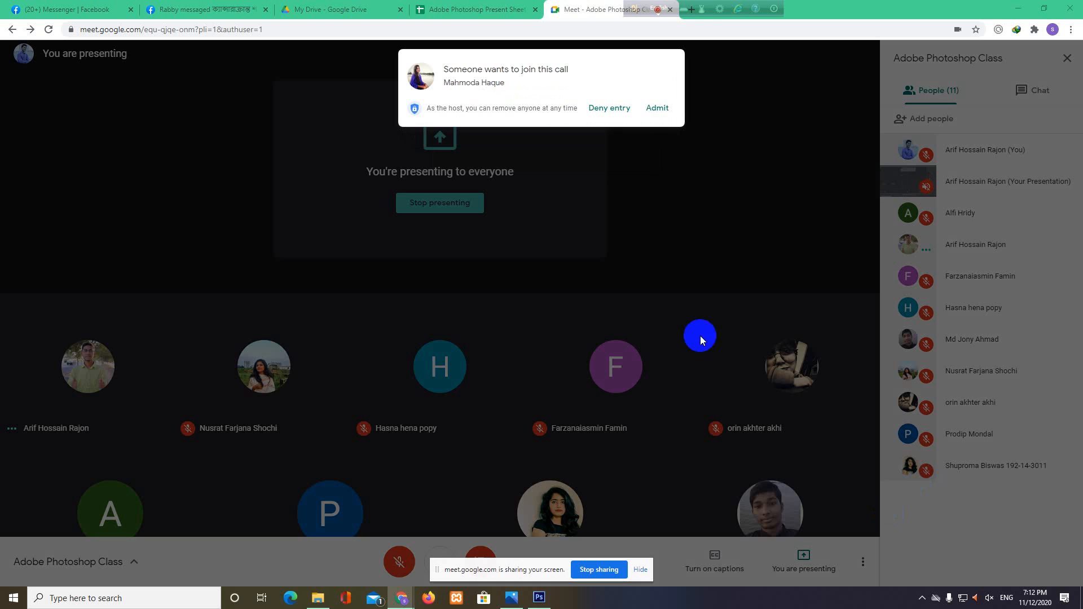
# Admit the waiting participants to the Meet call and switch to Photoshop.
pyautogui.click(654, 107)
pyautogui.click(655, 107)
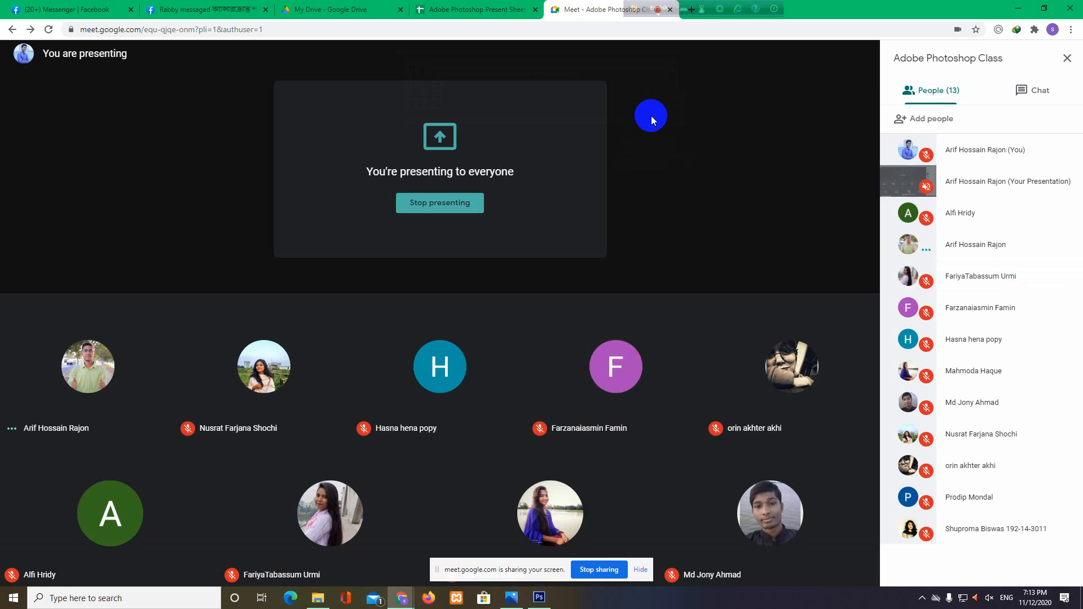
pyautogui.click(1018, 8)
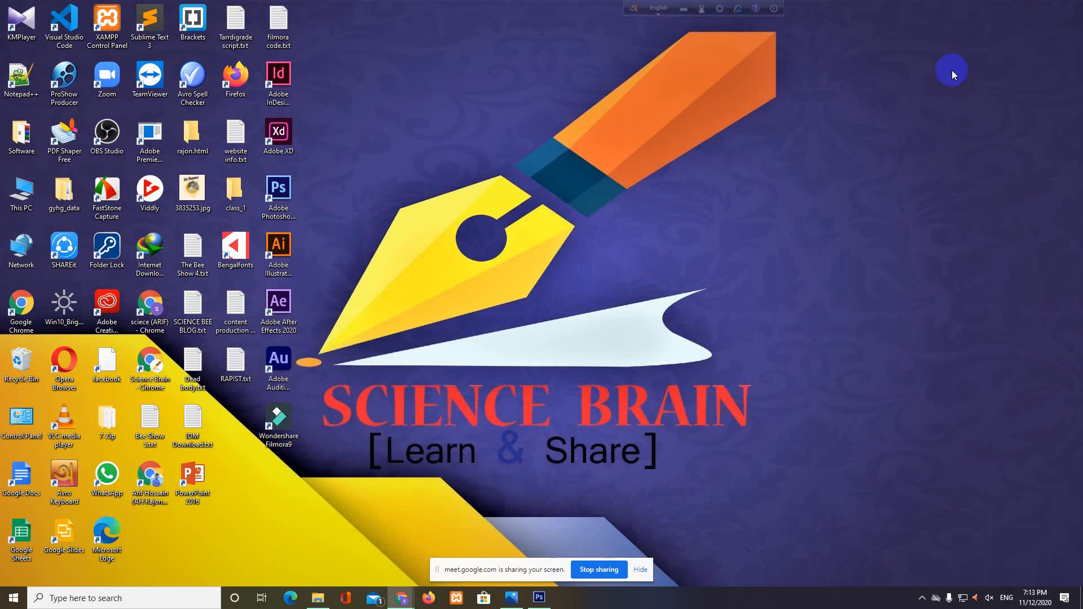
pyautogui.click(538, 597)
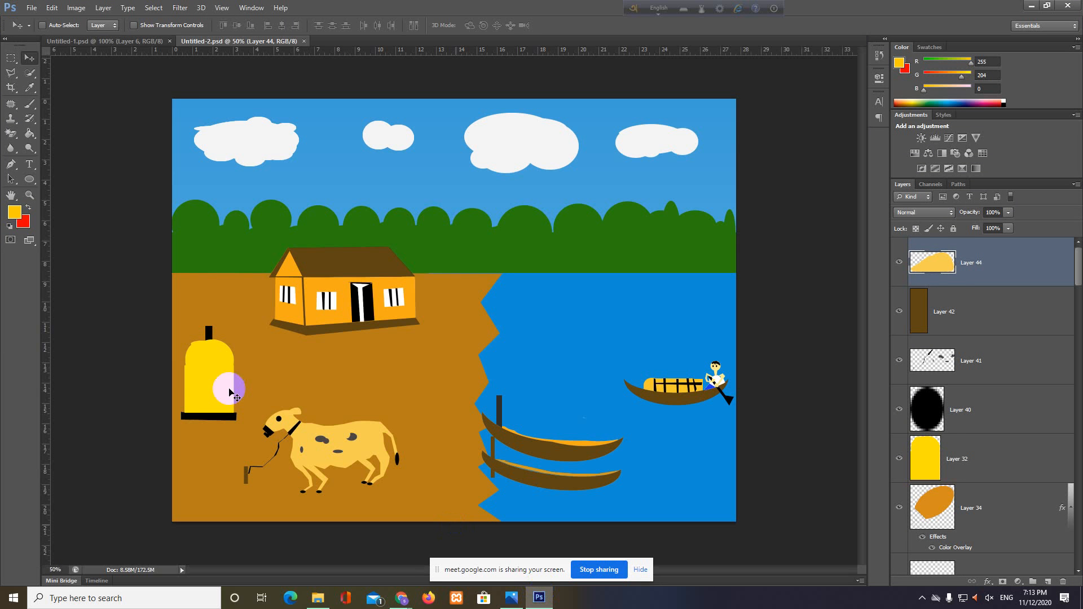
# View the house drawing in Untitled-1.psd, return to the village scene Untitled-2.psd and close that document.
pyautogui.click(130, 43)
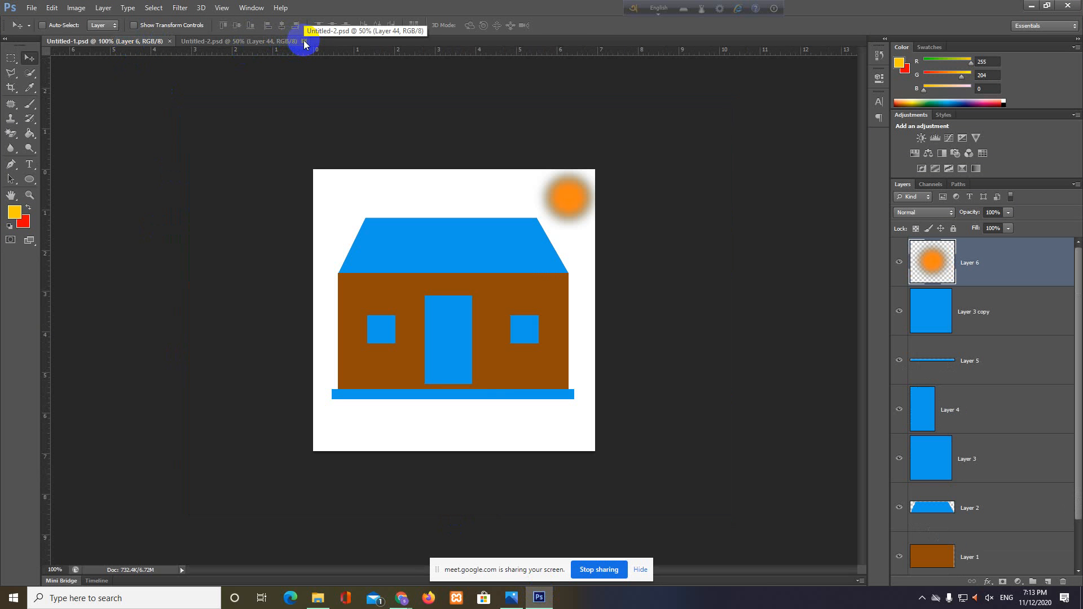
pyautogui.click(242, 43)
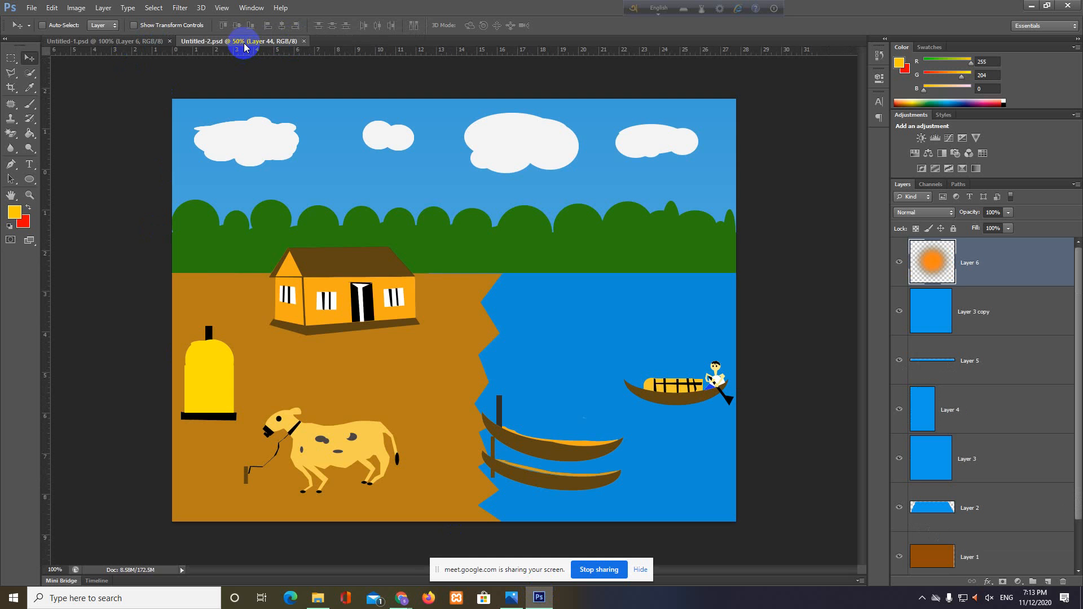
pyautogui.click(304, 43)
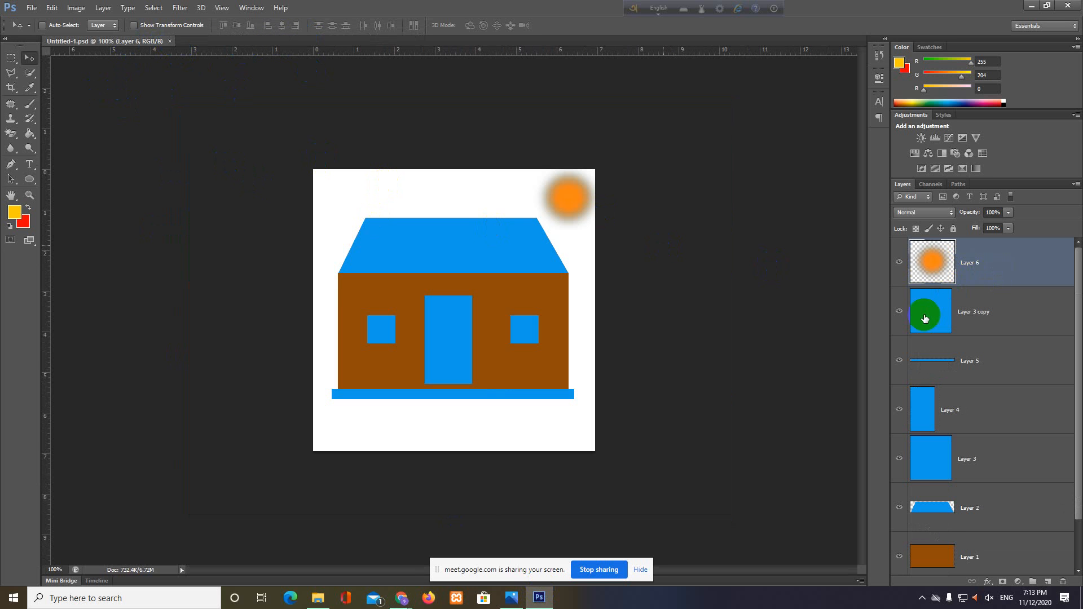
pyautogui.click(934, 268)
pyautogui.doubleClick(935, 269)
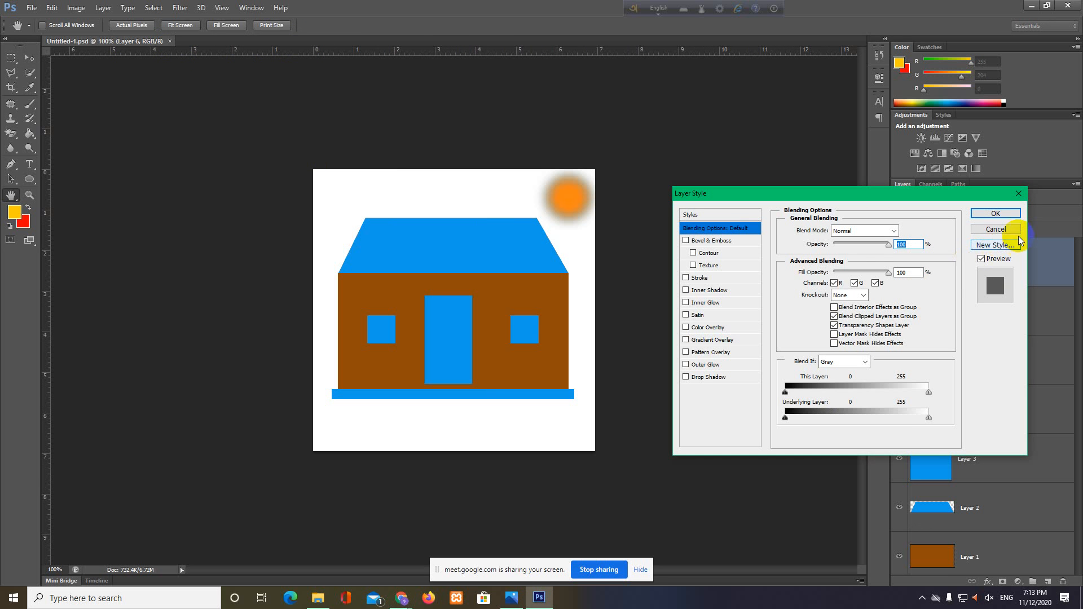
pyautogui.click(997, 214)
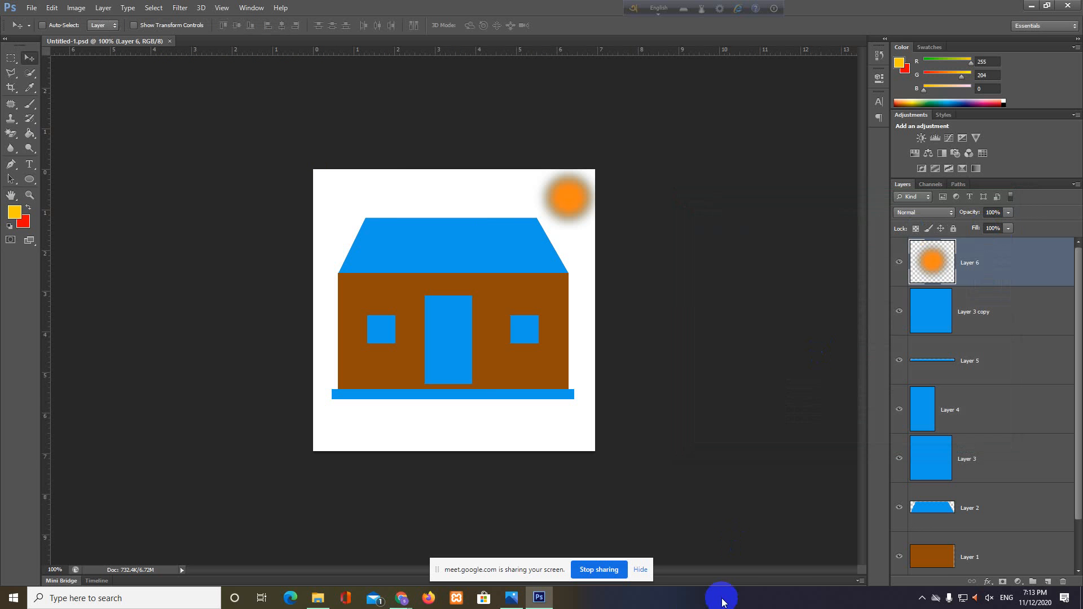
# Close Untitled-1.psd and exit Photoshop.
pyautogui.click(170, 42)
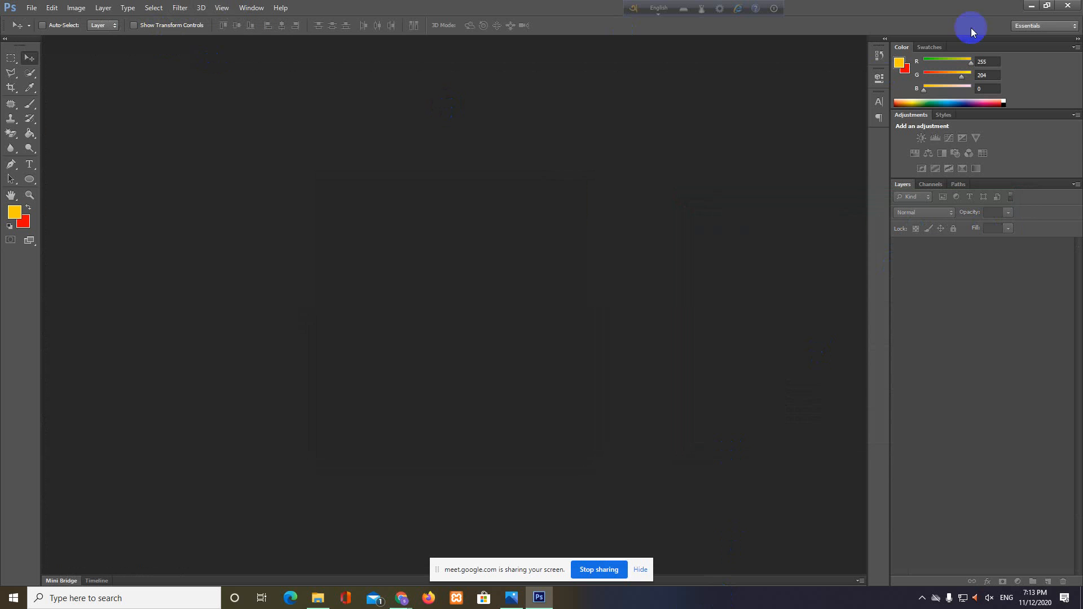
pyautogui.click(1031, 5)
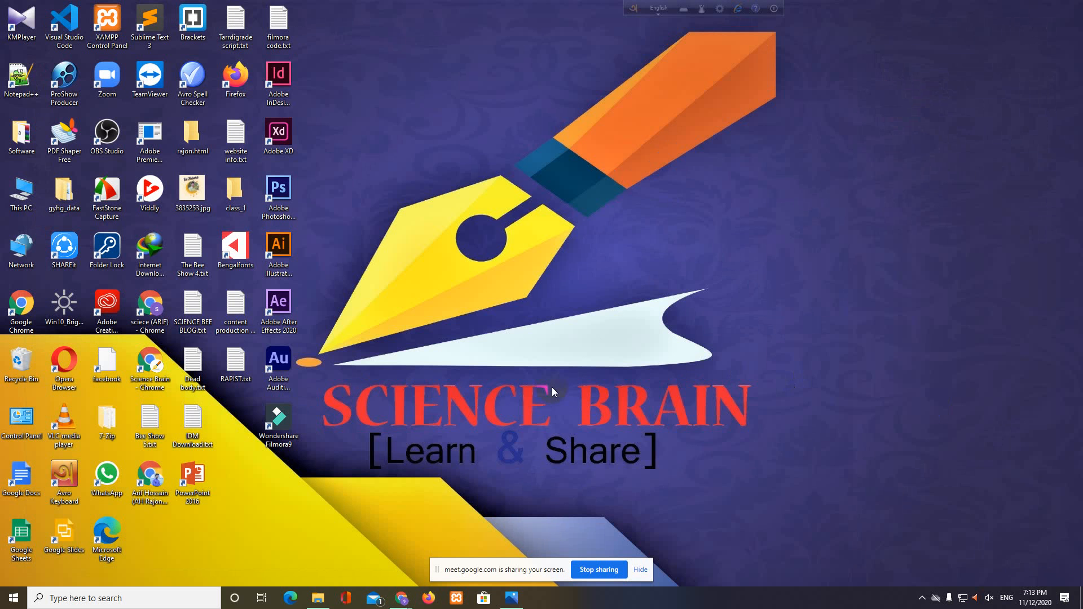
# Switch to the Meet call to check its participant list, and return to the desktop.
pyautogui.moveTo(401, 598)
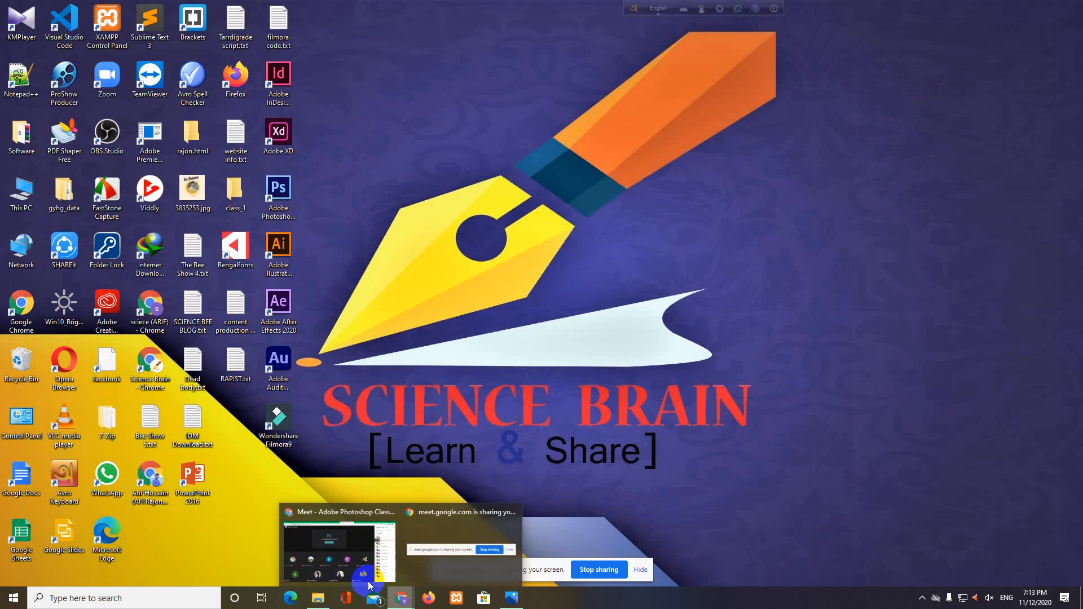
pyautogui.click(358, 579)
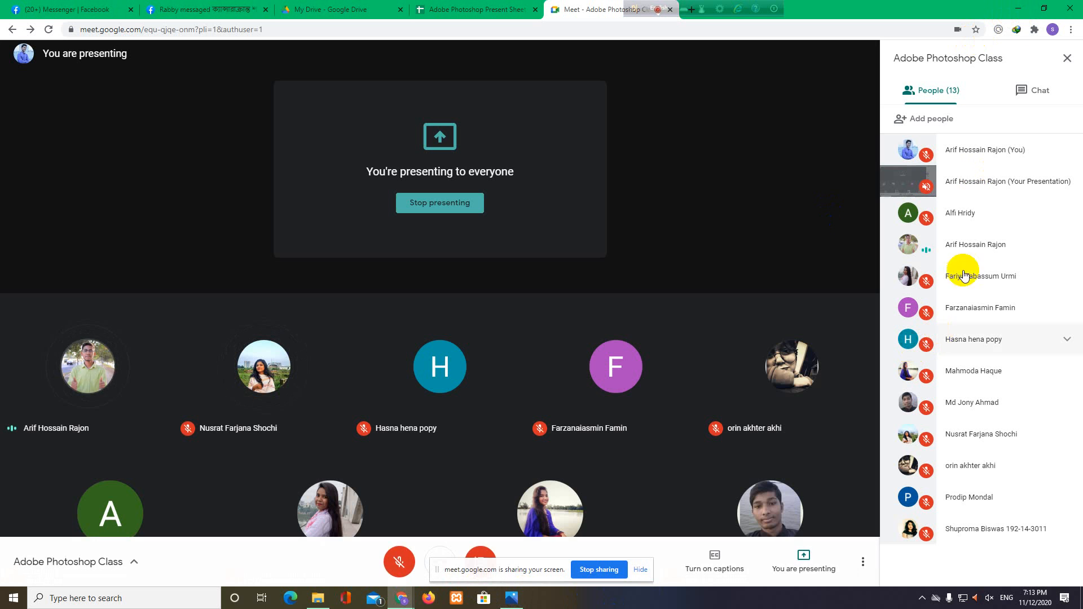
pyautogui.click(1015, 14)
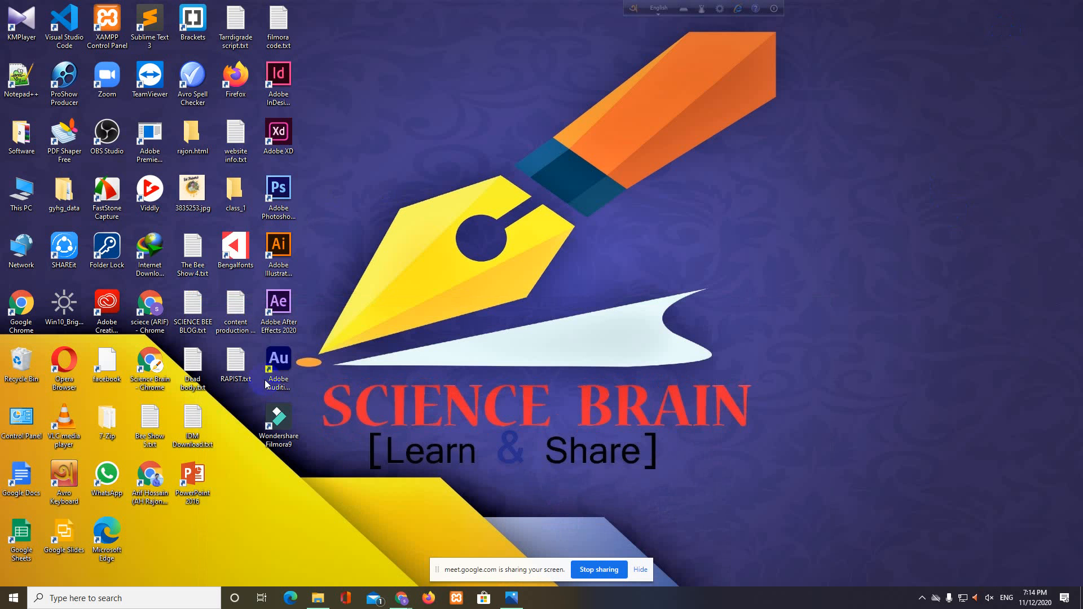
# Open the Day 3 folder inside LEDP in File Explorer and check on the Meet call.
pyautogui.click(319, 598)
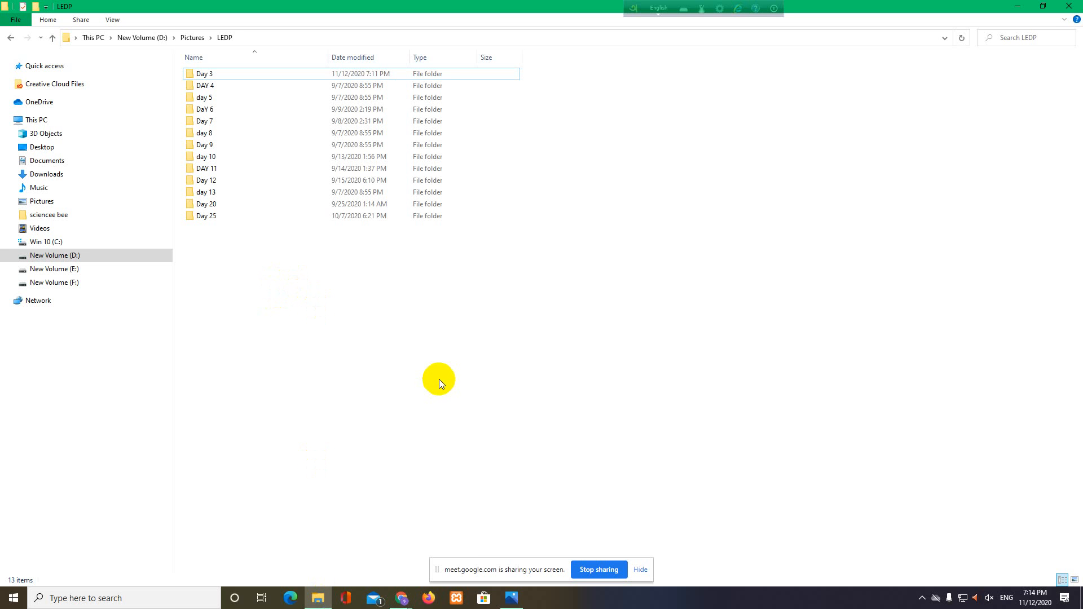
pyautogui.doubleClick(249, 74)
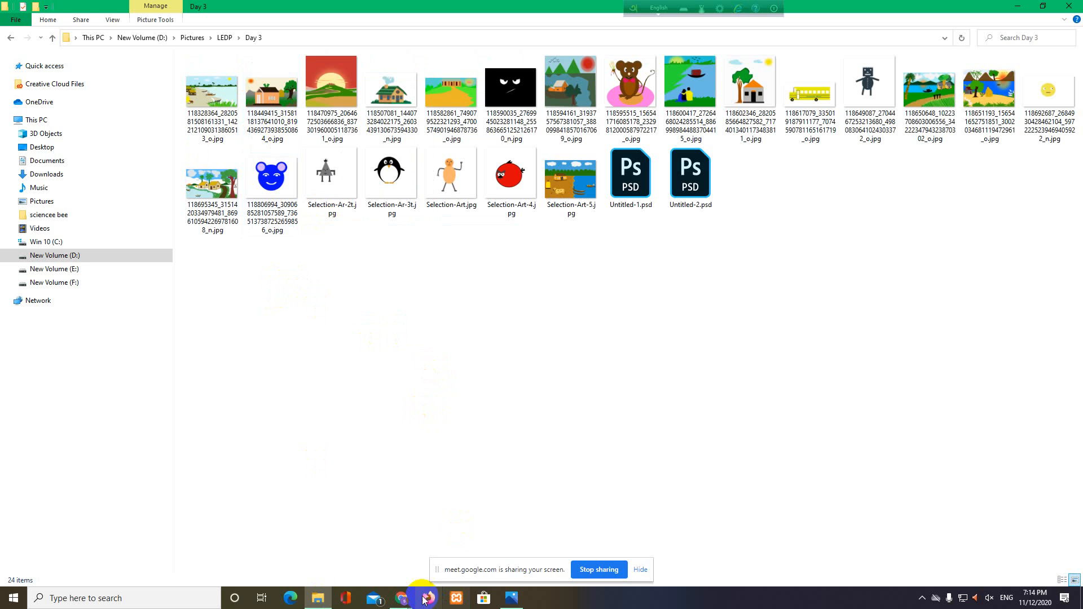
pyautogui.moveTo(412, 602)
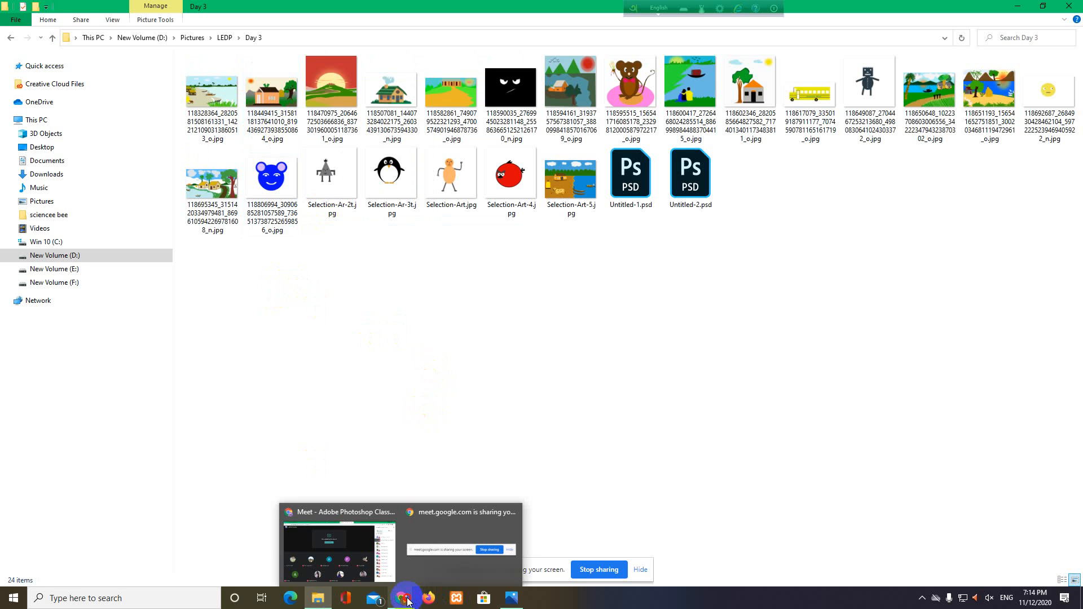
pyautogui.click(375, 564)
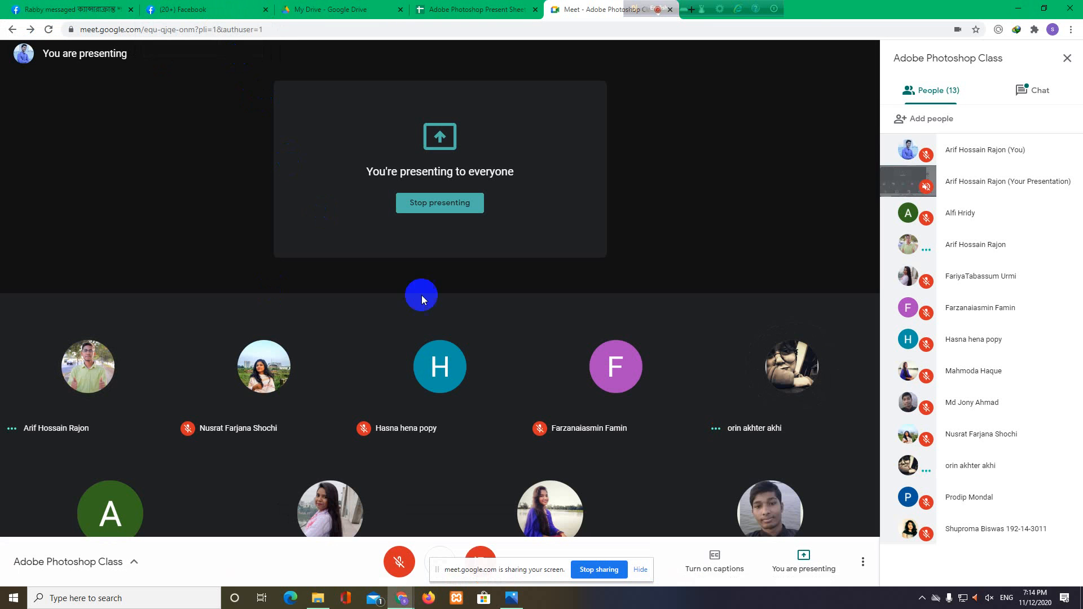
pyautogui.click(1018, 9)
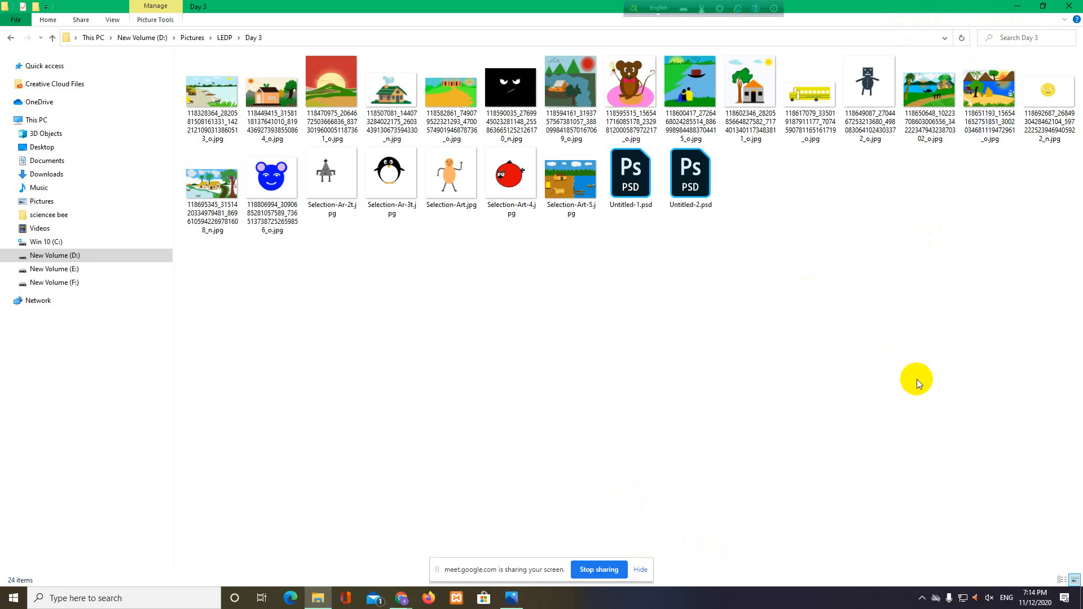
# Launch Photoshop from the desktop, check the Meet call while it loads, and return to Photoshop.
pyautogui.click(1015, 7)
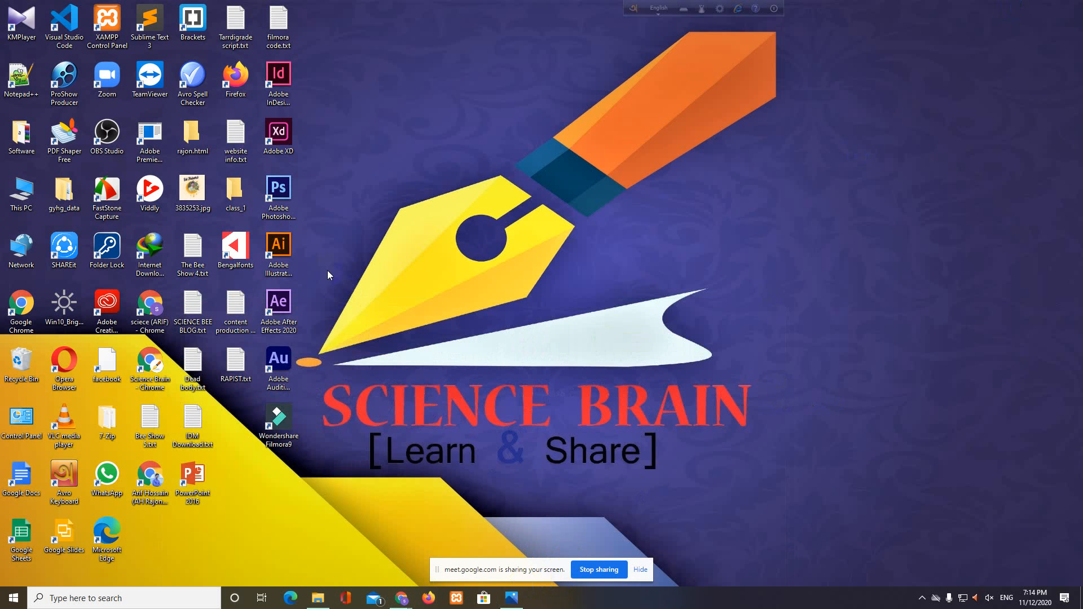
pyautogui.click(279, 192)
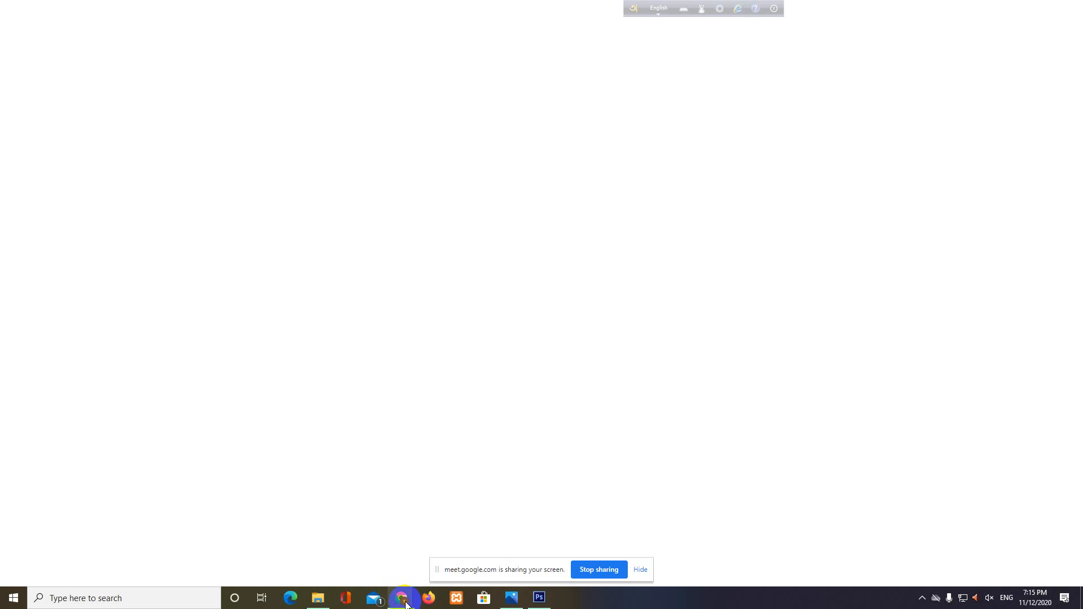
pyautogui.moveTo(408, 598)
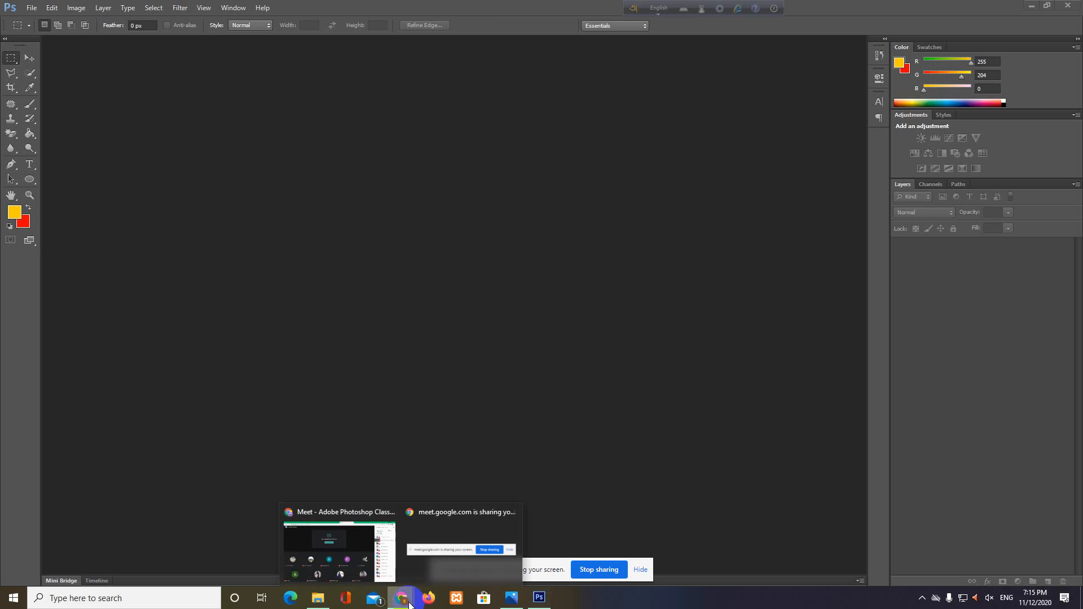
pyautogui.click(370, 581)
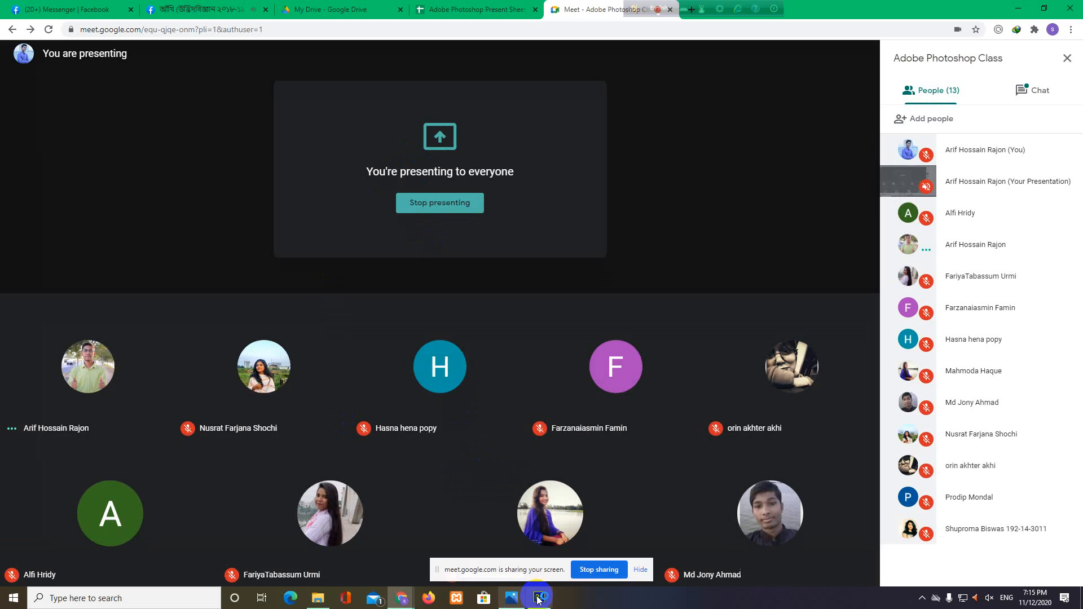
pyautogui.click(539, 598)
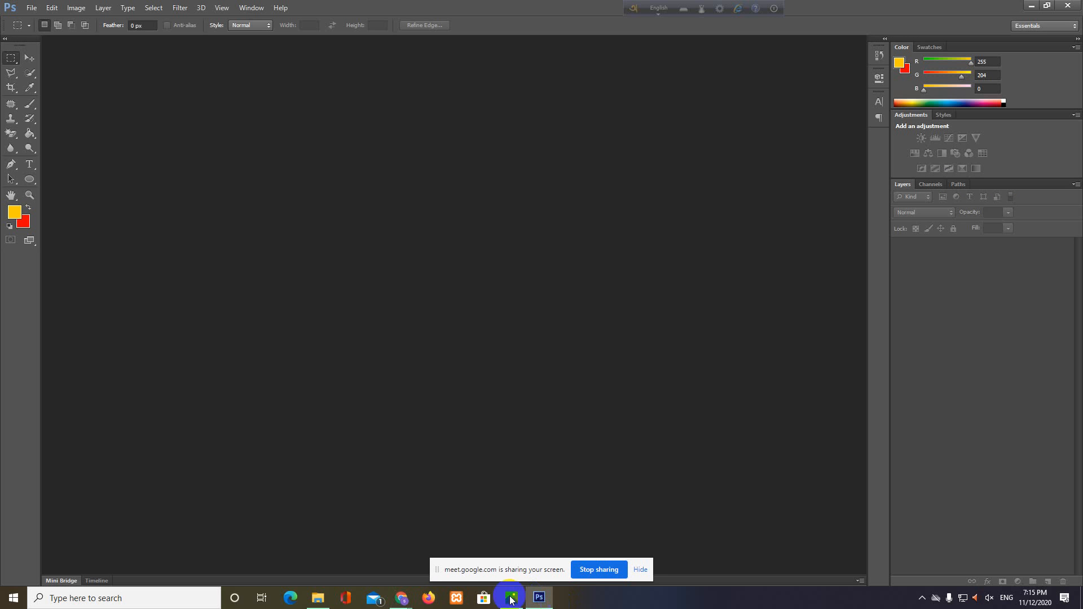
# Move the Meet screen-sharing bar off the Photoshop workspace, down over the taskbar.
pyautogui.moveTo(480, 570); pyautogui.dragTo(673, 600)
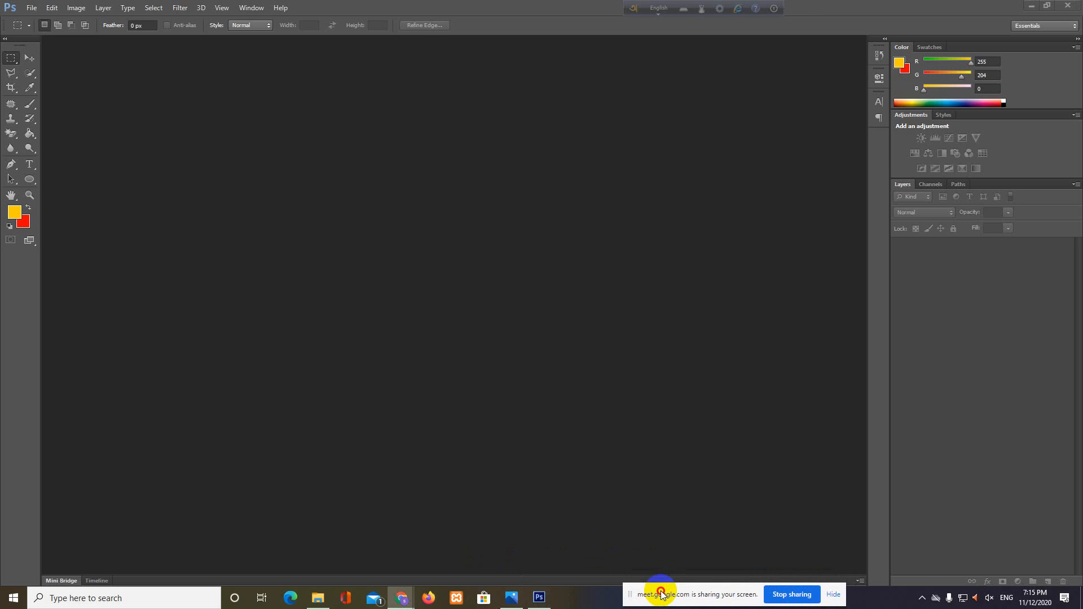
pyautogui.click(923, 598)
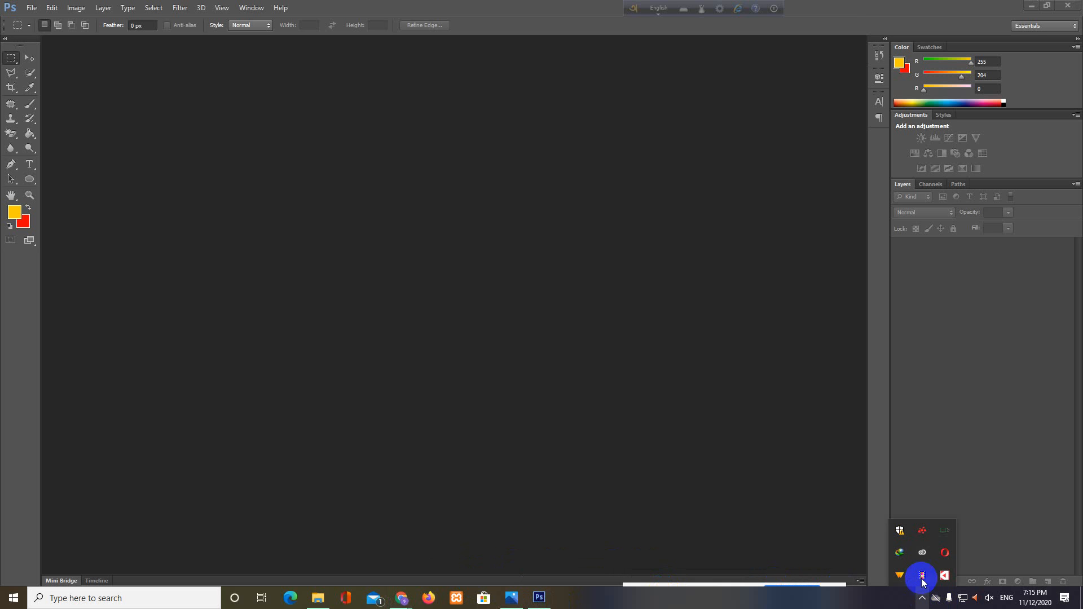
pyautogui.click(858, 596)
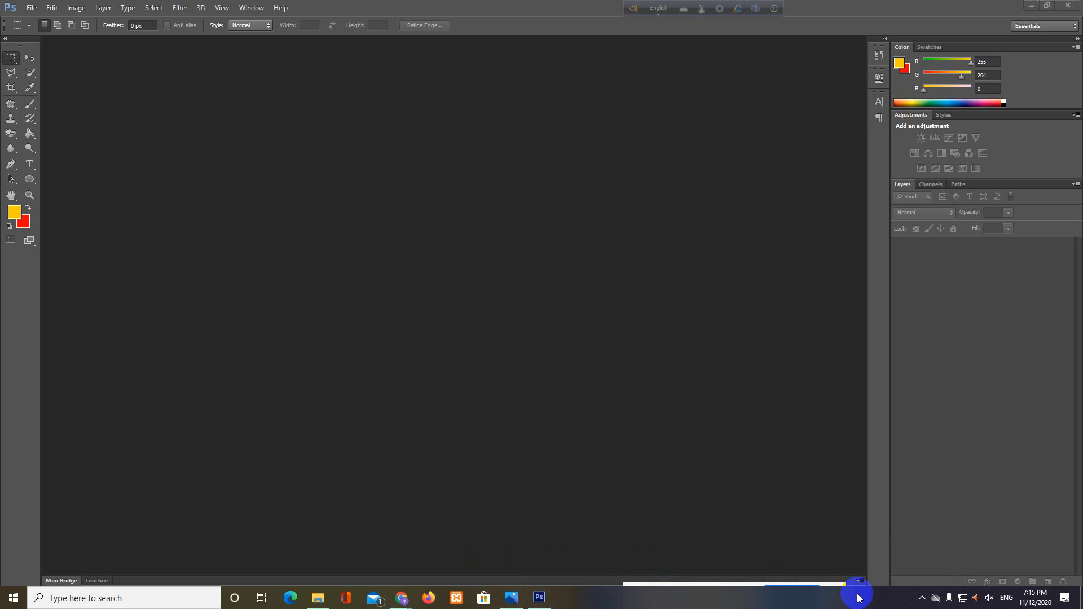
# Create a new 1500 by 1500 pixel document in RGB Color at resolution 72 with a white background.
pyautogui.click(31, 8)
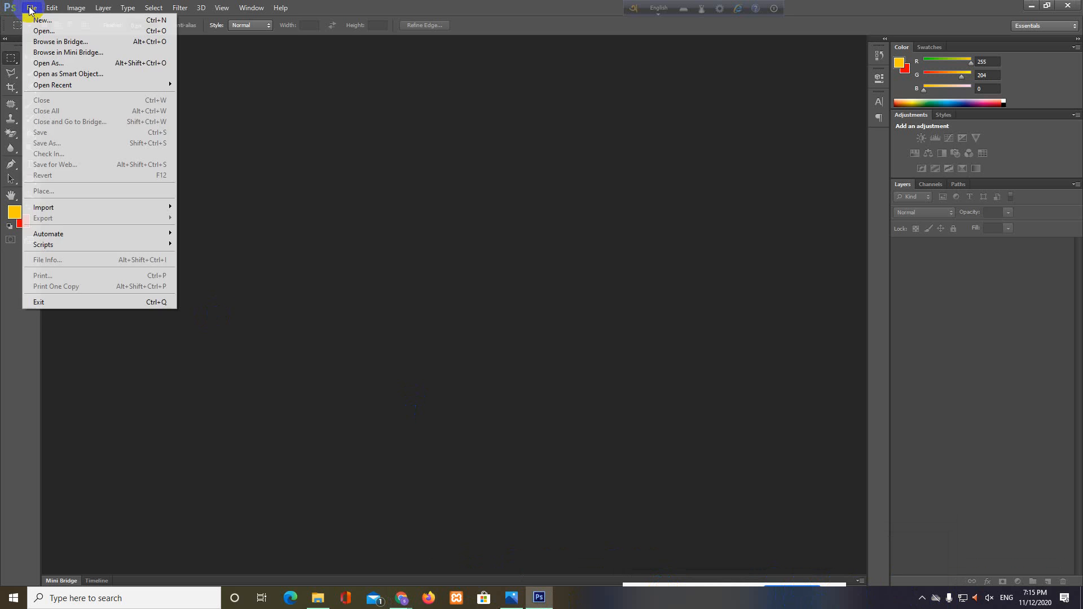
pyautogui.click(365, 181)
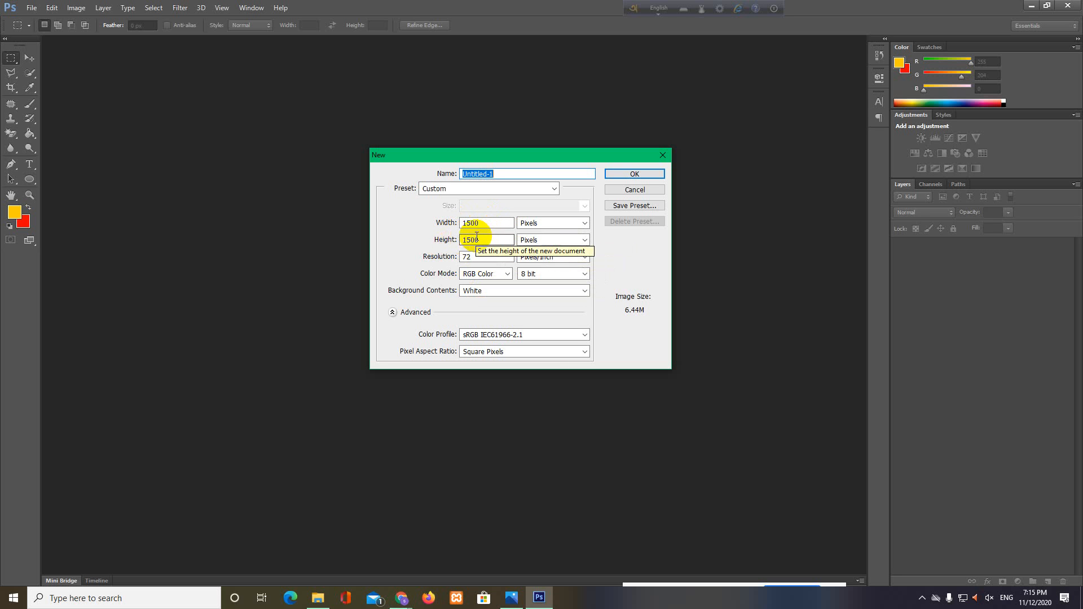
pyautogui.click(615, 174)
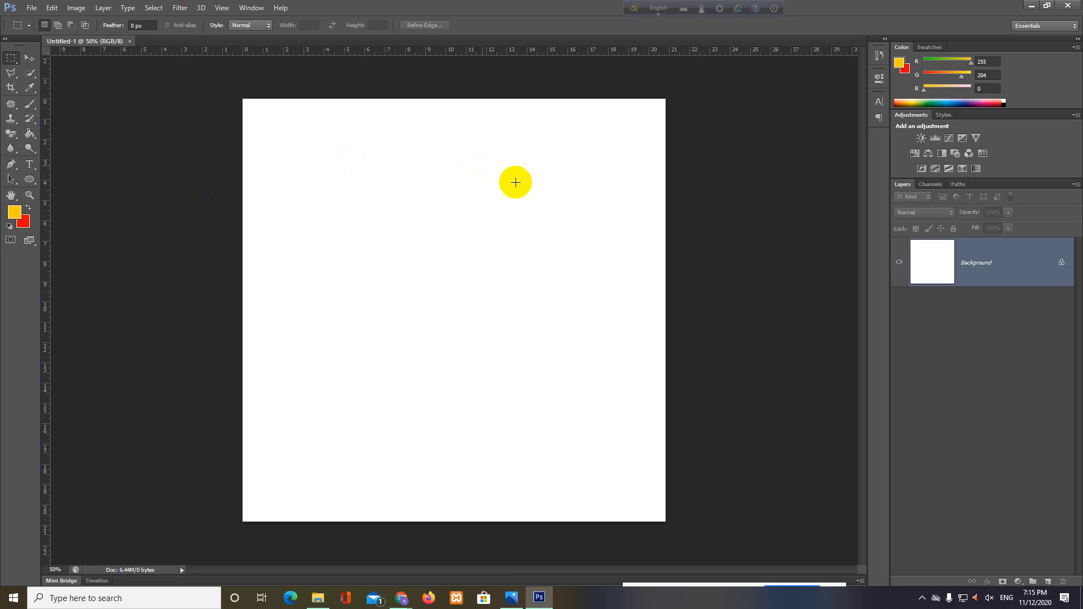
# Select a rectangular area about 6.2 by 4.5 inches in the canvas's upper-left portion with the Rectangular Marquee Tool.
pyautogui.rightClick(6, 61)
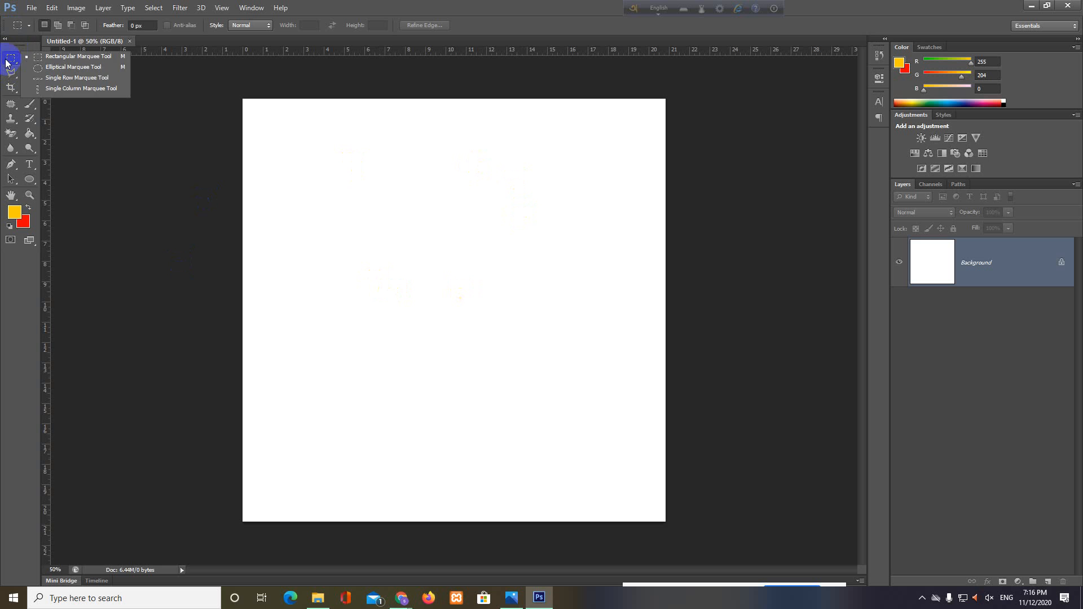
pyautogui.click(39, 60)
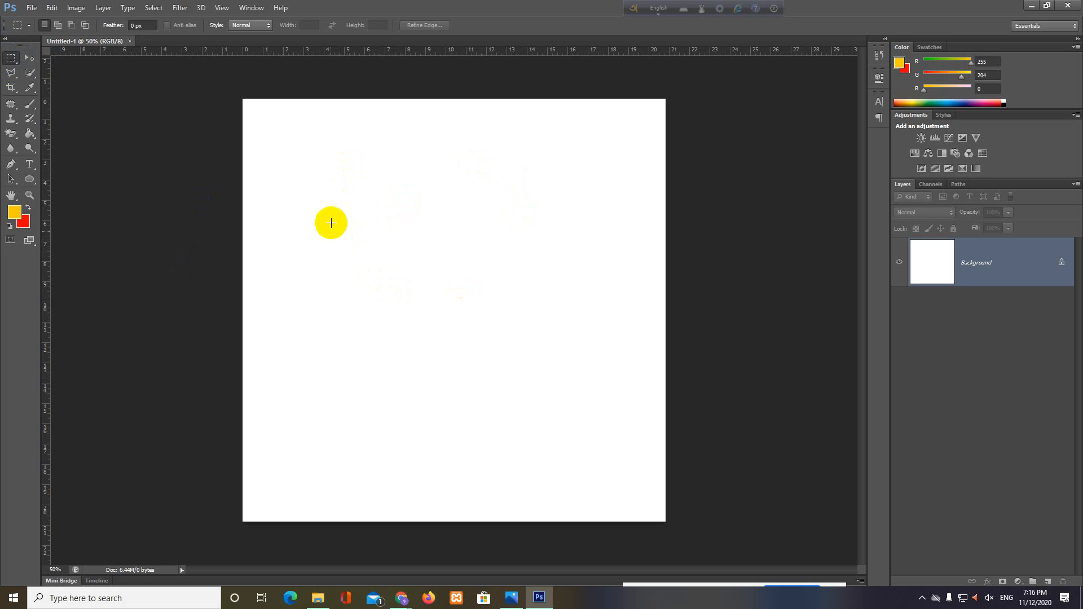
pyautogui.moveTo(426, 290); pyautogui.dragTo(460, 308)
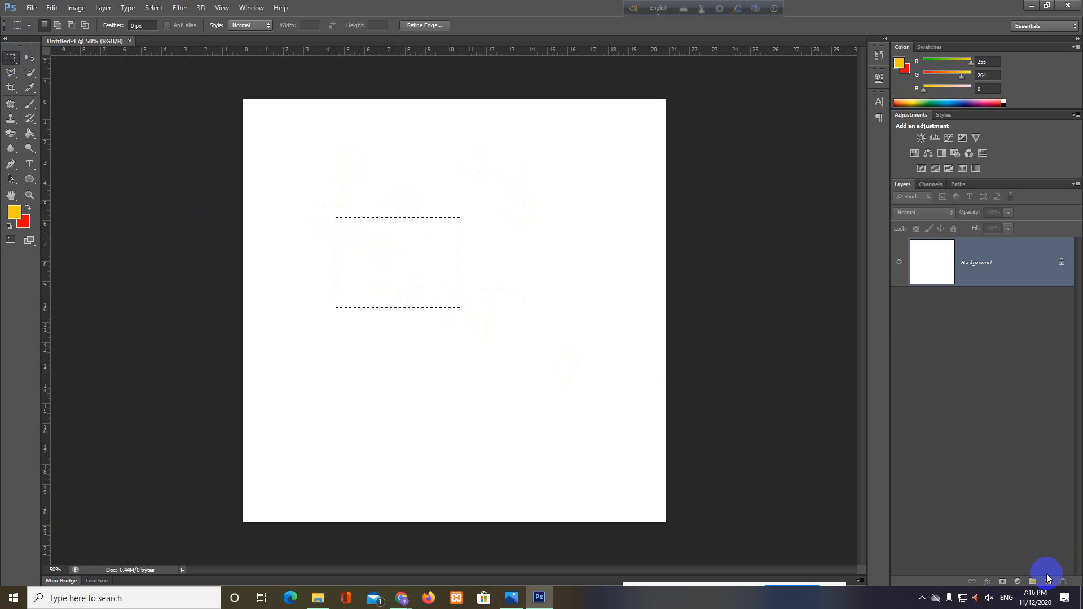
# Add a new layer and fill the rectangular selection with the yellow foreground color (RGB 255, 204, 0).
pyautogui.click(1046, 581)
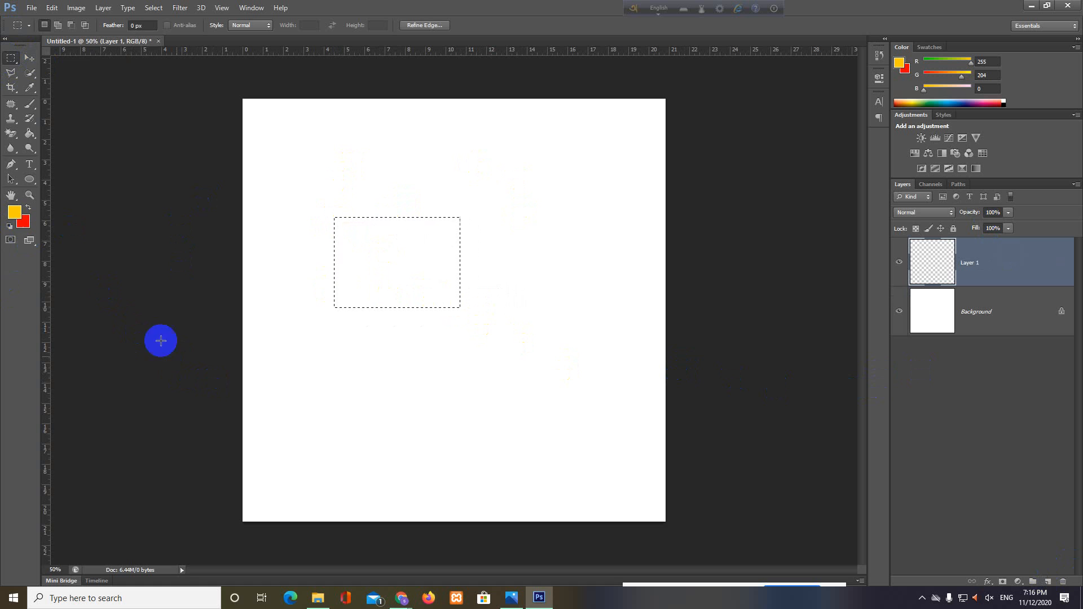
pyautogui.click(12, 222)
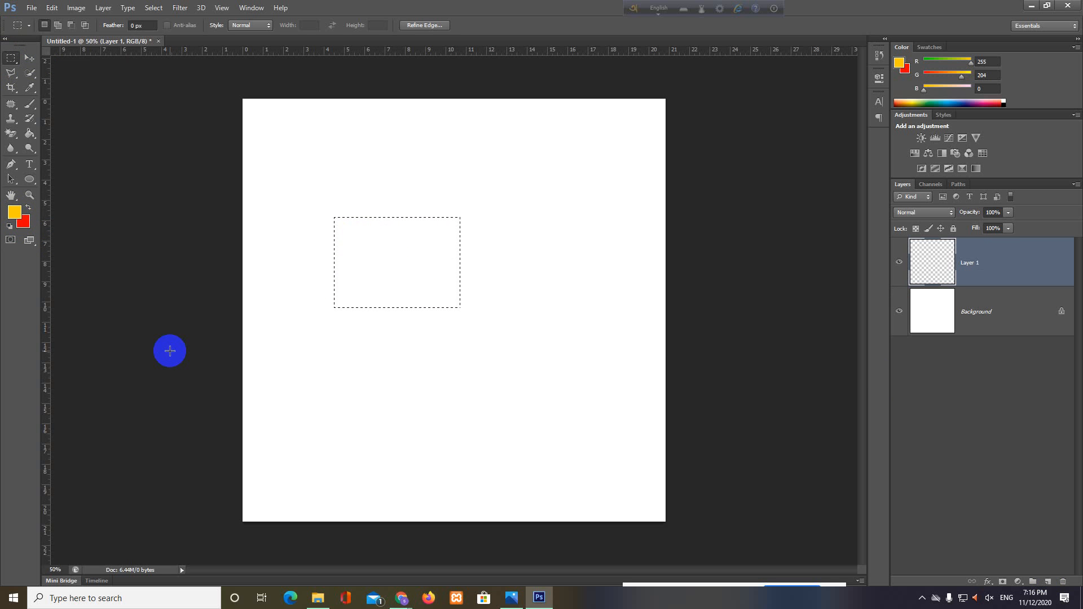
pyautogui.hotkey('alt', 'BackSpace')
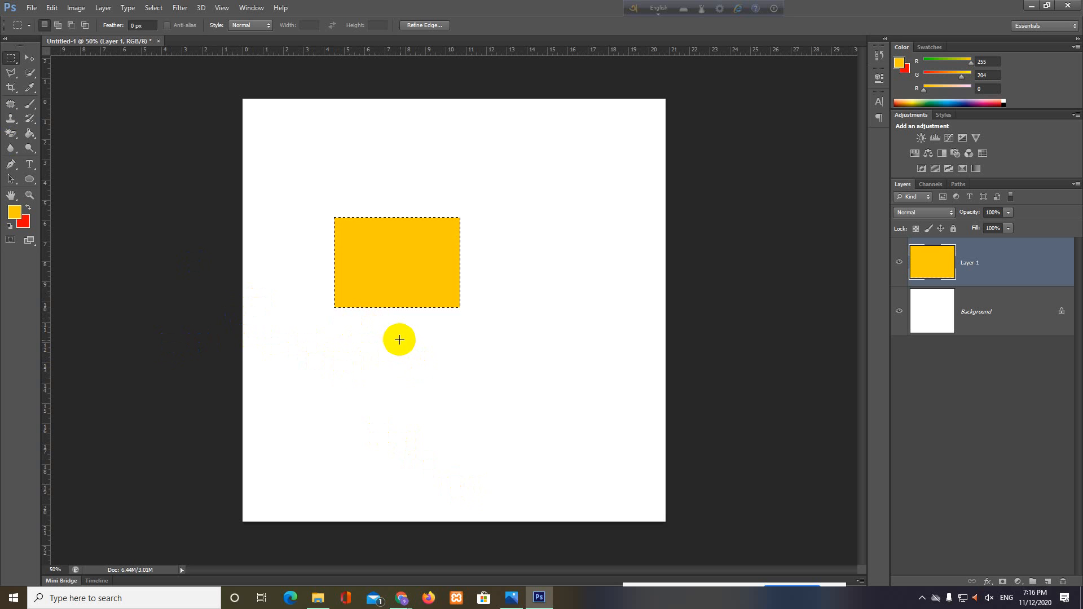
# Select a rectangular area about 7.7 by 4.7 inches below the yellow rectangle, then try filling it on Layer 1 and clear that fill.
pyautogui.moveTo(380, 327); pyautogui.dragTo(536, 423)
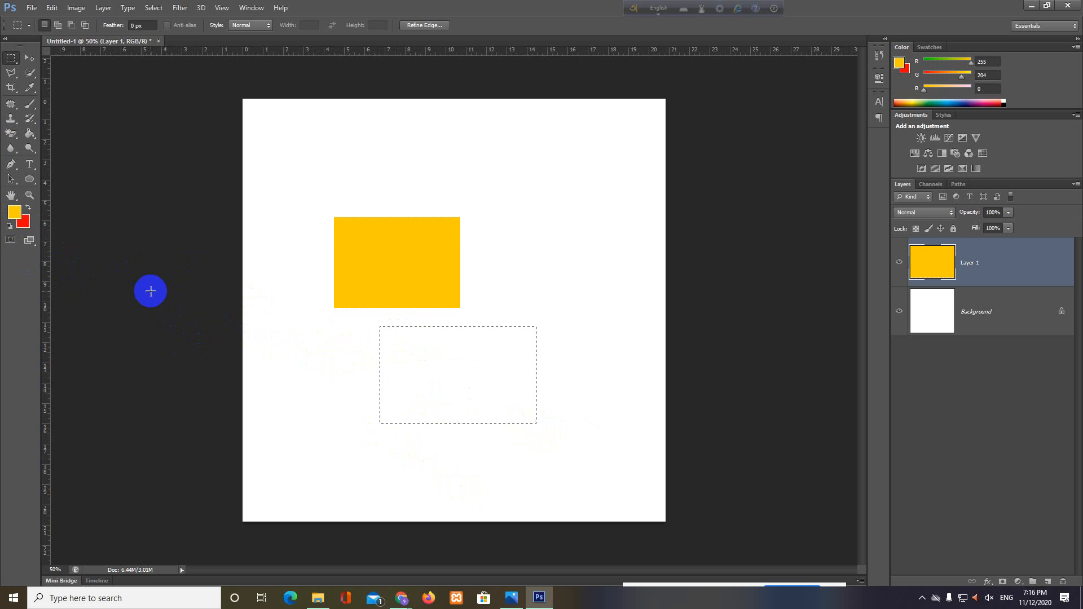
pyautogui.hotkey('alt', 'BackSpace')
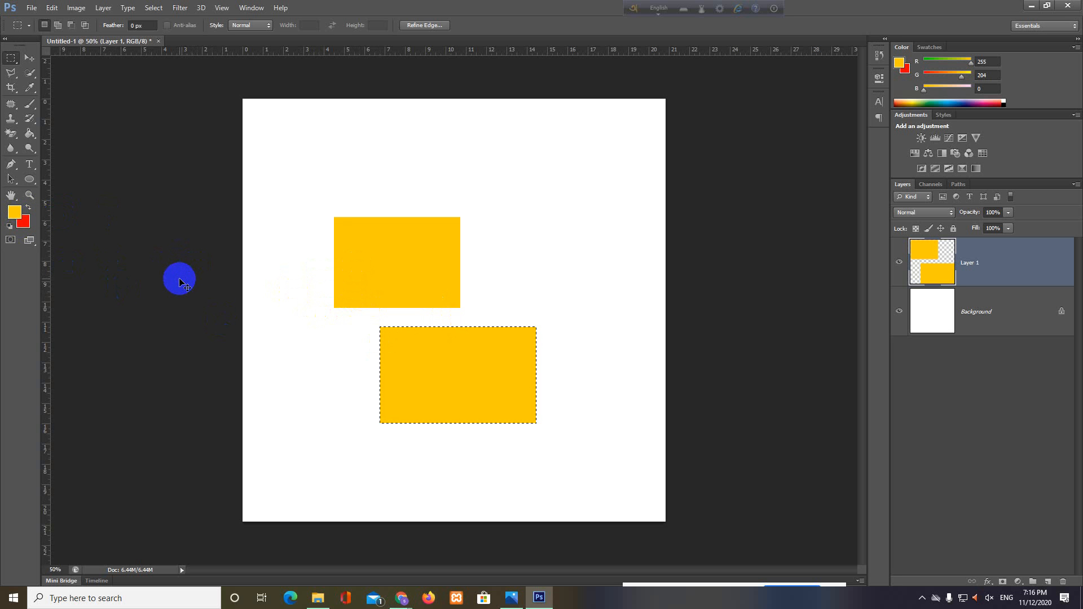
pyautogui.hotkey('ctrl', 'd')
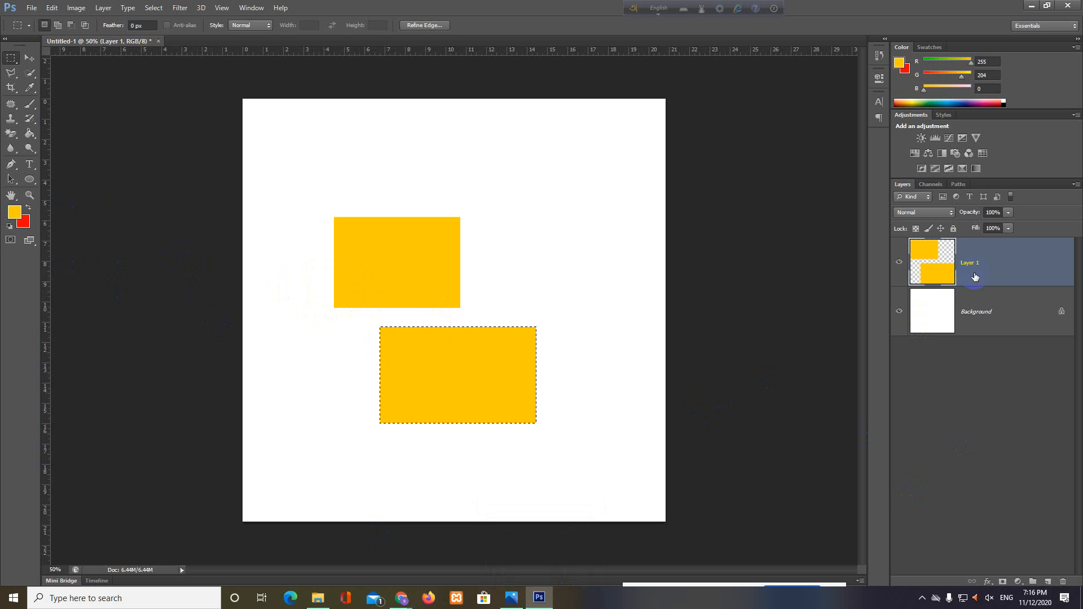
pyautogui.press('Delete')
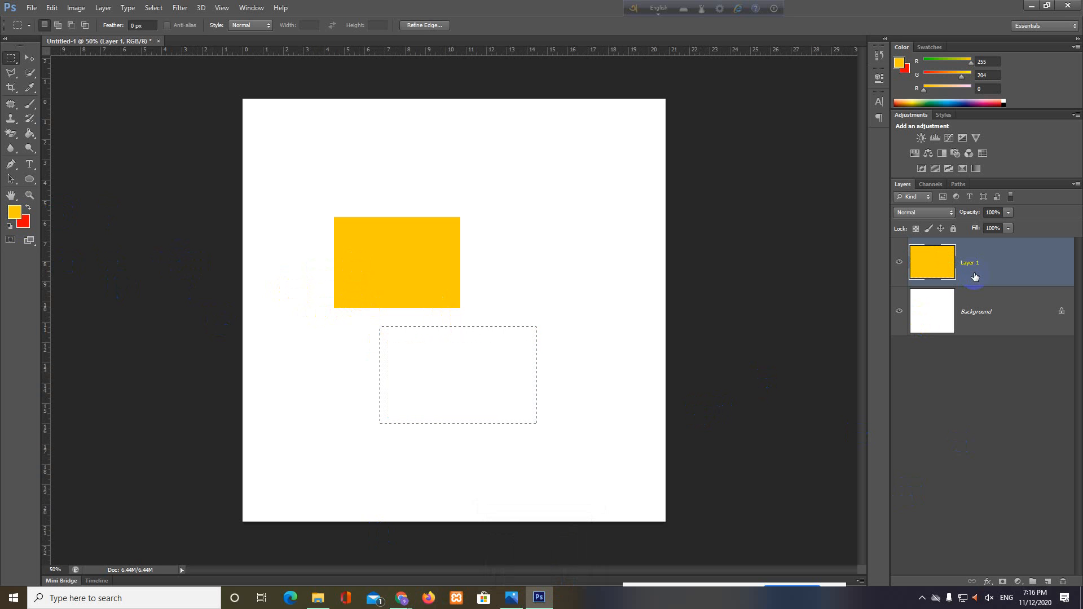
# Add a new layer, fill the rectangular selection with the yellow foreground color, and deselect.
pyautogui.click(1047, 581)
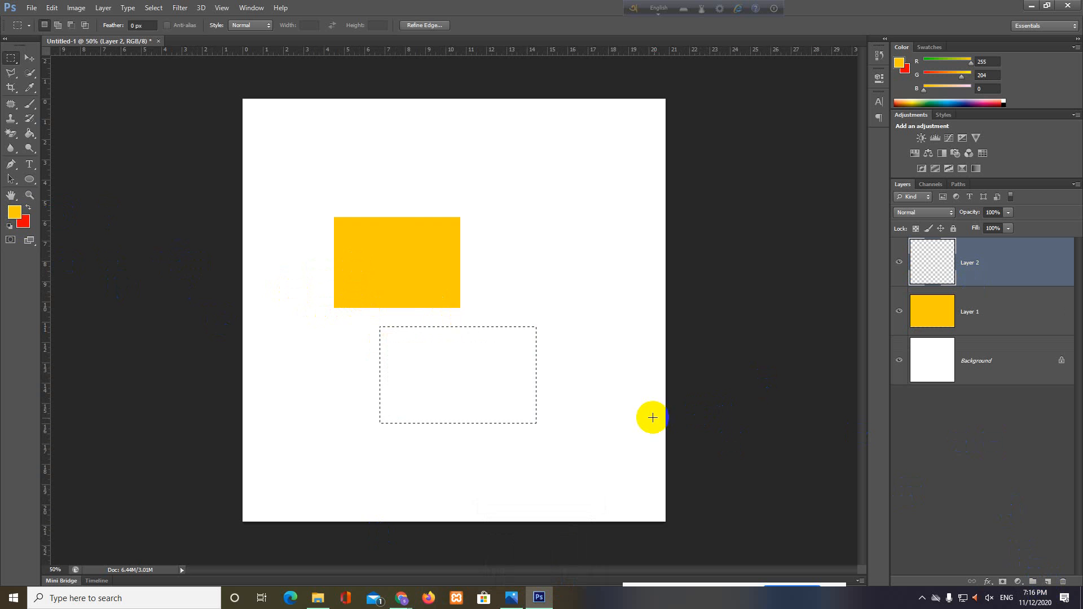
pyautogui.hotkey('alt', 'BackSpace')
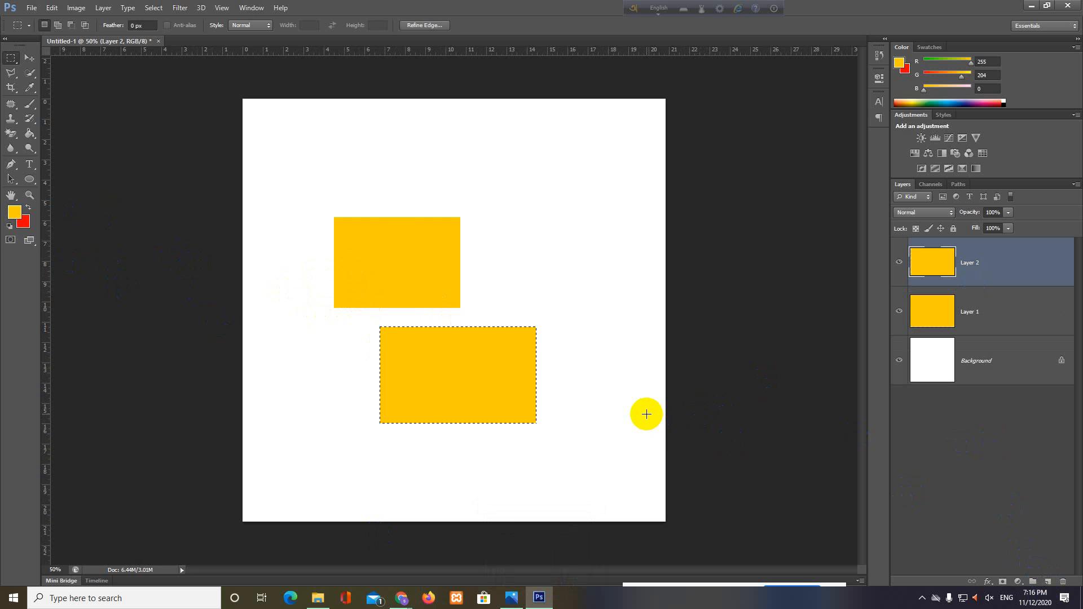
pyautogui.click(647, 416)
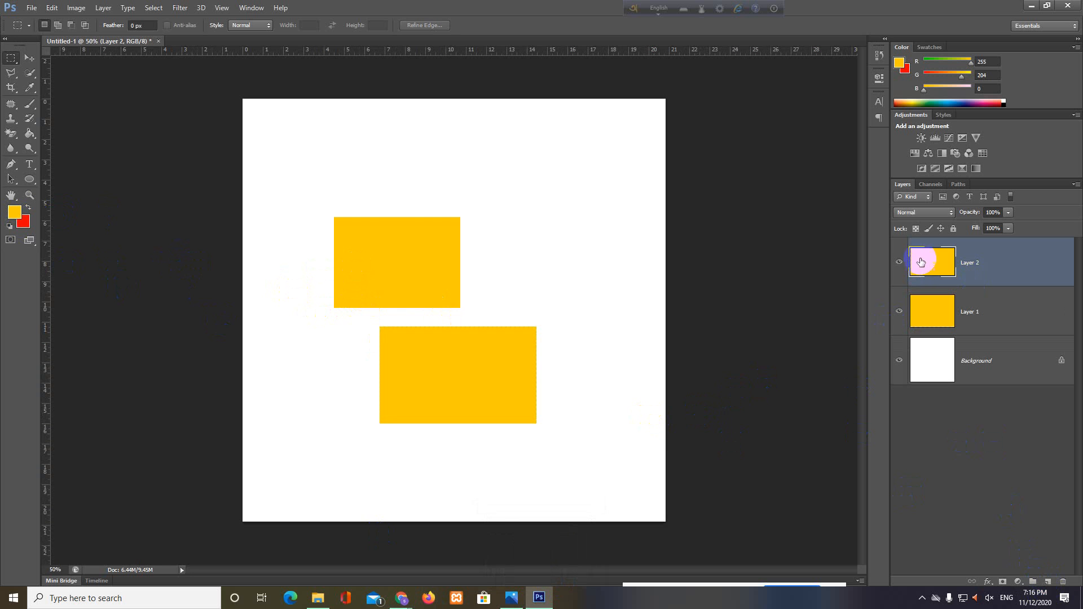
# Hide and show Layer 1 and Layer 2 in turn to check which rectangle each layer holds.
pyautogui.click(899, 312)
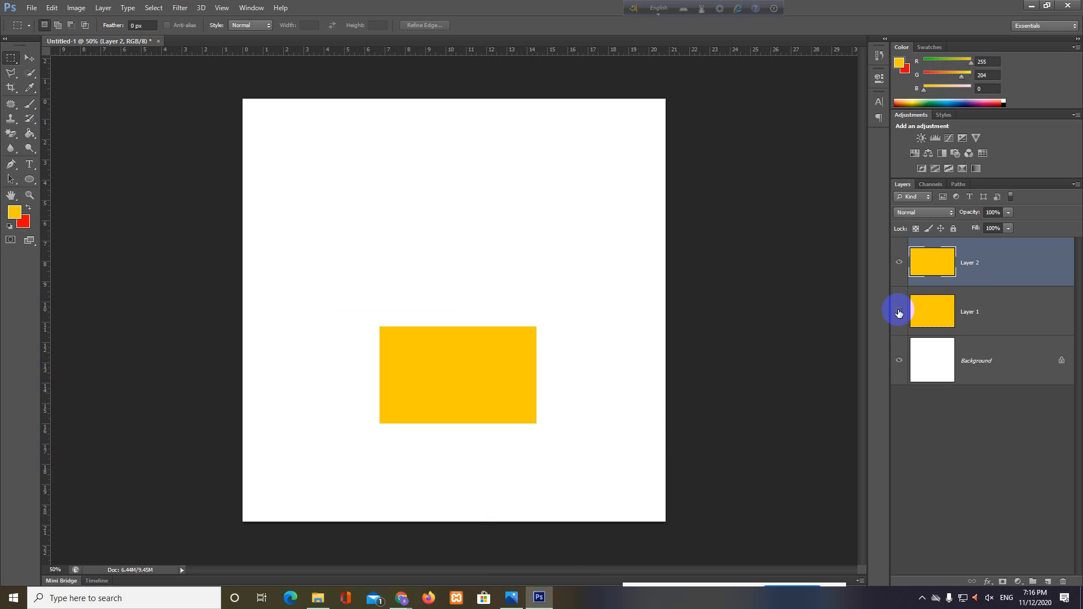
pyautogui.click(899, 311)
pyautogui.click(898, 263)
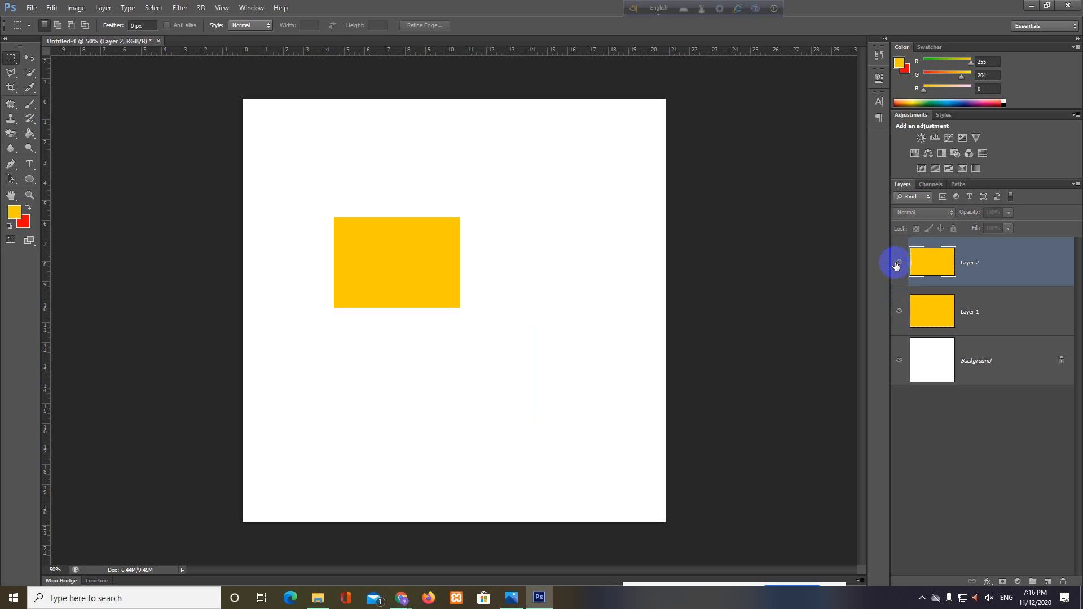
pyautogui.click(898, 262)
# Move Layer 2's rectangle left with the Move Tool so its left edge lines up with the upper rectangle's left edge.
pyautogui.click(30, 58)
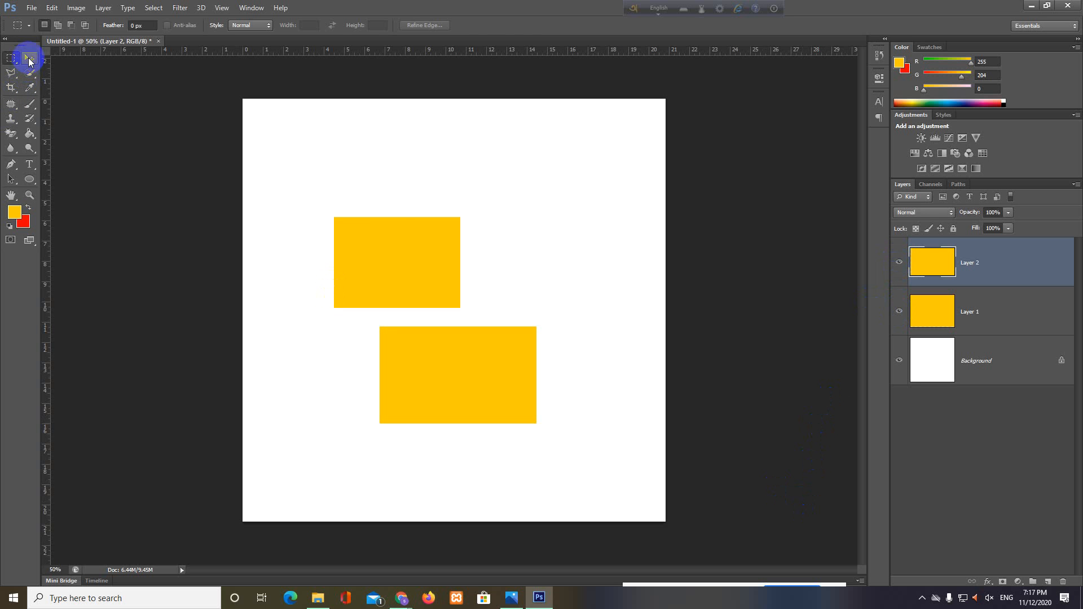
pyautogui.moveTo(370, 249); pyautogui.dragTo(338, 242)
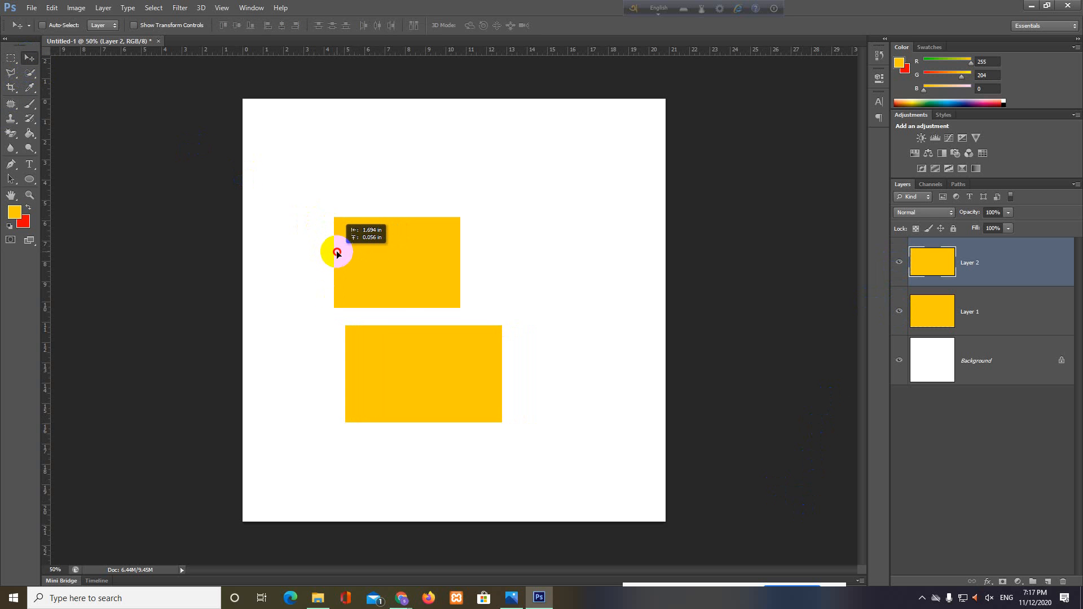
pyautogui.moveTo(411, 372)
pyautogui.mouseDown()
pyautogui.moveTo(387, 370)
pyautogui.moveTo(401, 369)
pyautogui.mouseUp()
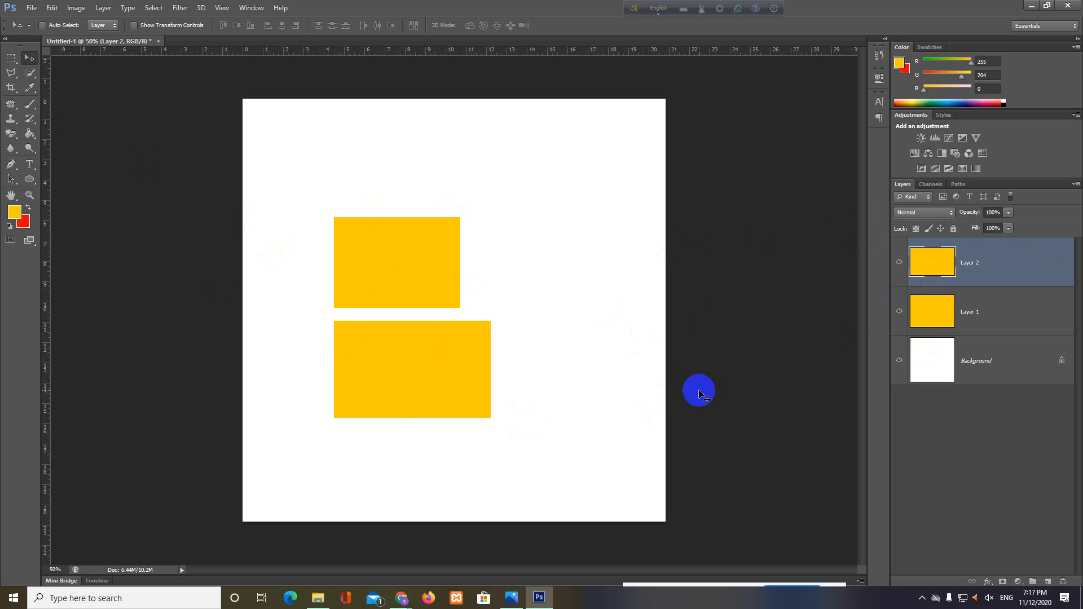
pyautogui.click(11, 57)
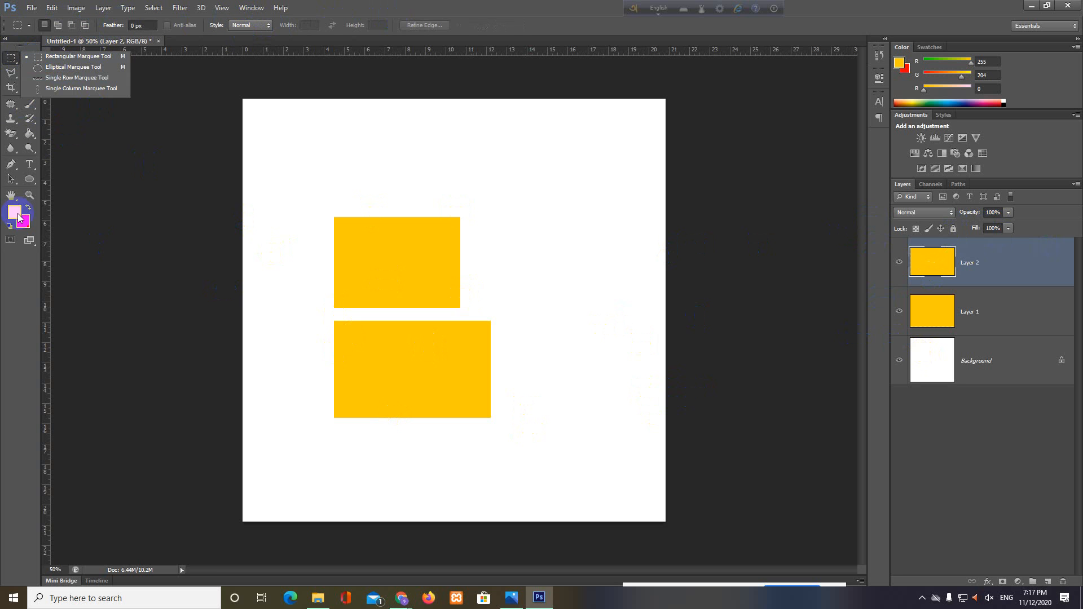
pyautogui.click(3, 359)
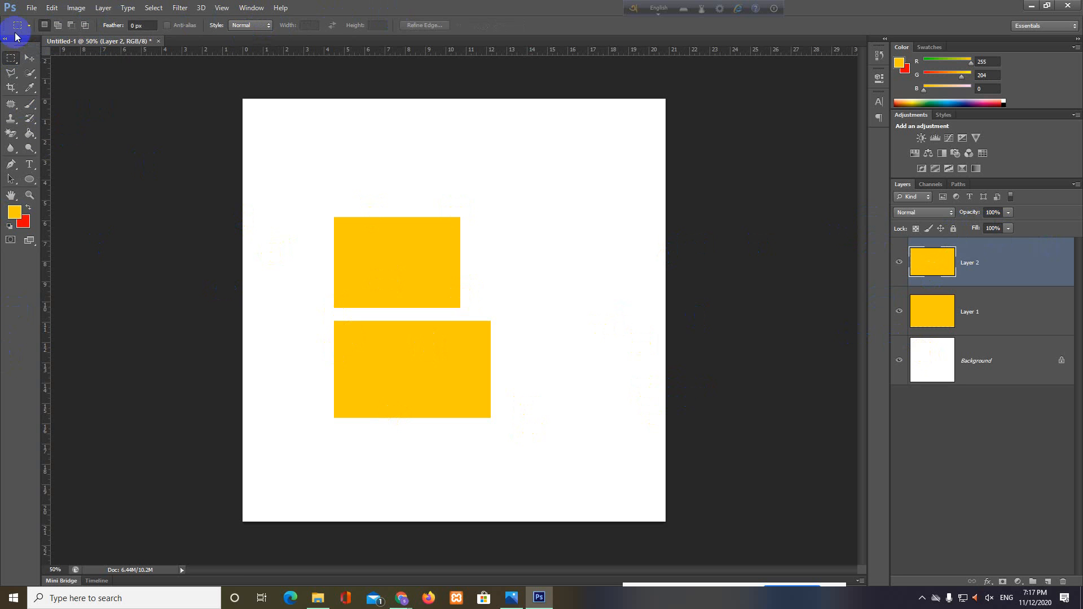
pyautogui.click(28, 58)
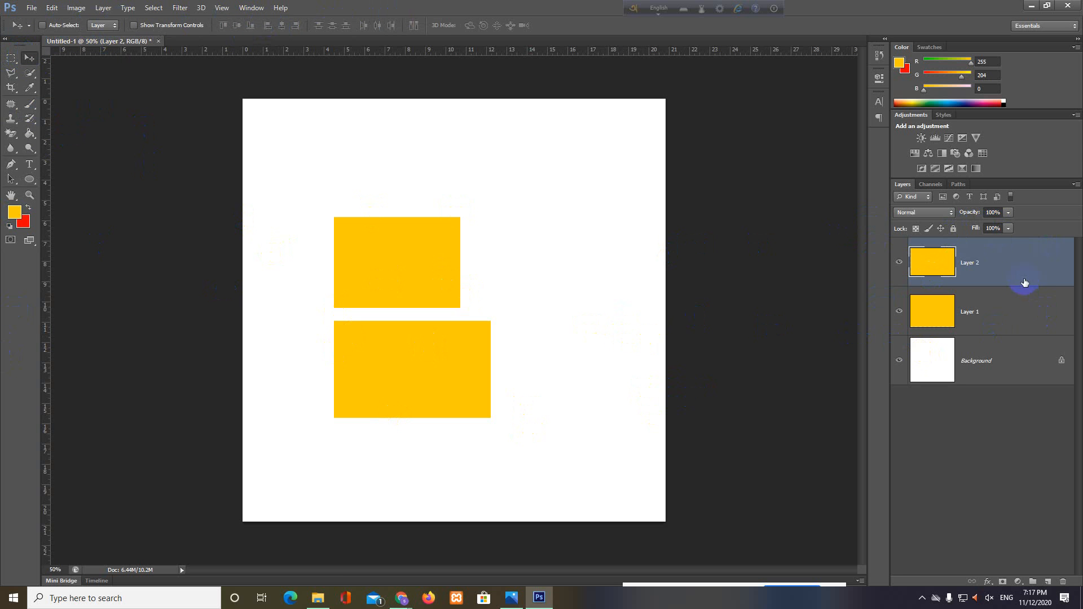
# Toggle the visibility of Layer 2 and Layer 1 off and on again to compare their contents.
pyautogui.click(899, 270)
pyautogui.click(899, 263)
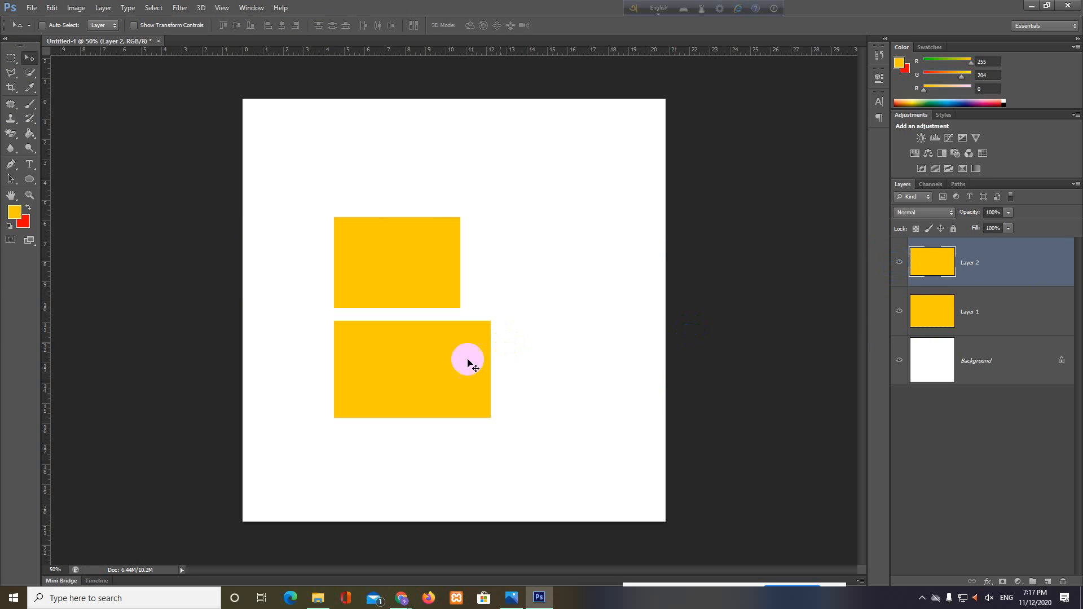
pyautogui.click(897, 313)
pyautogui.click(897, 313)
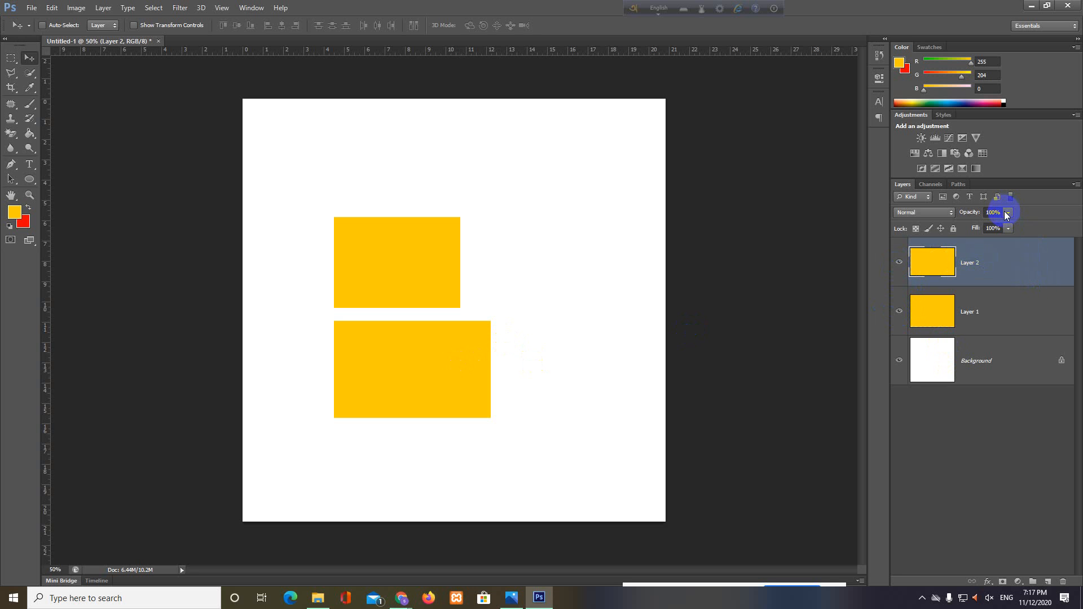
# Lock transparent pixels on Layer 2 and move its rectangle down about 3.4 inches toward the canvas's lower edge.
pyautogui.click(947, 221)
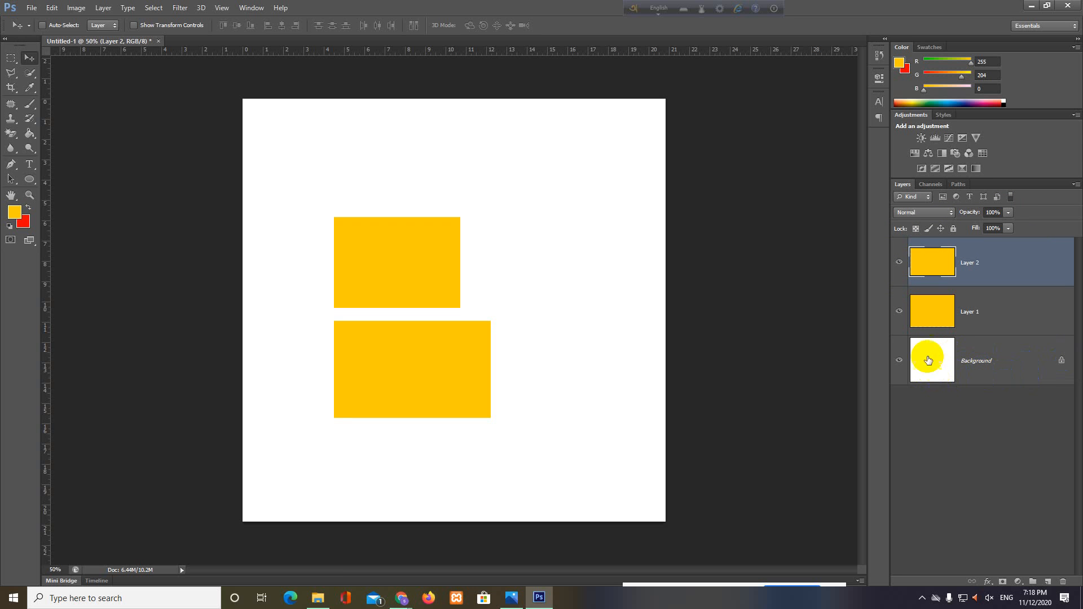
pyautogui.click(943, 276)
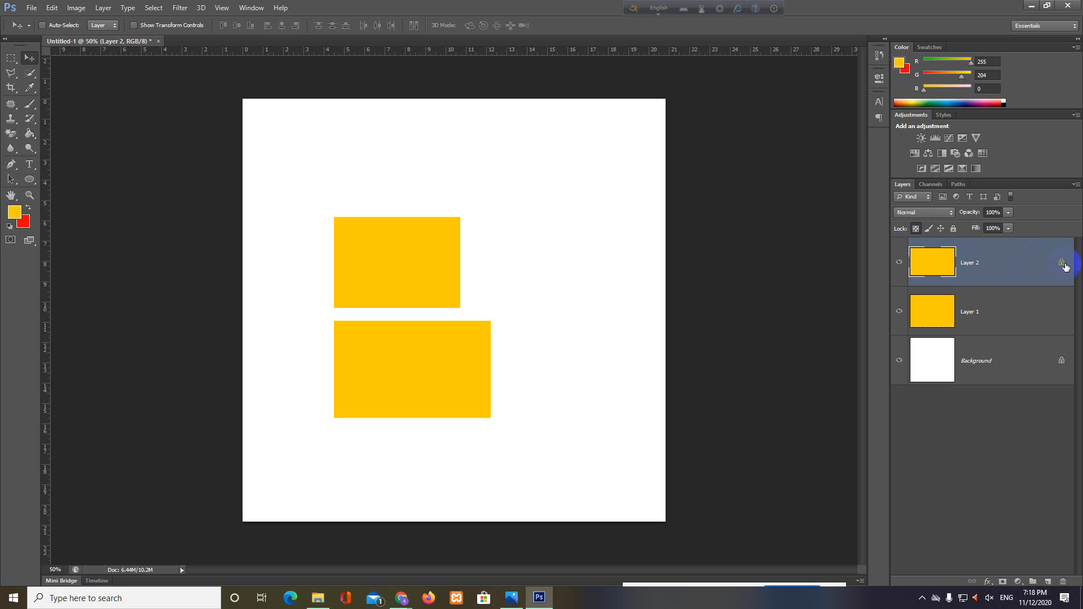
pyautogui.moveTo(411, 271); pyautogui.dragTo(404, 338)
# Move Layer 1's rectangle about 2 inches up and 1.25 inches to the right.
pyautogui.click(982, 316)
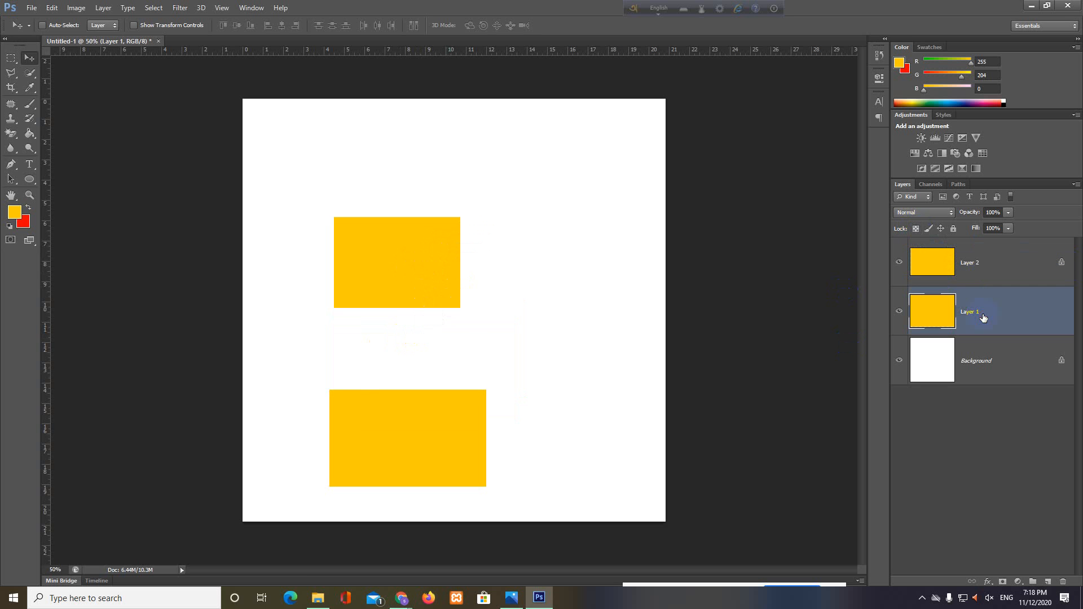
pyautogui.moveTo(418, 455); pyautogui.dragTo(428, 401)
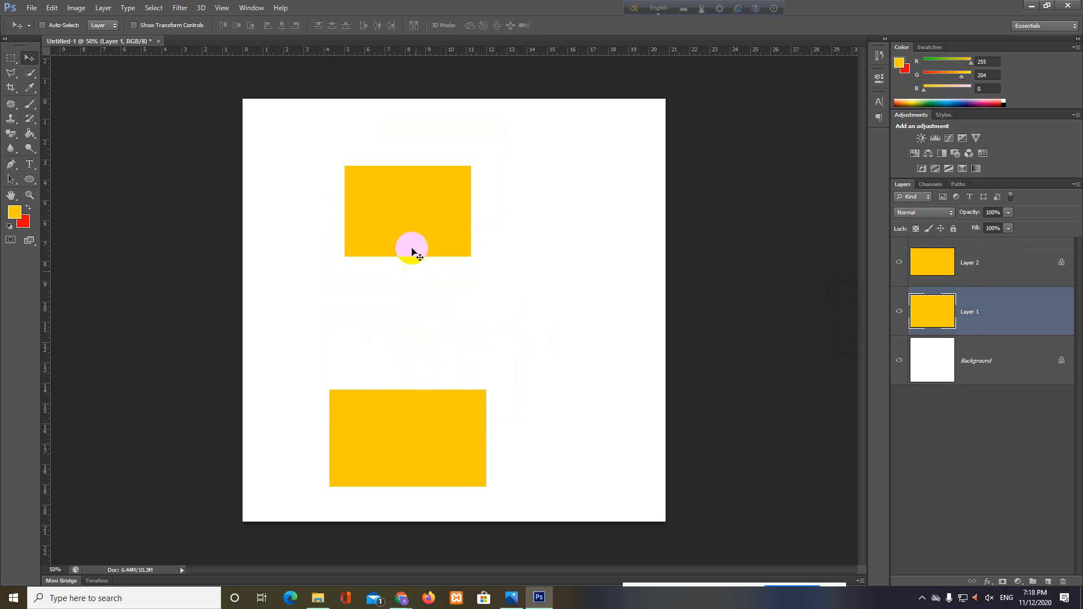
pyautogui.moveTo(394, 234); pyautogui.dragTo(418, 235)
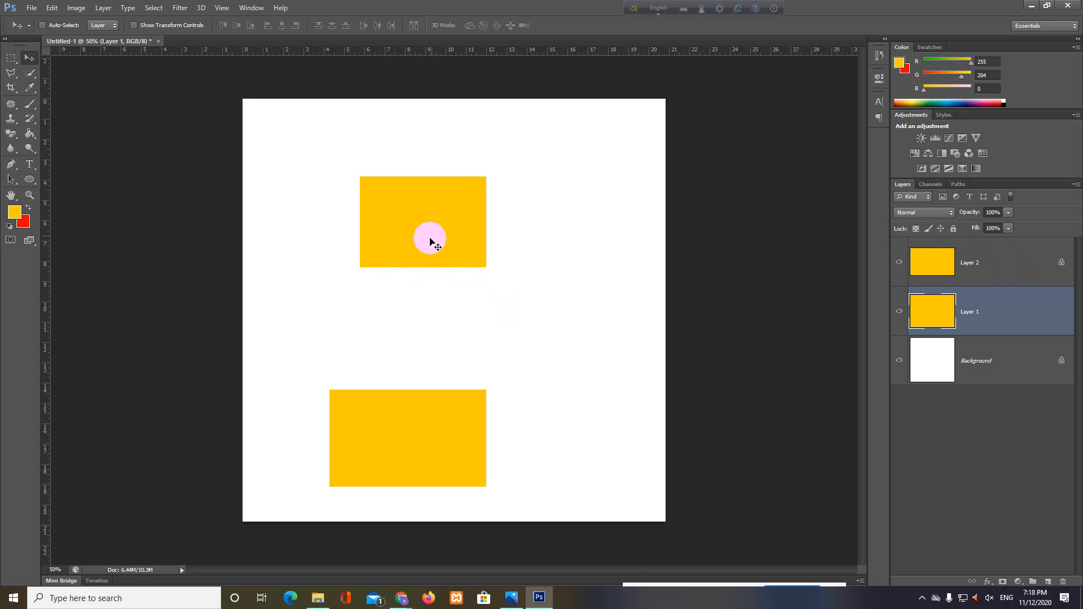
pyautogui.moveTo(398, 238); pyautogui.dragTo(478, 276)
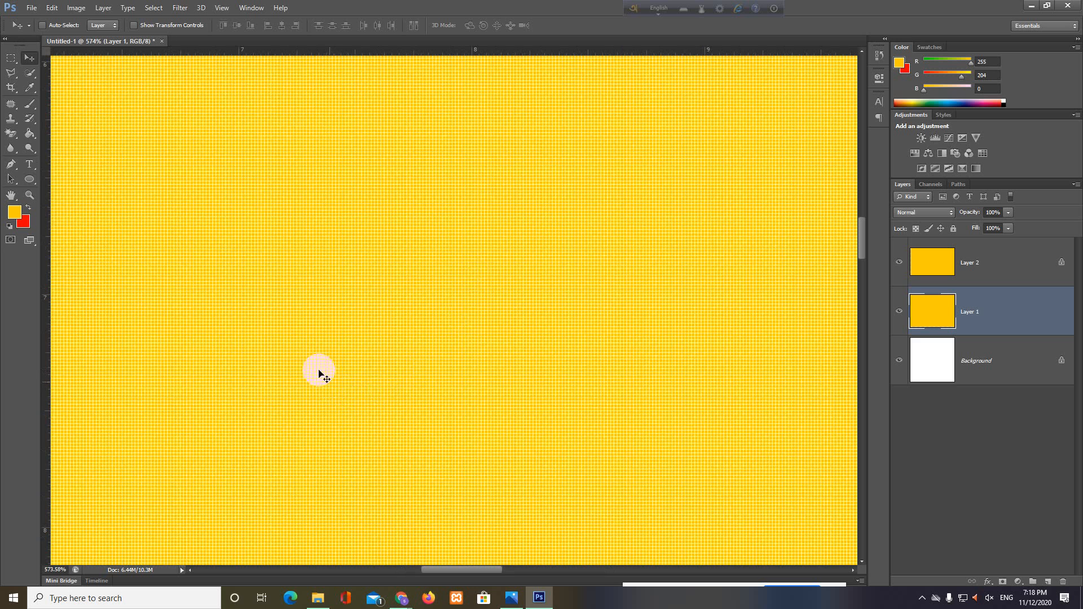
# Lock image pixels and position on Layer 1 while inspecting its pixel grid at 3200% magnification.
pyautogui.moveTo(298, 349); pyautogui.dragTo(409, 377)
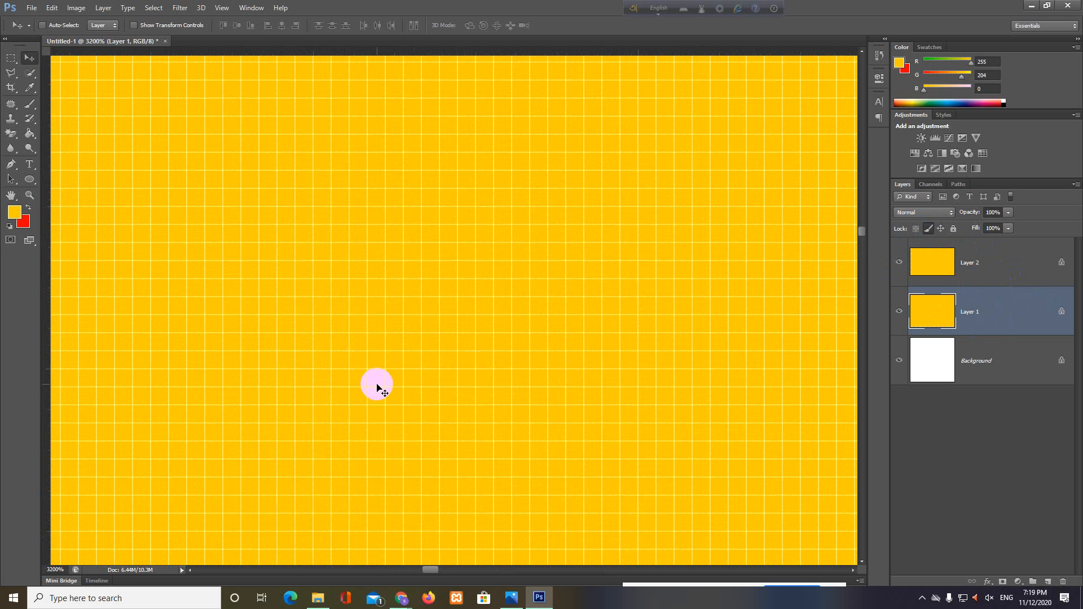
pyautogui.moveTo(377, 384); pyautogui.dragTo(613, 409)
pyautogui.moveTo(492, 445); pyautogui.dragTo(620, 339)
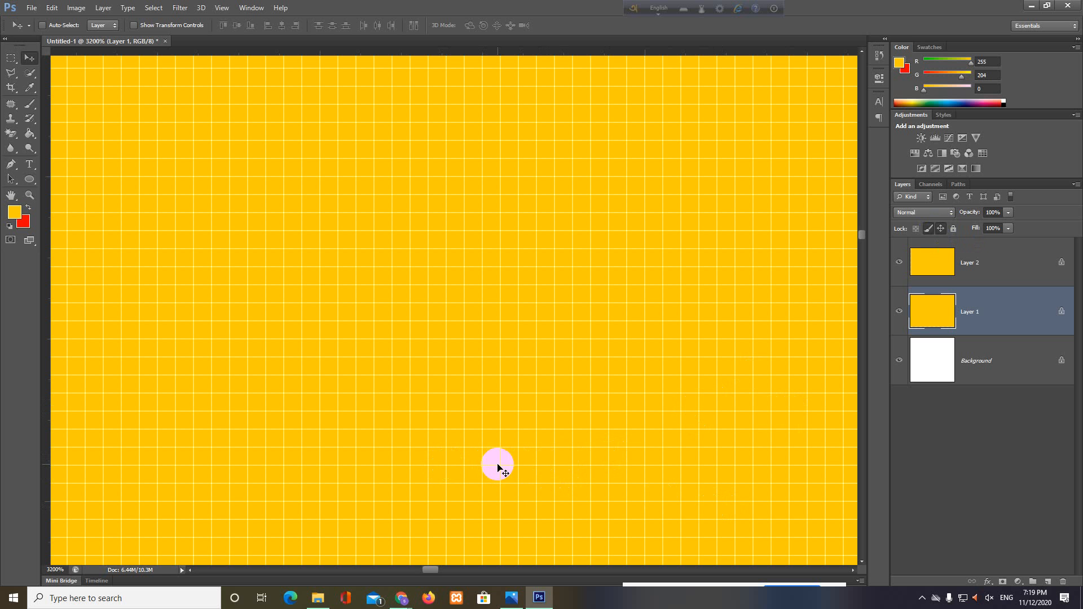
pyautogui.moveTo(586, 448); pyautogui.dragTo(336, 363)
pyautogui.press('space')
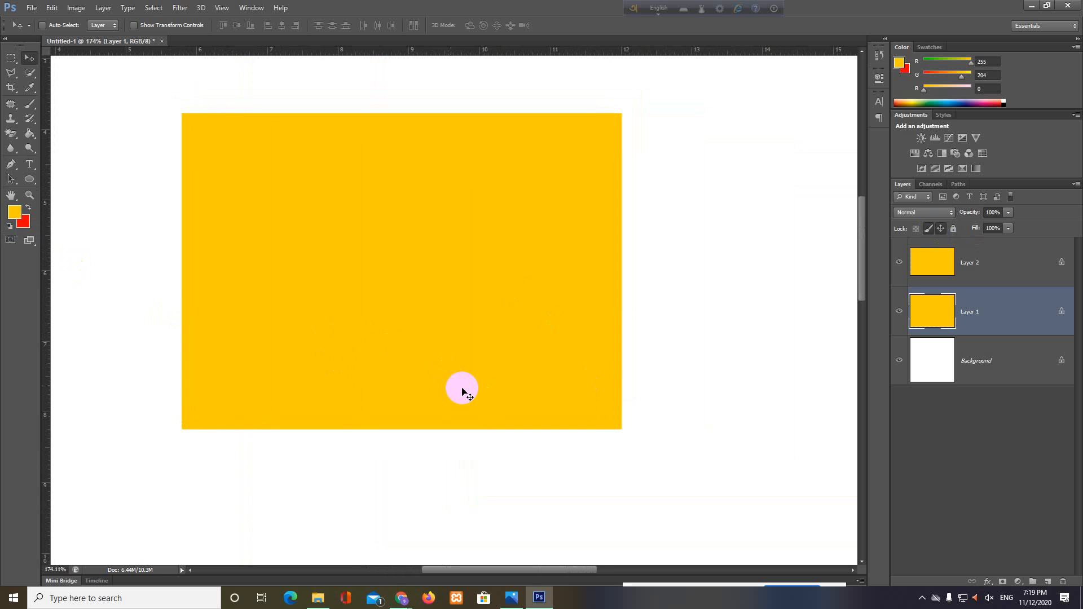
# Release Layer 1's position lock, keeping image pixels locked, and move its rectangle about 0.5 inch right and 0.4 inch up.
pyautogui.moveTo(469, 387); pyautogui.dragTo(430, 377)
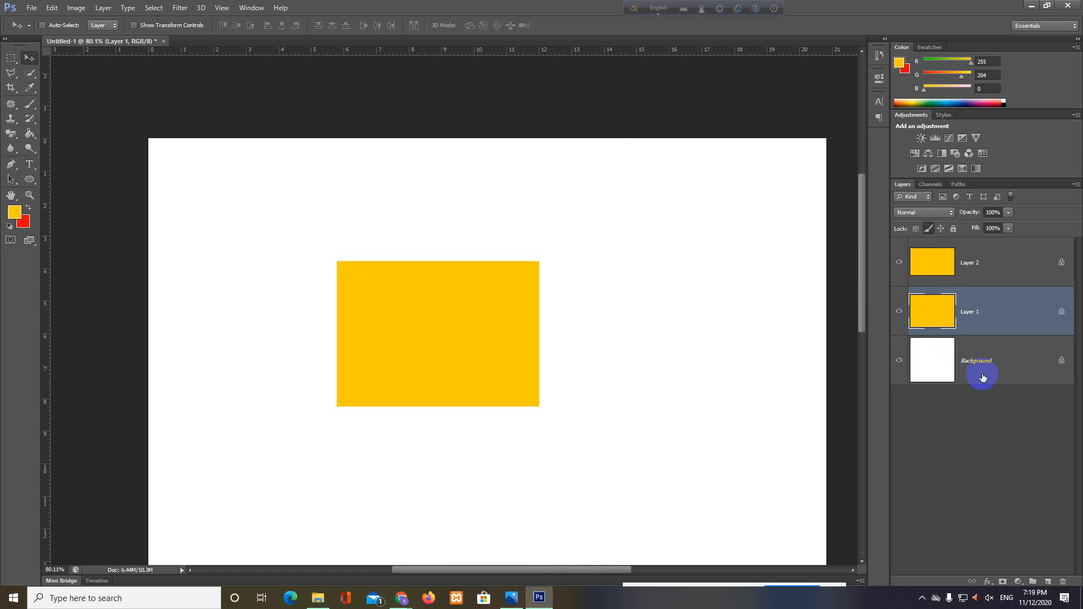
pyautogui.click(900, 311)
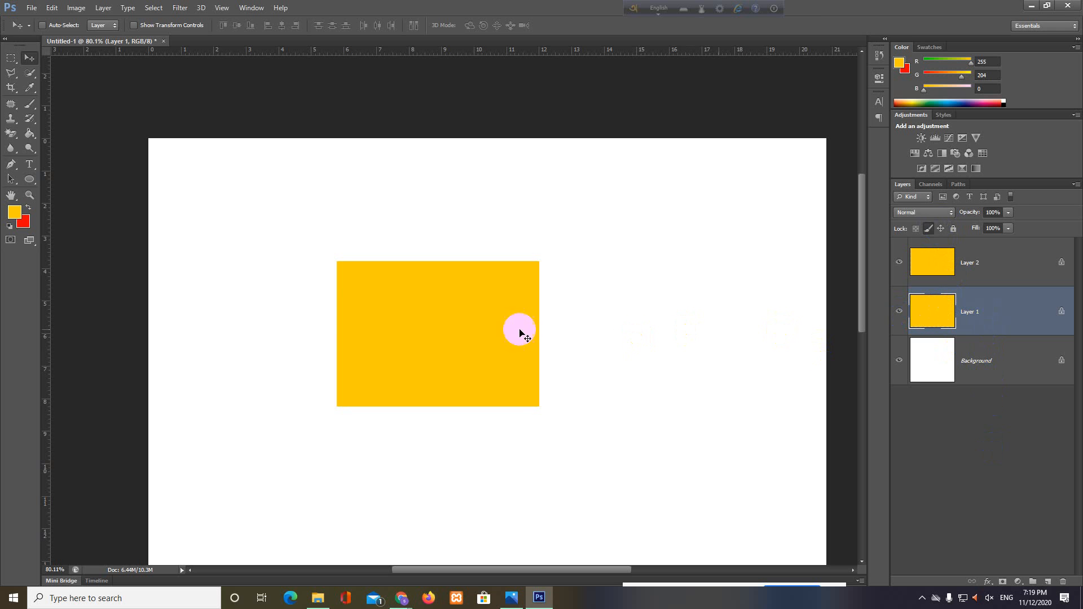
pyautogui.moveTo(430, 358)
pyautogui.mouseDown()
pyautogui.moveTo(527, 322)
pyautogui.moveTo(446, 345)
pyautogui.mouseUp()
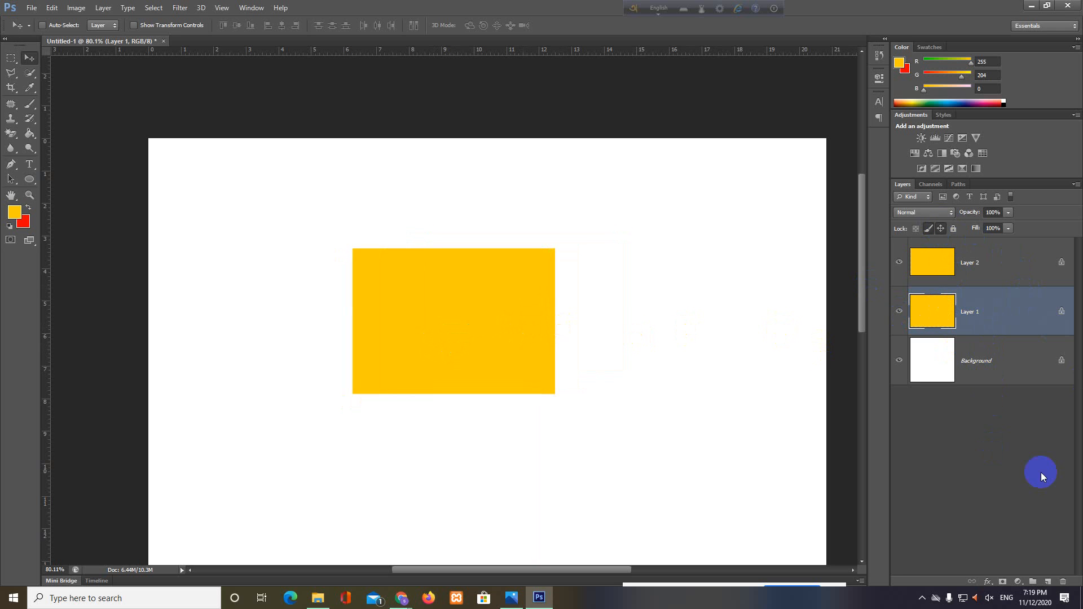
# Lock Layer 1's position and try to move its rectangle with the Move Tool.
pyautogui.moveTo(447, 327); pyautogui.dragTo(401, 321)
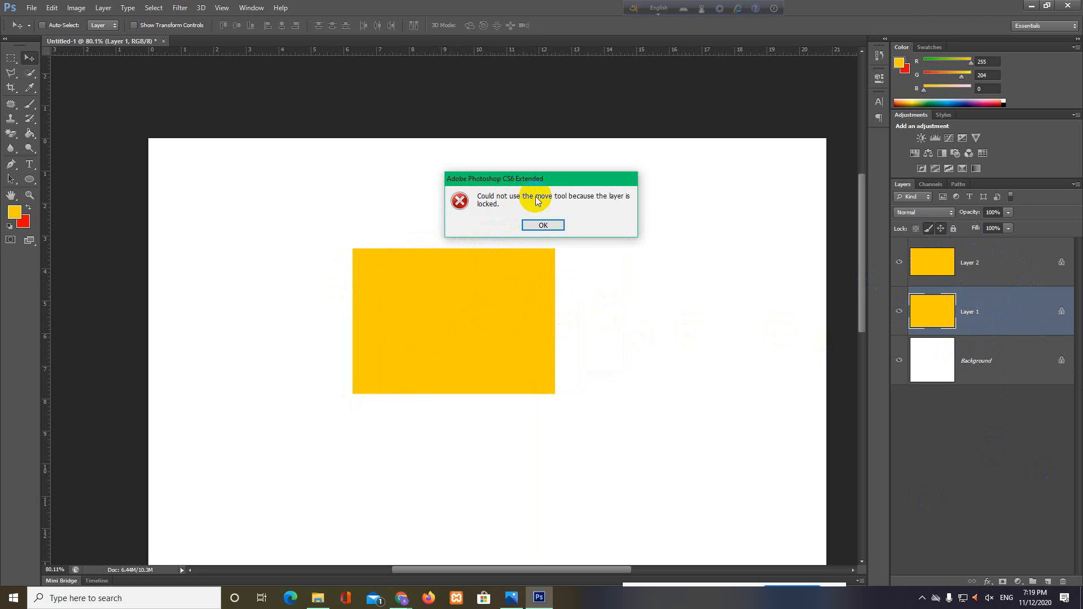
pyautogui.click(549, 227)
pyautogui.moveTo(438, 353); pyautogui.dragTo(818, 302)
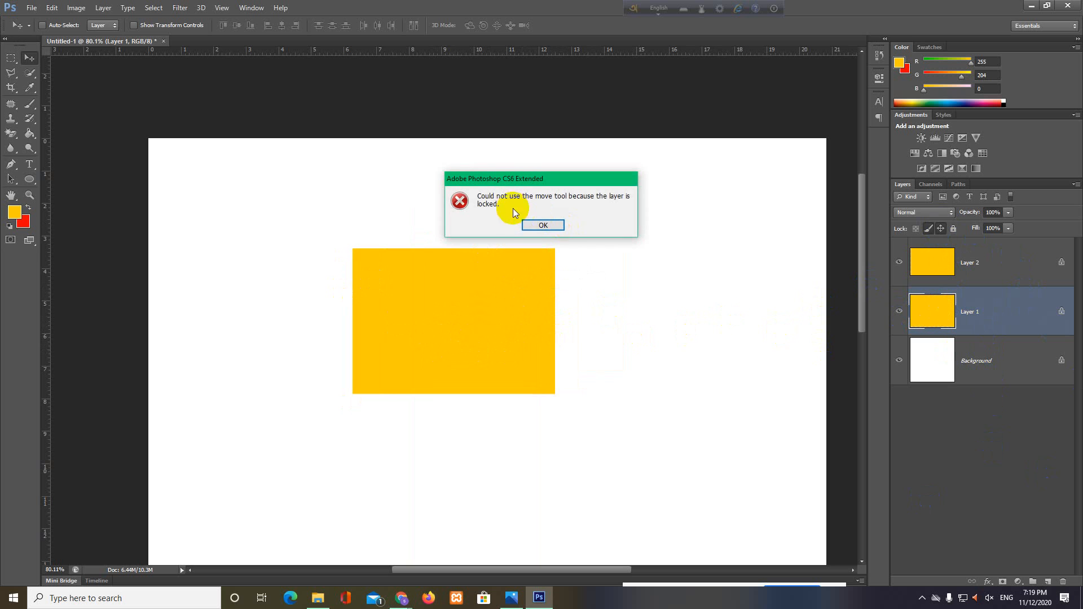
pyautogui.click(543, 225)
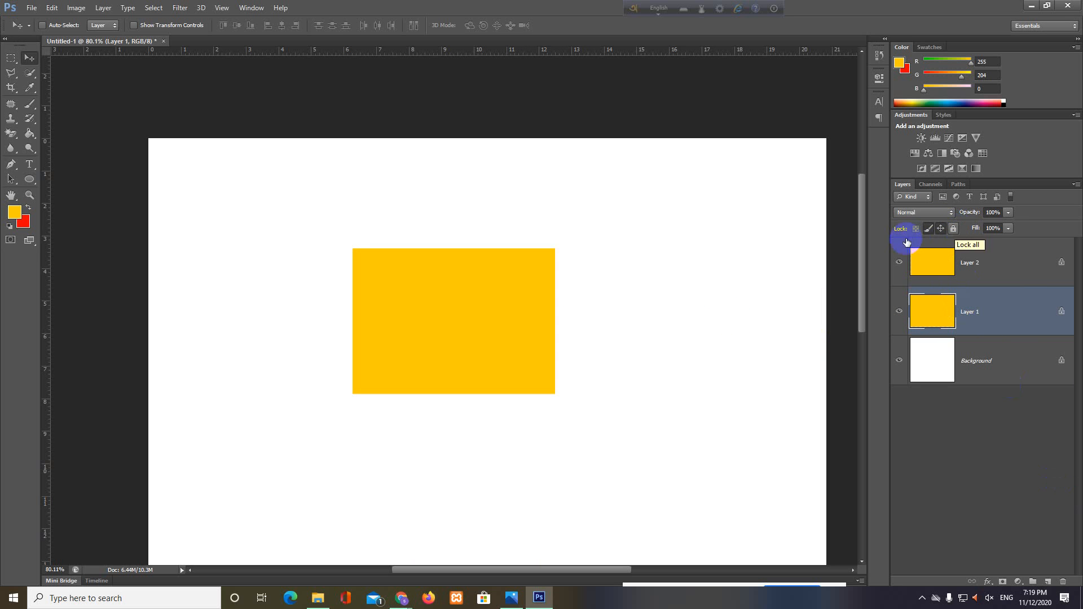
# Apply Lock All to Layer 1 and try to move its rectangle again.
pyautogui.click(953, 228)
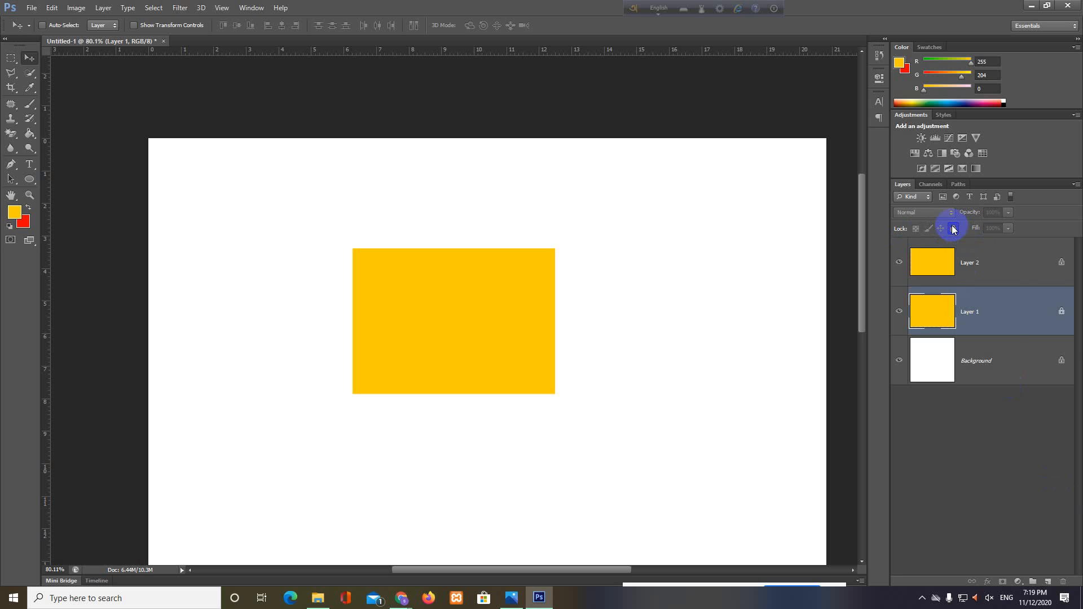
pyautogui.click(512, 318)
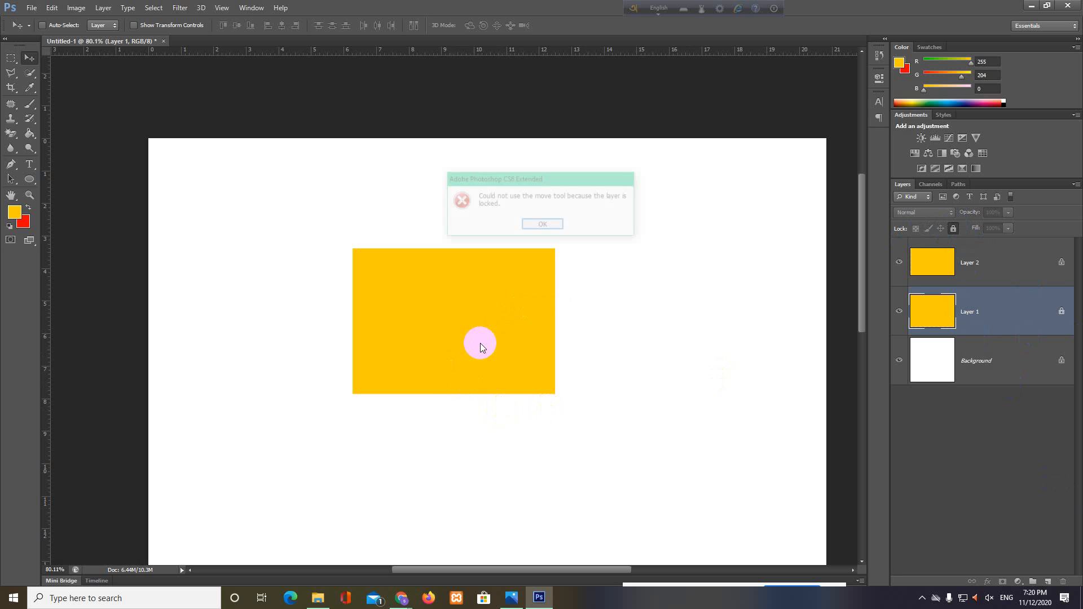
pyautogui.click(543, 226)
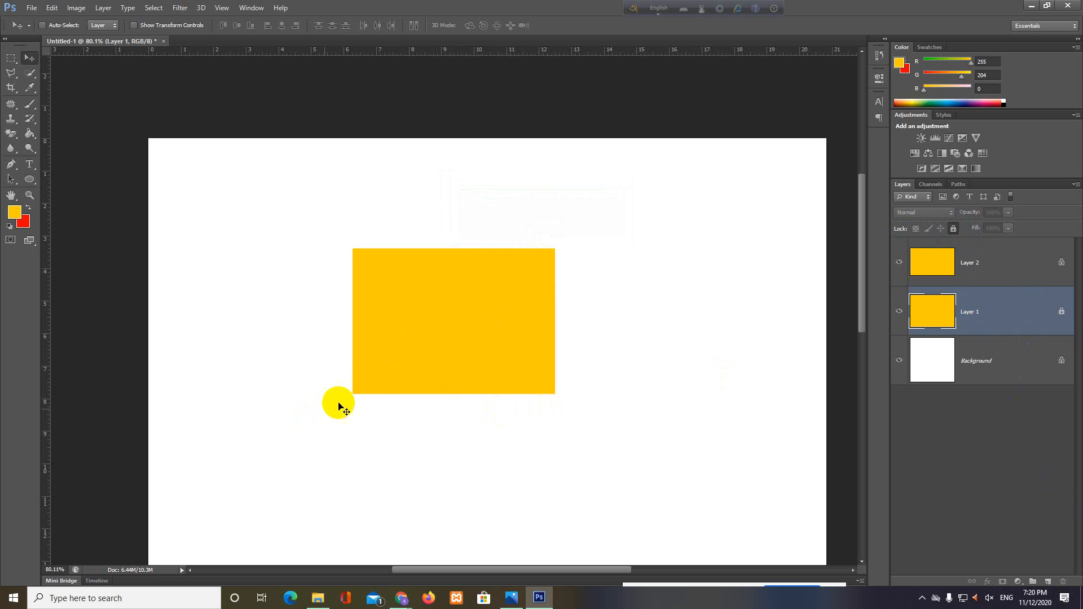
# Release all locks on Layer 1, including image pixels and position.
pyautogui.moveTo(412, 335); pyautogui.dragTo(762, 401)
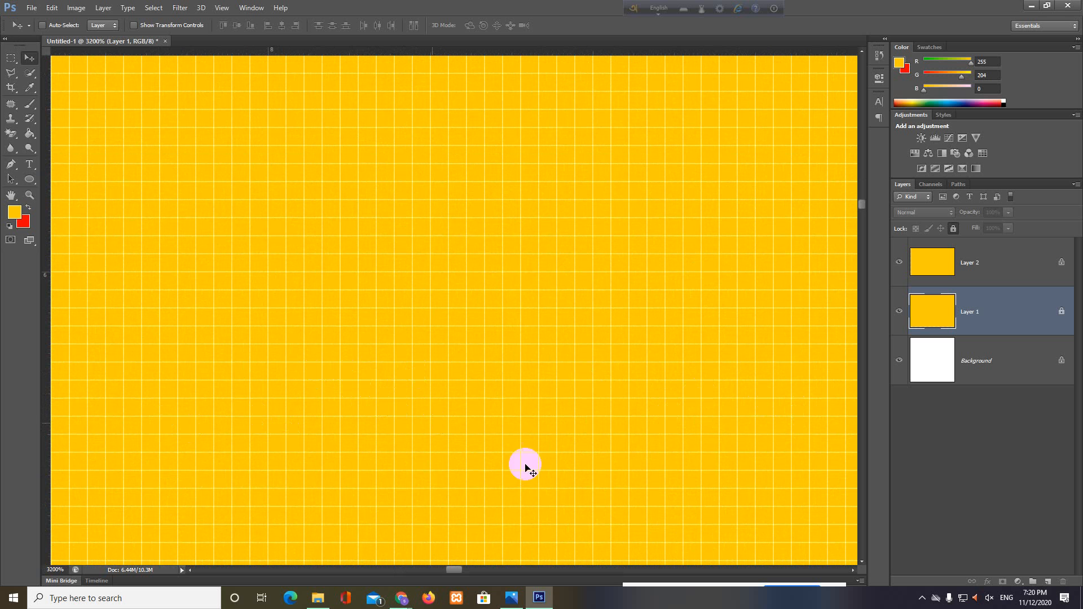
pyautogui.moveTo(612, 488); pyautogui.dragTo(464, 464)
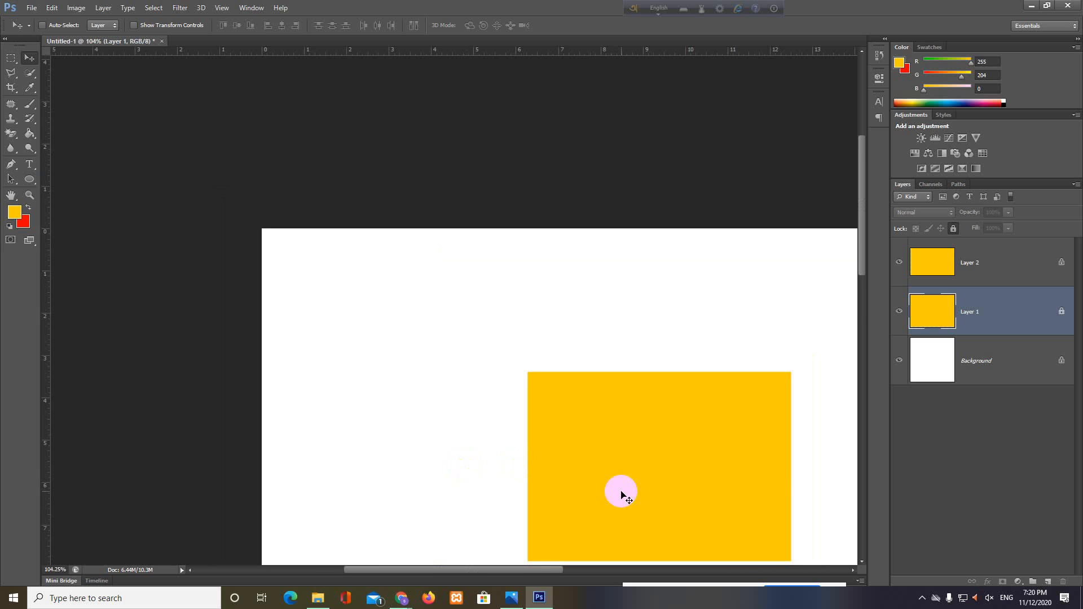
pyautogui.moveTo(621, 491); pyautogui.dragTo(391, 309)
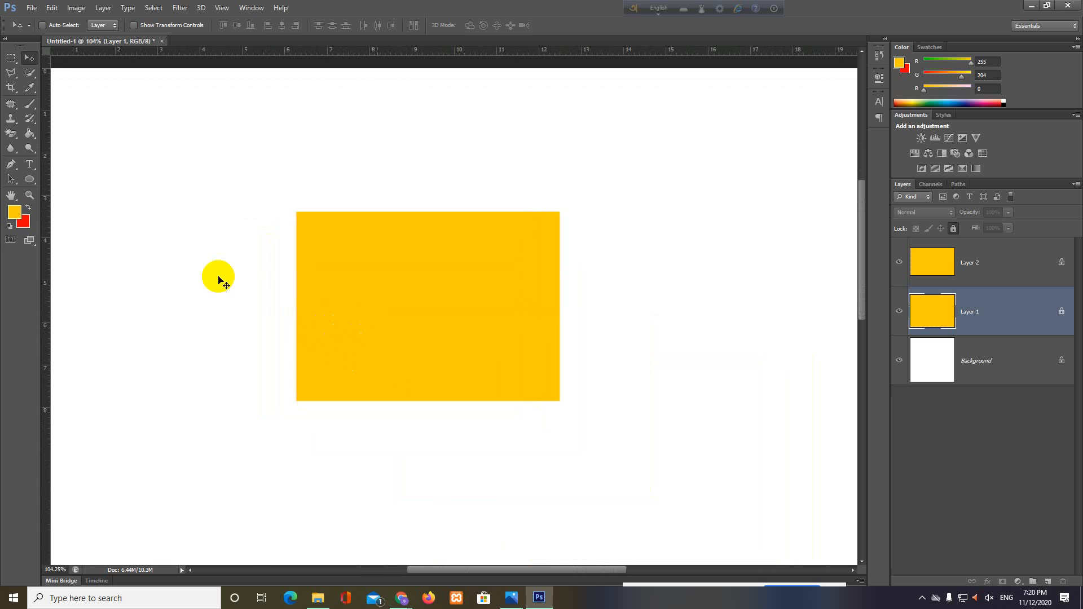
pyautogui.moveTo(444, 344); pyautogui.dragTo(418, 338)
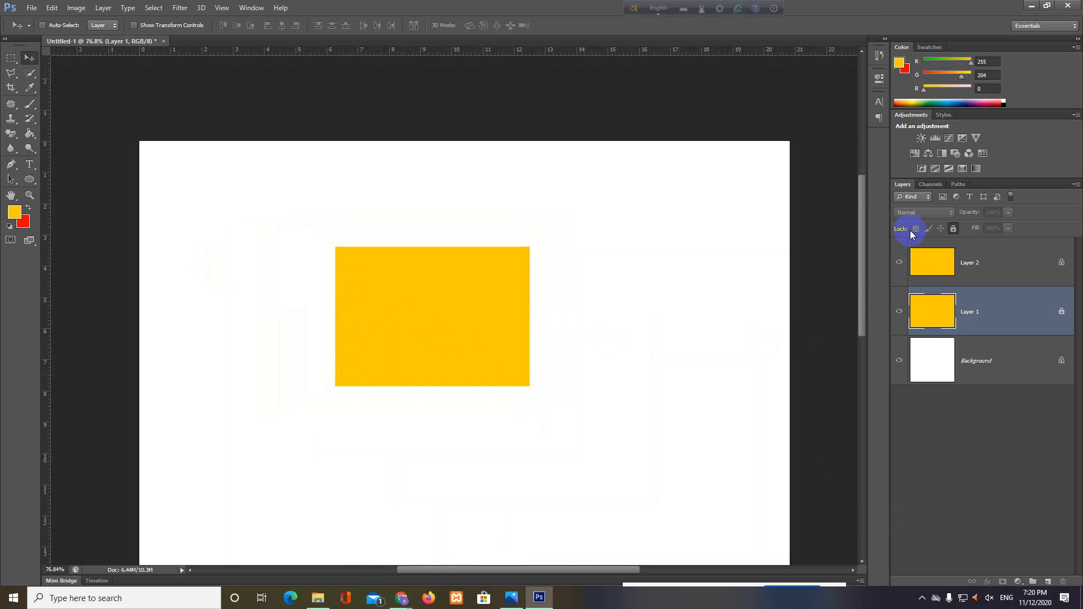
pyautogui.click(953, 230)
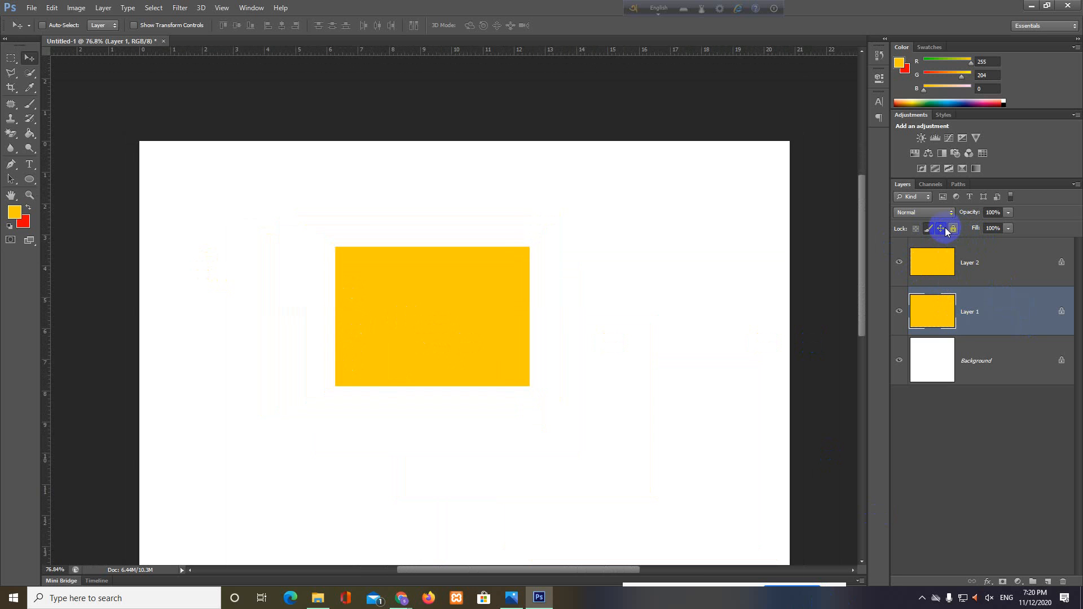
pyautogui.click(928, 229)
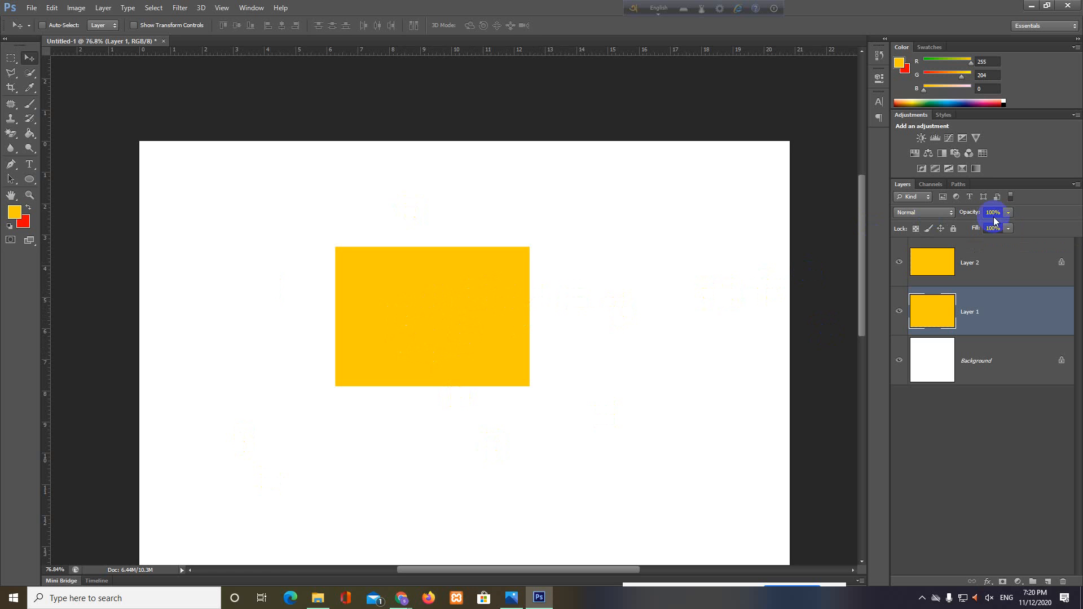
# Lower Layer 1's fill to about 21% to demonstrate the fade, and restore the fill to 100%.
pyautogui.click(1008, 230)
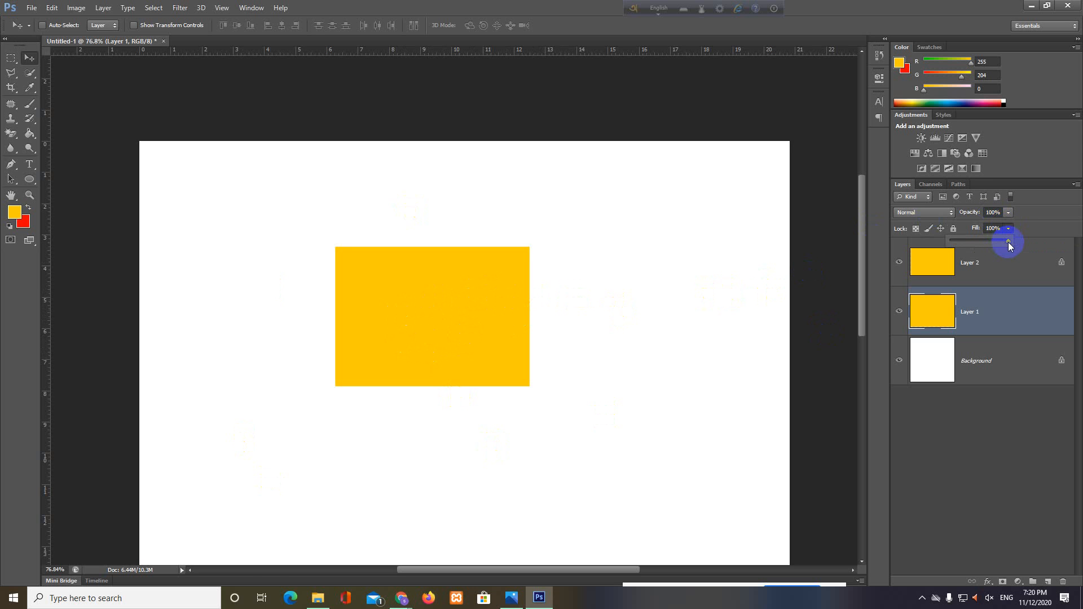
pyautogui.moveTo(1009, 241); pyautogui.dragTo(963, 241)
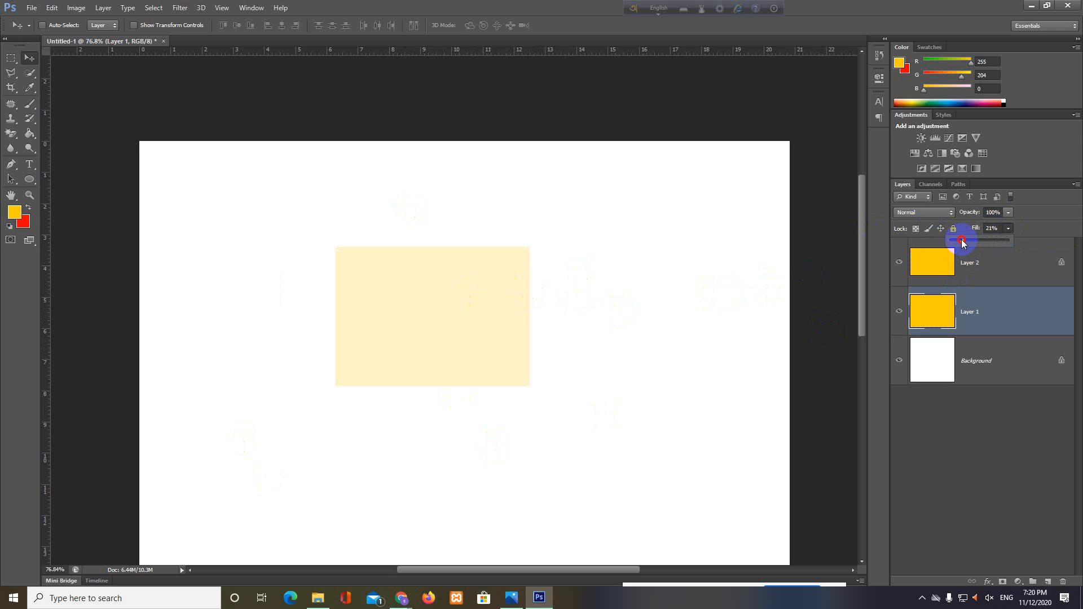
pyautogui.moveTo(963, 243); pyautogui.dragTo(1030, 248)
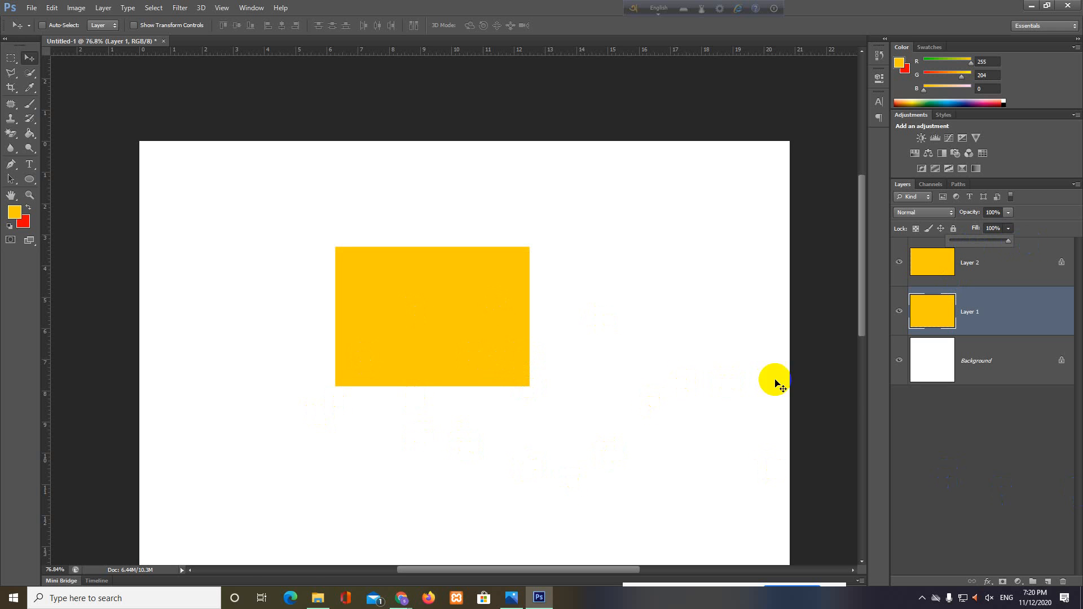
pyautogui.click(875, 391)
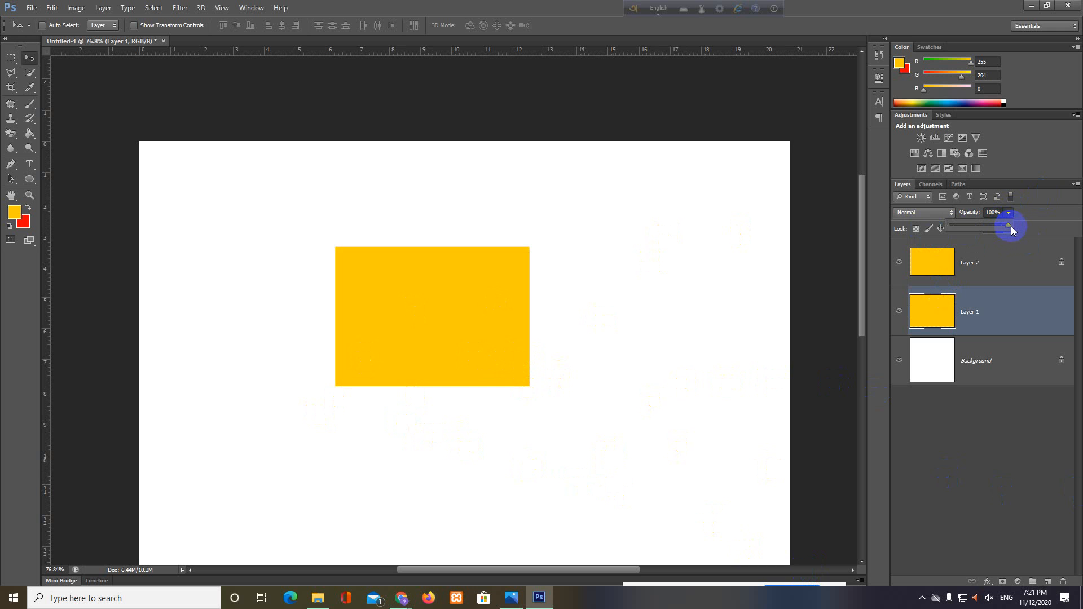
# Lower Layer 1's opacity to about 15% for comparison with fill, and restore the opacity to 100%.
pyautogui.moveTo(1011, 225); pyautogui.dragTo(967, 226)
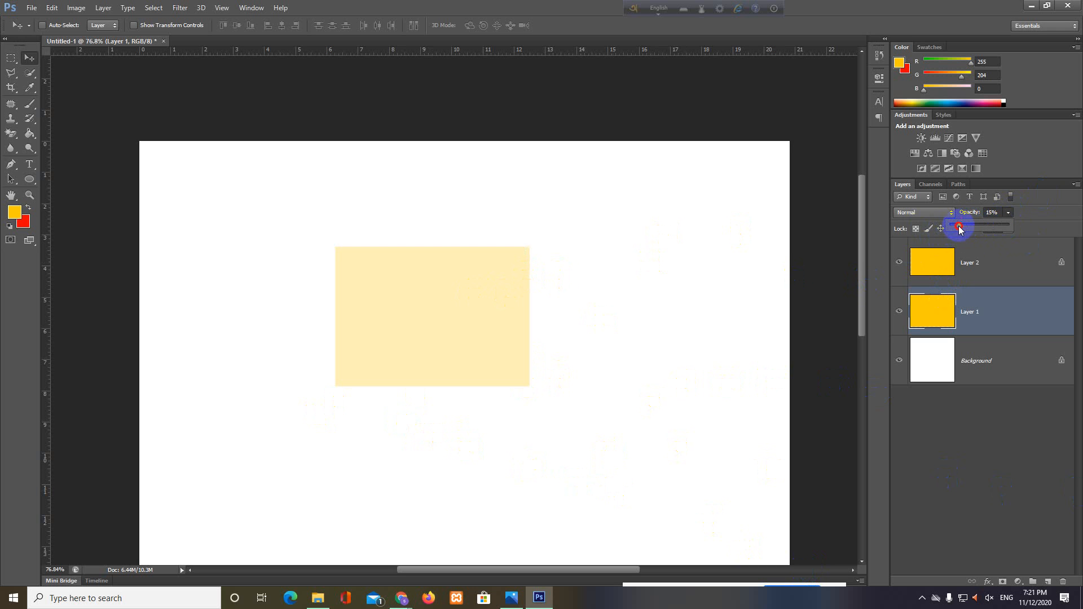
pyautogui.moveTo(959, 226); pyautogui.dragTo(1015, 225)
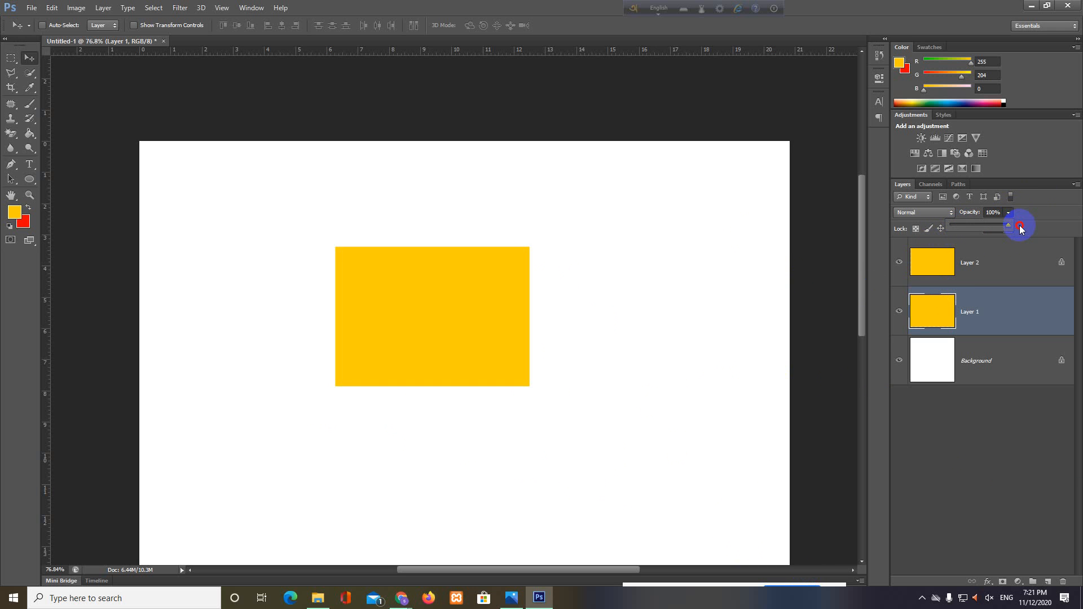
pyautogui.click(885, 339)
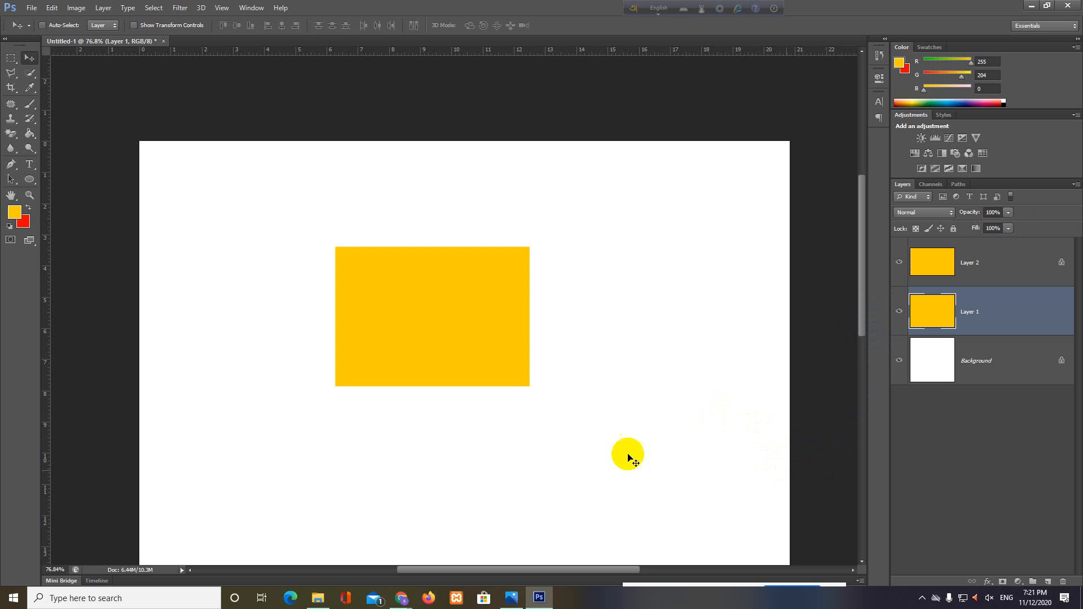
# Draw a shape about 428 px wide and 318 px high to the right of the yellow rectangle with the Rectangle Tool.
pyautogui.click(30, 179)
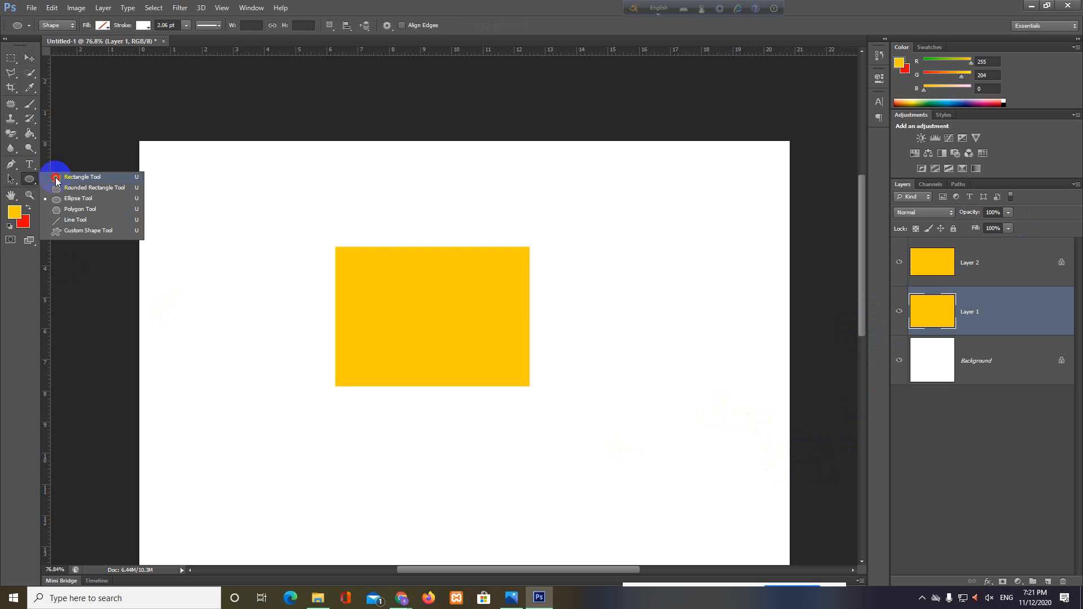
pyautogui.click(57, 178)
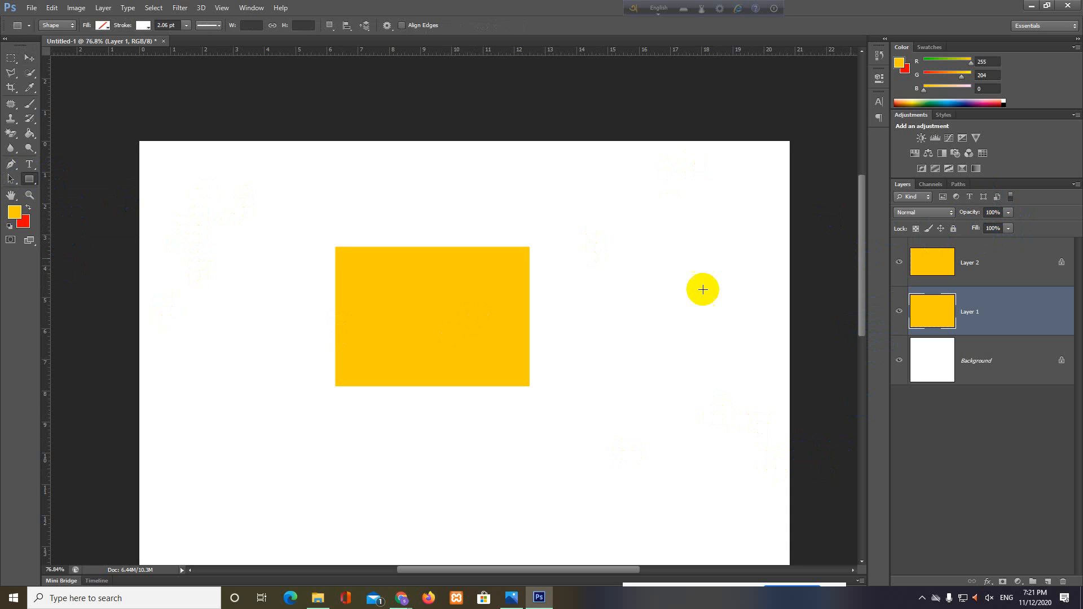
pyautogui.moveTo(501, 369); pyautogui.dragTo(435, 361)
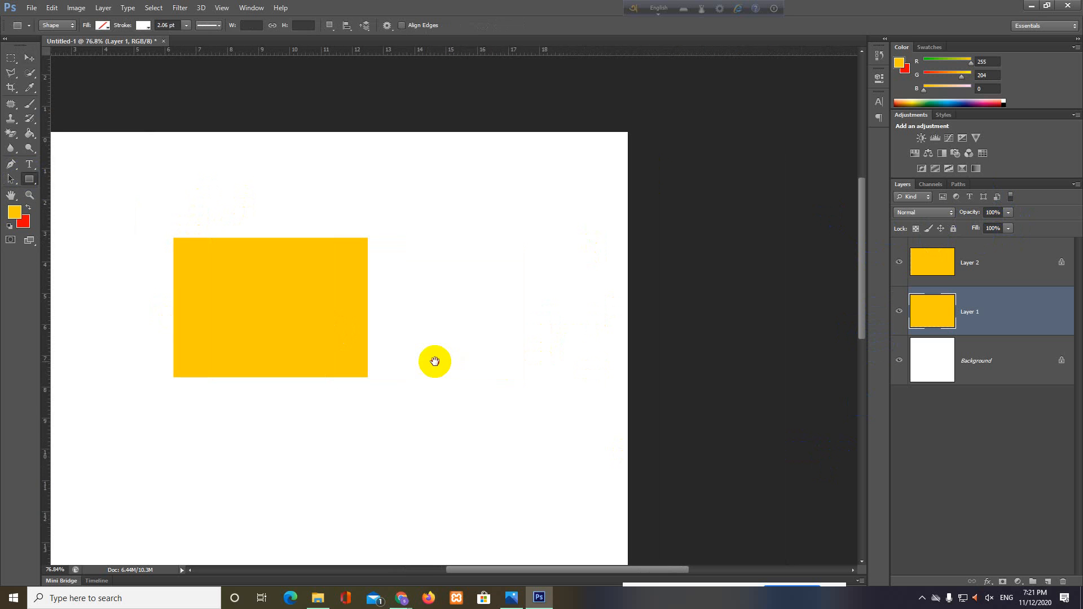
pyautogui.moveTo(389, 236); pyautogui.dragTo(575, 375)
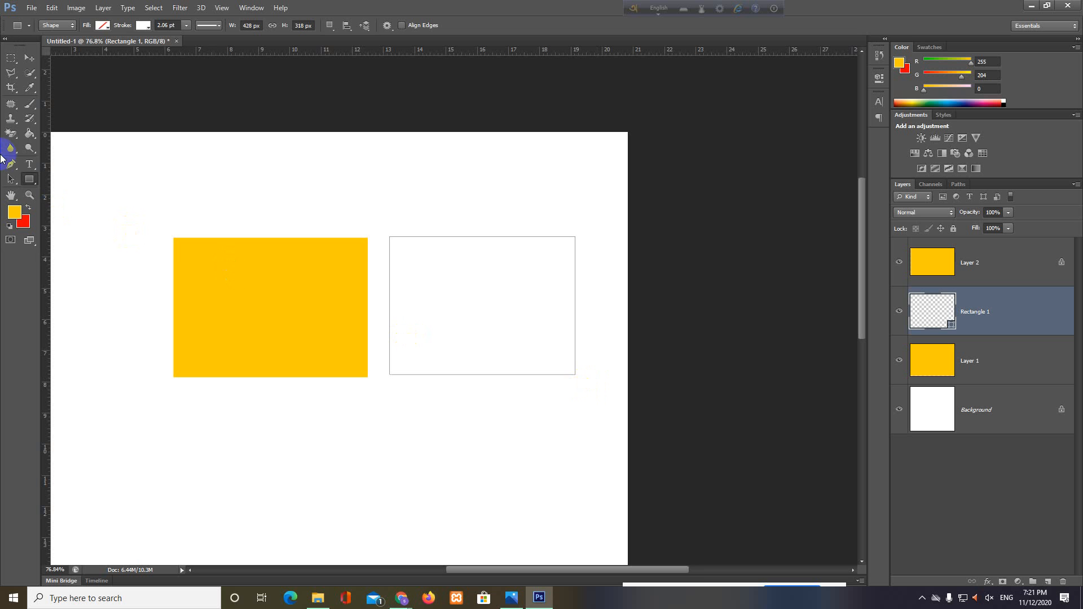
# Give the new rectangle shape a yellow fill and a red stroke about 14.77 pt wide.
pyautogui.click(101, 25)
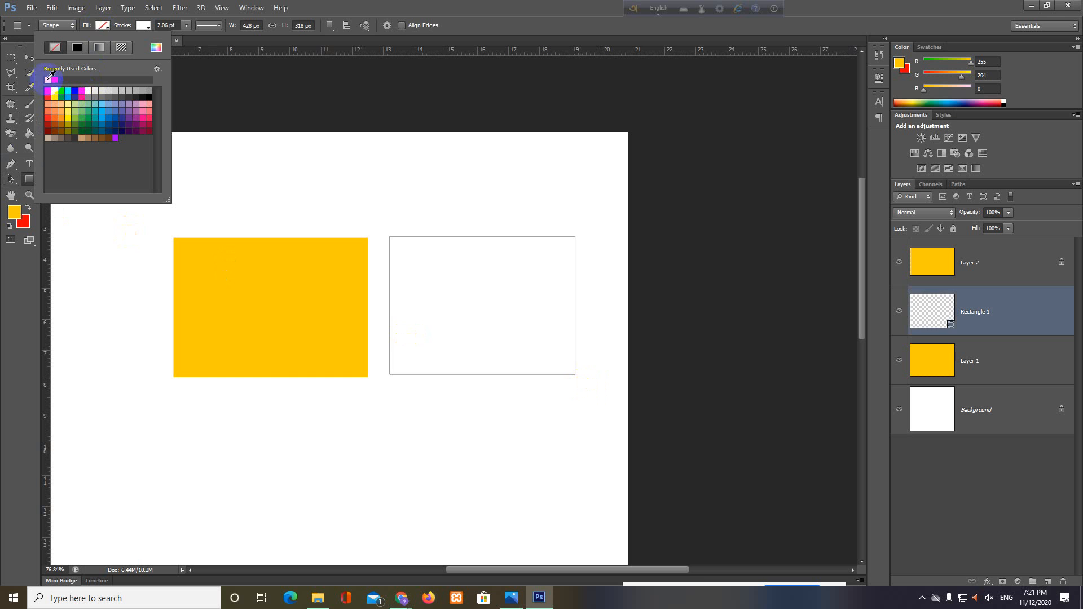
pyautogui.click(49, 74)
pyautogui.click(150, 26)
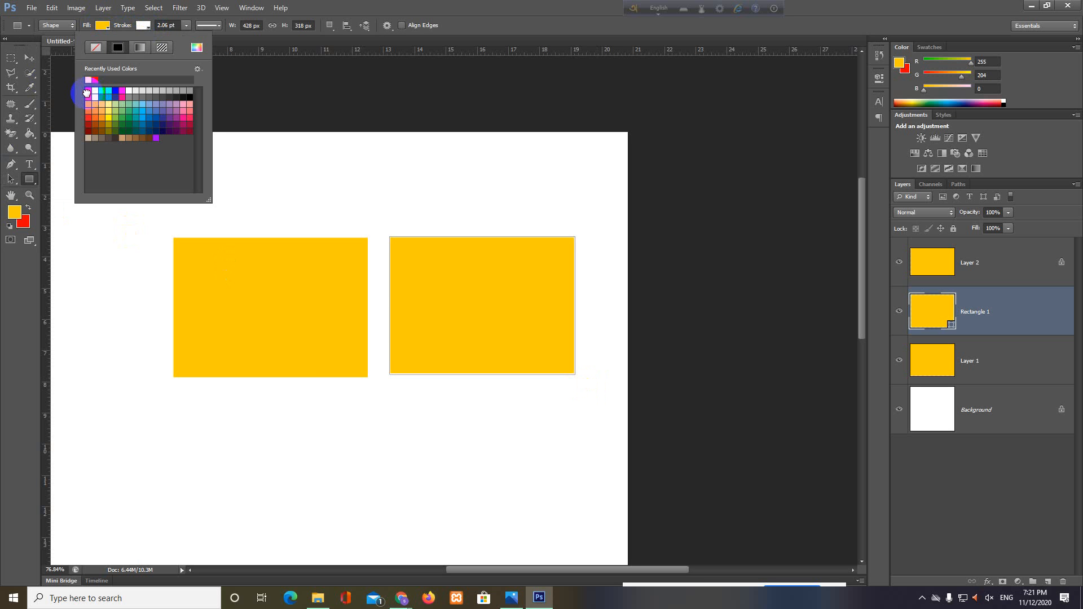
pyautogui.click(88, 91)
pyautogui.click(186, 25)
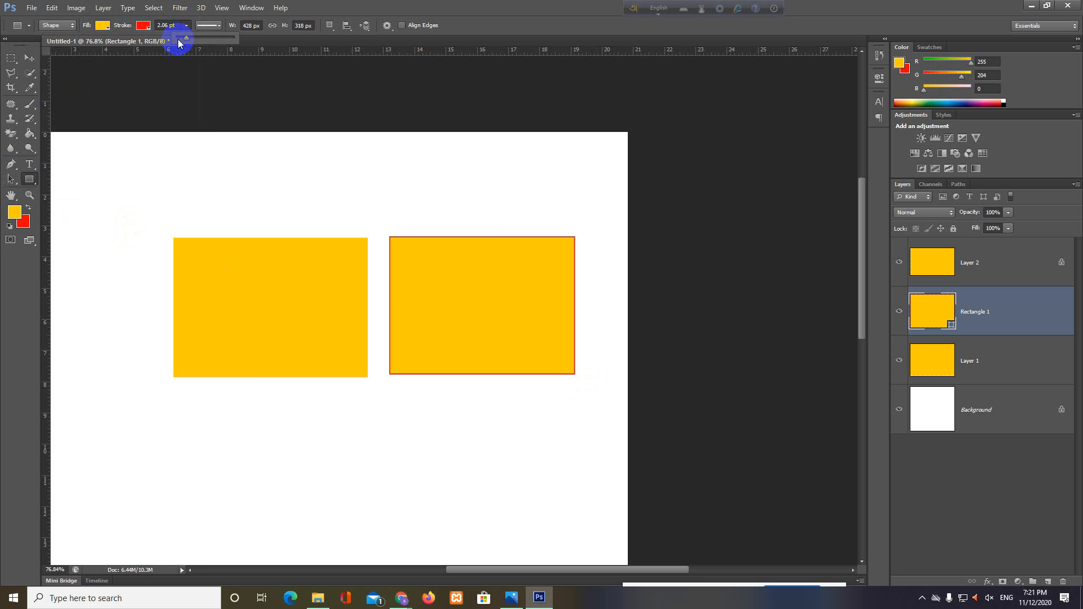
pyautogui.moveTo(195, 41); pyautogui.dragTo(203, 38)
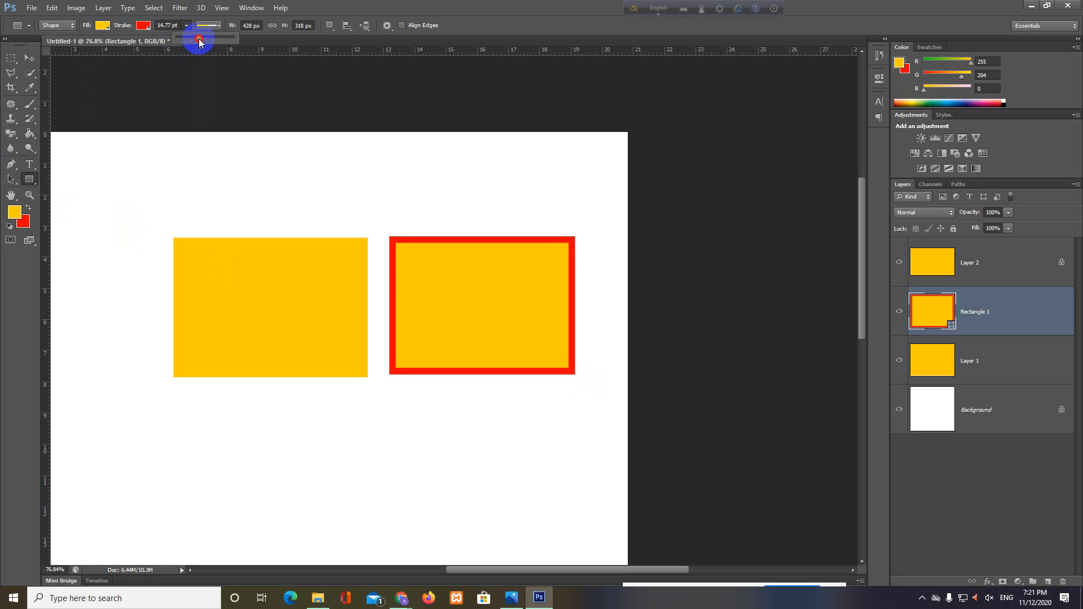
# Move the red-outlined rectangle about 0.3 inch right with the Move Tool.
pyautogui.click(29, 57)
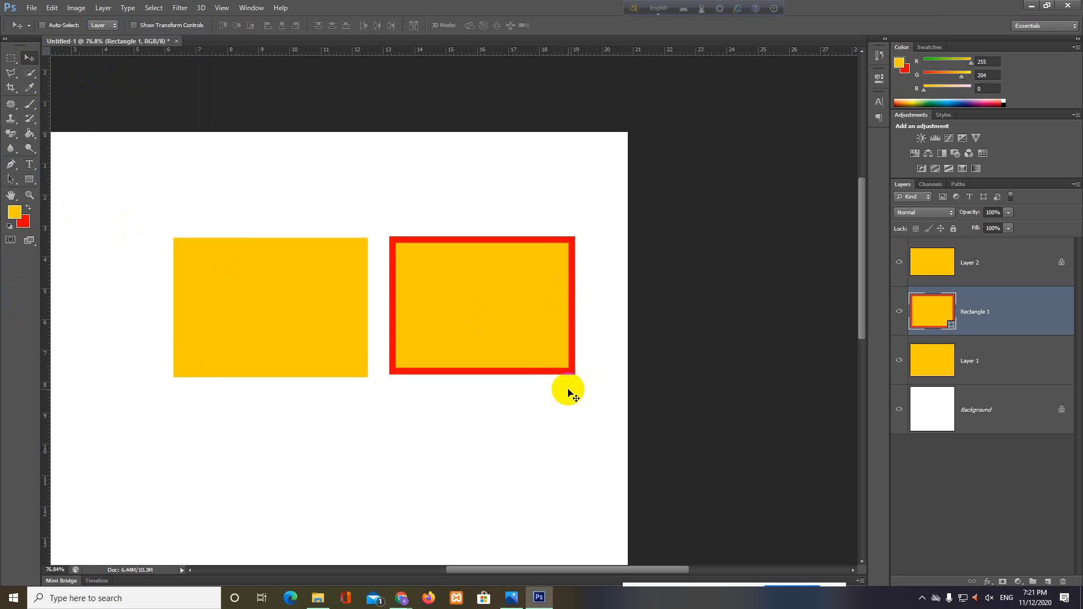
pyautogui.moveTo(496, 314)
pyautogui.mouseDown()
pyautogui.moveTo(515, 299)
pyautogui.moveTo(502, 316)
pyautogui.mouseUp()
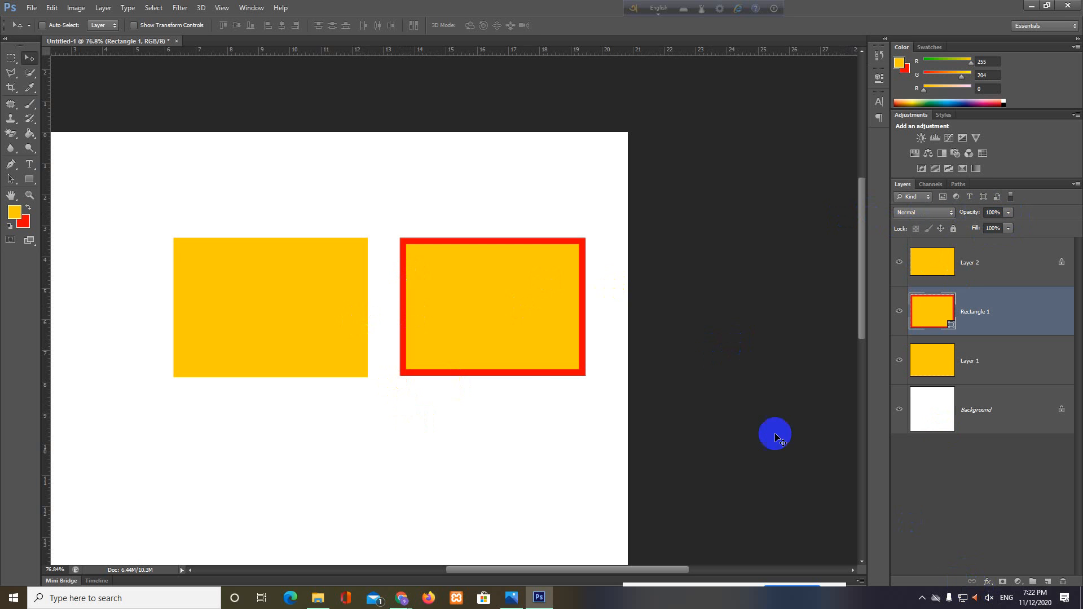
# Hide and show the Rectangle 1 layer twice to identify its shape on the canvas.
pyautogui.click(899, 313)
pyautogui.click(899, 314)
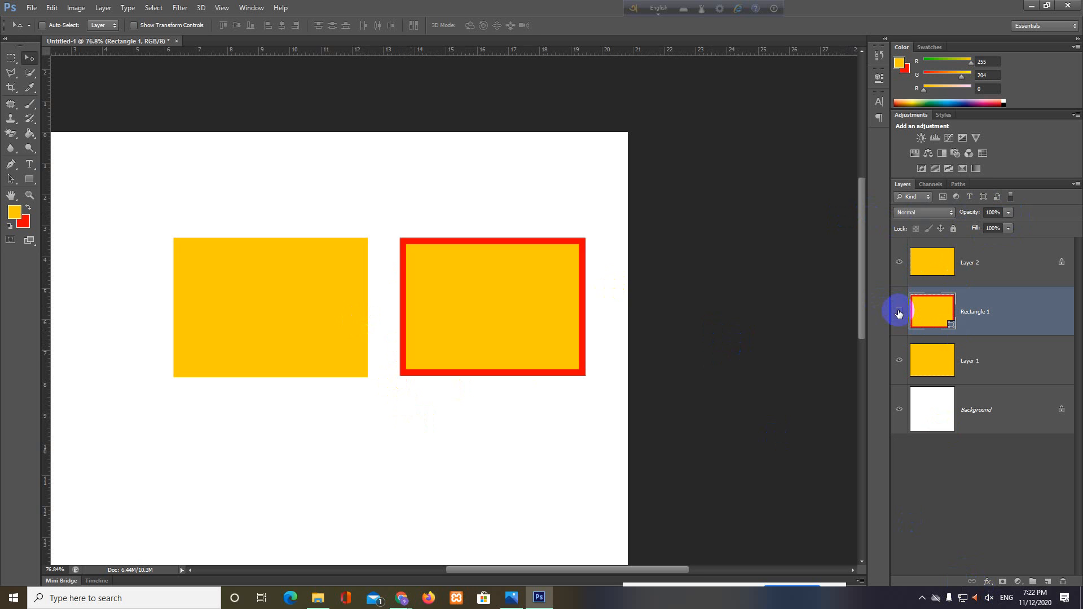
pyautogui.click(900, 313)
pyautogui.click(899, 314)
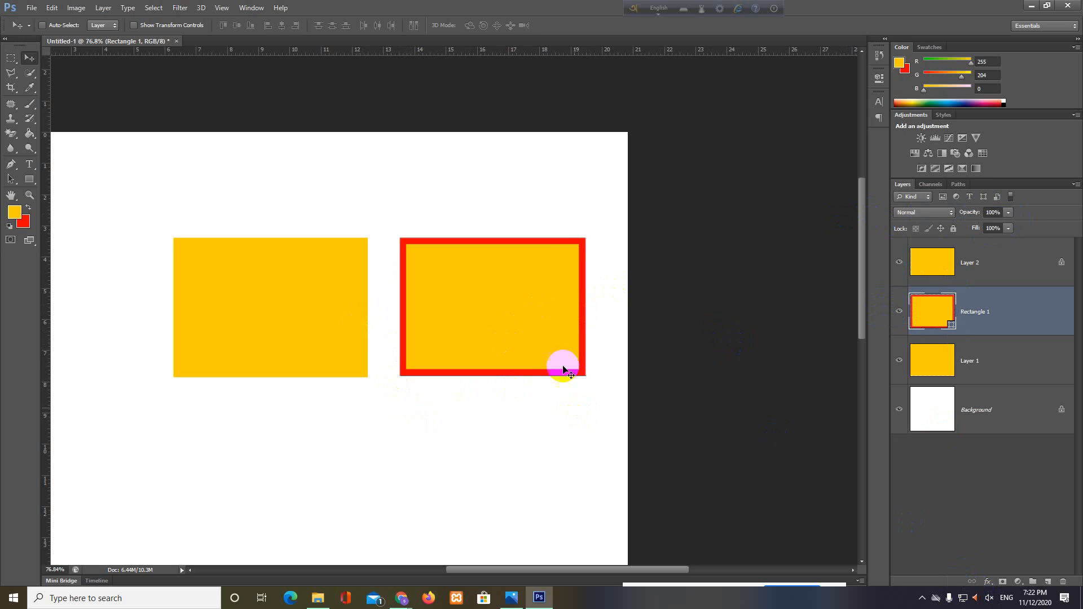
# Lower the Rectangle 1 layer's fill to 52%, leaving its opacity at 100%.
pyautogui.click(1008, 229)
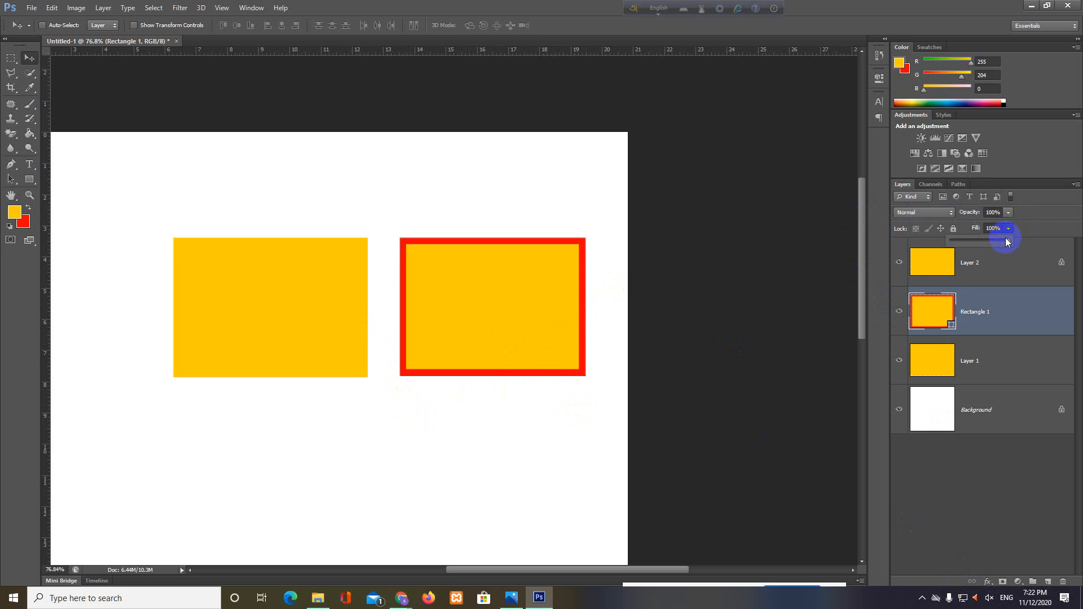
pyautogui.moveTo(1011, 242); pyautogui.dragTo(984, 242)
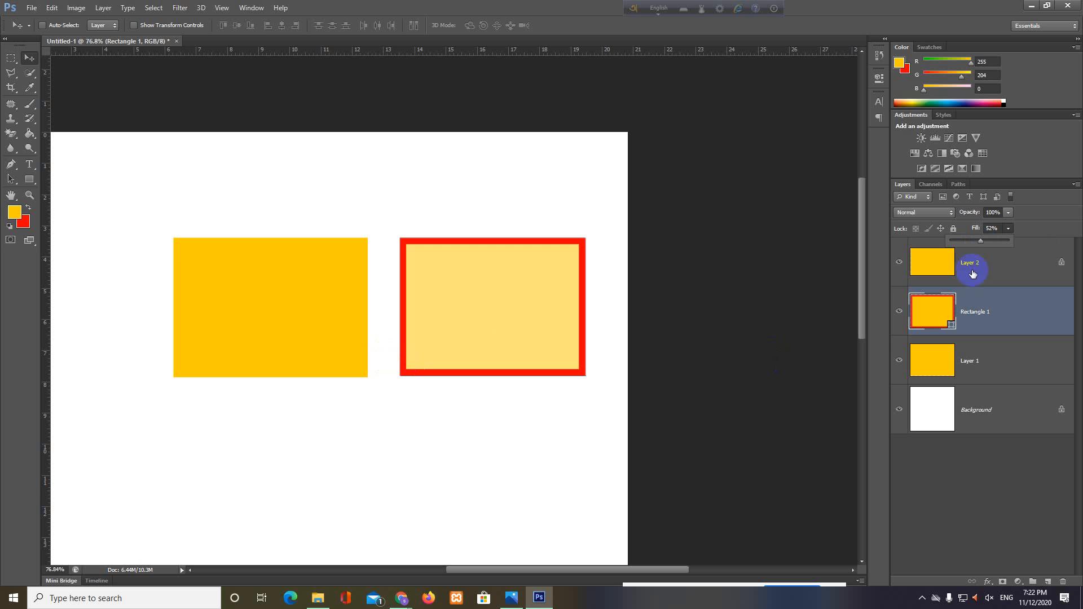
pyautogui.click(1021, 265)
# Toggle Layer 1's visibility to identify it, and lower its fill until its yellow is as pale as Rectangle 1's.
pyautogui.click(938, 362)
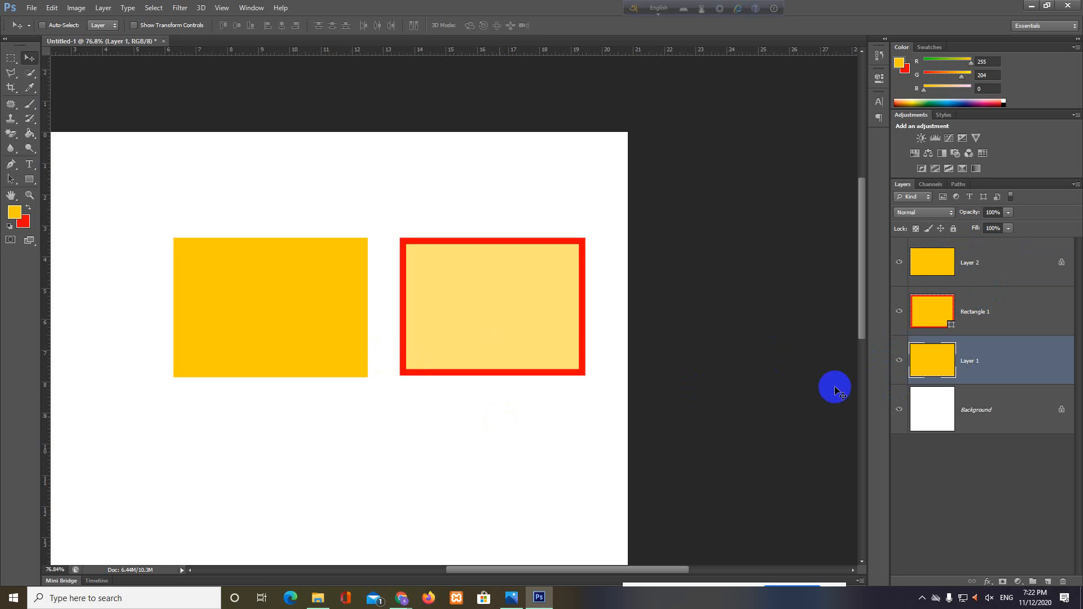
pyautogui.click(898, 363)
pyautogui.click(898, 362)
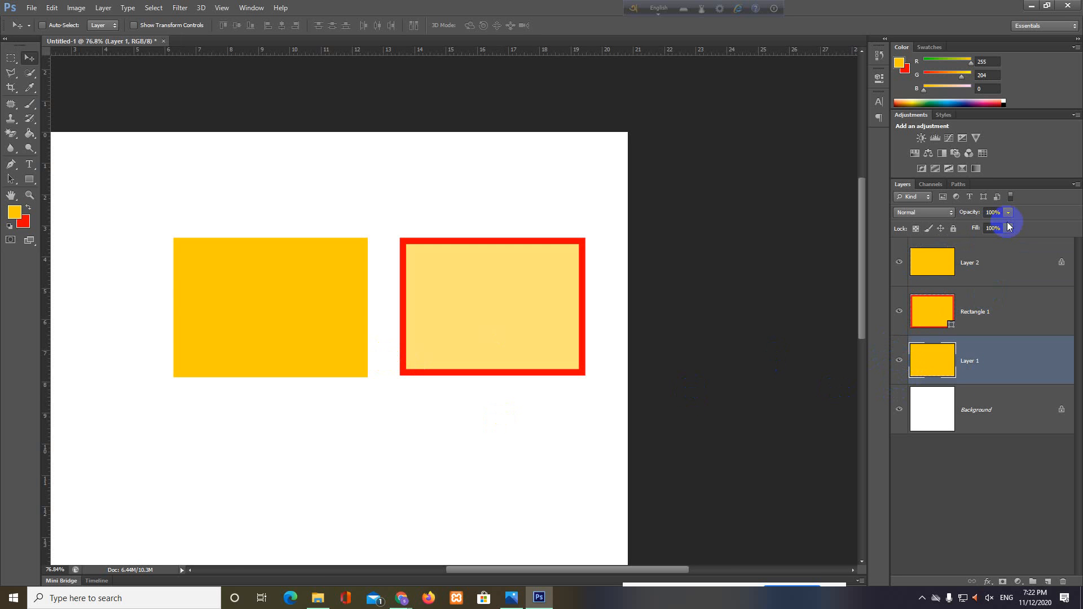
pyautogui.click(1008, 229)
pyautogui.moveTo(1010, 241); pyautogui.dragTo(985, 244)
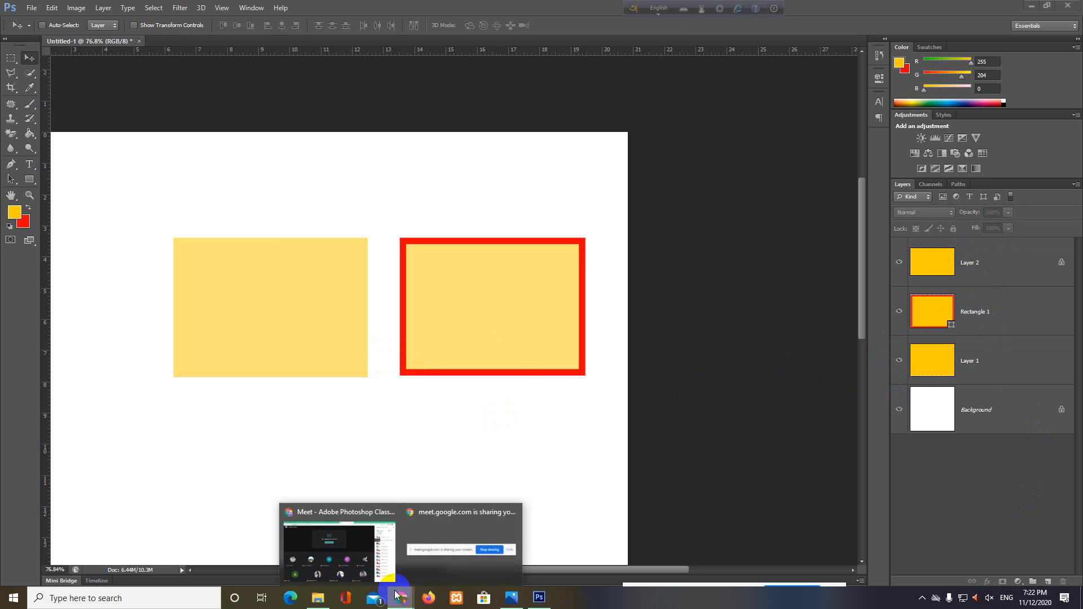
# Switch to the Google Meet call to check the class participants, and return to Photoshop.
pyautogui.click(361, 536)
pyautogui.click(657, 108)
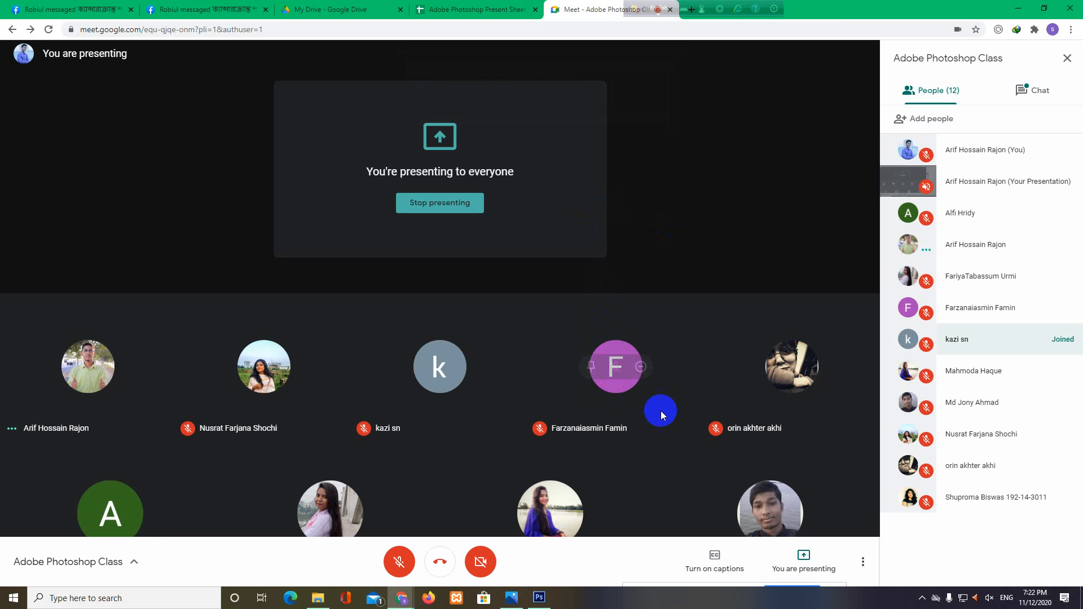
pyautogui.click(535, 601)
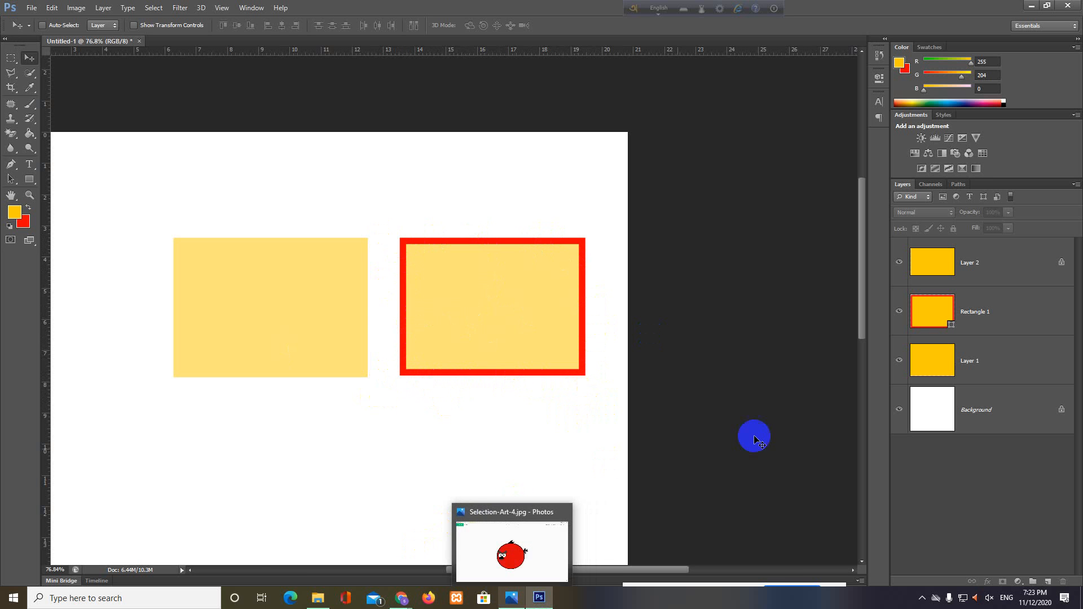
# Select the Rectangle 1 layer and set its fill back to 100%.
pyautogui.click(1019, 317)
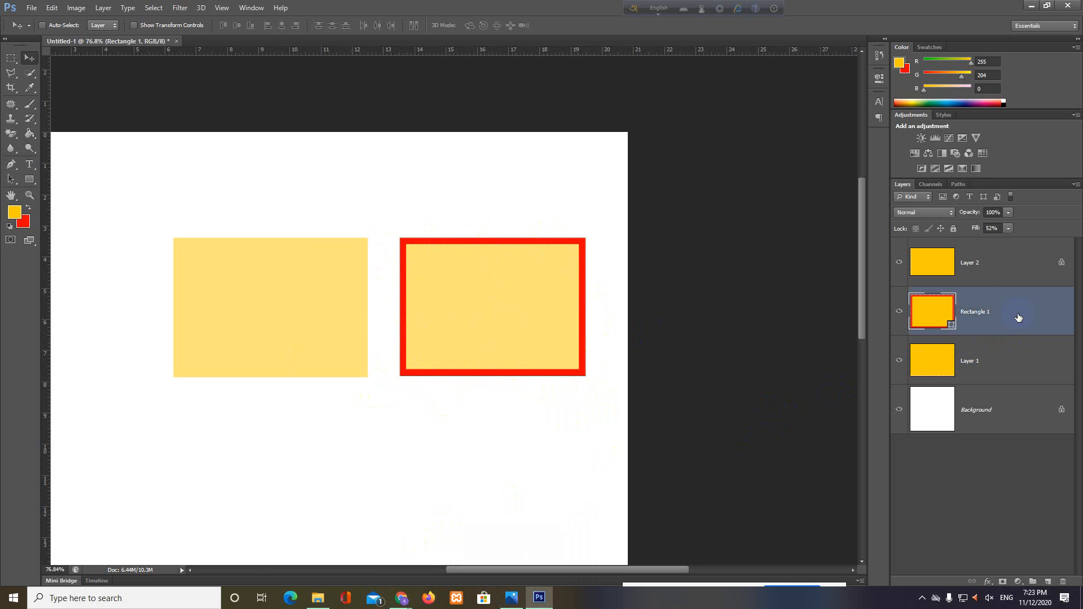
pyautogui.click(1008, 231)
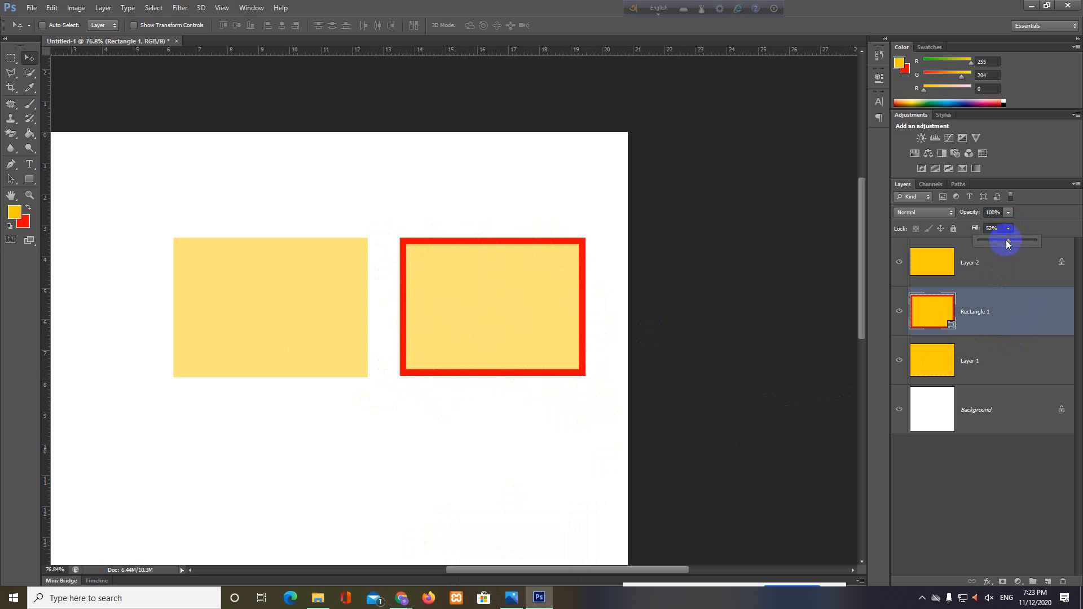
pyautogui.moveTo(998, 241); pyautogui.dragTo(1070, 249)
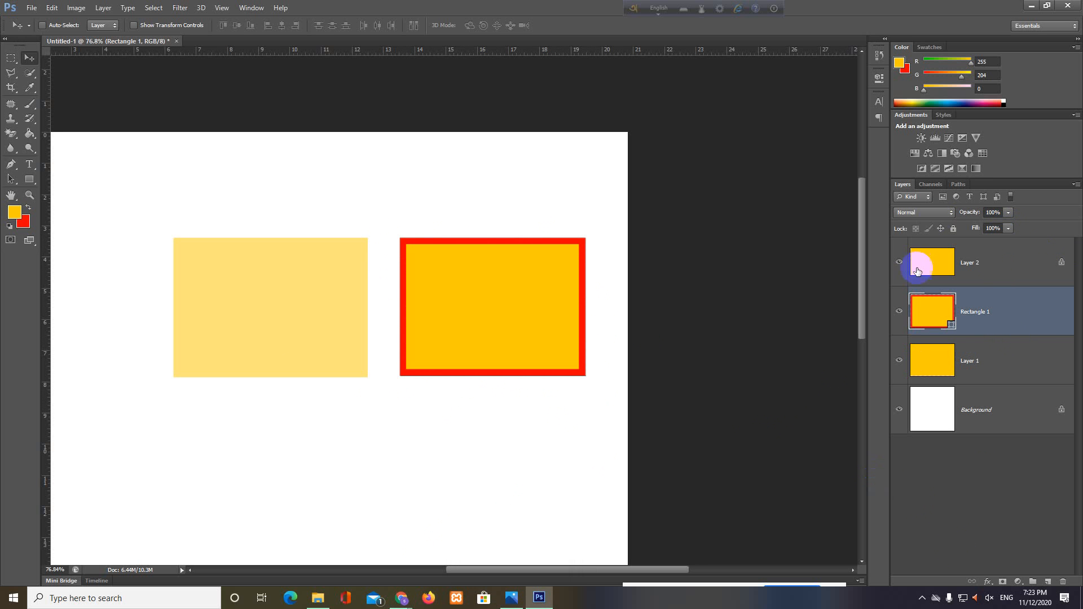
# Lower the Rectangle 1 layer's opacity to 50%, check the result with no layer selected, and reselect Rectangle 1.
pyautogui.click(1008, 213)
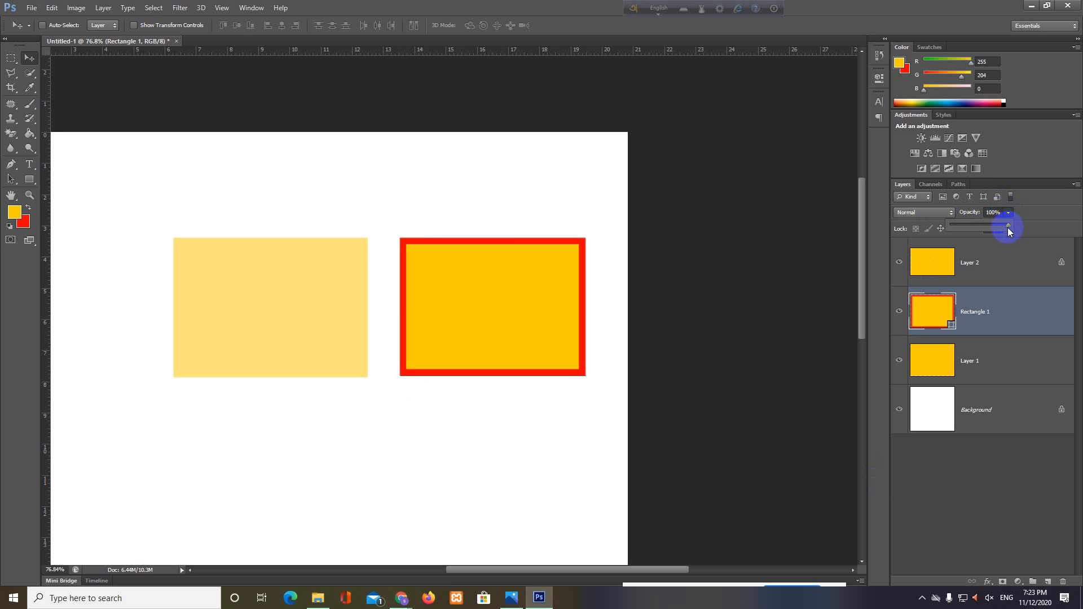
pyautogui.moveTo(1007, 228); pyautogui.dragTo(983, 226)
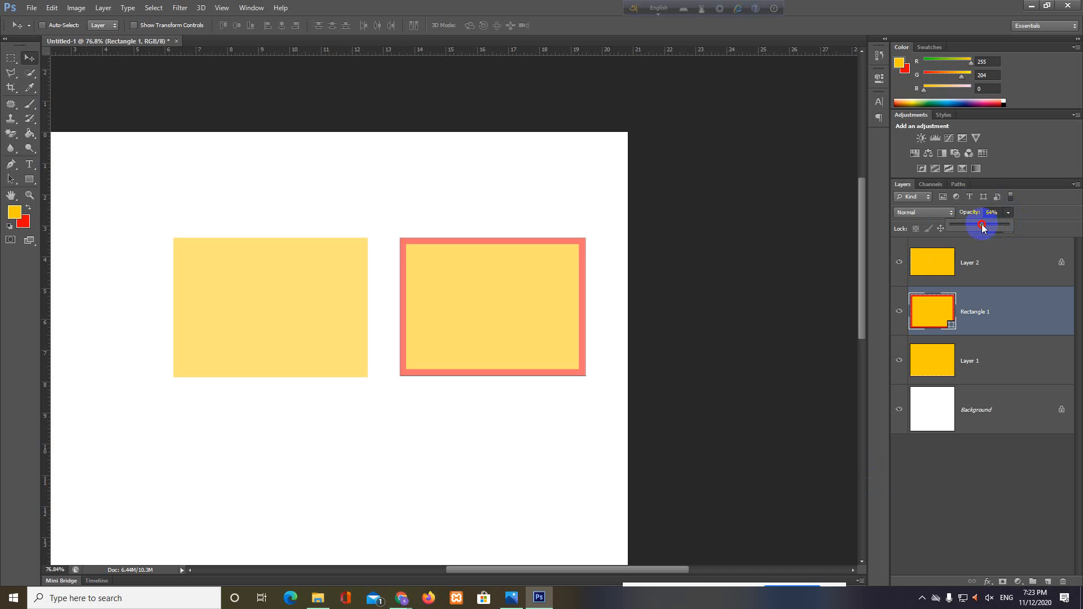
pyautogui.click(918, 485)
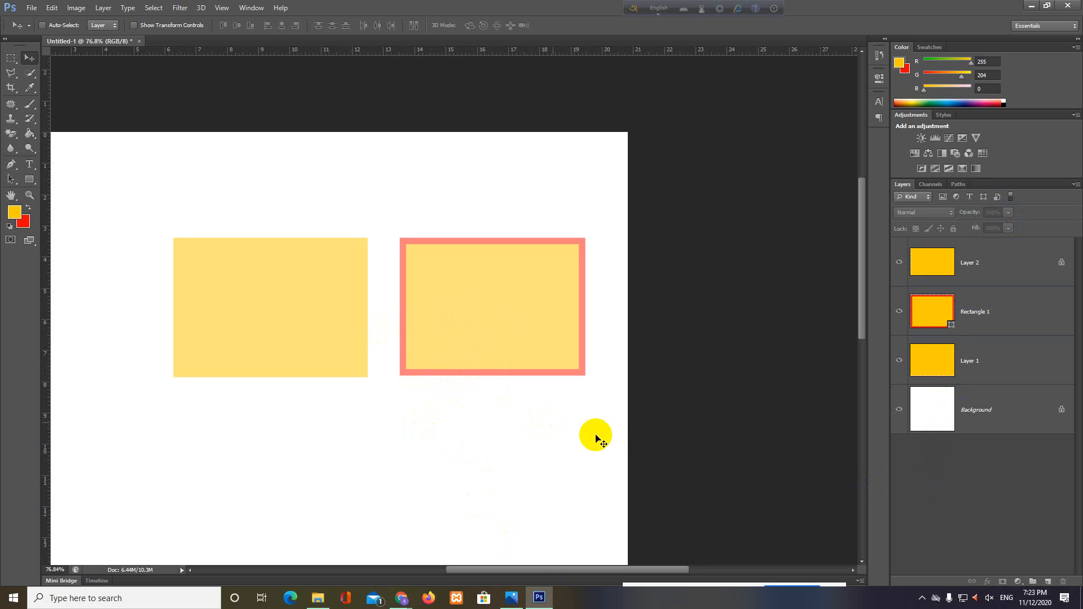
pyautogui.click(996, 319)
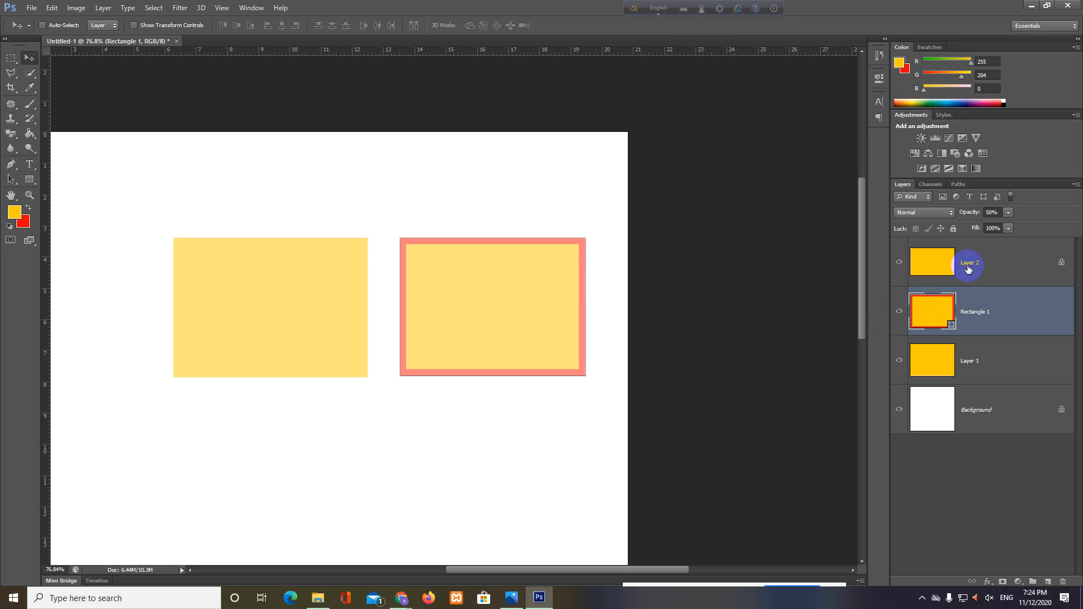
# Select Layer 2 and look through the available blend modes and layer filter types without changing them.
pyautogui.click(991, 248)
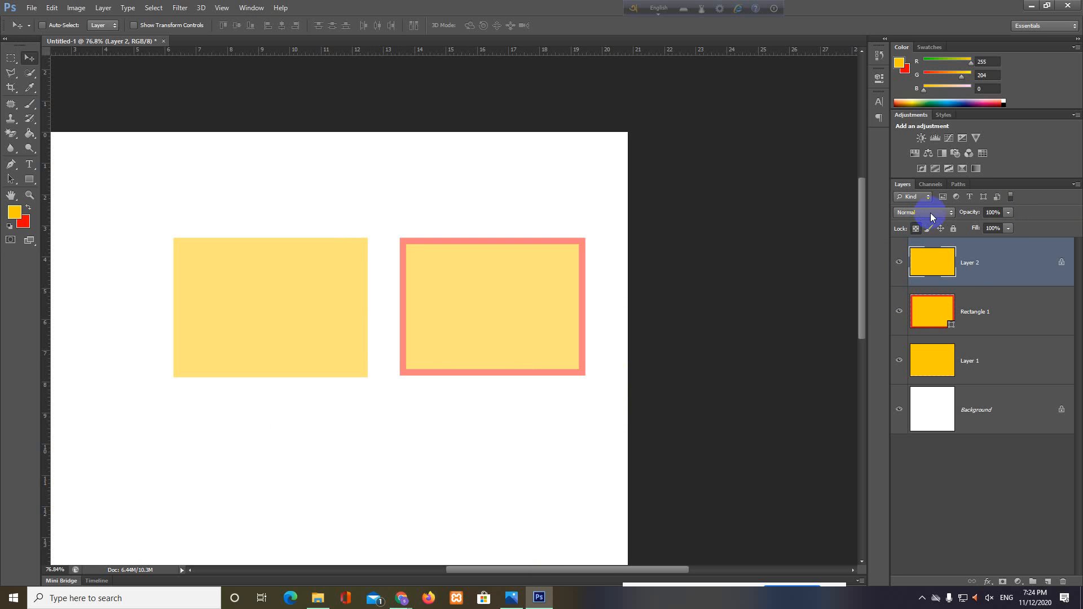
pyautogui.click(947, 213)
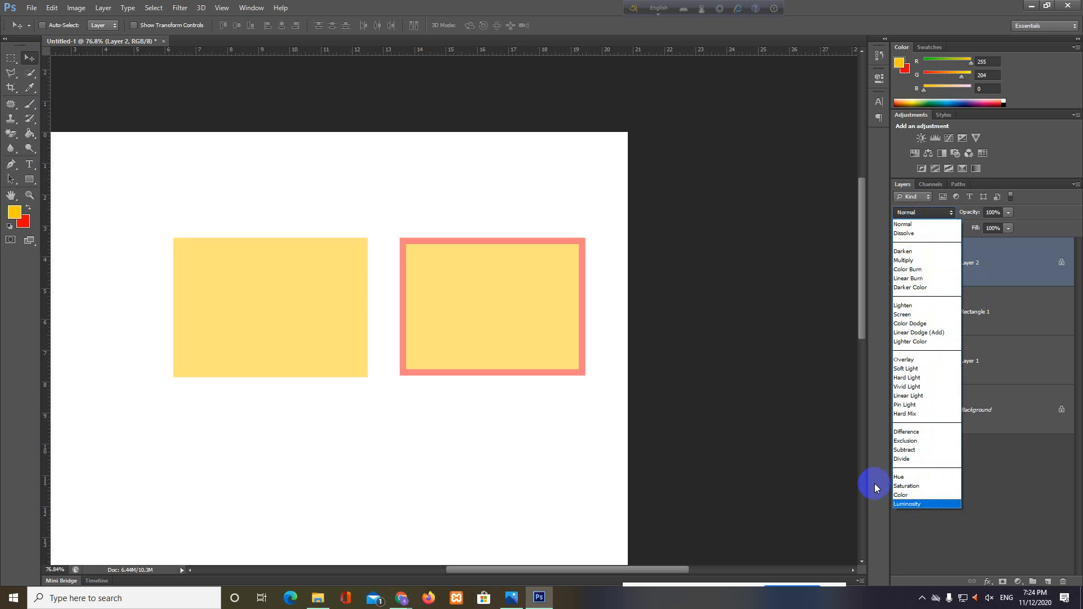
pyautogui.click(875, 483)
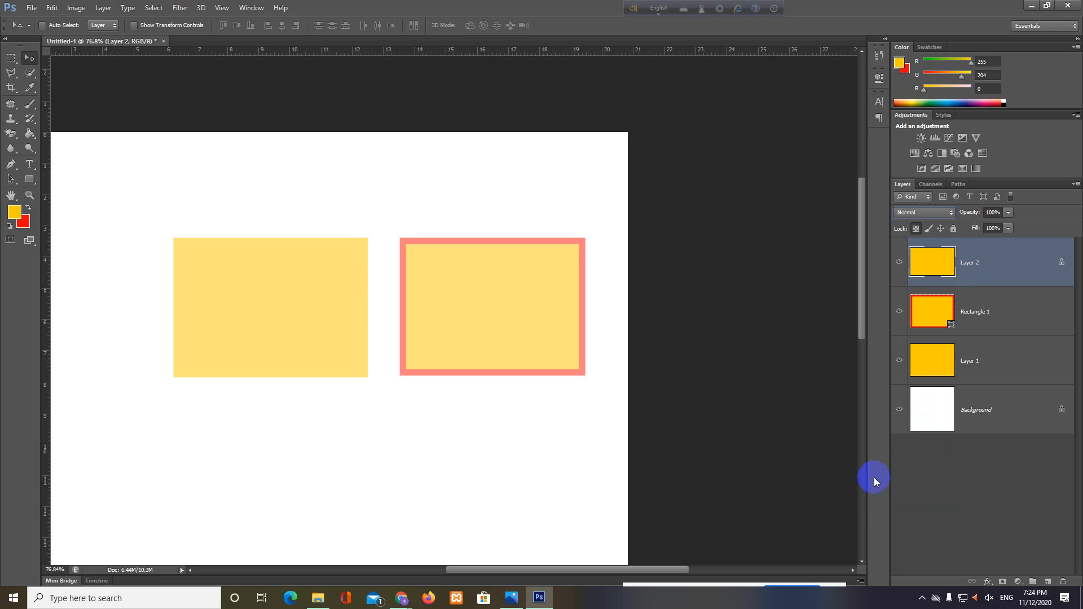
pyautogui.click(924, 196)
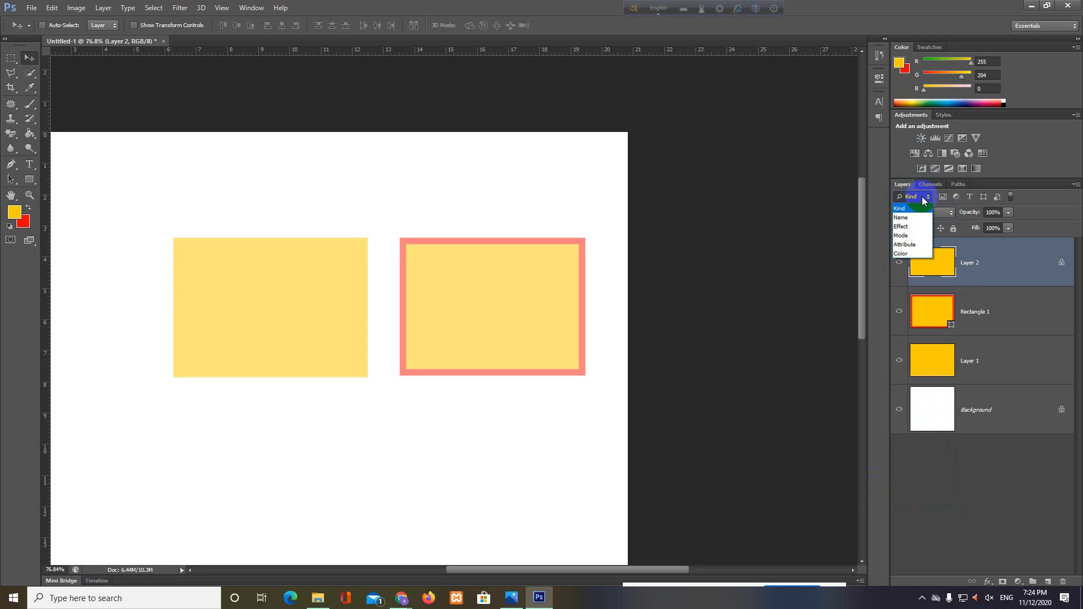
pyautogui.click(878, 191)
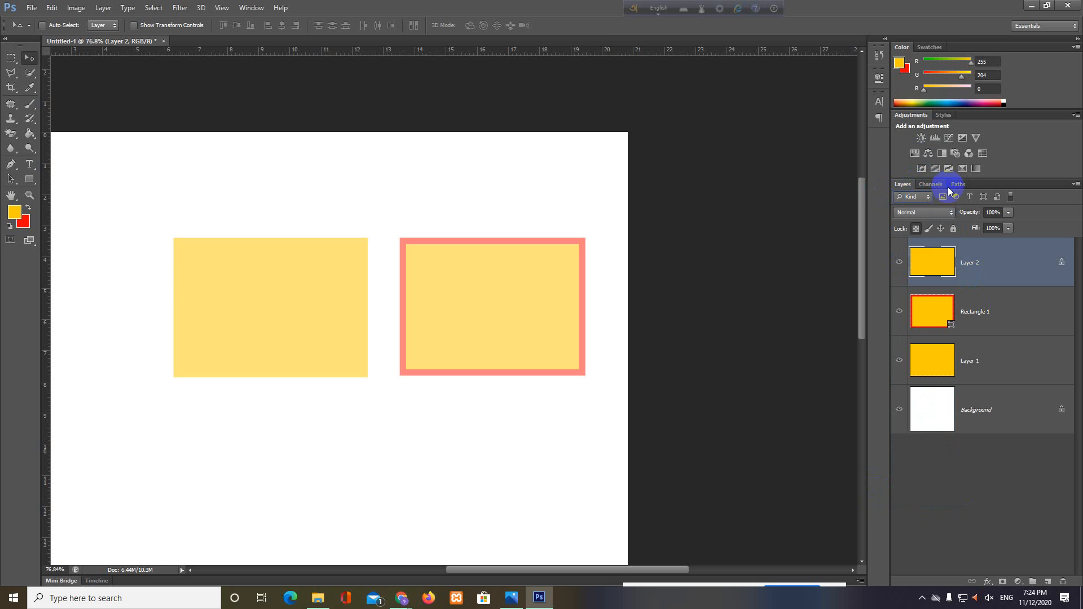
# View the document's color channels and paths, and return to the layer list.
pyautogui.click(939, 185)
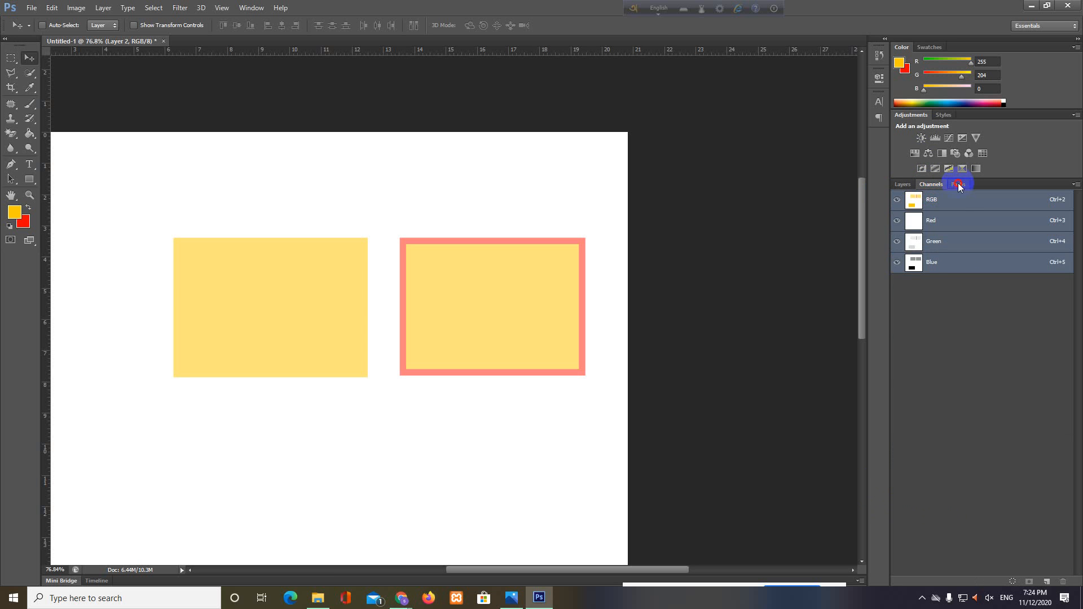
pyautogui.click(958, 185)
pyautogui.click(900, 184)
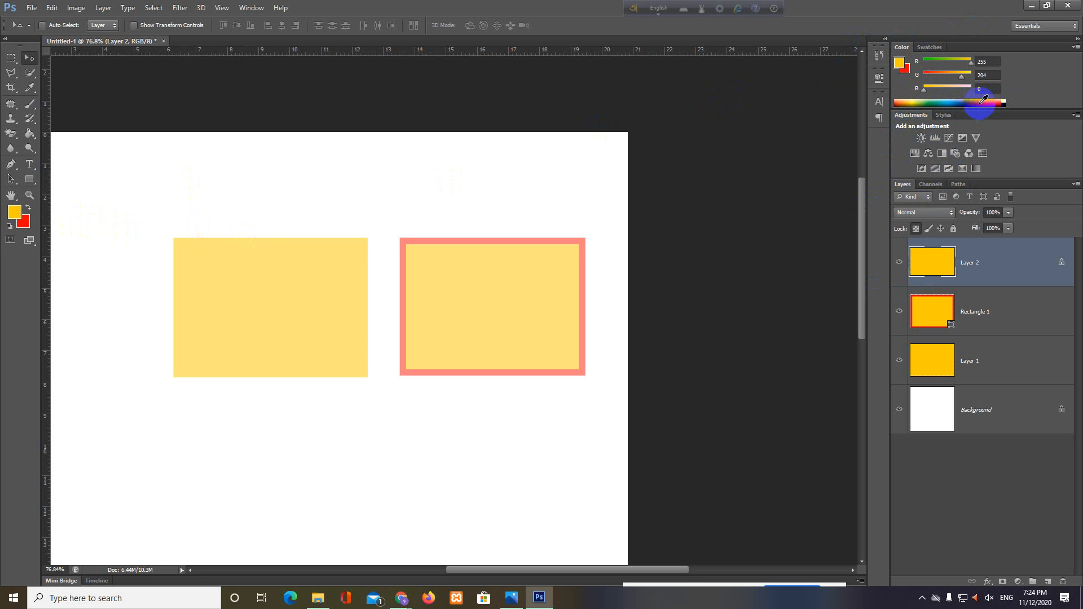
# Show the color swatches and enlarge their area until the whole set fits.
pyautogui.click(929, 48)
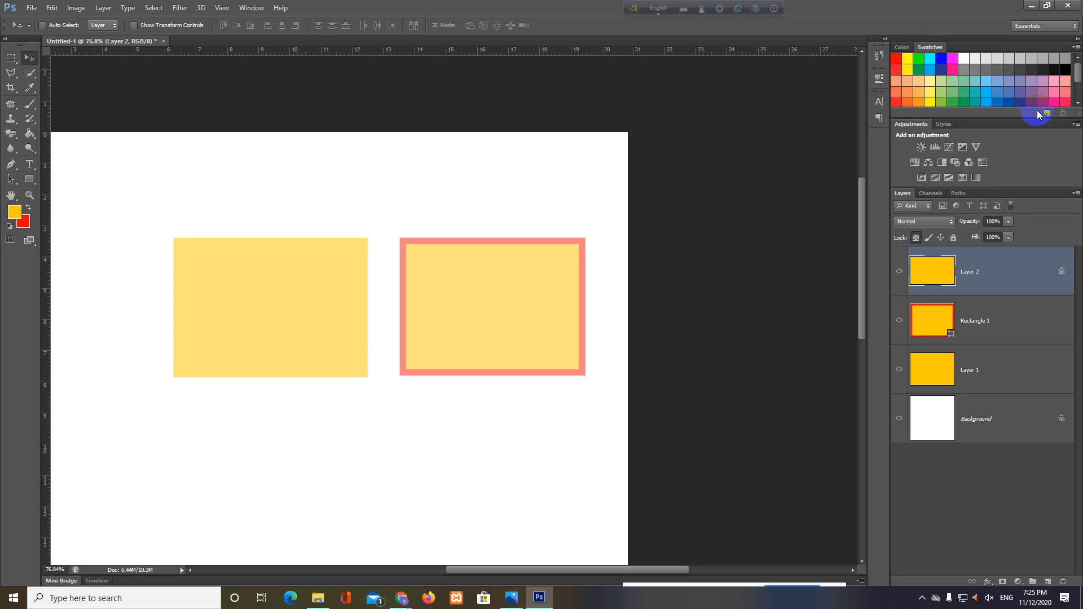
pyautogui.moveTo(1052, 118); pyautogui.dragTo(1055, 177)
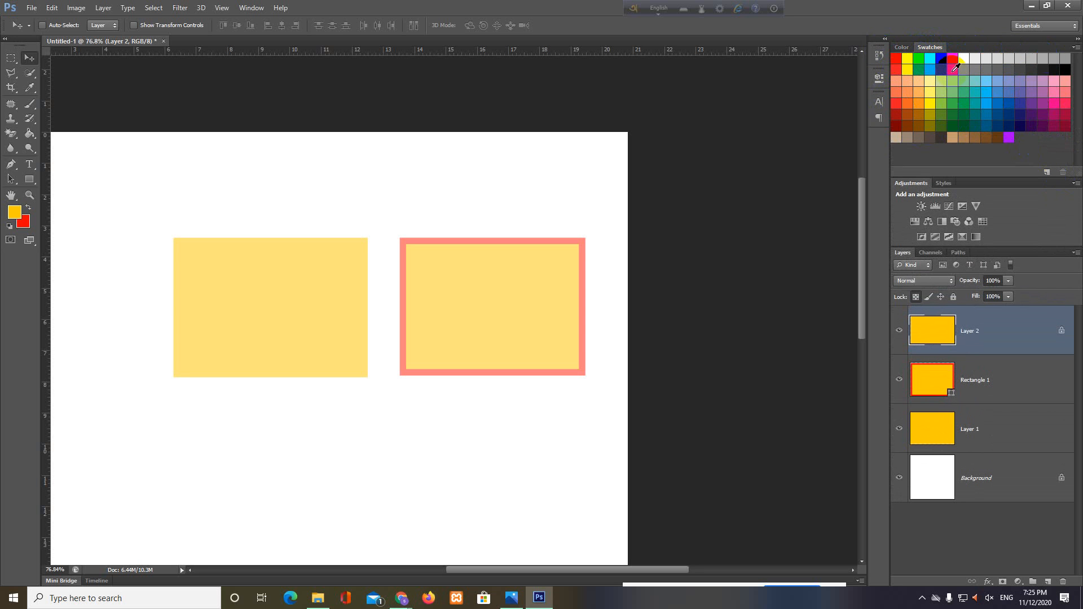
pyautogui.rightClick(1072, 49)
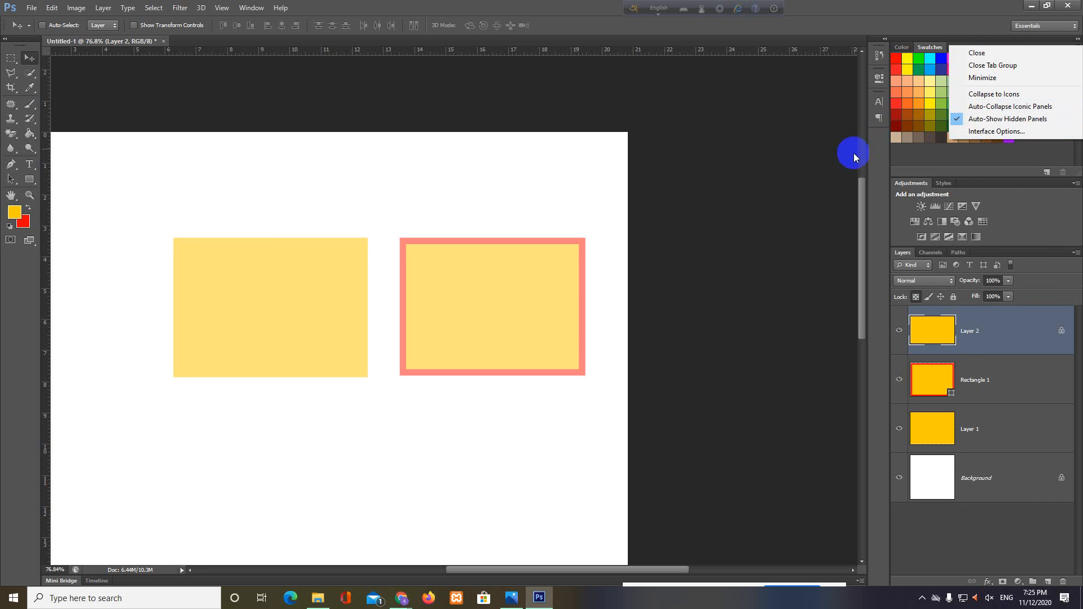
pyautogui.click(786, 152)
pyautogui.rightClick(1055, 47)
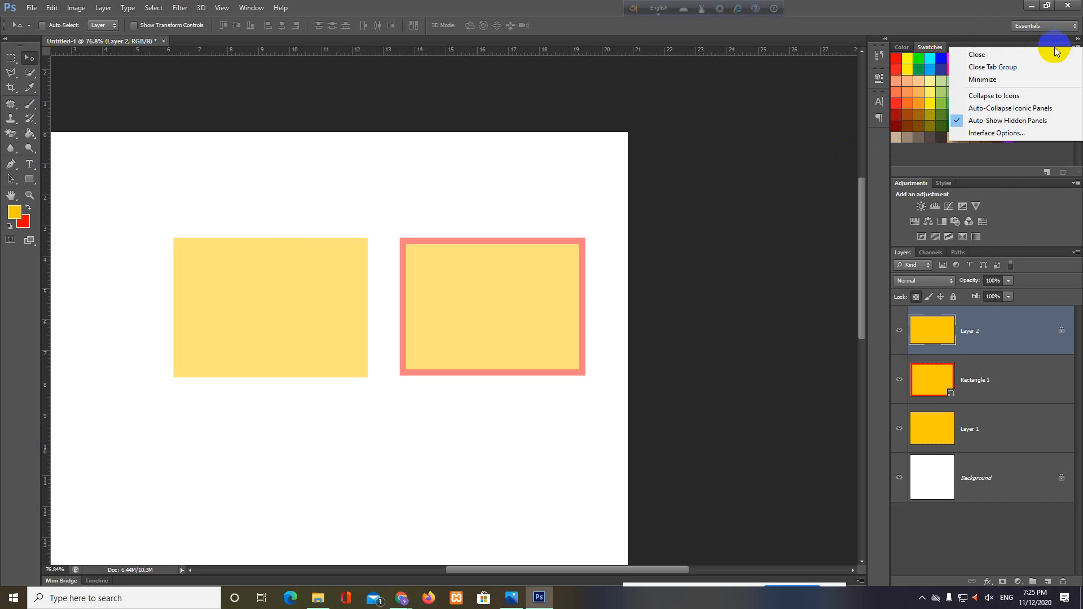
pyautogui.click(880, 149)
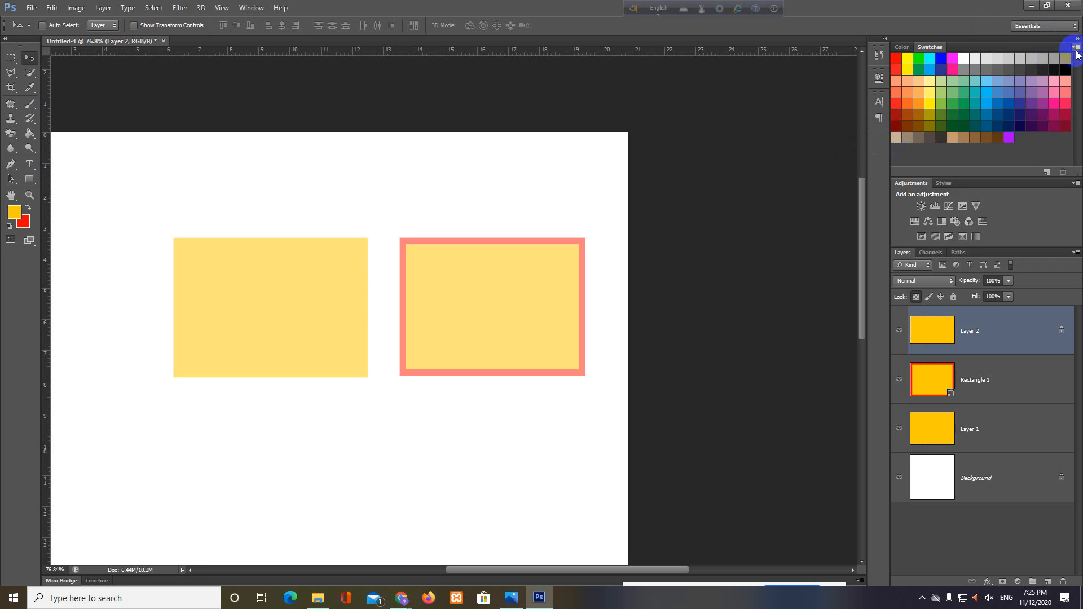
# Display the color swatches as small thumbnails, and switch them back to large thumbnails.
pyautogui.click(1075, 47)
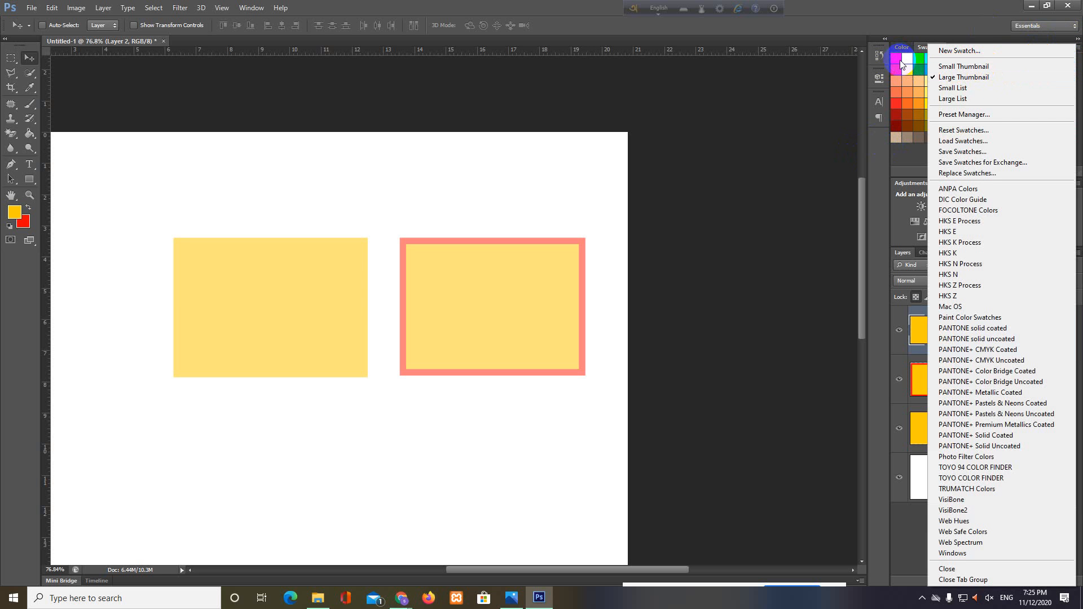
pyautogui.click(944, 69)
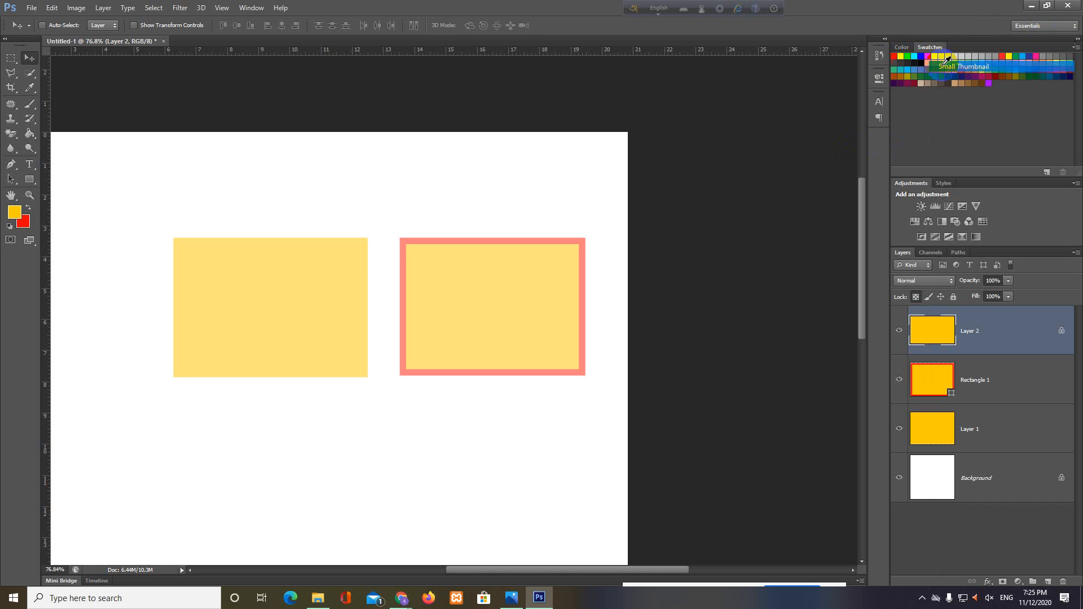
pyautogui.click(1076, 47)
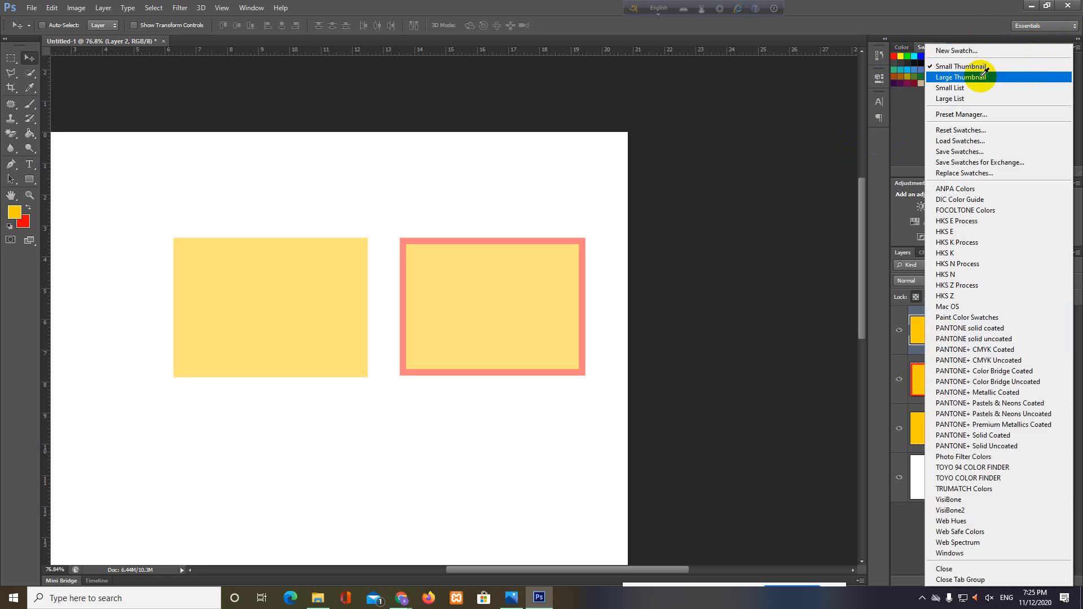
pyautogui.click(984, 73)
# Display the color swatches as a small list with names, and return them to large thumbnails.
pyautogui.click(1078, 50)
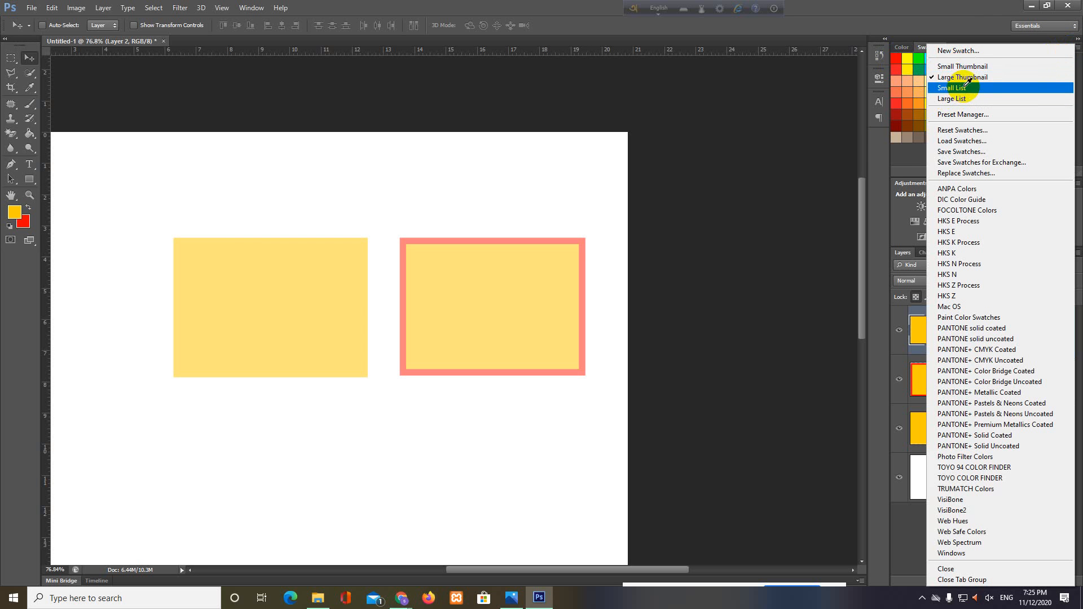
pyautogui.click(968, 88)
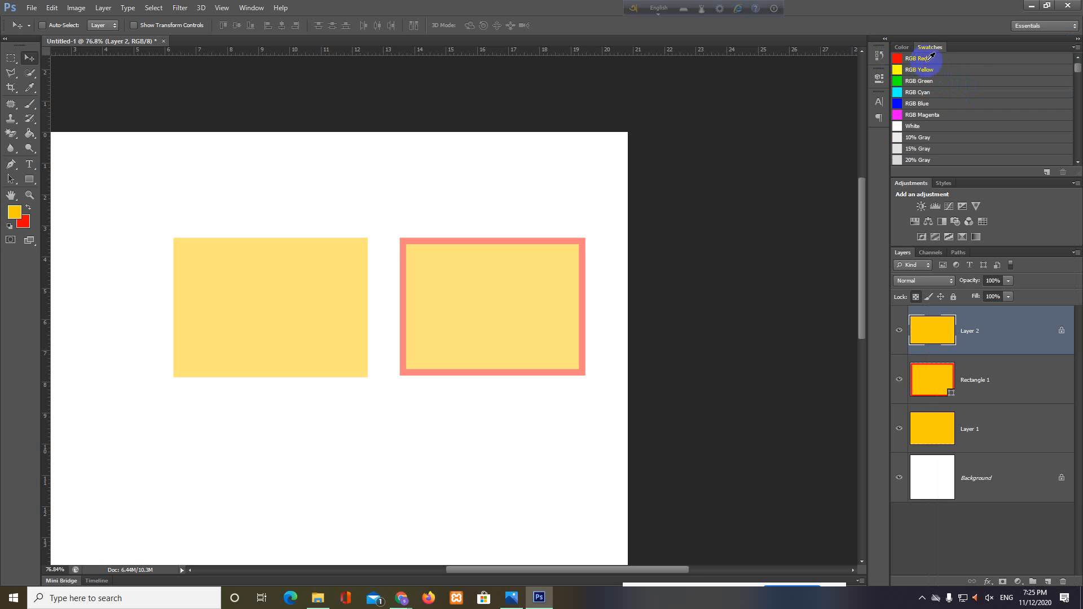
pyautogui.click(1076, 48)
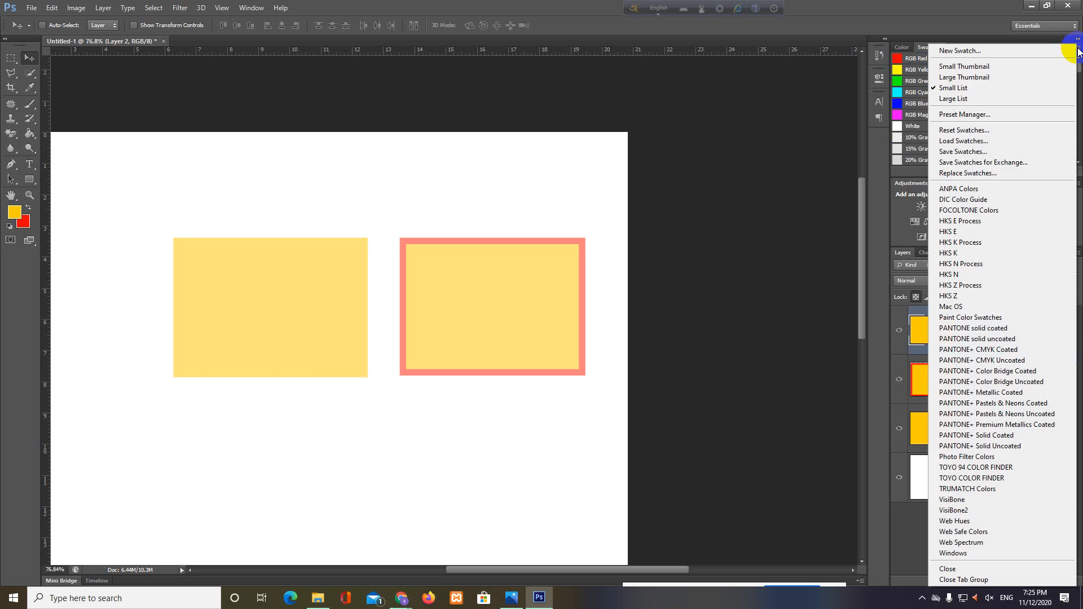
pyautogui.click(967, 78)
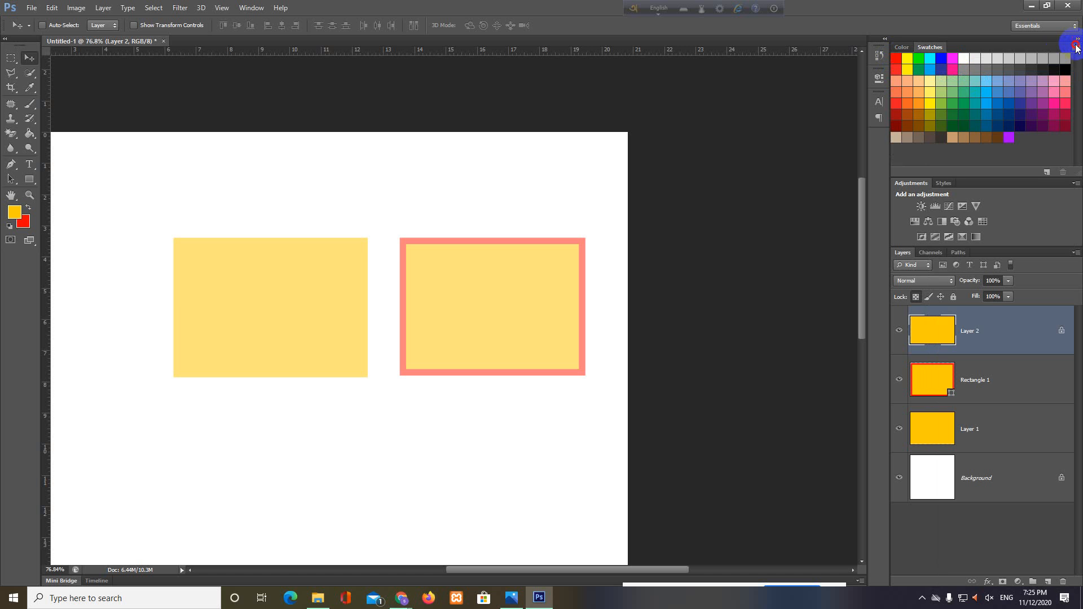
# Replace the current swatches with the Photo Filter Colors set, cancelling the save of the existing swatches.
pyautogui.click(1075, 45)
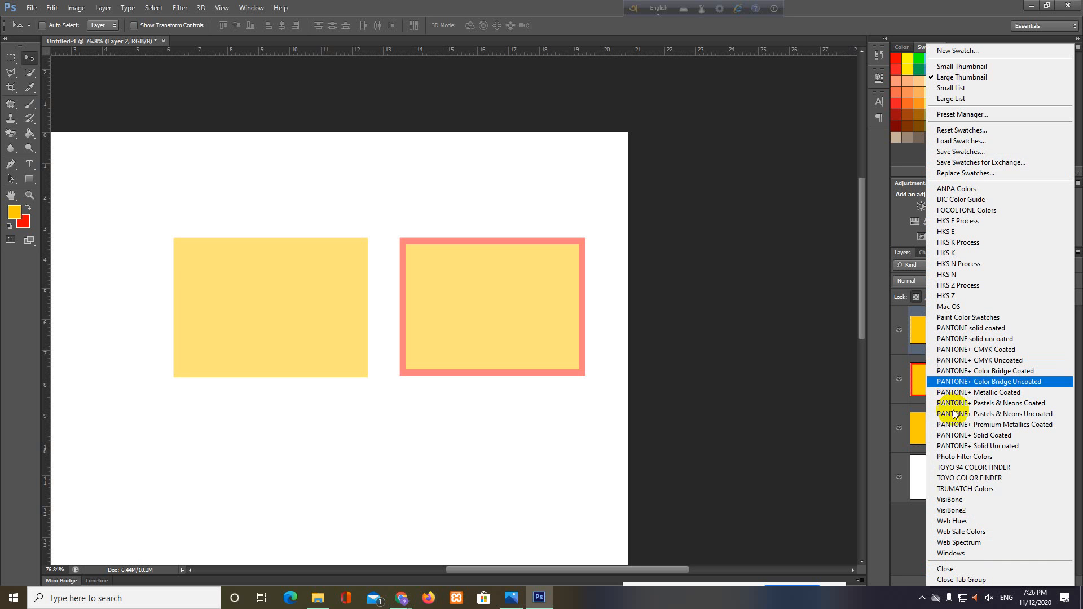
pyautogui.click(962, 457)
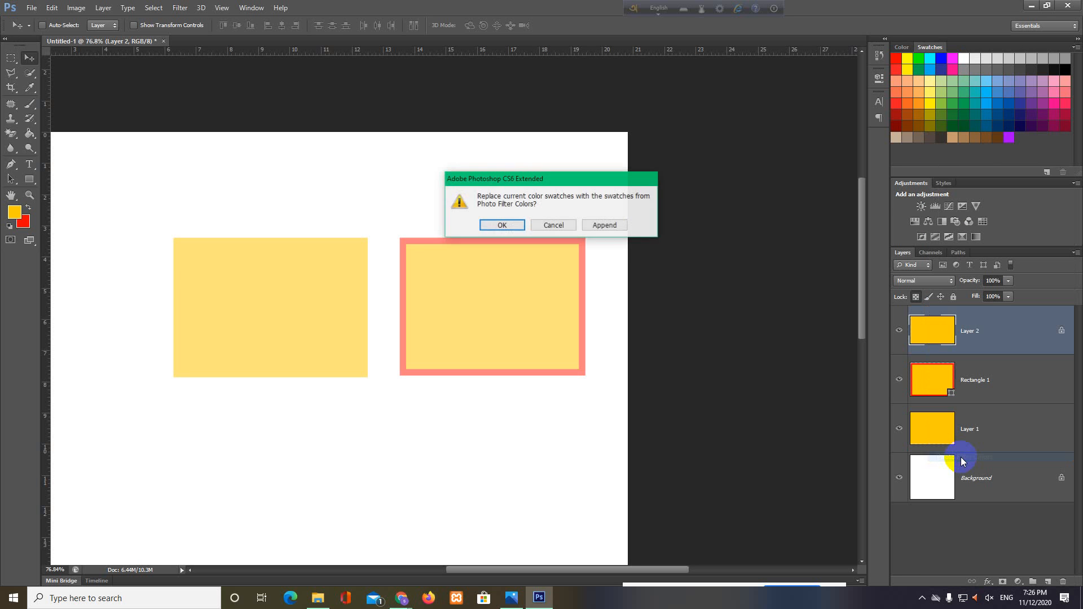
pyautogui.click(510, 224)
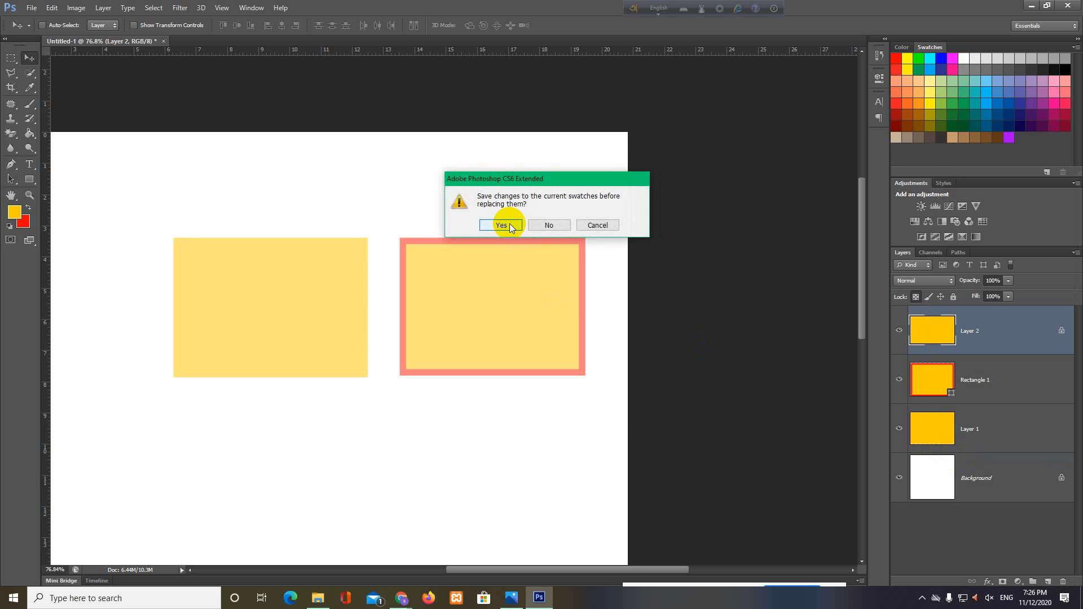
pyautogui.click(509, 224)
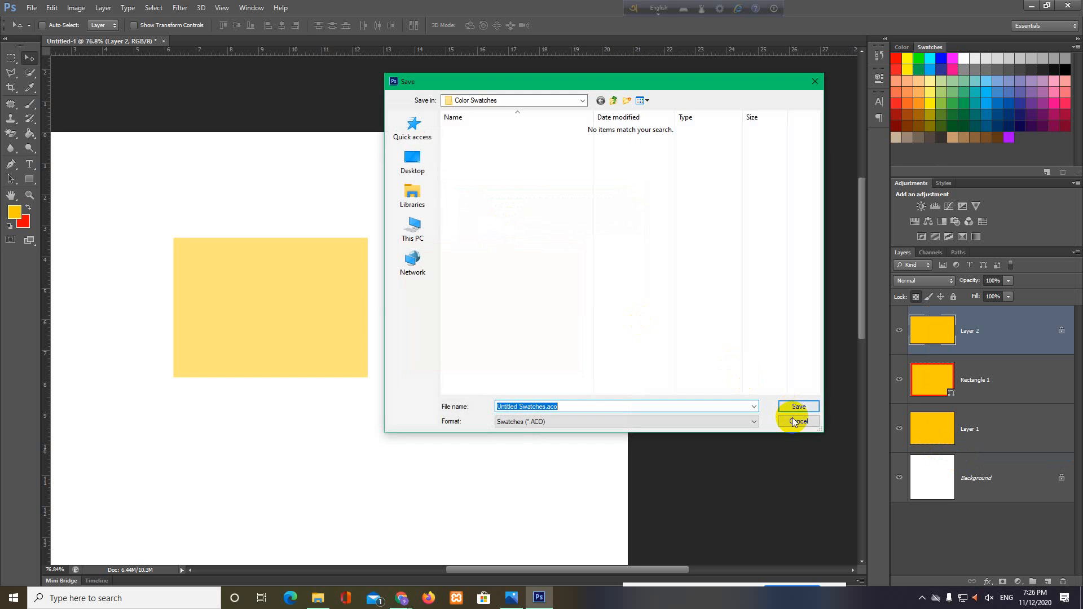
pyautogui.click(793, 420)
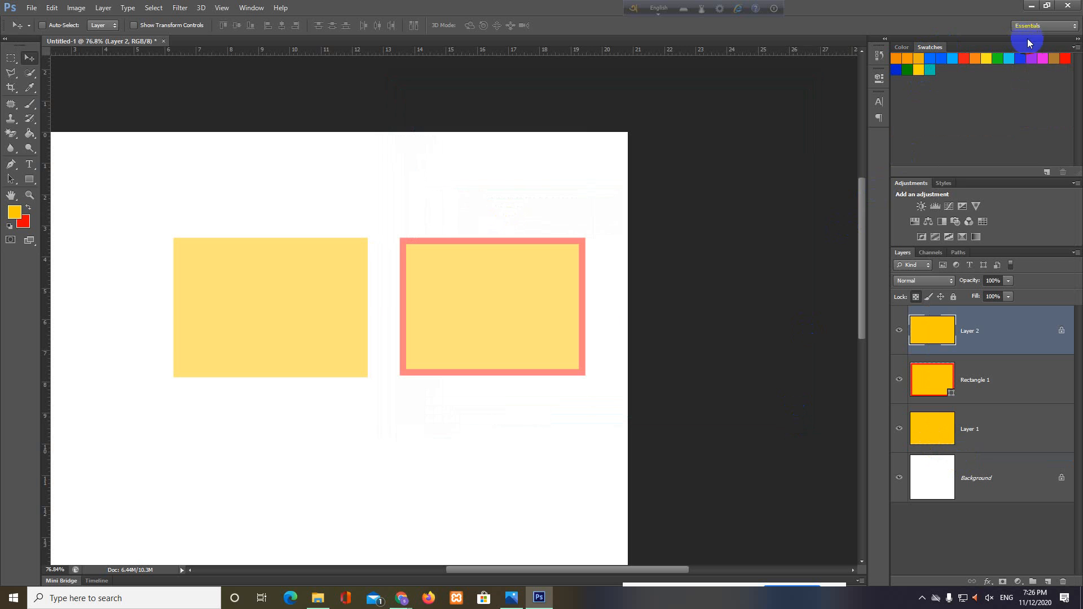
pyautogui.click(1076, 46)
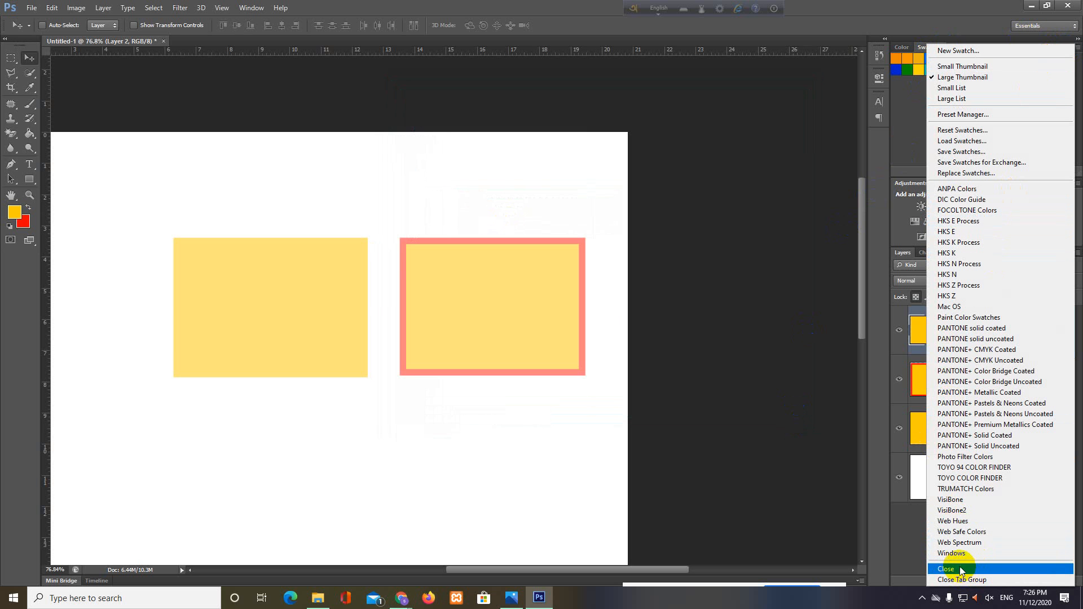
pyautogui.click(954, 51)
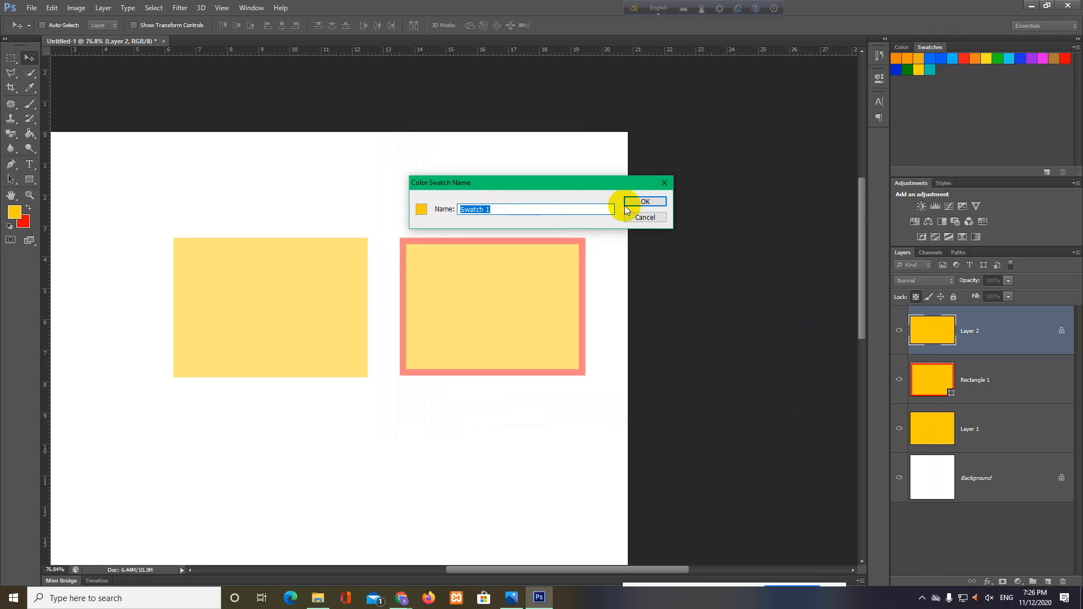
pyautogui.click(644, 217)
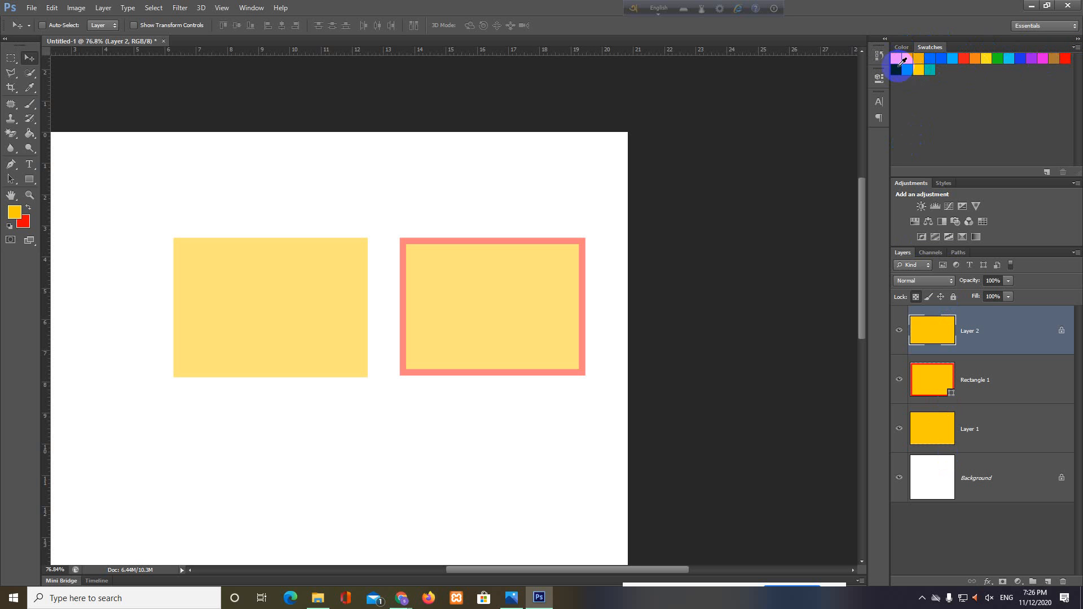
# Reset the color swatches to the default colors, replacing the current set.
pyautogui.click(1076, 47)
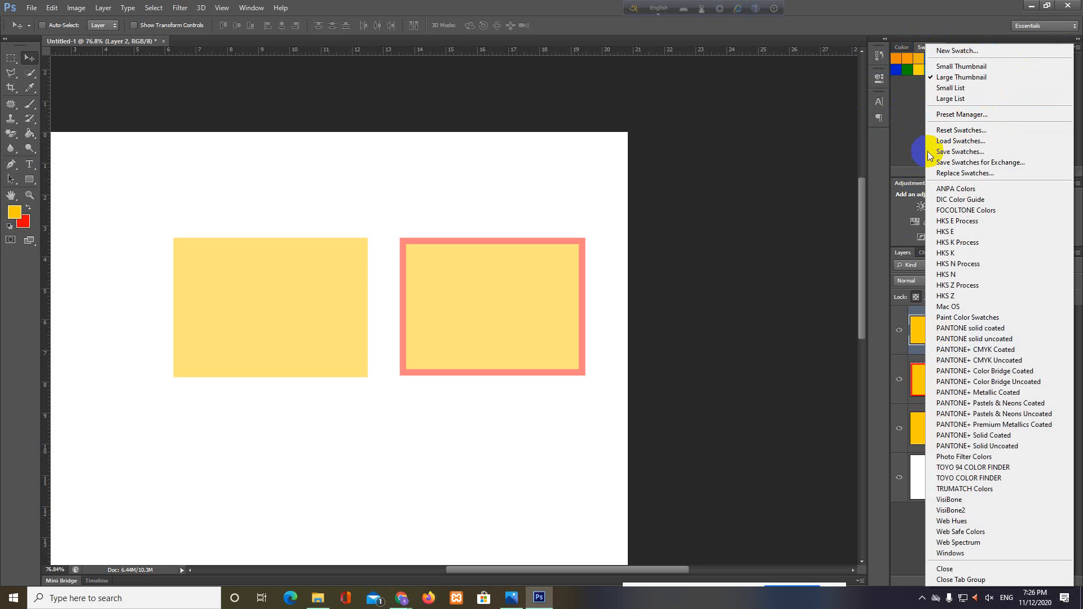
pyautogui.click(940, 131)
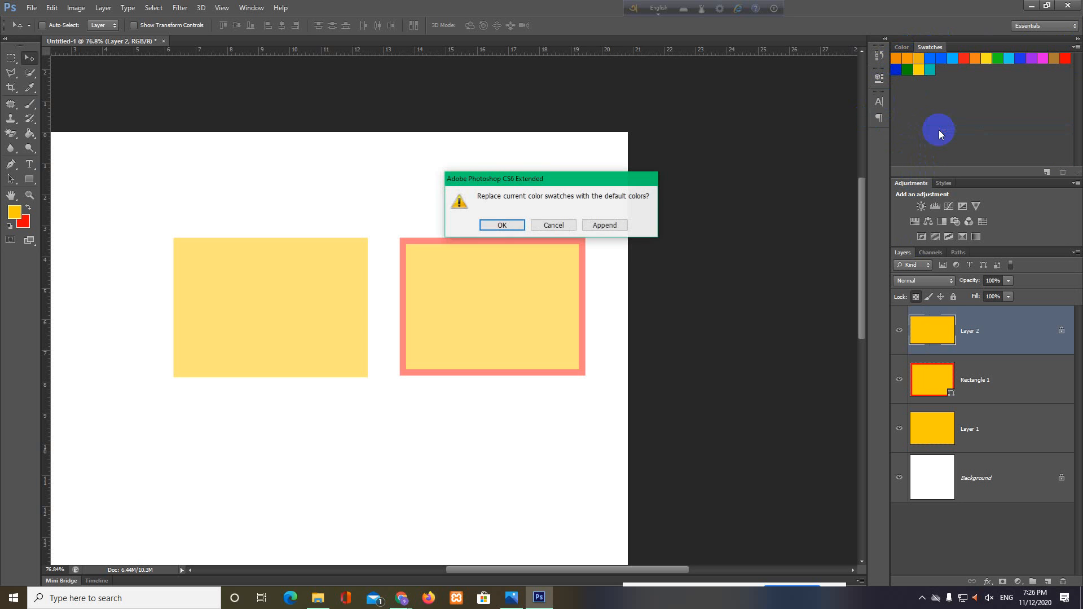
pyautogui.click(490, 227)
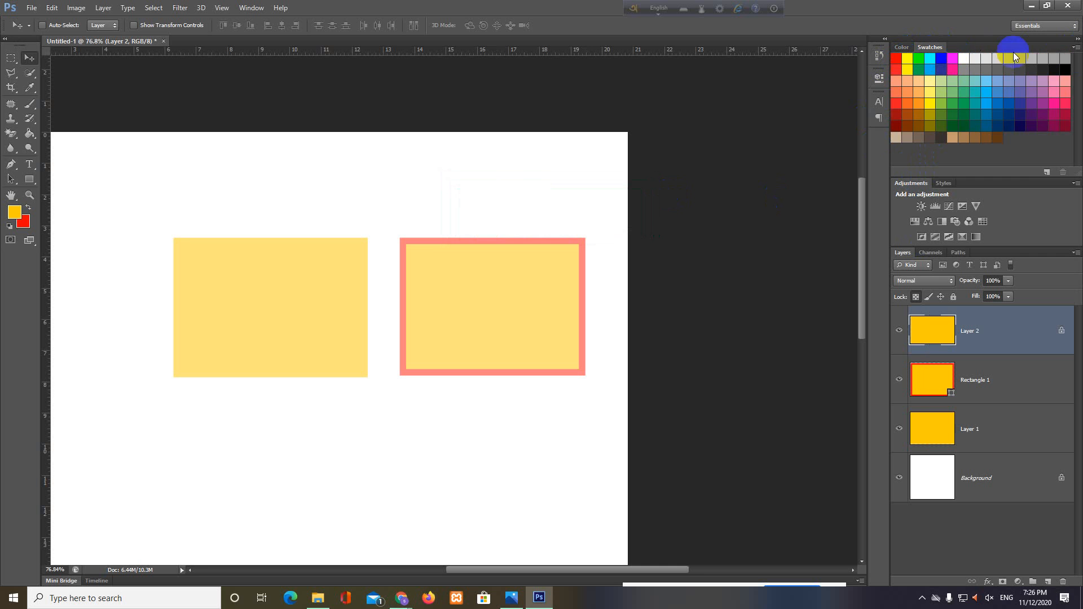
pyautogui.click(1077, 47)
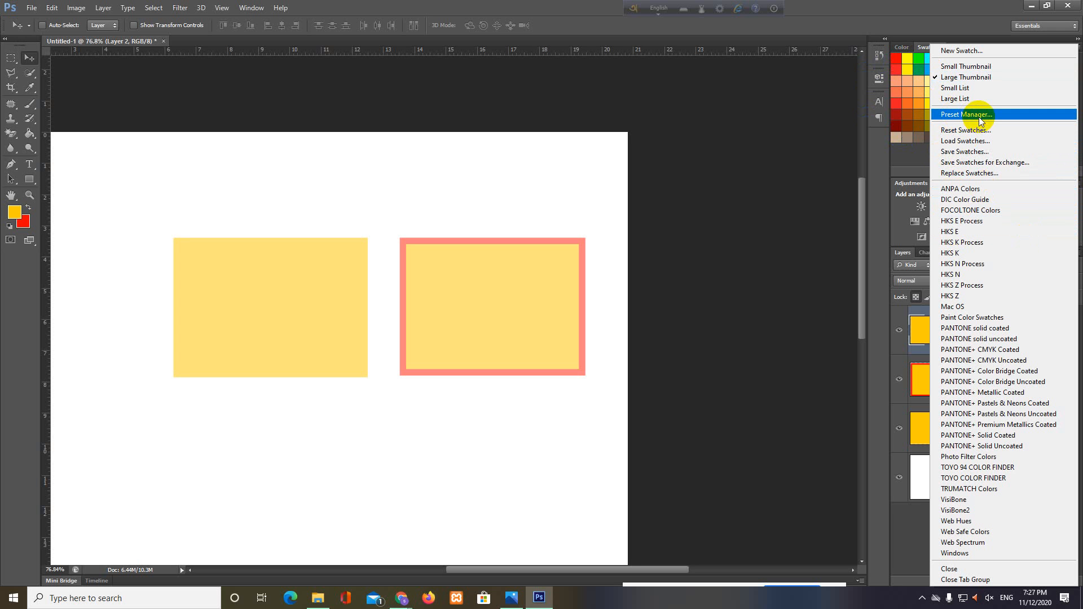
pyautogui.click(898, 160)
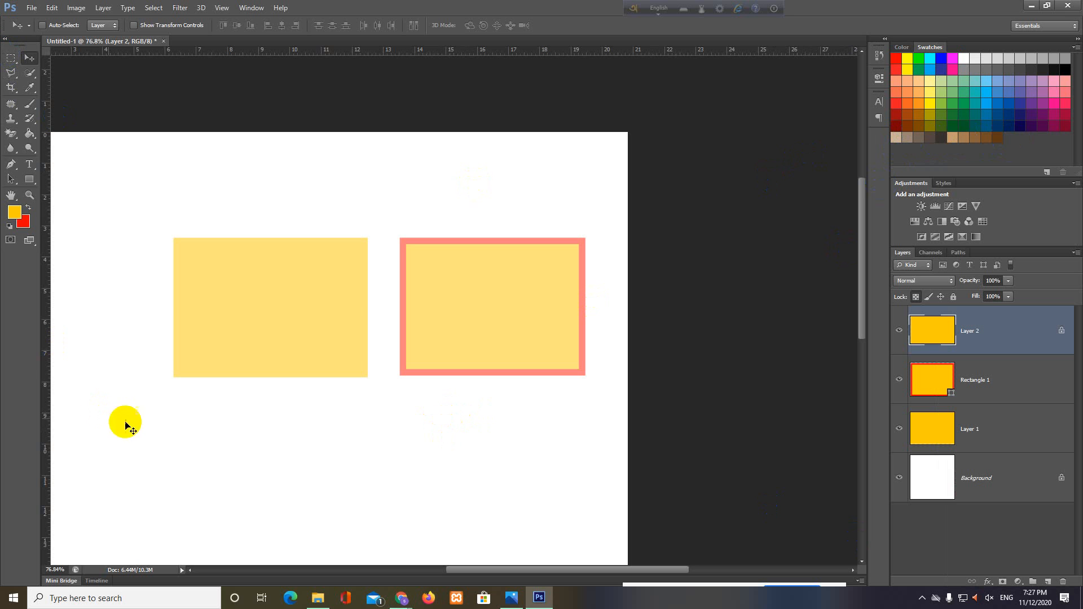
pyautogui.moveTo(194, 449); pyautogui.dragTo(367, 356)
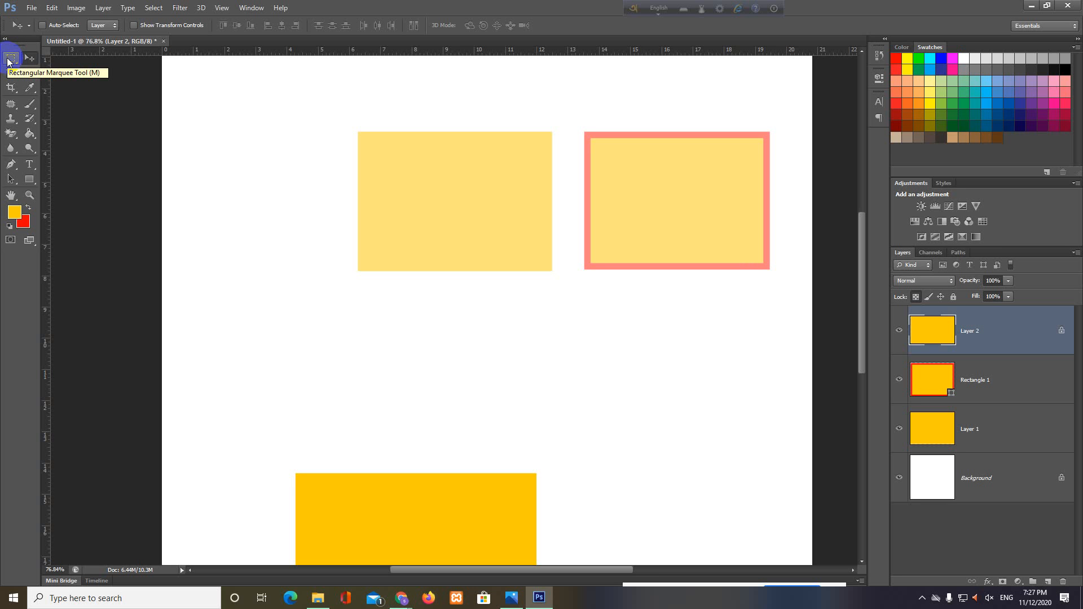
# Show the tool variants grouped with the Rectangular Marquee, Polygonal Lasso, Quick Selection and Eyedropper tools.
pyautogui.click(7, 61)
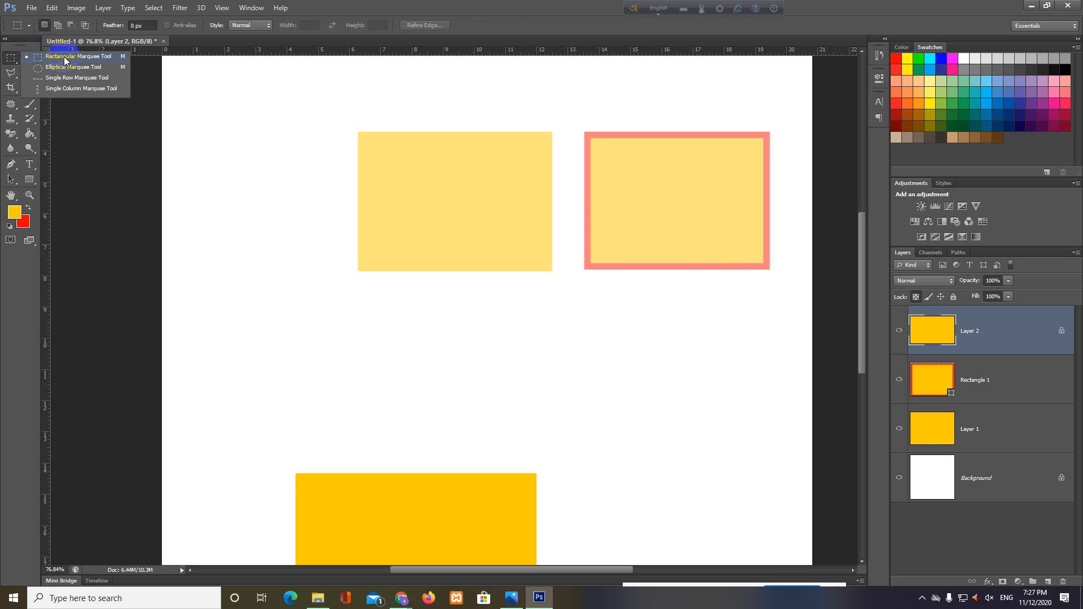
pyautogui.click(12, 74)
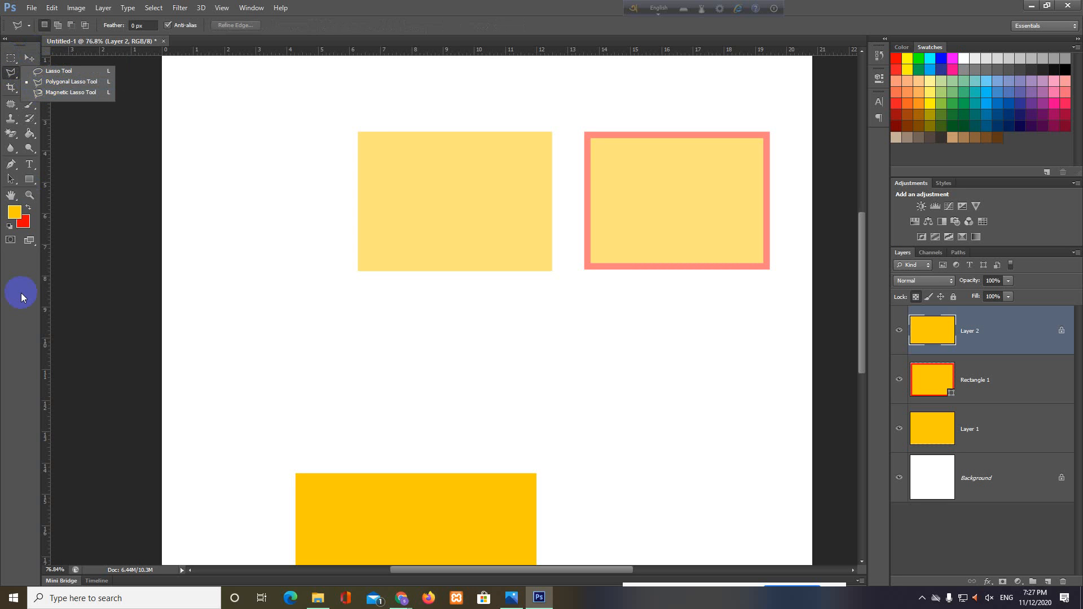
pyautogui.click(22, 293)
pyautogui.click(28, 74)
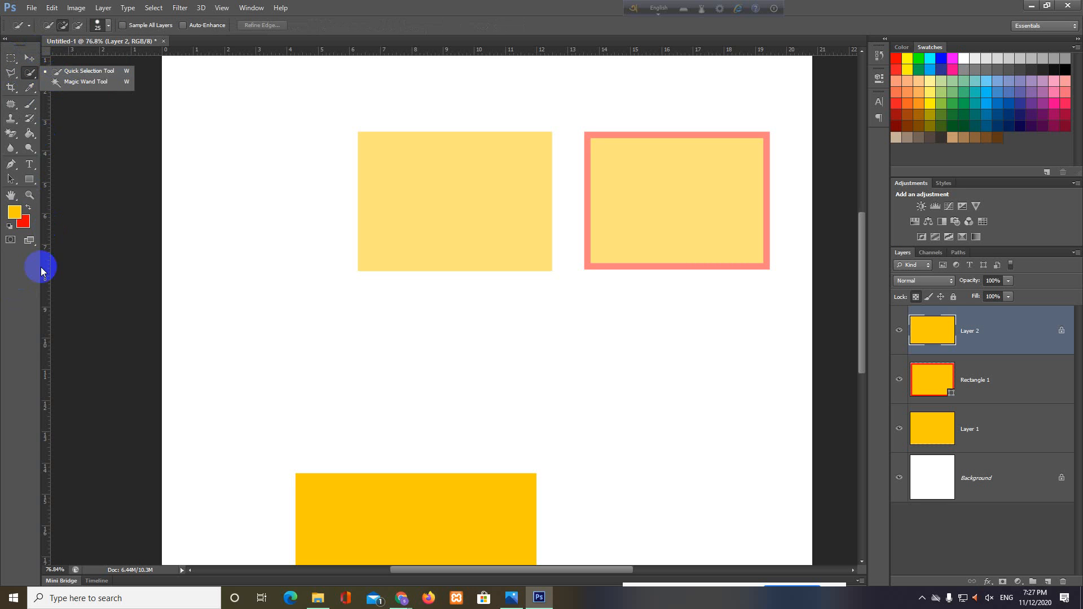
pyautogui.click(10, 283)
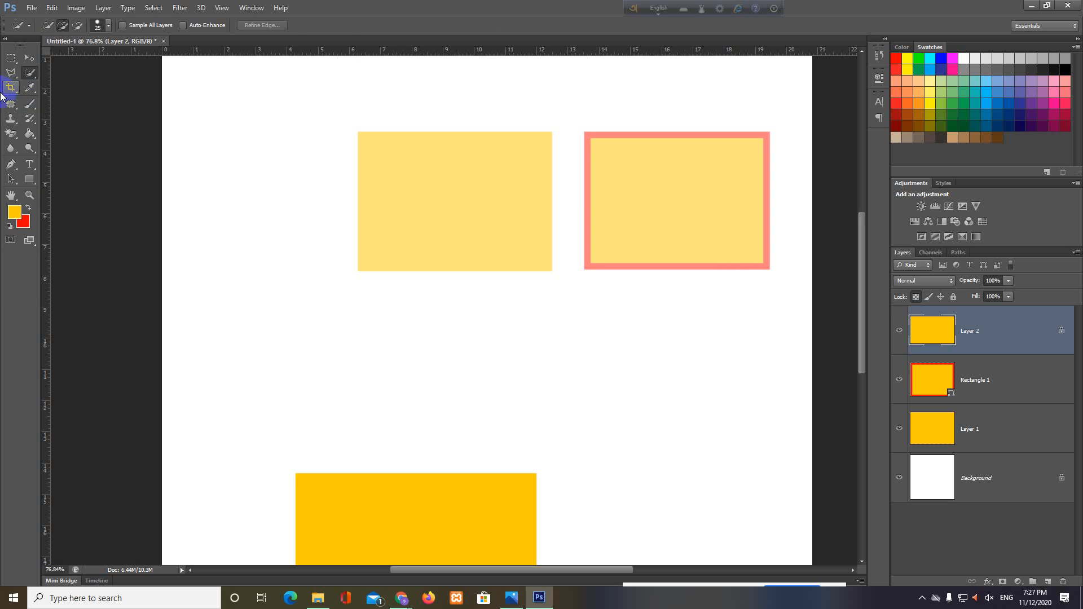
pyautogui.click(28, 92)
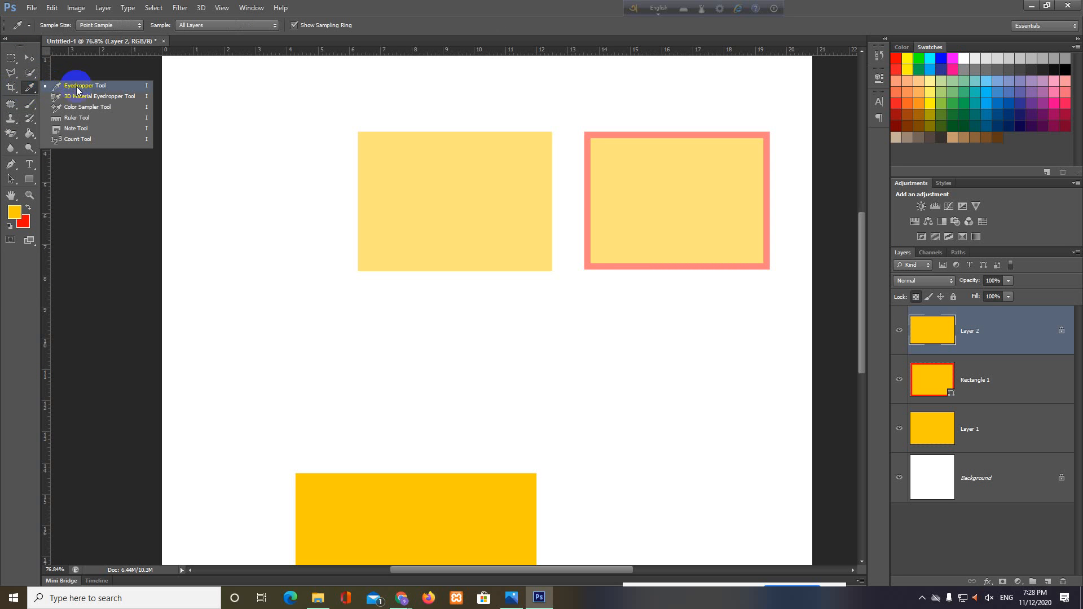
pyautogui.click(20, 301)
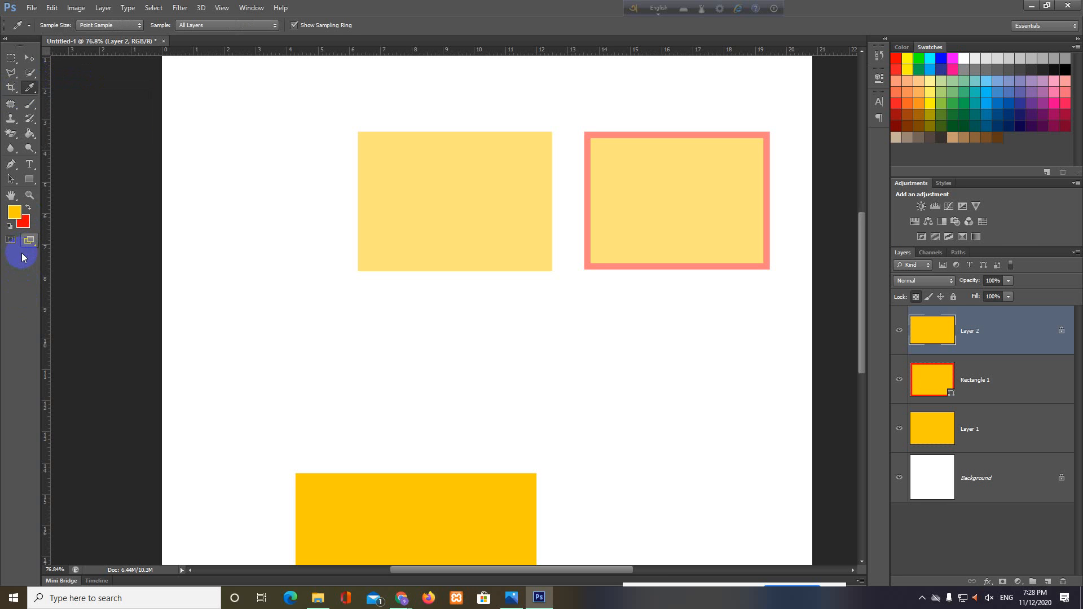
# Pan around the canvas with the Hand tool, ending on the solid orange rectangle in the lower part of the document.
pyautogui.click(10, 197)
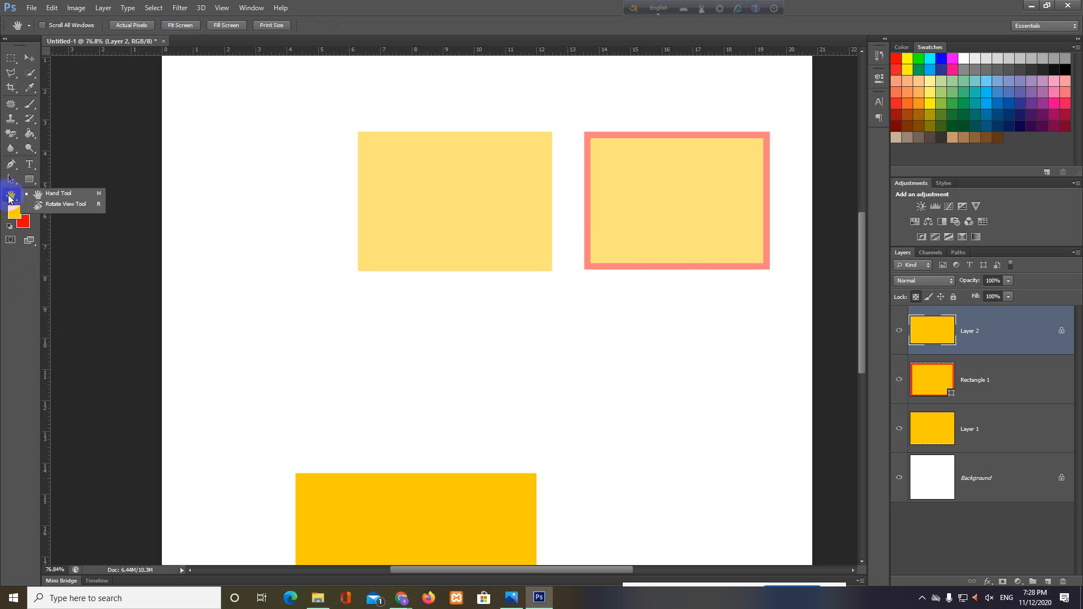
pyautogui.click(51, 193)
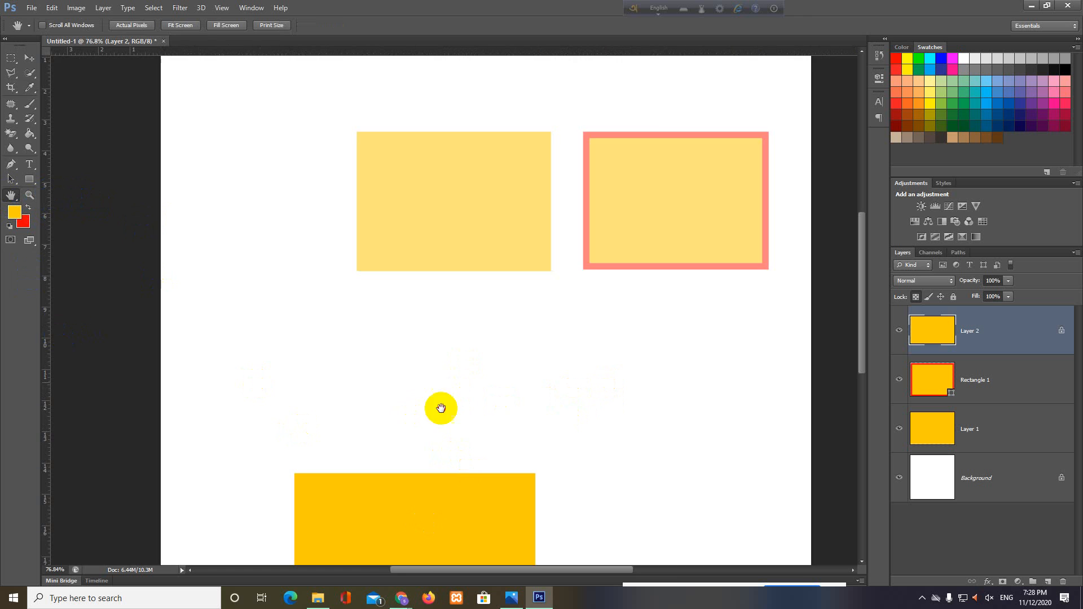
pyautogui.moveTo(607, 379); pyautogui.dragTo(394, 433)
pyautogui.moveTo(534, 422); pyautogui.dragTo(621, 447)
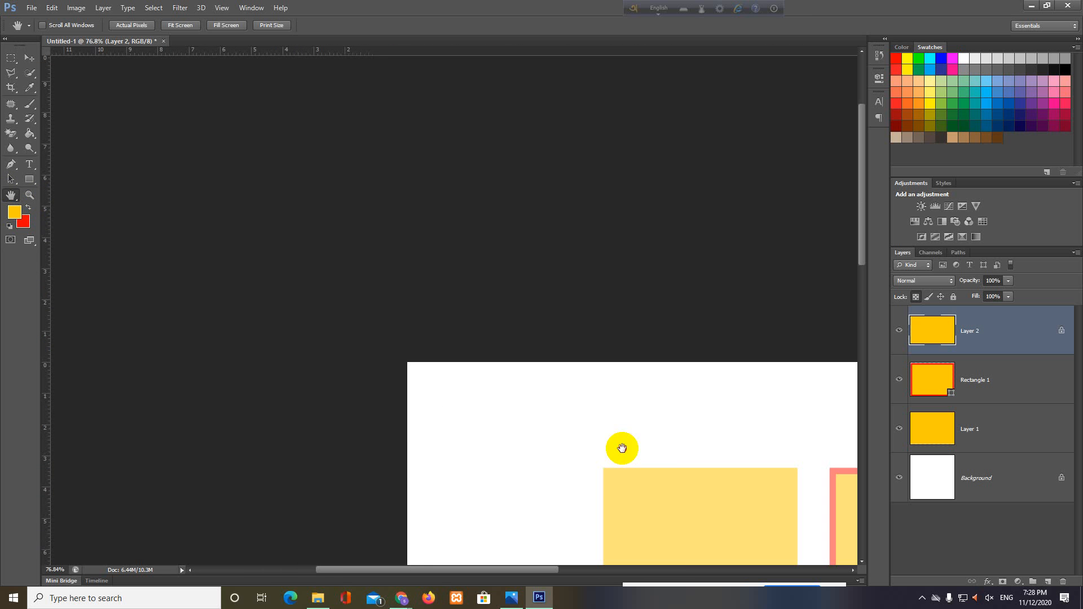
pyautogui.moveTo(546, 499); pyautogui.dragTo(231, 153)
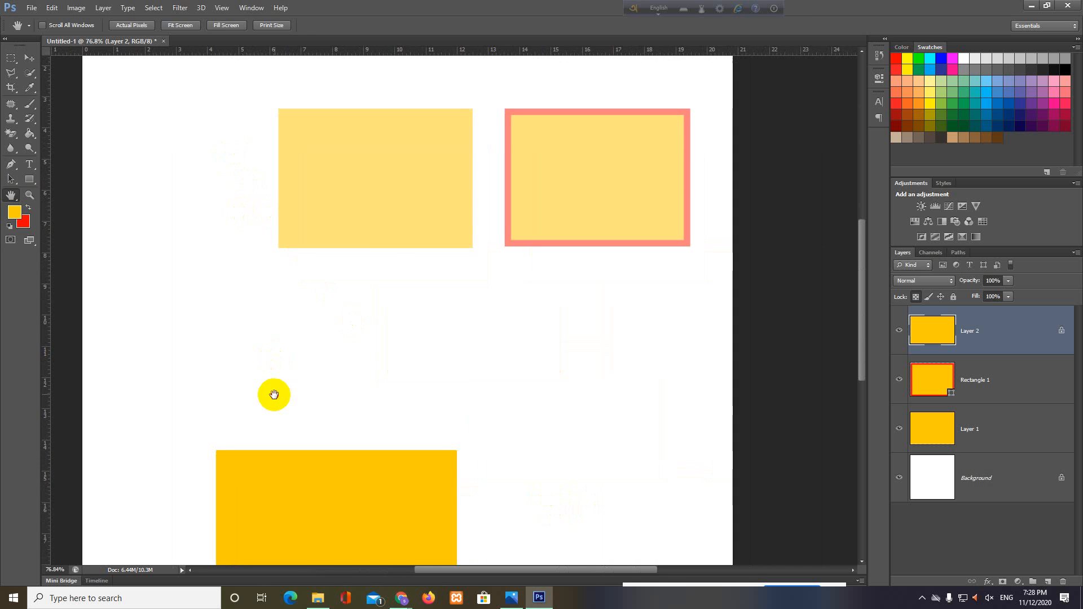
pyautogui.moveTo(274, 394); pyautogui.dragTo(343, 296)
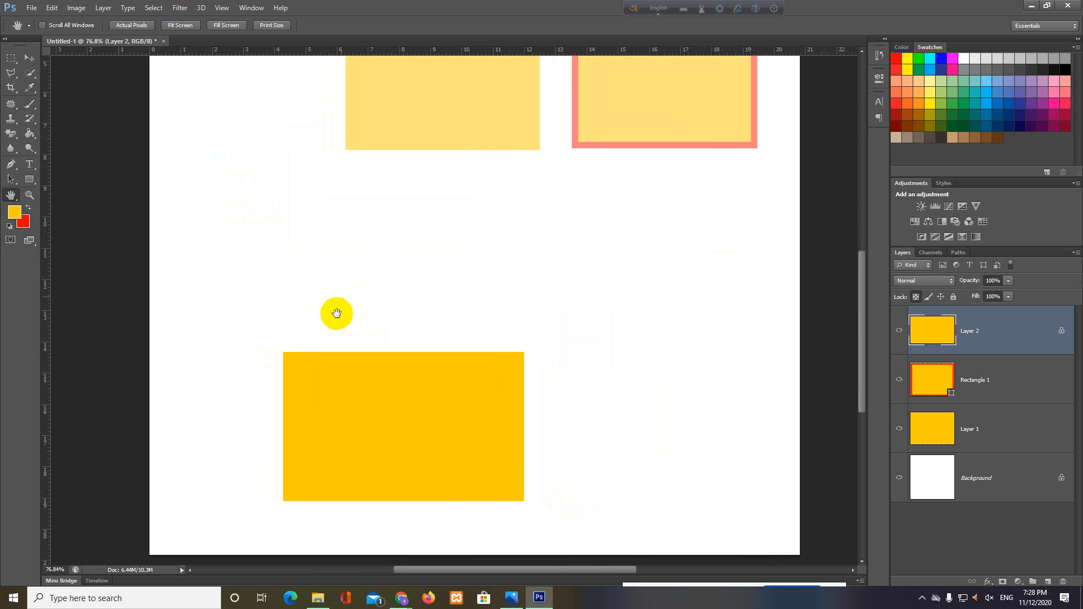
# Activate the Zoom tool, check the class call in Google Meet, and return to Photoshop.
pyautogui.click(26, 198)
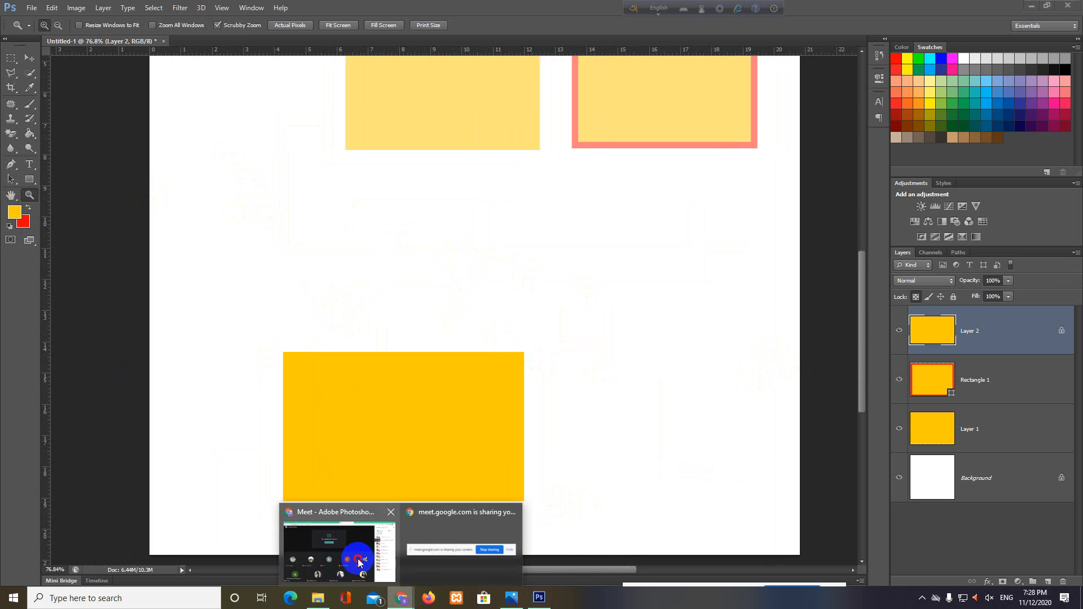
pyautogui.click(357, 559)
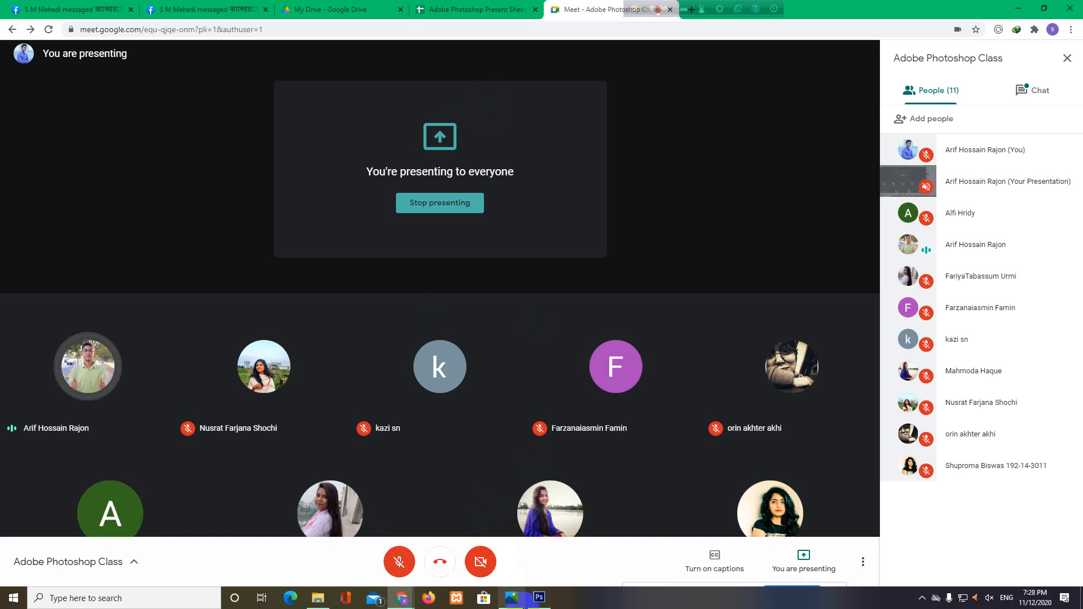
pyautogui.click(535, 603)
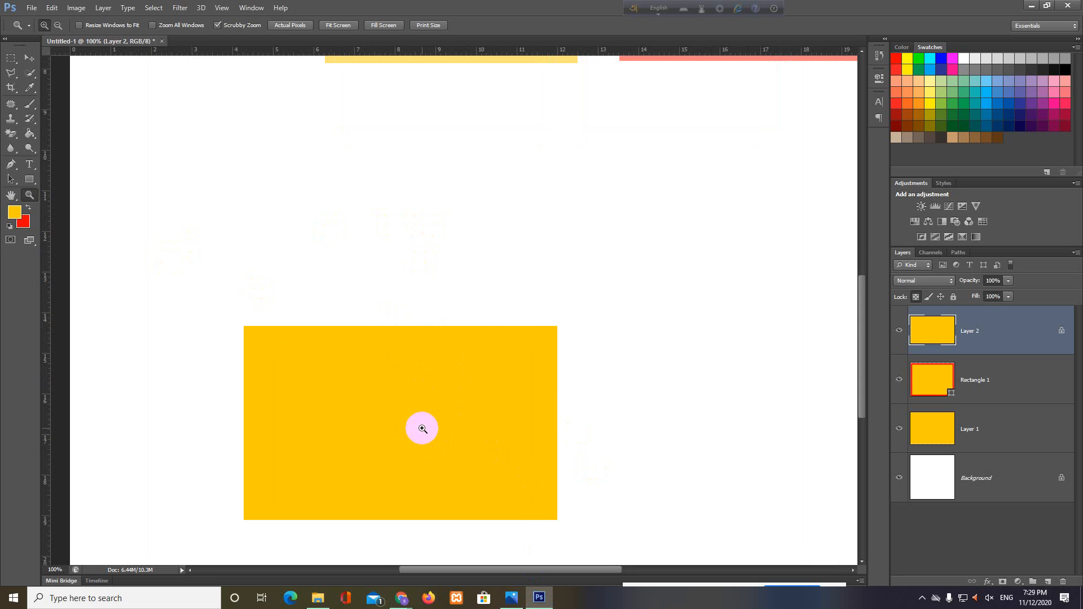
# Zoom in on the solid orange rectangle up to 3200% to inspect its pixel grid.
pyautogui.click(421, 428)
pyautogui.click(423, 429)
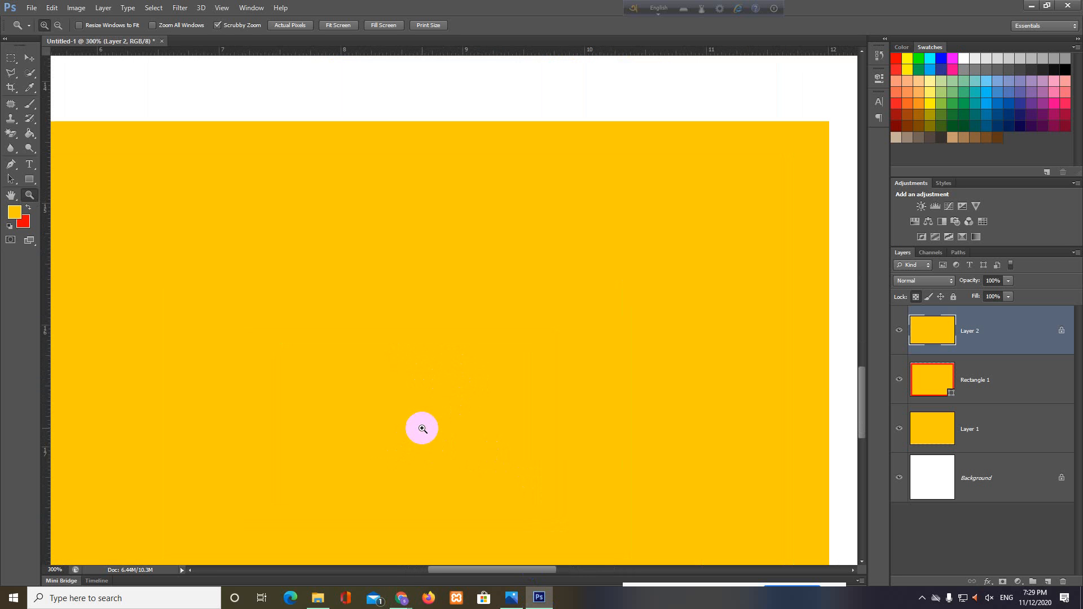
pyautogui.click(422, 429)
pyautogui.click(415, 427)
pyautogui.click(415, 427)
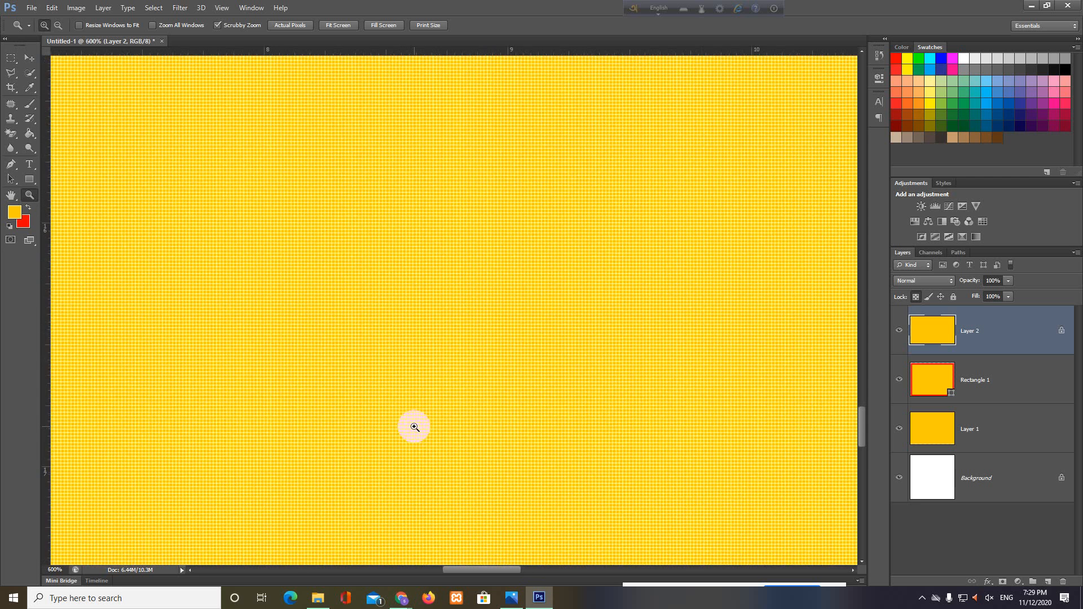
pyautogui.click(414, 427)
pyautogui.click(415, 428)
pyautogui.click(415, 428)
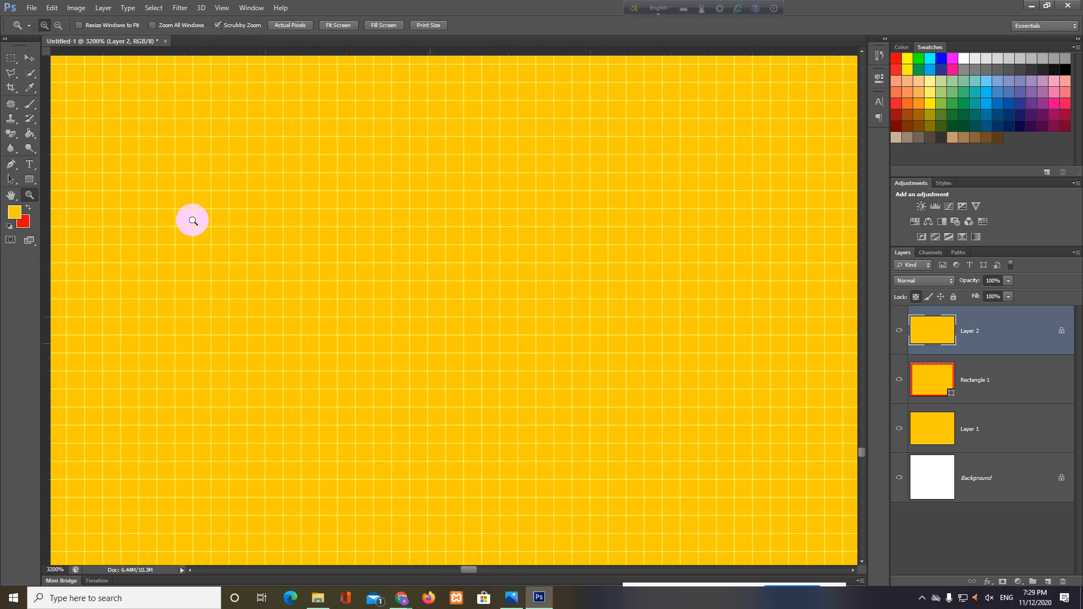
# Switch the Zoom tool to zooming out and reduce the view to 50% to show the whole canvas.
pyautogui.click(58, 25)
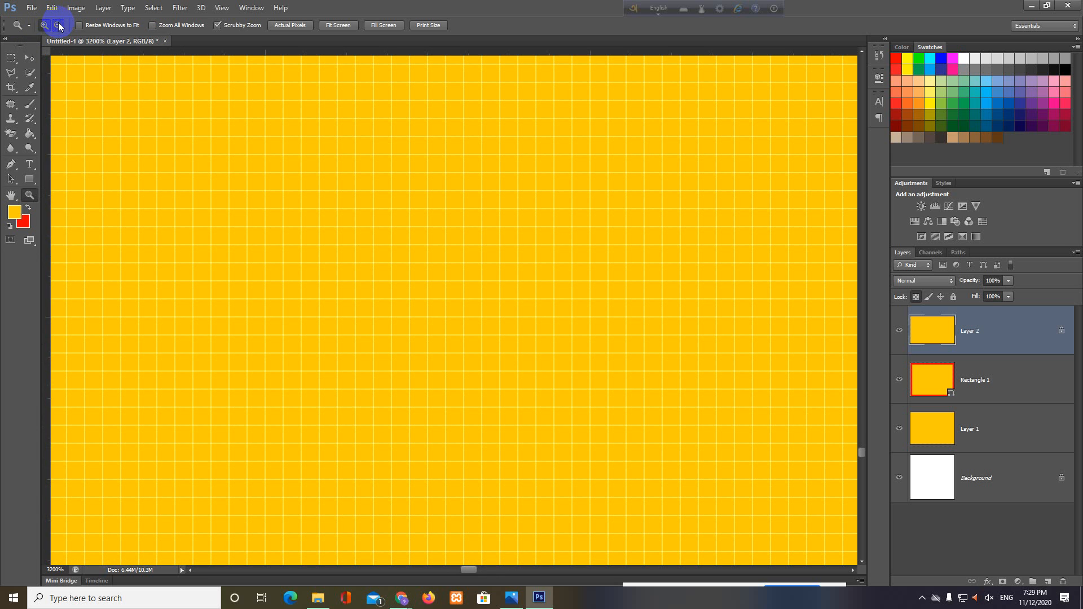
pyautogui.click(414, 312)
pyautogui.click(414, 312)
pyautogui.click(414, 312)
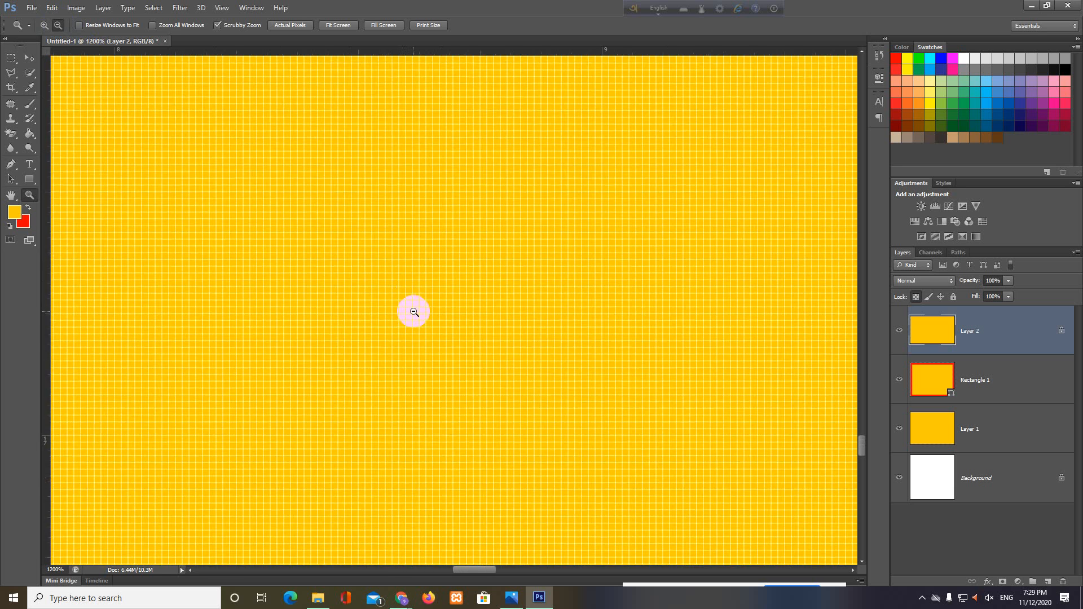
pyautogui.click(414, 312)
pyautogui.click(414, 312)
pyautogui.click(414, 311)
pyautogui.click(414, 312)
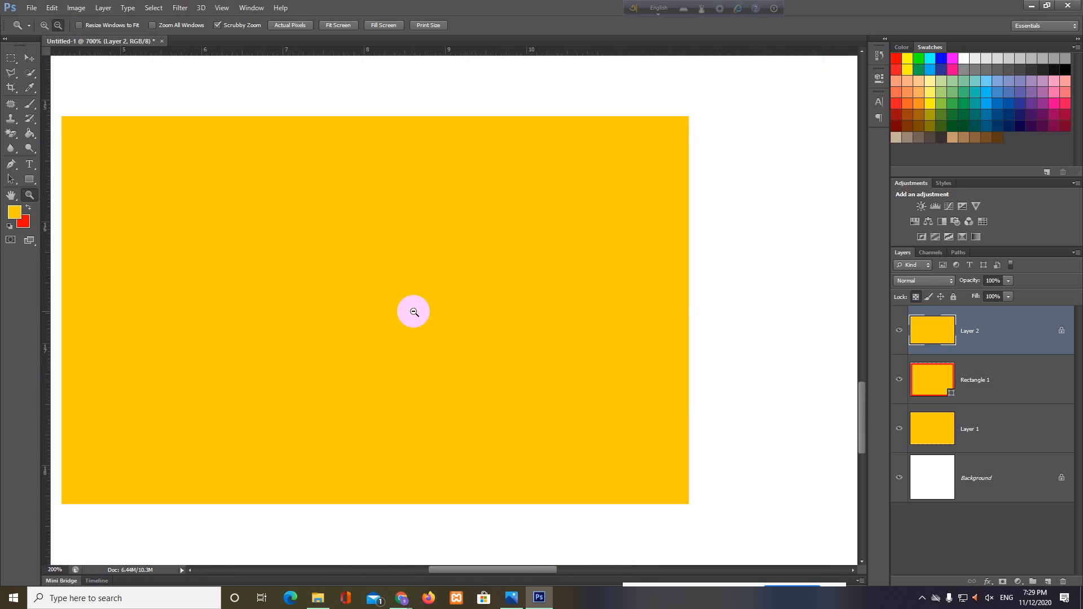
pyautogui.click(414, 312)
pyautogui.click(414, 312)
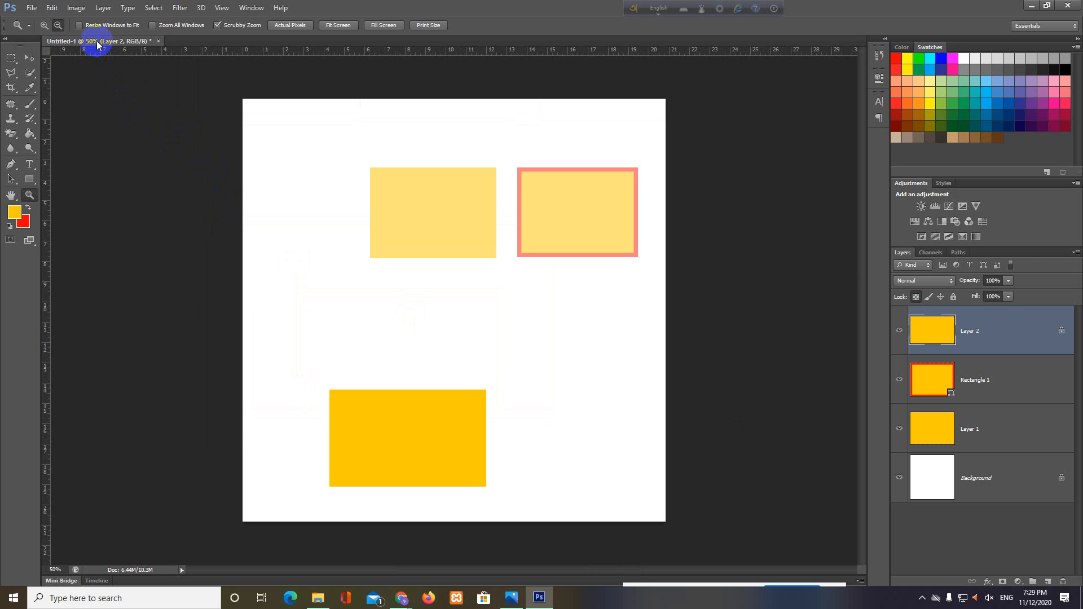
# Switch to Google Meet to check the call participants, and return to the Photoshop document.
pyautogui.moveTo(401, 597)
pyautogui.click(353, 541)
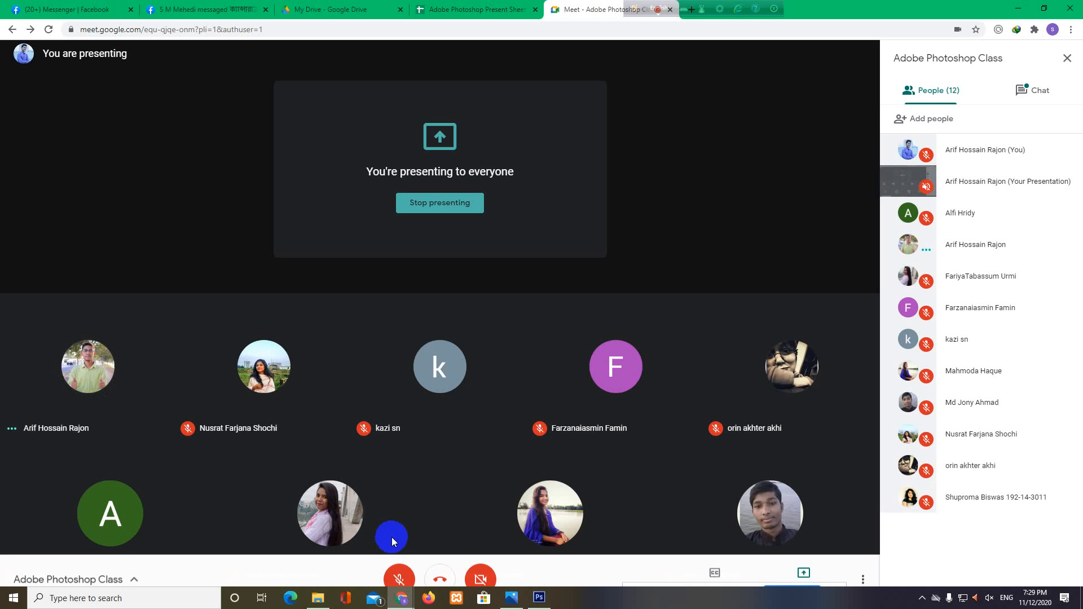
pyautogui.click(542, 600)
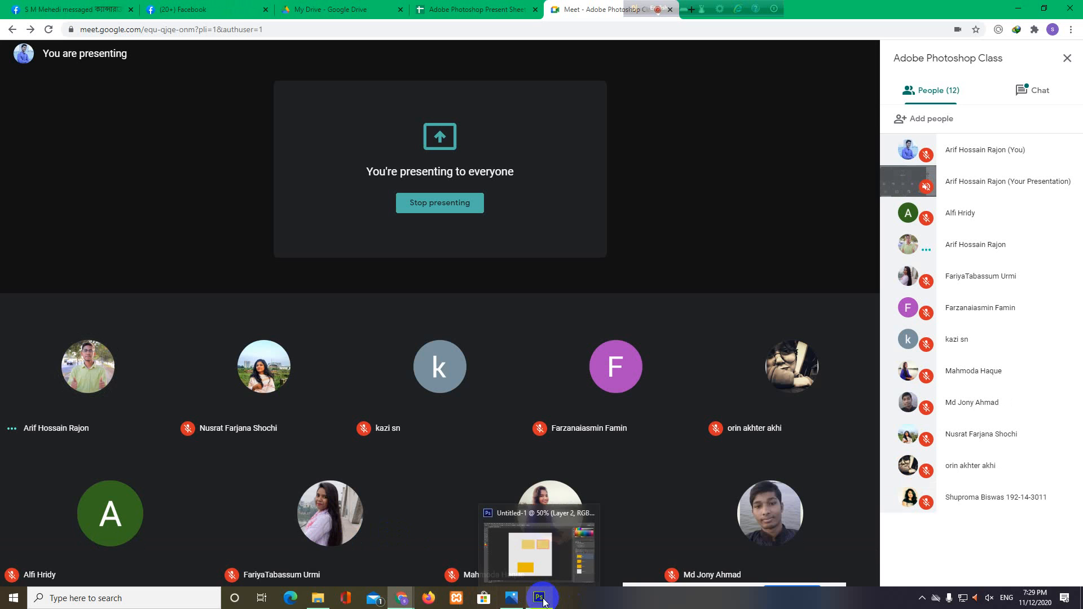
pyautogui.click(542, 598)
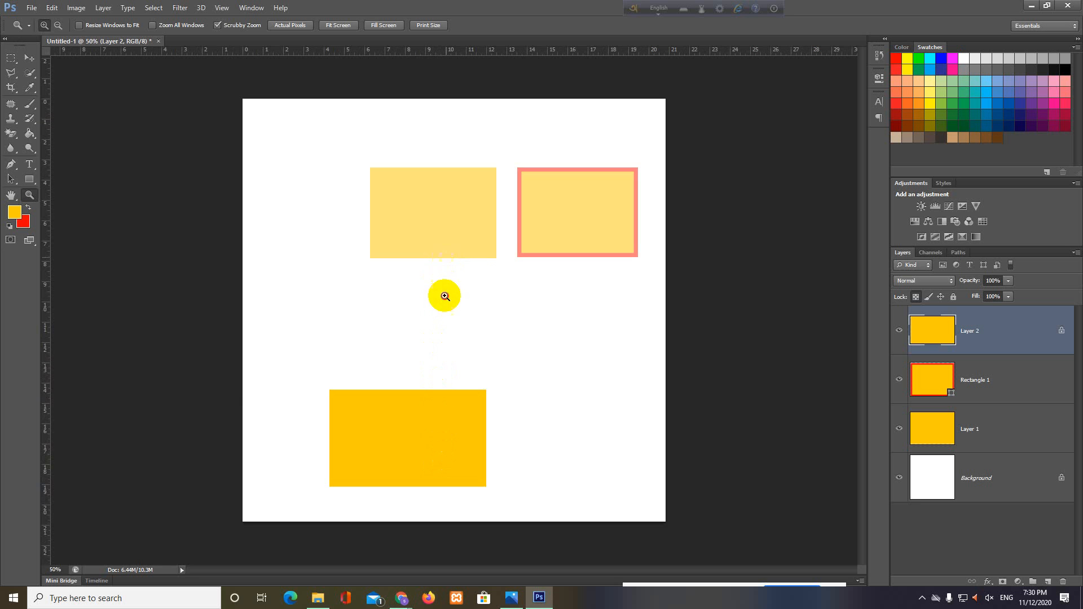
# Use Scrubby Zoom to shrink the canvas view to about 11%, enlarge it to about 50%, and reduce it to about 33%.
pyautogui.moveTo(445, 295); pyautogui.dragTo(442, 321)
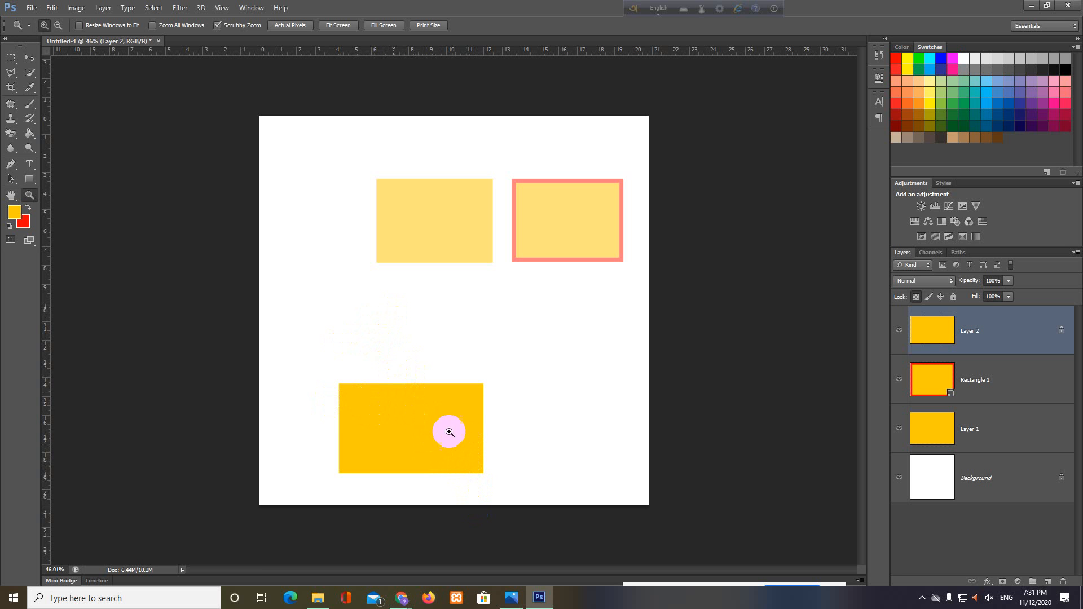
pyautogui.moveTo(556, 443); pyautogui.dragTo(498, 355)
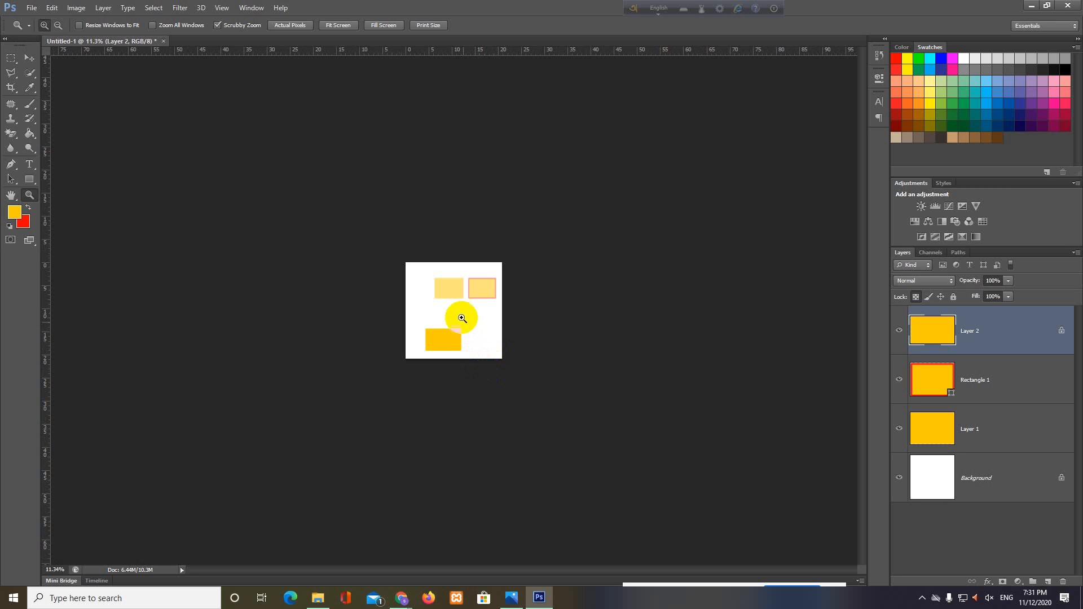
pyautogui.moveTo(461, 314); pyautogui.dragTo(484, 399)
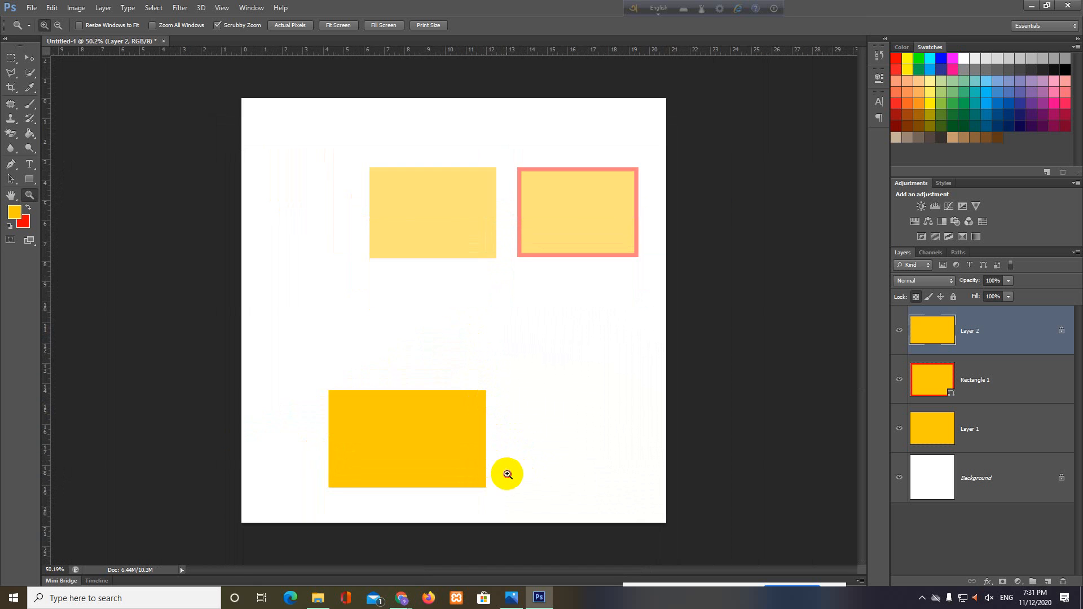
pyautogui.moveTo(506, 471); pyautogui.dragTo(488, 421)
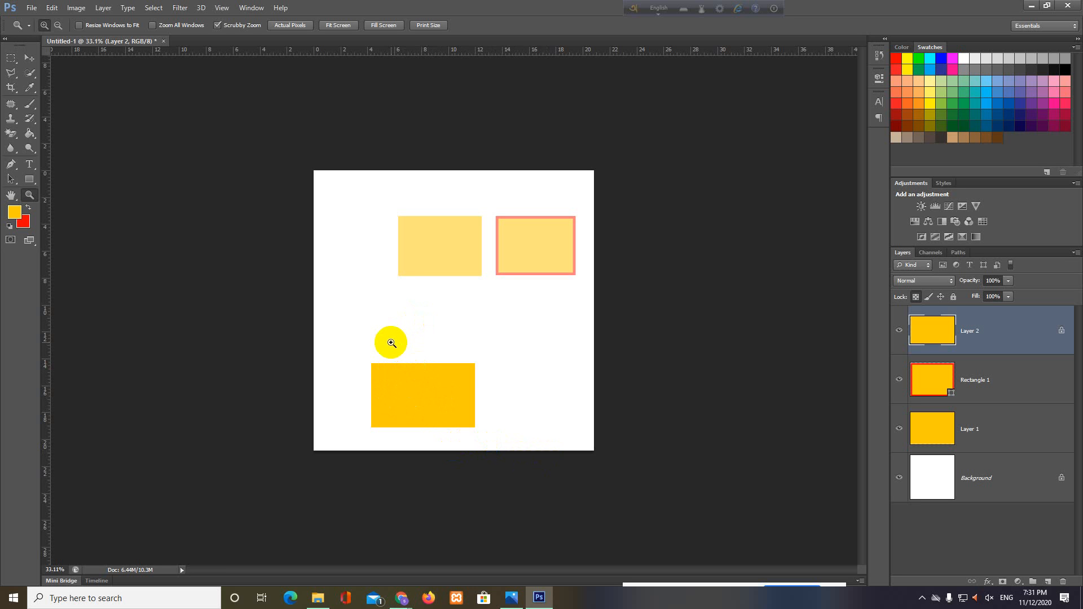
# Zoom in on the canvas to 35%, and zoom back out to 12.5%.
pyautogui.press('space')
pyautogui.press('alt')
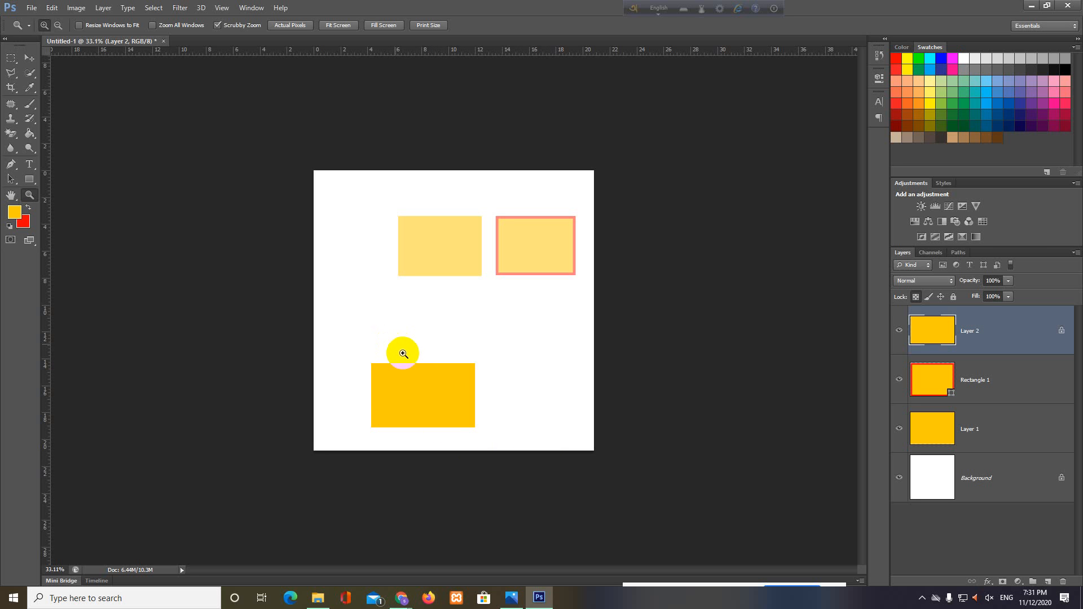
pyautogui.moveTo(407, 348)
pyautogui.mouseDown()
pyautogui.moveTo(459, 440)
pyautogui.moveTo(425, 359)
pyautogui.mouseUp()
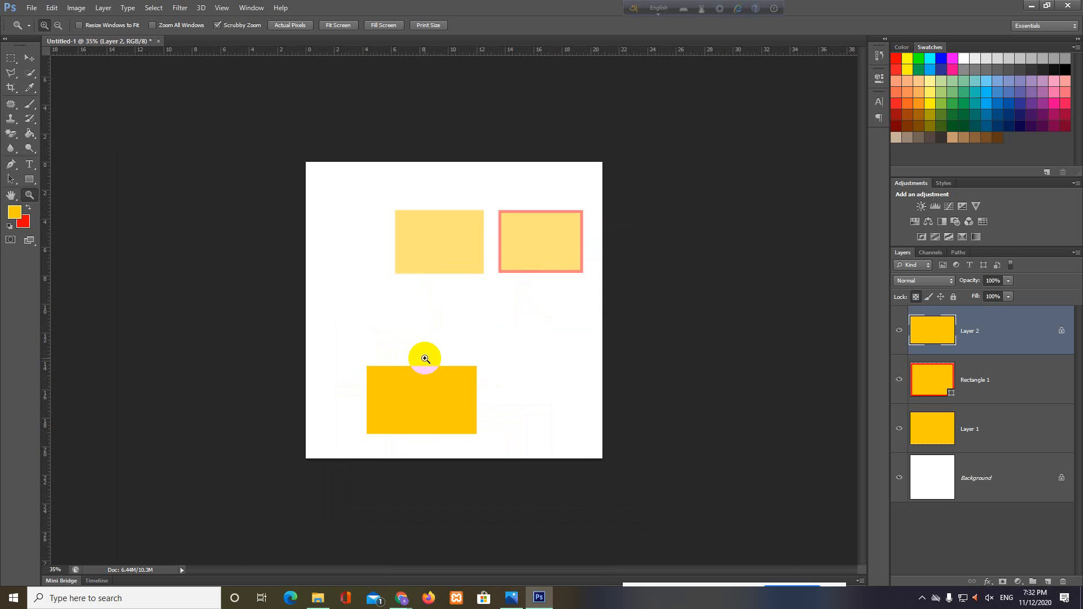
pyautogui.press('space')
pyautogui.moveTo(424, 359); pyautogui.dragTo(417, 353)
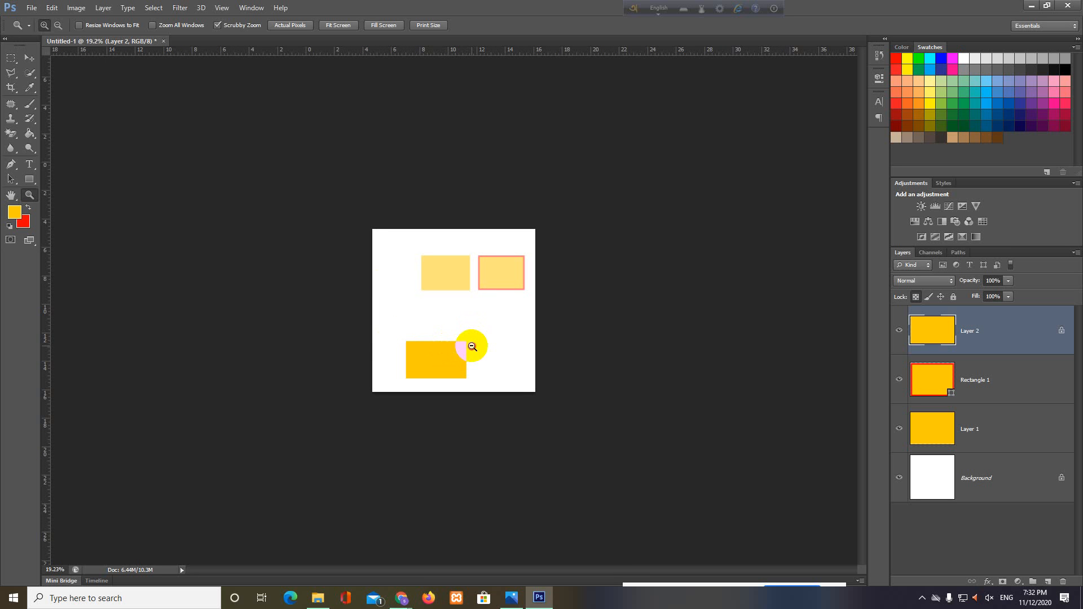
pyautogui.click(472, 346)
pyautogui.click(473, 346)
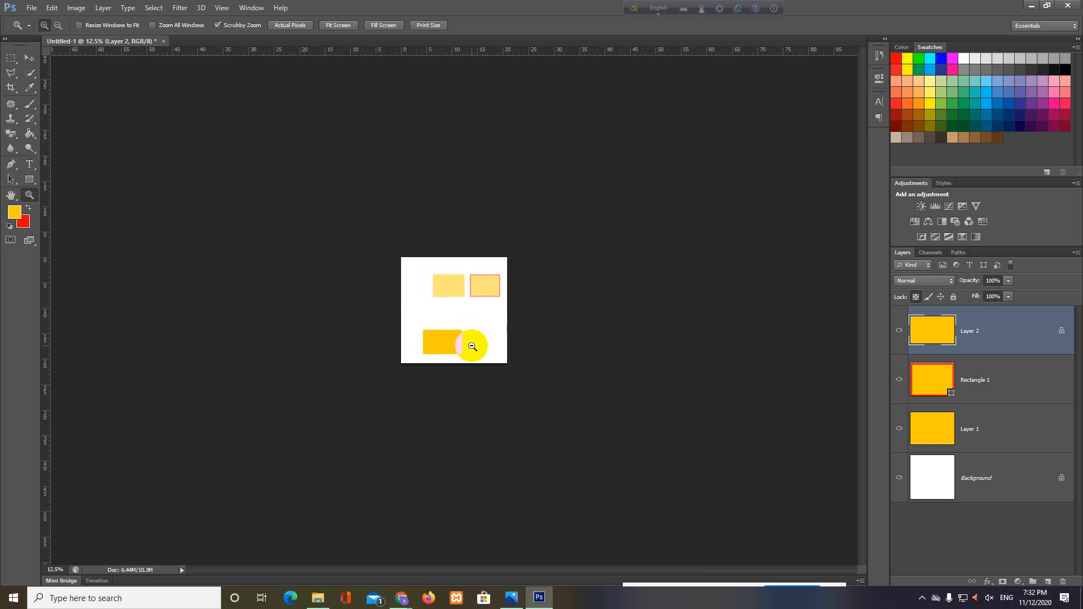
# Enlarge the canvas view to about 22%, then check the call participants in Google Meet and return to the Photoshop document.
pyautogui.moveTo(473, 336); pyautogui.dragTo(497, 317)
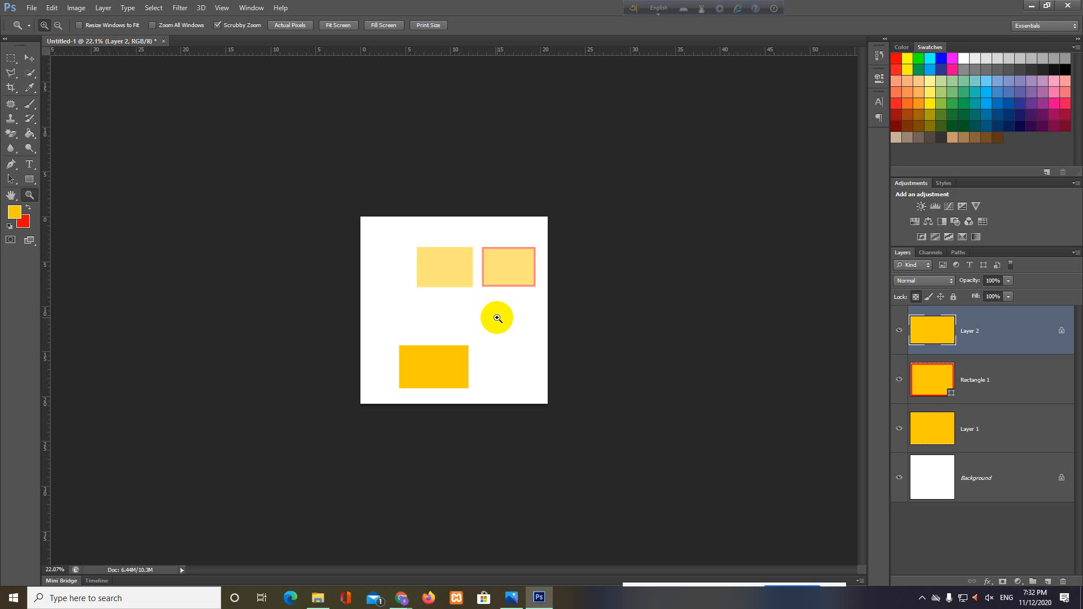
pyautogui.moveTo(404, 596)
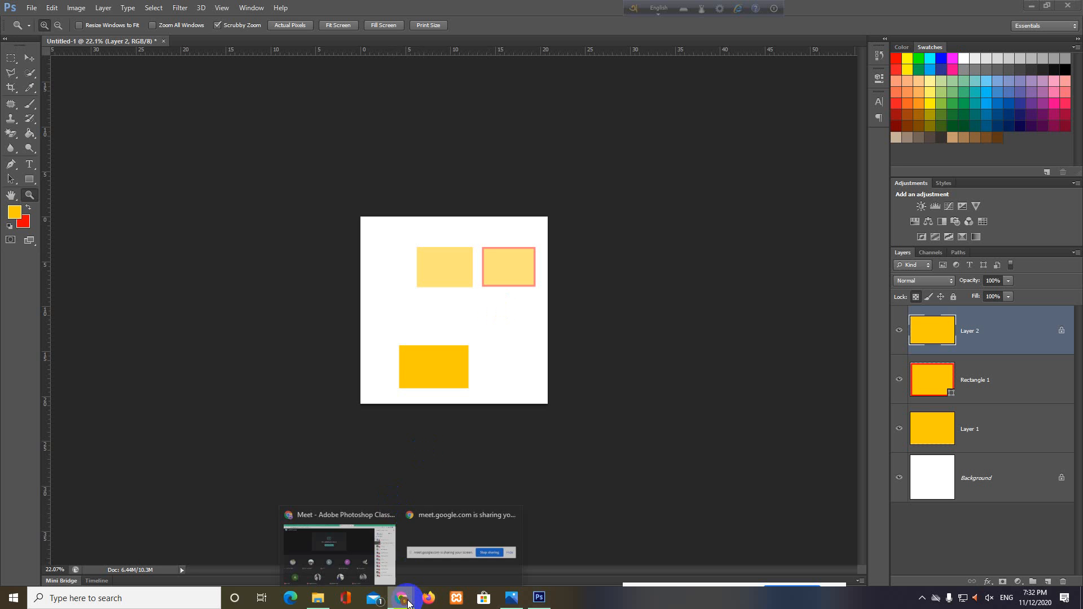
pyautogui.click(327, 543)
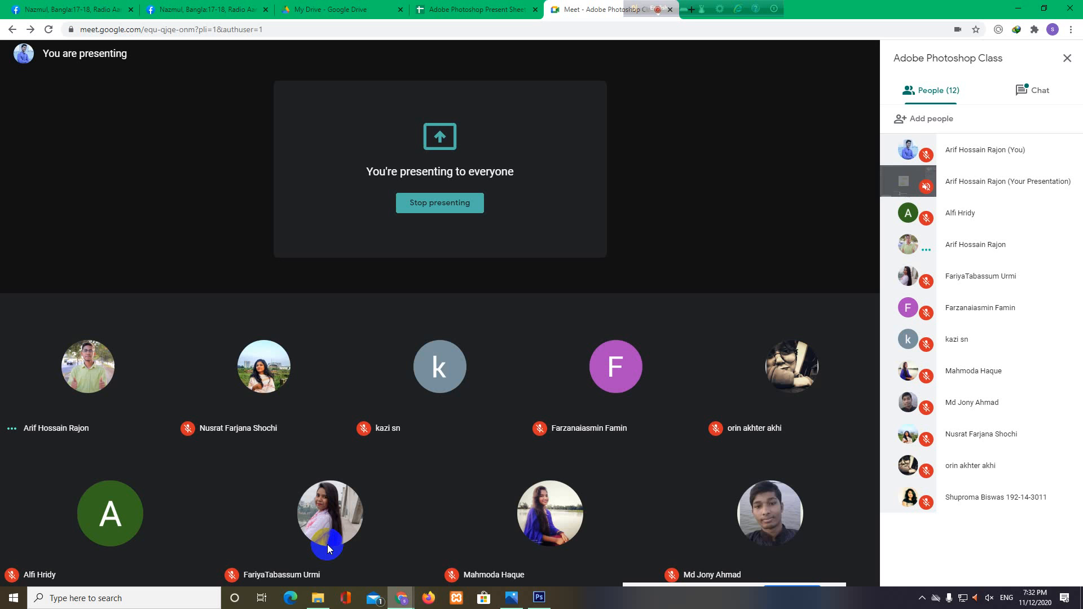
pyautogui.click(539, 599)
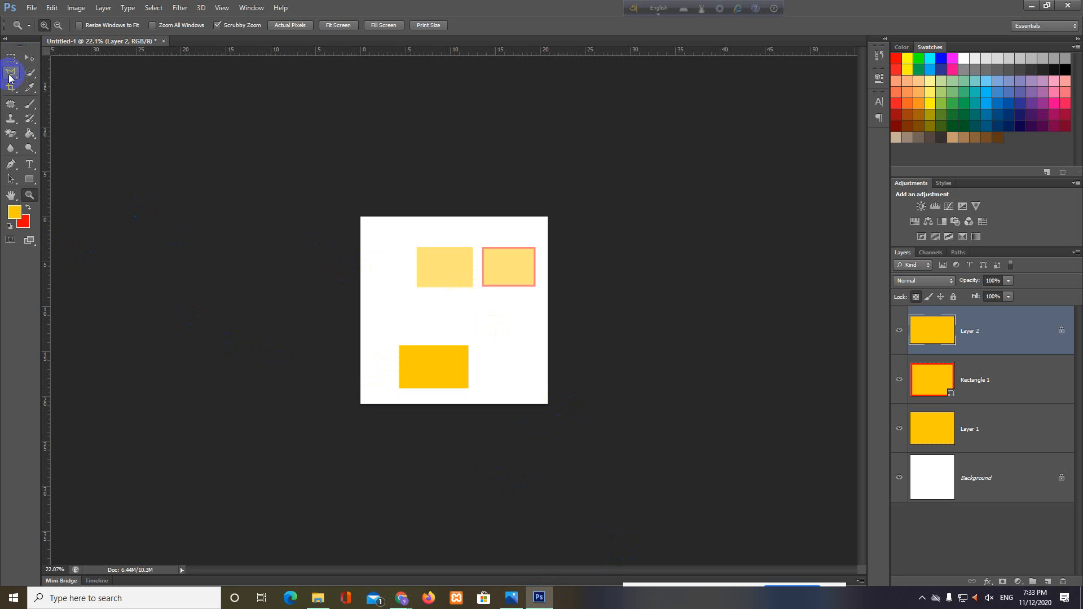
# Show the Move tool and the list of tools in the Marquee tool group.
pyautogui.click(28, 58)
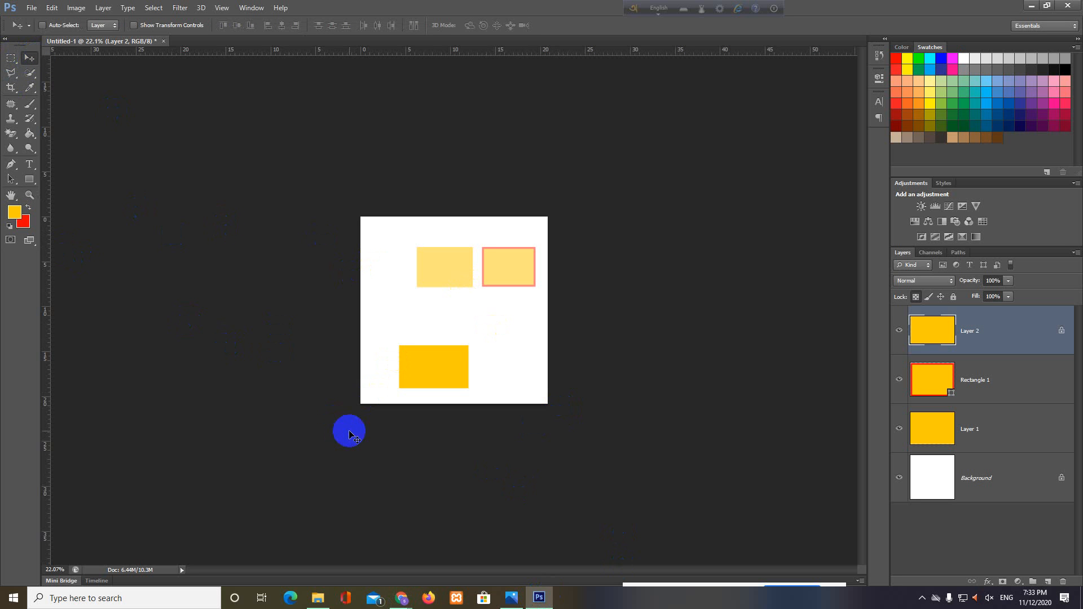
pyautogui.click(12, 58)
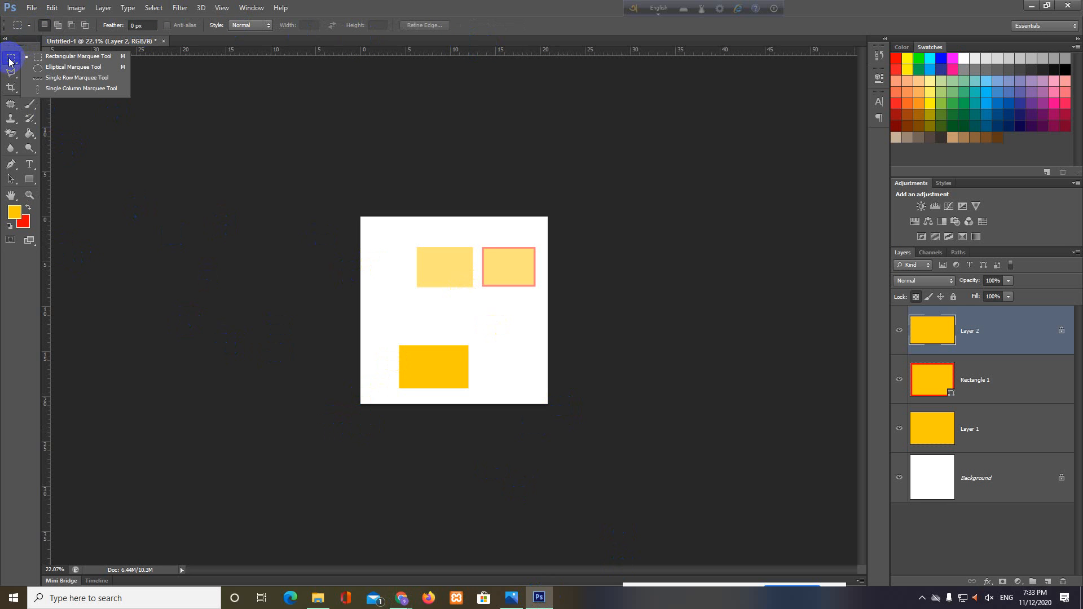
pyautogui.click(19, 340)
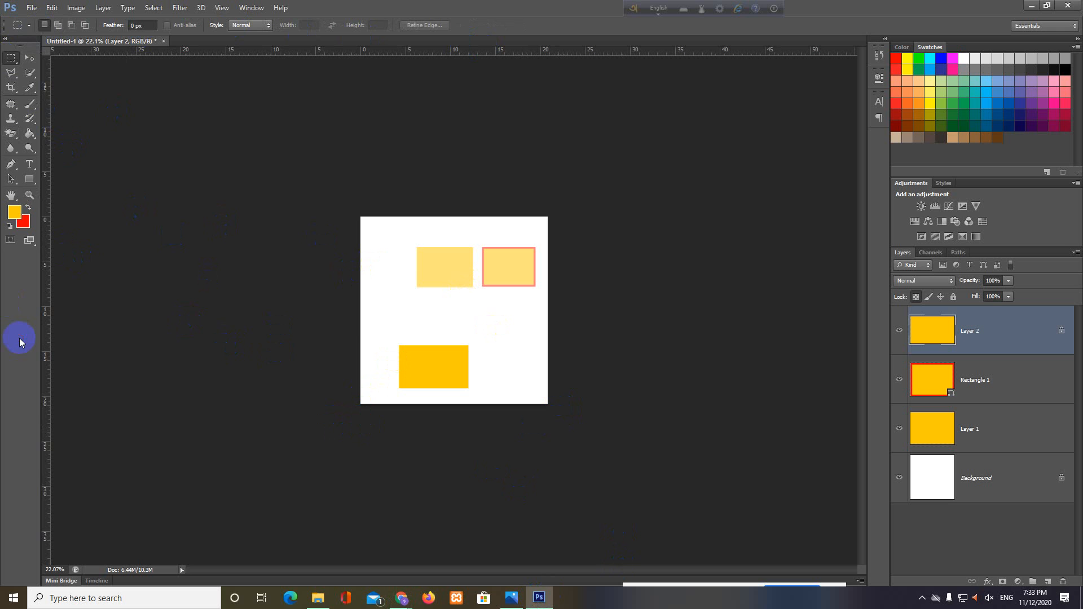
# Delete Layer 2, Rectangle 1 and Layer 1 with the Move tool active, keeping only the Background layer.
pyautogui.click(29, 58)
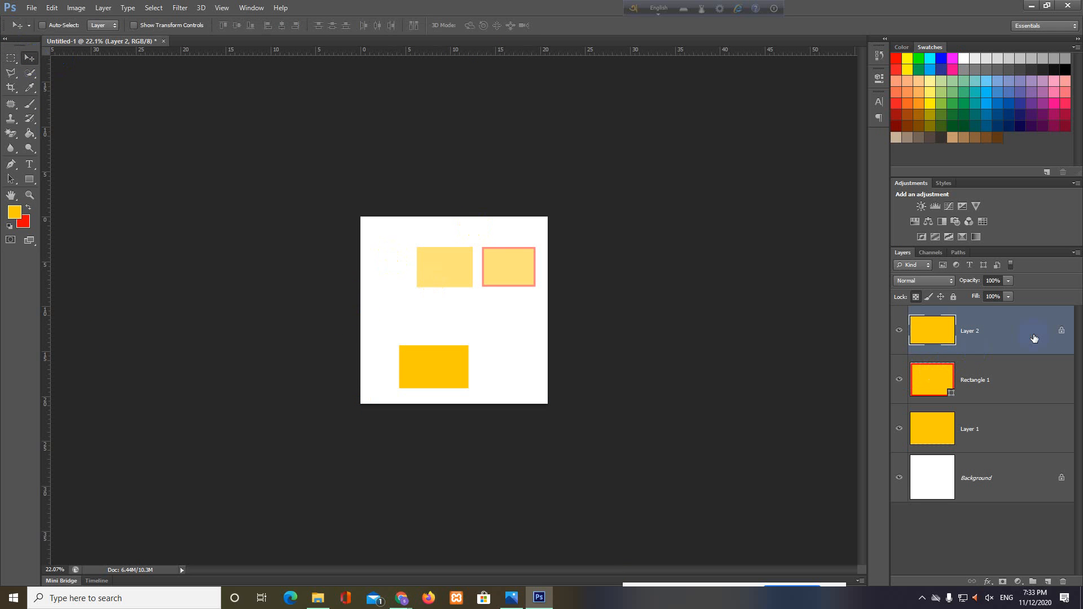
pyautogui.press('Delete')
pyautogui.press('Delete')
pyautogui.press('Delete')
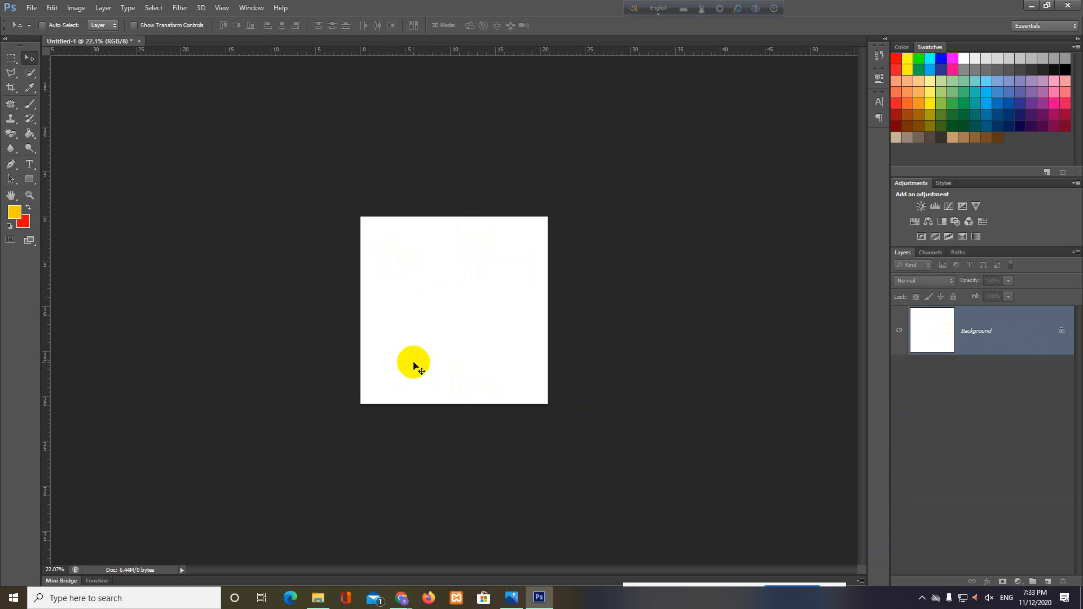
# Demonstrate temporary zooming with the Move tool active by enlarging the view to about 44%, then 66.7%, and reducing it to 50%.
pyautogui.hotkey('ctrl', 'space')
pyautogui.moveTo(413, 361); pyautogui.dragTo(449, 369)
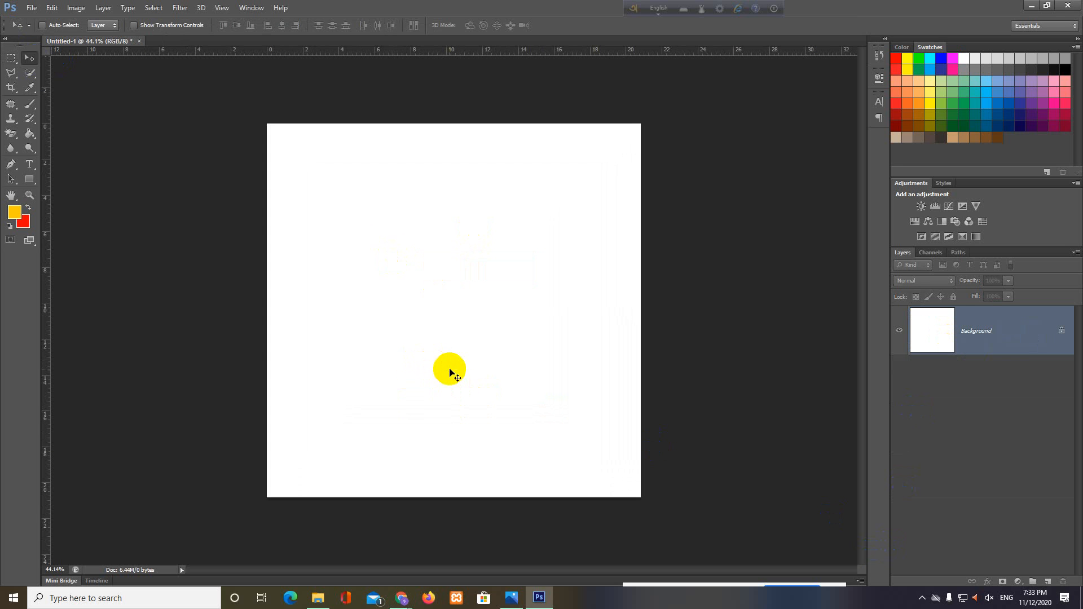
pyautogui.hotkey('ctrl', 'space')
pyautogui.click(445, 370)
pyautogui.click(445, 369)
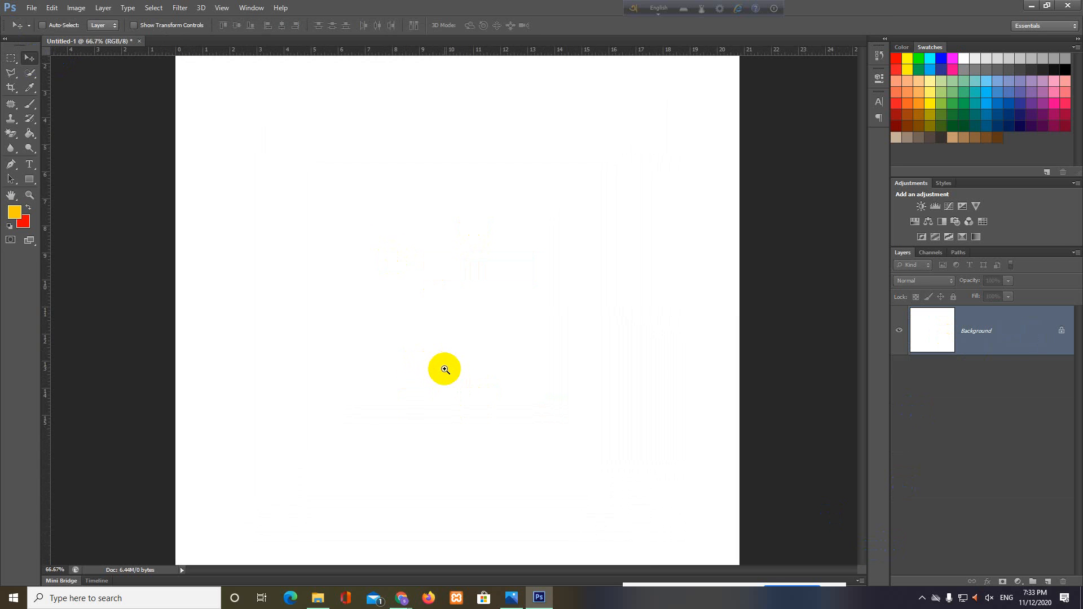
pyautogui.hotkey('ctrl', 'alt', 'space')
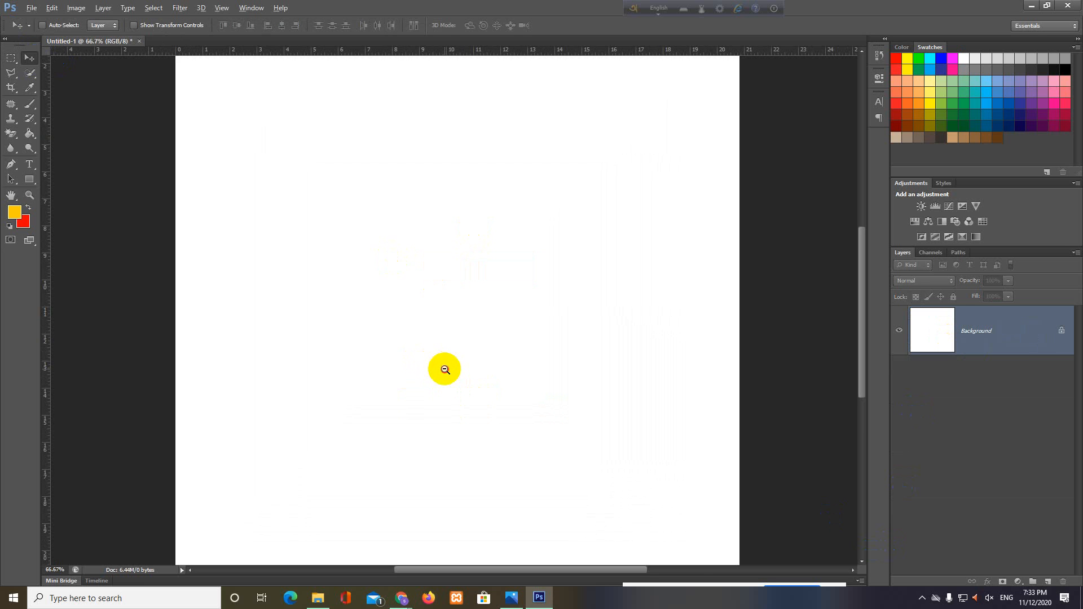
pyautogui.click(444, 368)
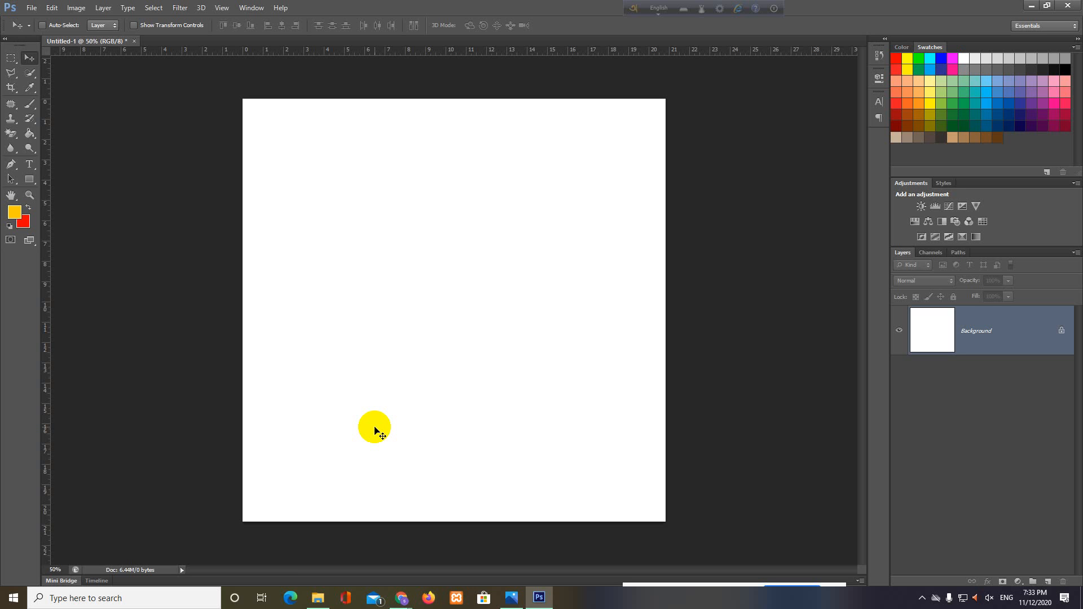
# Demonstrate fitting the canvas on screen and viewing it at 100%, and finish at a zoom of about 51%.
pyautogui.hotkey('ctrl', '0')
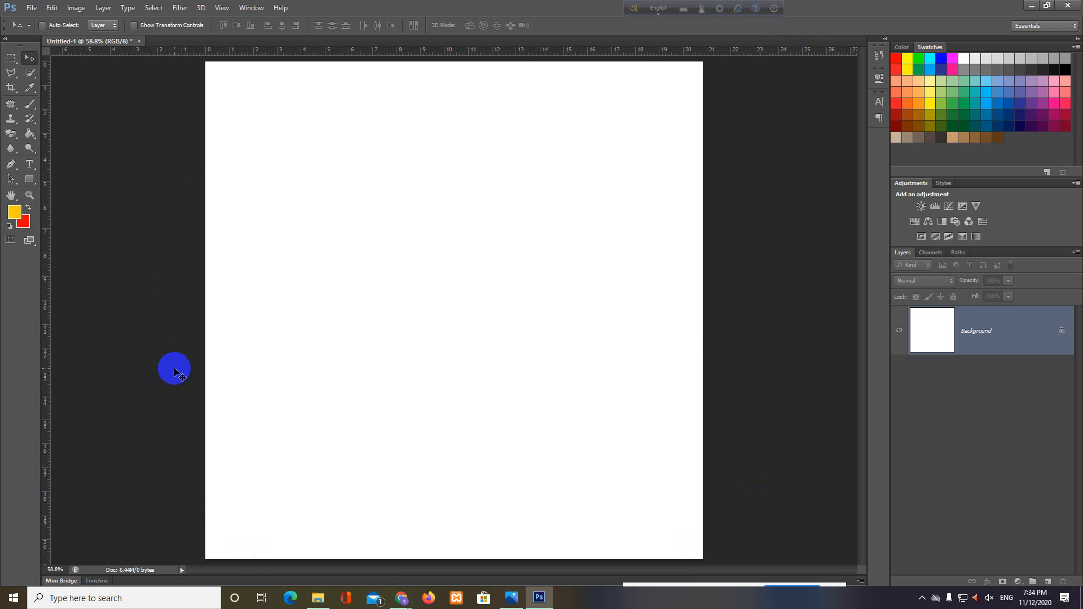
pyautogui.hotkey('ctrl', '1')
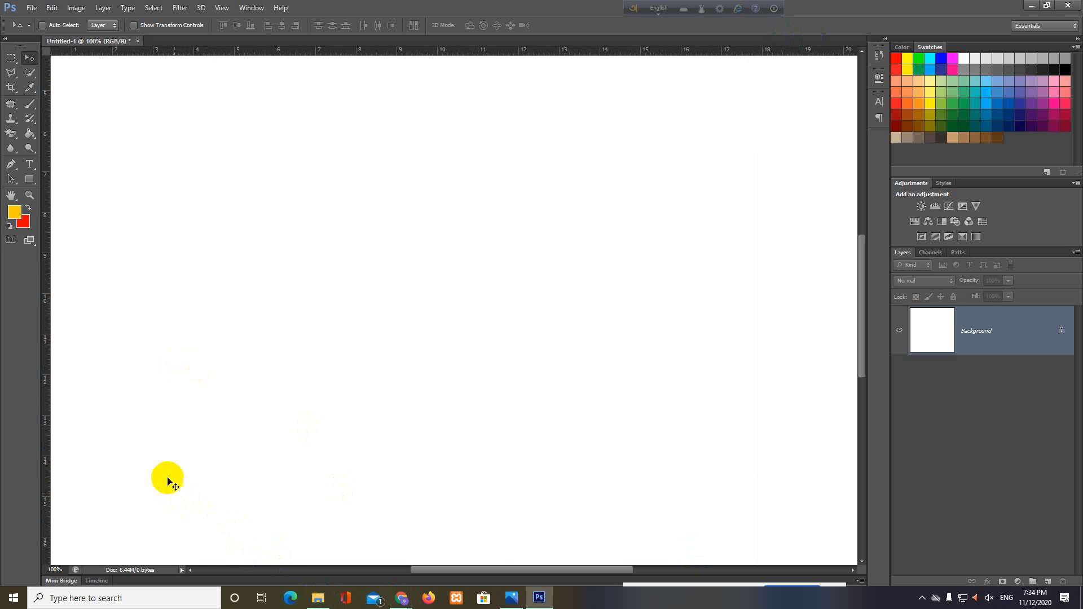
pyautogui.moveTo(488, 570); pyautogui.dragTo(459, 583)
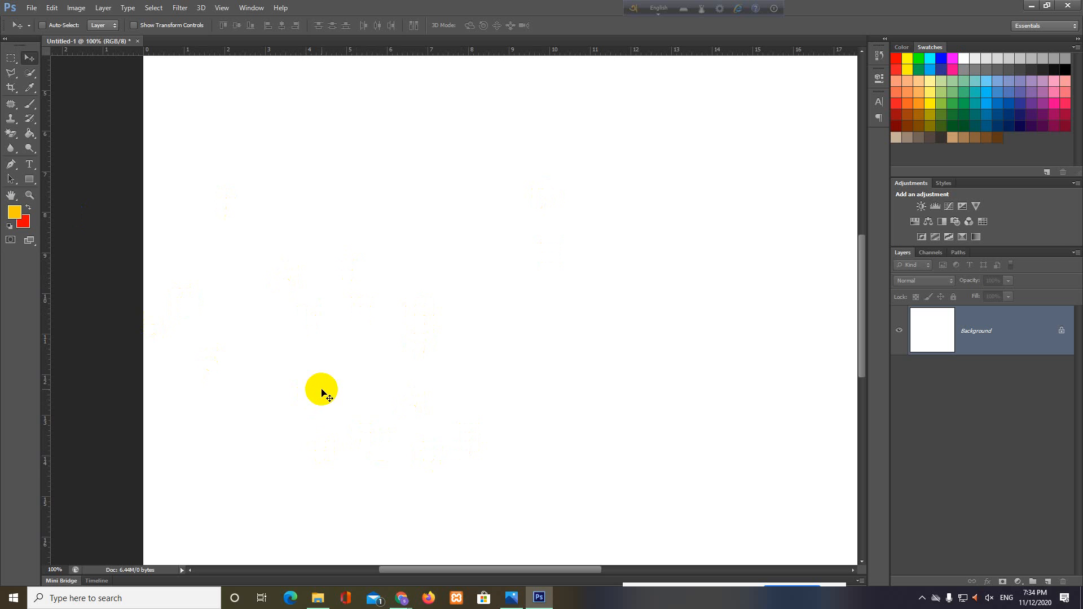
pyautogui.hotkey('ctrl', '0')
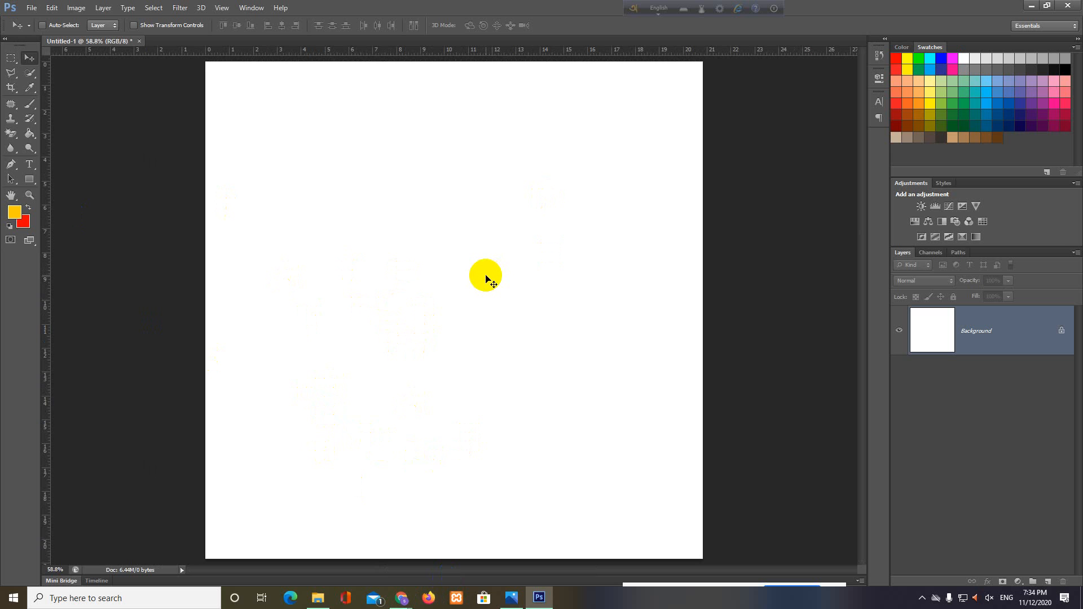
pyautogui.hotkey('ctrl', 'space')
pyautogui.moveTo(486, 276); pyautogui.dragTo(481, 238)
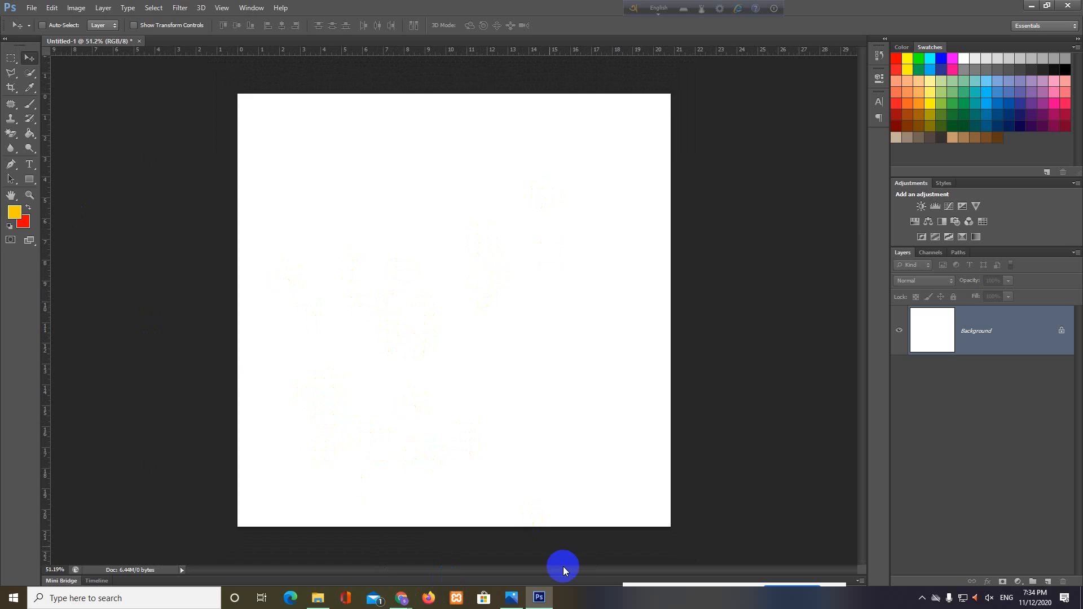
# Activate the Rectangular Marquee tool and add a new empty layer above the Background.
pyautogui.click(9, 59)
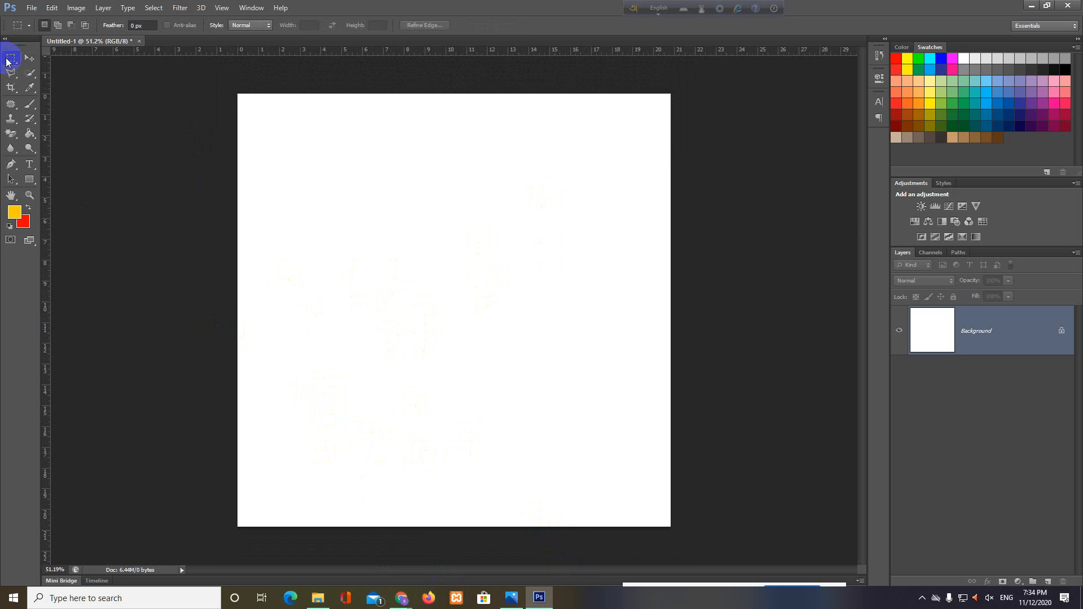
pyautogui.click(8, 60)
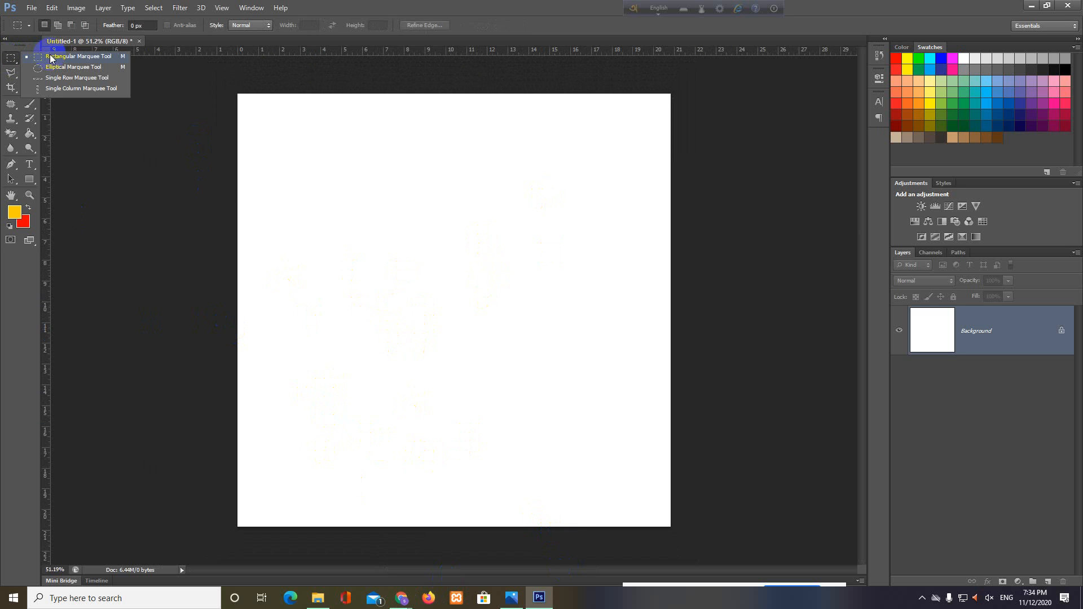
pyautogui.click(50, 56)
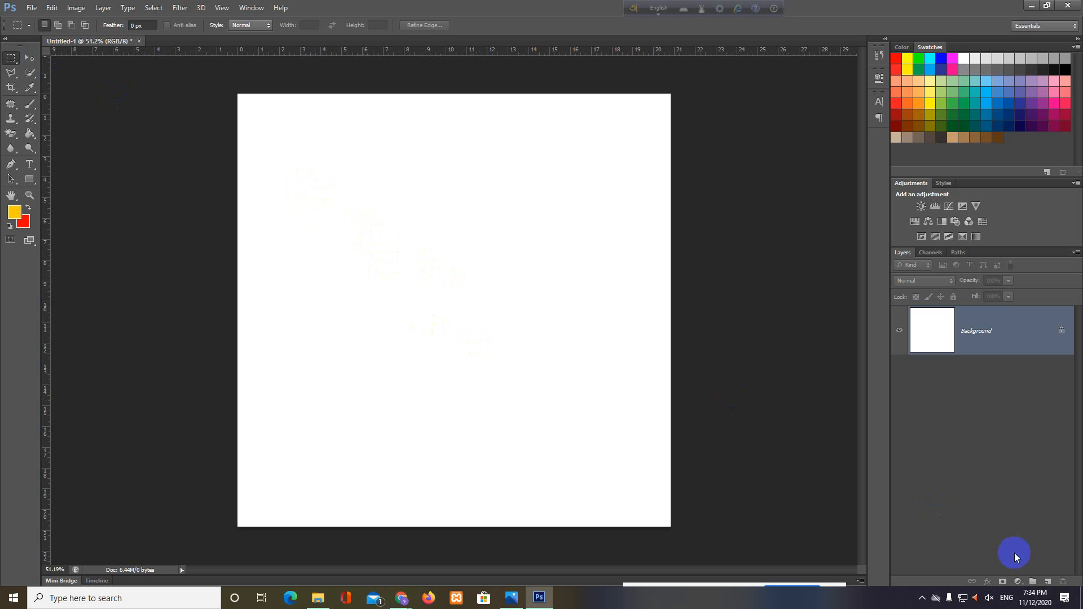
pyautogui.click(1050, 581)
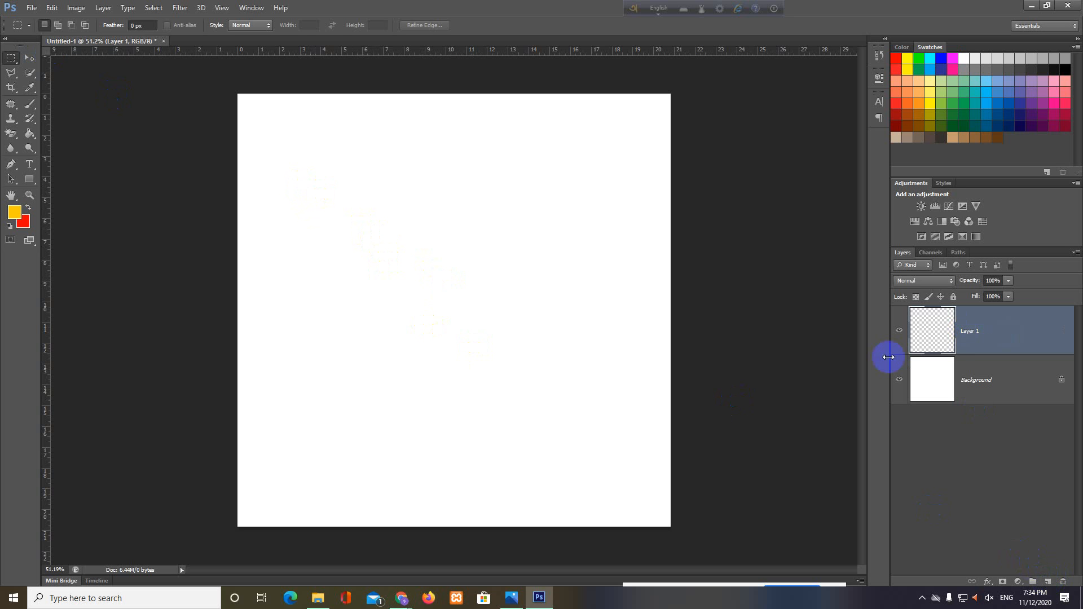
# Draw three rectangular selections in succession, the second about 11.1 by 6.4 in, each replacing the previous one.
pyautogui.moveTo(292, 176); pyautogui.dragTo(499, 318)
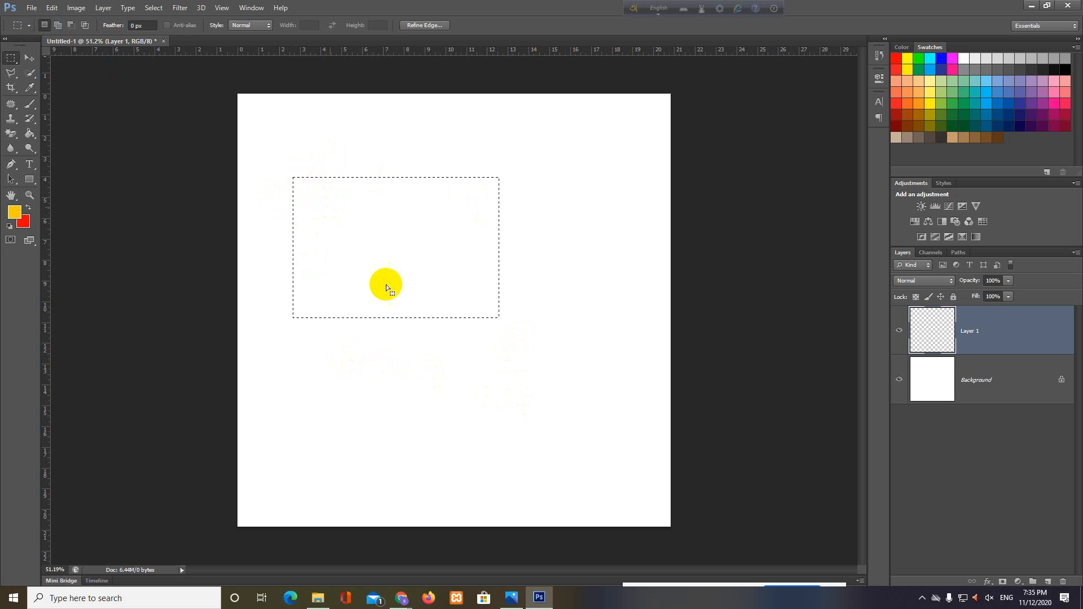
pyautogui.moveTo(364, 340); pyautogui.dragTo(594, 472)
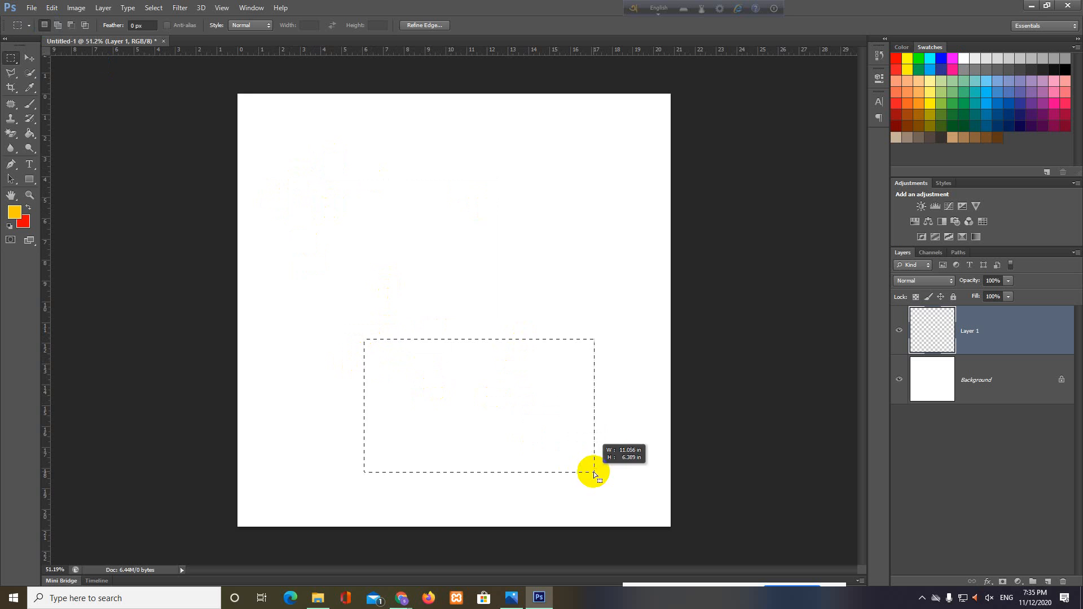
pyautogui.moveTo(267, 126); pyautogui.dragTo(503, 287)
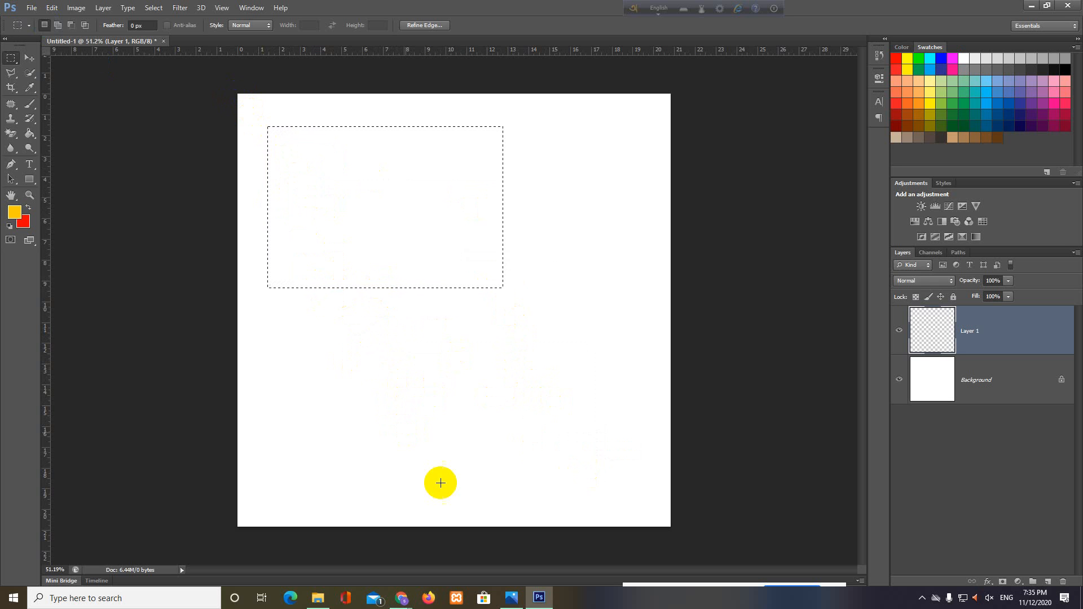
# Set the marquee to Add to Selection and add one rectangle below the existing selection and a narrower one to its right.
pyautogui.click(58, 26)
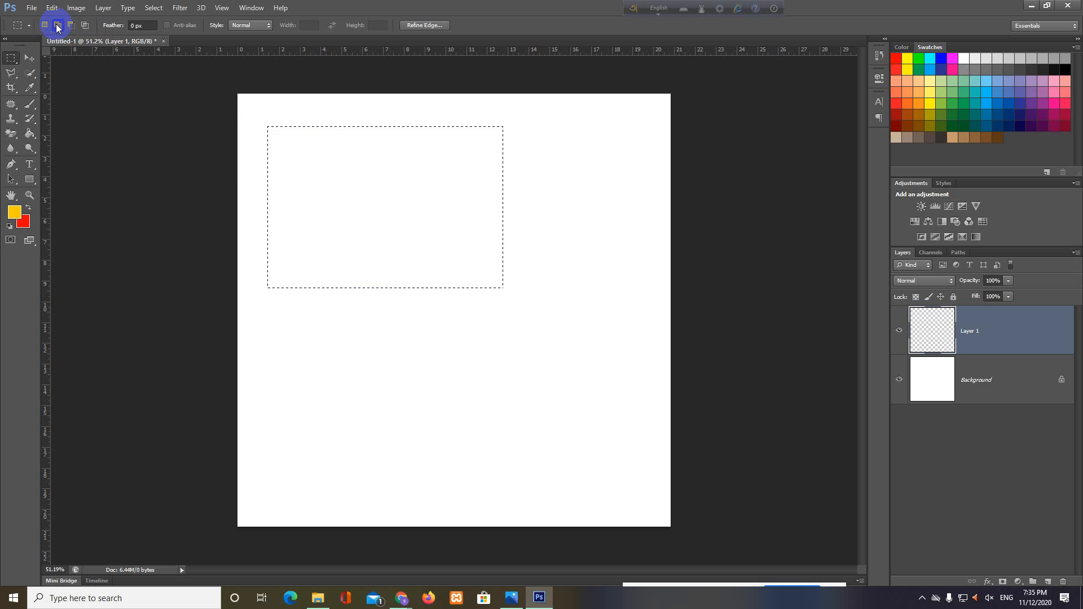
pyautogui.moveTo(277, 310); pyautogui.dragTo(550, 444)
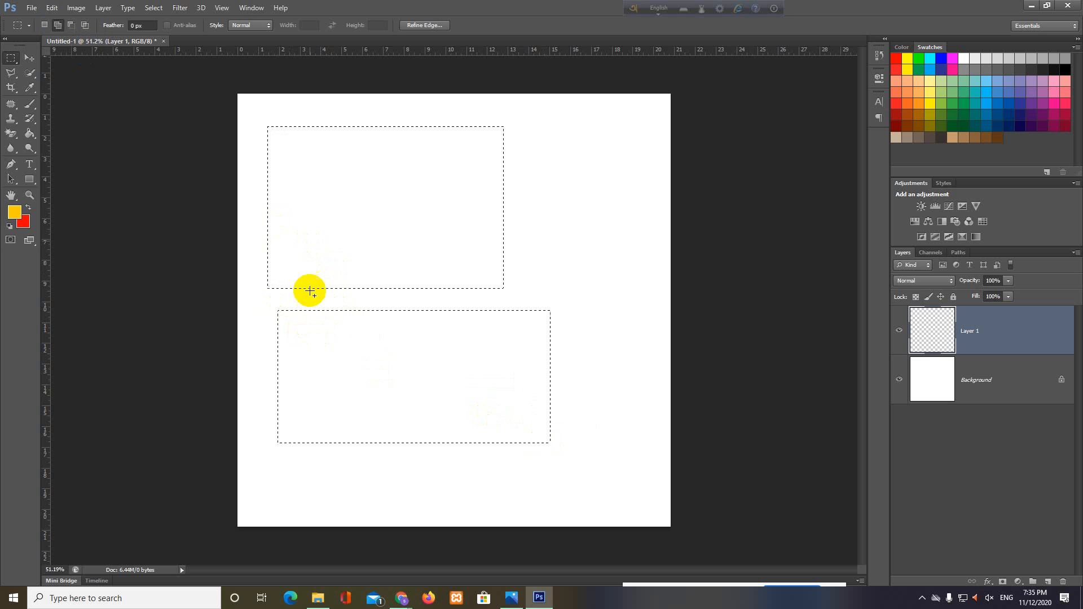
pyautogui.moveTo(556, 172); pyautogui.dragTo(637, 282)
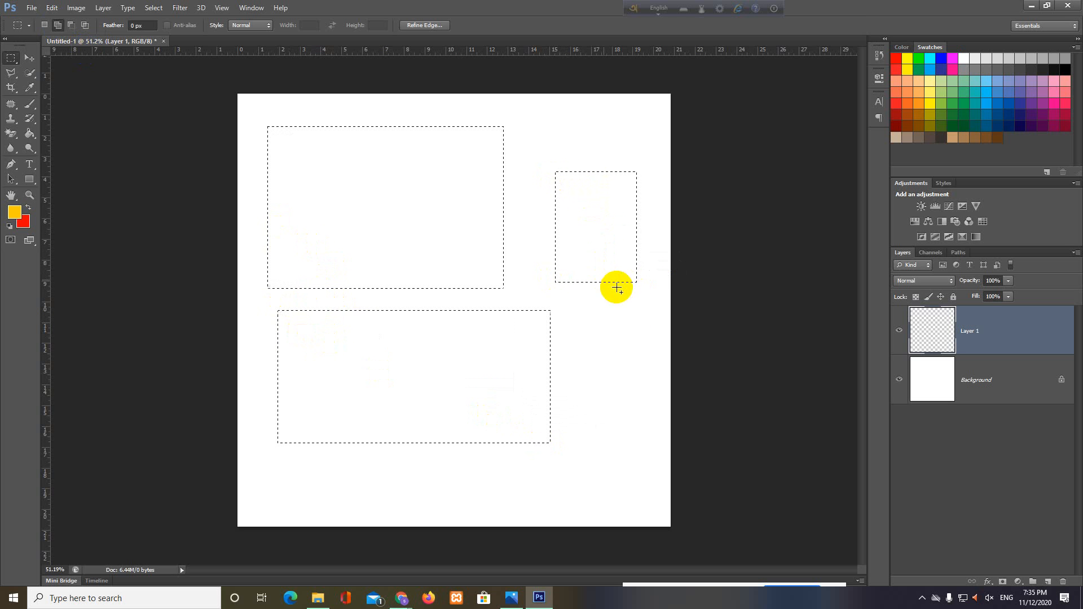
# Clear the selection and draw three new separate rectangular areas: upper left, tall on the right, and lower left of the canvas.
pyautogui.click(621, 361)
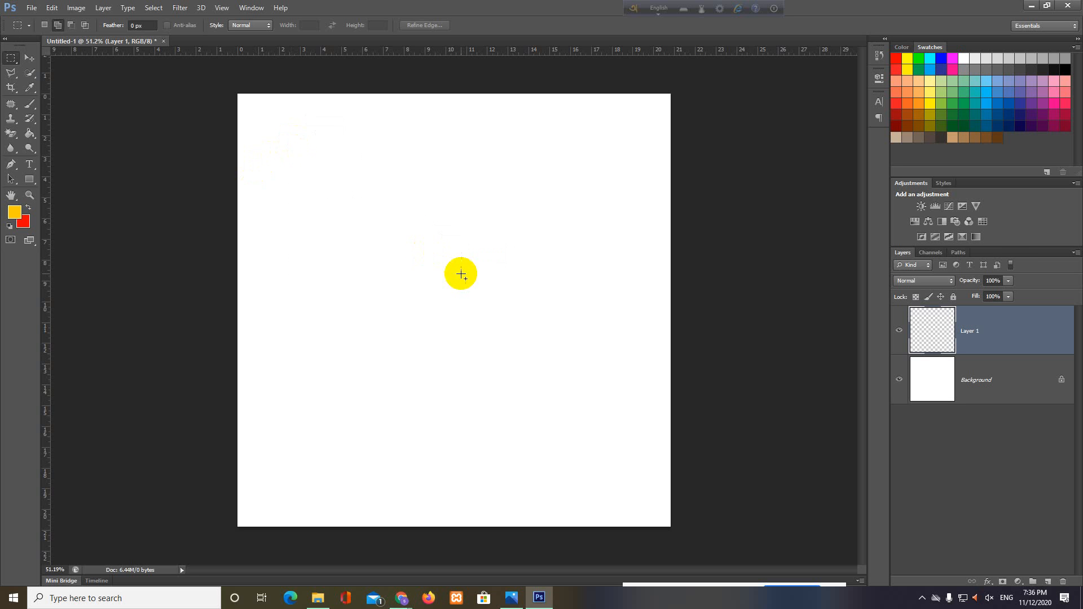
pyautogui.moveTo(461, 274); pyautogui.dragTo(291, 137)
pyautogui.moveTo(506, 177)
pyautogui.mouseDown()
pyautogui.moveTo(571, 315)
pyautogui.moveTo(614, 371)
pyautogui.mouseUp()
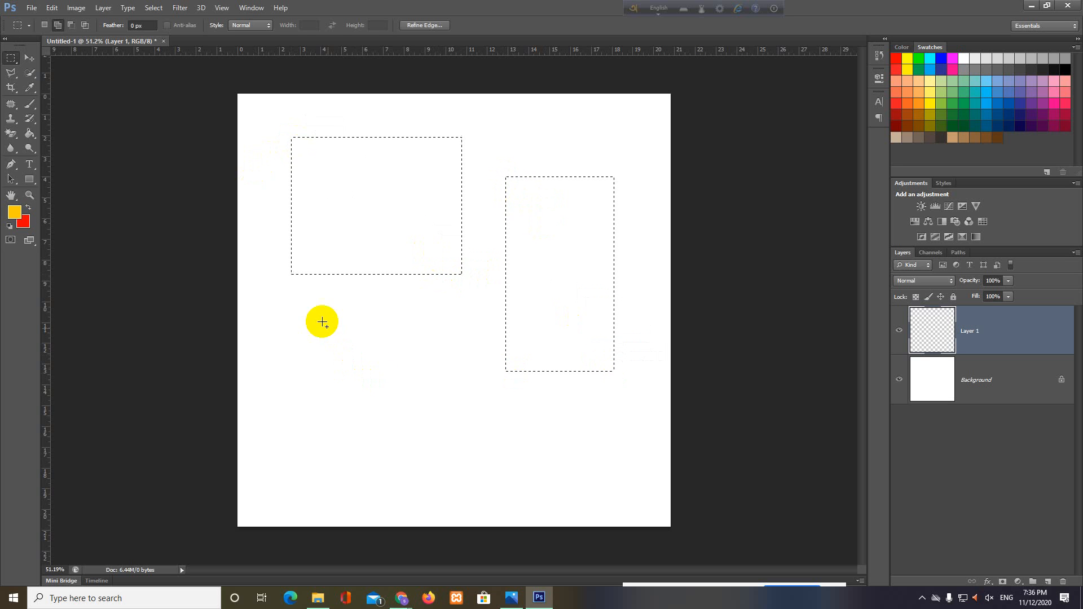
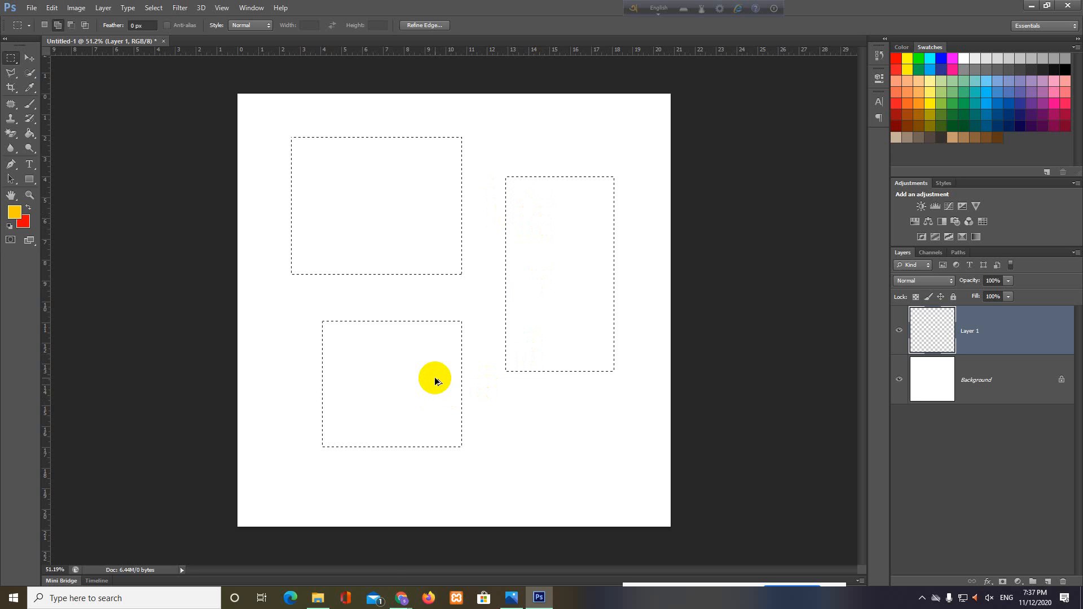
# Undo the rectangular selections and demonstrate stepping back and forth through the selection history.
pyautogui.hotkey('ctrl', 'z')
pyautogui.hotkey('ctrl', 'z')
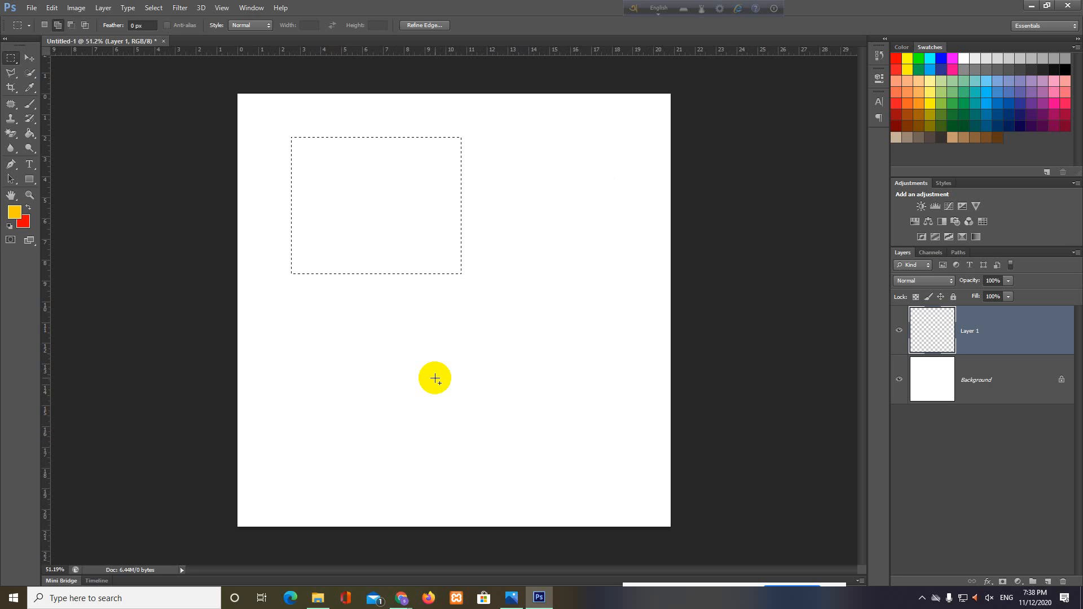
pyautogui.click(435, 378)
pyautogui.hotkey('ctrl', 'z')
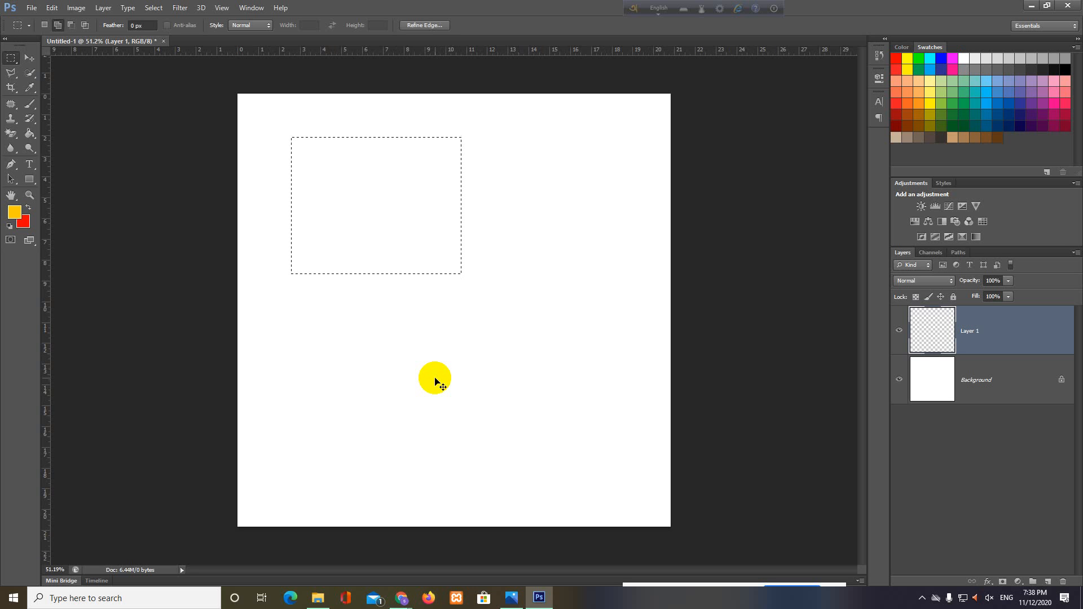
pyautogui.hotkey('ctrl', 'shift', 'z')
pyautogui.hotkey('ctrl', 'shift', 'z')
# Switch to the Google Meet window to check on the class call participants.
pyautogui.click(402, 597)
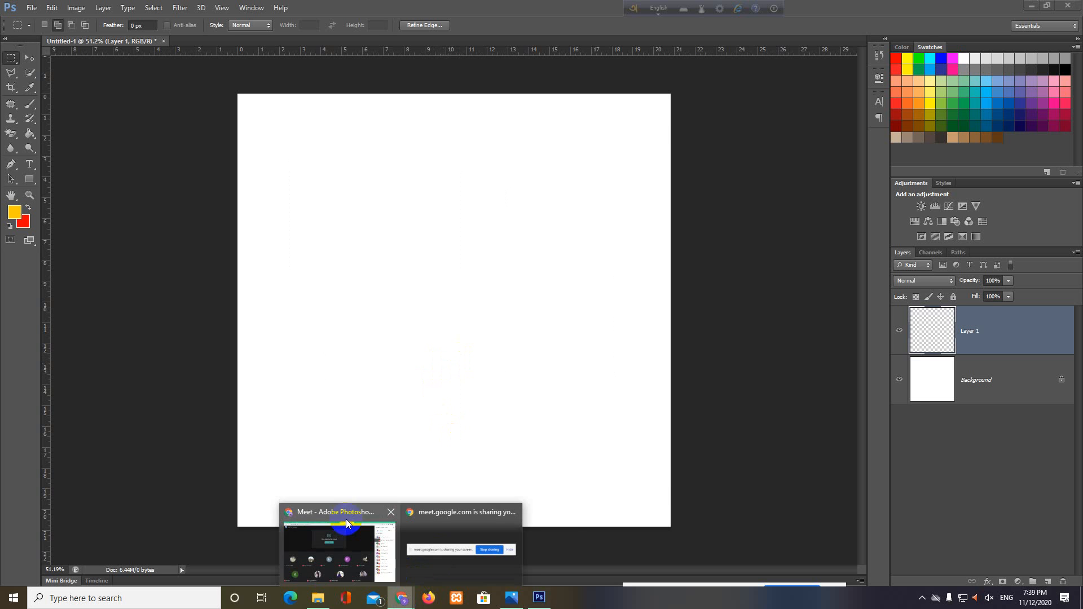
pyautogui.click(346, 519)
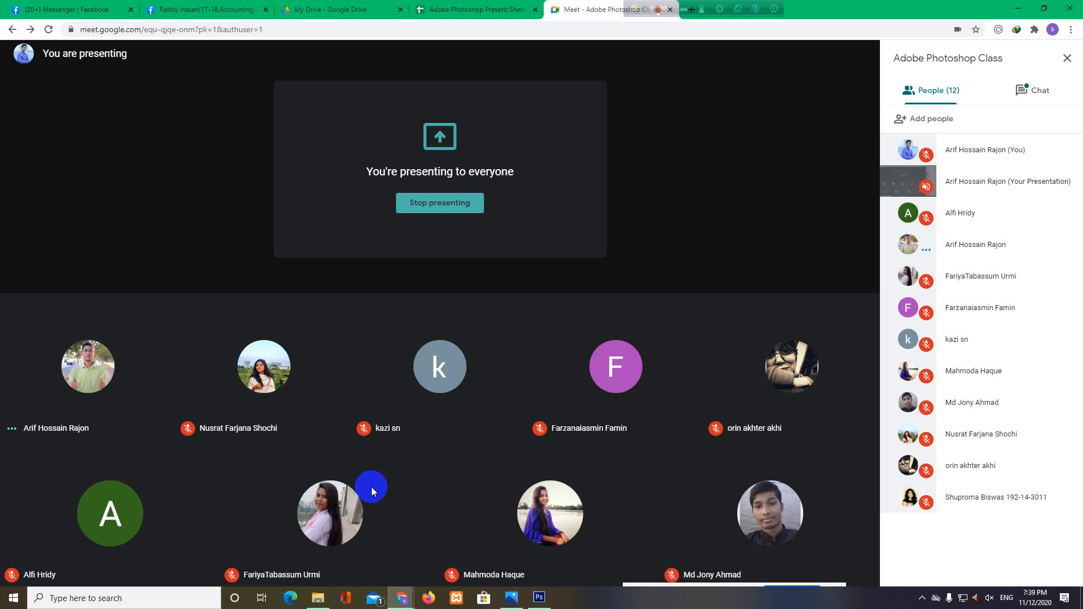
# Switch back to Photoshop, clear the old selection, and build a combined selection from overlapping rectangles across the canvas's upper and middle area.
pyautogui.click(539, 598)
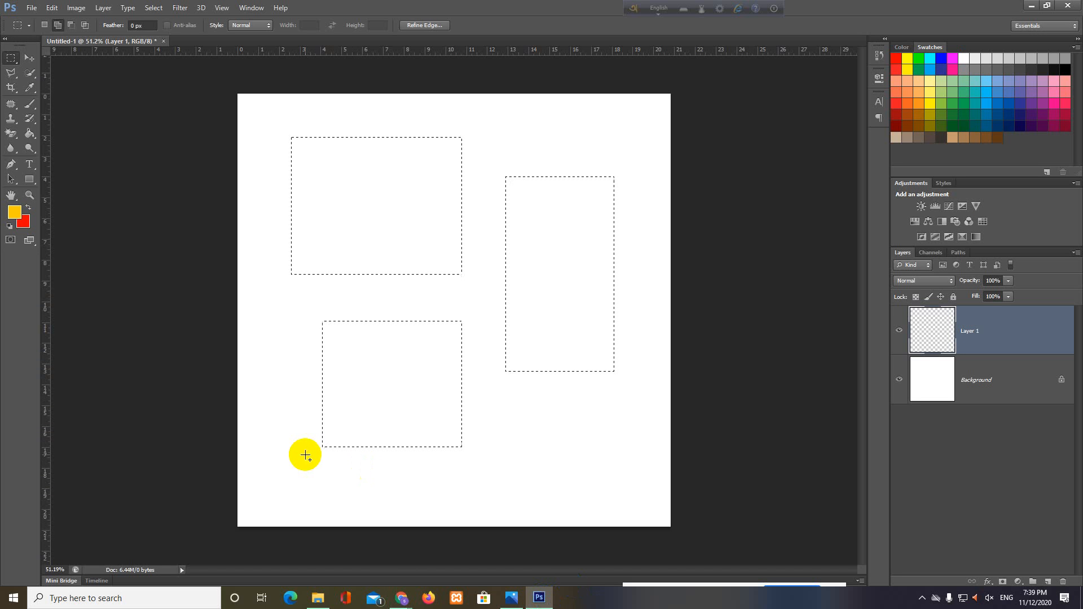
pyautogui.click(302, 454)
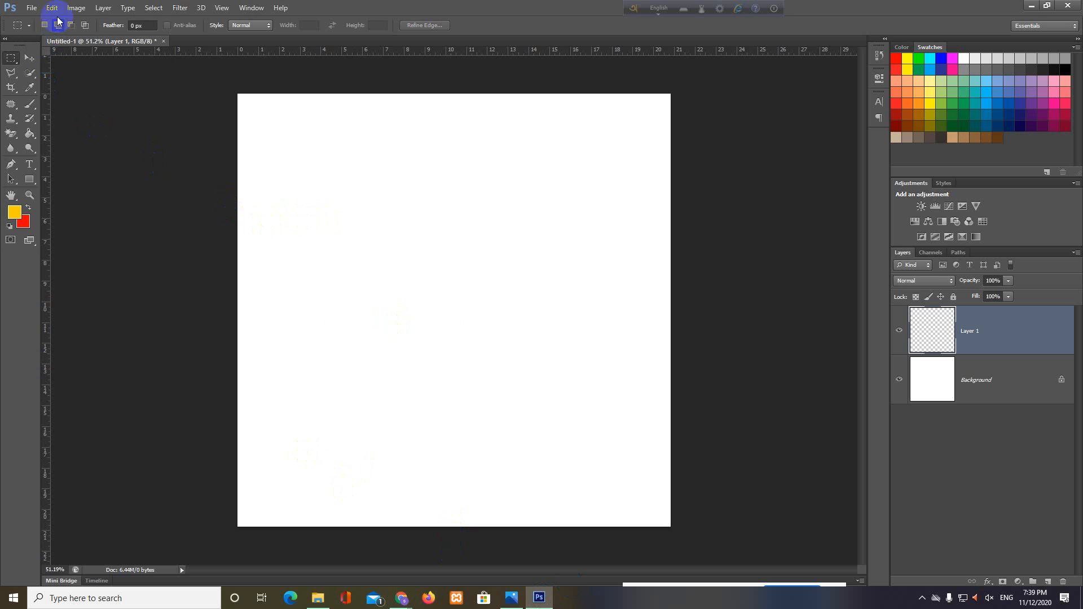
pyautogui.moveTo(285, 134); pyautogui.dragTo(538, 275)
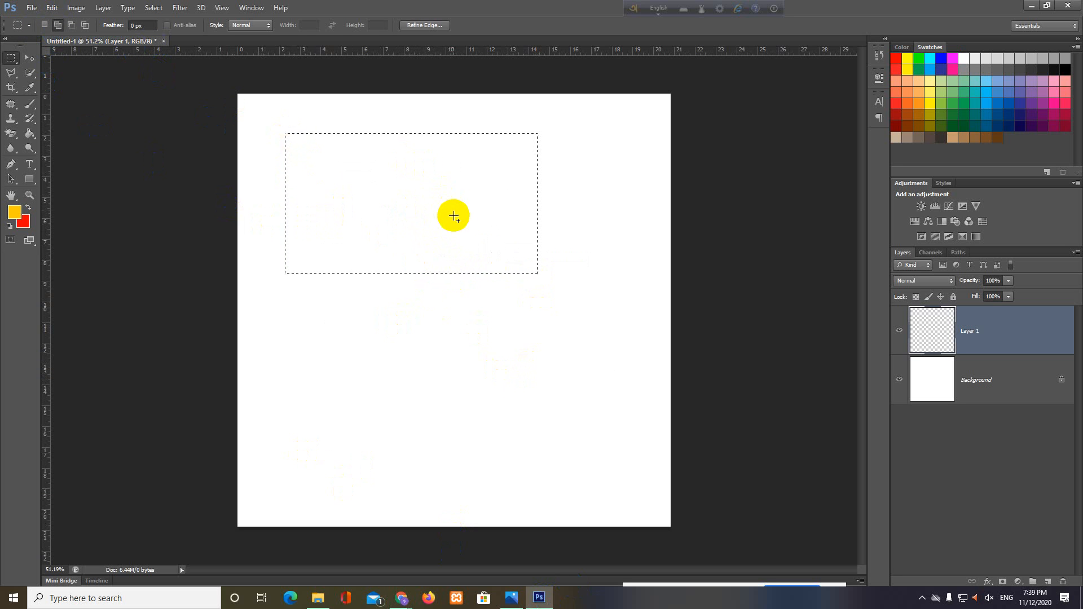
pyautogui.moveTo(421, 208); pyautogui.dragTo(636, 353)
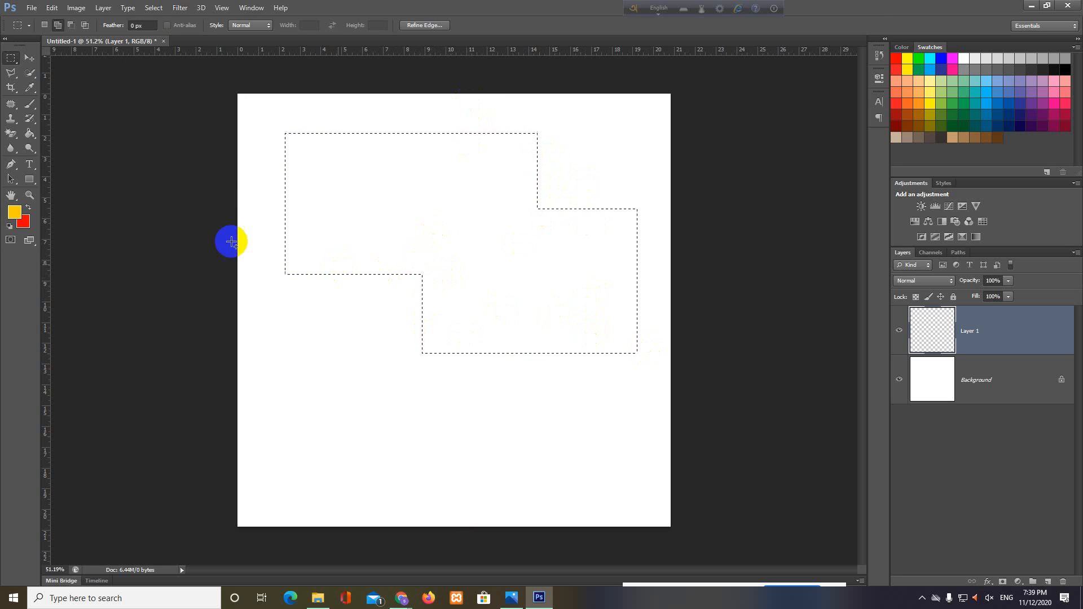
pyautogui.moveTo(252, 212)
pyautogui.mouseDown()
pyautogui.moveTo(288, 293)
pyautogui.moveTo(492, 403)
pyautogui.mouseUp()
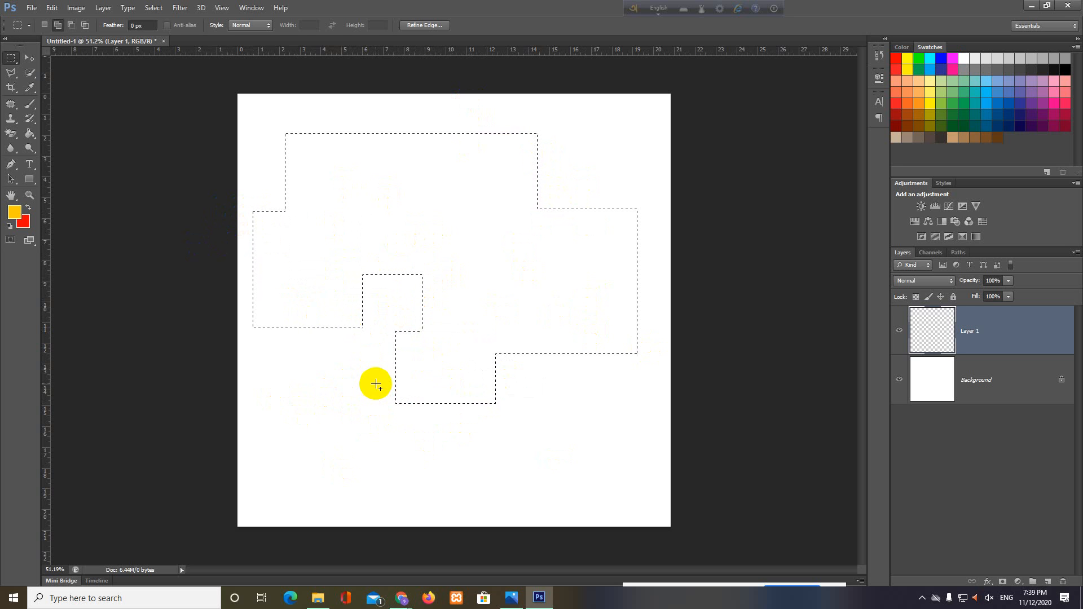
# With the Elliptical Marquee in Add to Selection mode, extend the selection with one ellipse over its inner notch and another at its lower right.
pyautogui.rightClick(11, 57)
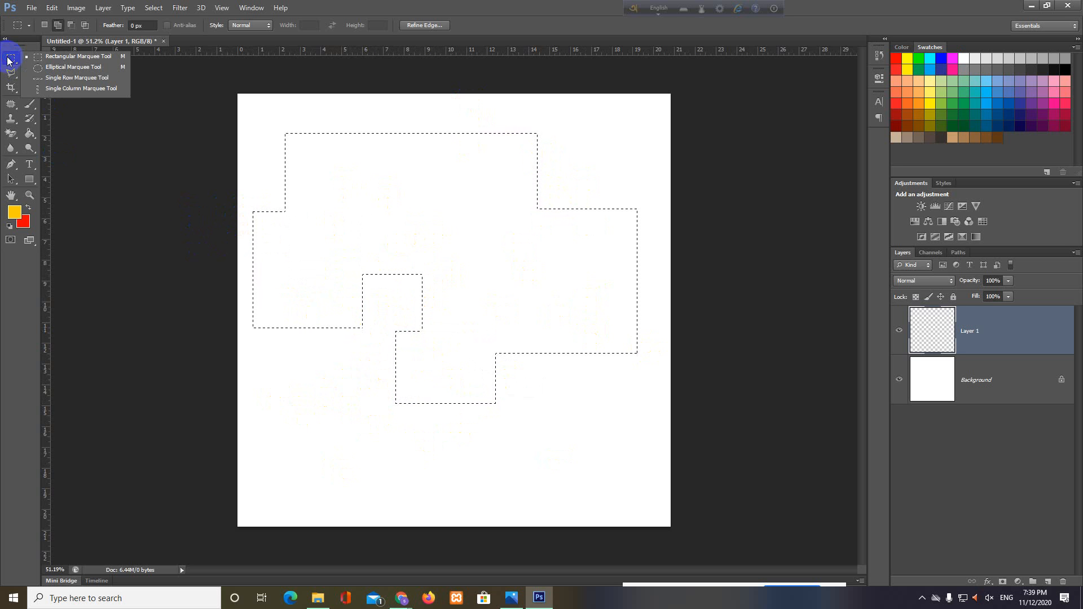
pyautogui.click(65, 67)
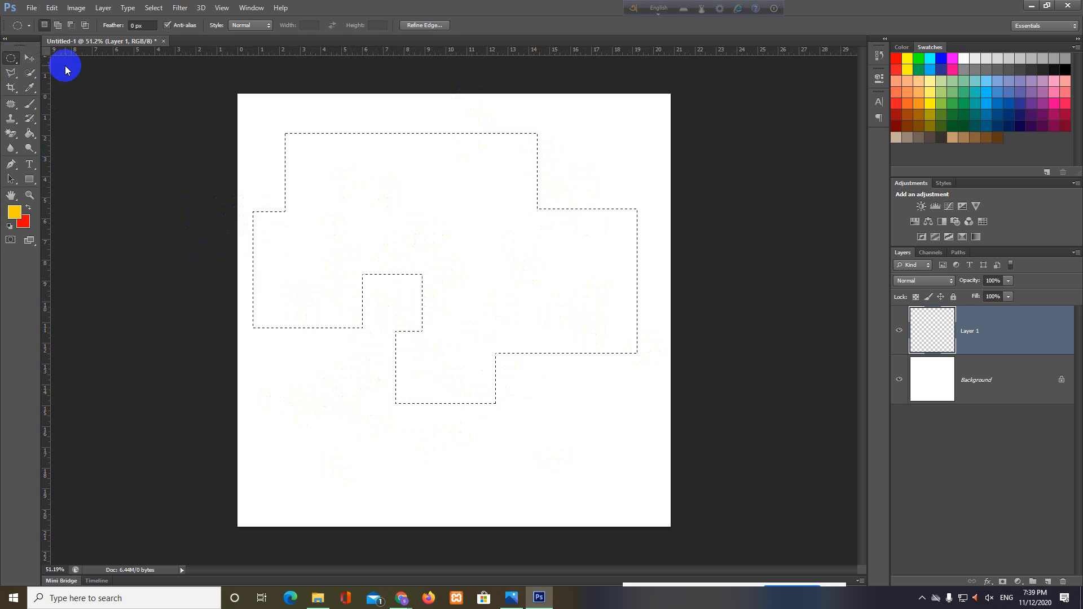
pyautogui.click(59, 26)
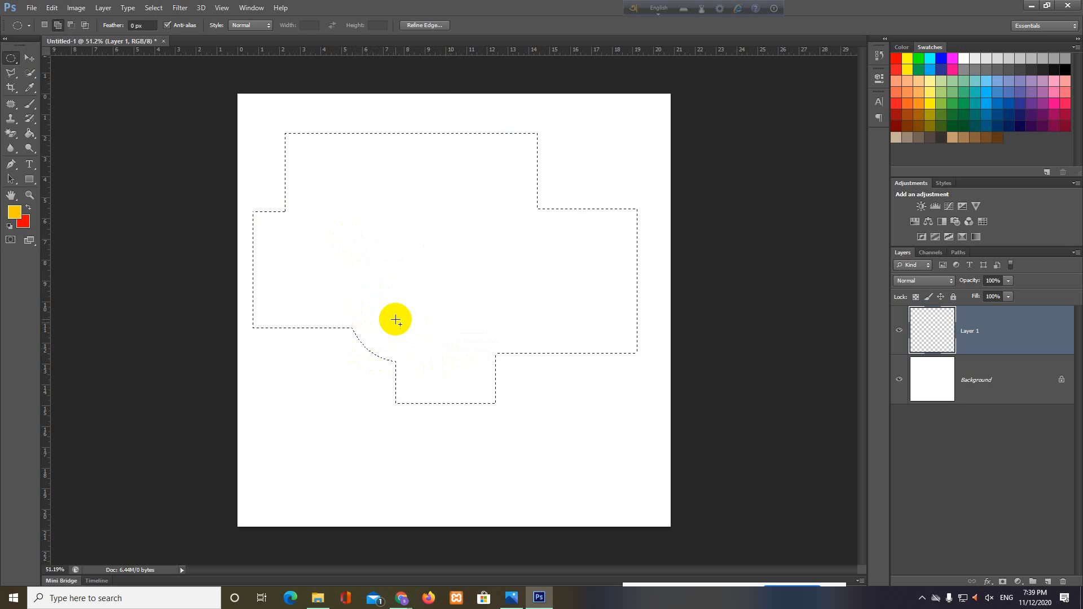
pyautogui.moveTo(649, 481); pyautogui.dragTo(468, 339)
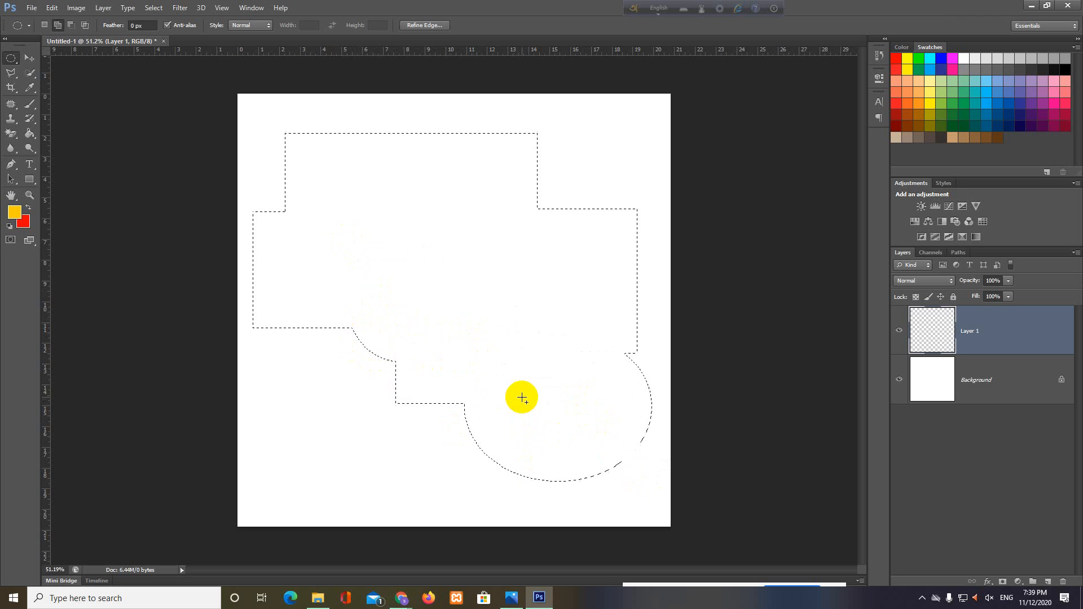
# Subtract an ellipse from the middle of the selection and fill the remaining area with the orange-yellow foreground color.
pyautogui.click(48, 25)
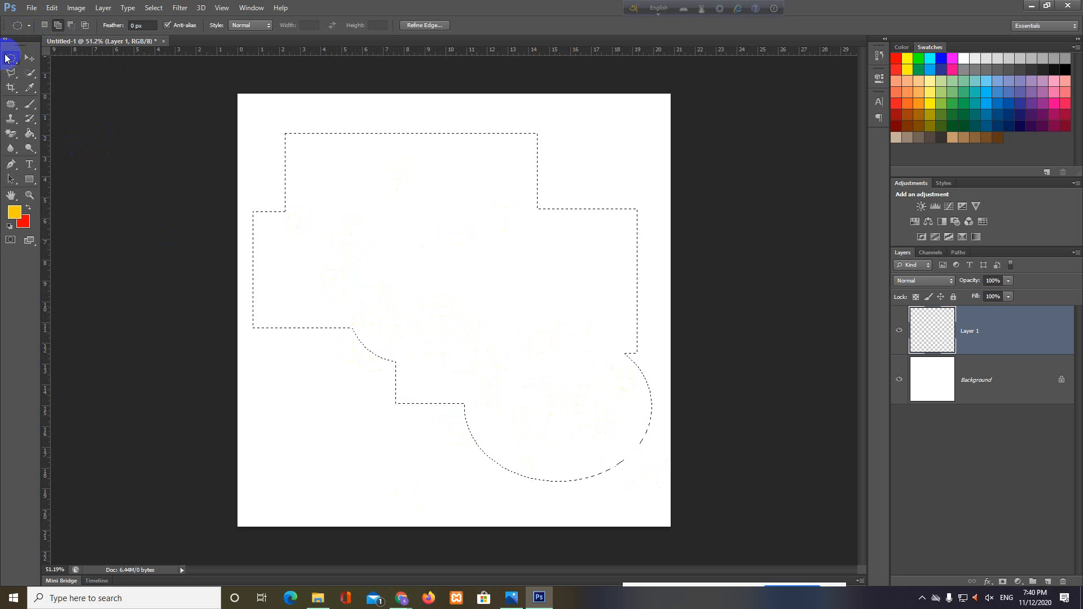
pyautogui.click(71, 26)
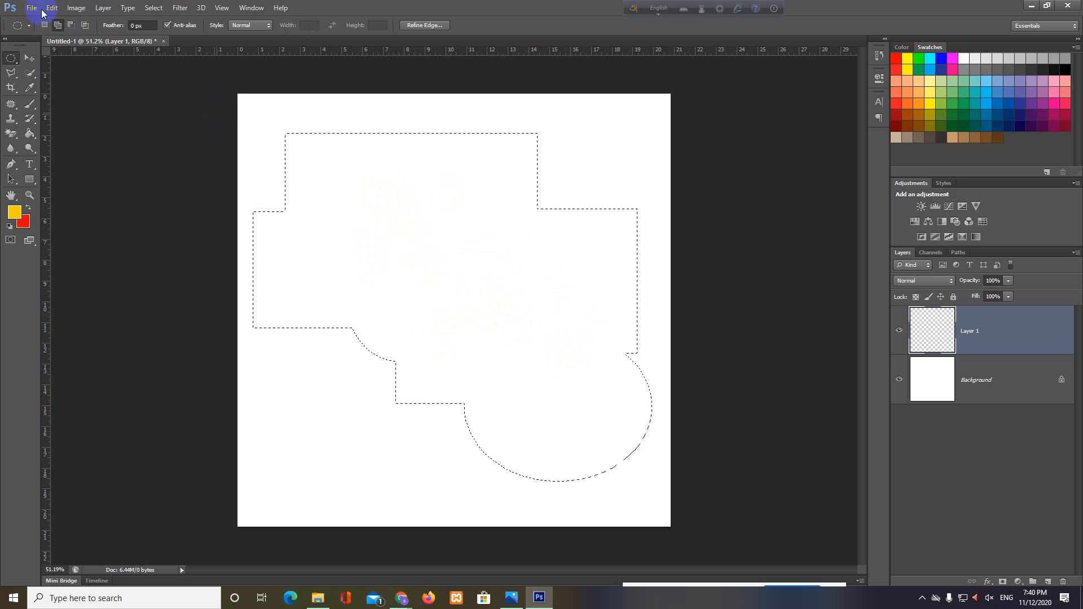
pyautogui.click(75, 26)
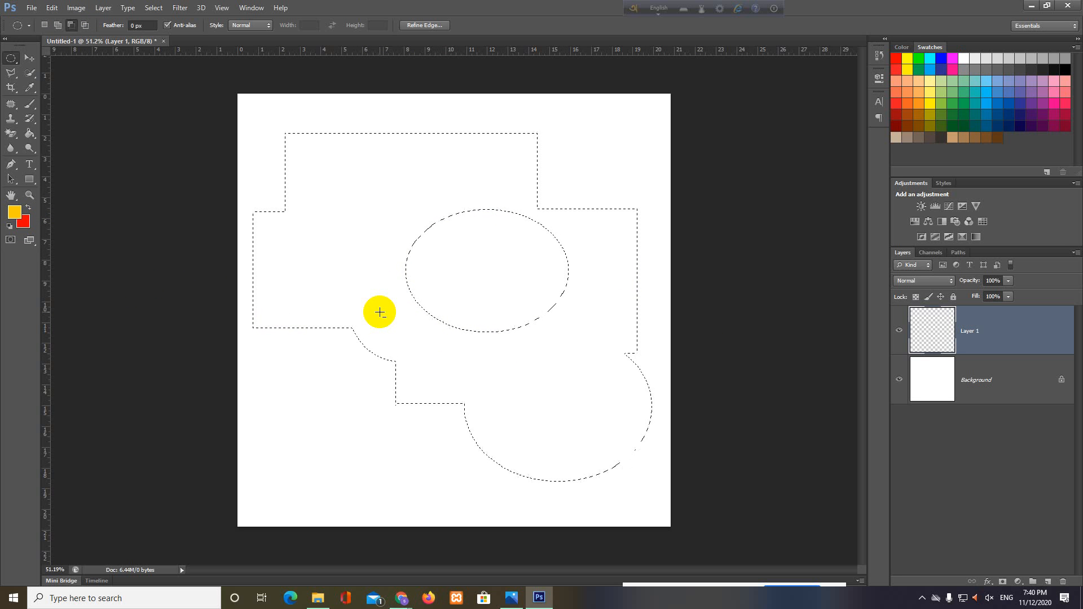
pyautogui.hotkey('alt', 'BackSpace')
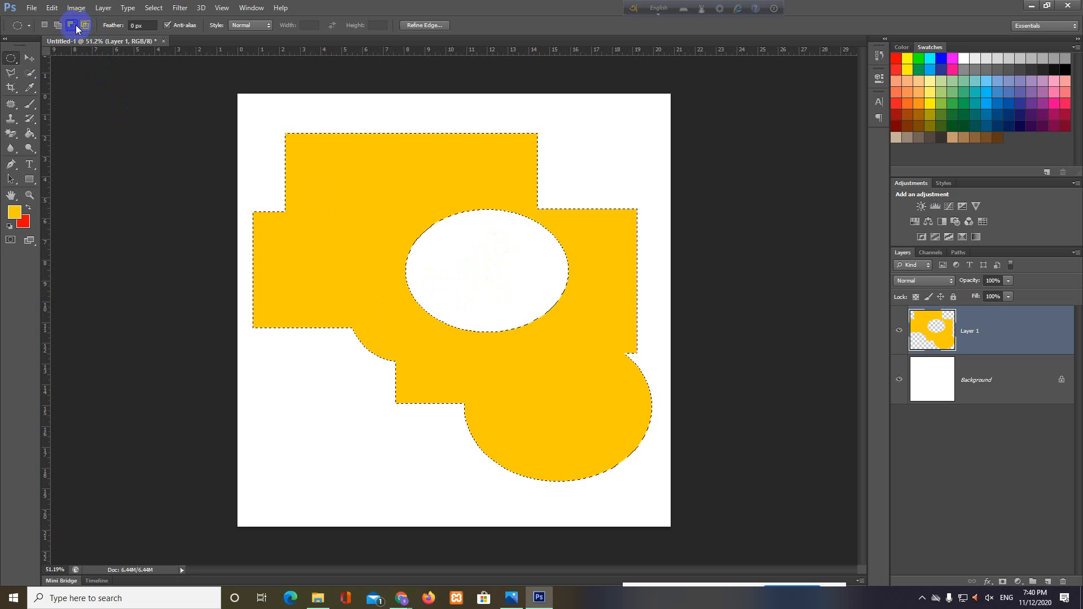
# Subtract a second ellipse overlapping the hole's left side and fill the remaining selection with the red background color.
pyautogui.moveTo(343, 211); pyautogui.dragTo(445, 289)
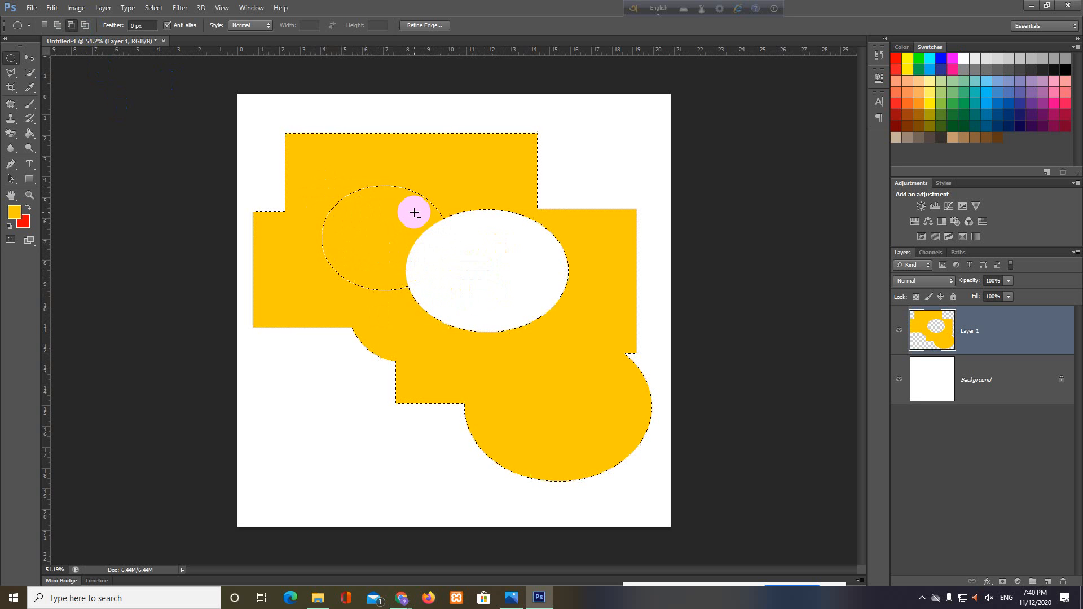
pyautogui.hotkey('ctrl', 'BackSpace')
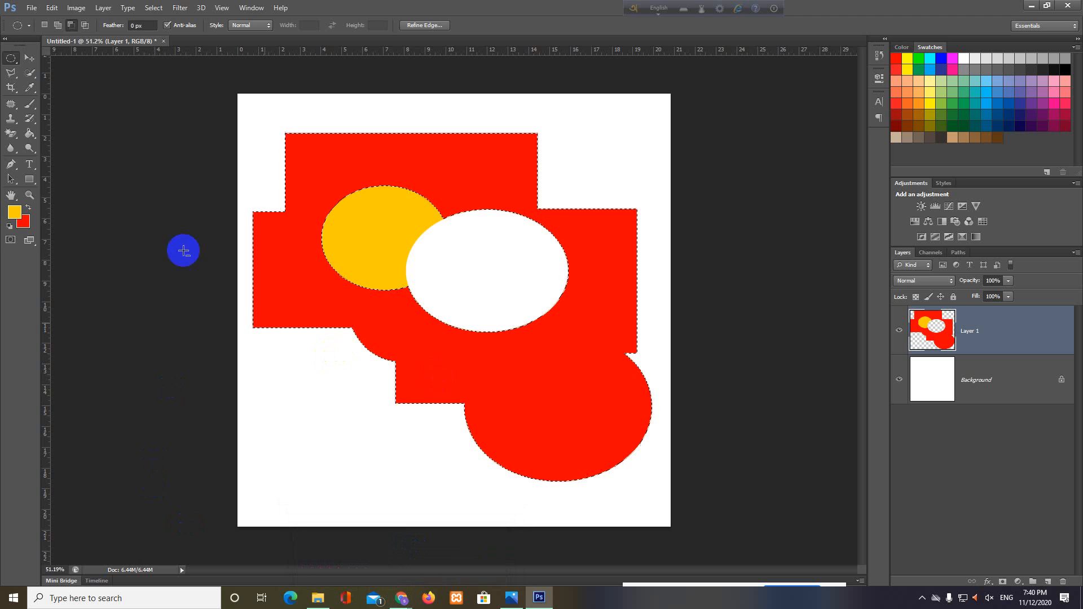
# Set the marquee to Intersect with Selection, clear the selection, and replace the painted layer with a new empty layer.
pyautogui.click(84, 25)
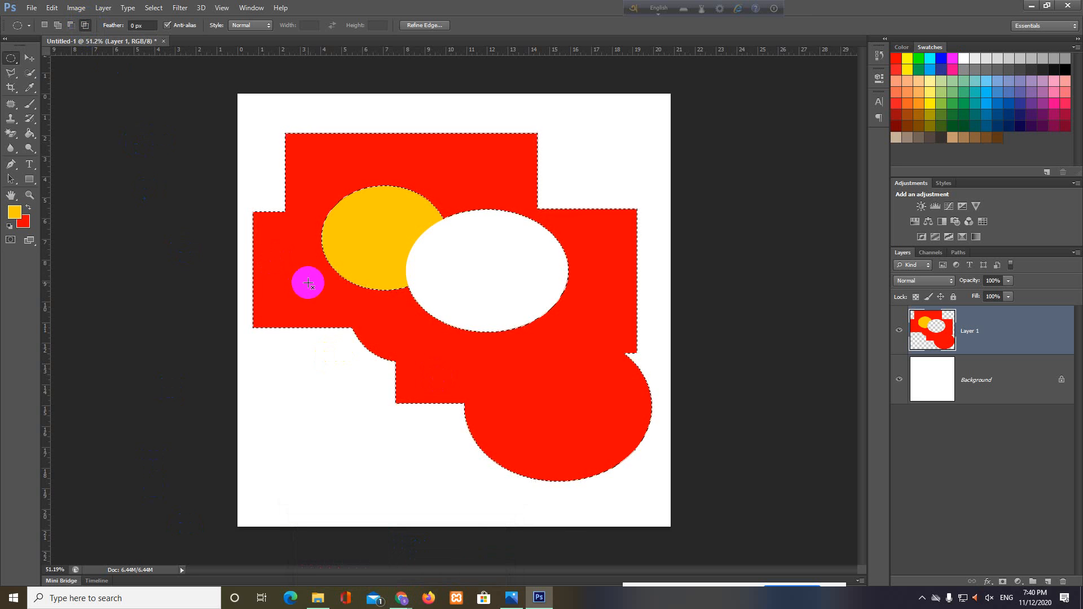
pyautogui.click(340, 286)
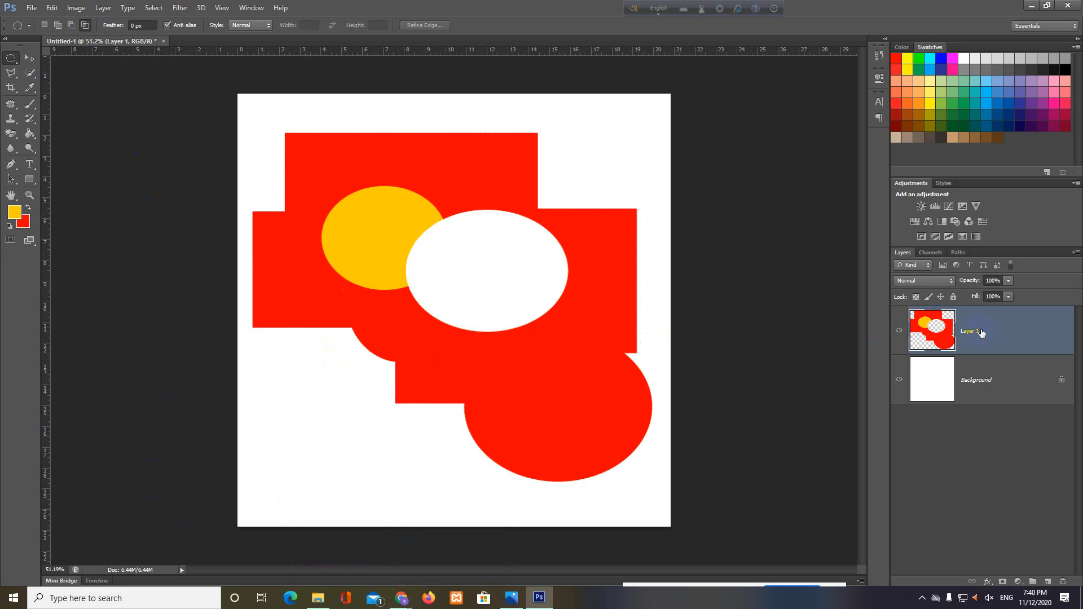
pyautogui.press('Delete')
pyautogui.click(1048, 581)
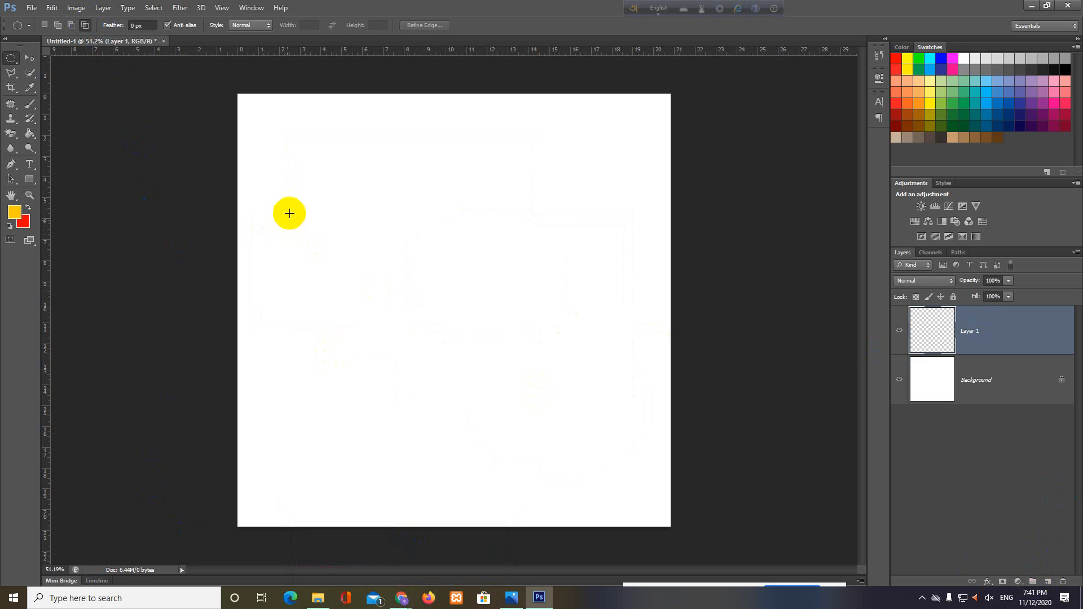
# Select an ellipse in the canvas's upper left and intersect it with a second one, about 10 by 8.3 in, overlapping its right side.
pyautogui.moveTo(286, 140); pyautogui.dragTo(486, 301)
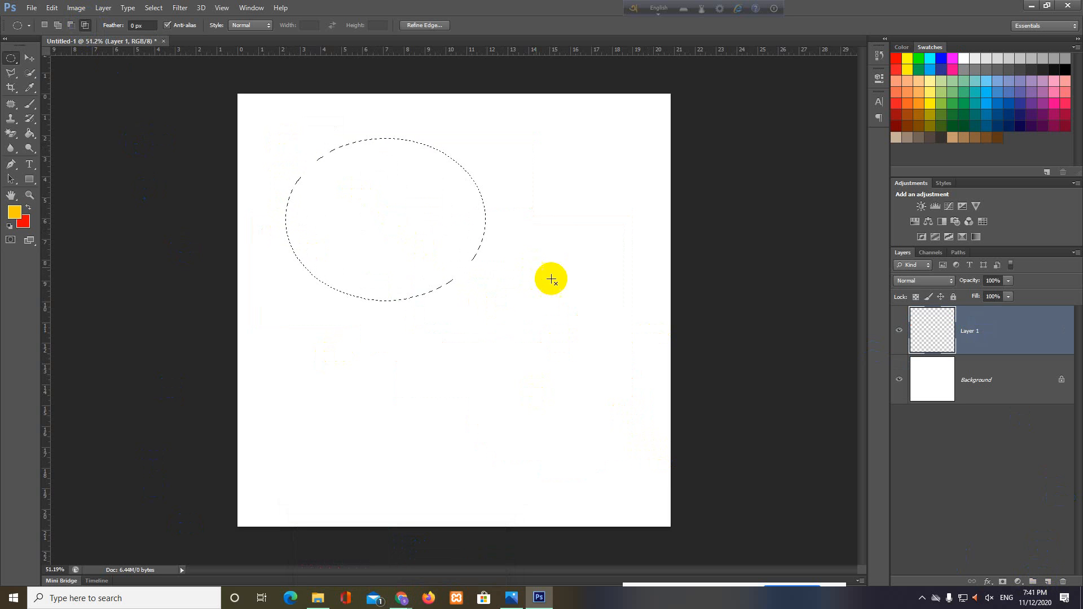
pyautogui.moveTo(588, 310); pyautogui.dragTo(382, 138)
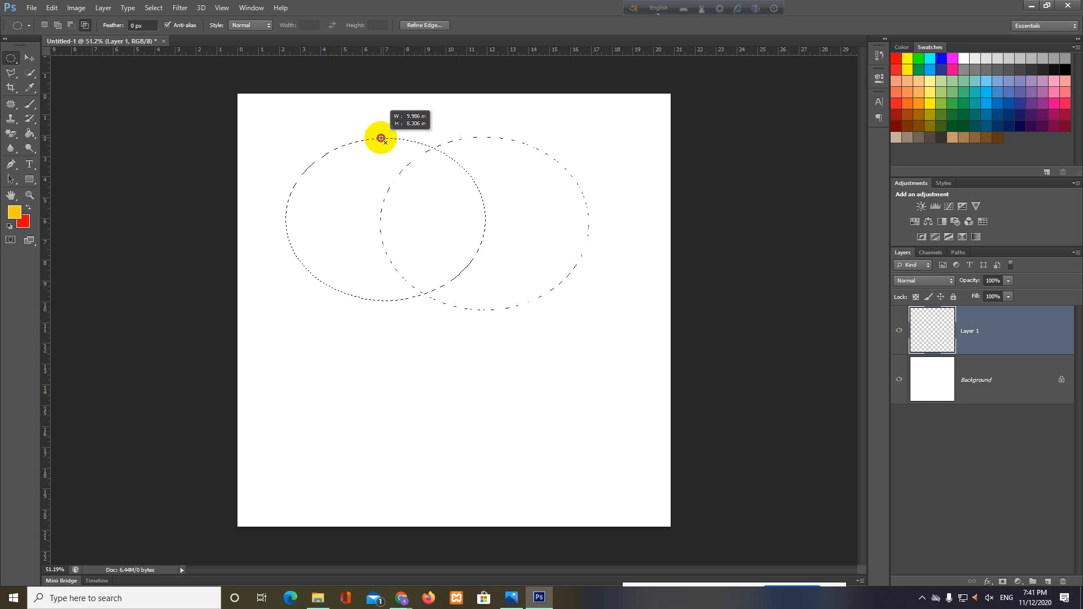
pyautogui.moveTo(381, 138); pyautogui.dragTo(382, 138)
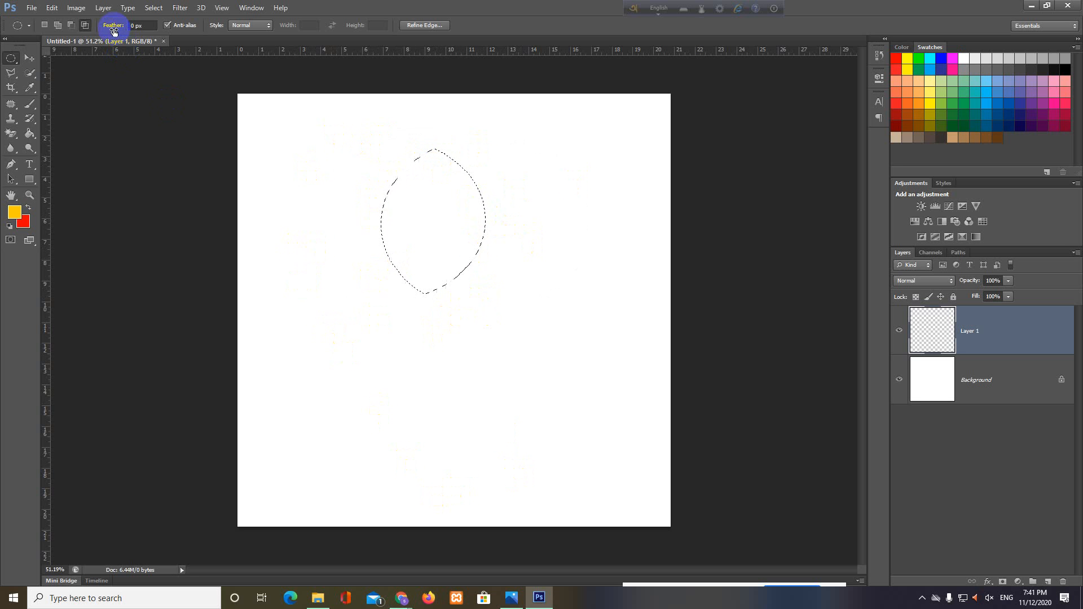
# Examine the tools in the Marquee and Lasso groups and return to the Elliptical Marquee tool.
pyautogui.rightClick(10, 59)
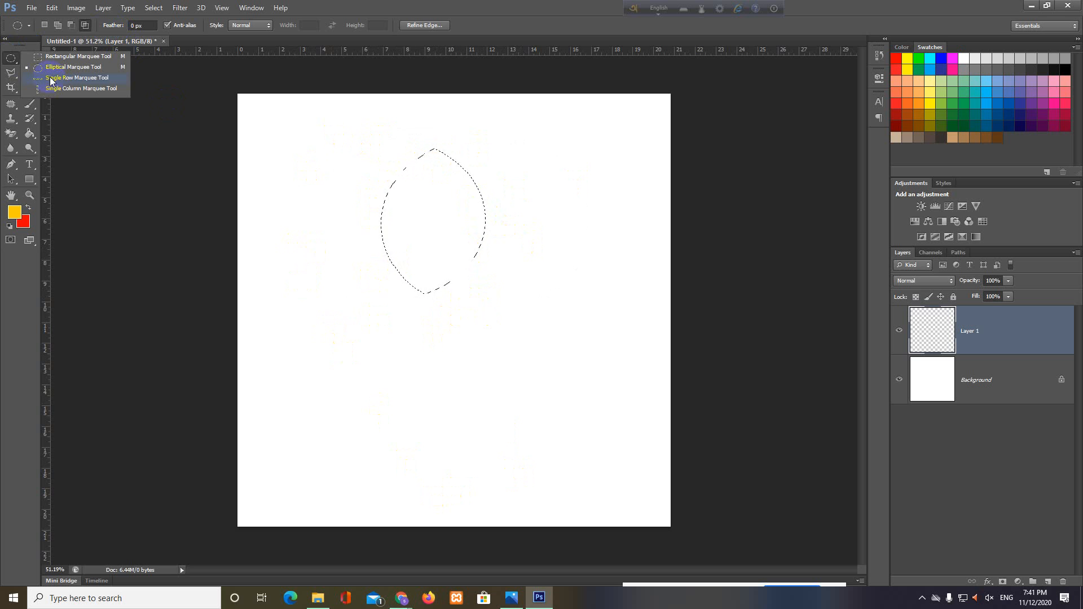
pyautogui.click(6, 76)
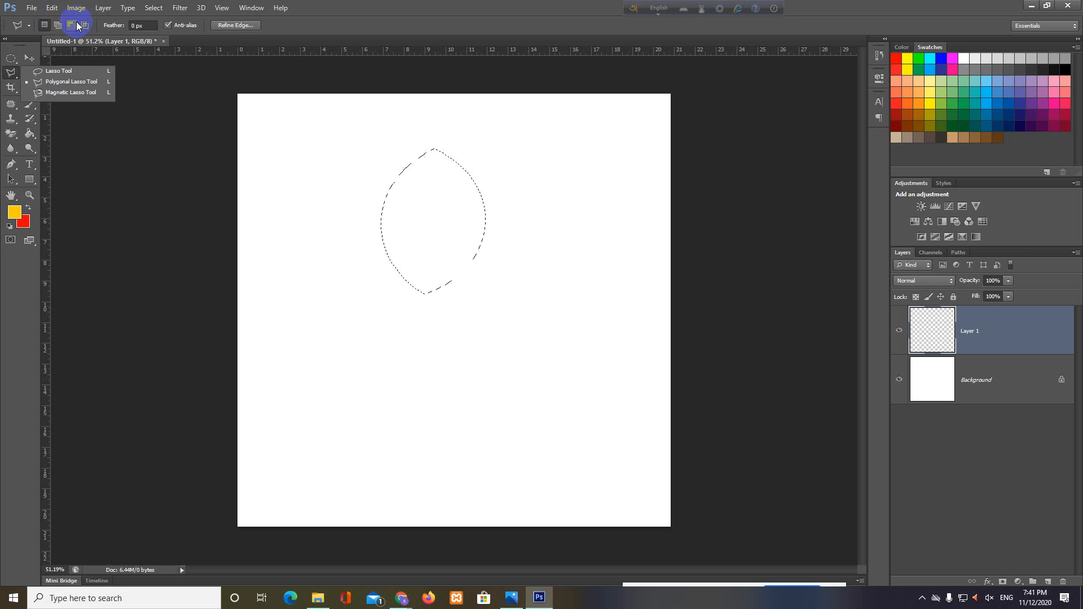
pyautogui.click(12, 59)
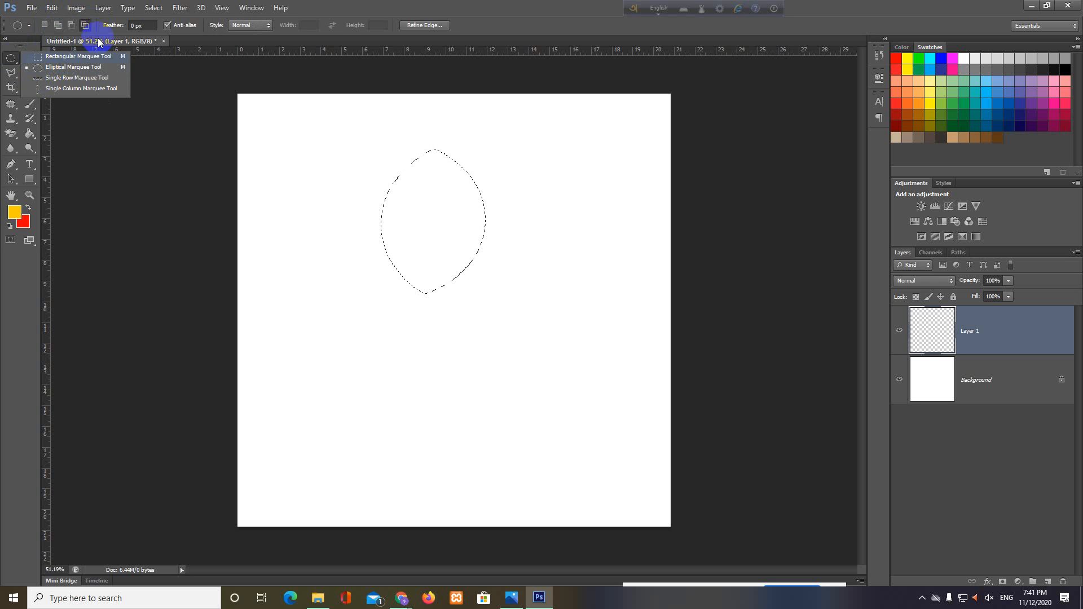
pyautogui.click(51, 67)
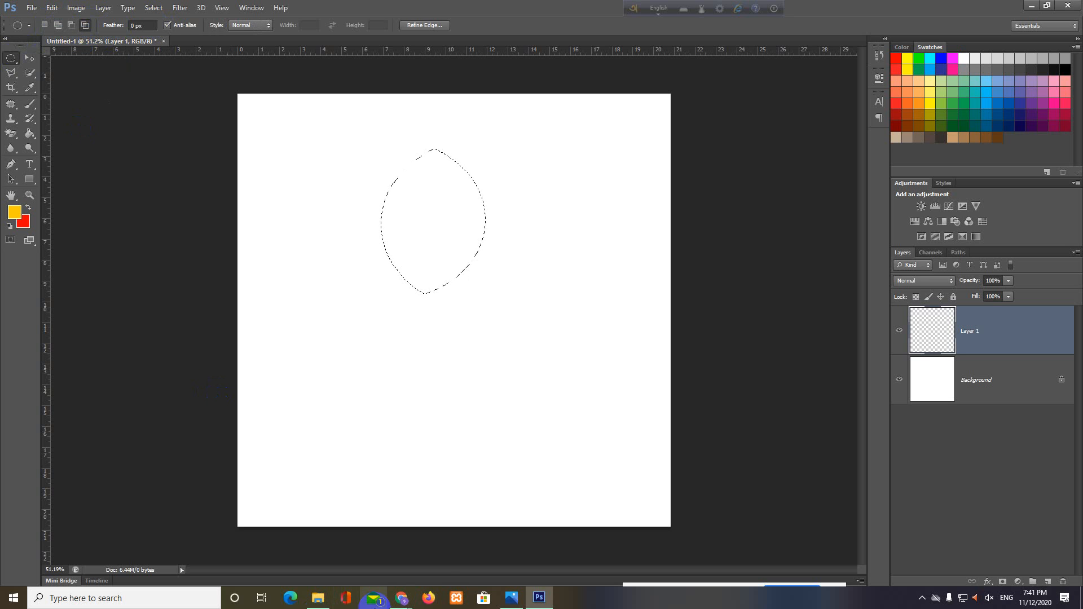
# Clear the lens-shaped selection and draw a circular selection about 6 in wide in the upper middle of the canvas.
pyautogui.click(434, 577)
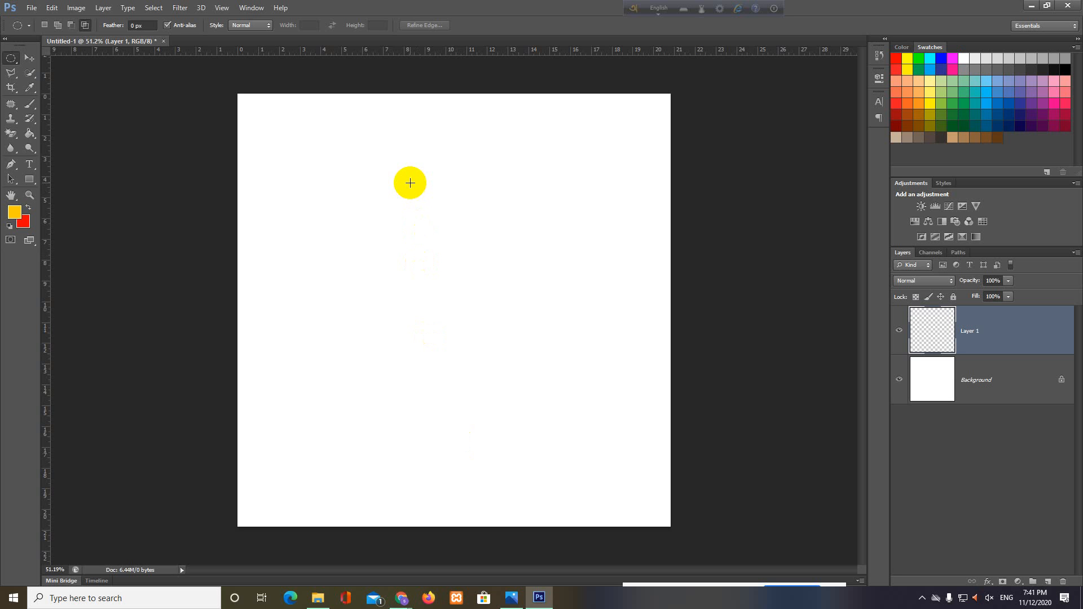
pyautogui.moveTo(409, 174); pyautogui.dragTo(493, 275)
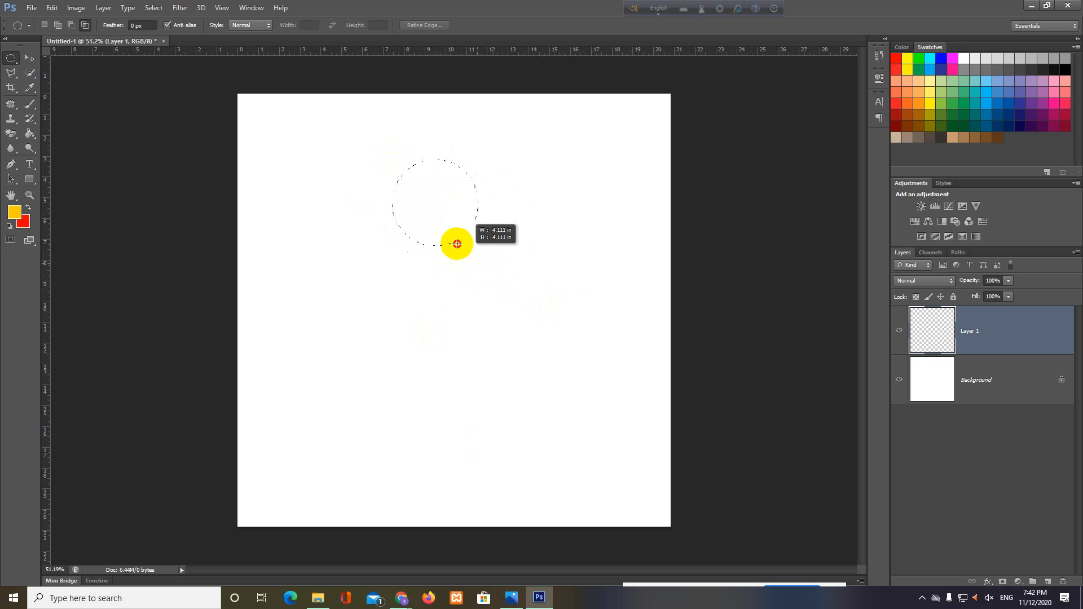
pyautogui.moveTo(439, 228); pyautogui.dragTo(452, 246)
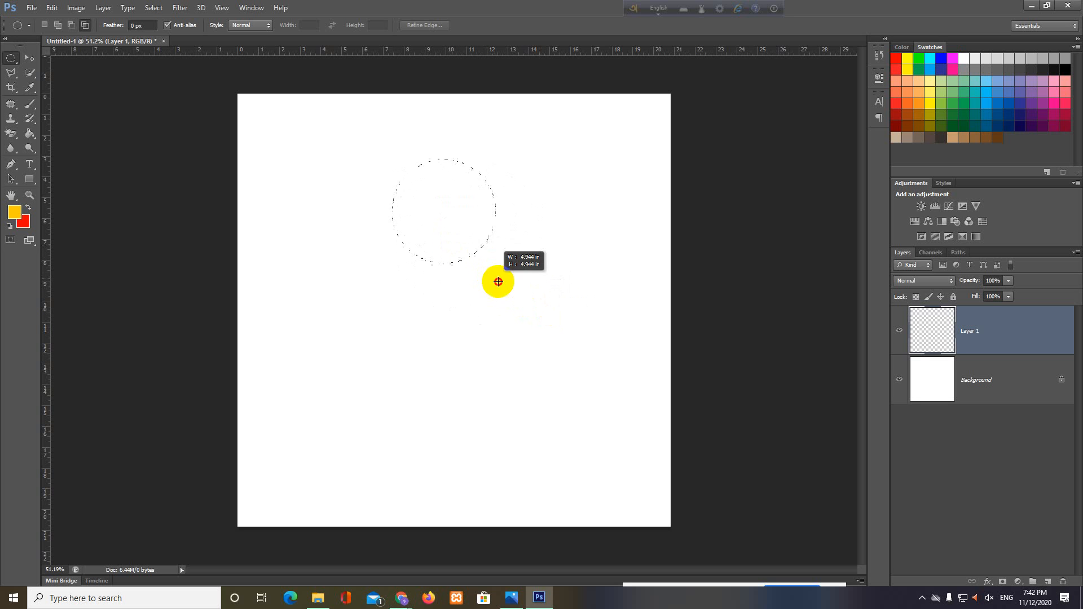
pyautogui.moveTo(499, 282); pyautogui.dragTo(518, 298)
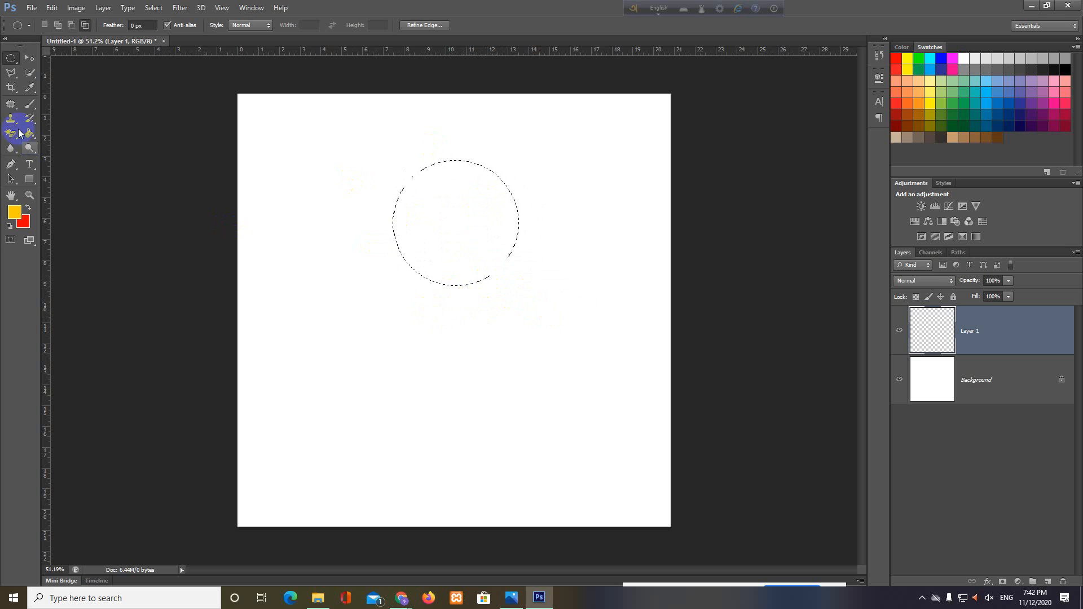
# Set the marquee to New Selection, change the foreground color to yellow fff000, and fill the circular selection with it.
pyautogui.click(44, 26)
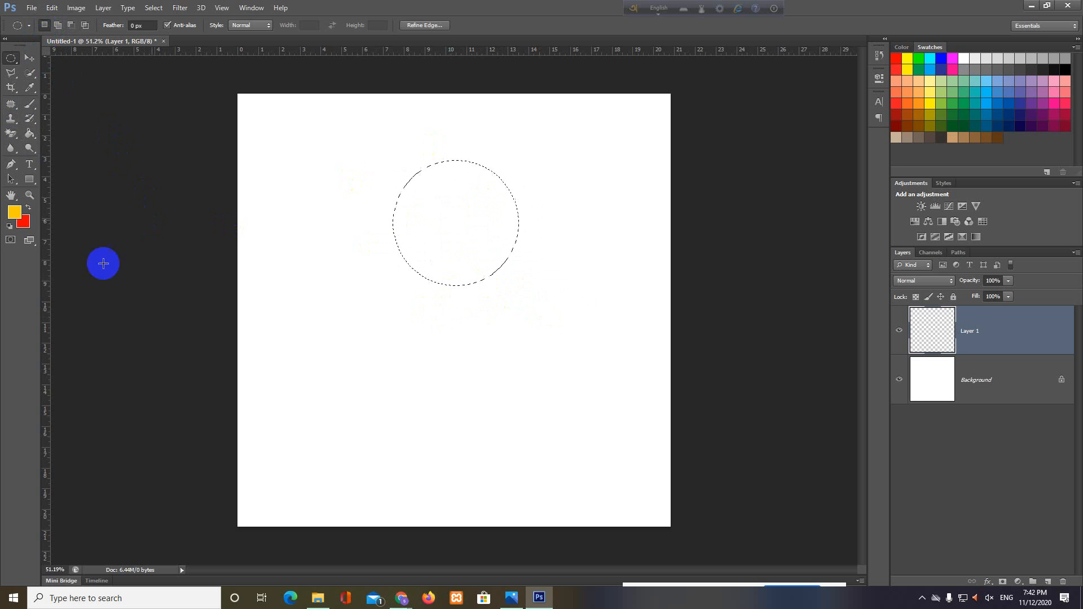
pyautogui.click(15, 212)
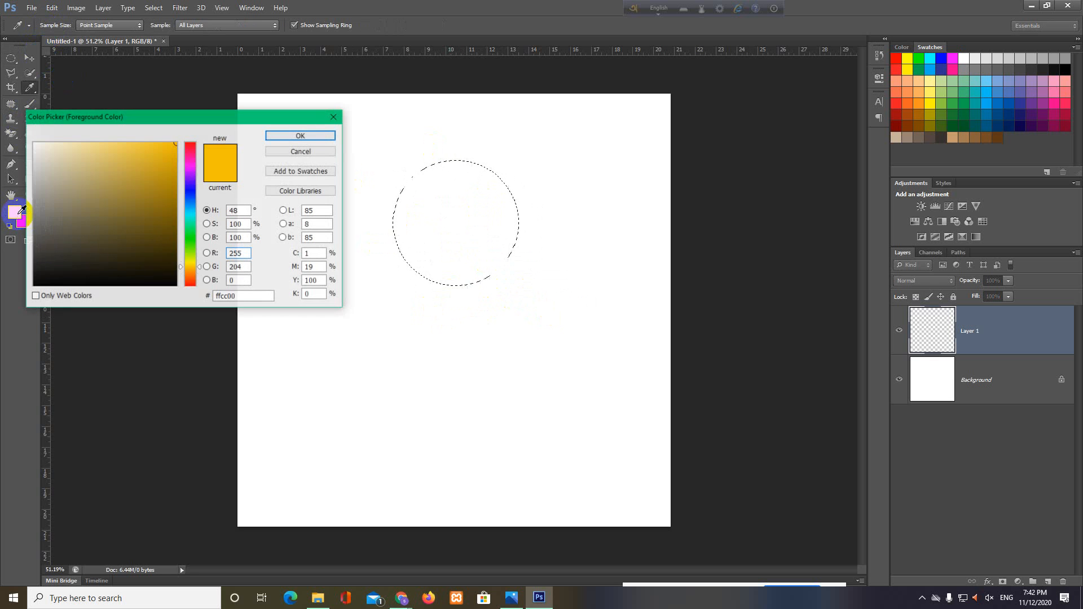
pyautogui.click(198, 264)
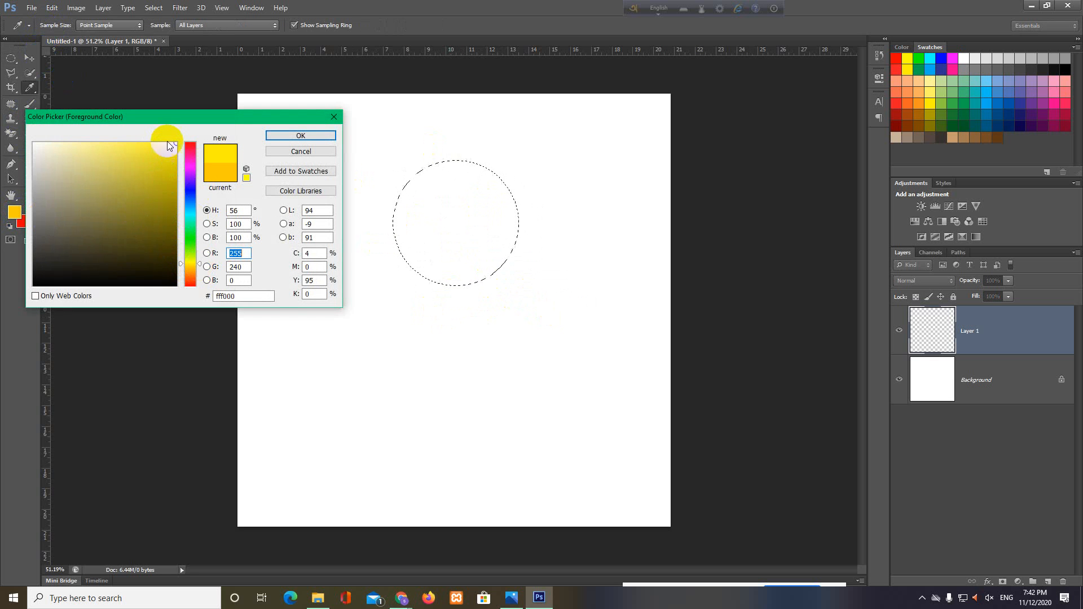
pyautogui.click(311, 135)
pyautogui.press('m')
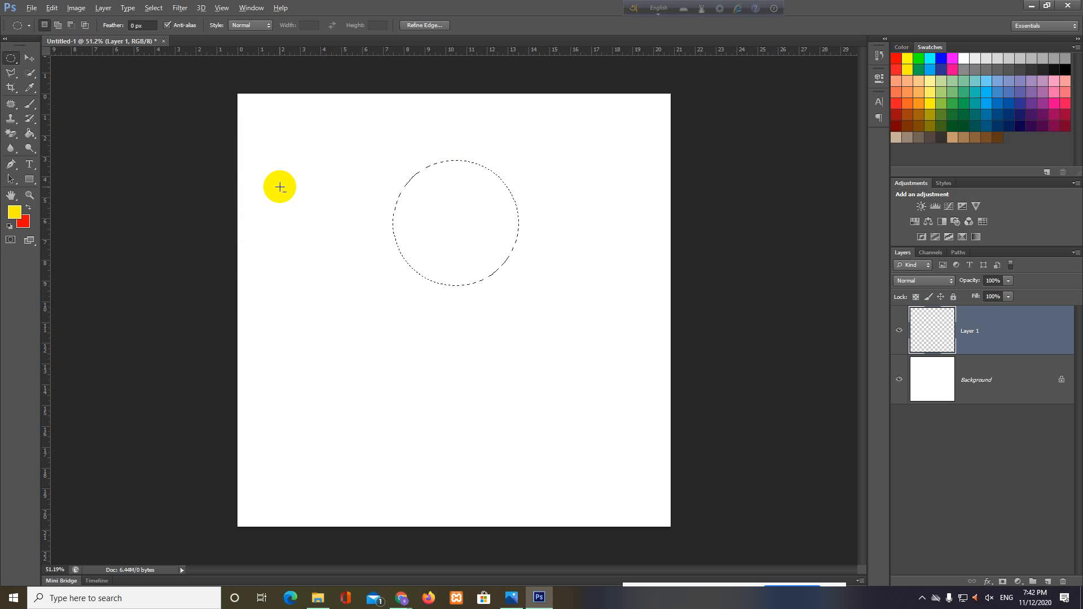
pyautogui.hotkey('alt', 'BackSpace')
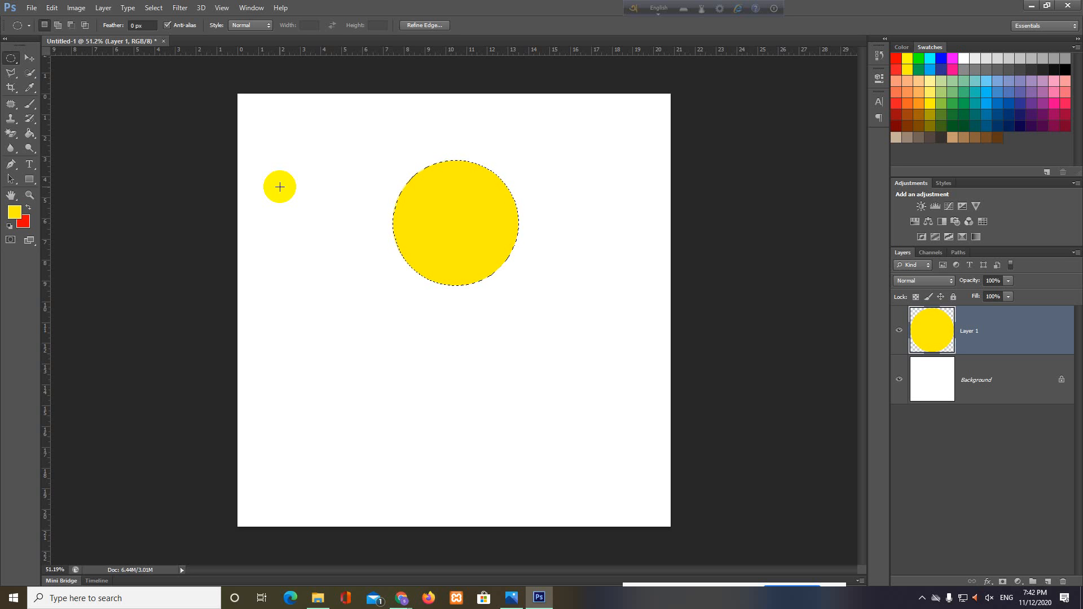
# Change the foreground color to orange ffa200 and refill the circular selection with it.
pyautogui.click(15, 214)
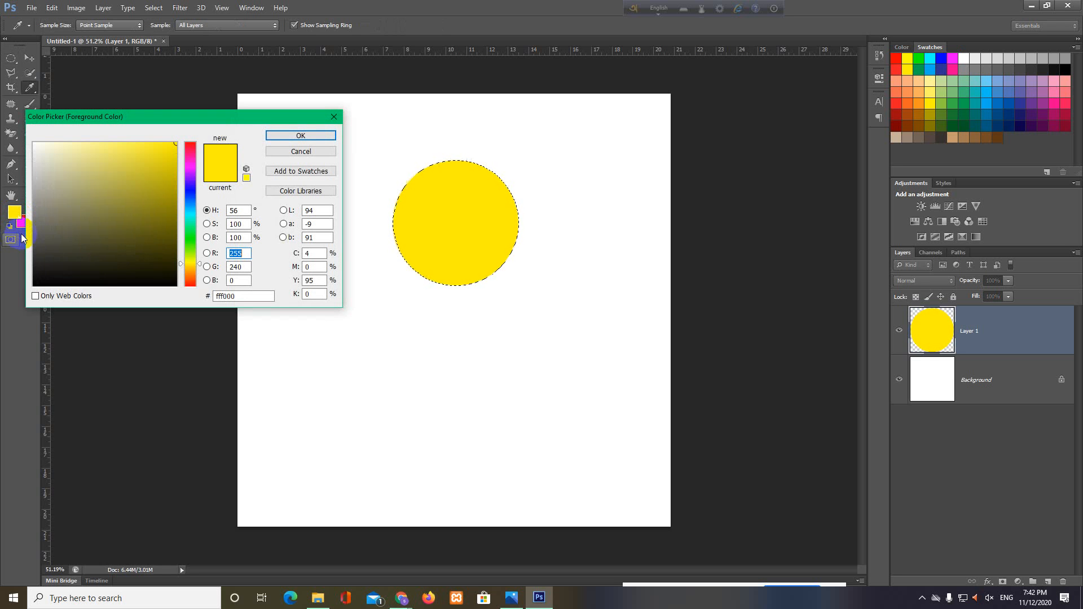
pyautogui.moveTo(181, 264); pyautogui.dragTo(181, 273)
pyautogui.click(287, 136)
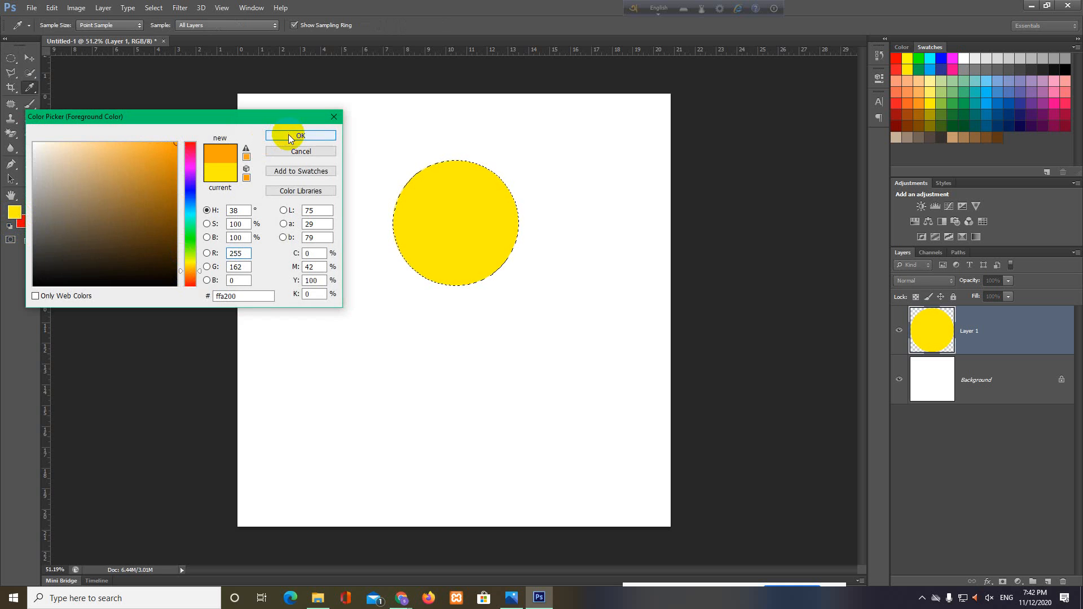
pyautogui.hotkey('alt', 'BackSpace')
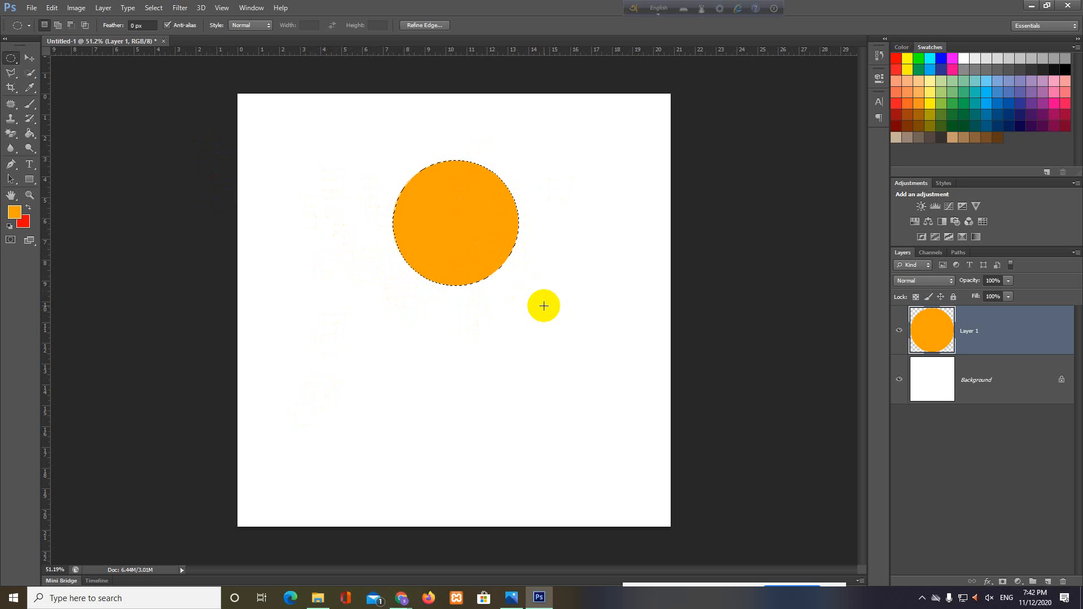
# Set the marquee feather to 30 px and clear the circular selection, trying out an ellipse selection below the circle.
pyautogui.click(154, 24)
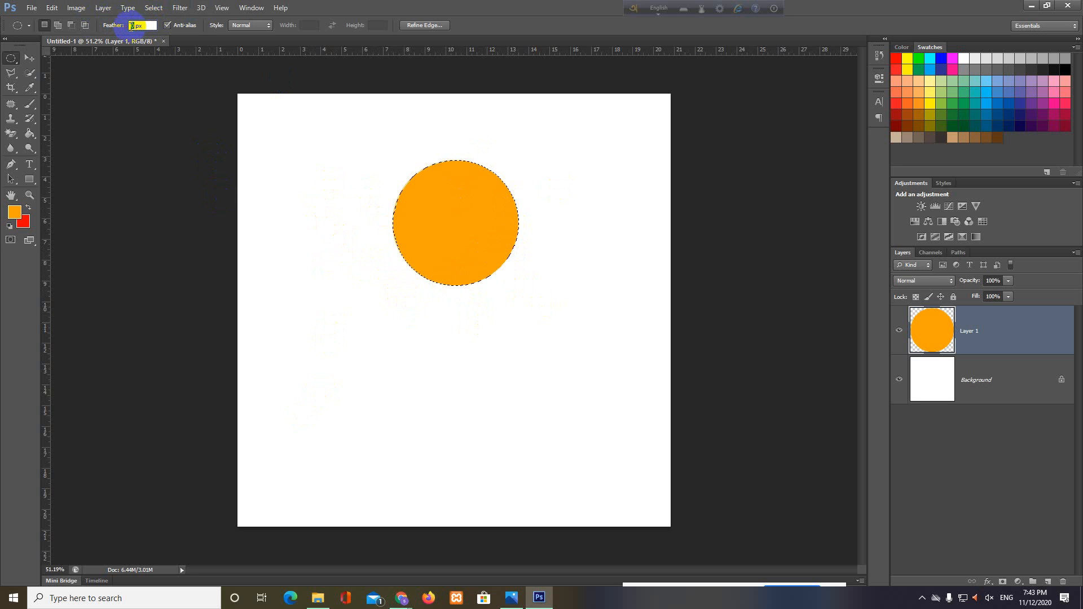
pyautogui.write('30')
pyautogui.click(444, 192)
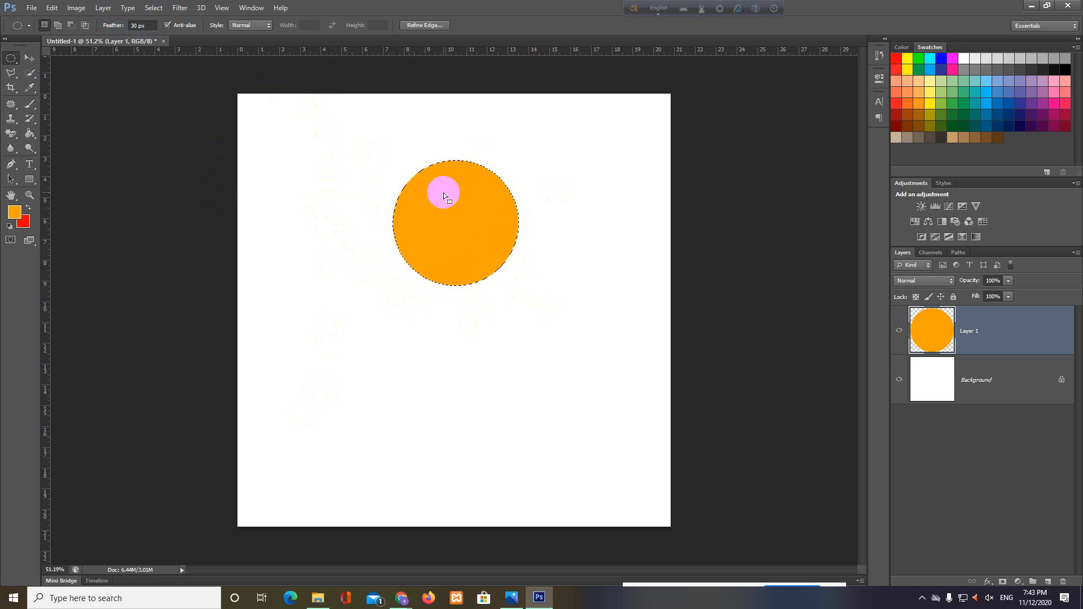
pyautogui.click(436, 212)
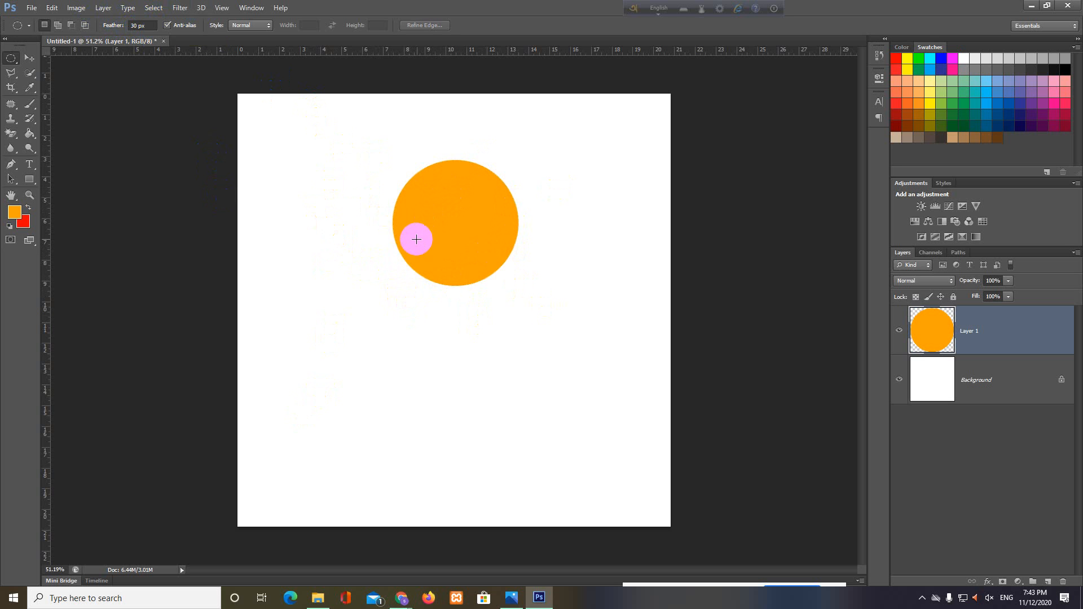
pyautogui.moveTo(295, 278); pyautogui.dragTo(457, 412)
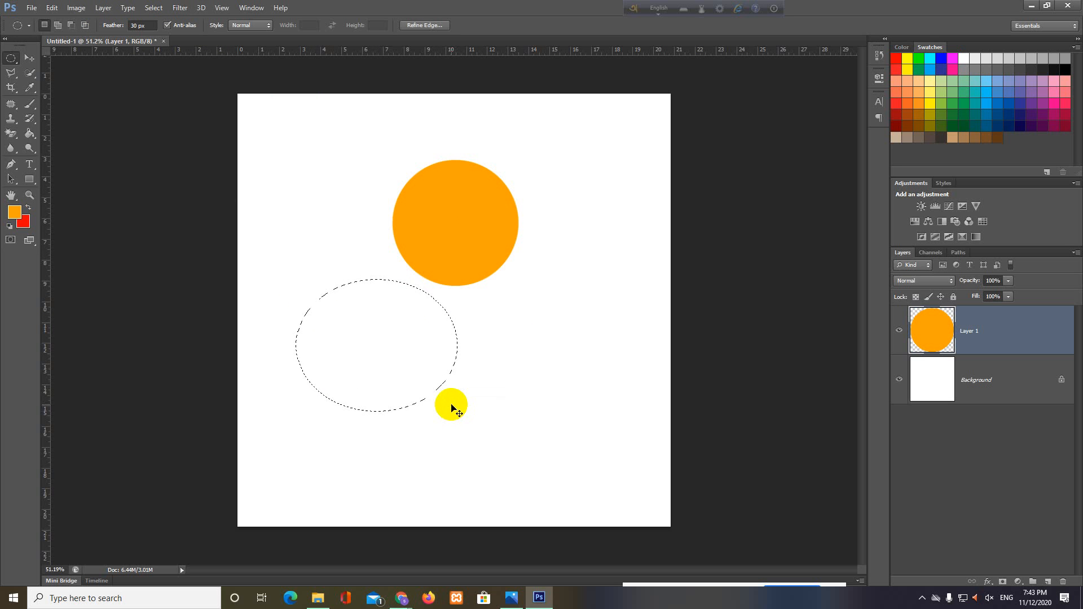
pyautogui.click(420, 388)
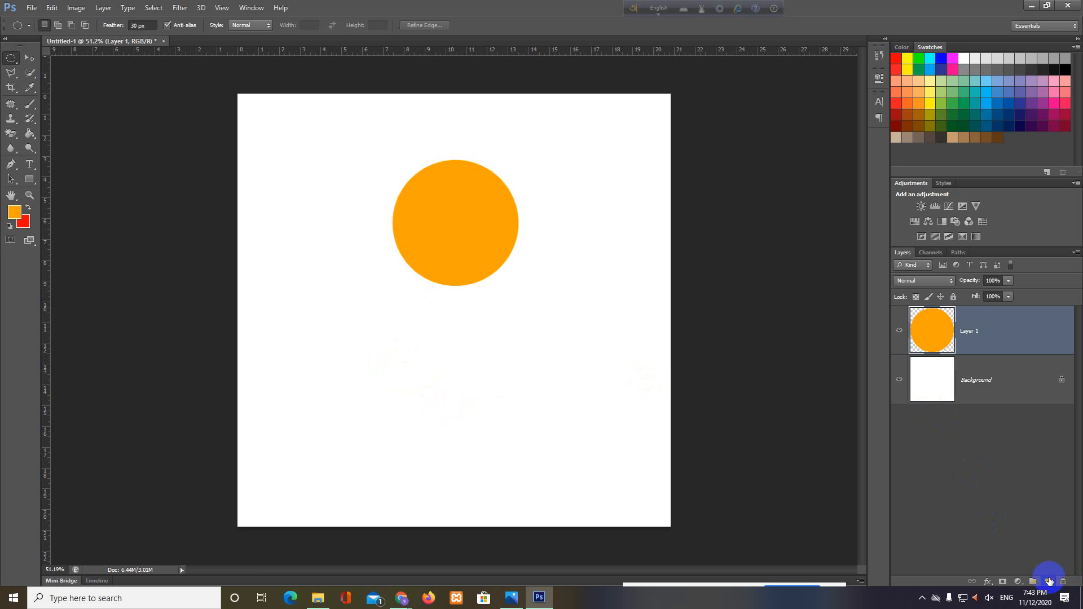
# Add a new layer, fill a feathered circular selection about 5.5 in wide in the canvas's lower middle with orange, and deselect it.
pyautogui.click(1048, 582)
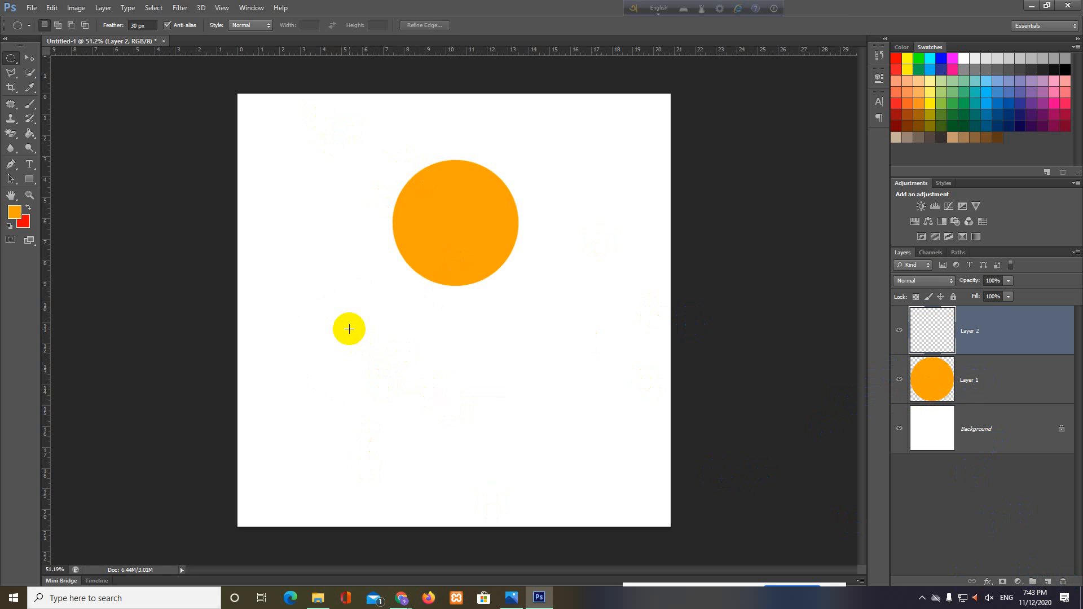
pyautogui.moveTo(349, 329); pyautogui.dragTo(513, 440)
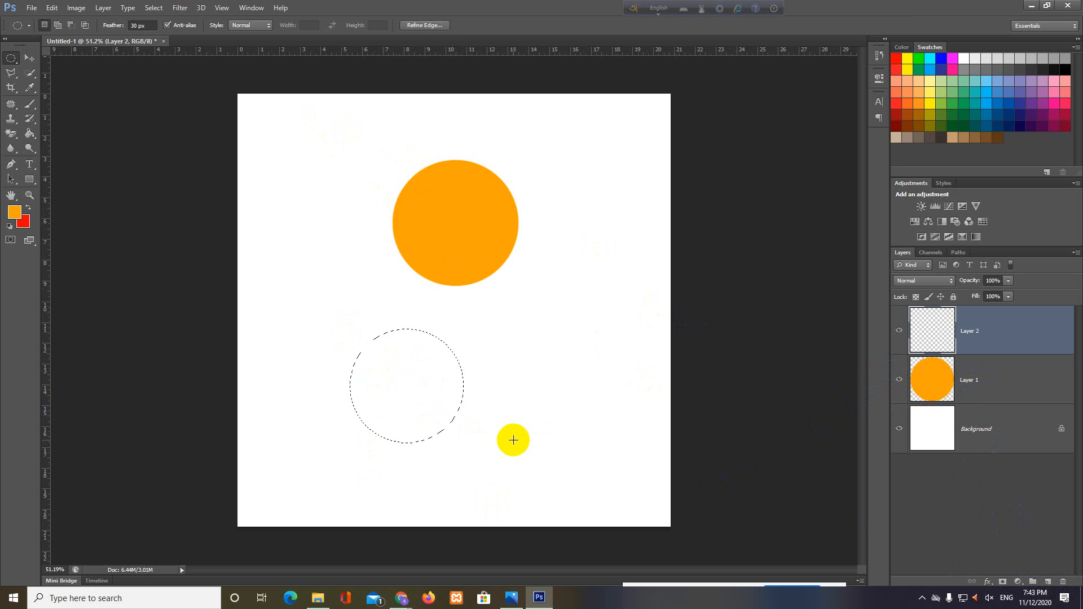
pyautogui.hotkey('alt', 'BackSpace')
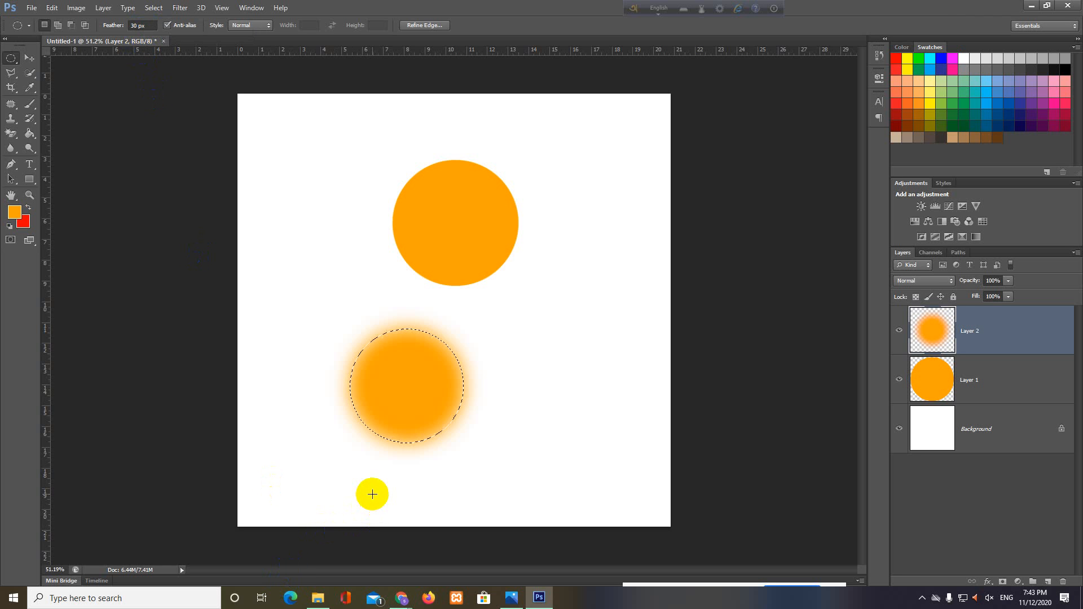
pyautogui.click(387, 421)
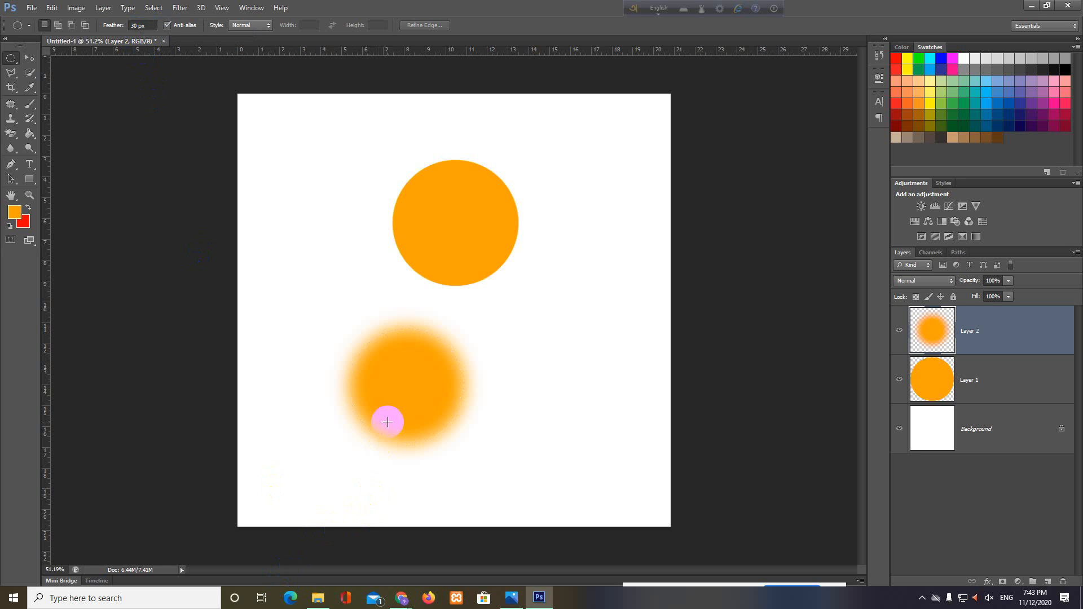
# Enable Auto-Select for the Move tool and arrange the feathered circle at the canvas's upper left and the sharp circle at the upper right.
pyautogui.click(33, 58)
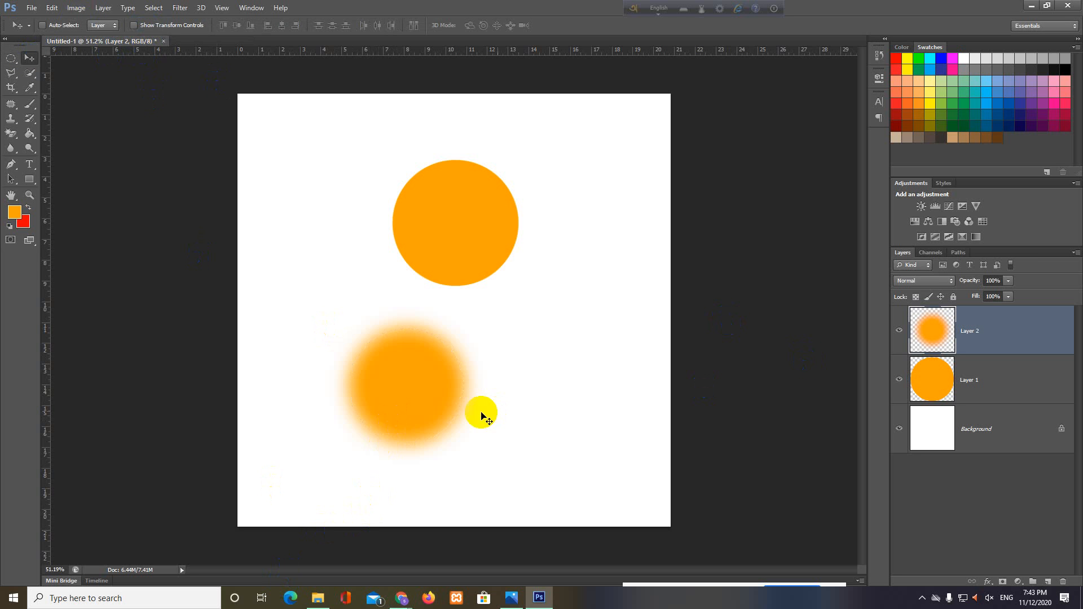
pyautogui.moveTo(395, 358); pyautogui.dragTo(328, 191)
pyautogui.click(455, 230)
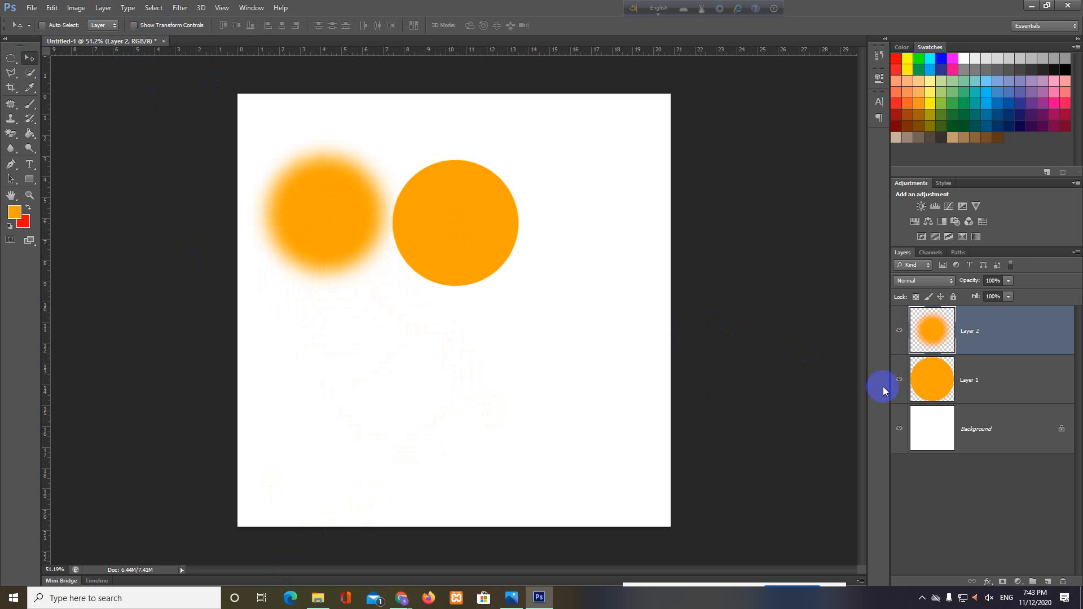
pyautogui.click(43, 25)
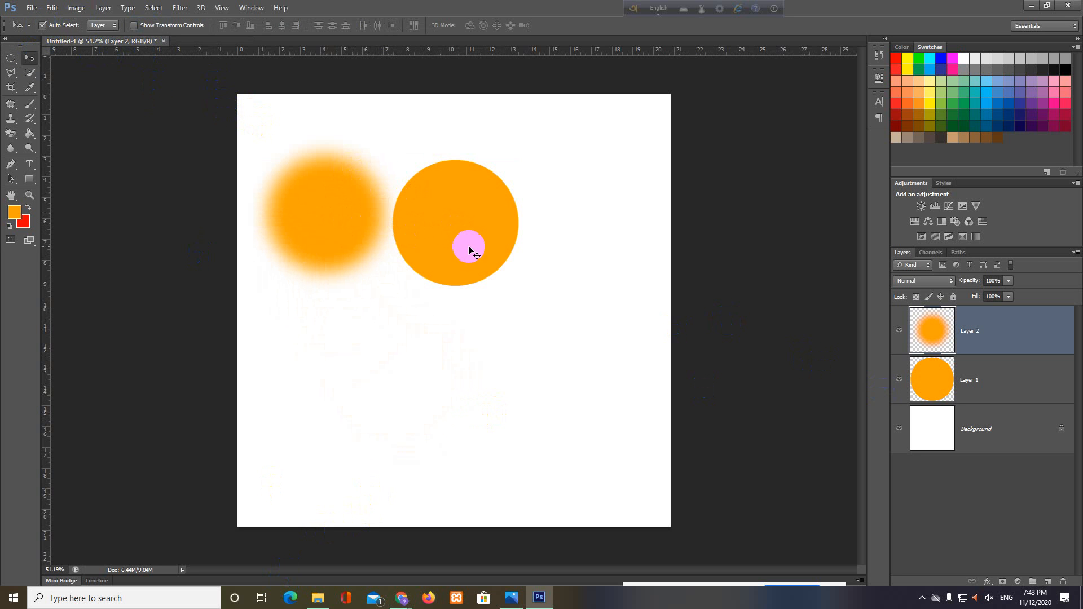
pyautogui.moveTo(419, 237); pyautogui.dragTo(509, 245)
pyautogui.moveTo(346, 222); pyautogui.dragTo(376, 235)
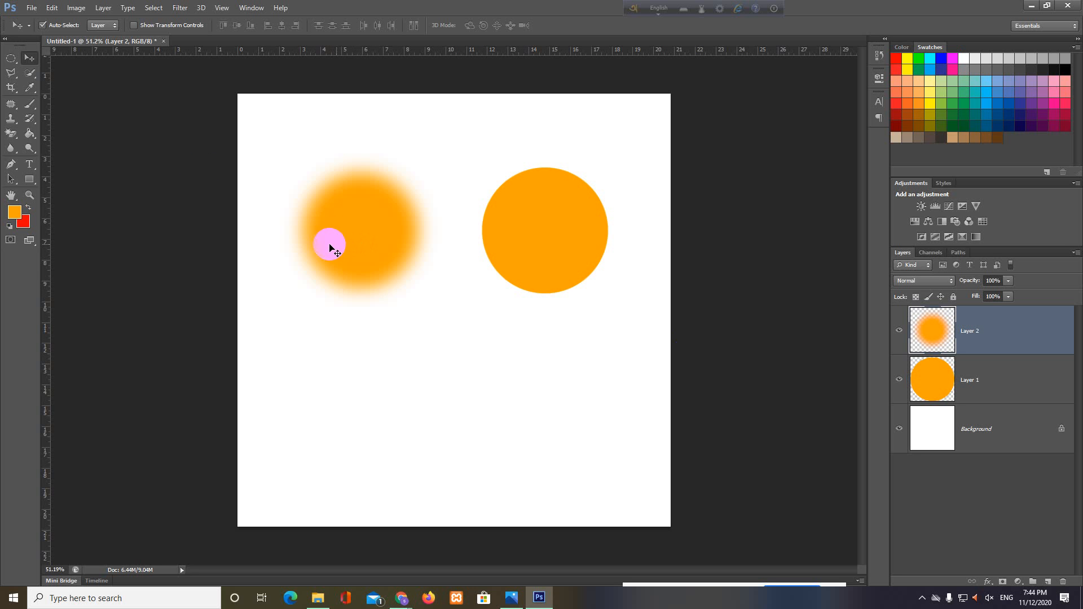
# Return to the Elliptical Marquee tool and set its feather to 100 px.
pyautogui.click(10, 59)
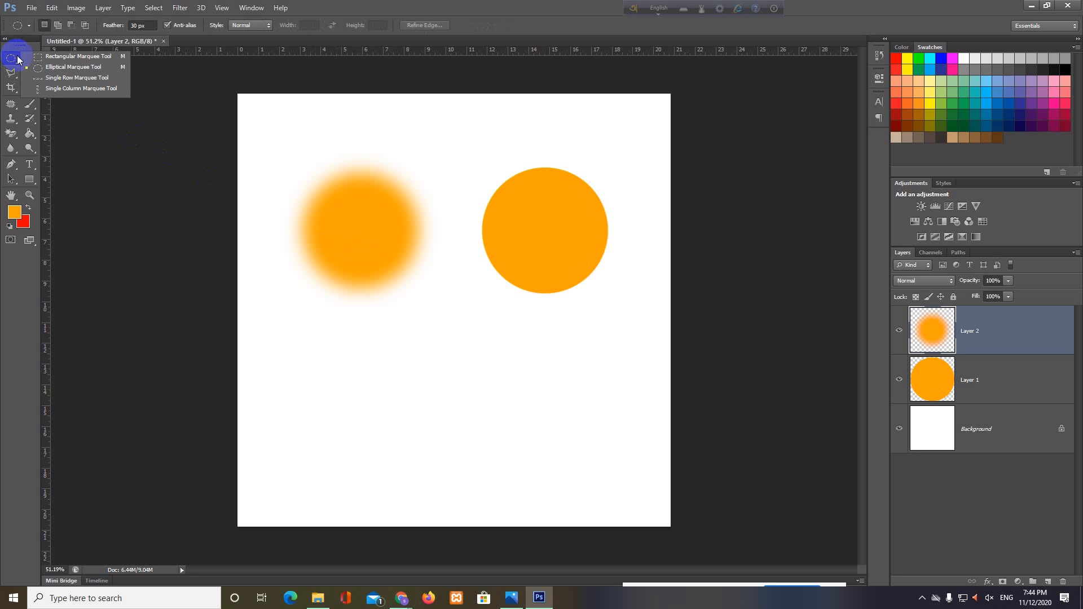
pyautogui.click(141, 26)
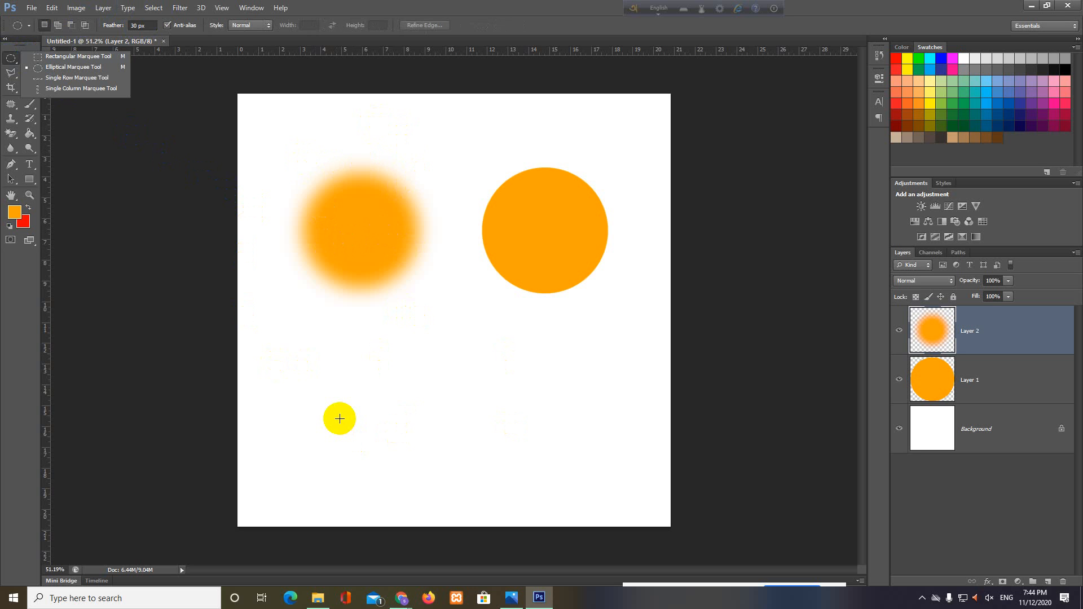
pyautogui.click(148, 26)
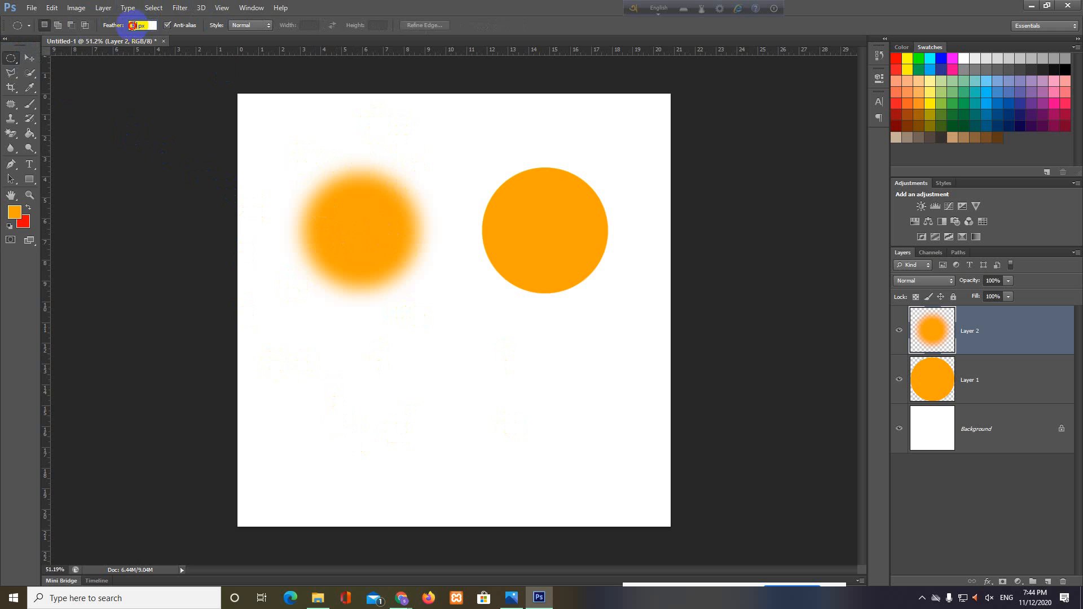
pyautogui.doubleClick(138, 25)
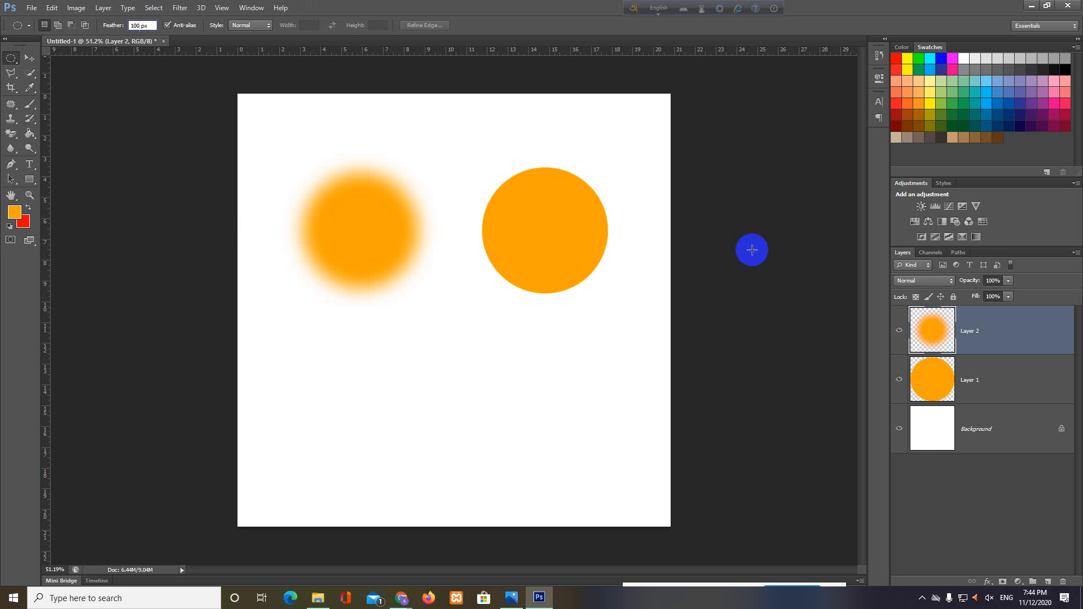
# Add a new layer and fill a circular selection about 3.5 in wide below the feathered circle with orange.
pyautogui.click(1049, 582)
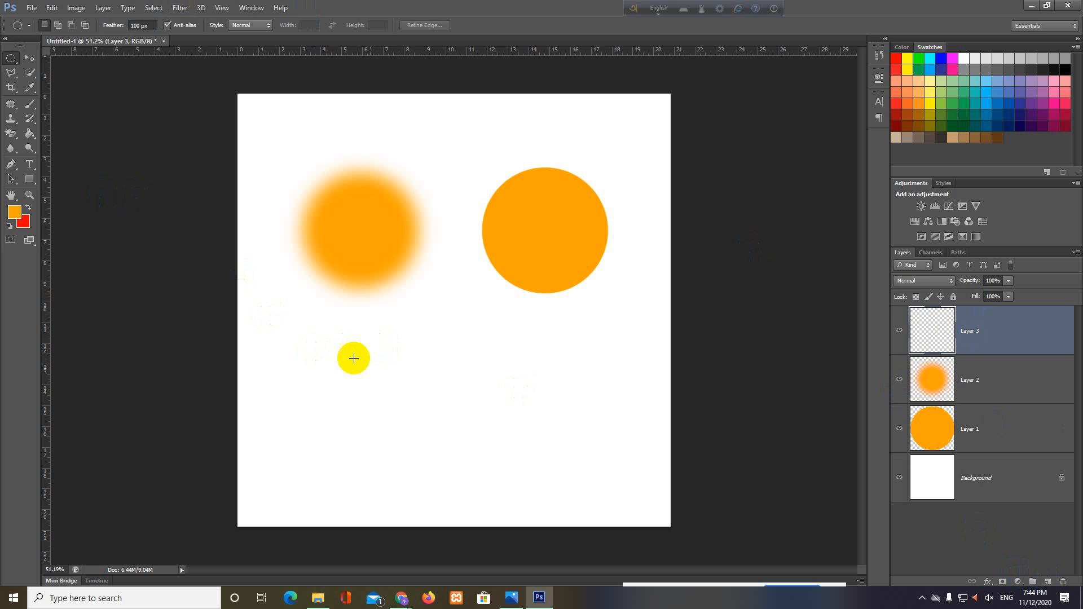
pyautogui.moveTo(417, 416); pyautogui.dragTo(508, 457)
pyautogui.hotkey('alt', 'BackSpace')
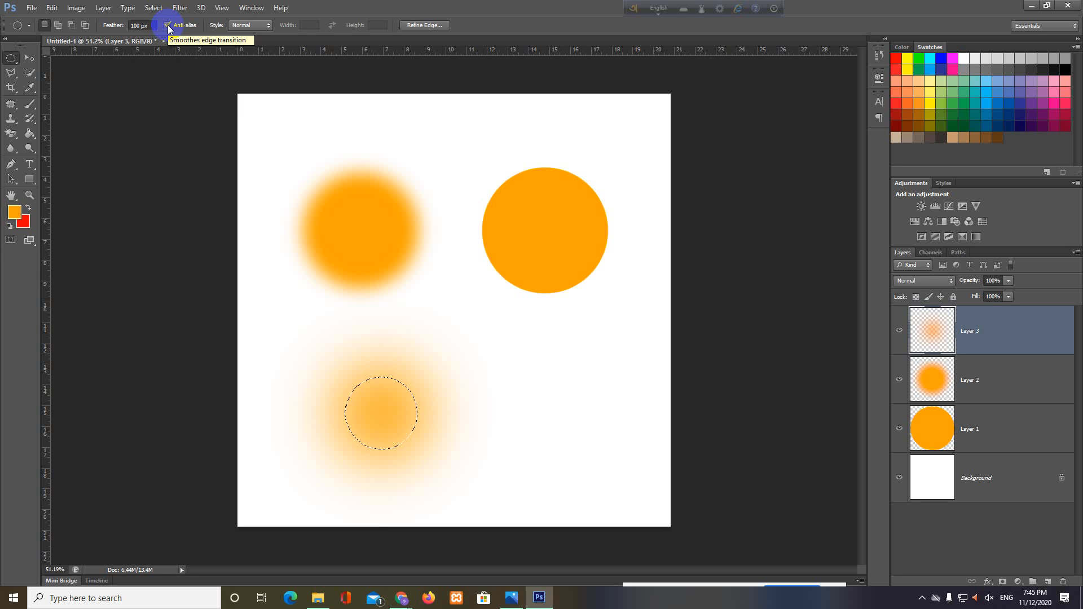
# Examine the pixels along the sharp circle's anti-aliased edge at 3200% magnification.
pyautogui.click(28, 60)
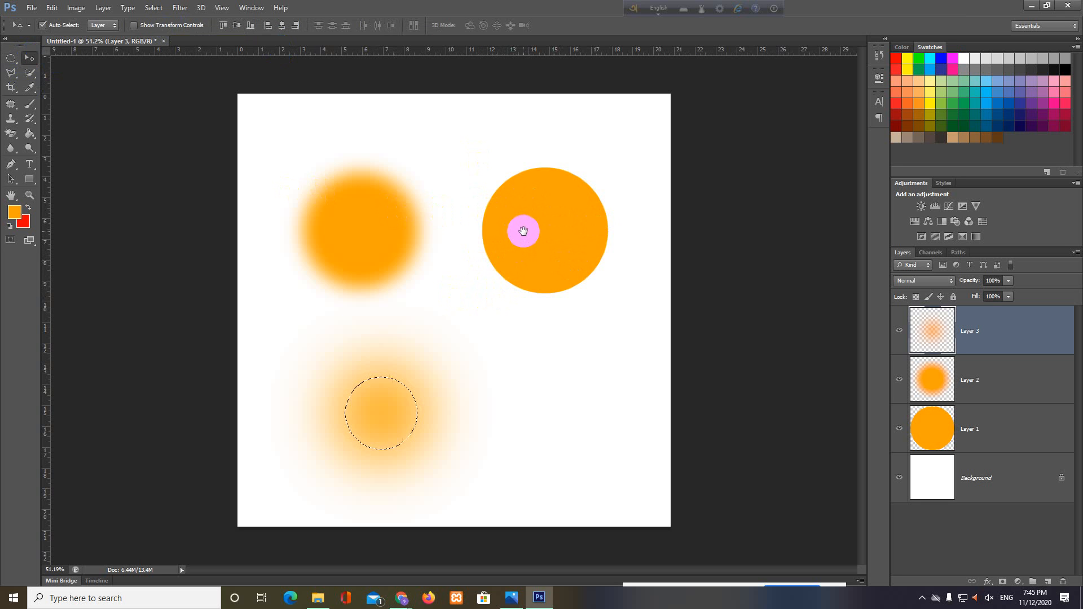
pyautogui.hotkey('ctrl', 'space')
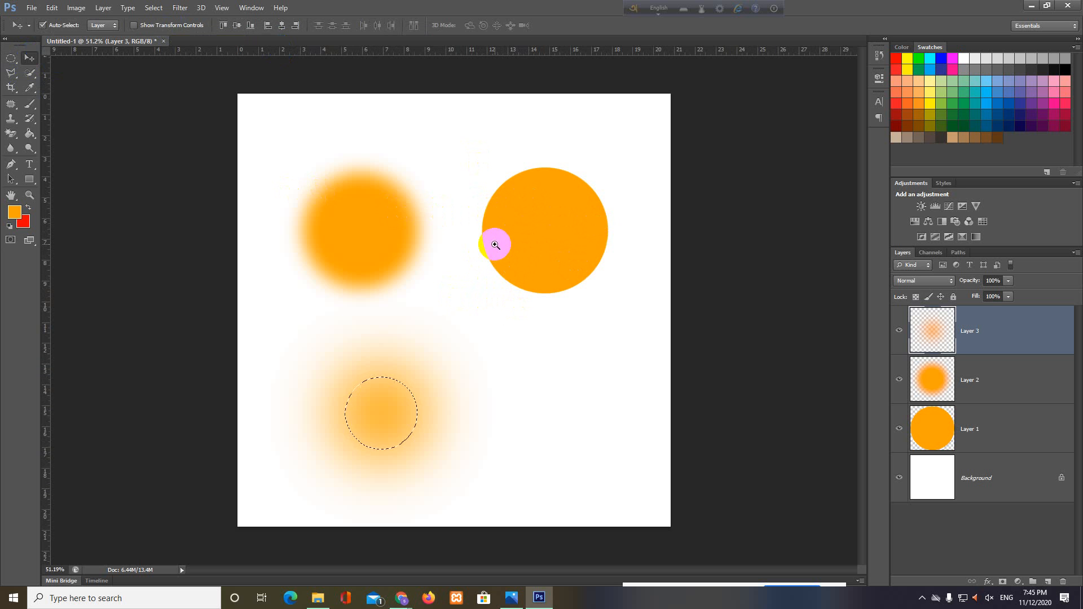
pyautogui.moveTo(494, 245); pyautogui.dragTo(568, 263)
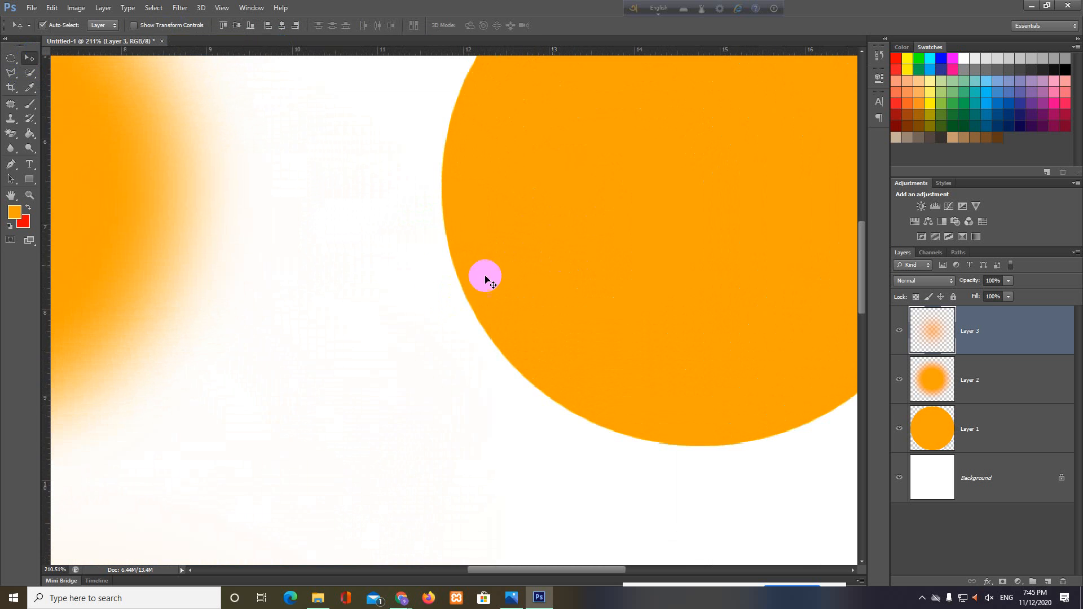
pyautogui.press('space')
pyautogui.moveTo(405, 276); pyautogui.dragTo(515, 312)
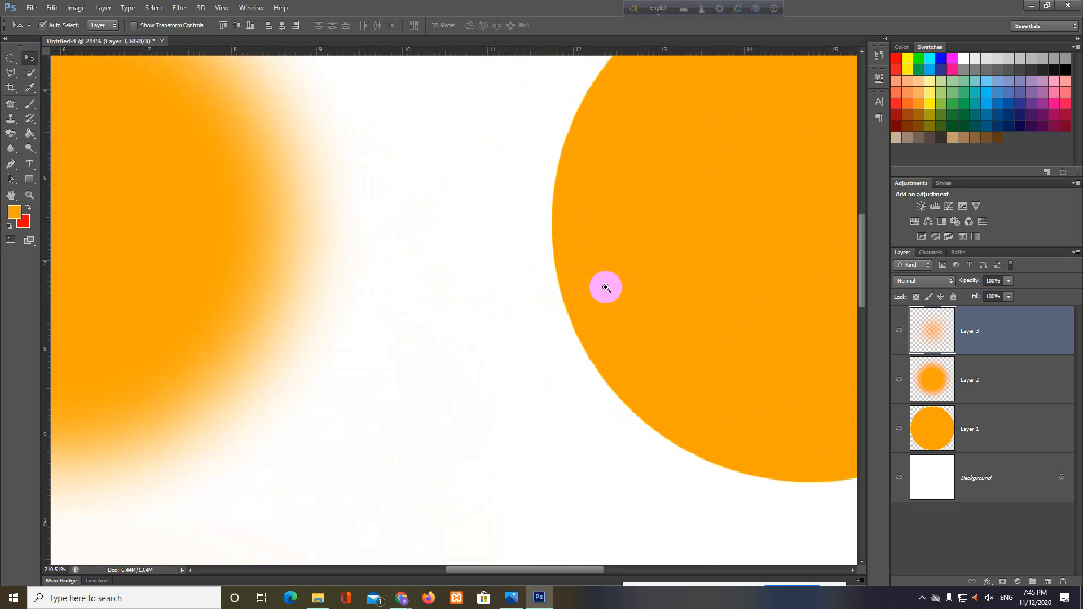
pyautogui.hotkey('ctrl', 'space')
pyautogui.moveTo(606, 288); pyautogui.dragTo(668, 301)
pyautogui.moveTo(532, 305); pyautogui.dragTo(611, 326)
pyautogui.hotkey('ctrl', 'space')
pyautogui.moveTo(491, 311); pyautogui.dragTo(584, 332)
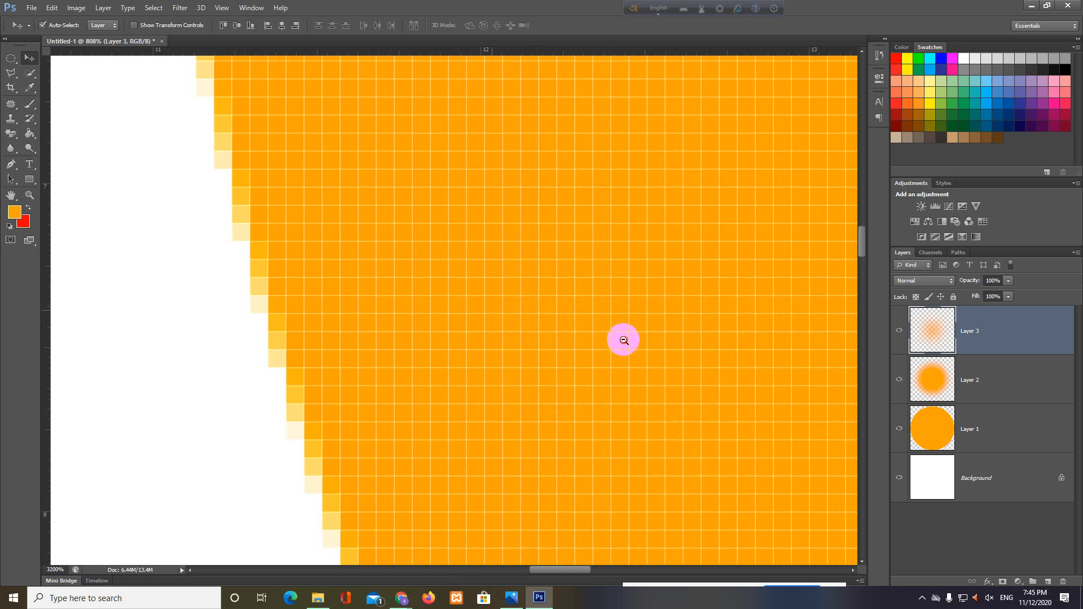
pyautogui.press('space')
pyautogui.moveTo(371, 383); pyautogui.dragTo(562, 253)
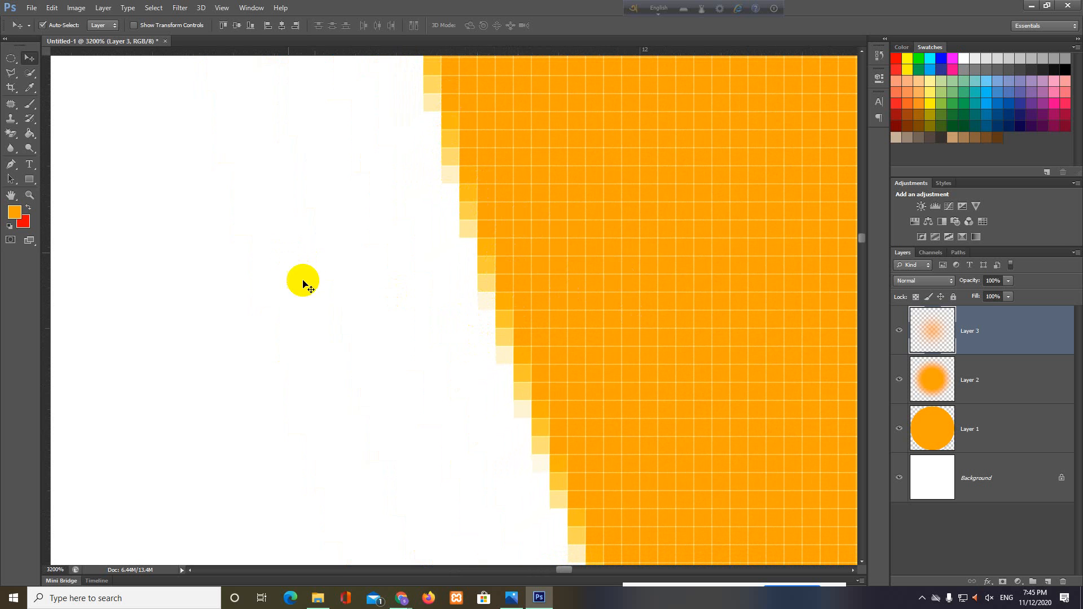
# Examine the feathered circle's soft edge up close for comparison and return to a view of both circles.
pyautogui.moveTo(183, 353); pyautogui.dragTo(745, 333)
pyautogui.moveTo(554, 276); pyautogui.dragTo(723, 306)
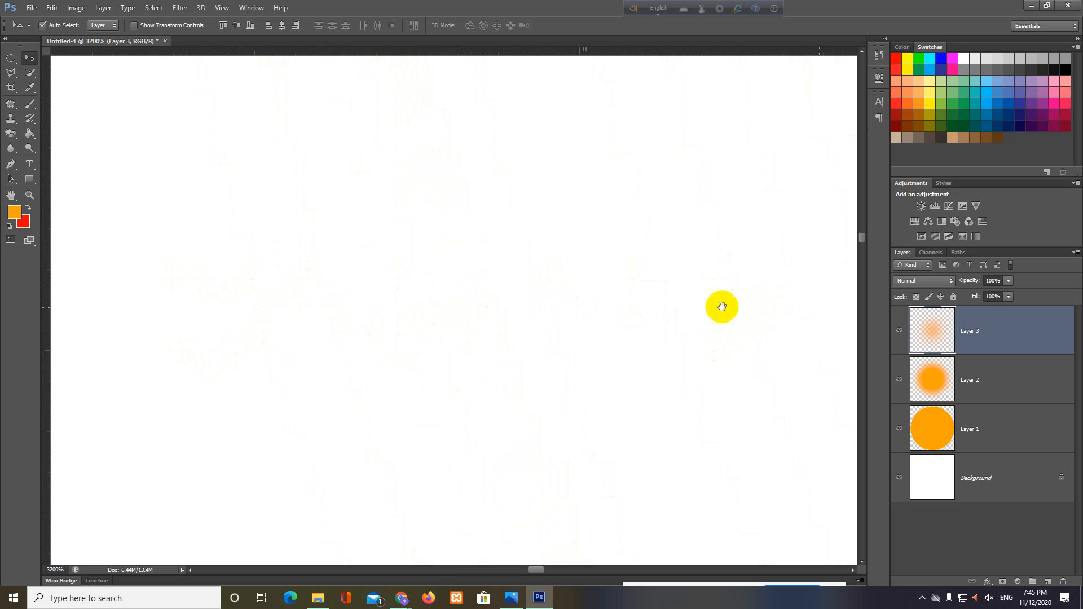
pyautogui.moveTo(256, 277)
pyautogui.mouseDown()
pyautogui.moveTo(164, 264)
pyautogui.moveTo(242, 271)
pyautogui.mouseUp()
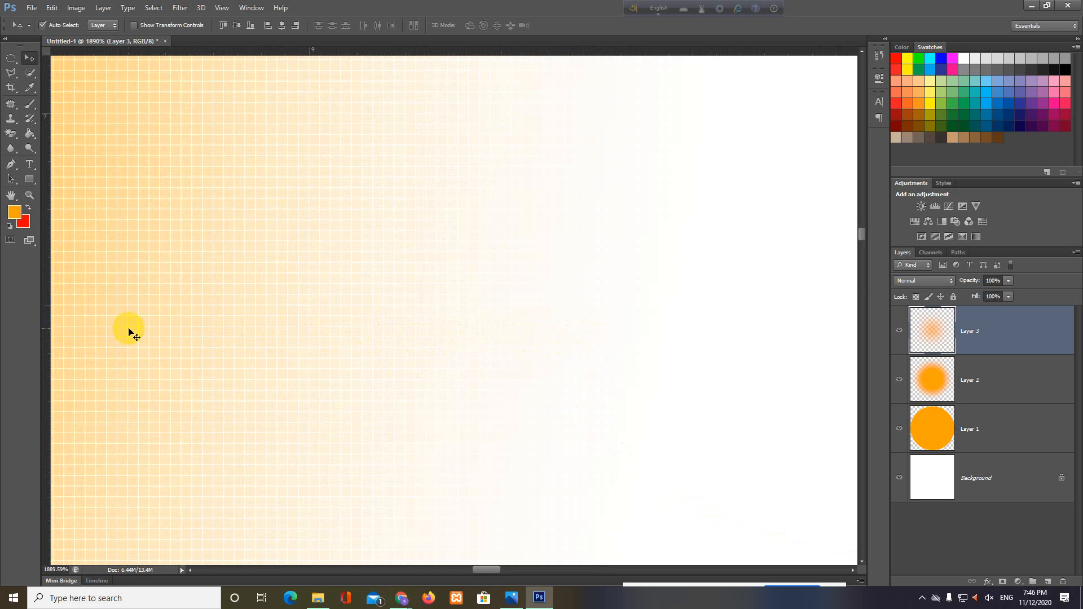
pyautogui.hotkey('ctrl', 'space')
pyautogui.moveTo(500, 425); pyautogui.dragTo(361, 401)
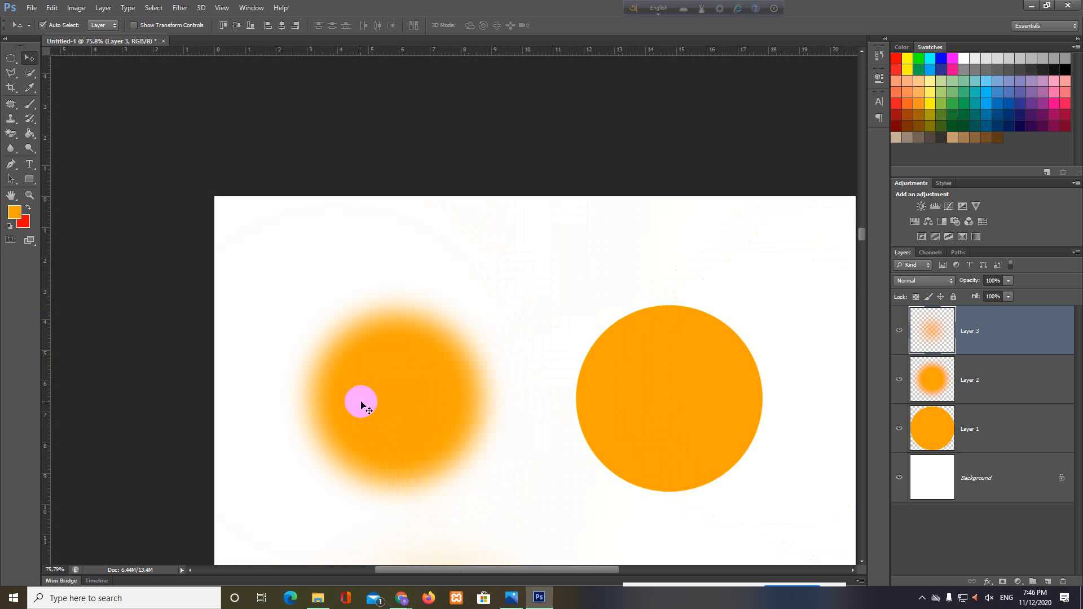
pyautogui.press('space')
pyautogui.moveTo(409, 442); pyautogui.dragTo(378, 340)
# Review the Elliptical Marquee tool's Style options and the Refine Edge settings, leaving them all unchanged.
pyautogui.click(11, 58)
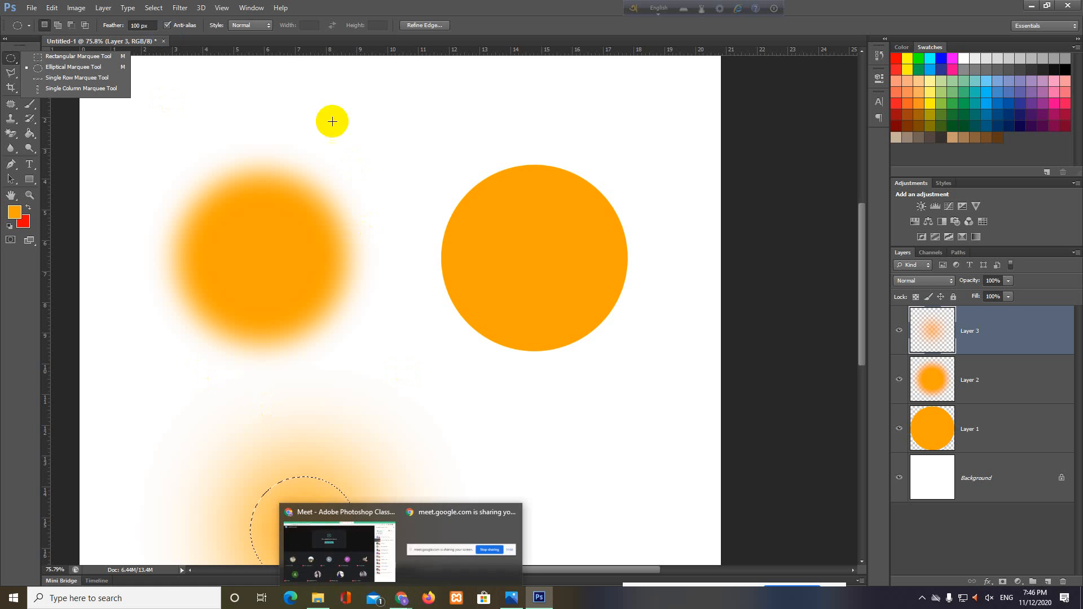
pyautogui.click(268, 27)
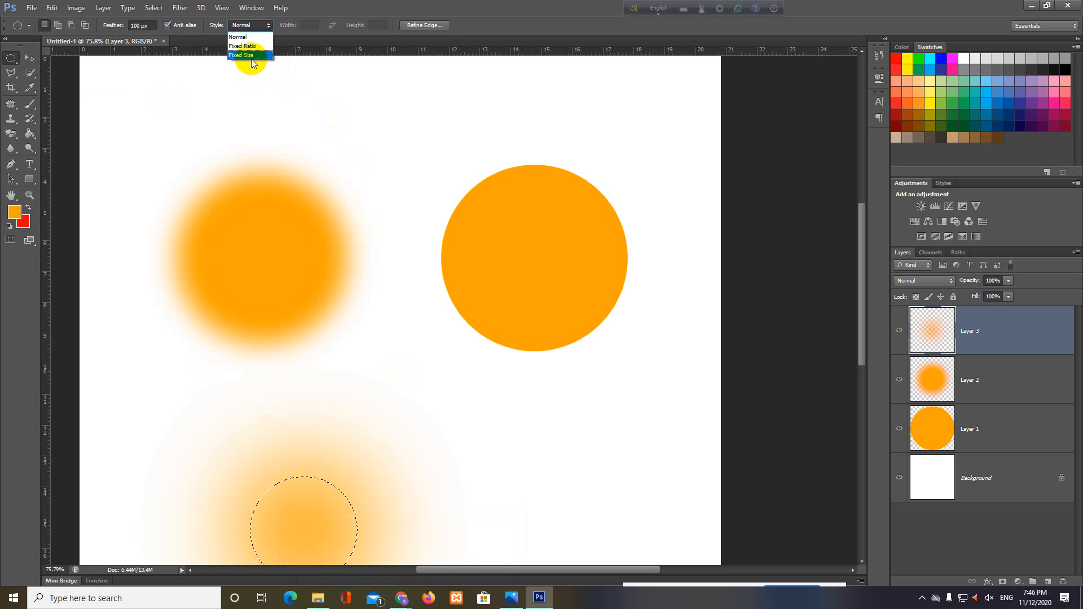
pyautogui.click(243, 24)
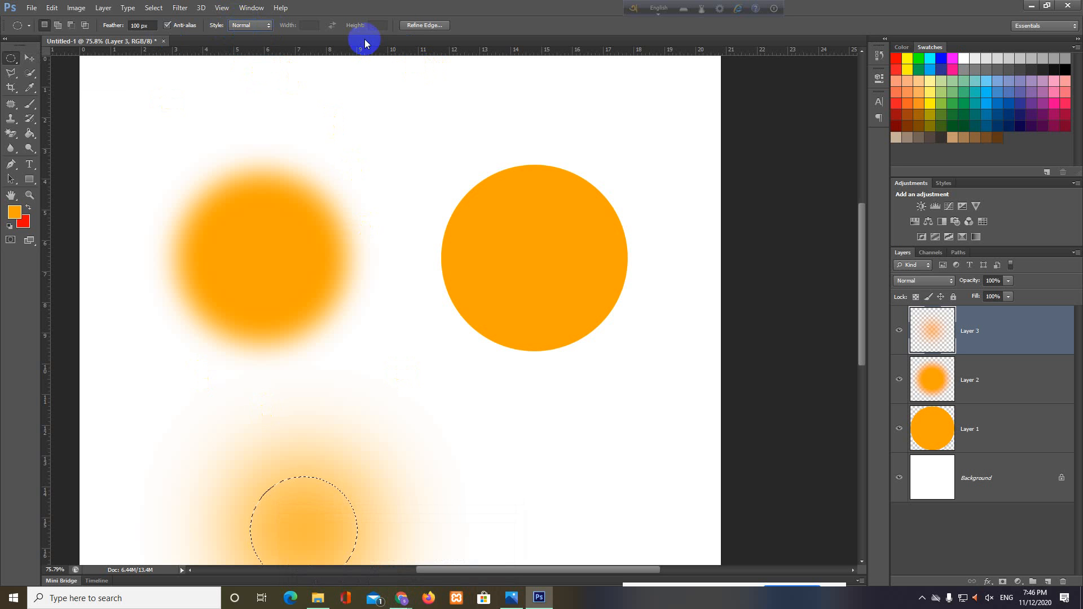
pyautogui.click(414, 24)
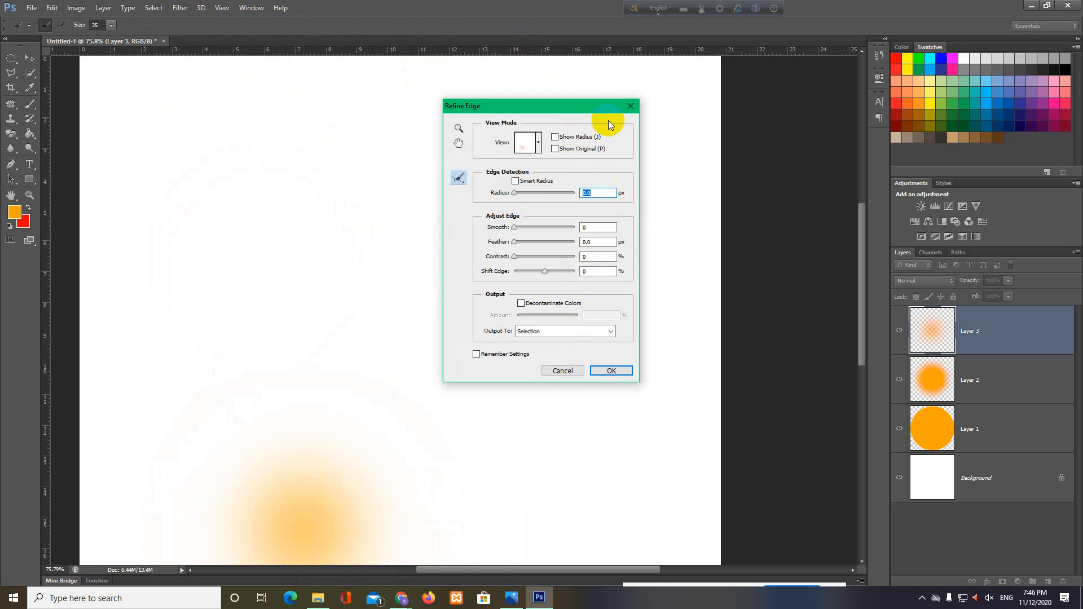
pyautogui.click(573, 371)
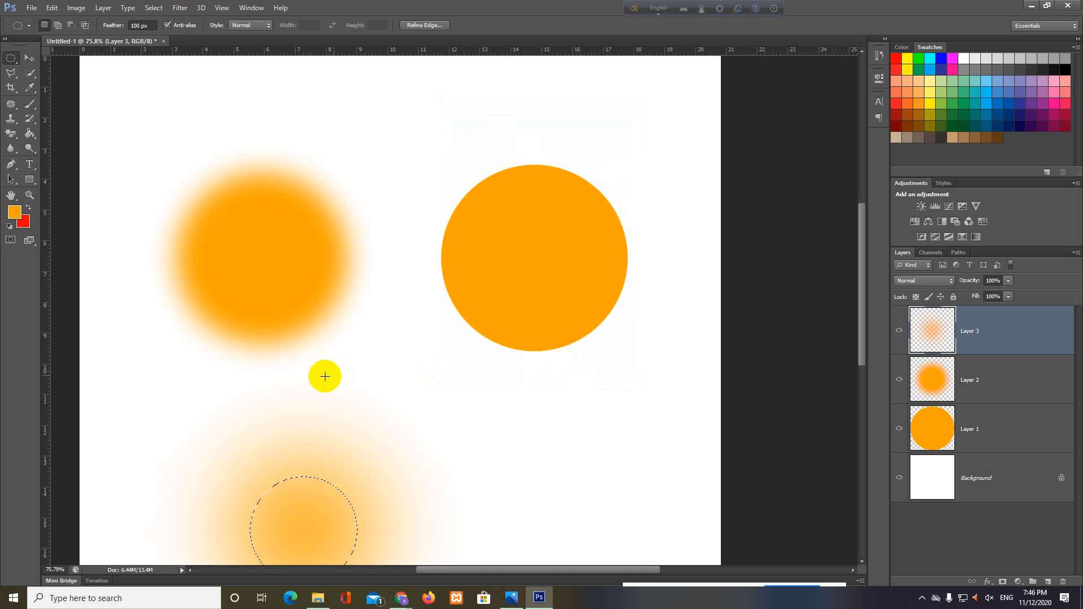
# Deselect the circular selection and delete the three orange circle layers, keeping only the Background.
pyautogui.moveTo(407, 520); pyautogui.dragTo(437, 378)
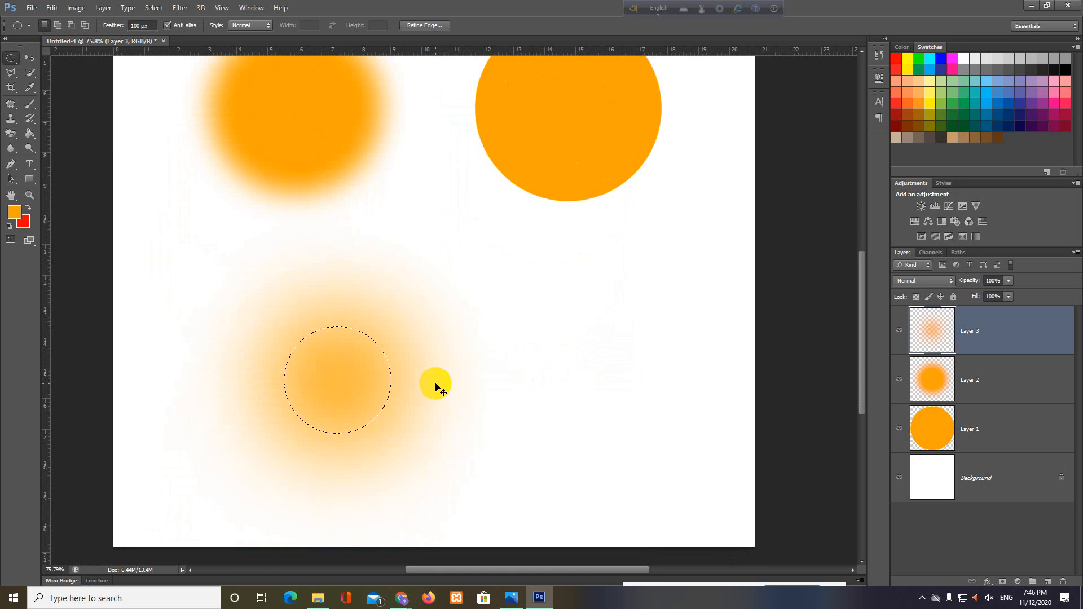
pyautogui.click(436, 381)
pyautogui.moveTo(293, 367); pyautogui.dragTo(288, 423)
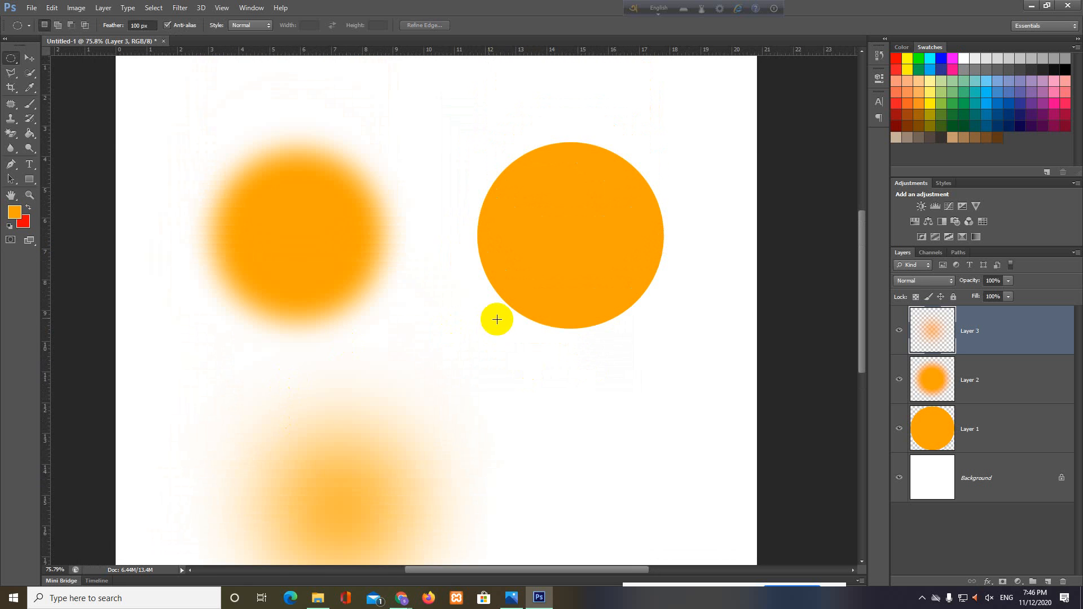
pyautogui.scroll(-5, 524, 382)
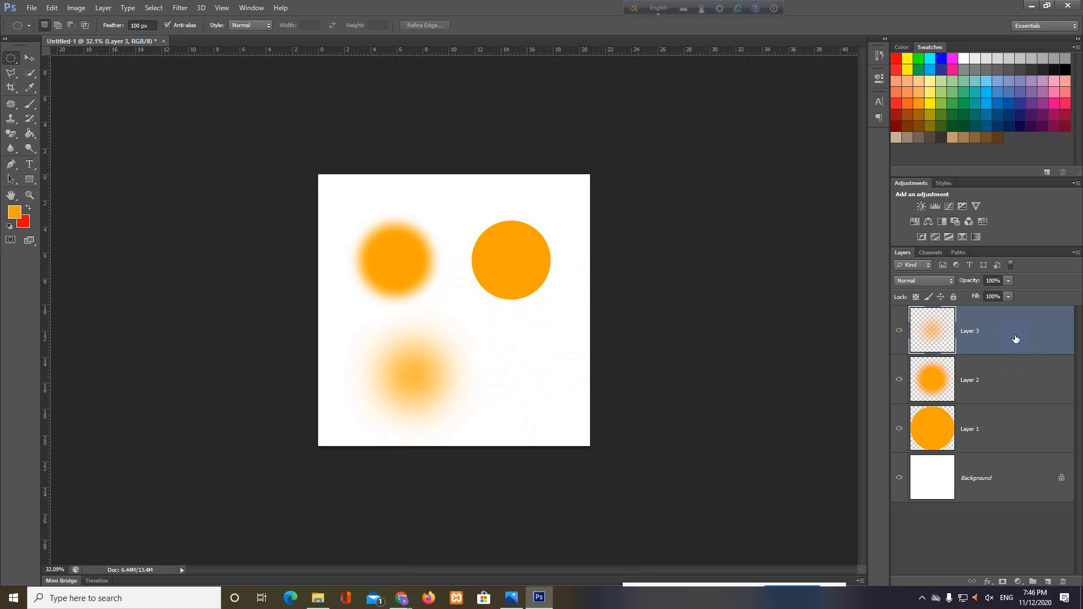
pyautogui.press('Delete')
pyautogui.press('Delete')
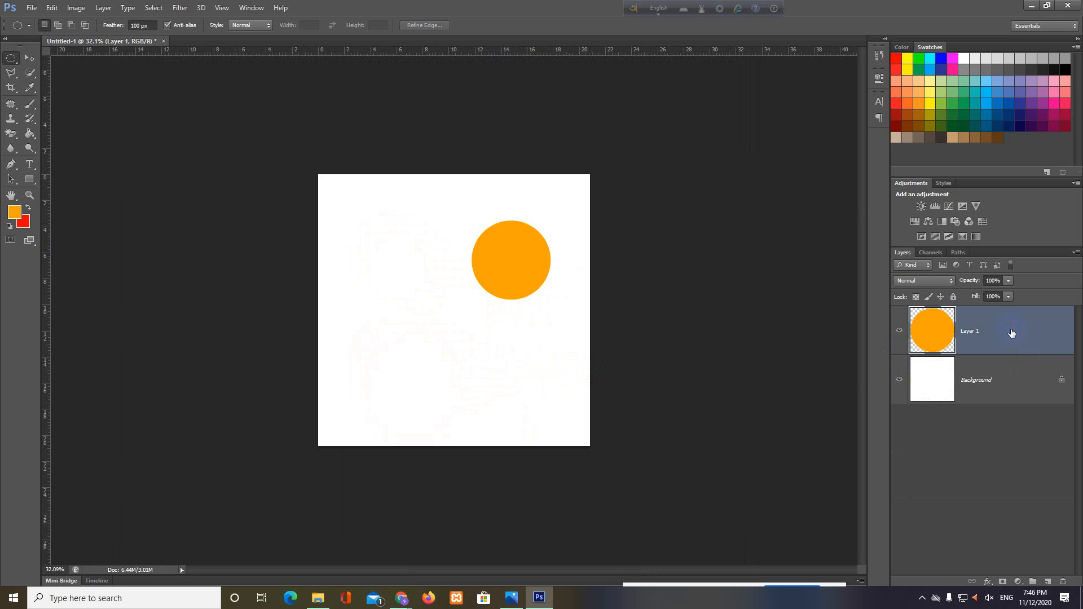
pyautogui.press('Delete')
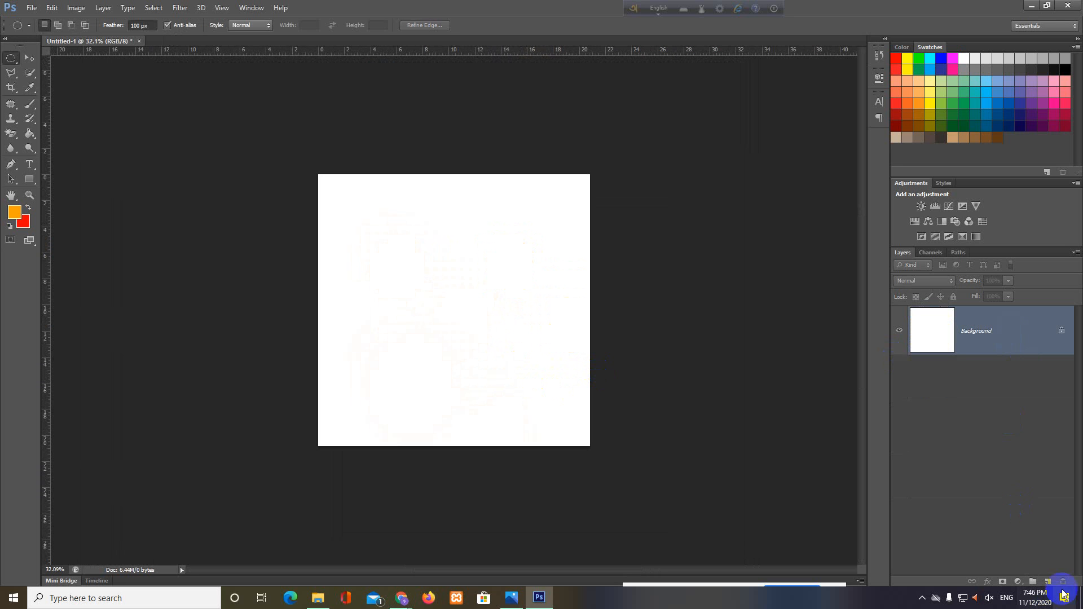
# Add a new layer and select a rectangle about 14 by 8 in near the canvas centre with the Rectangular Marquee tool.
pyautogui.click(1048, 578)
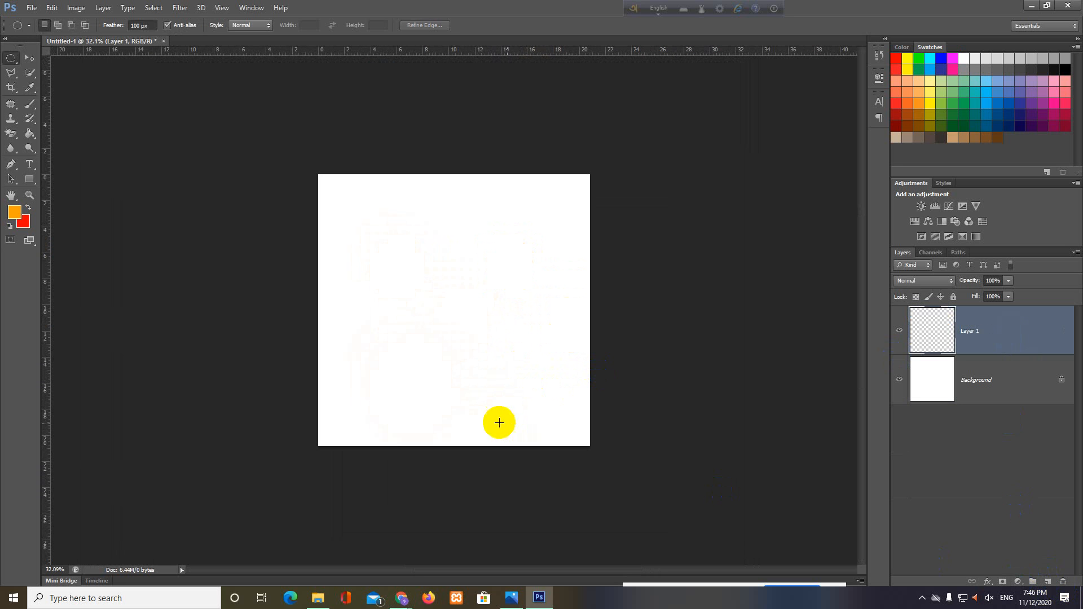
pyautogui.moveTo(449, 411); pyautogui.dragTo(471, 418)
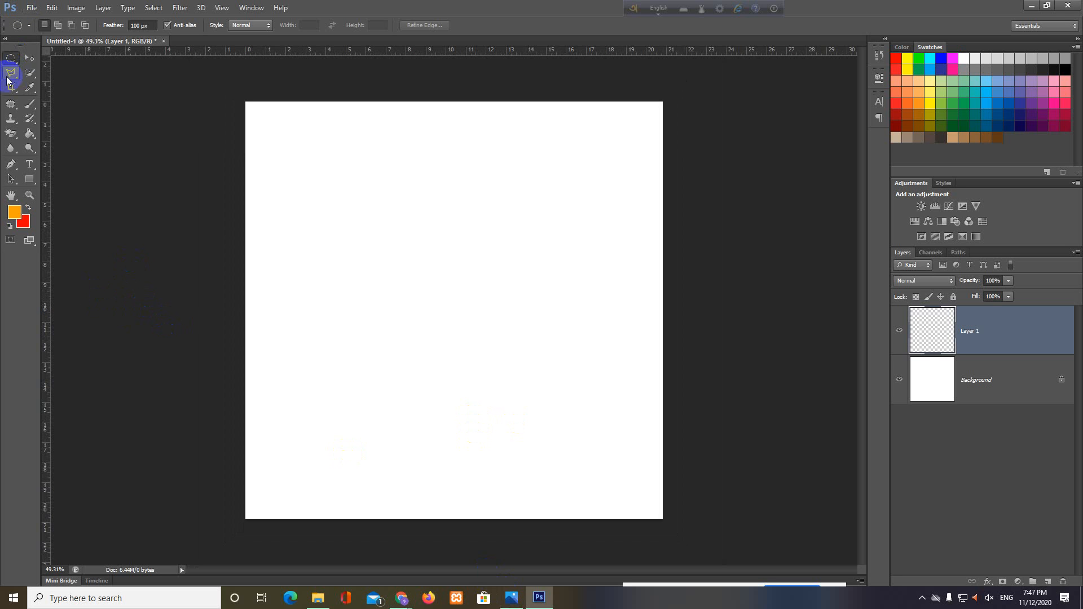
pyautogui.rightClick(8, 56)
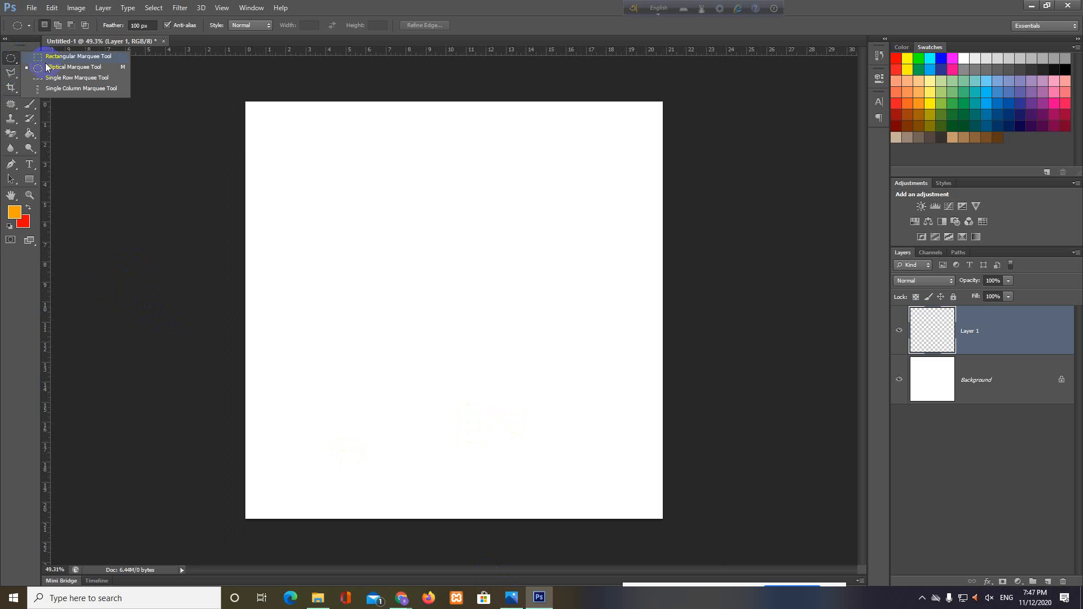
pyautogui.click(48, 57)
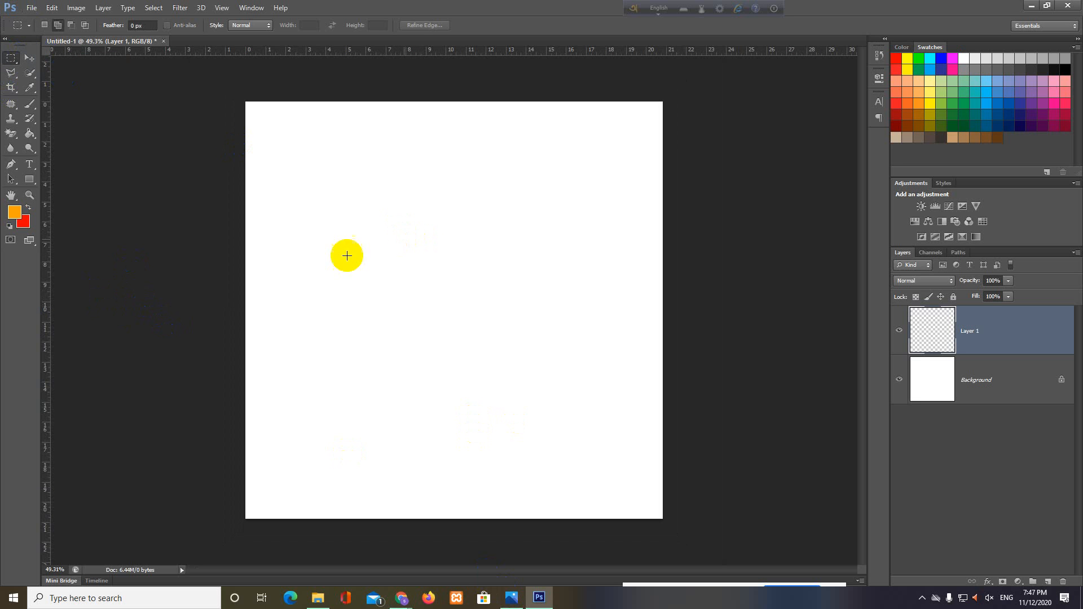
pyautogui.moveTo(303, 258); pyautogui.dragTo(581, 419)
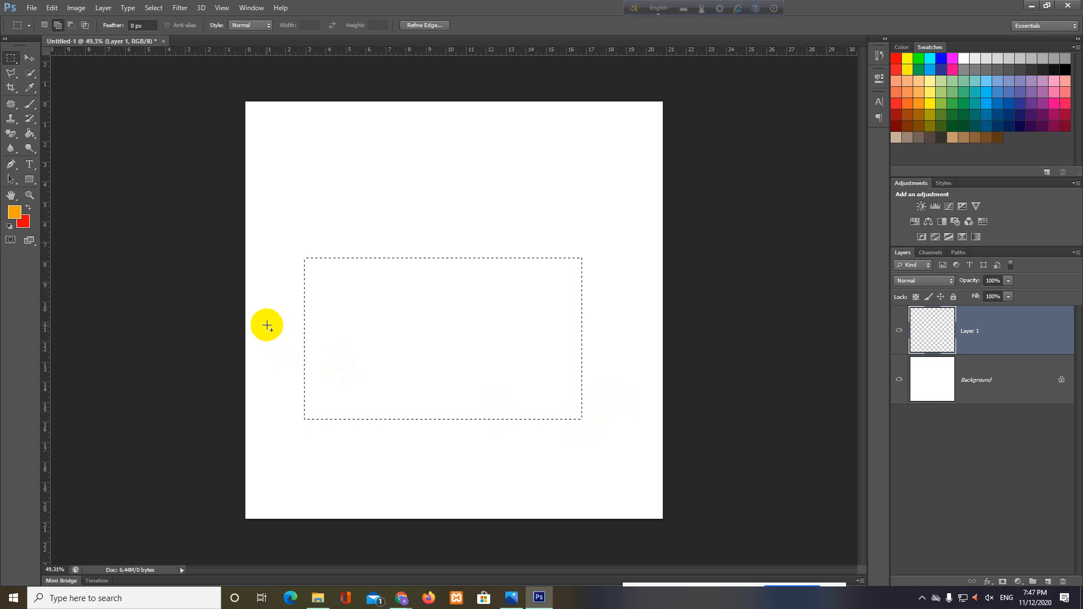
# Set the foreground color to bright cyan and fill the rectangular selection with it.
pyautogui.click(14, 211)
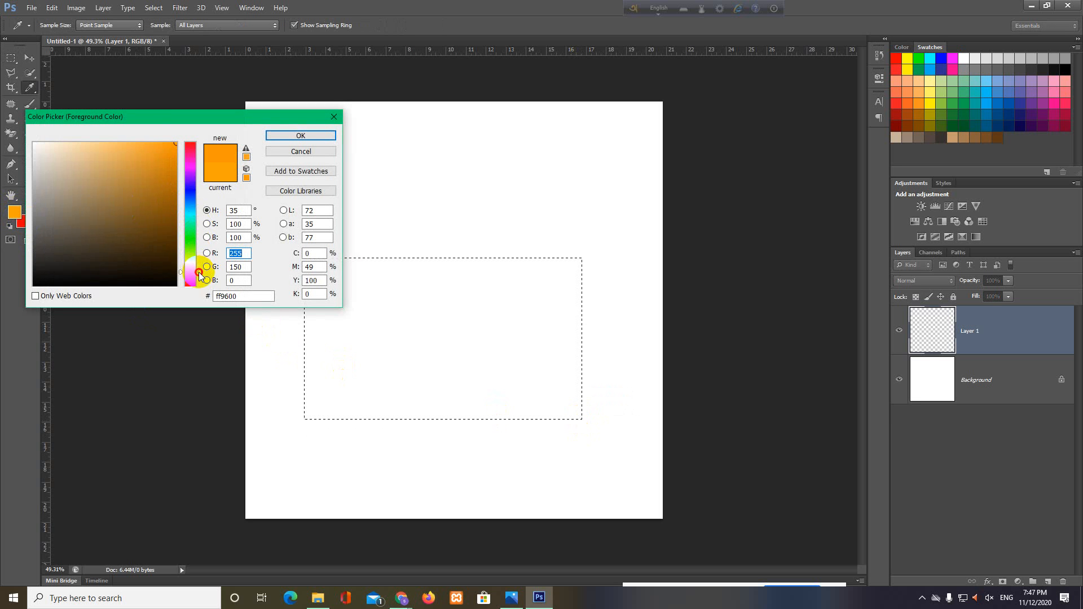
pyautogui.moveTo(199, 274); pyautogui.dragTo(202, 218)
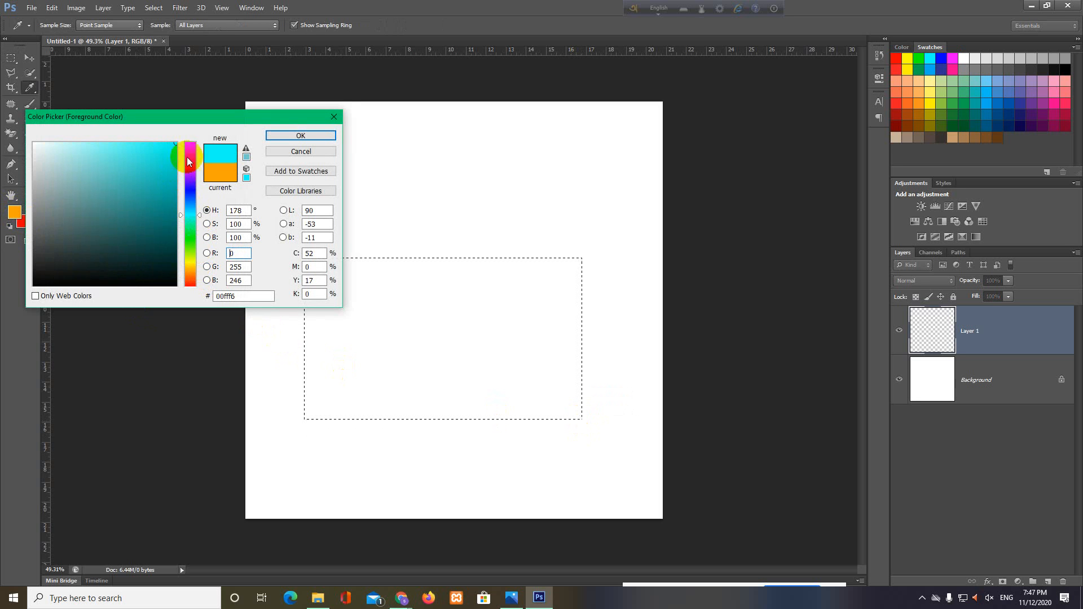
pyautogui.click(286, 137)
pyautogui.press('m')
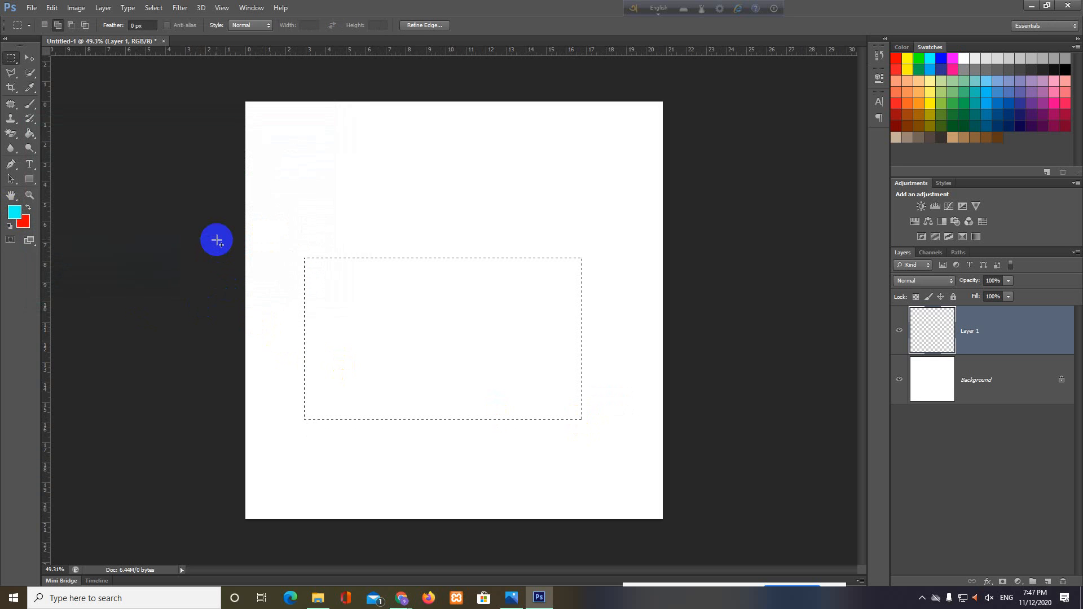
pyautogui.hotkey('alt', 'BackSpace')
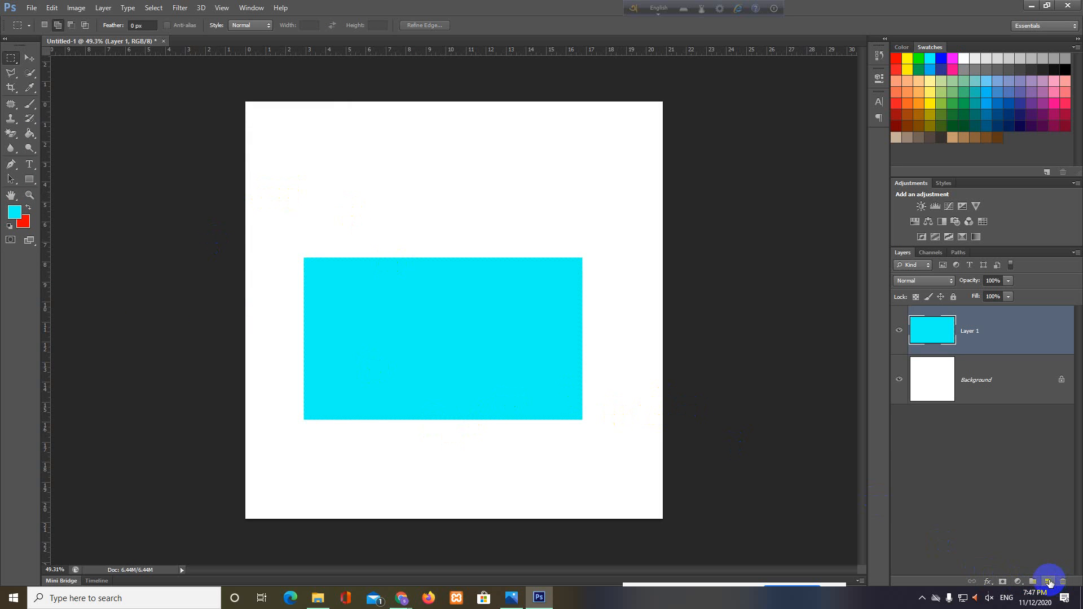
# Add a new layer and fill a thin strip about 15 in wide along the cyan rectangle's lower edge with red.
pyautogui.click(1047, 582)
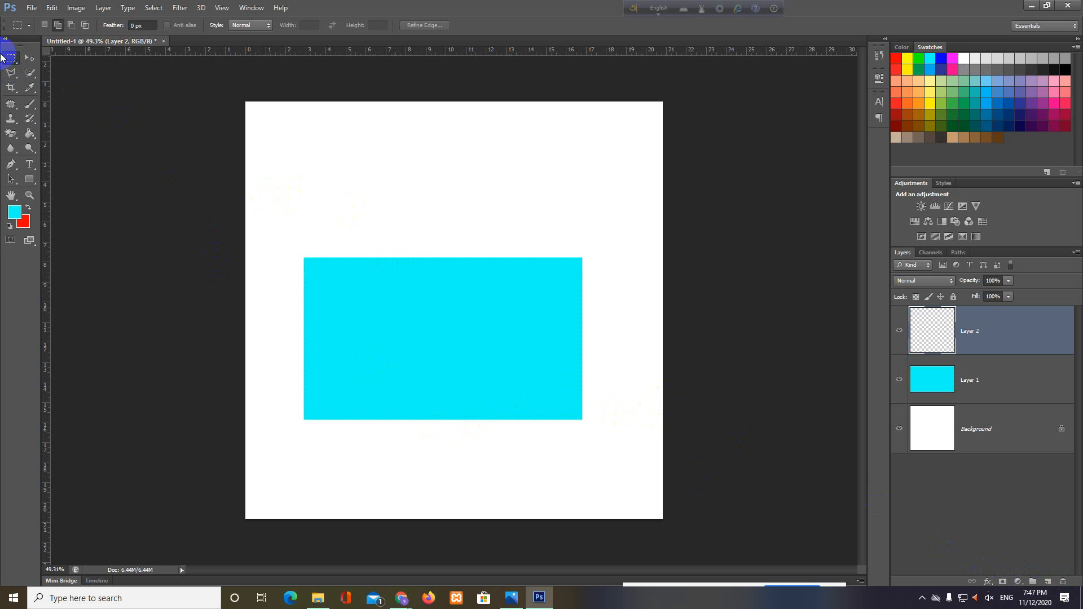
pyautogui.click(297, 423)
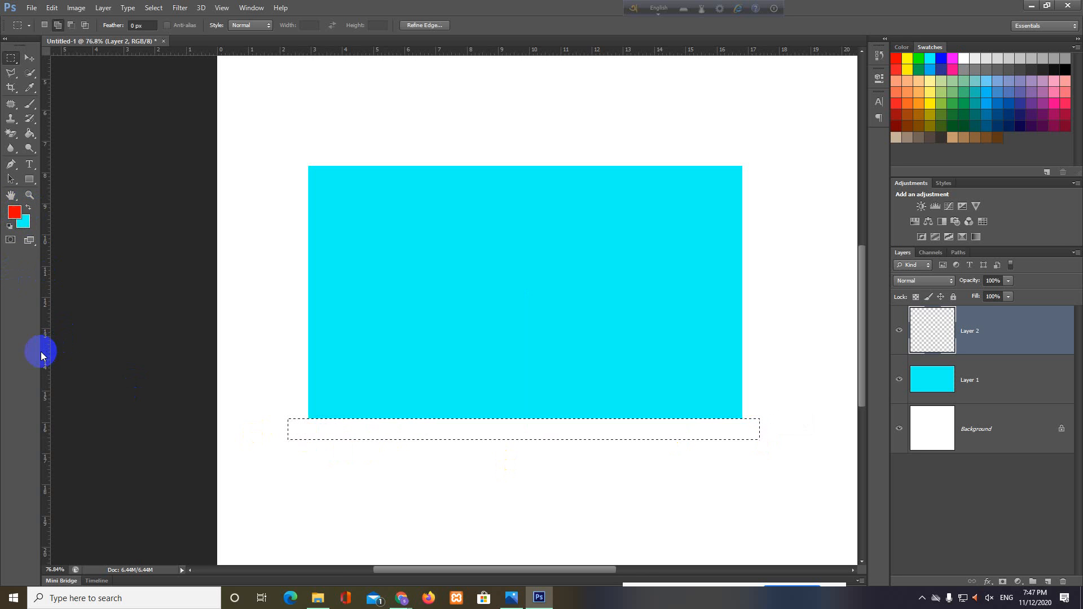
pyautogui.hotkey('alt', 'BackSpace')
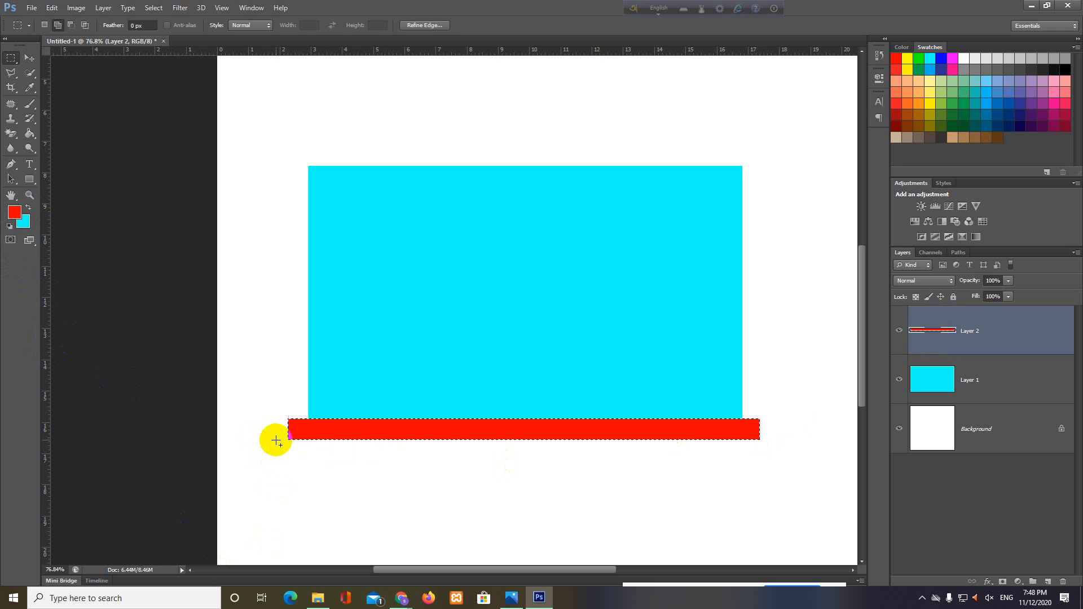
# Switch the marquee to New Selection mode, select a strip about 16 in wide directly beneath the red one, and add a layer for it.
pyautogui.click(45, 24)
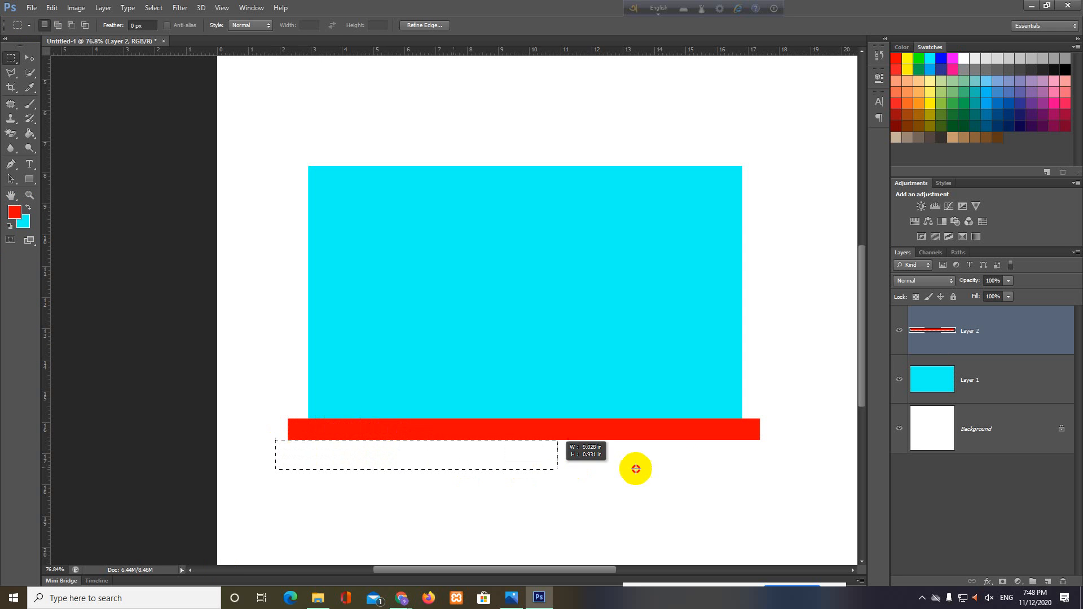
pyautogui.moveTo(777, 461); pyautogui.dragTo(779, 461)
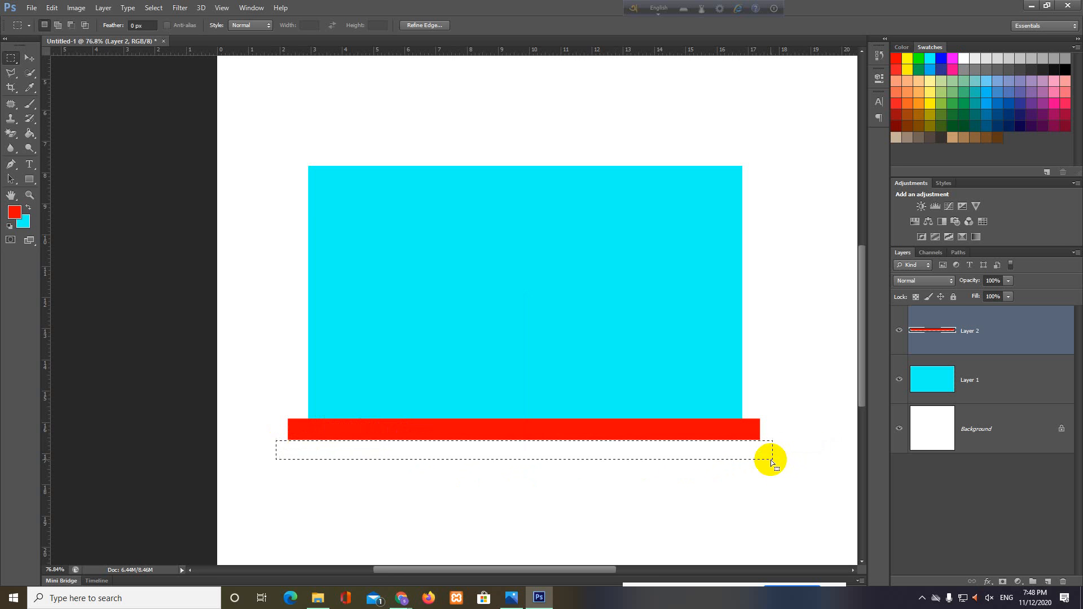
pyautogui.click(1048, 582)
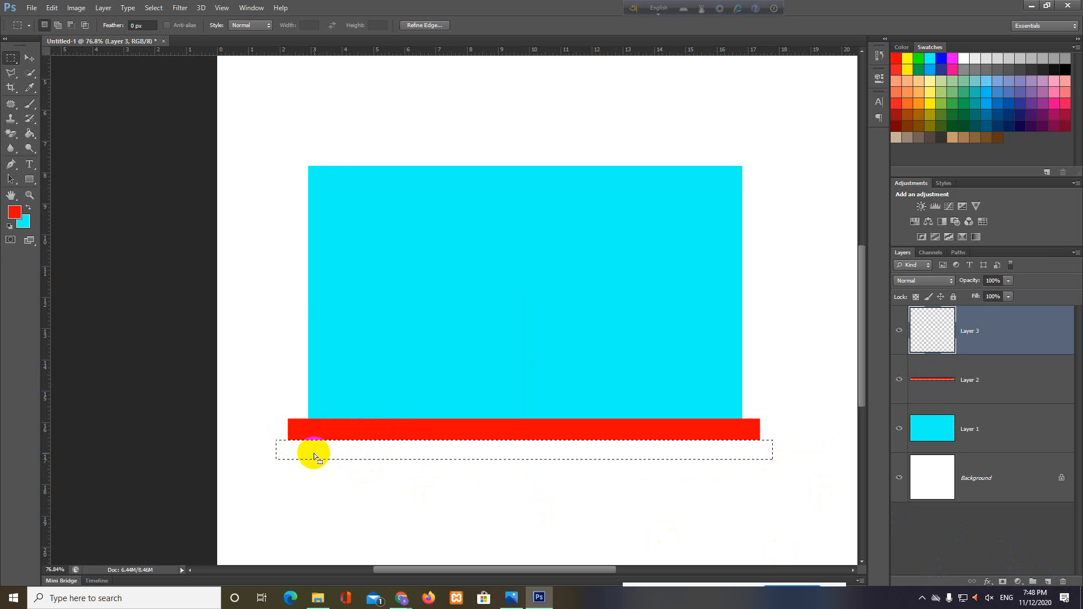
# Set the foreground color to orange ff7800, fill the strip selection with it and deselect.
pyautogui.click(15, 215)
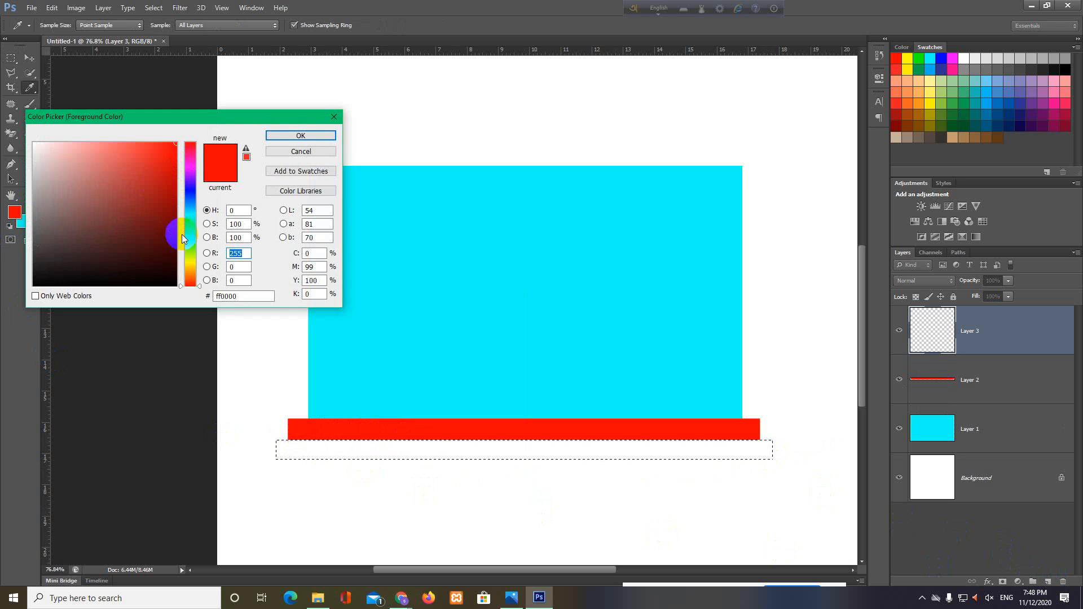
pyautogui.click(198, 276)
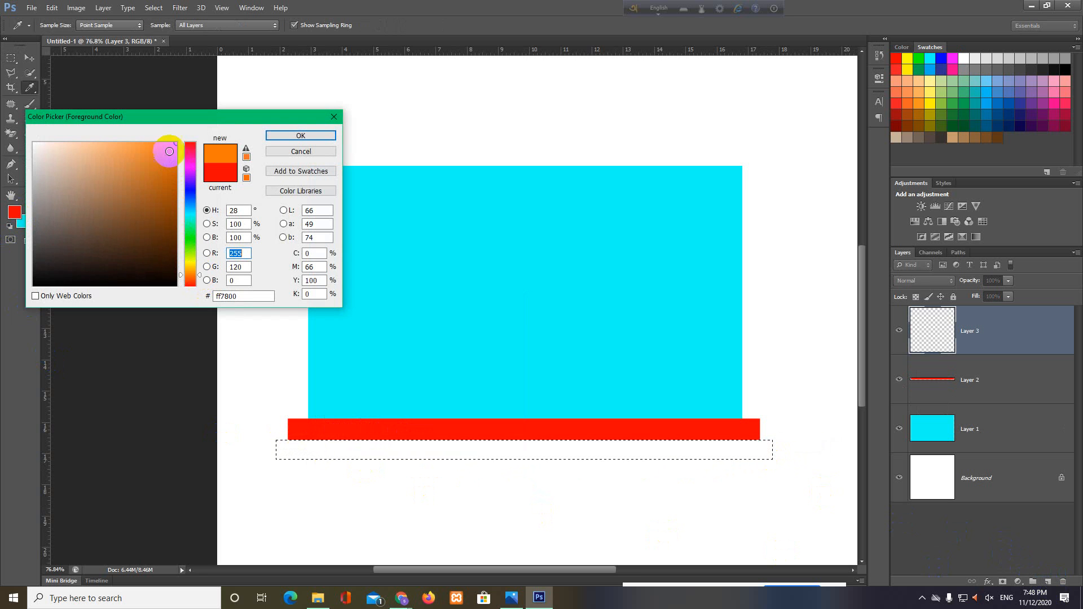
pyautogui.click(286, 136)
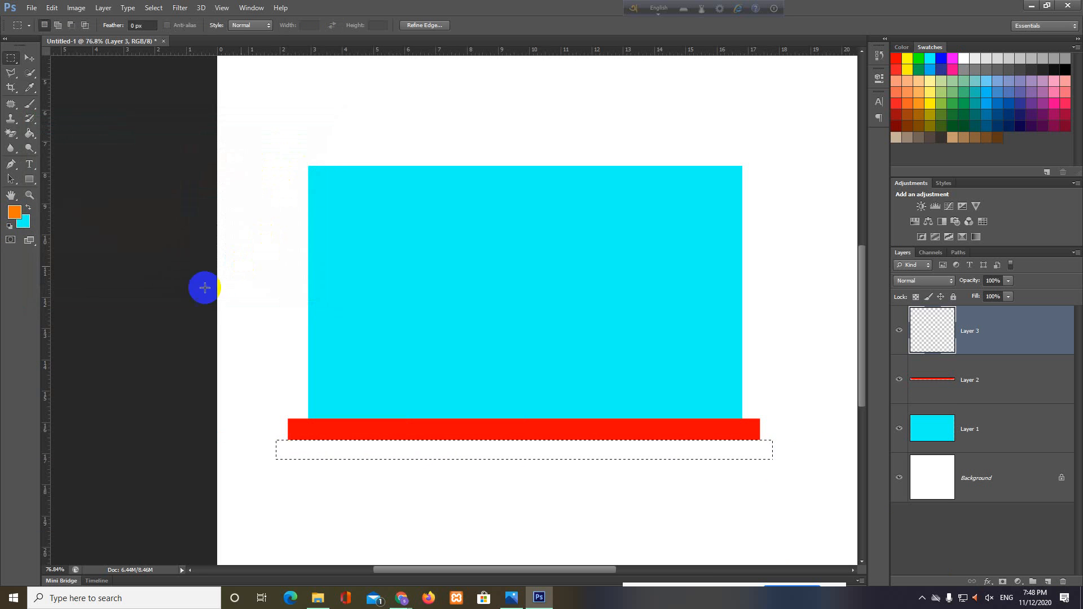
pyautogui.hotkey('alt', 'BackSpace')
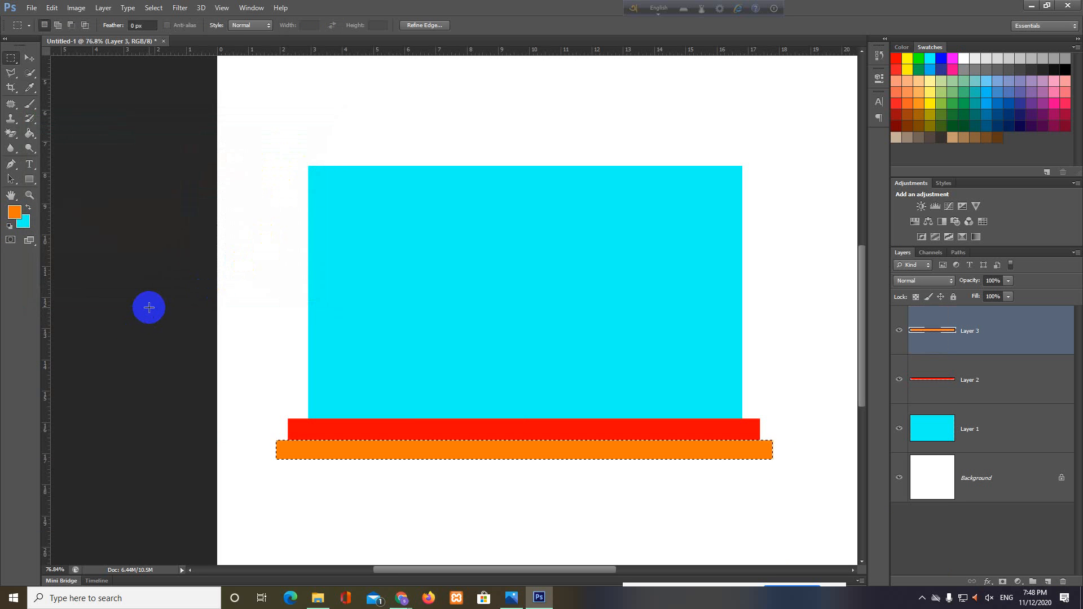
pyautogui.hotkey('ctrl', 'd')
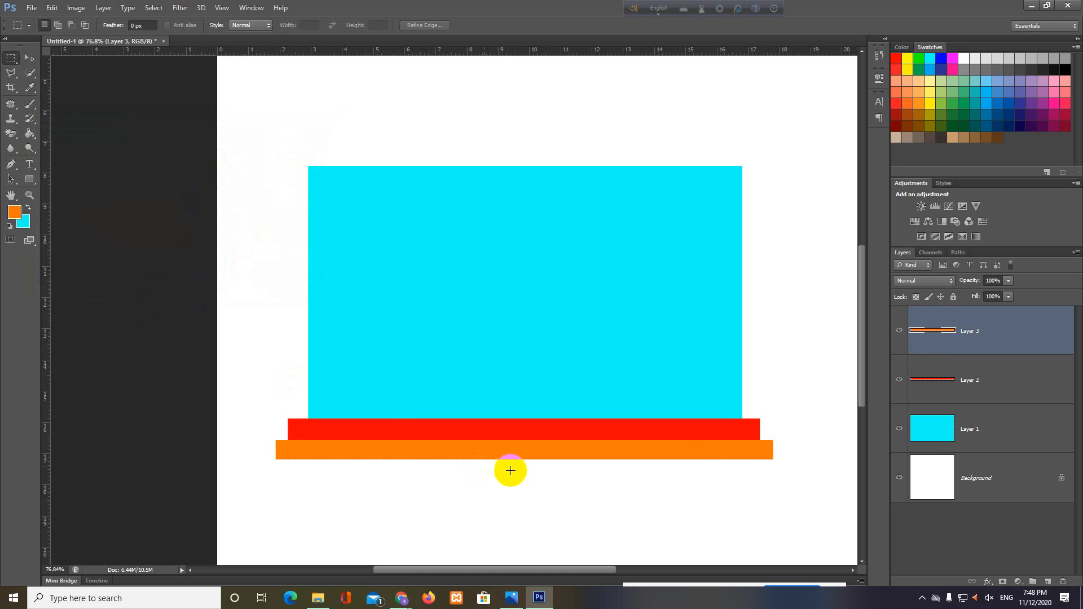
# Select a door-shaped rectangle about 2.7 by 7.3 in at the middle of the cyan wall, reaching the red strip, and add a new layer.
pyautogui.click(579, 490)
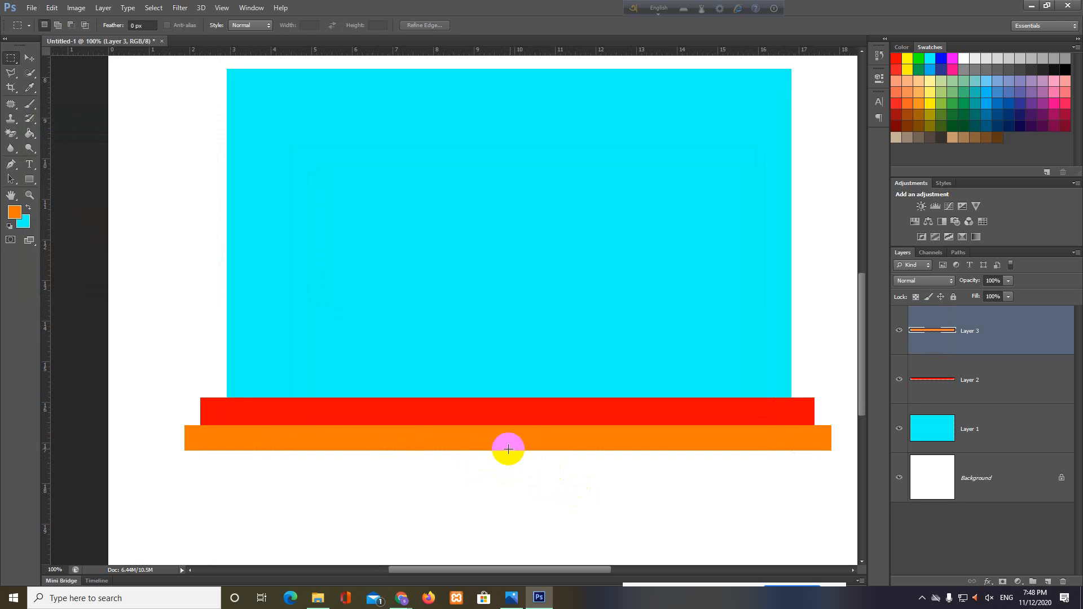
pyautogui.moveTo(565, 484)
pyautogui.mouseDown()
pyautogui.moveTo(524, 477)
pyautogui.moveTo(546, 480)
pyautogui.mouseUp()
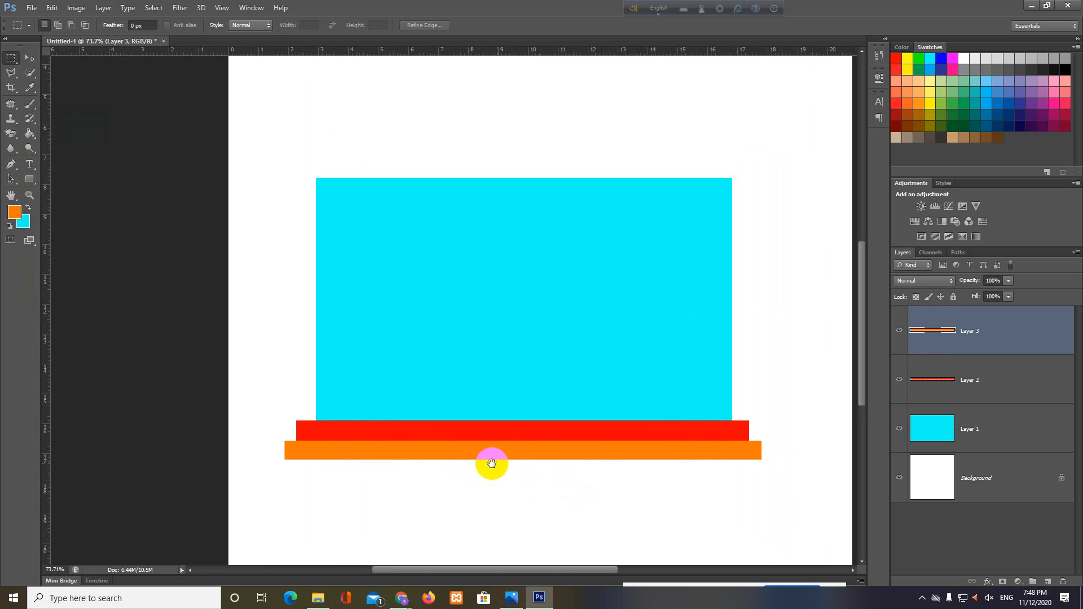
pyautogui.moveTo(484, 459); pyautogui.dragTo(447, 525)
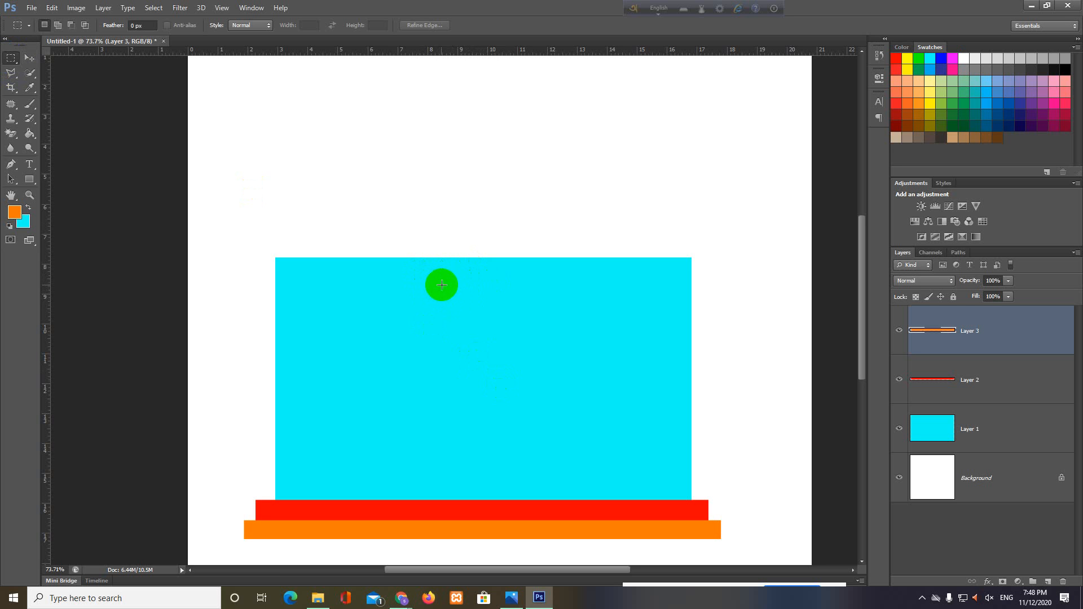
pyautogui.moveTo(434, 281); pyautogui.dragTo(514, 499)
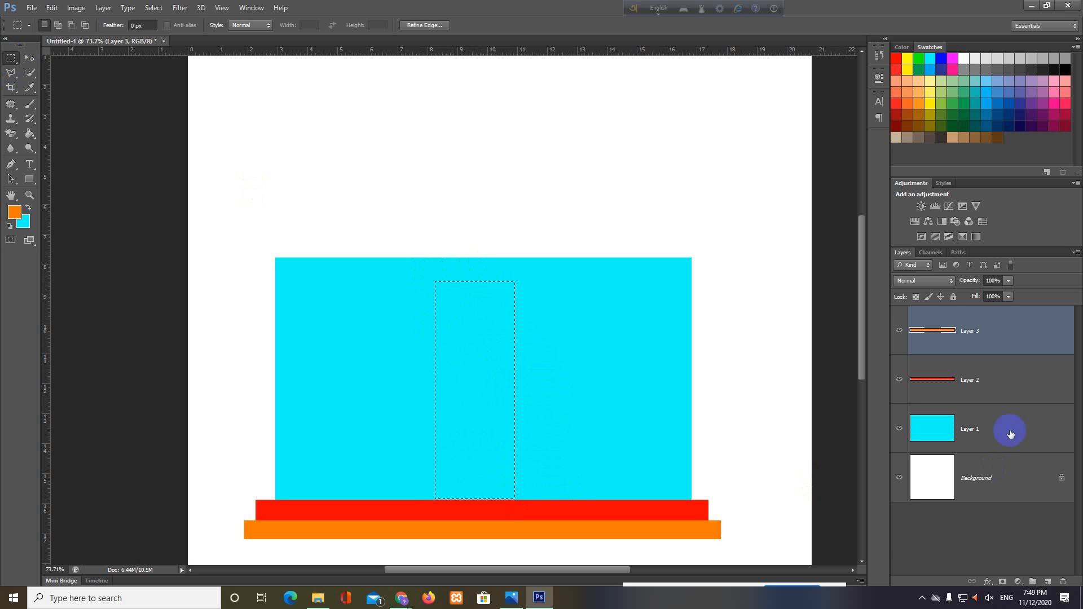
pyautogui.click(1047, 581)
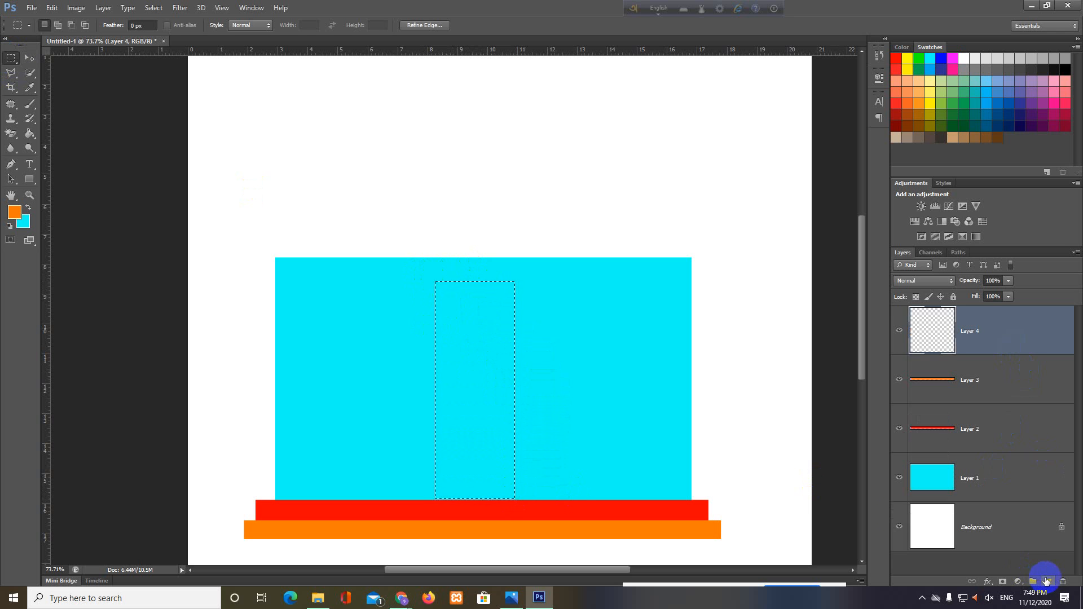
# Set the foreground color to white and fill the door-shaped selection on the new layer with it.
pyautogui.click(15, 215)
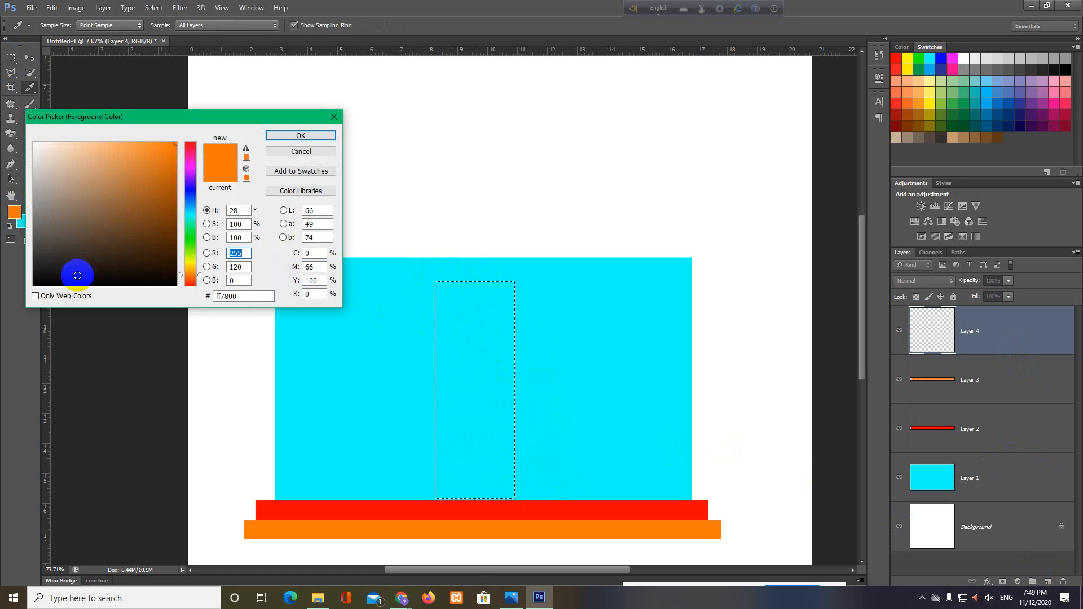
pyautogui.click(34, 144)
pyautogui.click(298, 137)
pyautogui.press('m')
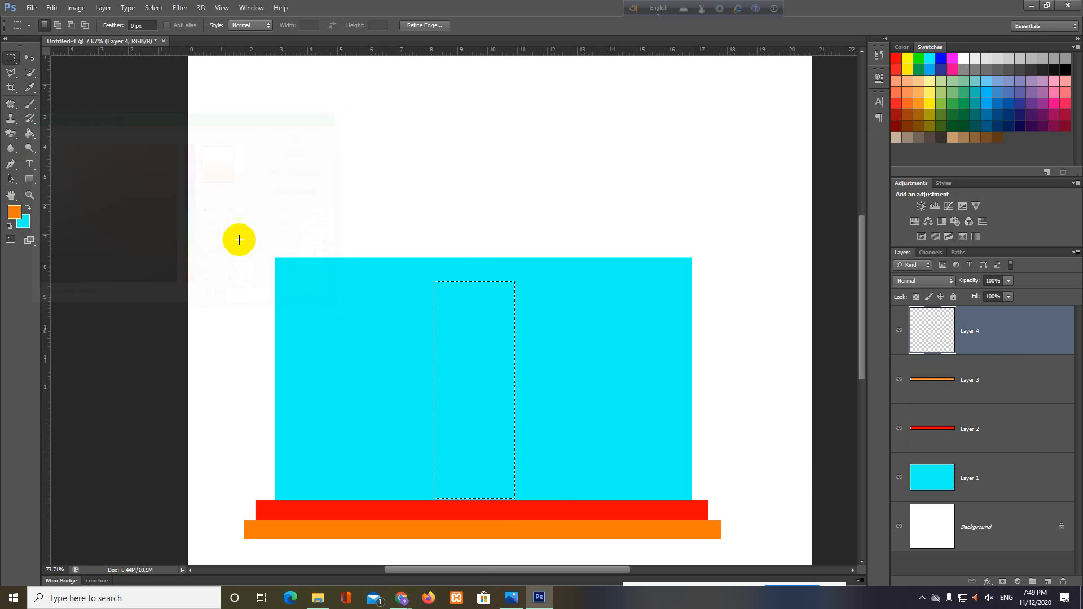
pyautogui.hotkey('alt', 'BackSpace')
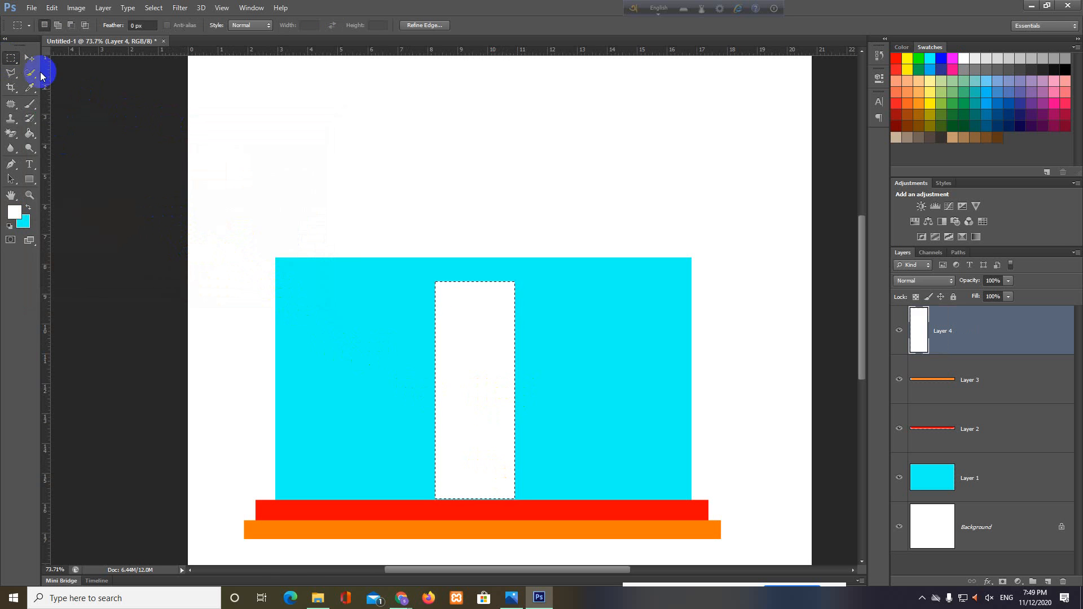
# Extend the door selection about 1.2 in to the right using Add to Selection mode, fill it with white and deselect.
pyautogui.click(57, 25)
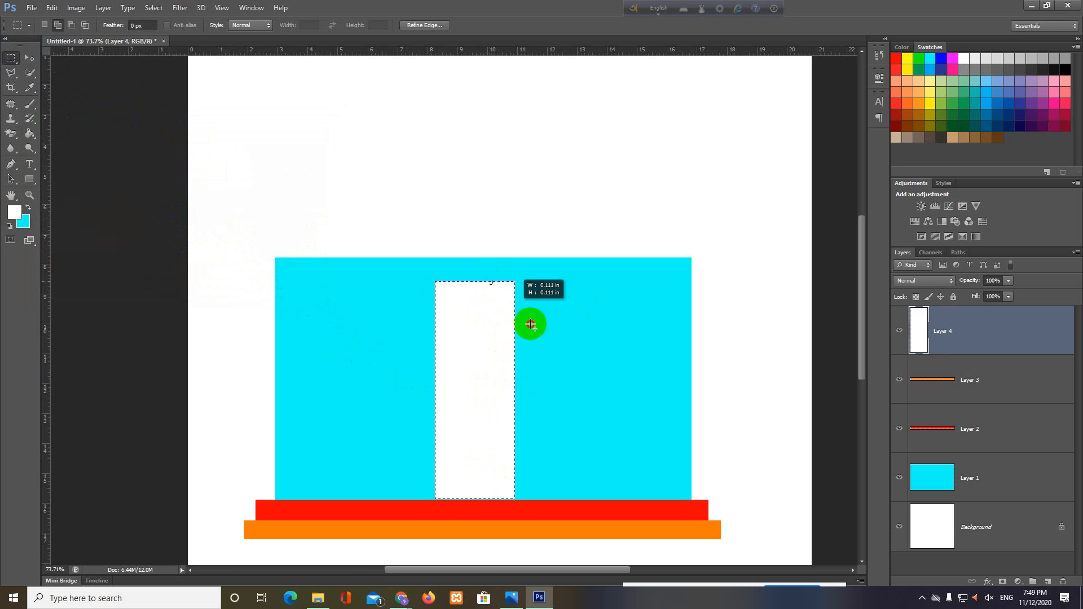
pyautogui.moveTo(530, 324); pyautogui.dragTo(551, 499)
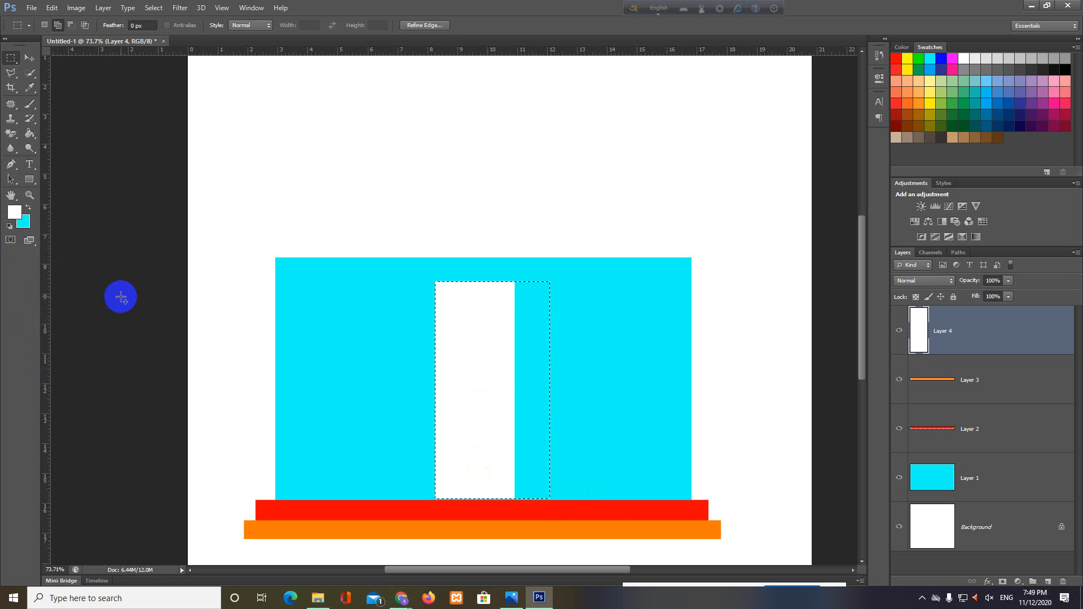
pyautogui.hotkey('alt', 'BackSpace')
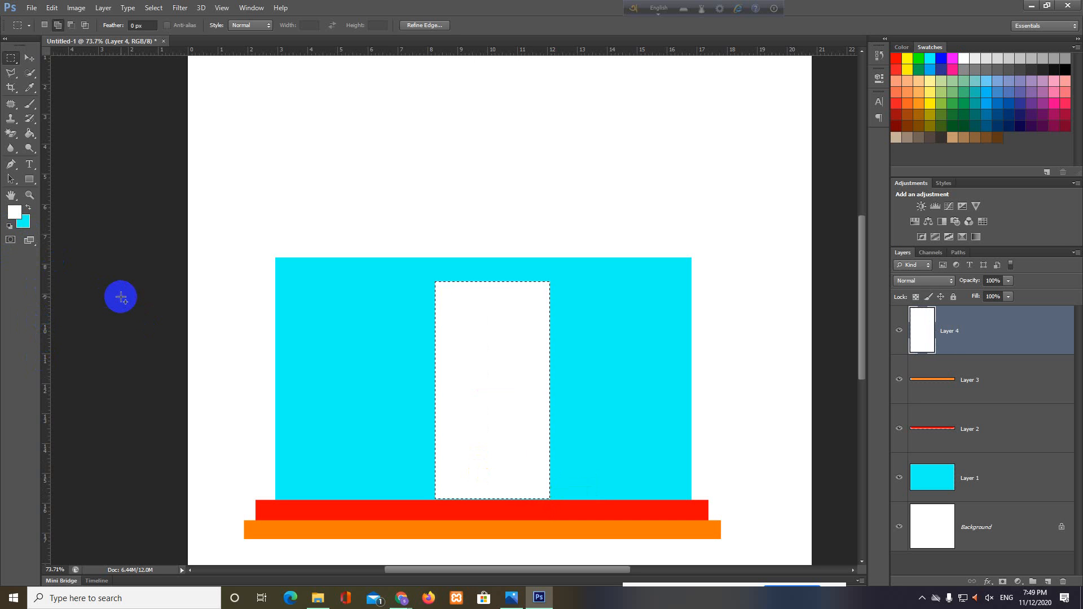
pyautogui.hotkey('ctrl', 'd')
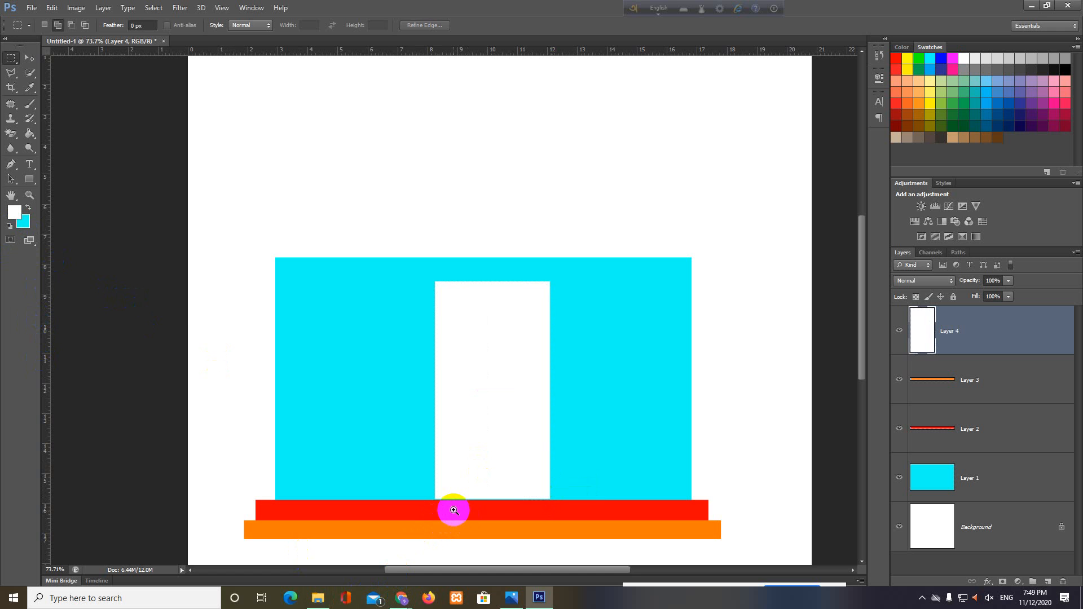
# Nudge the white door layer down with the Move tool until its lower edge meets the red strip.
pyautogui.moveTo(454, 511); pyautogui.dragTo(479, 513)
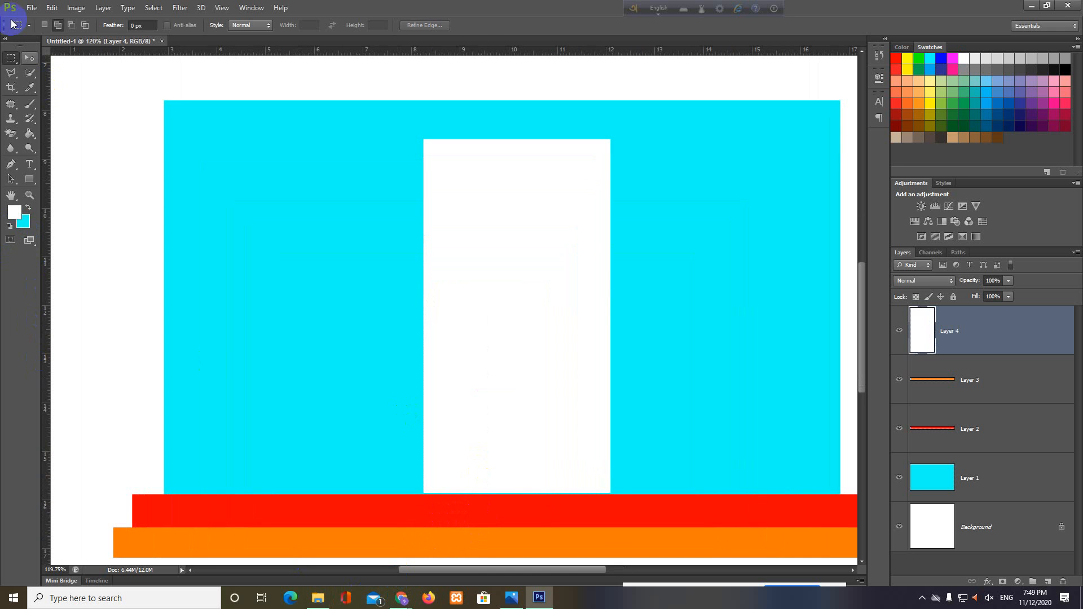
pyautogui.click(29, 58)
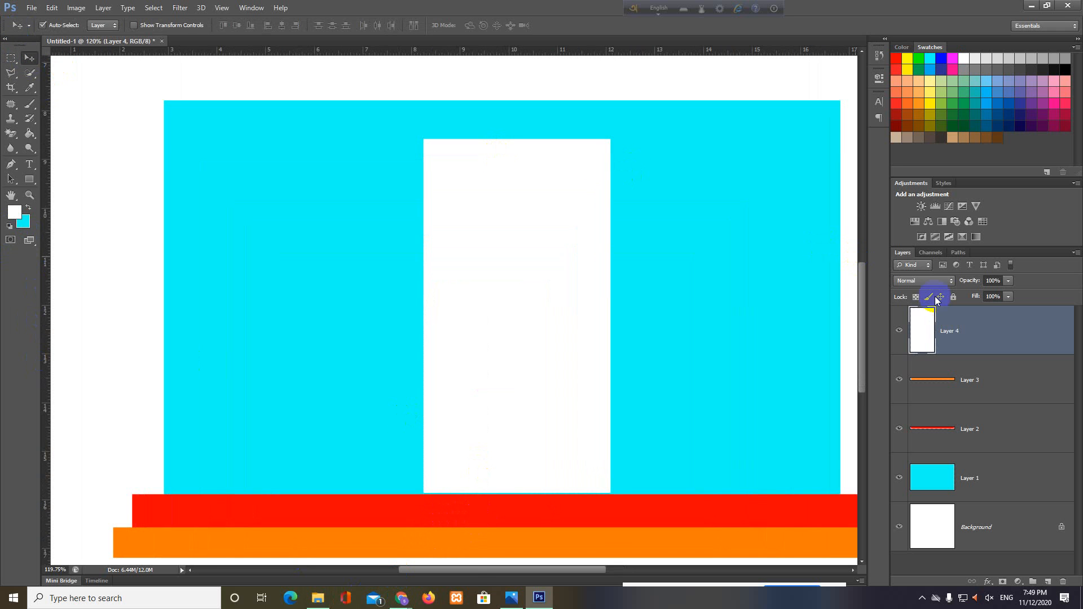
pyautogui.click(998, 338)
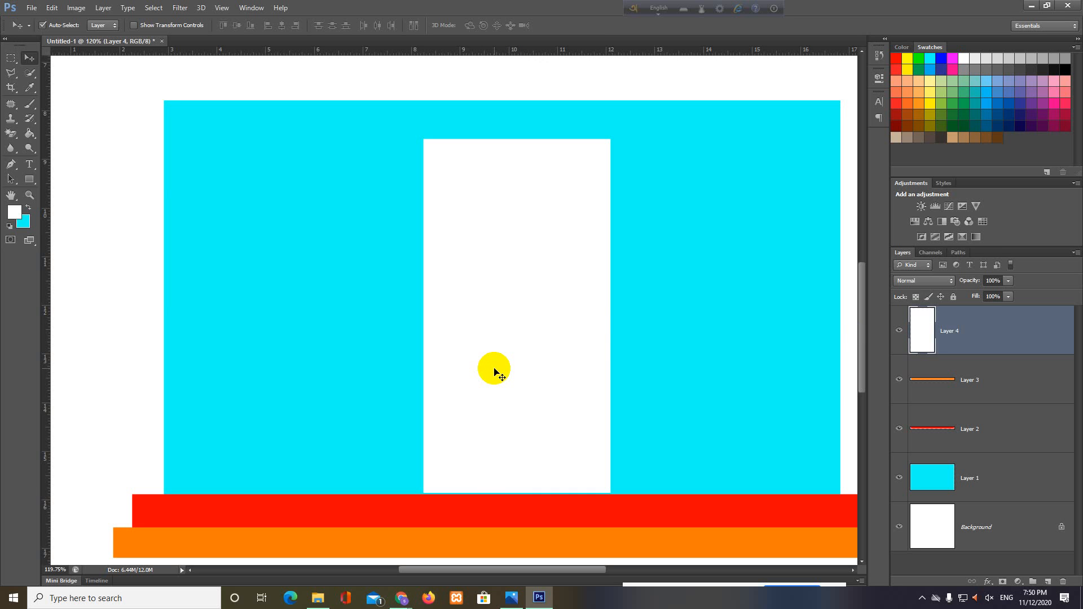
pyautogui.press('Down')
pyautogui.press('Down')
pyautogui.press('Down')
pyautogui.press('Down')
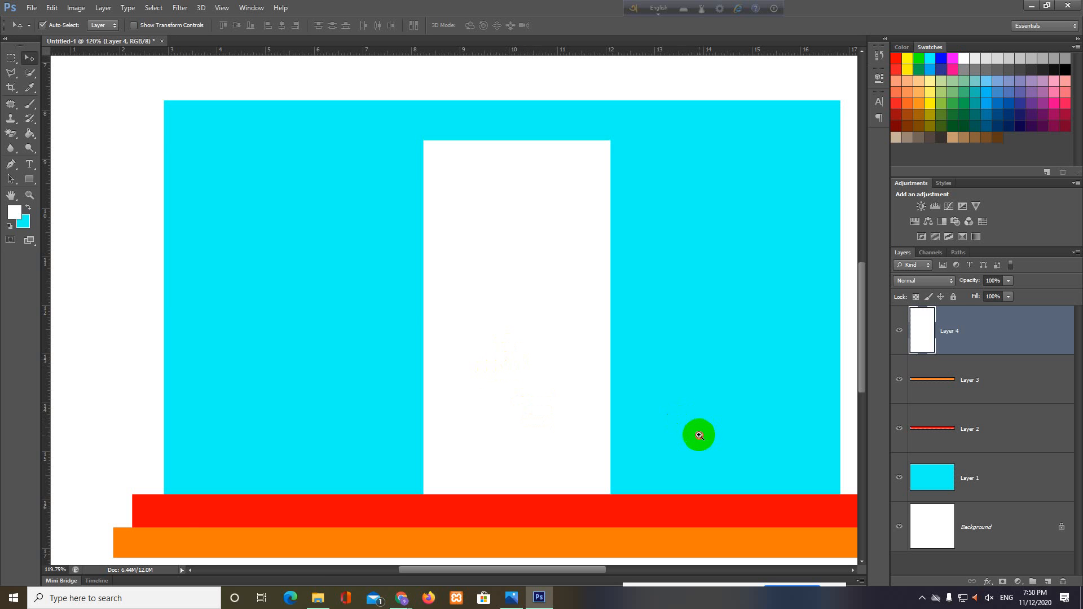
# Select a window about 2.8 by 2.6 in on the wall left of the door, fill it with white on a new layer and deselect.
pyautogui.moveTo(699, 436); pyautogui.dragTo(675, 435)
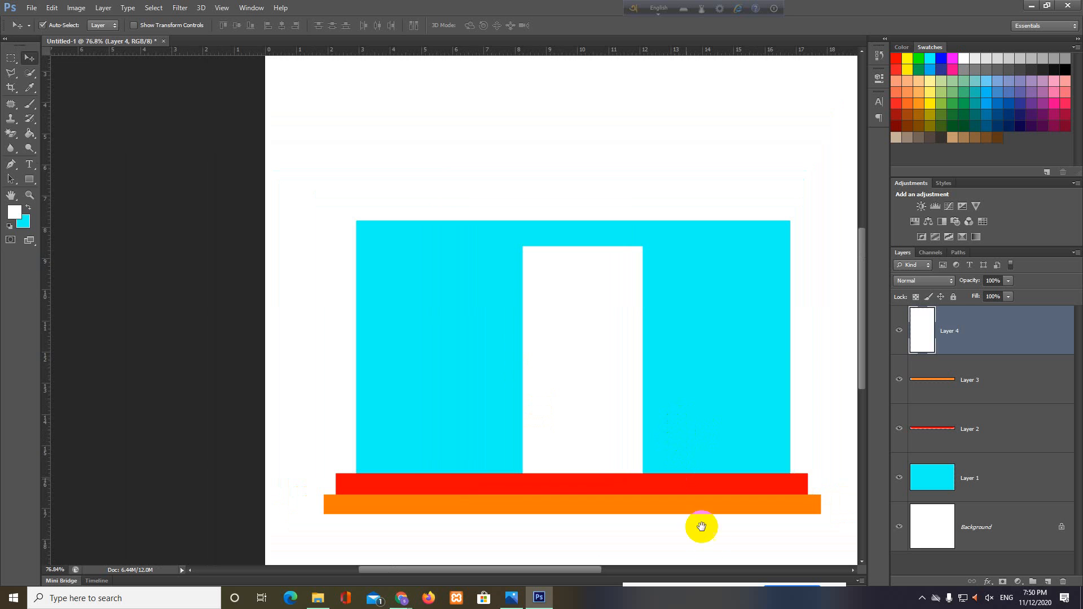
pyautogui.moveTo(701, 527); pyautogui.dragTo(530, 483)
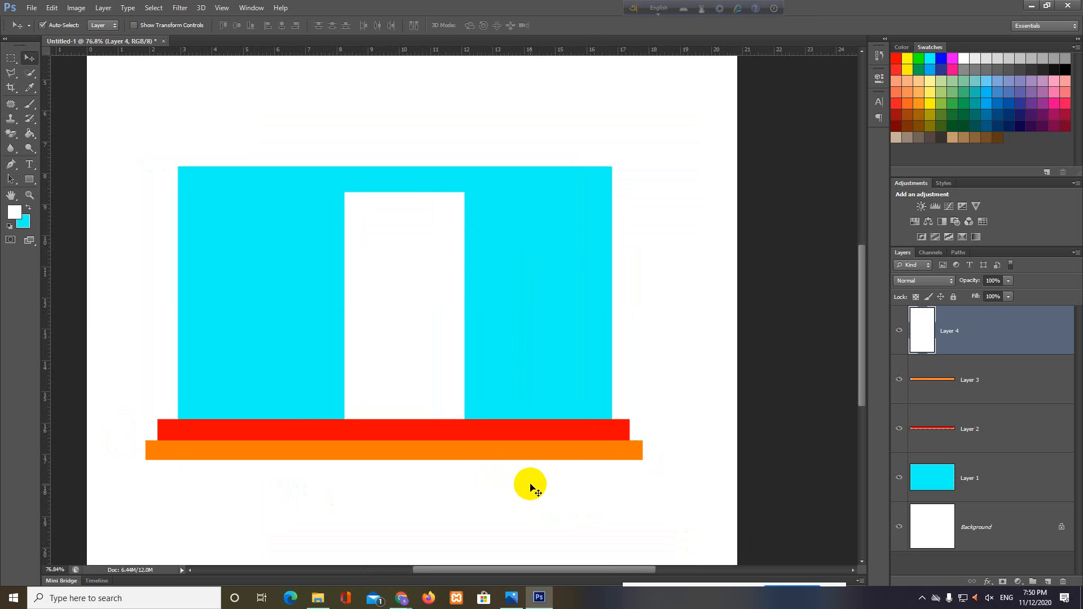
pyautogui.click(8, 59)
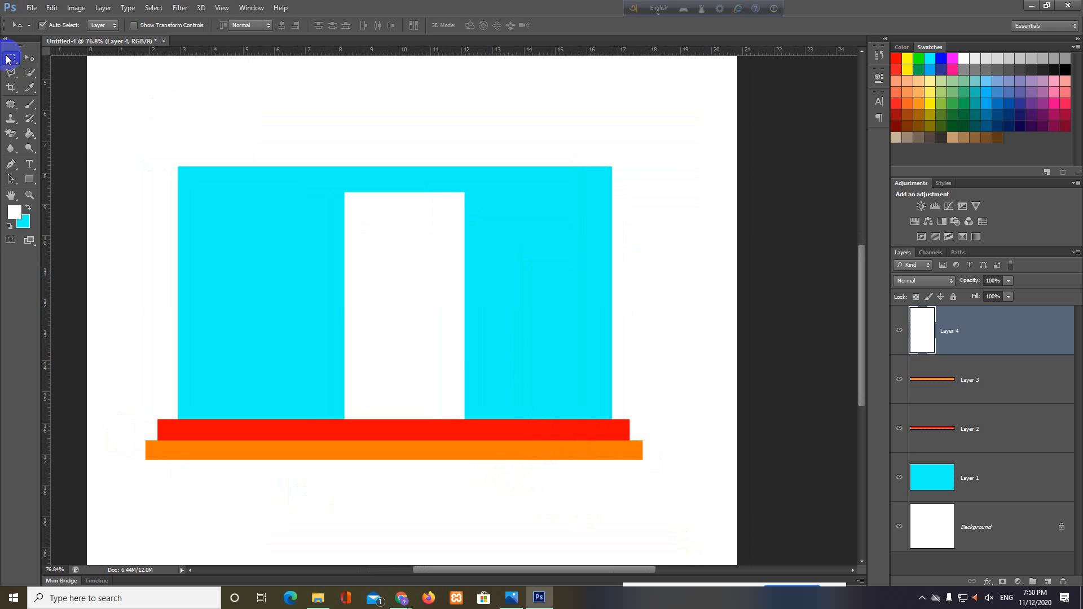
pyautogui.click(49, 58)
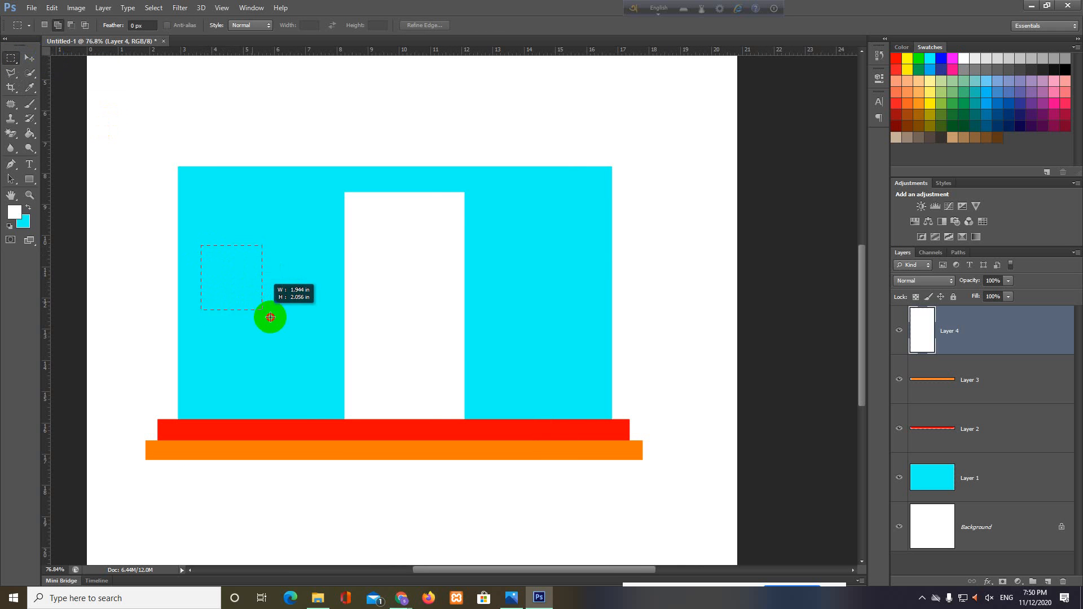
pyautogui.moveTo(271, 318); pyautogui.dragTo(289, 328)
pyautogui.click(1047, 584)
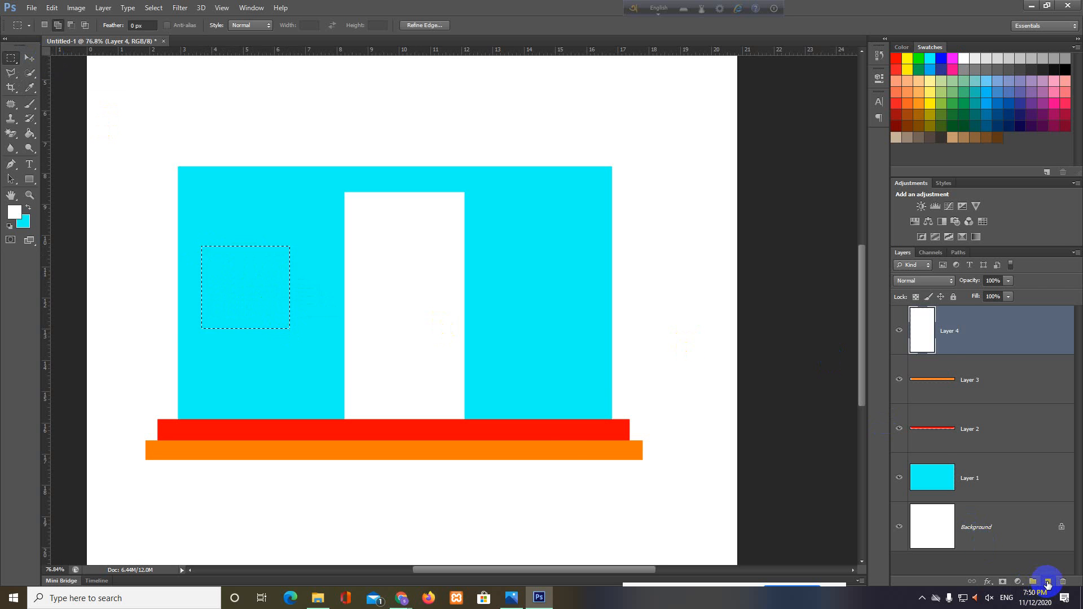
pyautogui.click(13, 223)
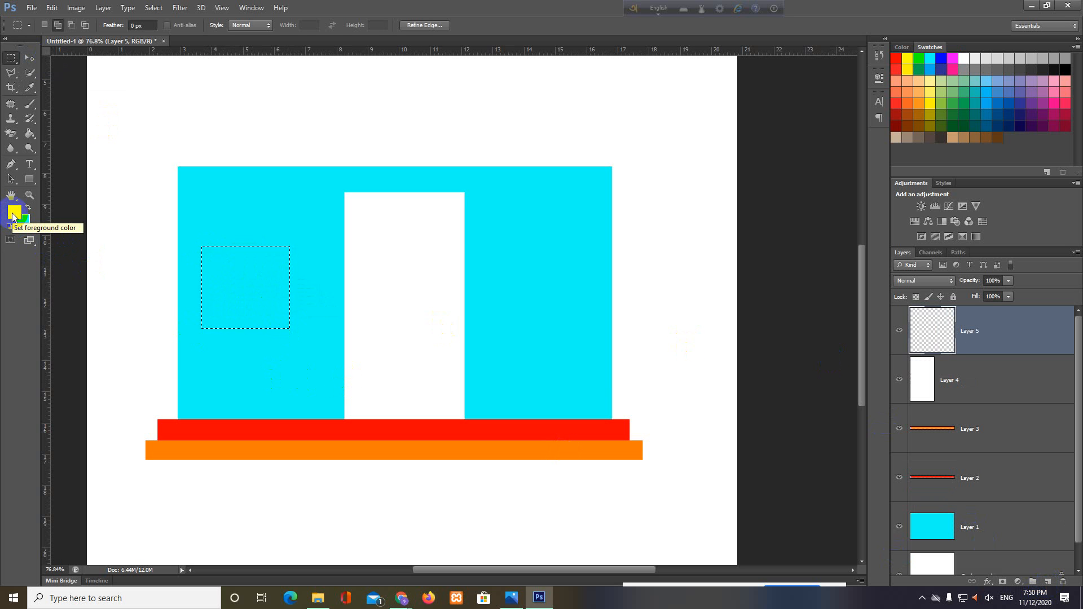
pyautogui.hotkey('alt', 'Delete')
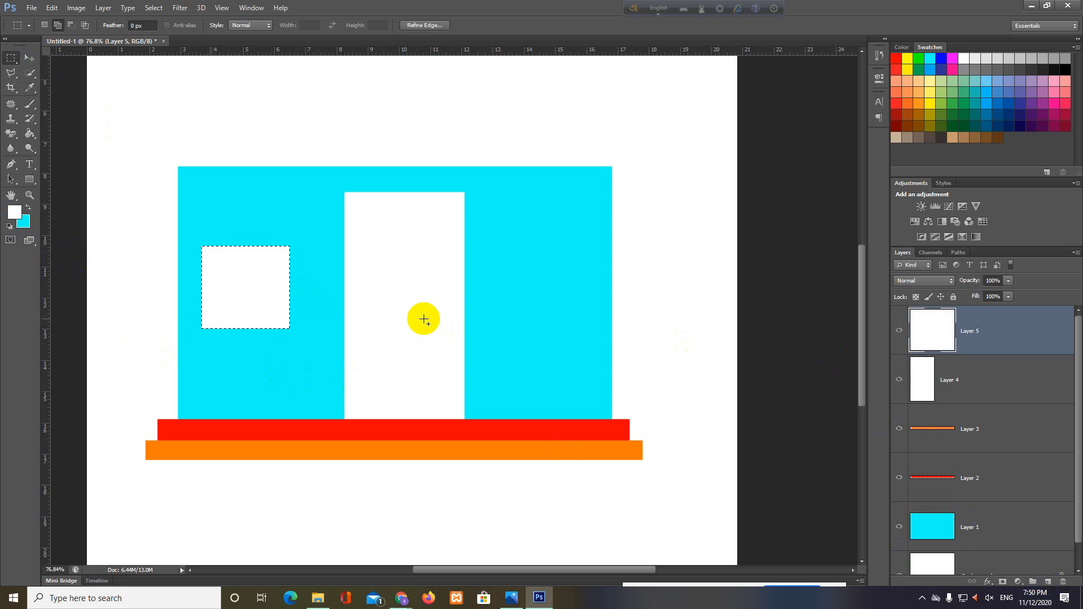
pyautogui.click(30, 60)
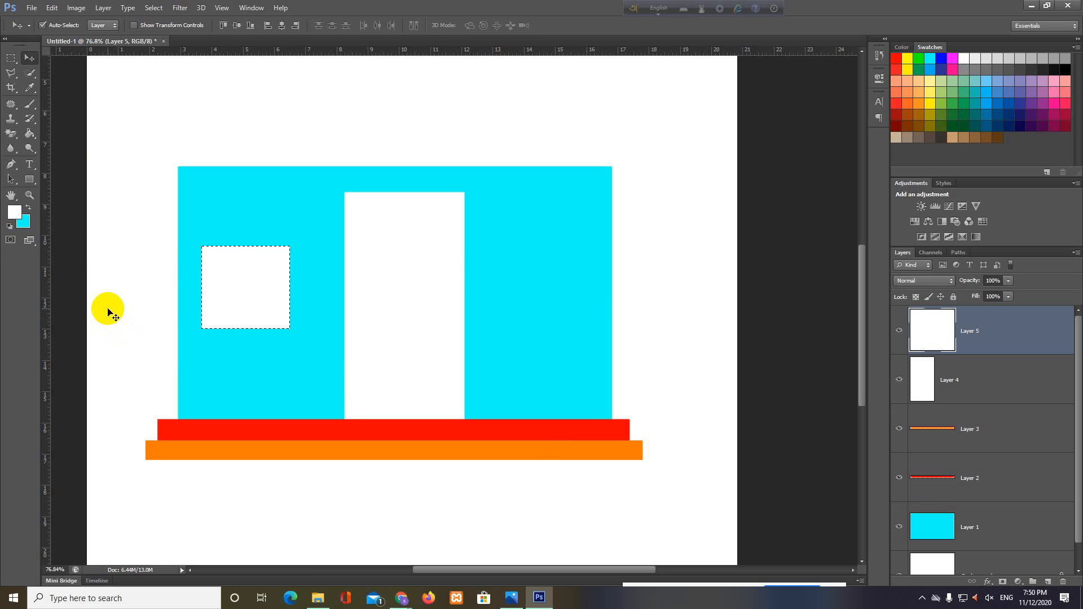
pyautogui.hotkey('ctrl', 'd')
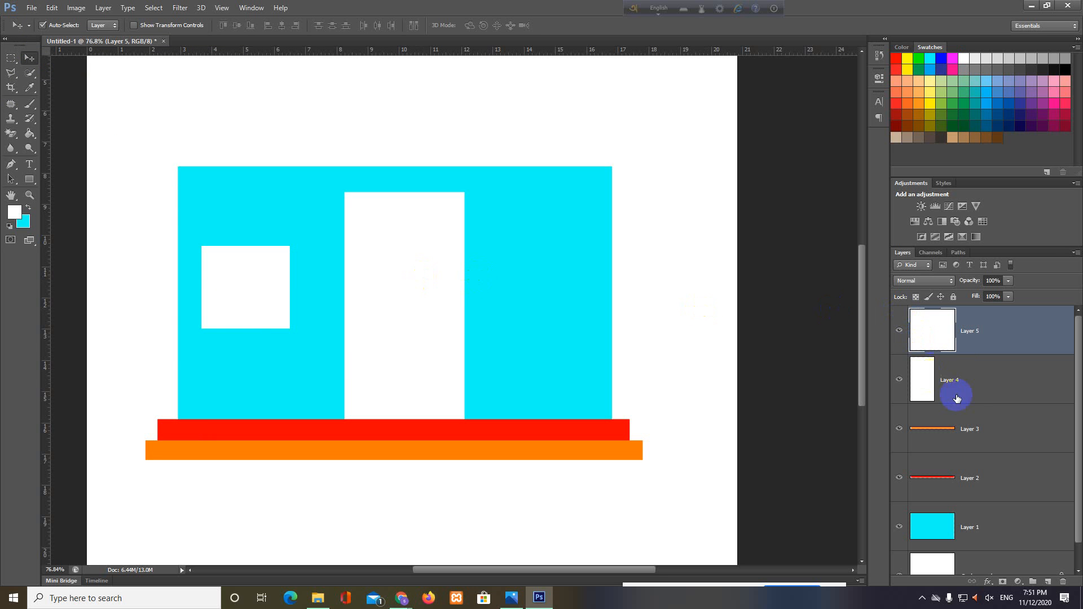
# Toggle the door layer's visibility off and on, and pick the door and the window on the canvas to demonstrate Auto-Select.
pyautogui.click(900, 380)
pyautogui.click(900, 380)
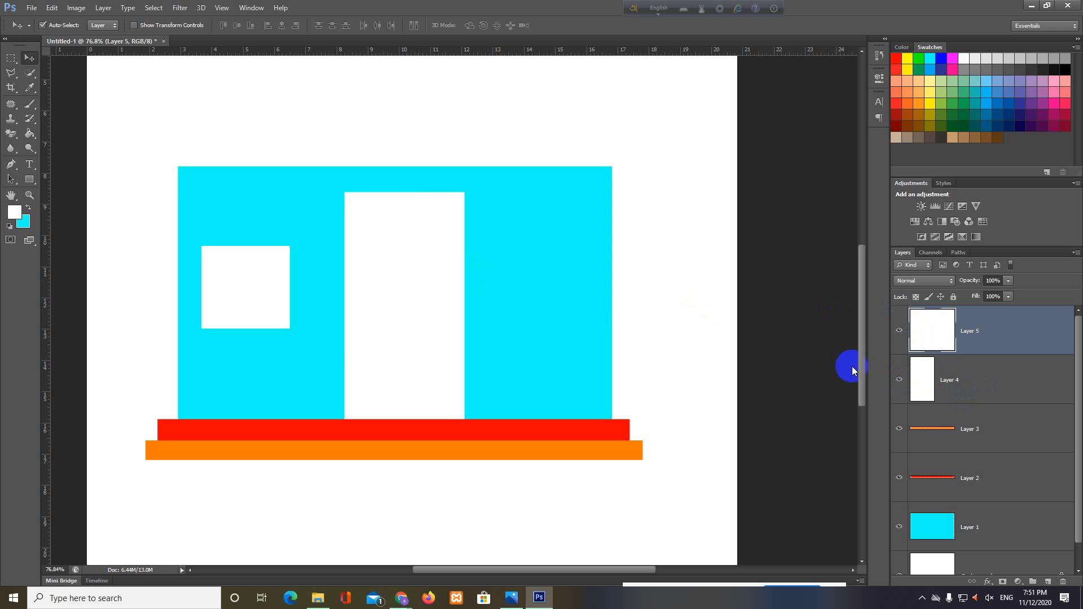
pyautogui.click(420, 289)
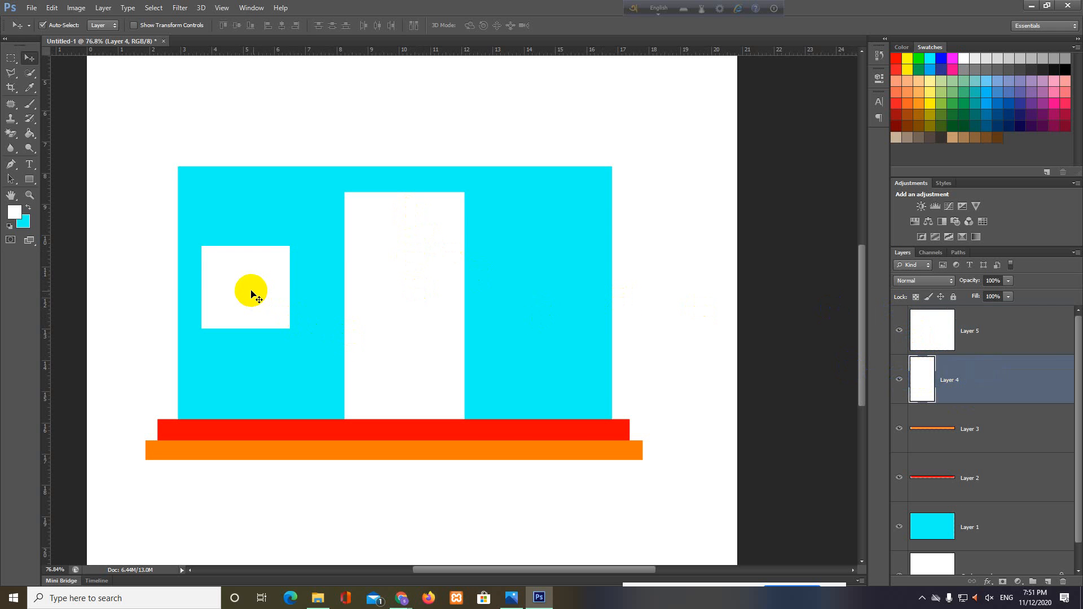
pyautogui.click(251, 295)
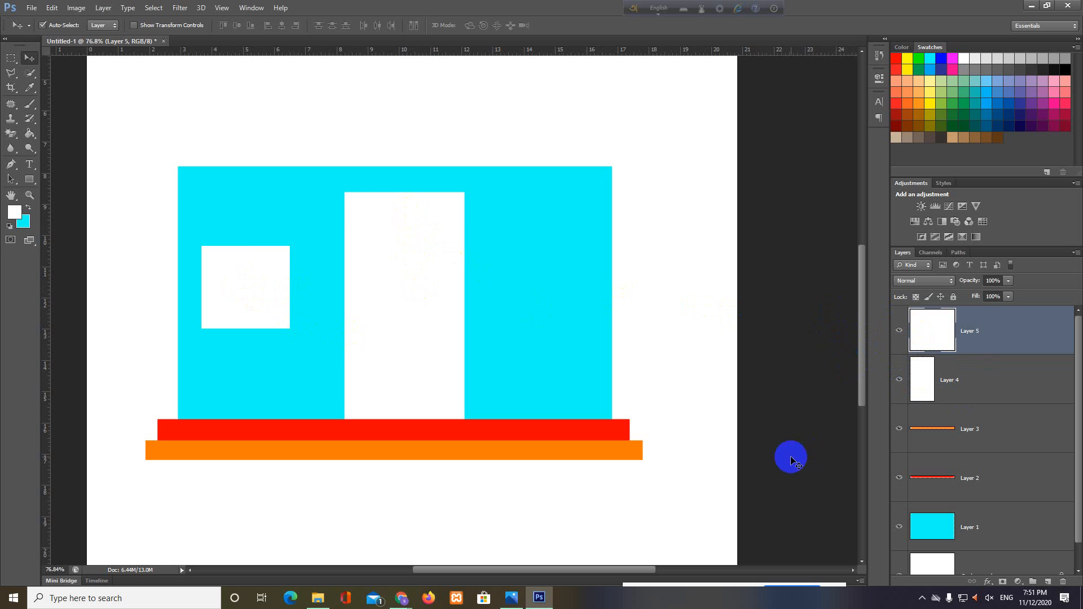
# With Auto-Select off, shift the window about 0.3 in right and 0.1 in up, select the door layer and re-enable Auto-Select.
pyautogui.click(42, 26)
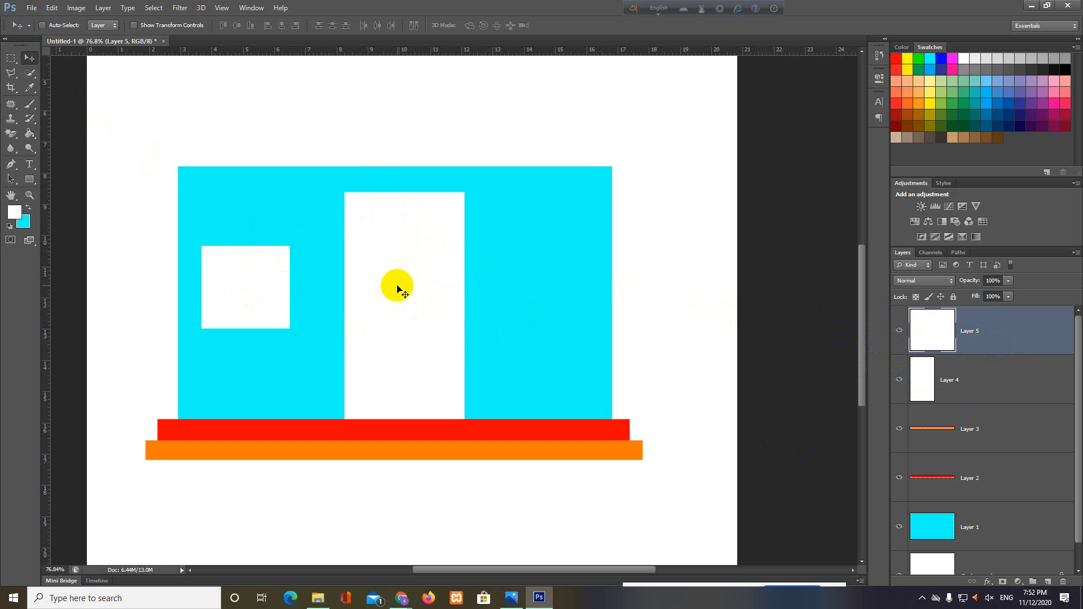
pyautogui.moveTo(398, 287)
pyautogui.mouseDown()
pyautogui.moveTo(387, 282)
pyautogui.moveTo(416, 283)
pyautogui.moveTo(407, 283)
pyautogui.mouseUp()
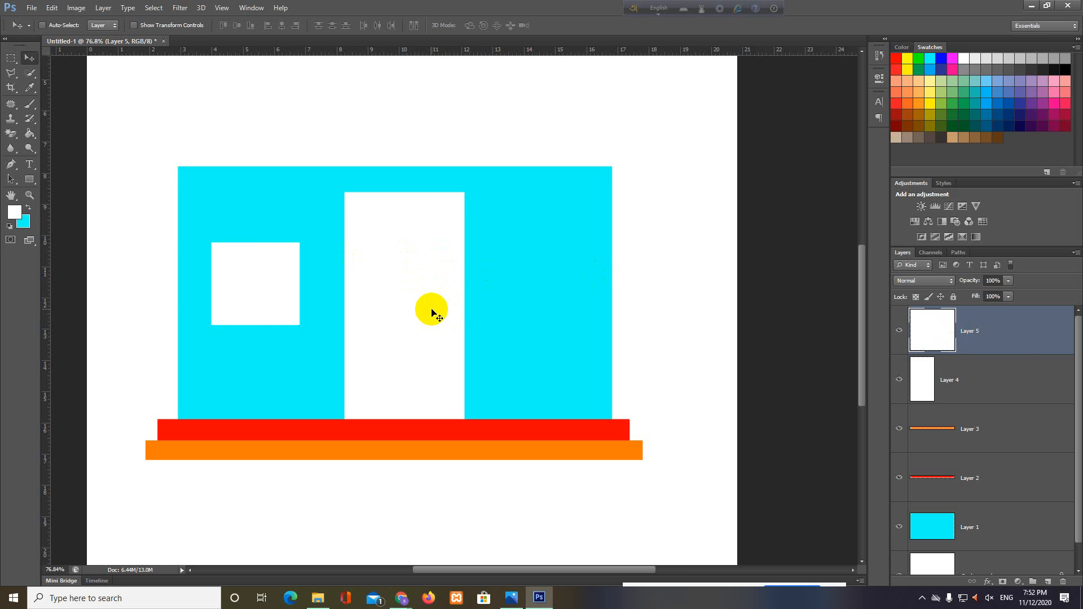
pyautogui.click(1006, 375)
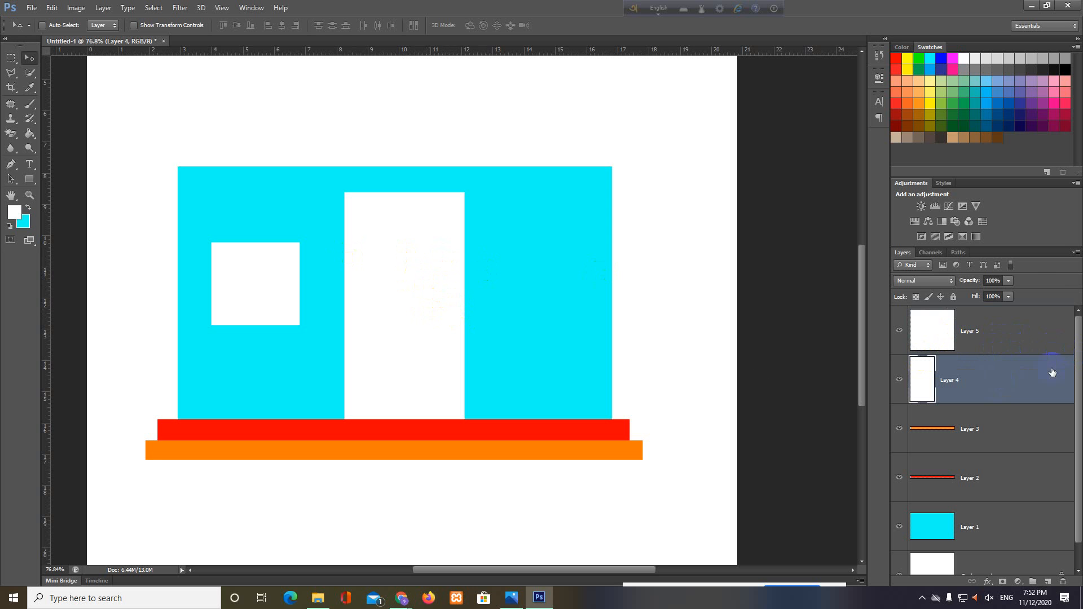
pyautogui.click(42, 25)
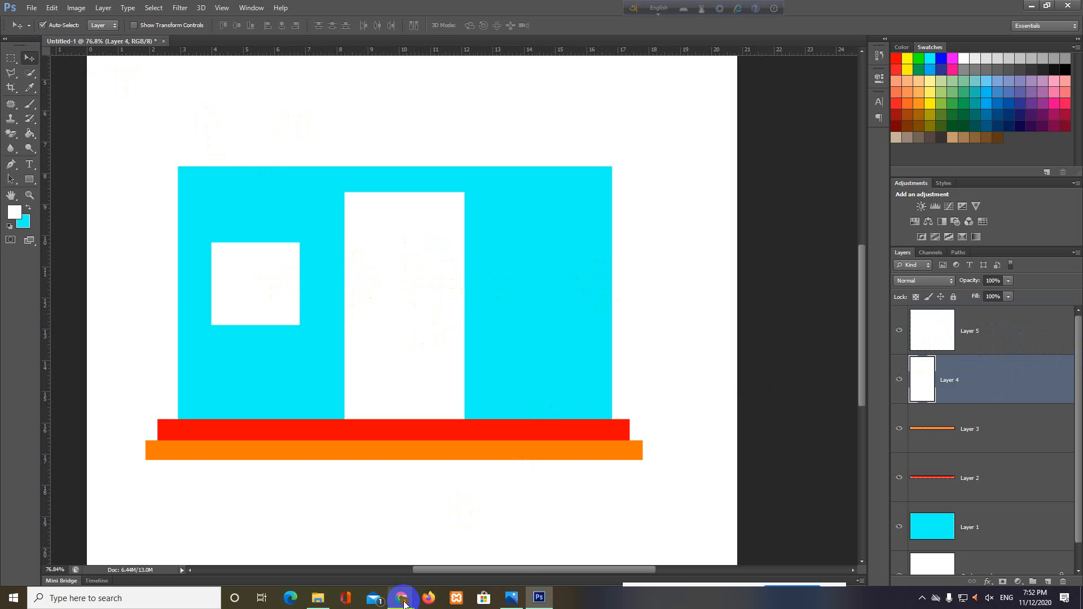
# Switch to the Google Meet call in Chrome to check the class, and return to Photoshop.
pyautogui.moveTo(399, 595)
pyautogui.click(365, 562)
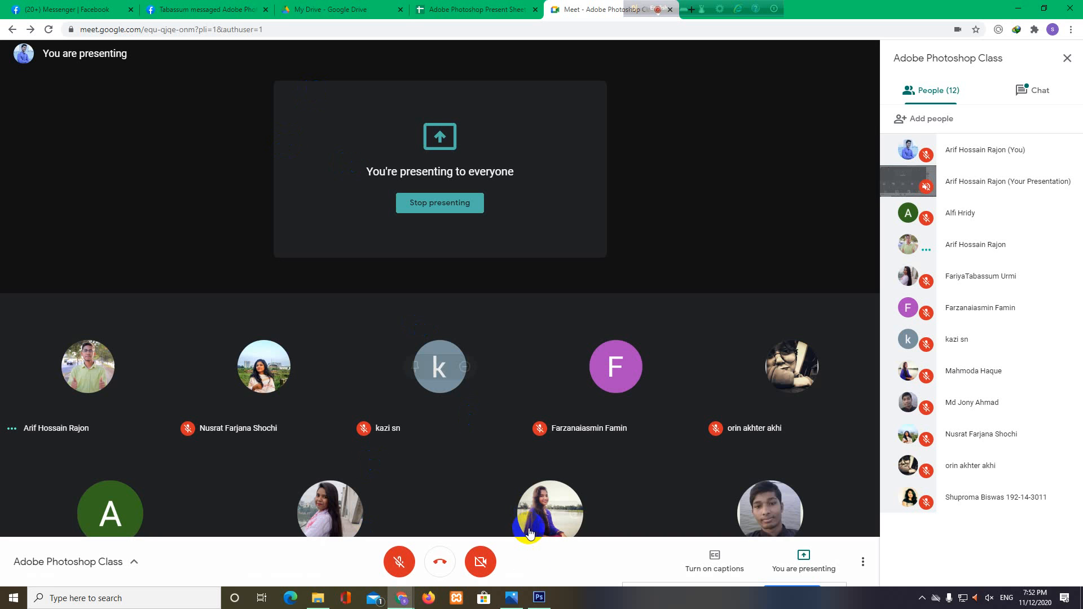
pyautogui.click(545, 601)
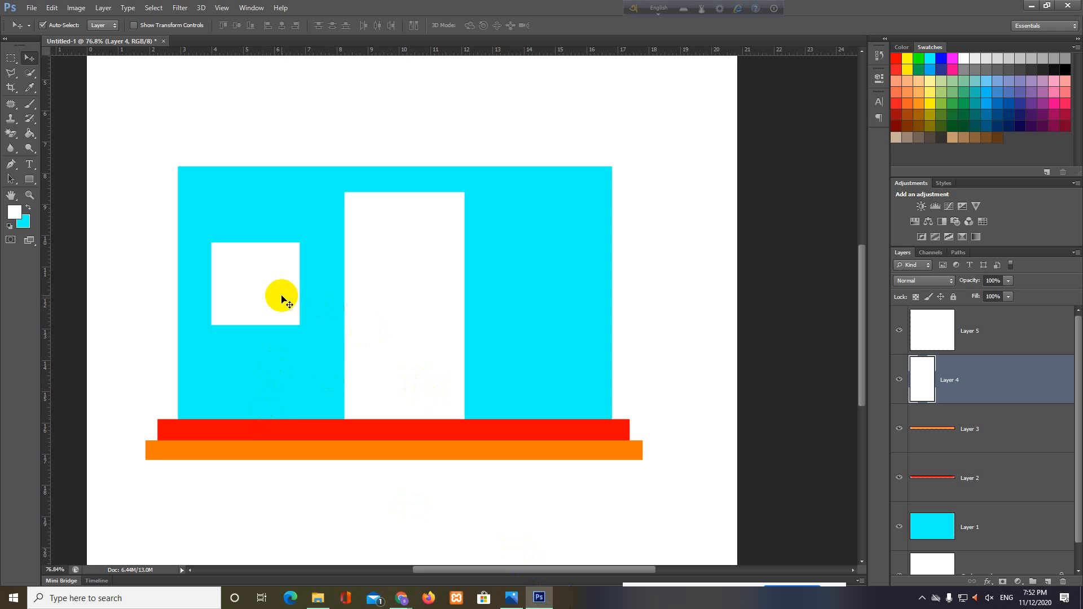
# Duplicate the window about 8.9 in to the right, onto the wall beyond the door at the same height, and select both window layers in turn.
pyautogui.click(31, 58)
pyautogui.press('alt')
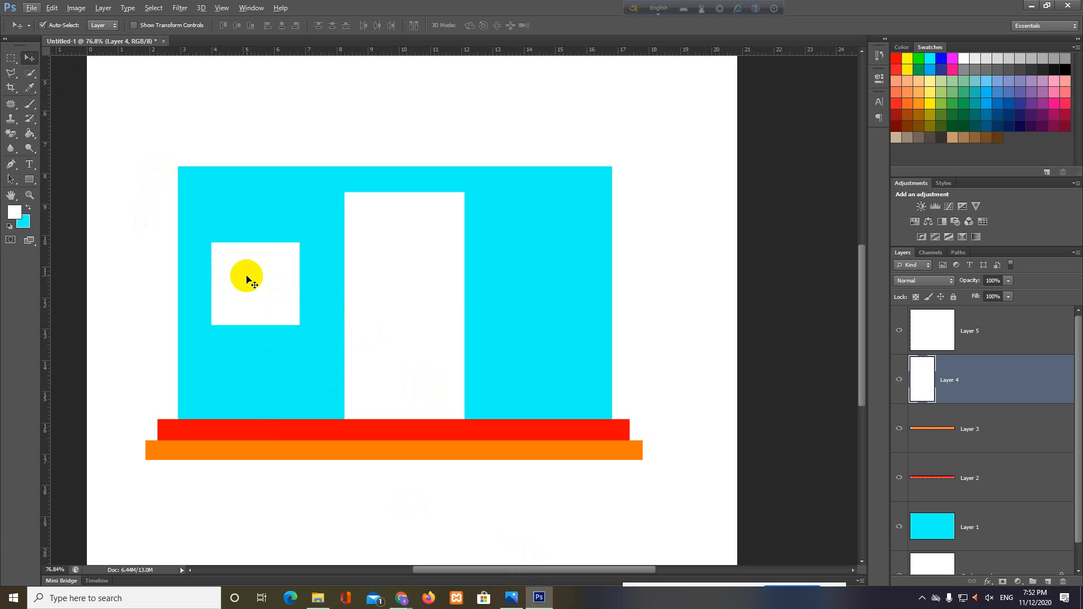
pyautogui.press('alt')
pyautogui.moveTo(249, 268); pyautogui.dragTo(524, 266)
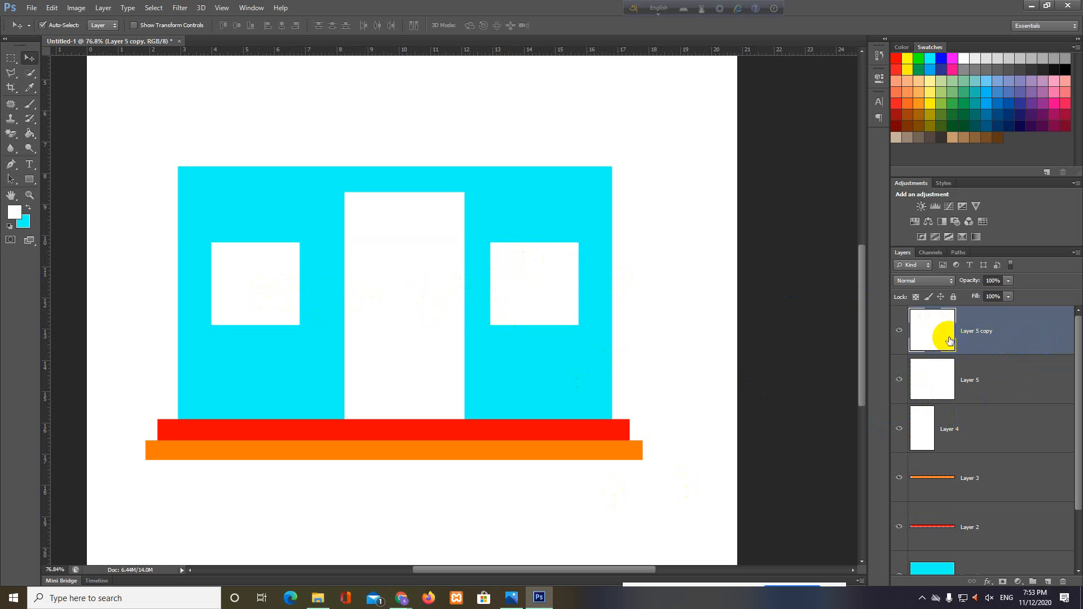
pyautogui.click(989, 387)
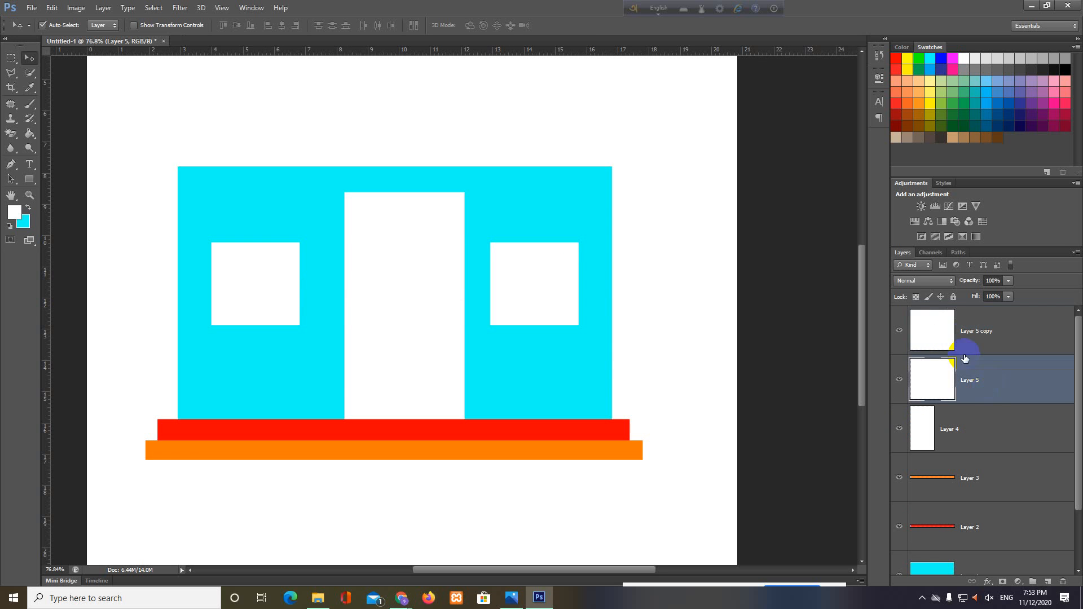
pyautogui.click(972, 334)
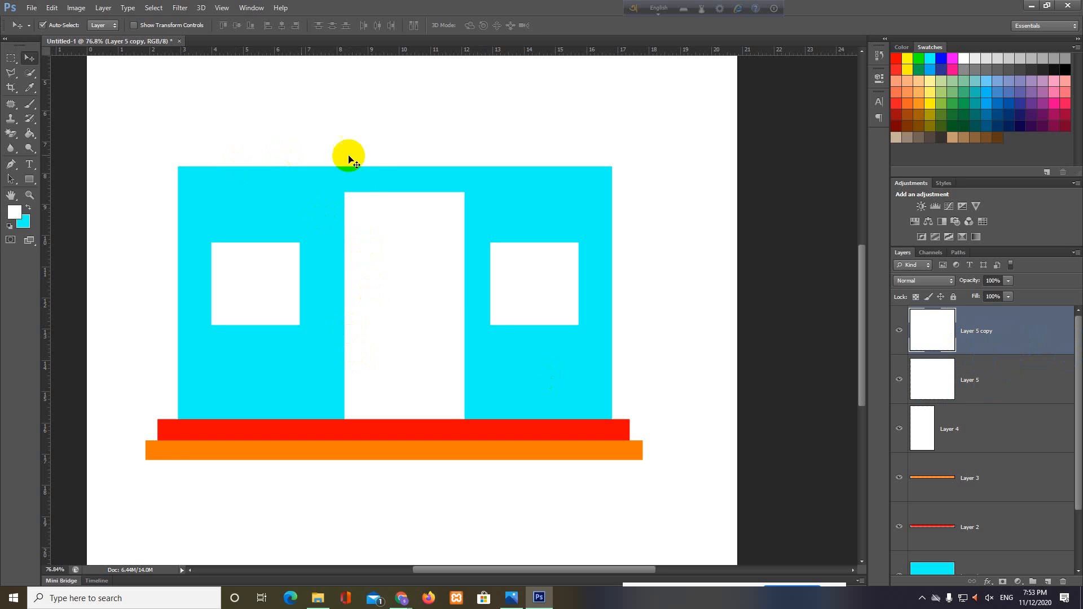
# Move the door about 0.3 in to the left so that it stands midway between the two windows.
pyautogui.click(401, 278)
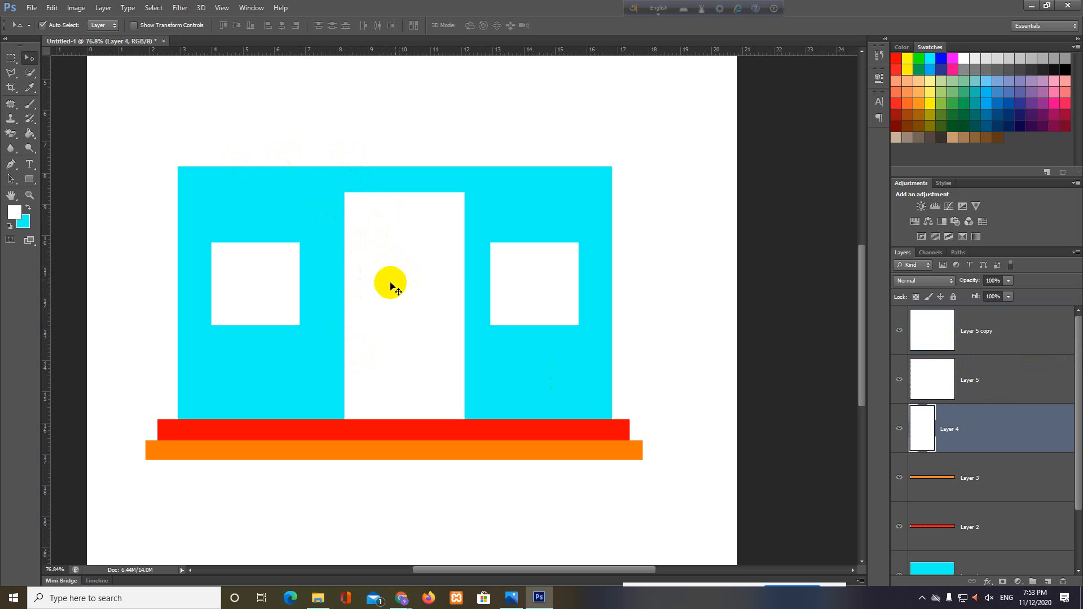
pyautogui.moveTo(406, 286); pyautogui.dragTo(396, 290)
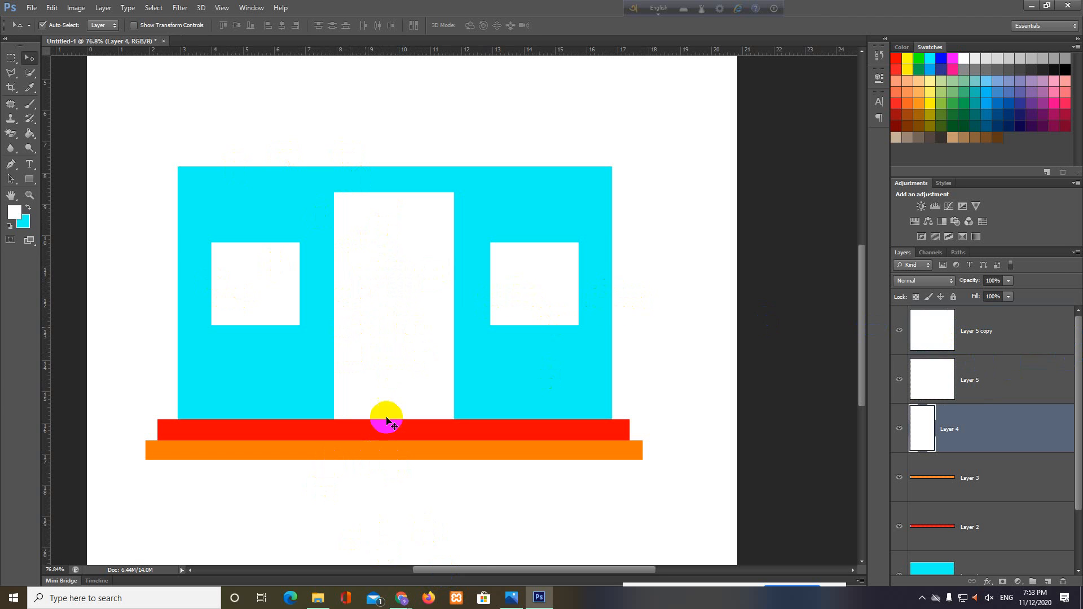
pyautogui.scroll(3, 425, 547)
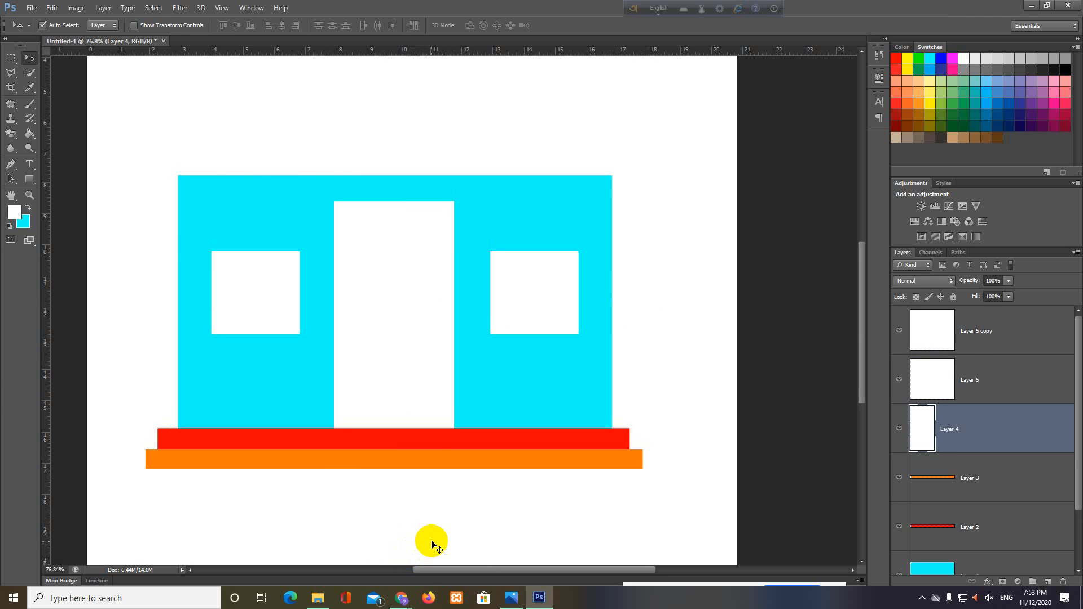
pyautogui.scroll(4, 432, 542)
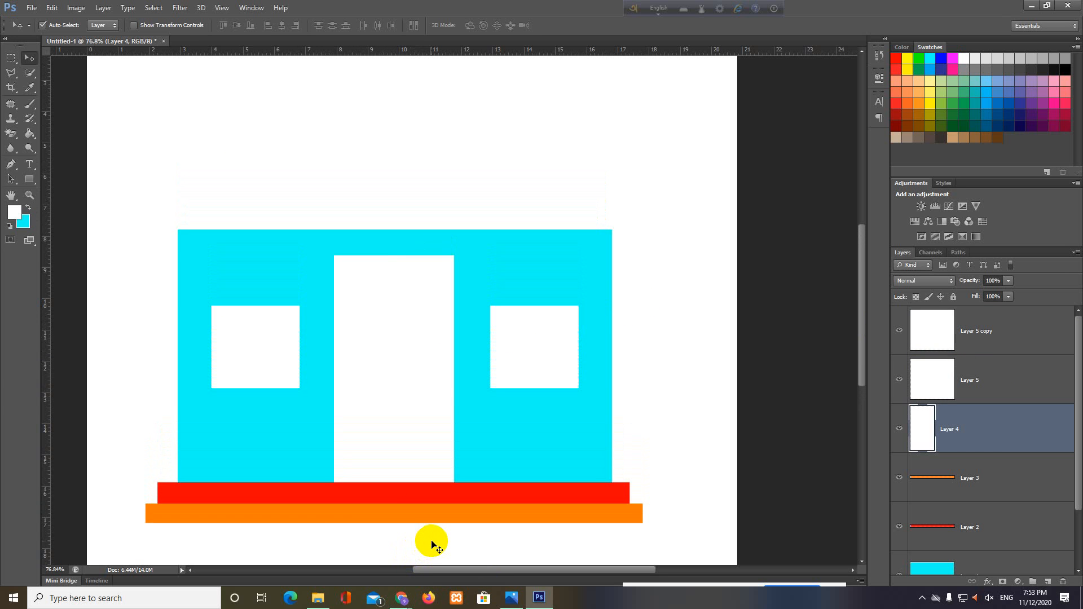
# Activate the Polygonal Lasso tool for making straight-edged selections.
pyautogui.scroll(2, 432, 542)
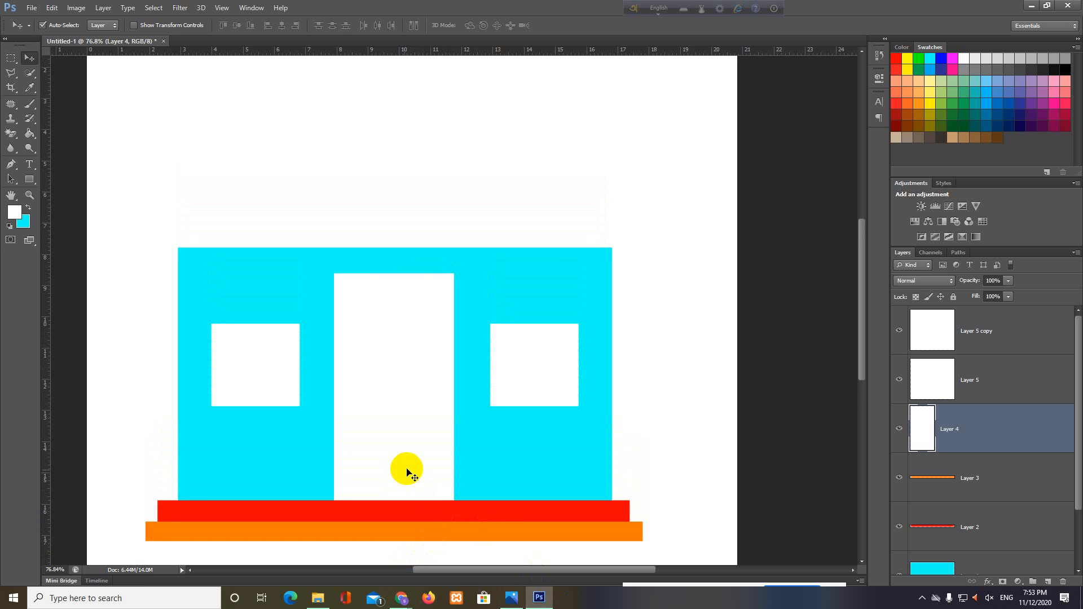
pyautogui.click(10, 58)
pyautogui.moveTo(10, 58); pyautogui.dragTo(38, 63)
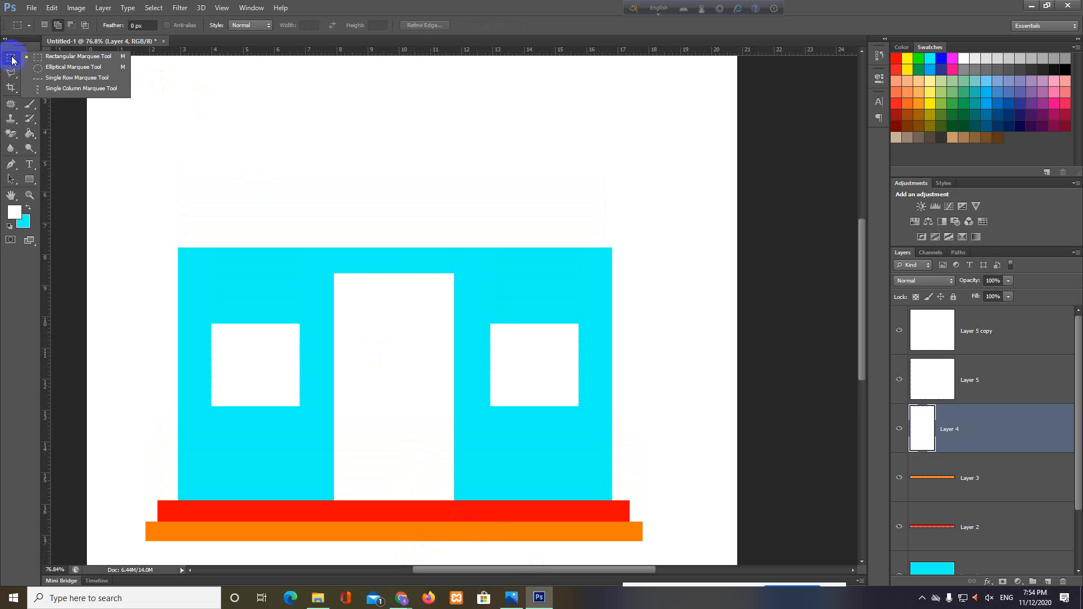
pyautogui.click(74, 60)
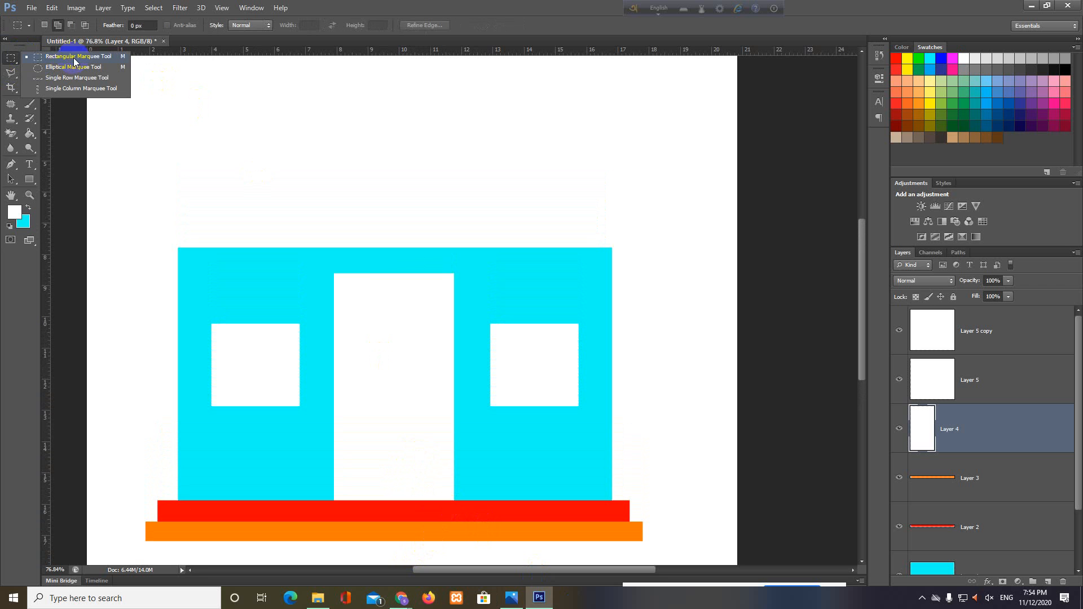
pyautogui.click(9, 74)
pyautogui.click(9, 74)
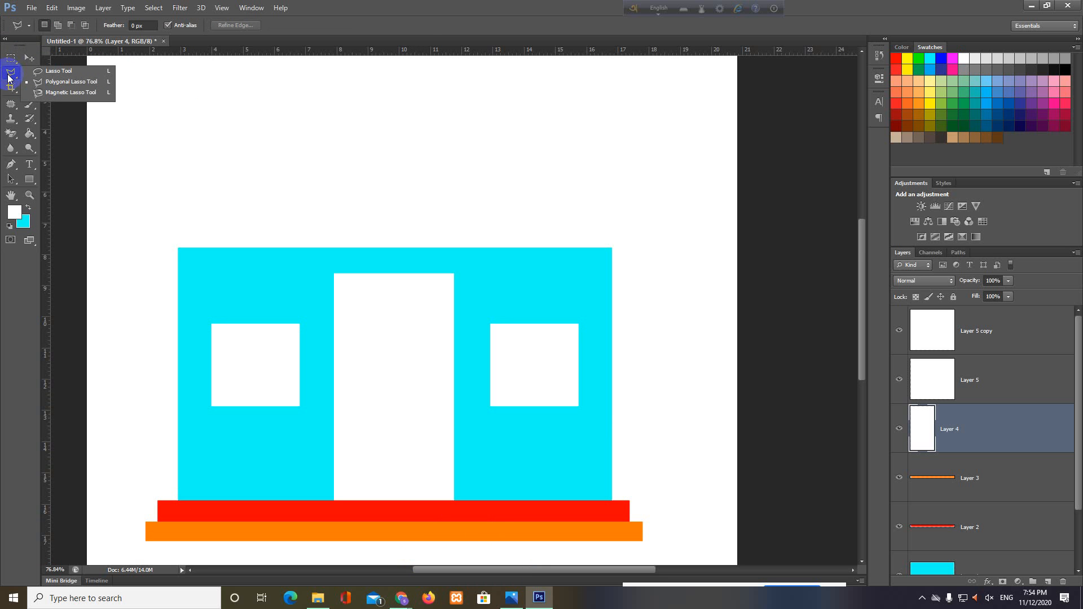
pyautogui.click(61, 71)
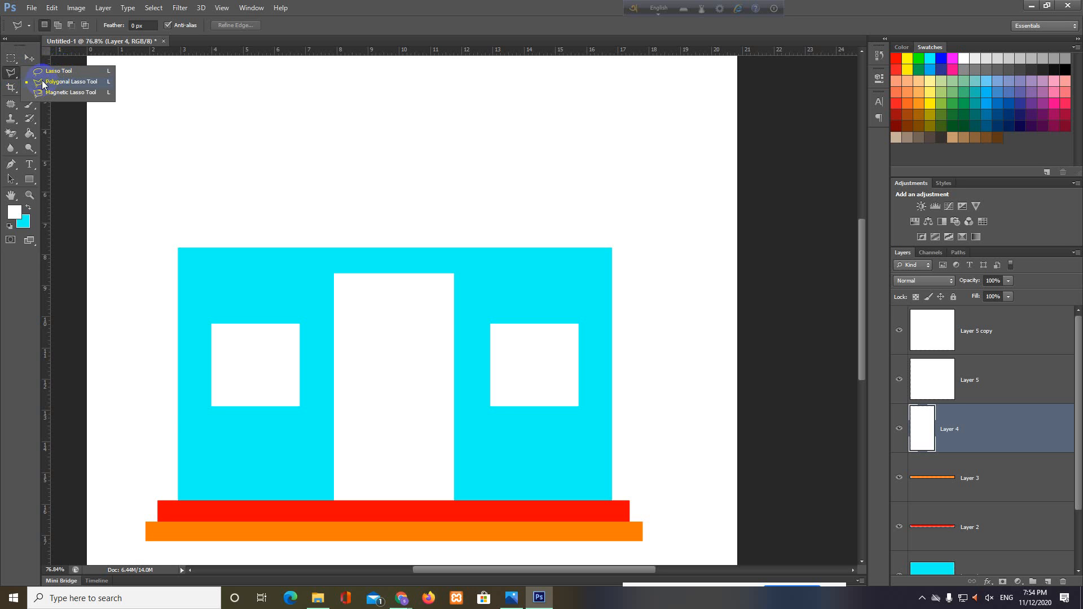
pyautogui.click(44, 83)
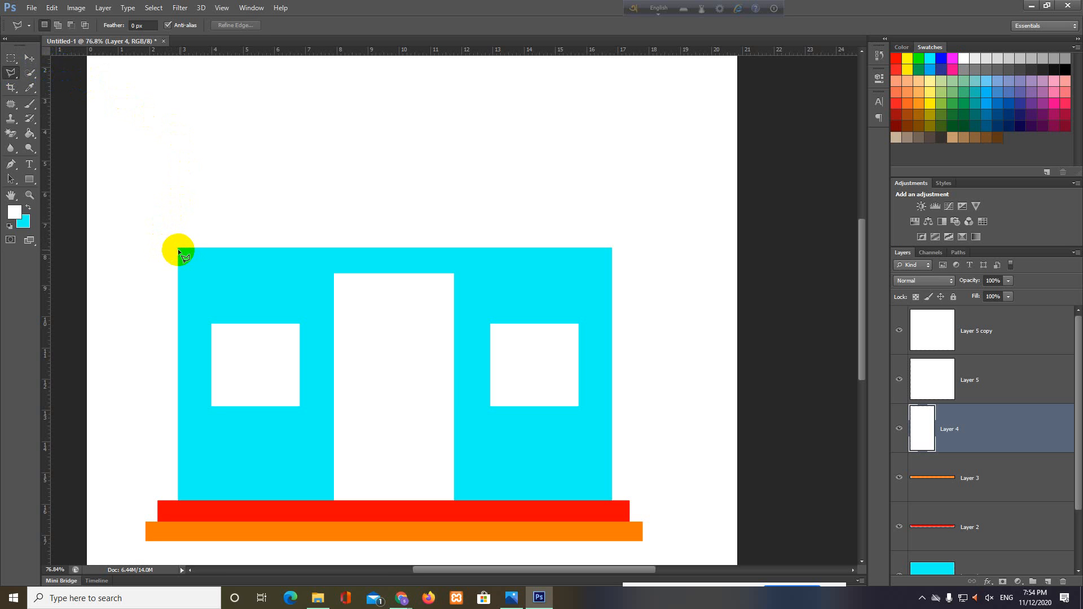
pyautogui.scroll(5, 178, 249)
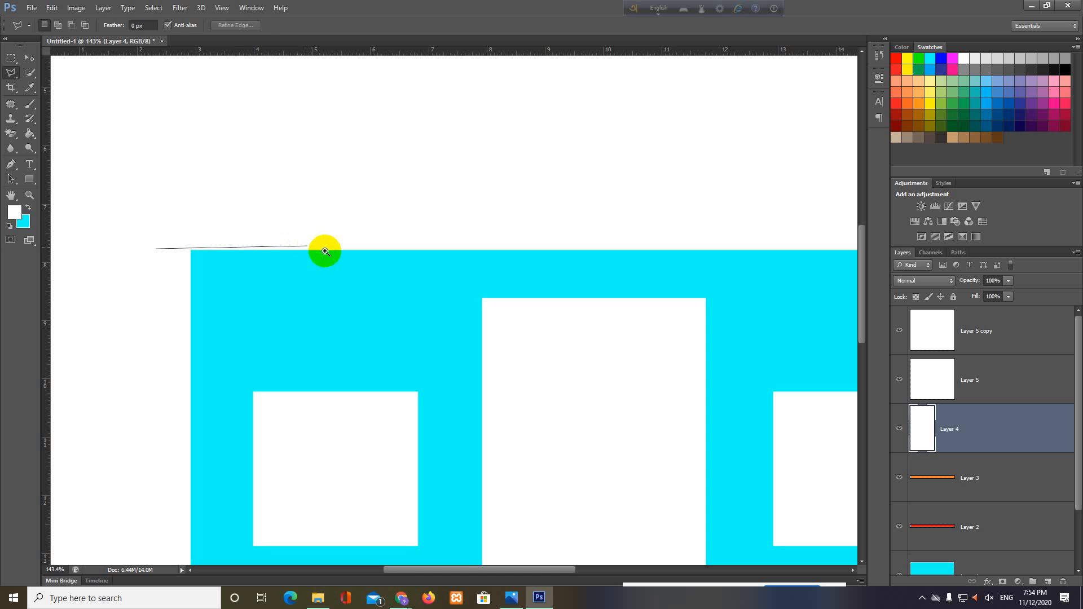
pyautogui.moveTo(303, 249); pyautogui.dragTo(196, 239)
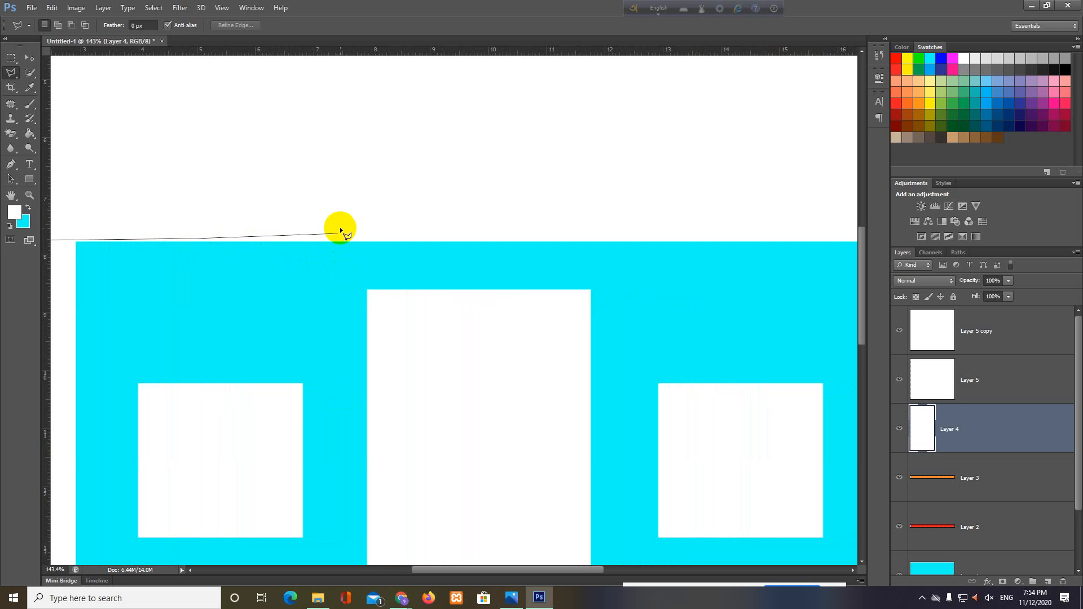
pyautogui.moveTo(403, 598)
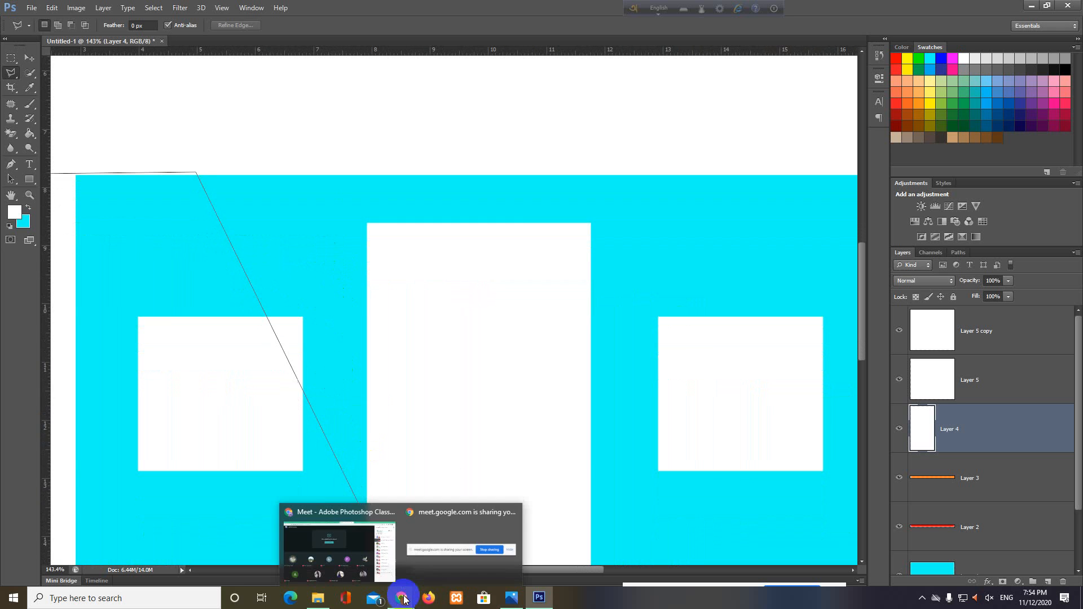
pyautogui.click(364, 542)
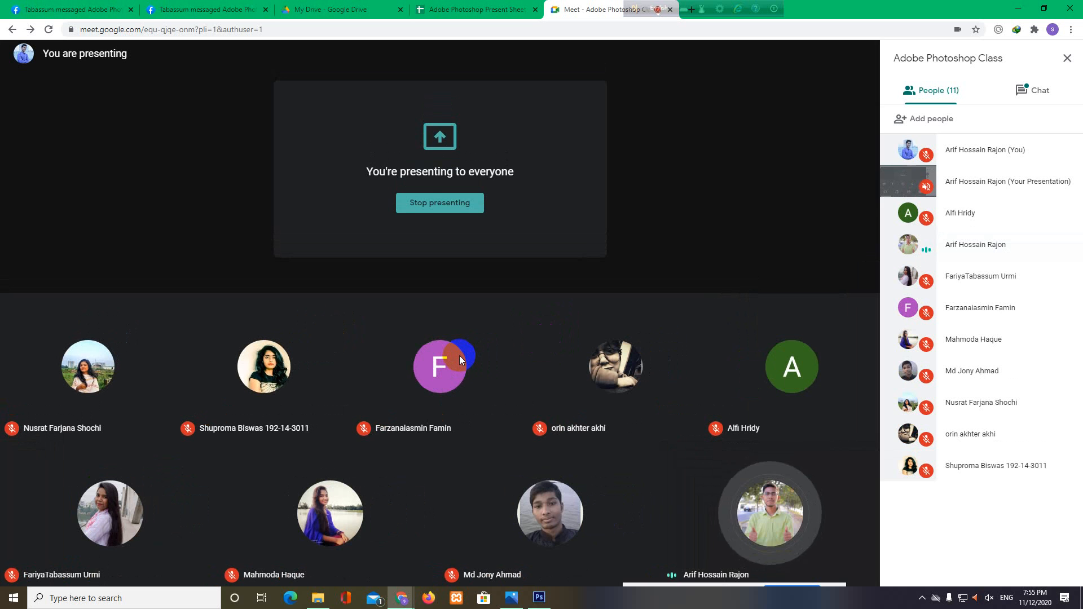
pyautogui.click(539, 599)
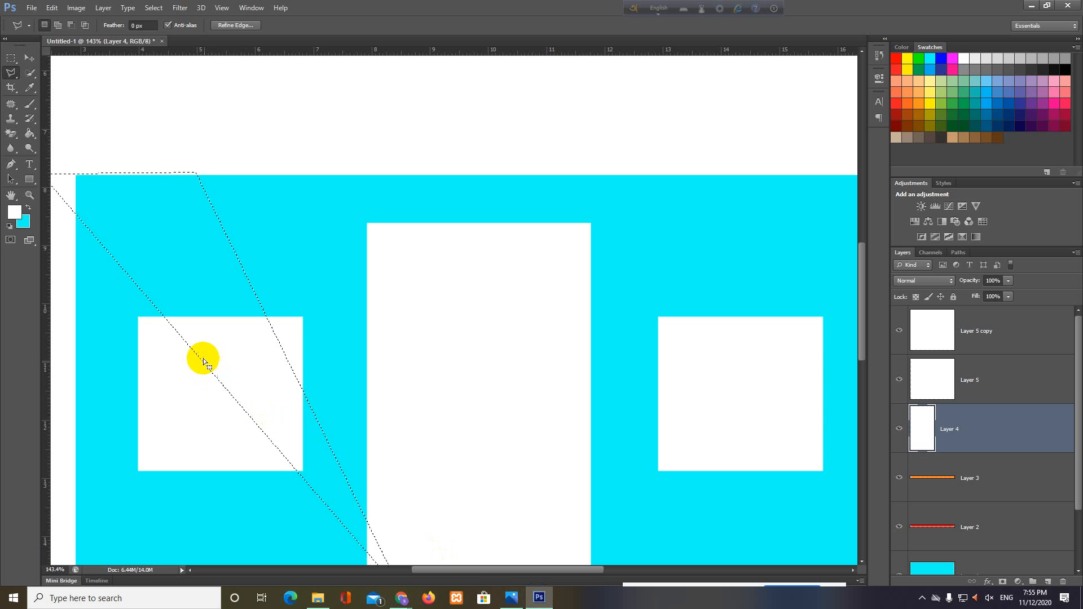
pyautogui.click(225, 304)
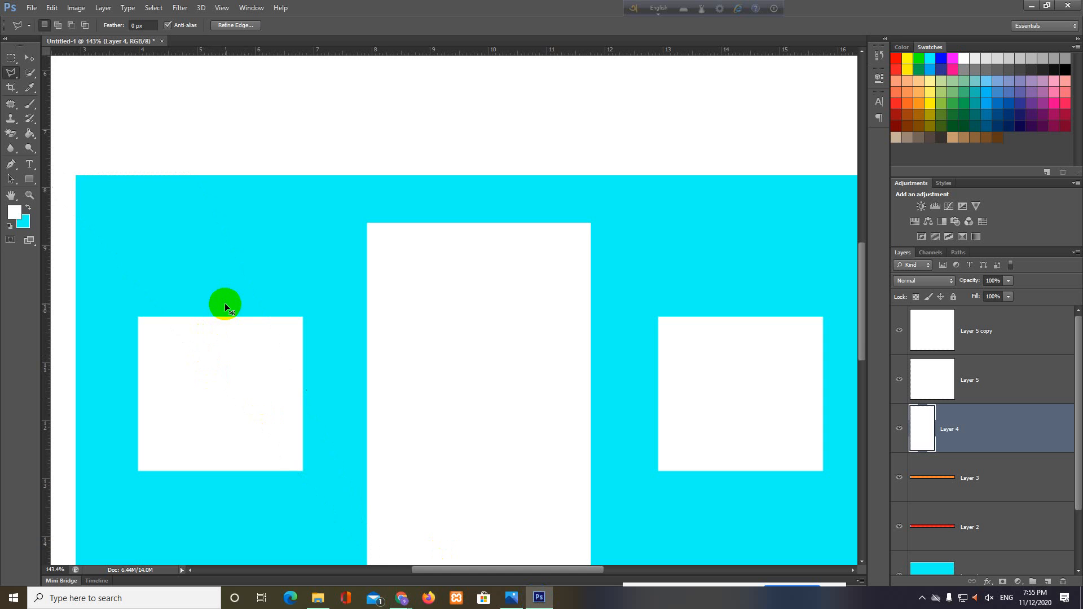
# Outline a trapezoid roof selection on top of the cyan wall with the Polygonal Lasso, its base overhanging both wall edges.
pyautogui.moveTo(341, 350); pyautogui.dragTo(319, 350)
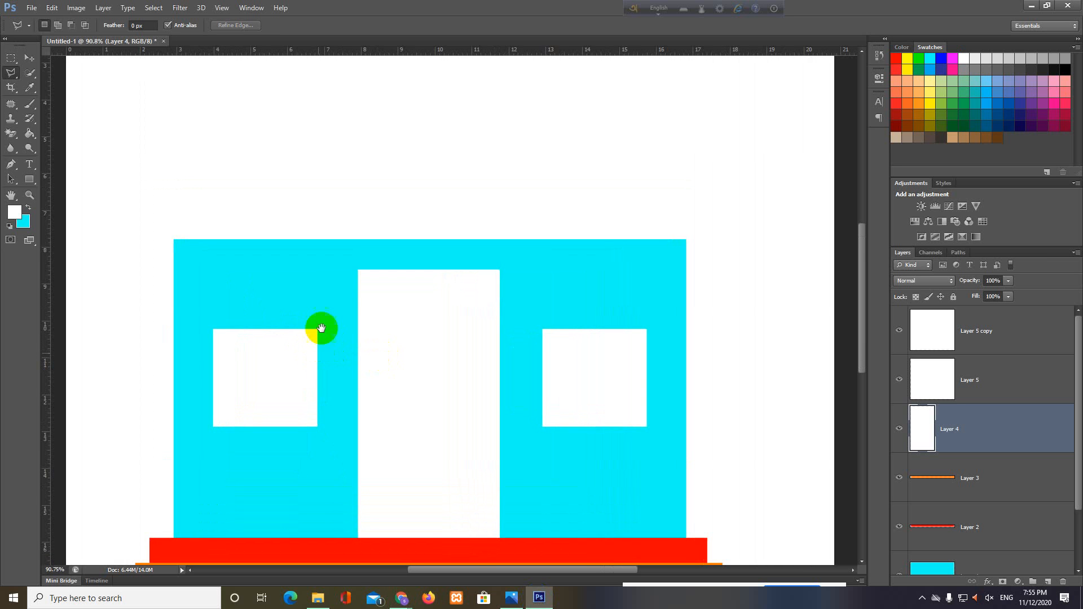
pyautogui.scroll(2, 330, 333)
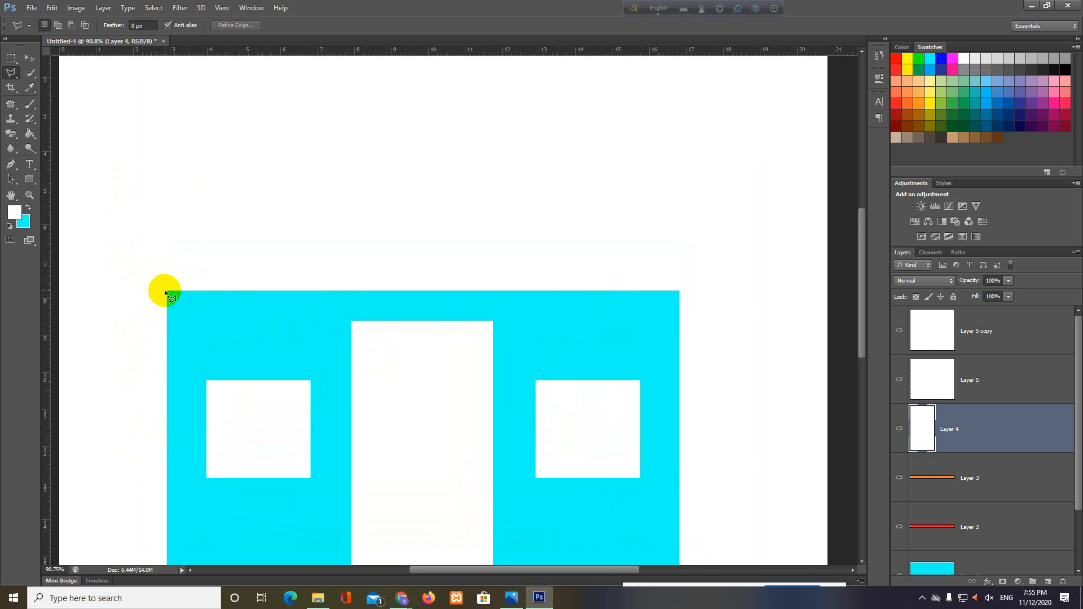
pyautogui.click(136, 290)
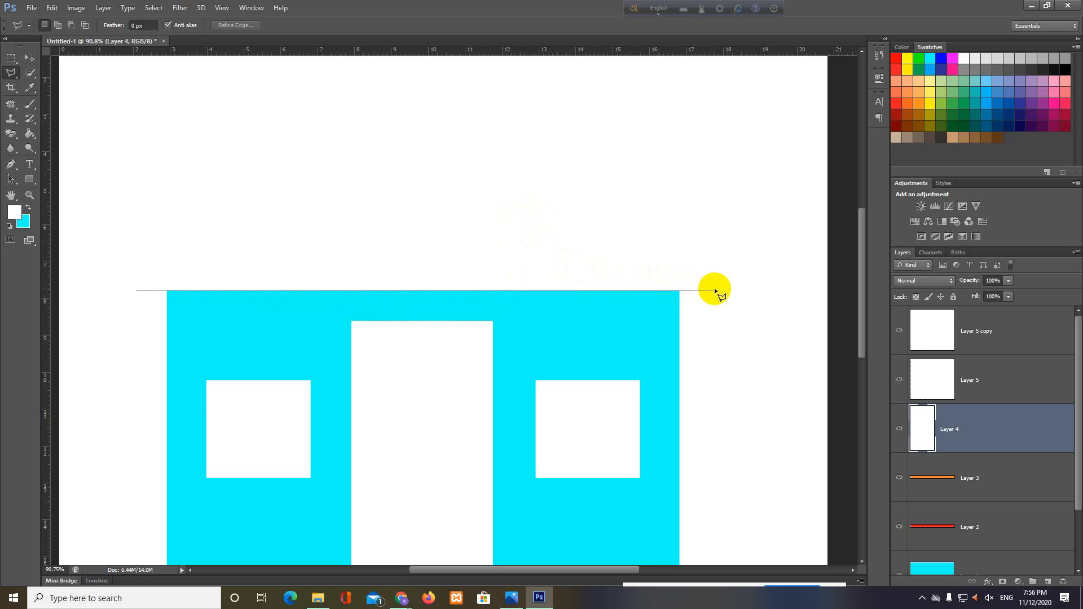
pyautogui.click(714, 289)
pyautogui.click(646, 193)
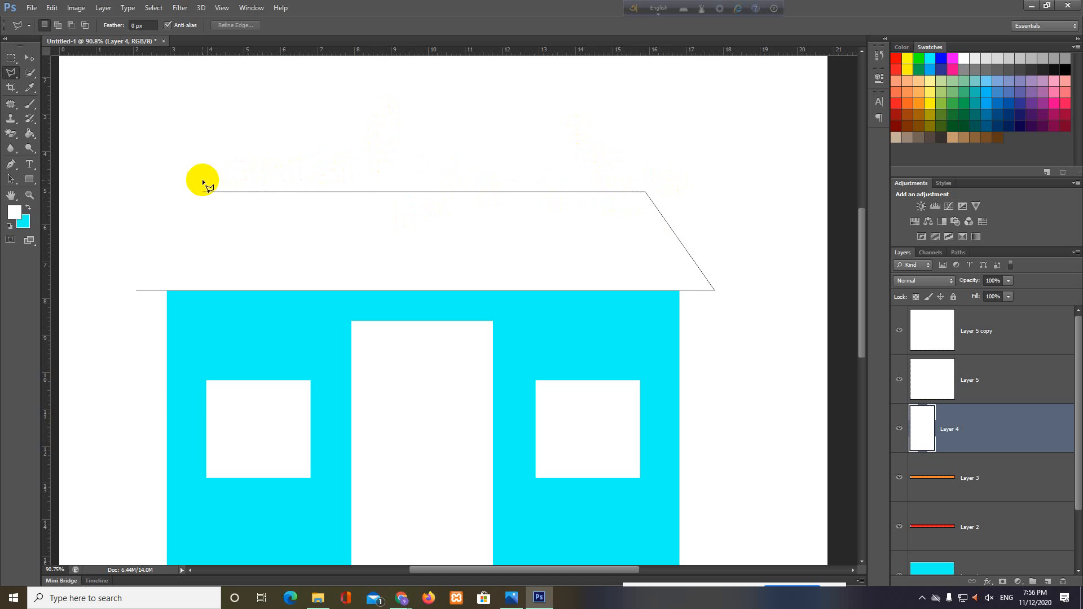
pyautogui.click(202, 192)
pyautogui.click(136, 291)
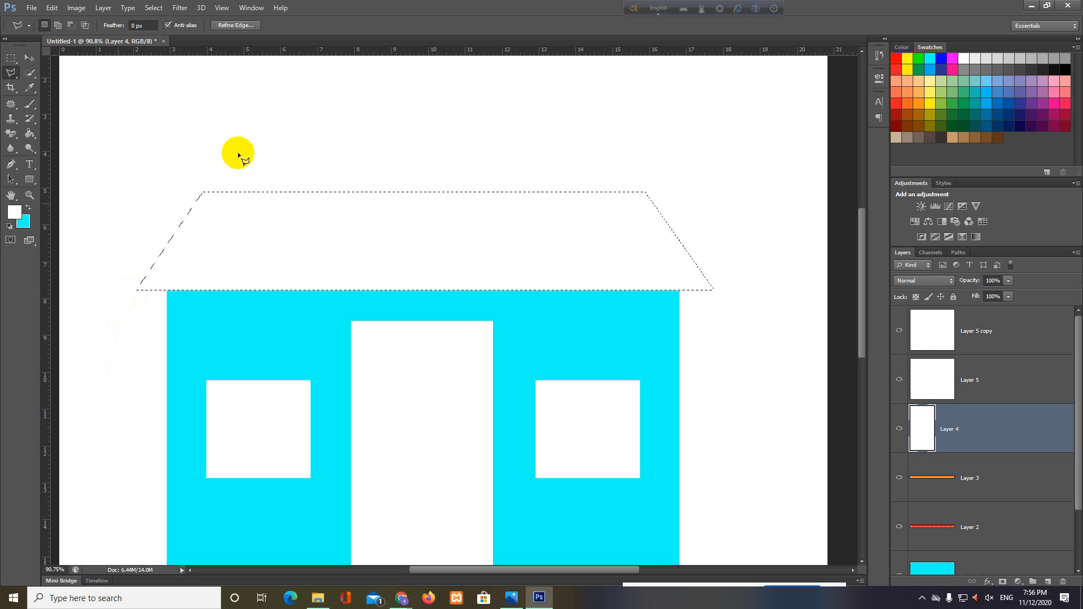
# Set the foreground colour to a bright saturated blue with a hue of 206°.
pyautogui.click(14, 217)
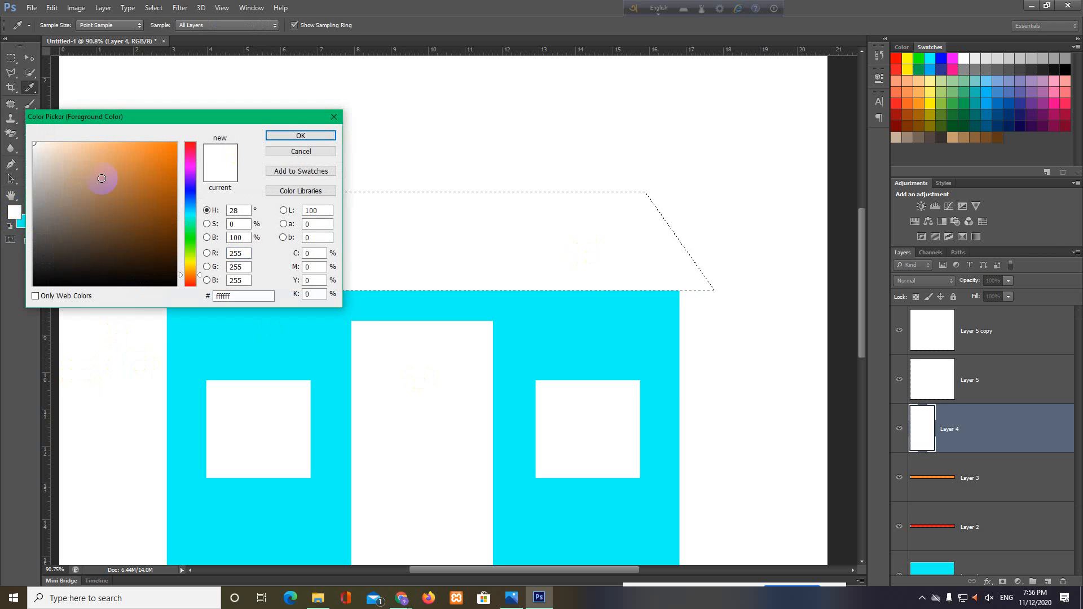
pyautogui.click(171, 155)
pyautogui.moveTo(170, 154); pyautogui.dragTo(173, 218)
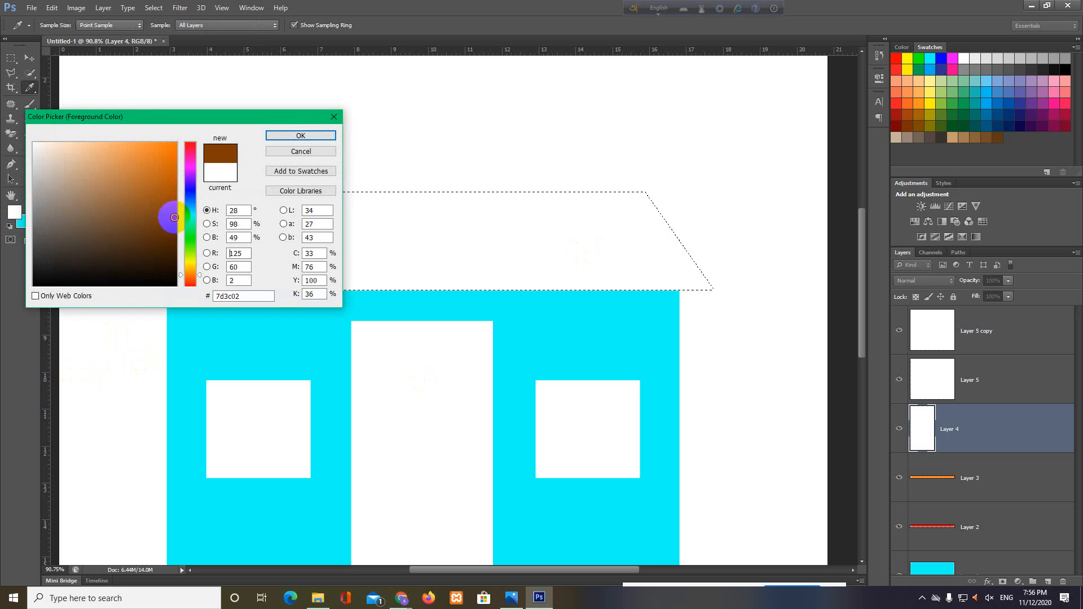
pyautogui.click(189, 203)
pyautogui.click(189, 204)
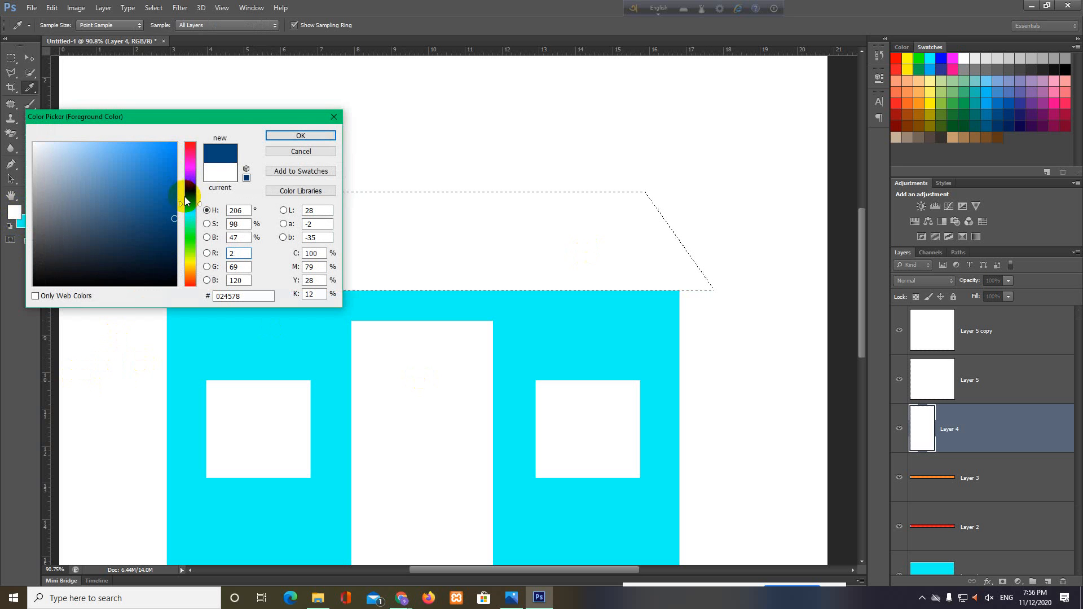
pyautogui.click(175, 144)
pyautogui.click(282, 137)
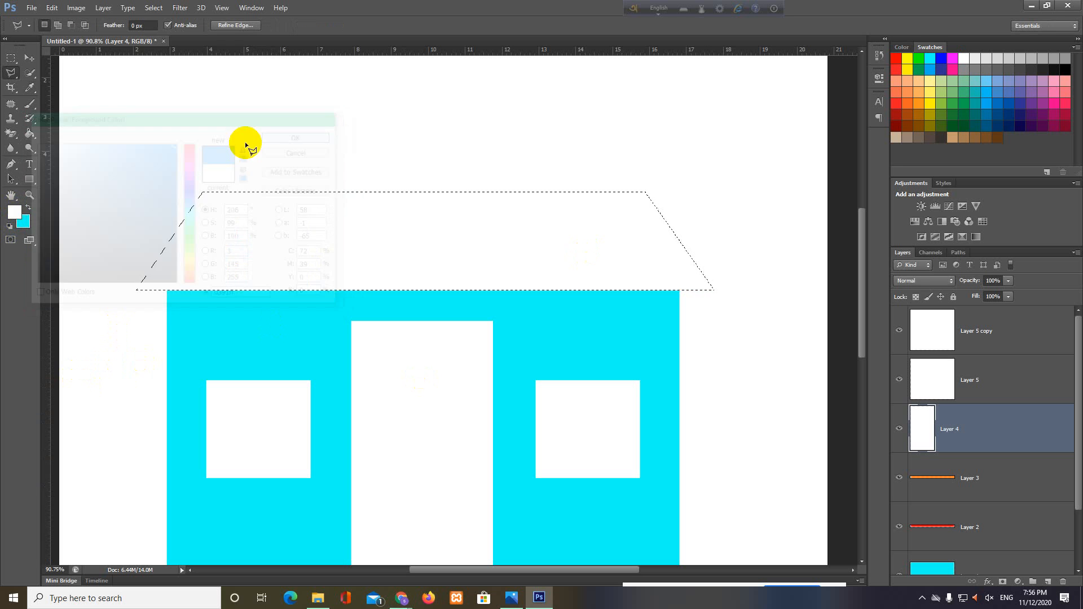
# Try filling the roof selection with the blue foreground colour on Layer 4, and undo the fill.
pyautogui.press('l')
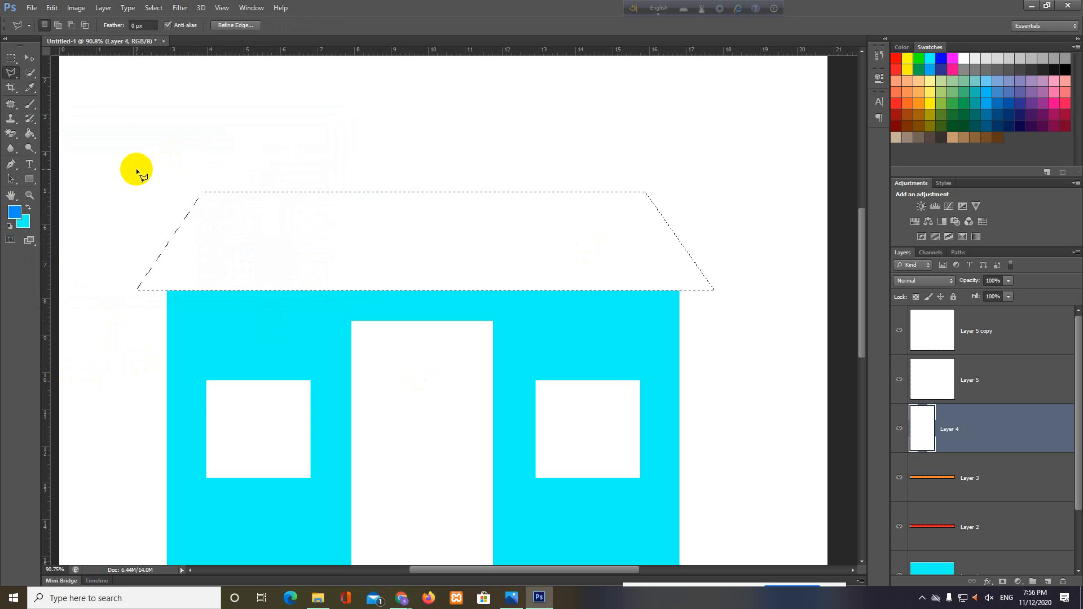
pyautogui.hotkey('alt', 'BackSpace')
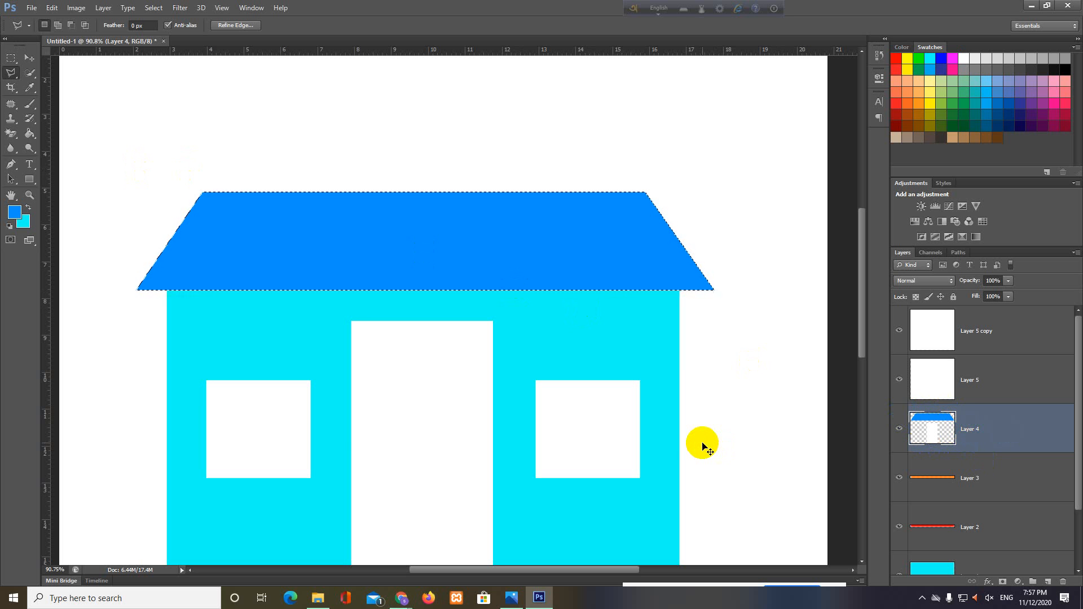
pyautogui.press('Delete')
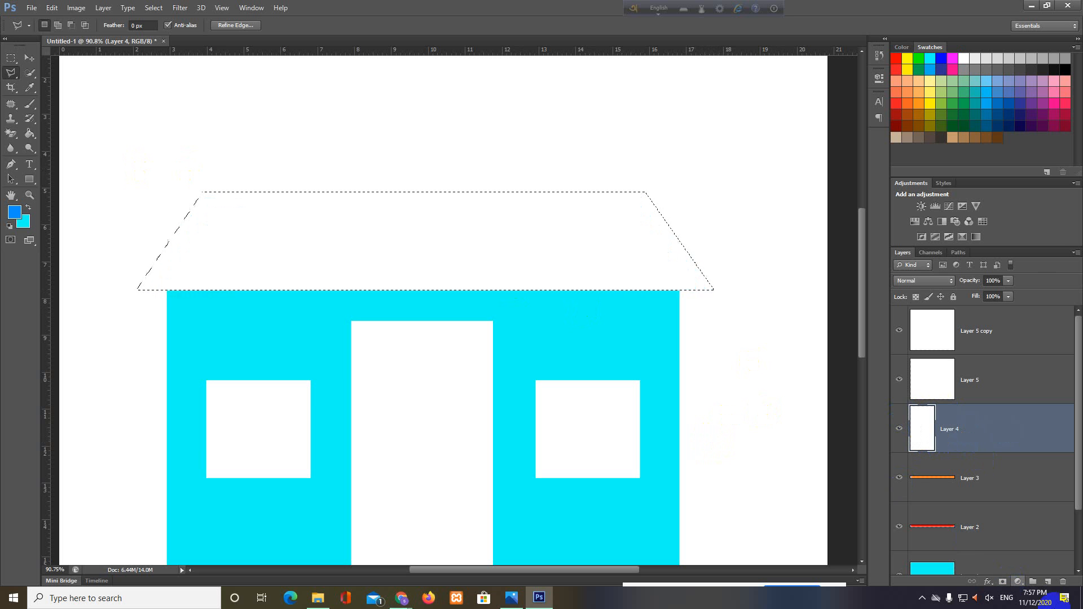
# Create a new layer at the top of the layer stack and fill the roof selection on it with the blue foreground colour.
pyautogui.click(1048, 581)
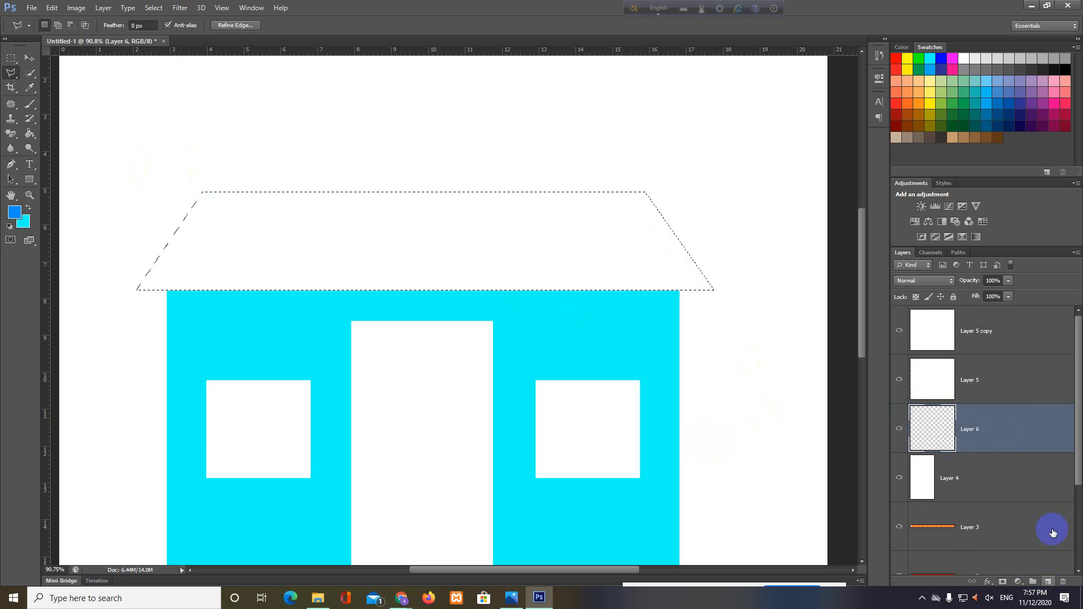
pyautogui.click(1019, 321)
pyautogui.moveTo(1019, 321); pyautogui.dragTo(1020, 317)
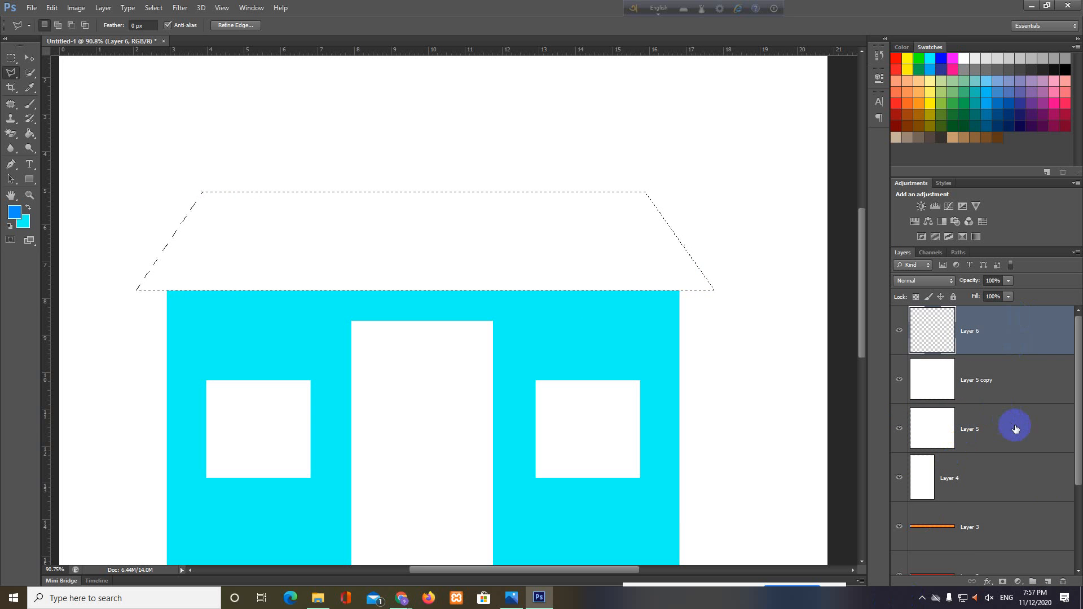
pyautogui.moveTo(1014, 427); pyautogui.dragTo(1007, 326)
pyautogui.moveTo(1001, 385); pyautogui.dragTo(999, 313)
pyautogui.hotkey('alt', 'BackSpace')
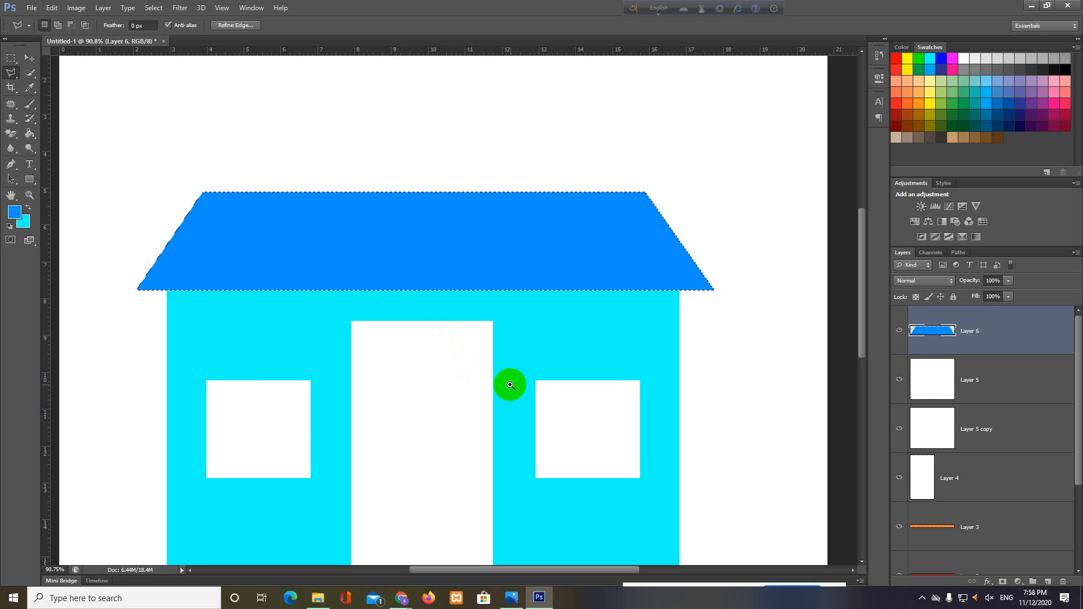
# Add a new empty layer above the roof layer and deselect the roof.
pyautogui.moveTo(509, 384); pyautogui.dragTo(485, 384)
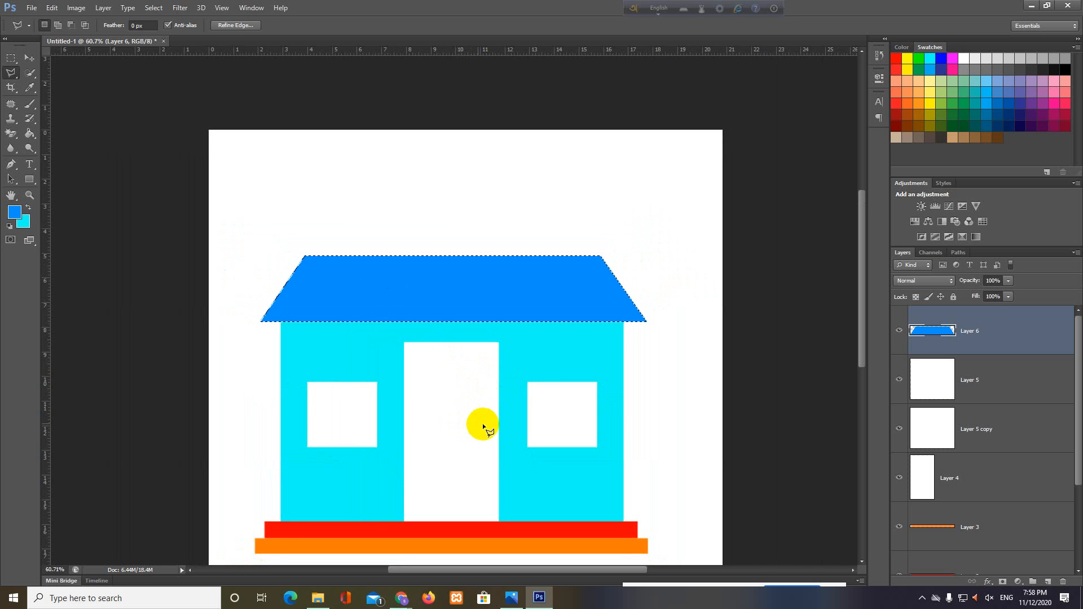
pyautogui.moveTo(472, 421); pyautogui.dragTo(466, 416)
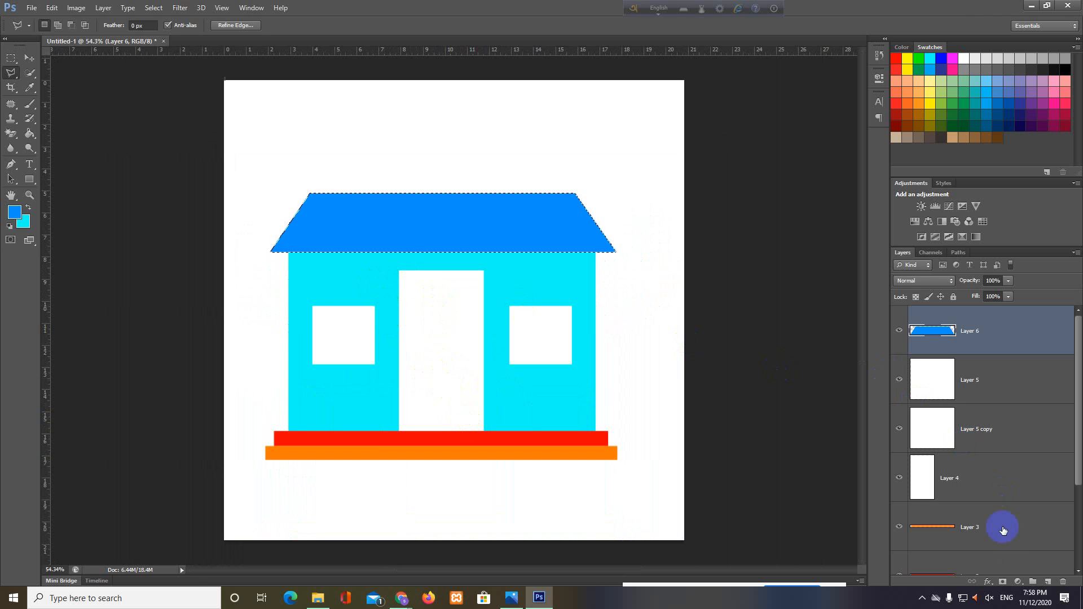
pyautogui.click(1045, 581)
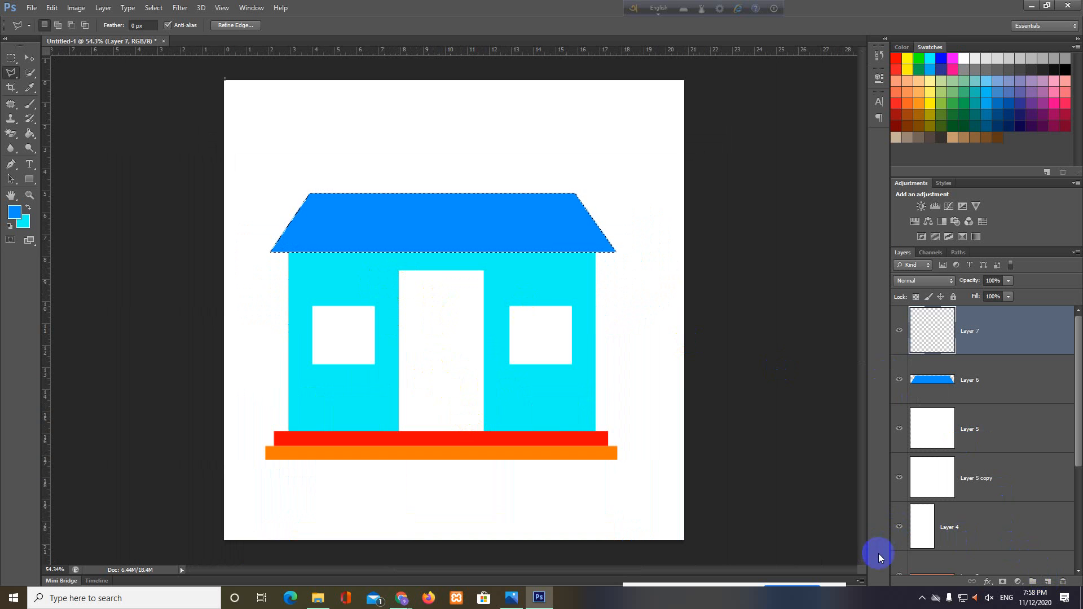
pyautogui.scroll(4, 440, 354)
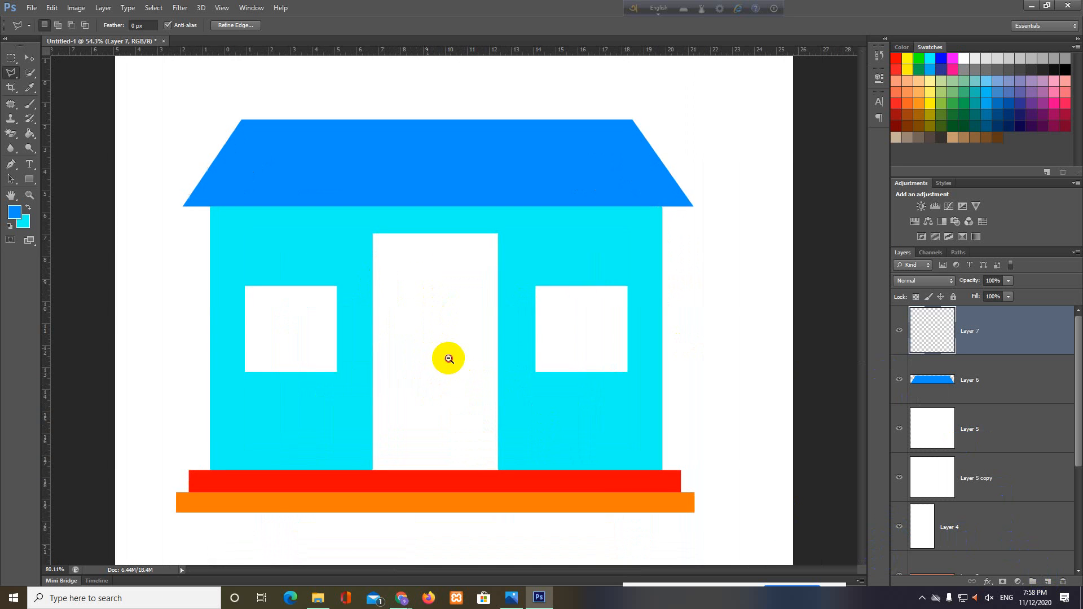
# Outline a slanted open-door panel along the left side of the white doorway with the Polygonal Lasso.
pyautogui.click(386, 234)
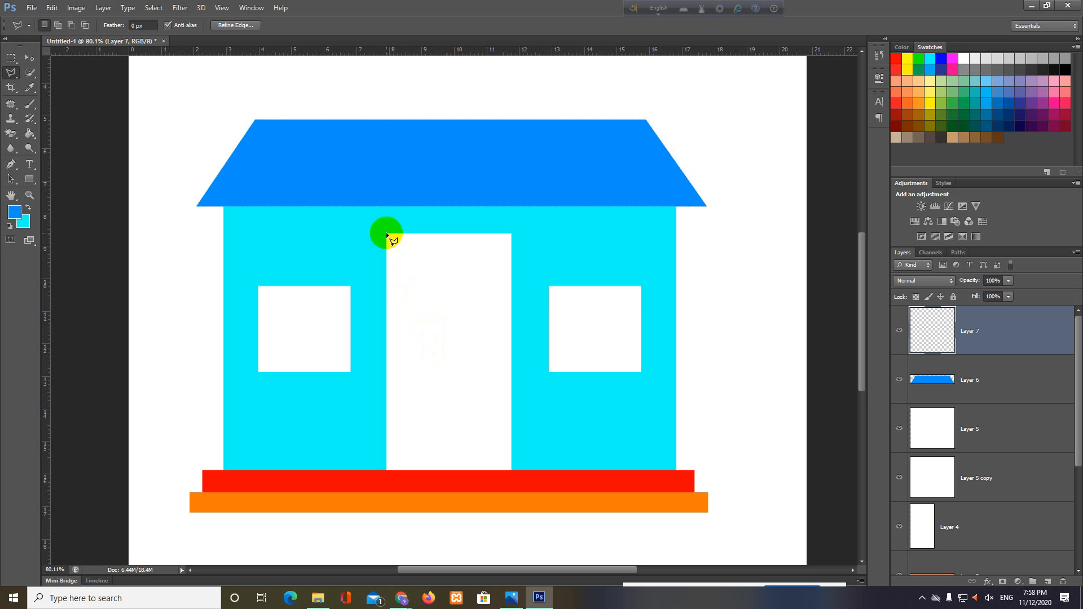
pyautogui.click(431, 252)
pyautogui.click(430, 457)
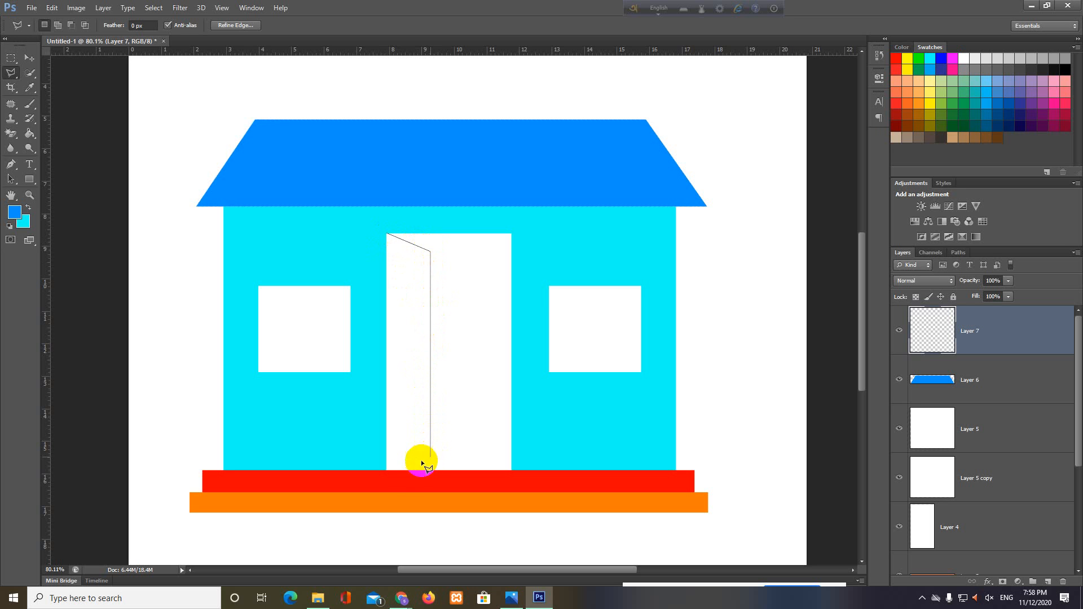
pyautogui.click(386, 470)
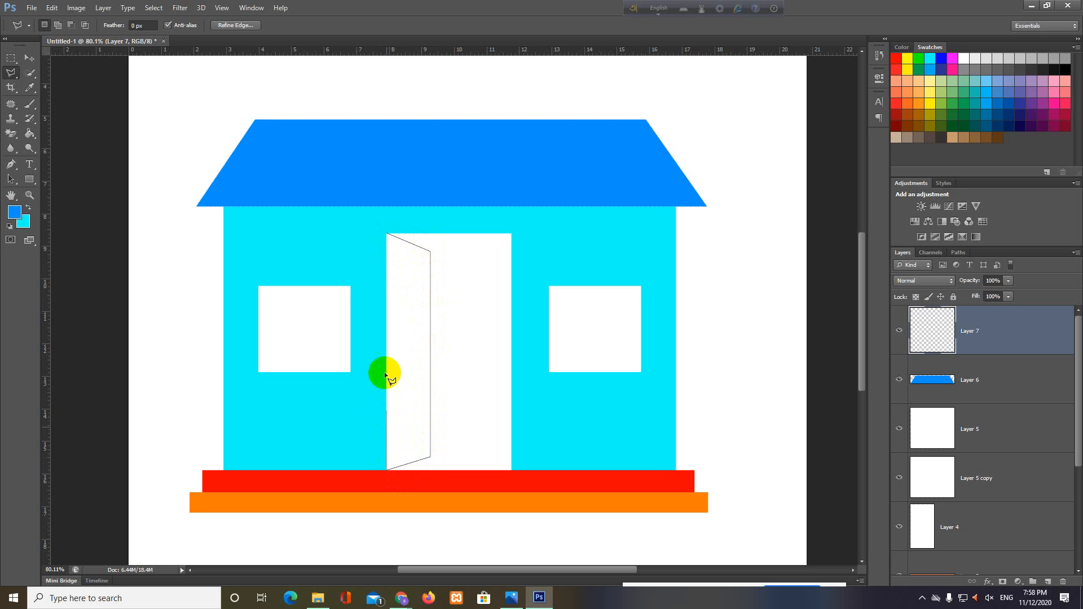
pyautogui.click(386, 233)
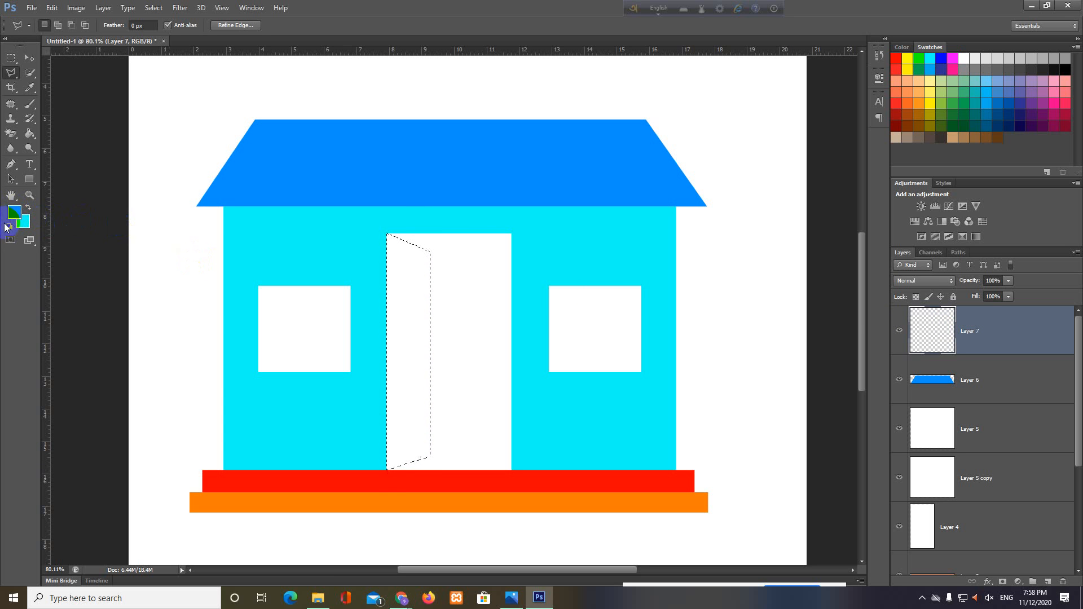
# Reset the colours to default, fill the slanted left door panel selection with black on Layer 7, and deselect it.
pyautogui.press('x')
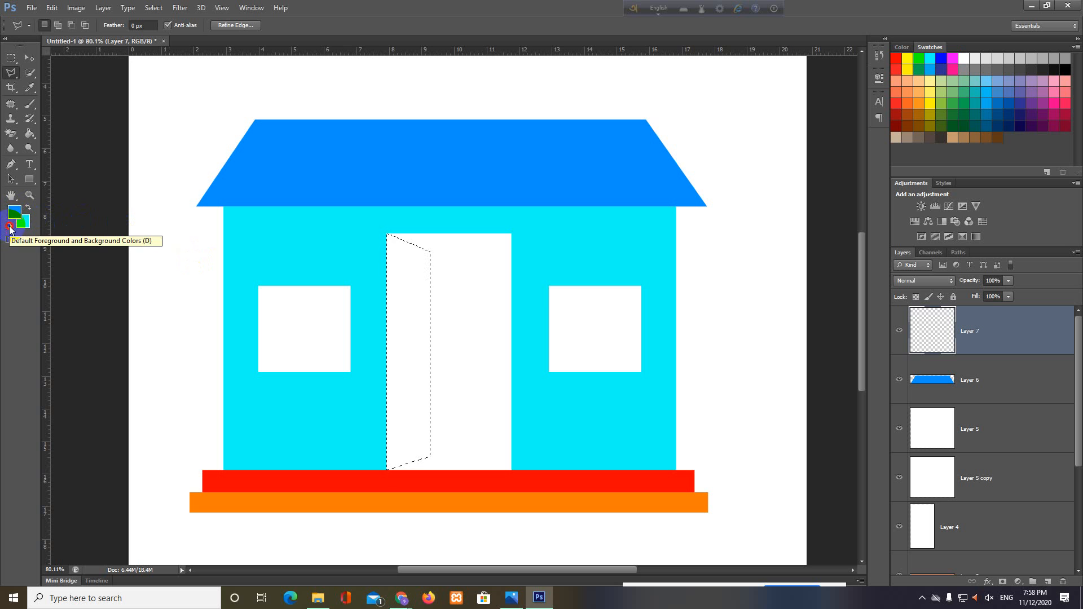
pyautogui.click(9, 227)
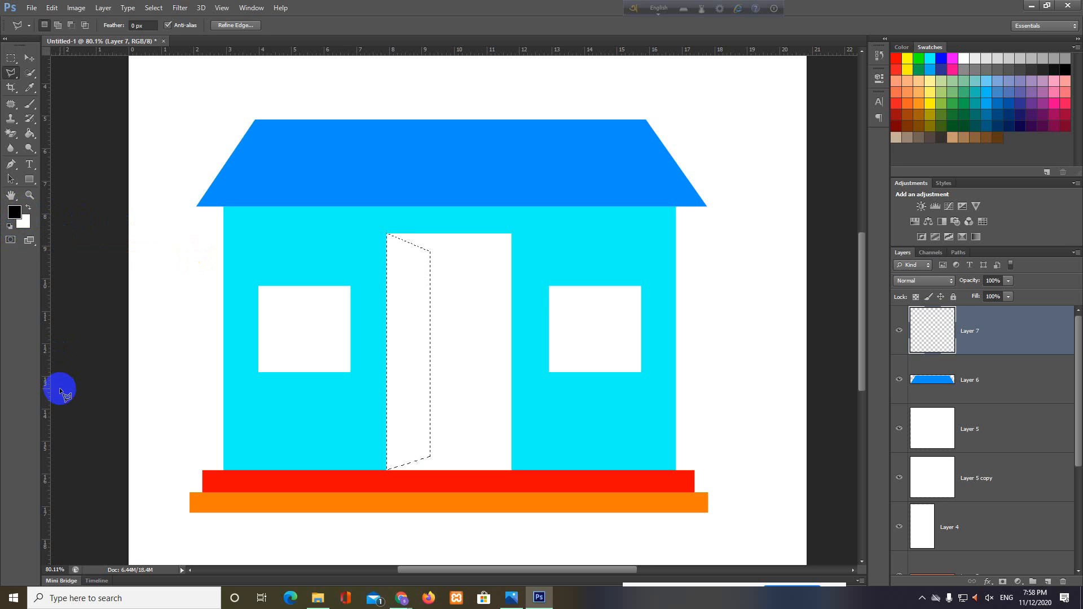
pyautogui.hotkey('alt', 'Delete')
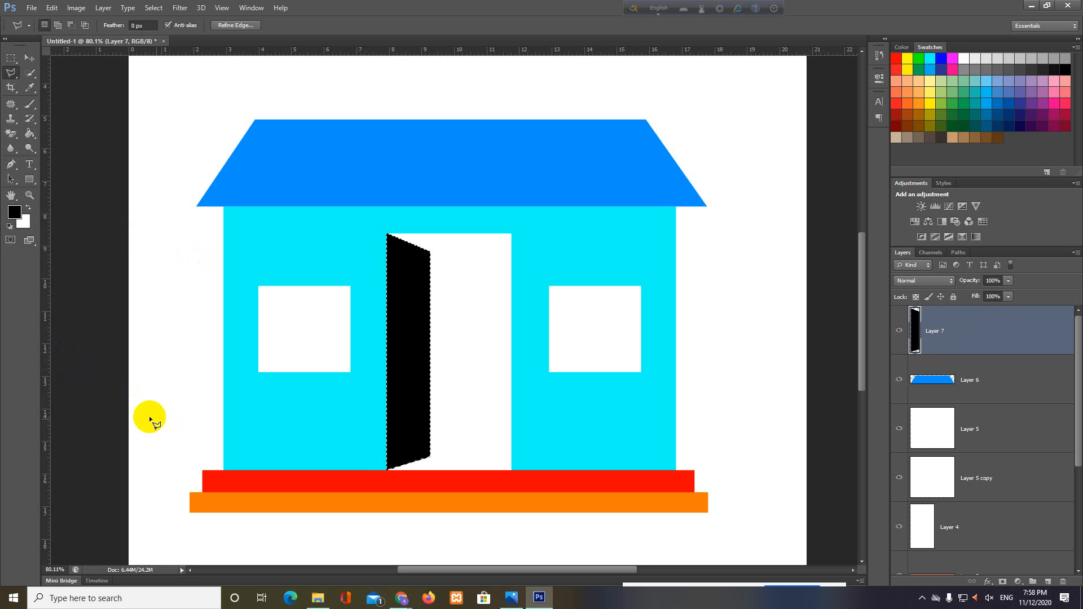
pyautogui.click(424, 393)
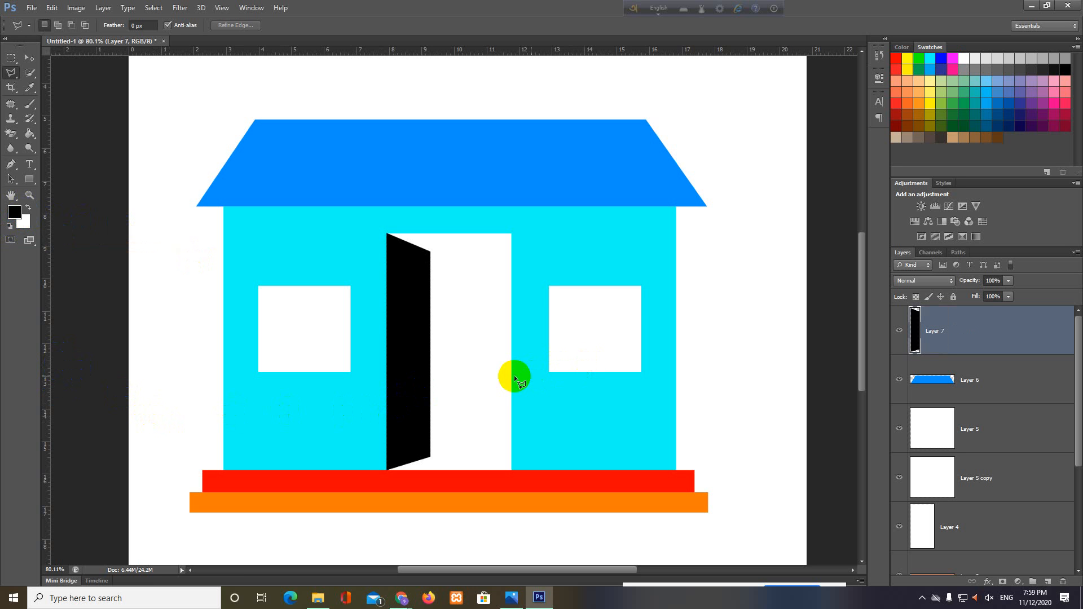
# Duplicate the black door panel with the Move tool and place the copy along the right side of the doorway.
pyautogui.click(30, 57)
pyautogui.click(429, 368)
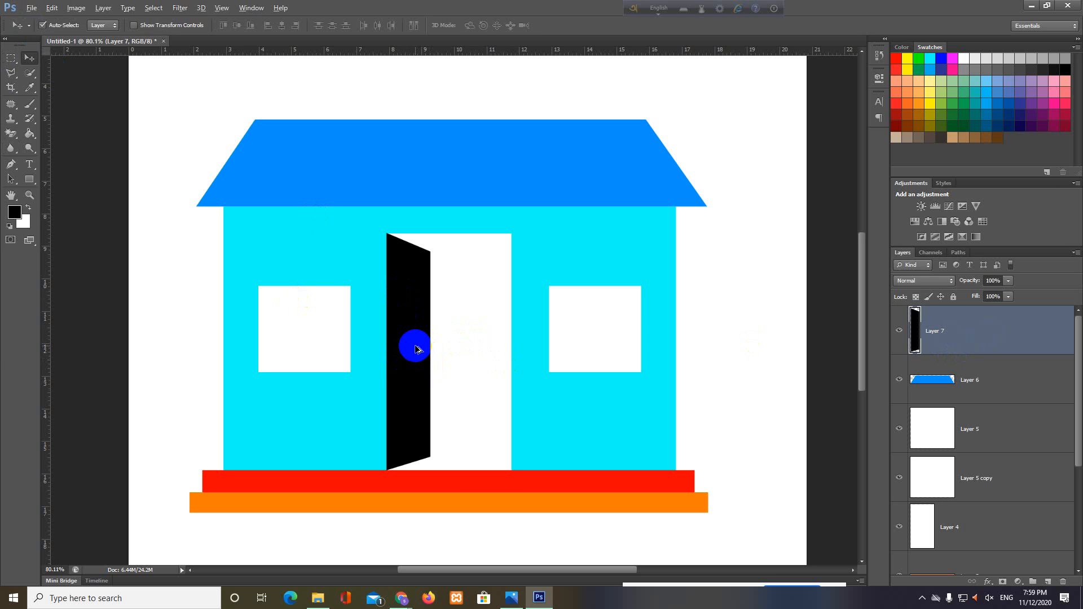
pyautogui.moveTo(416, 348); pyautogui.dragTo(493, 346)
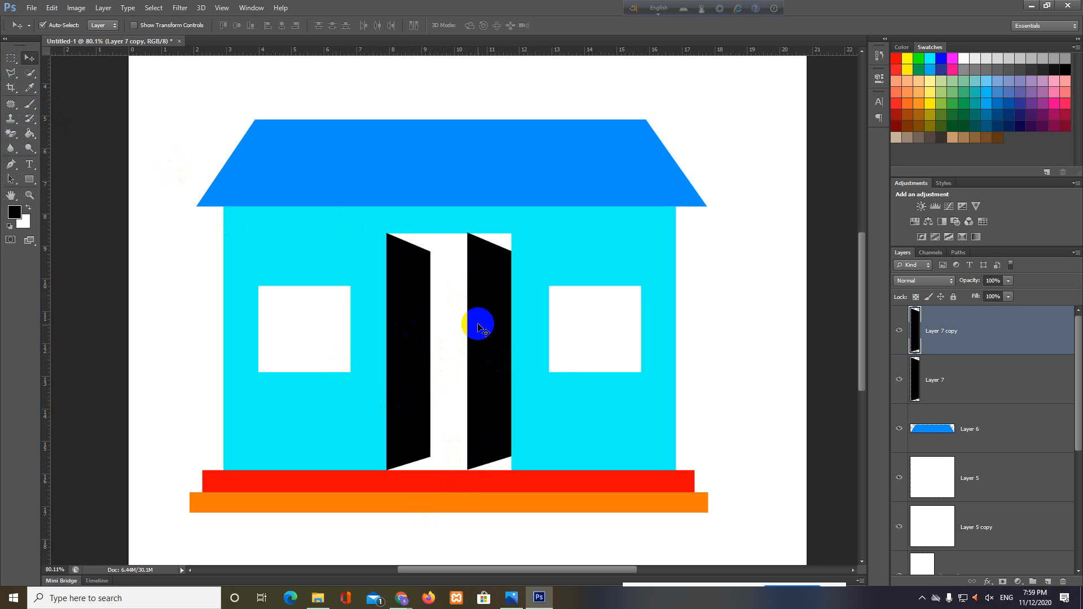
pyautogui.click(478, 319)
pyautogui.rightClick(478, 320)
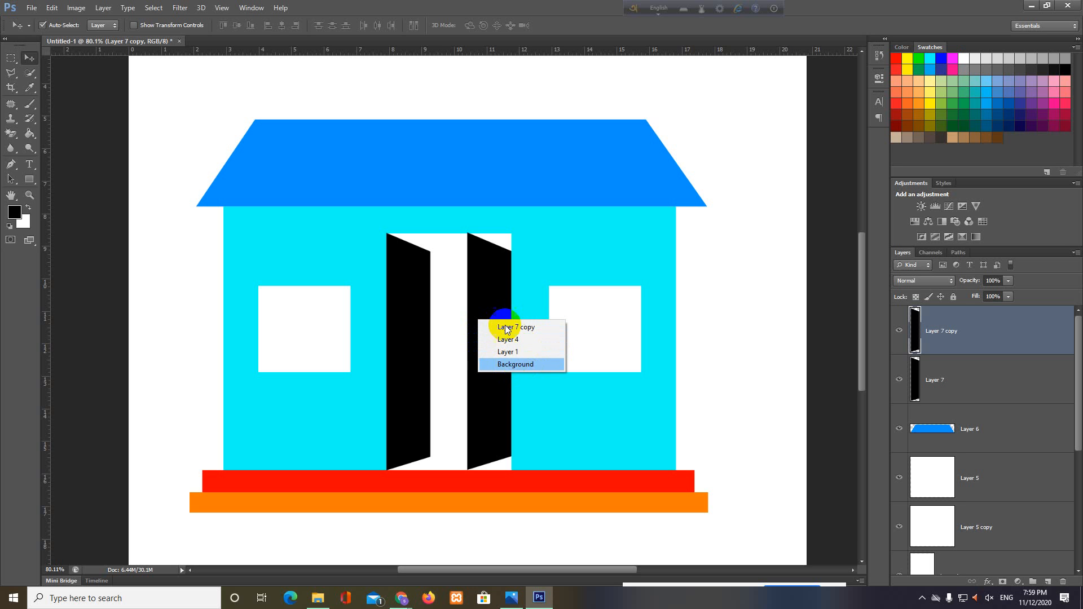
pyautogui.click(491, 295)
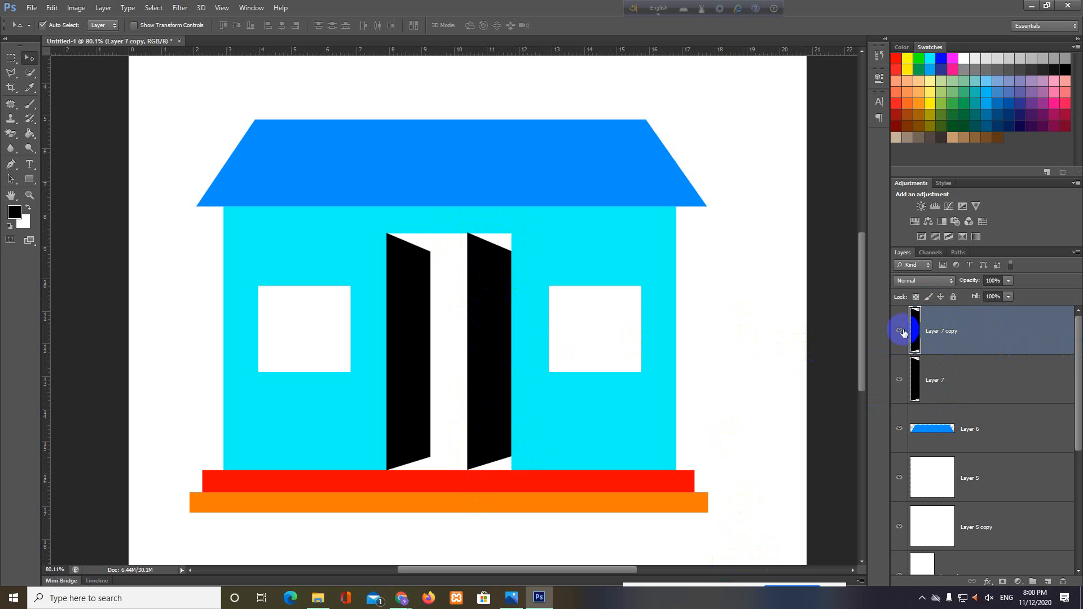
pyautogui.click(917, 298)
pyautogui.doubleClick(915, 337)
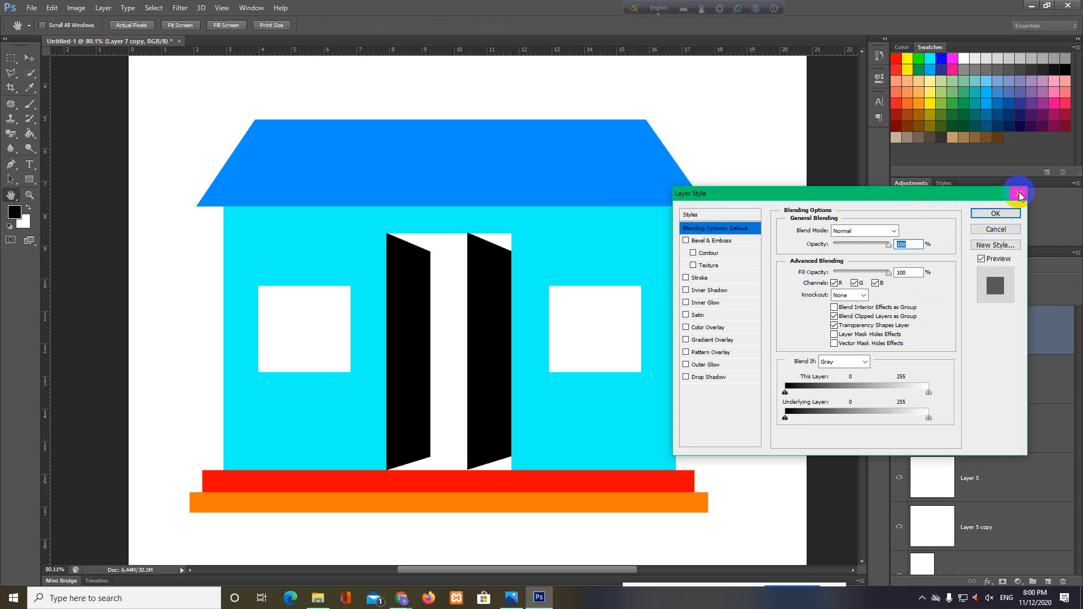
pyautogui.click(1019, 193)
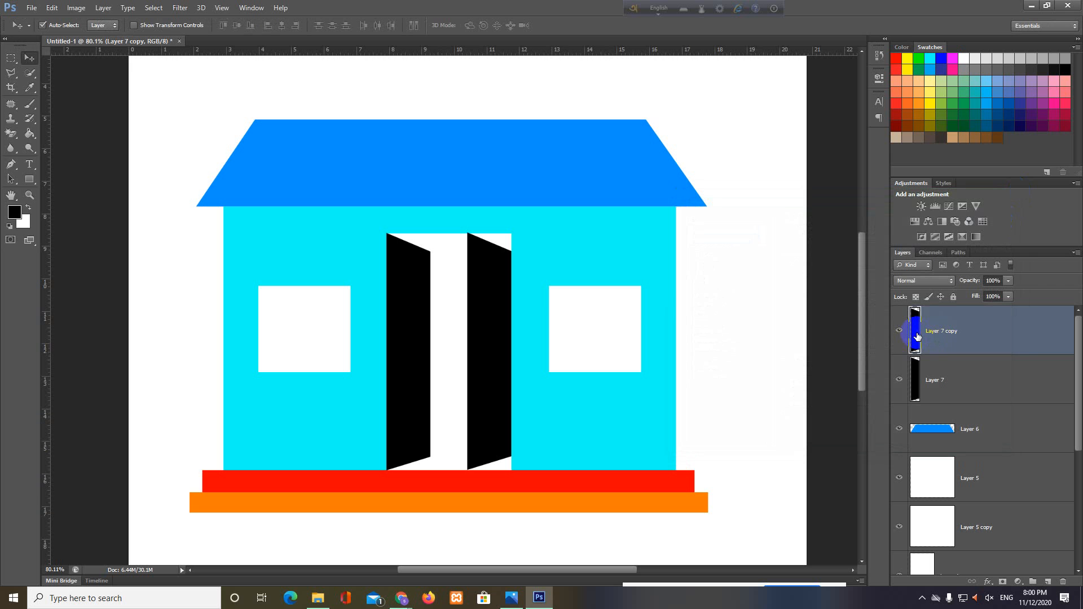
pyautogui.doubleClick(917, 337)
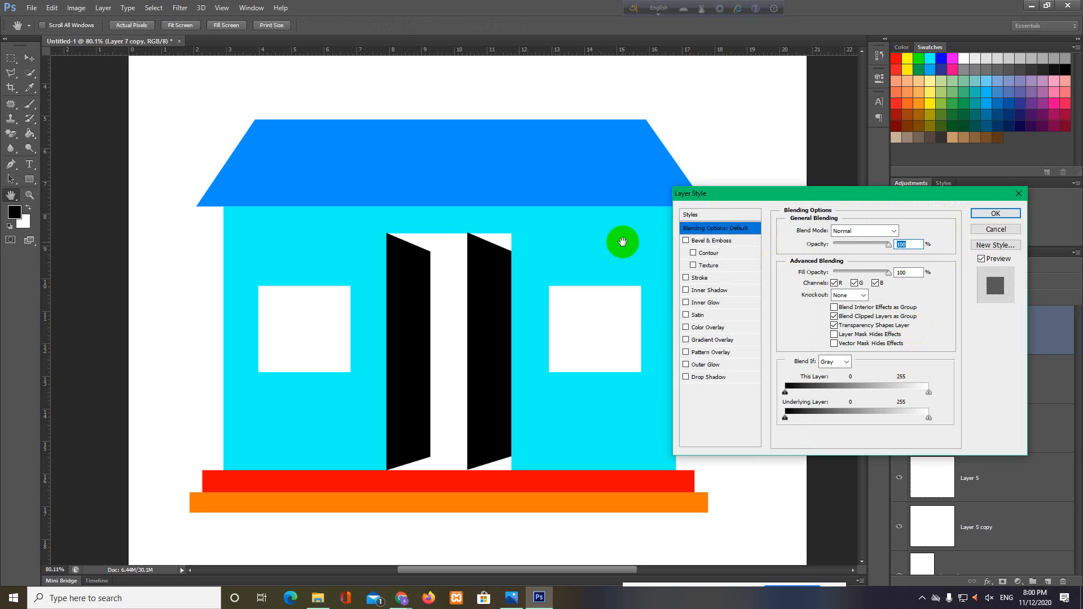
pyautogui.click(996, 213)
pyautogui.rightClick(914, 334)
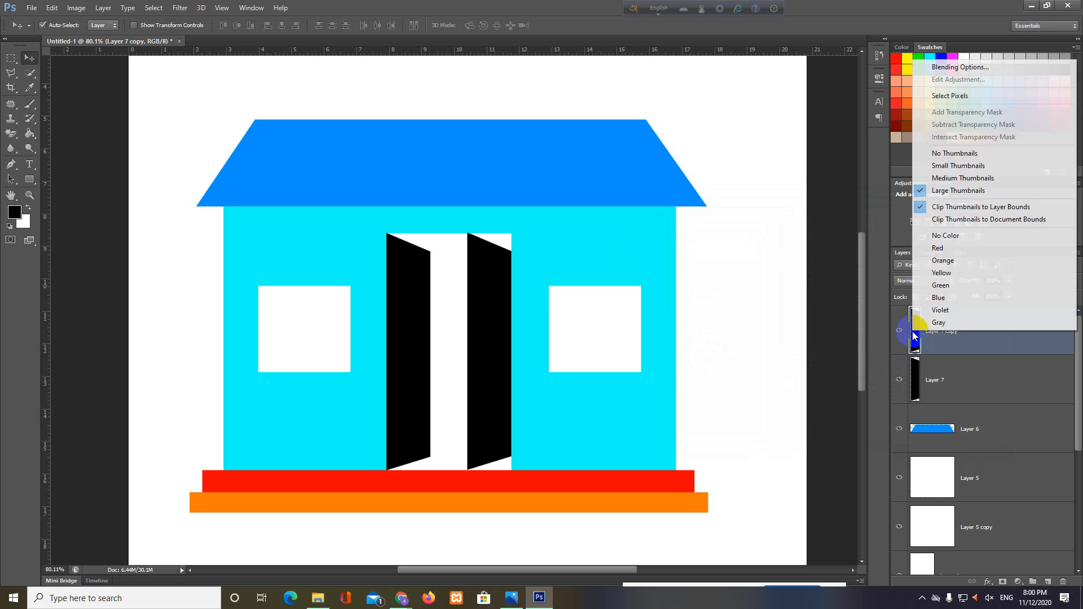
pyautogui.click(936, 339)
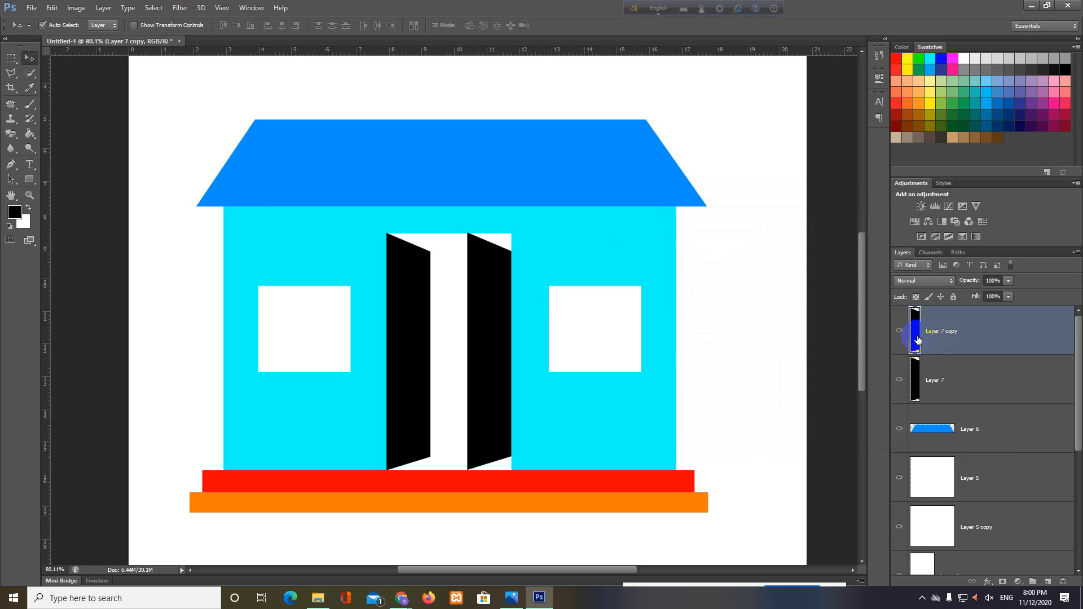
pyautogui.doubleClick(930, 337)
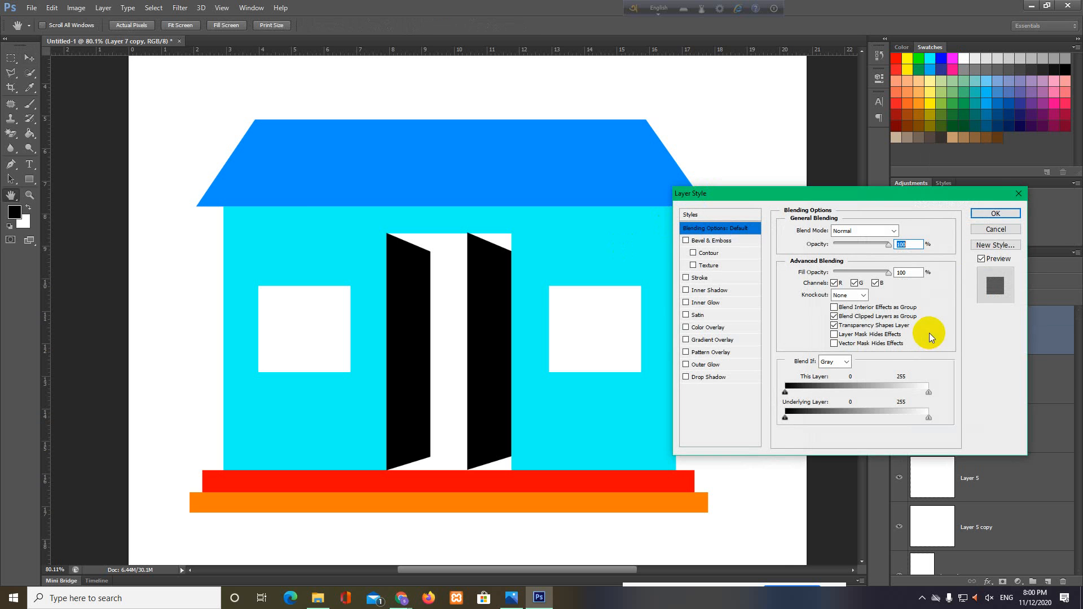
pyautogui.click(994, 216)
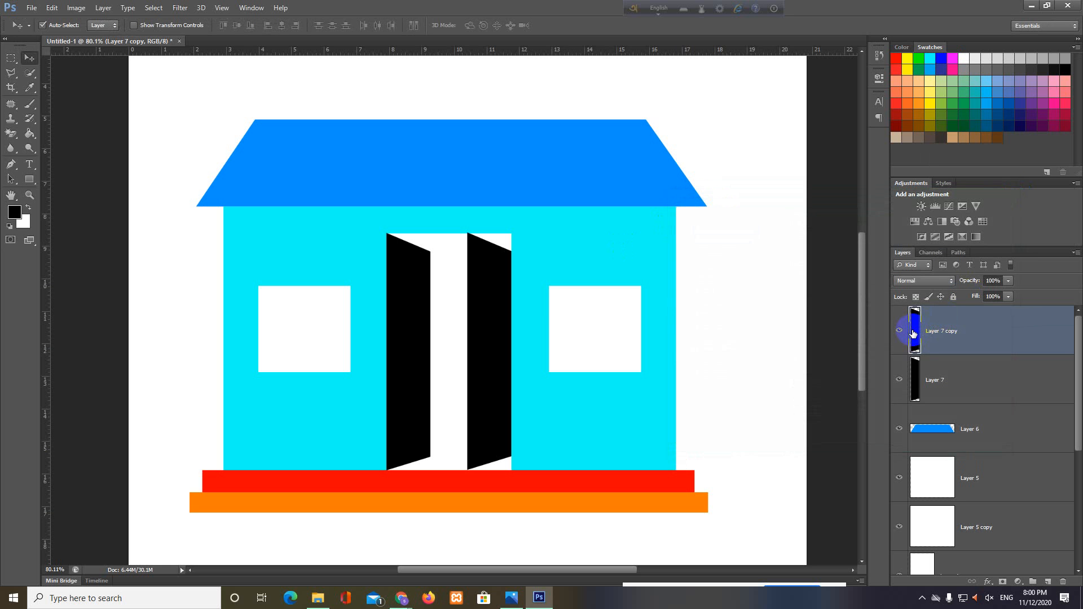
pyautogui.doubleClick(913, 333)
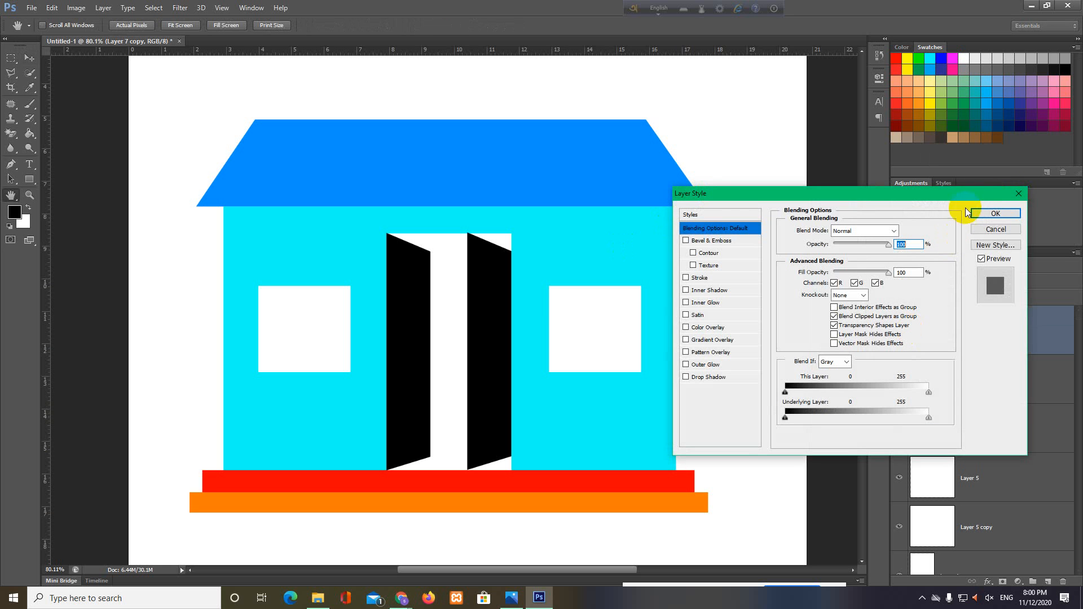
pyautogui.click(981, 214)
pyautogui.click(932, 478)
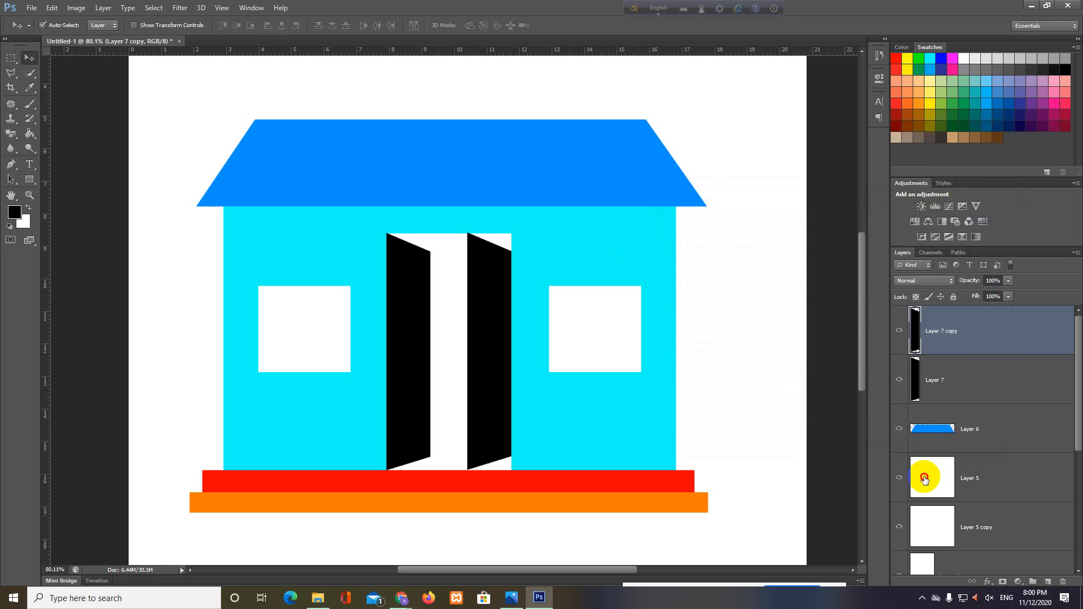
pyautogui.doubleClick(931, 478)
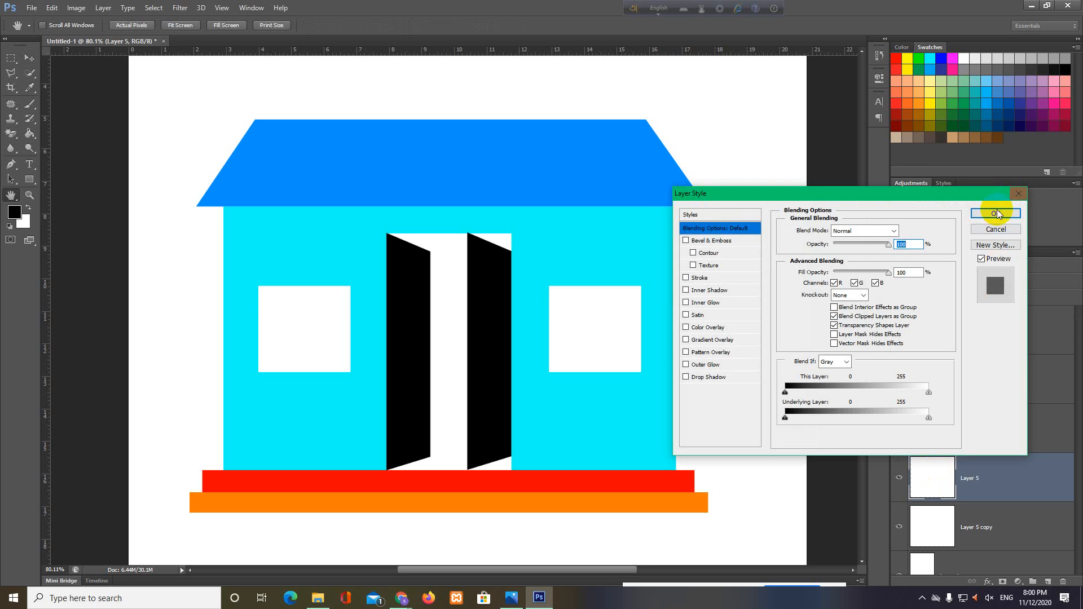
pyautogui.click(995, 213)
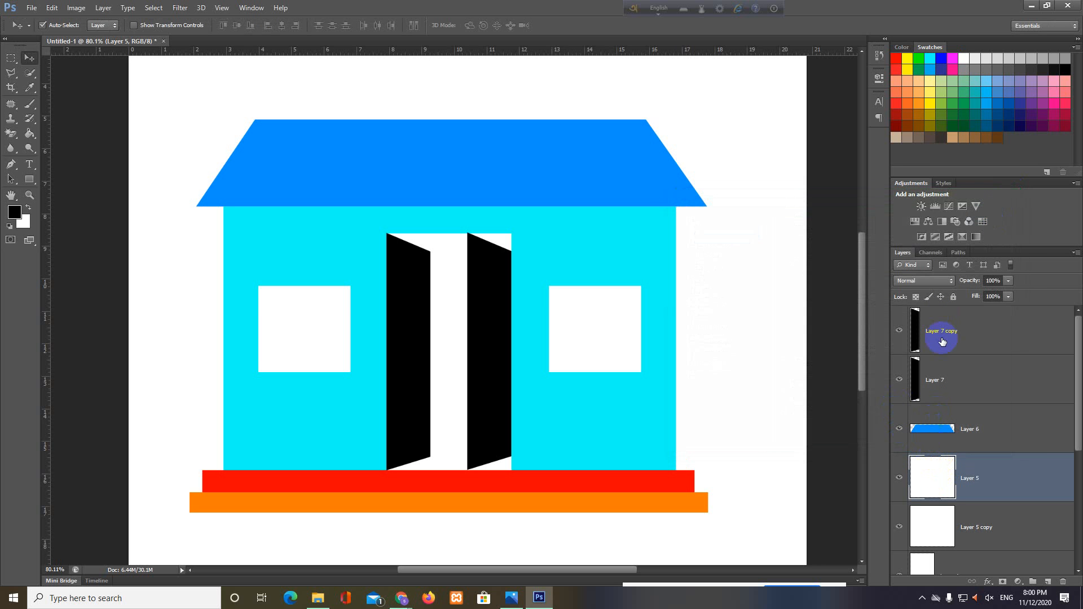
# Load the outline of Layer 7 copy as a selection, deselect it, and load it again.
pyautogui.click(964, 337)
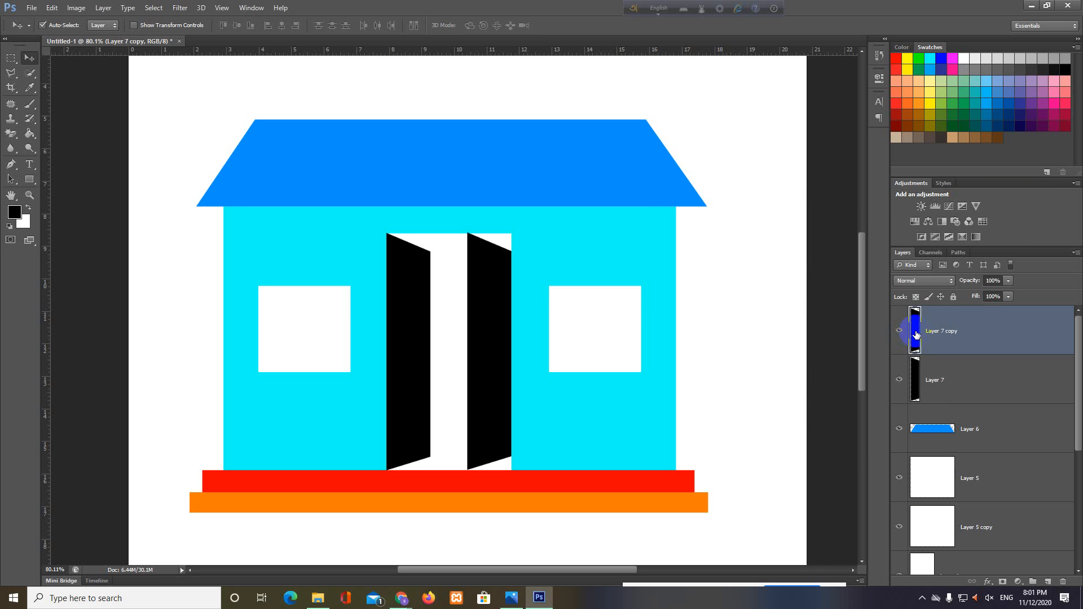
pyautogui.keyDown('ctrl'); pyautogui.click(916, 335); pyautogui.keyUp('ctrl')
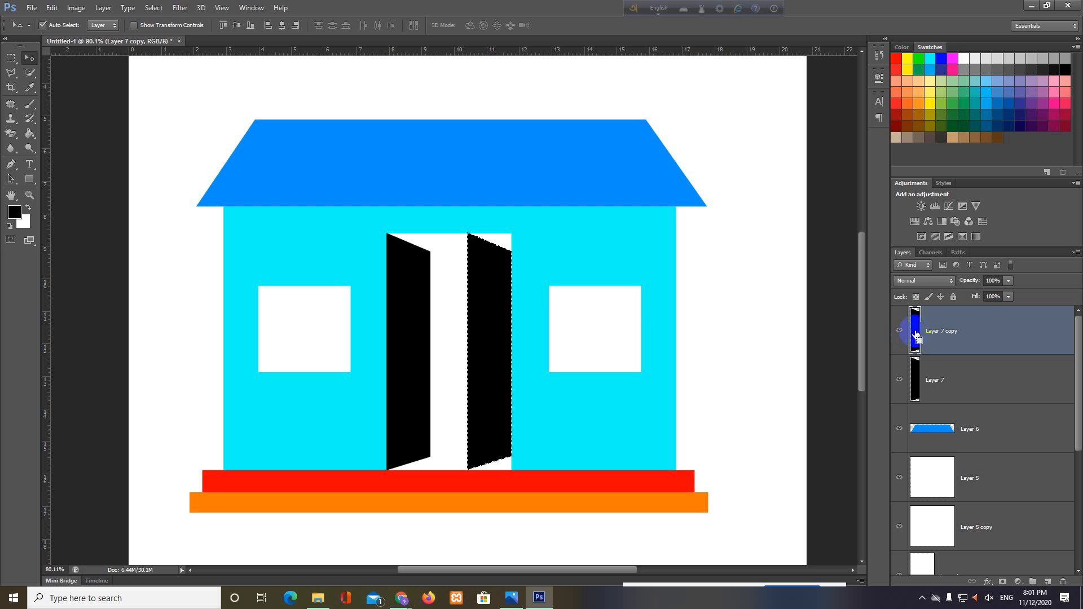
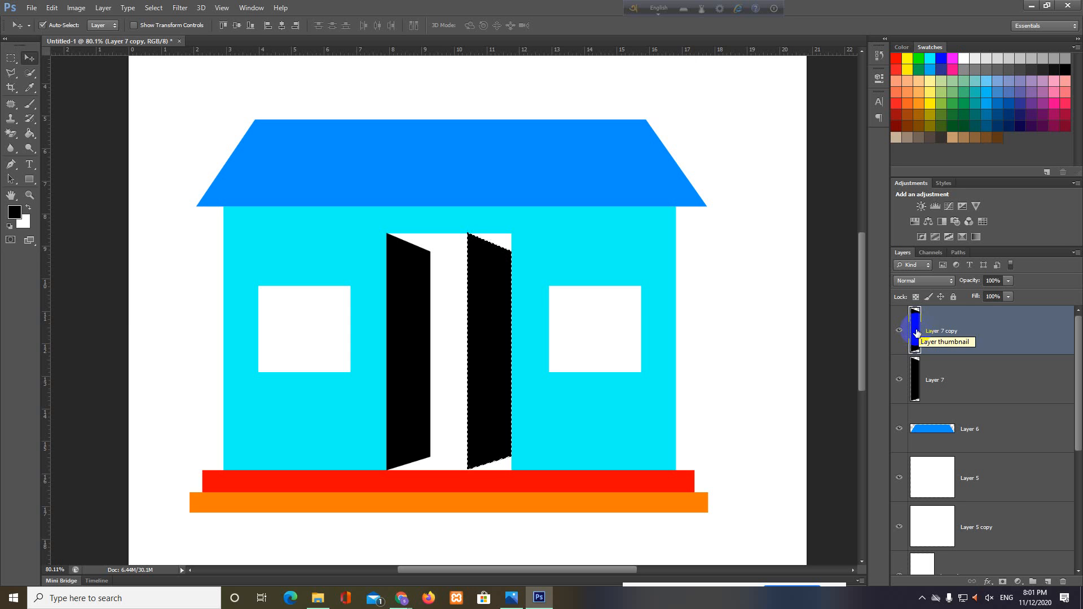
pyautogui.hotkey('ctrl', 'd')
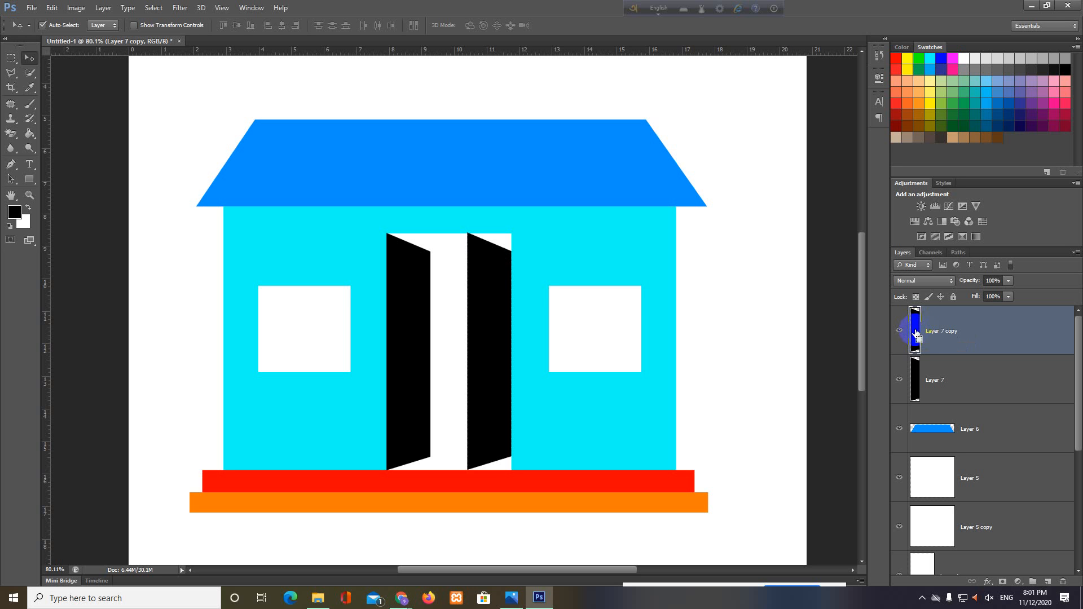
pyautogui.keyDown('ctrl'); pyautogui.click(916, 335); pyautogui.keyUp('ctrl')
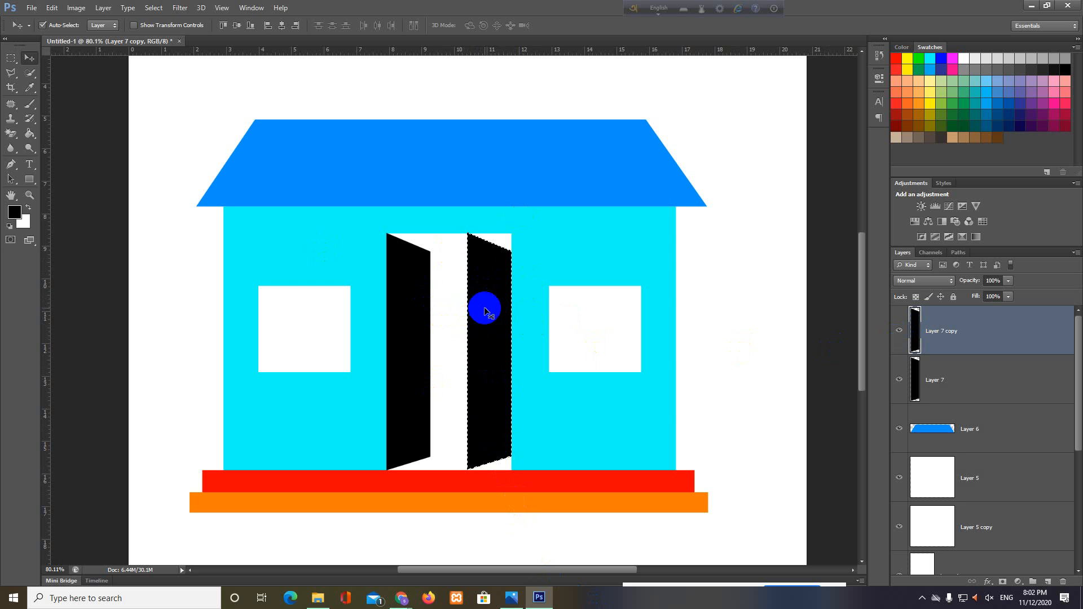
pyautogui.rightClick(485, 308)
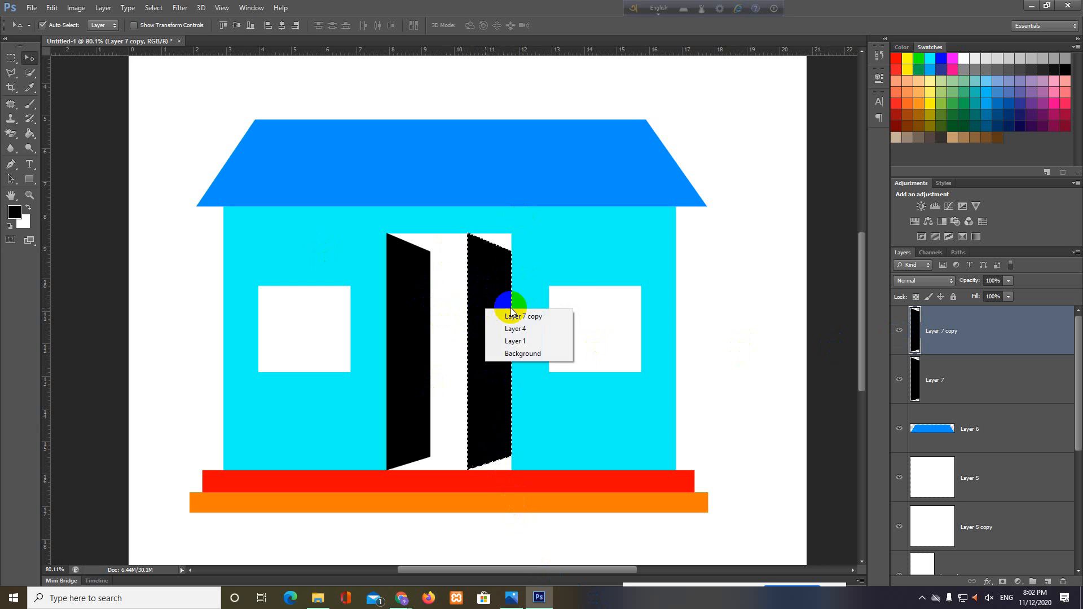
pyautogui.click(491, 316)
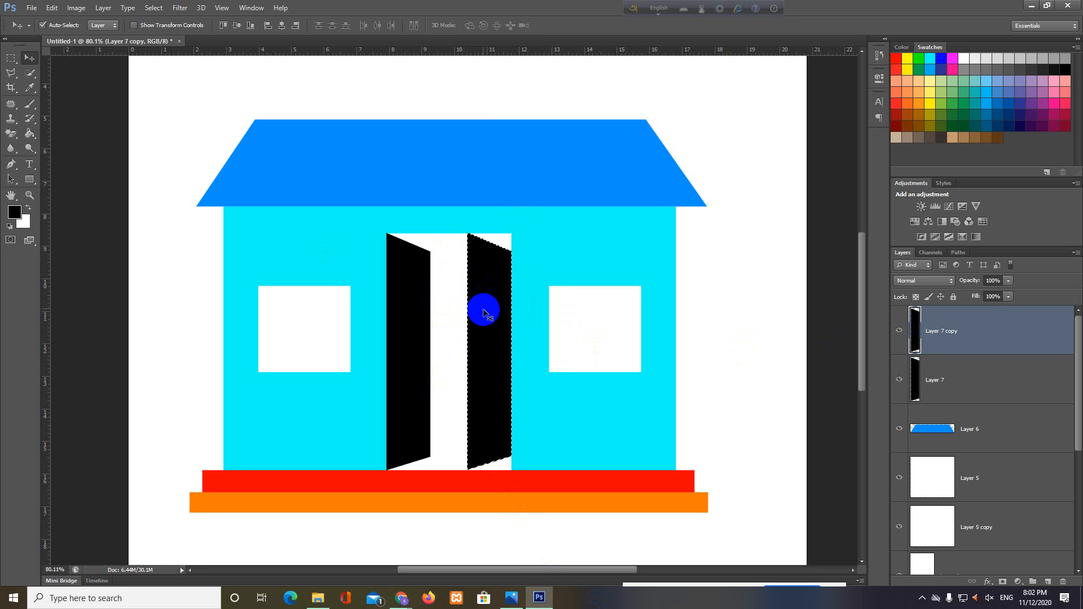
pyautogui.rightClick(485, 296)
pyautogui.click(487, 299)
pyautogui.rightClick(489, 304)
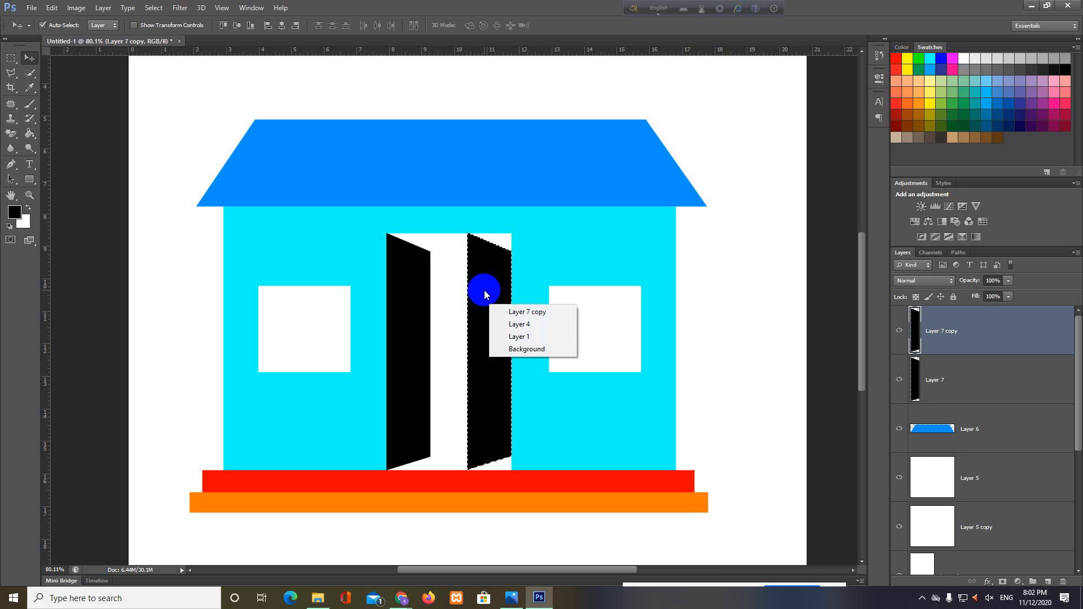
pyautogui.click(483, 289)
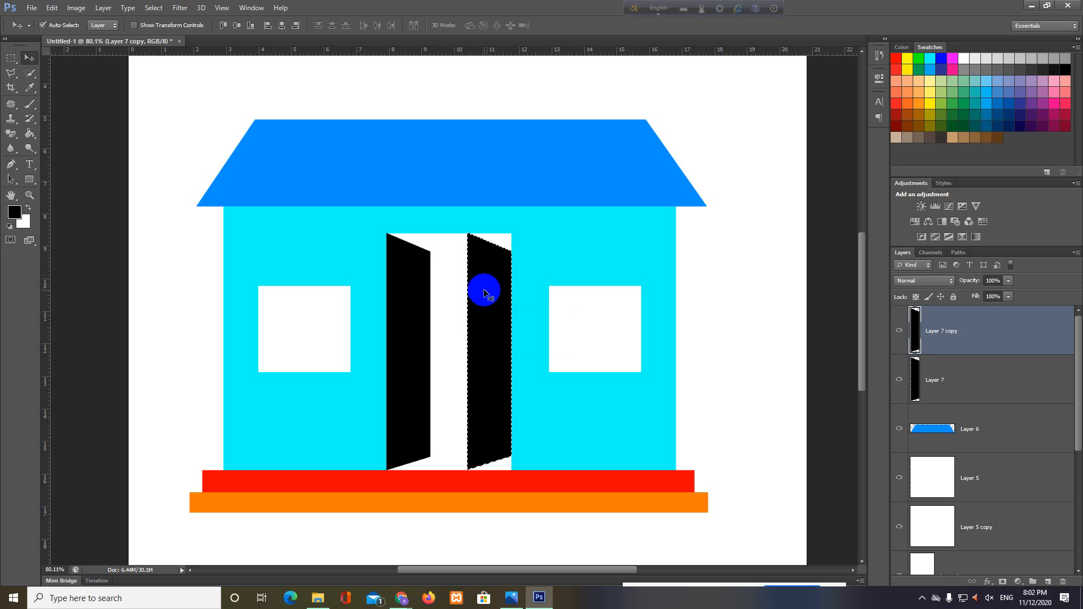
pyautogui.rightClick(482, 298)
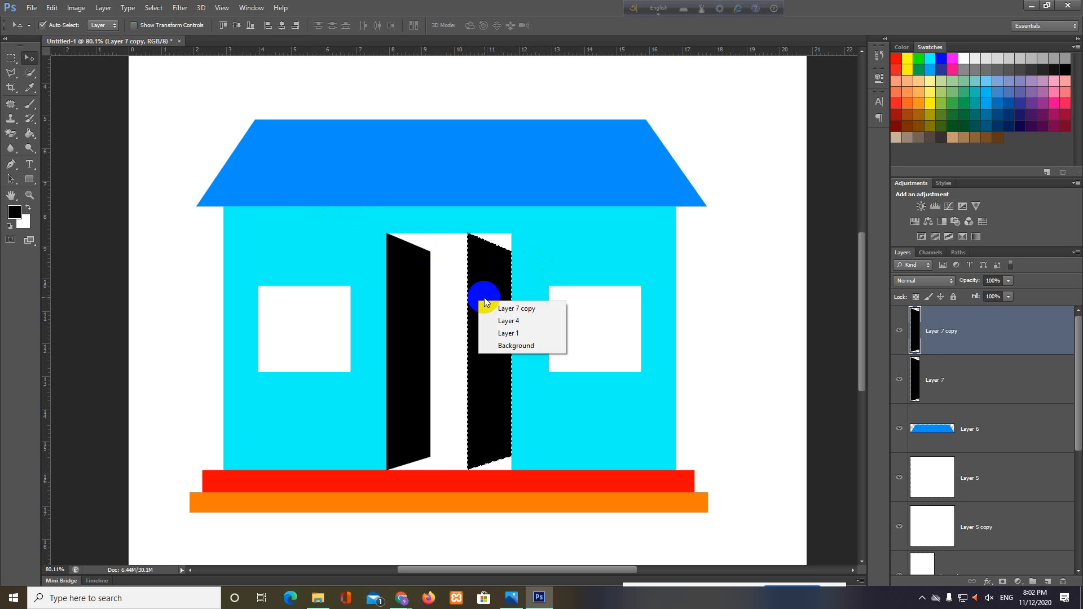
pyautogui.click(501, 388)
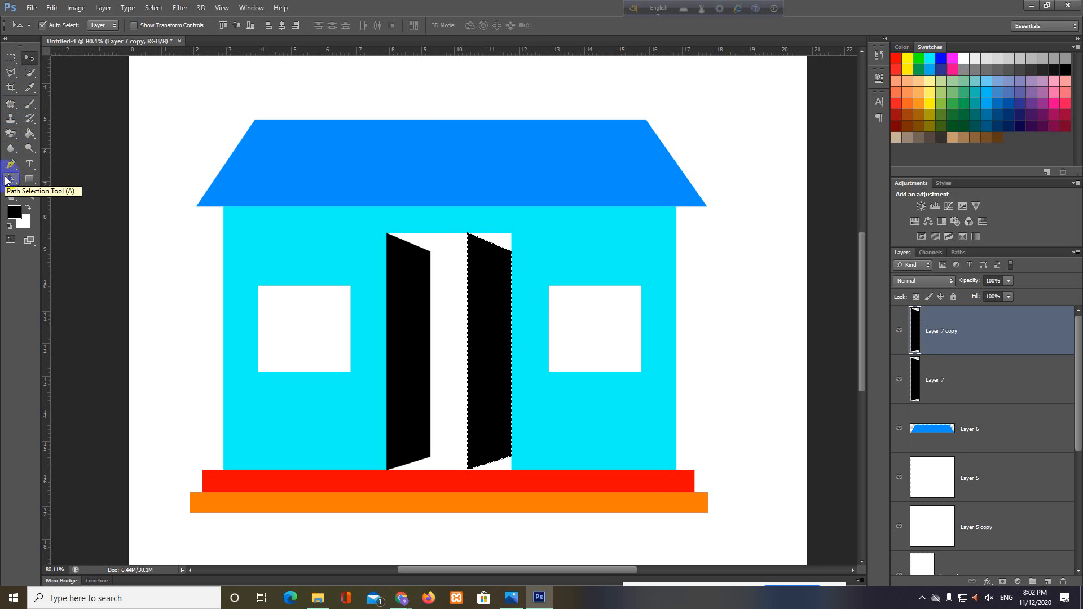
# Turn on Show Transform Controls for the Move tool and clear the selection around the right door panel.
pyautogui.click(134, 26)
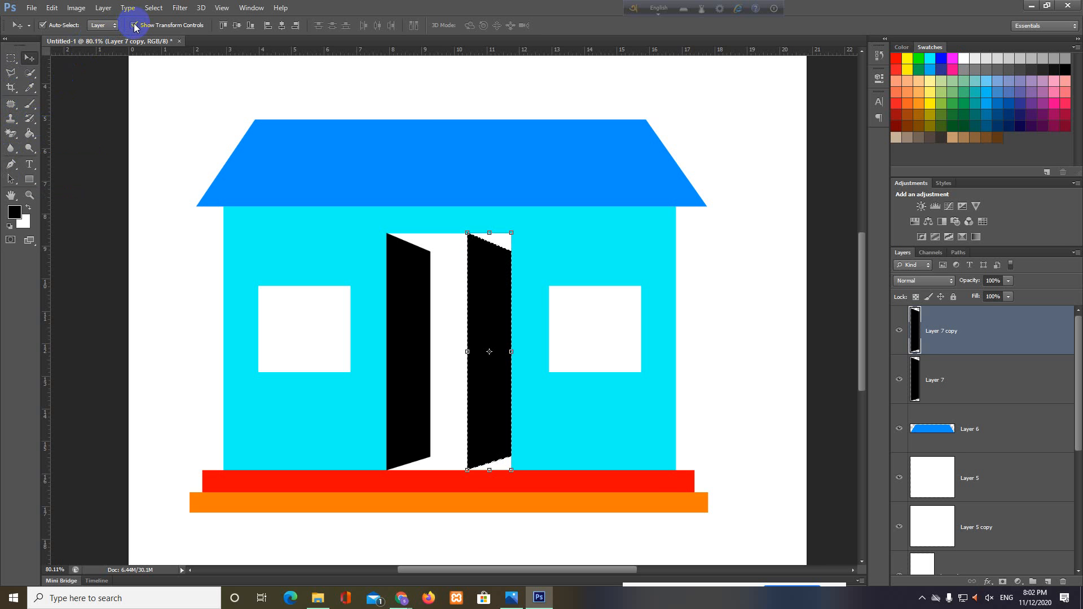
pyautogui.rightClick(489, 301)
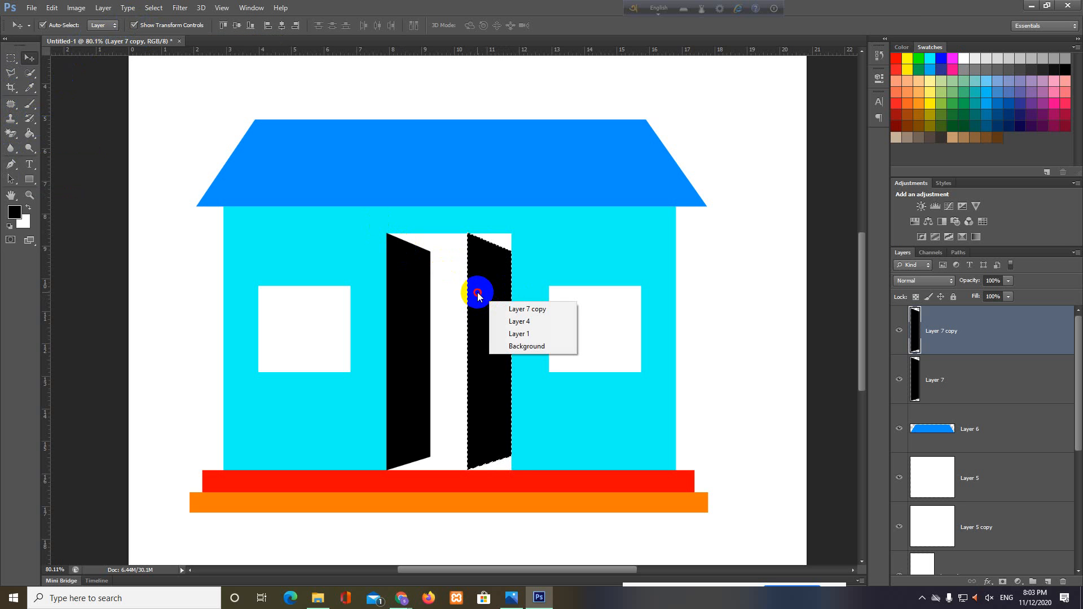
pyautogui.click(477, 292)
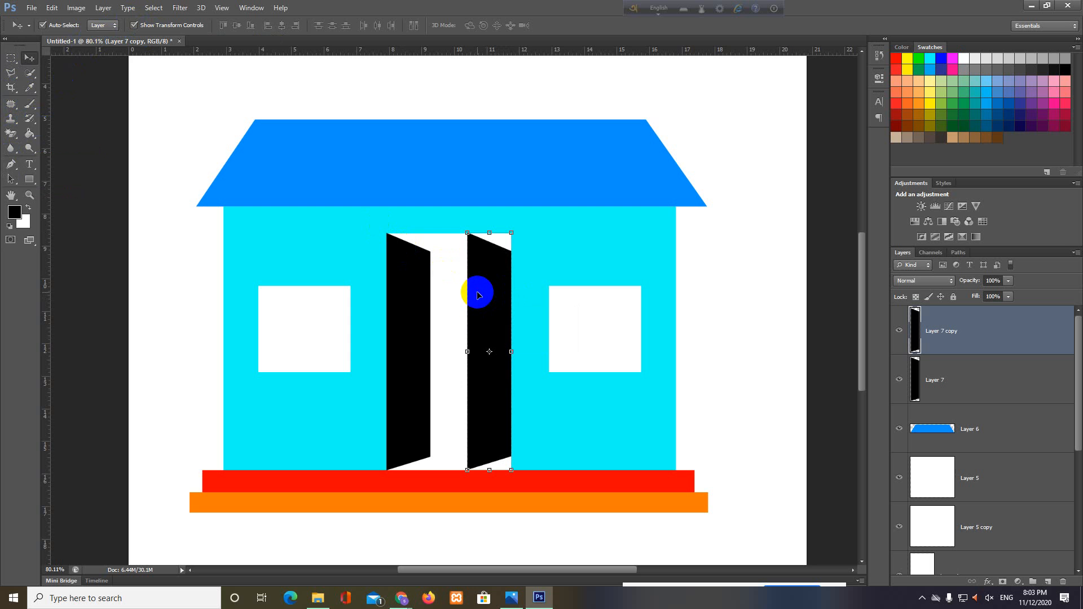
pyautogui.rightClick(477, 292)
pyautogui.click(477, 292)
pyautogui.click(836, 314)
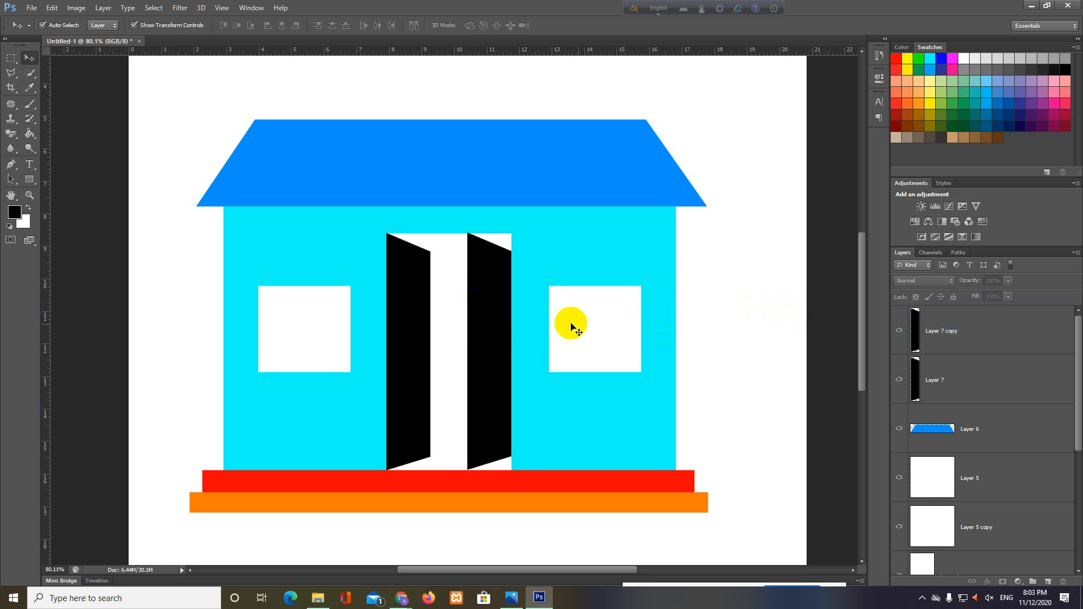
pyautogui.click(502, 316)
pyautogui.hotkey('ctrl', 't')
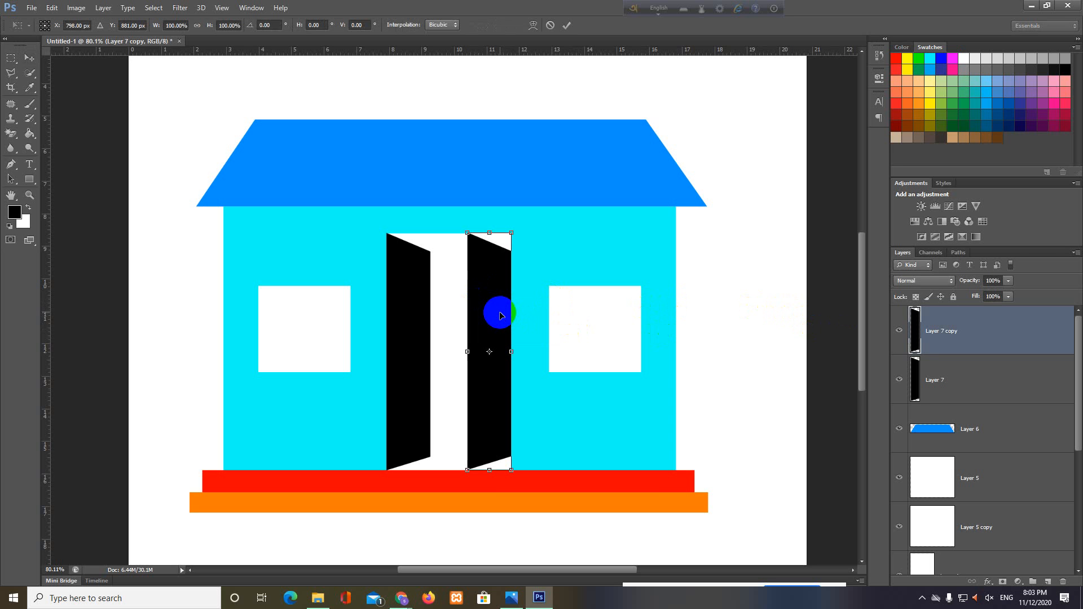
pyautogui.rightClick(491, 308)
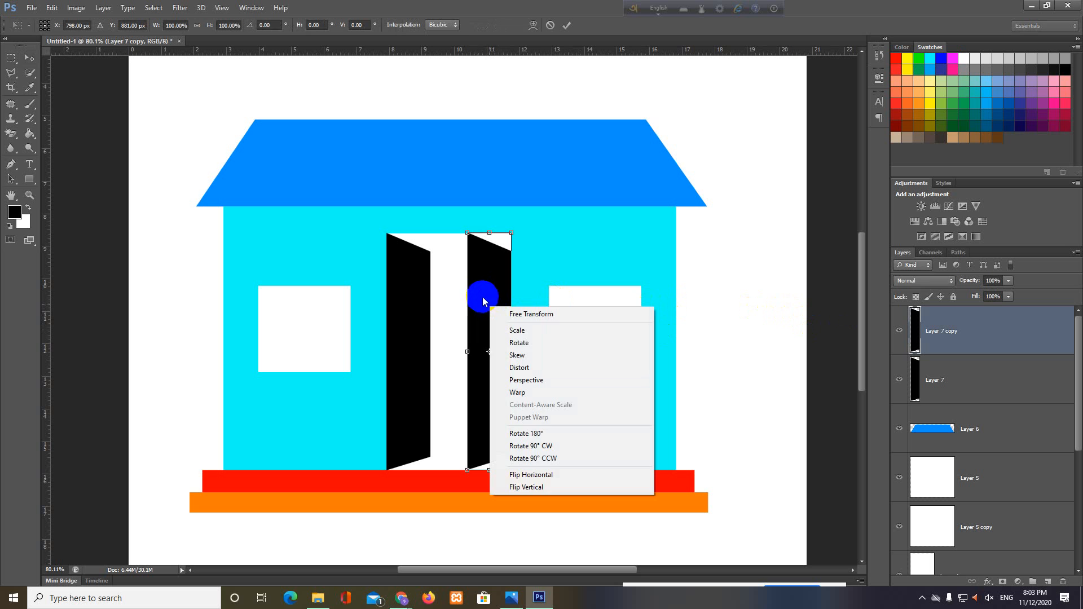
pyautogui.click(482, 297)
pyautogui.click(566, 26)
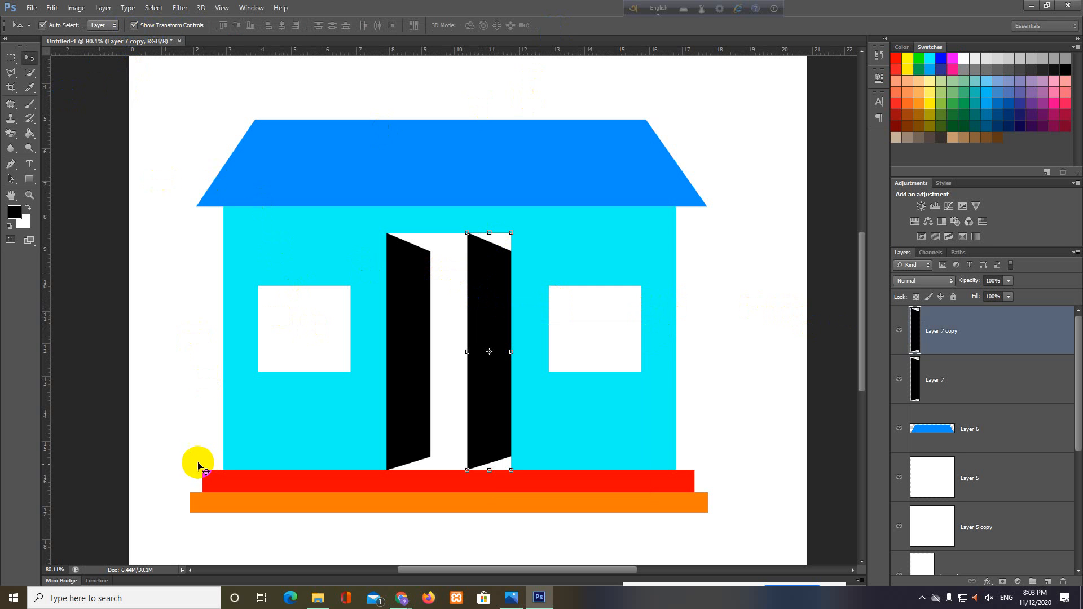
pyautogui.click(821, 262)
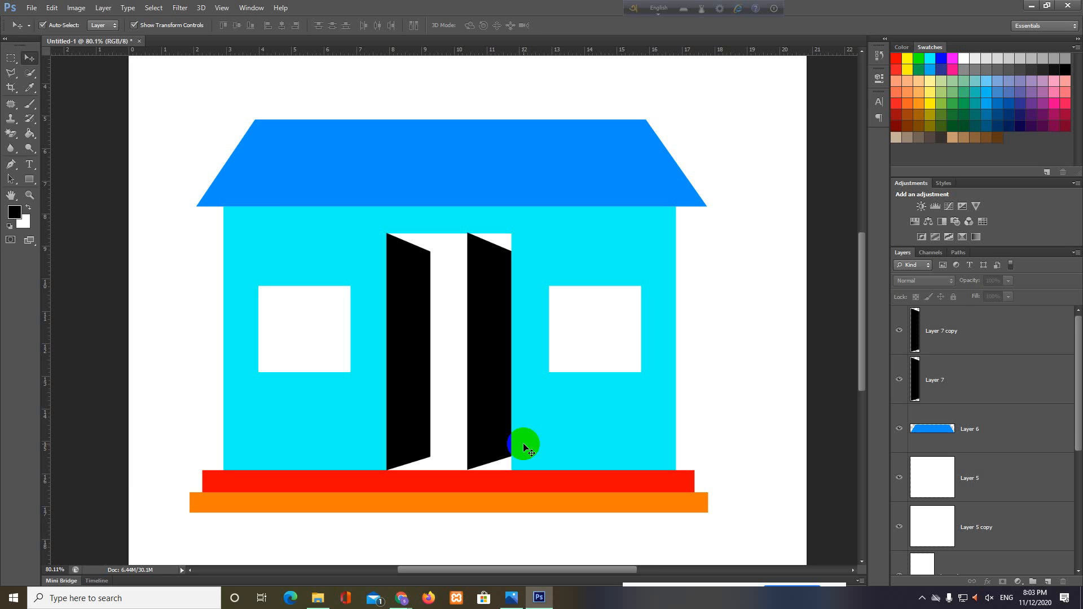
pyautogui.click(998, 334)
pyautogui.hotkey('ctrl', 't')
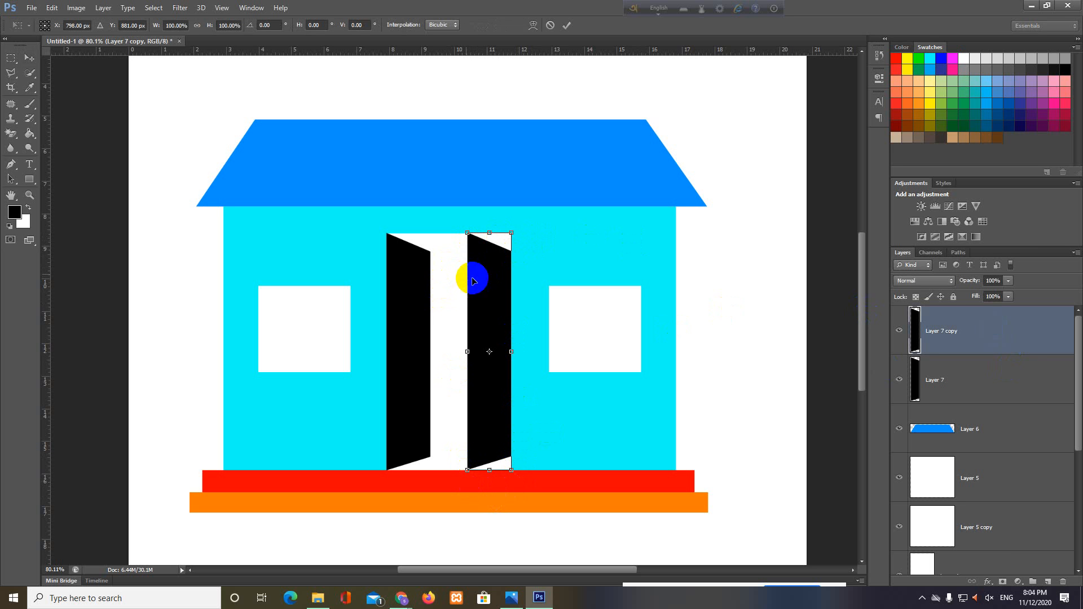
pyautogui.click(29, 57)
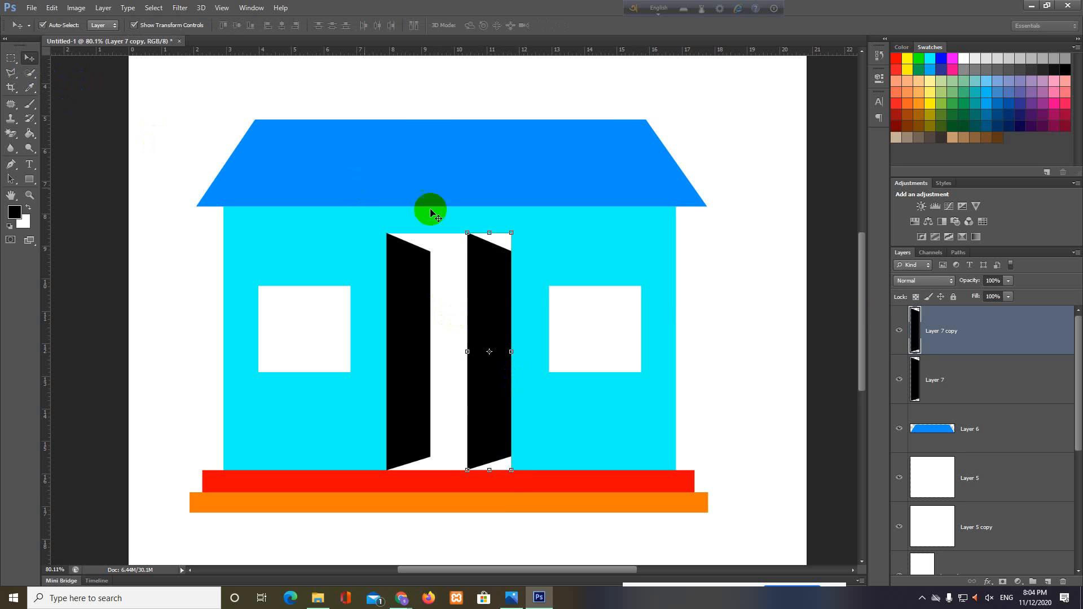
pyautogui.rightClick(494, 288)
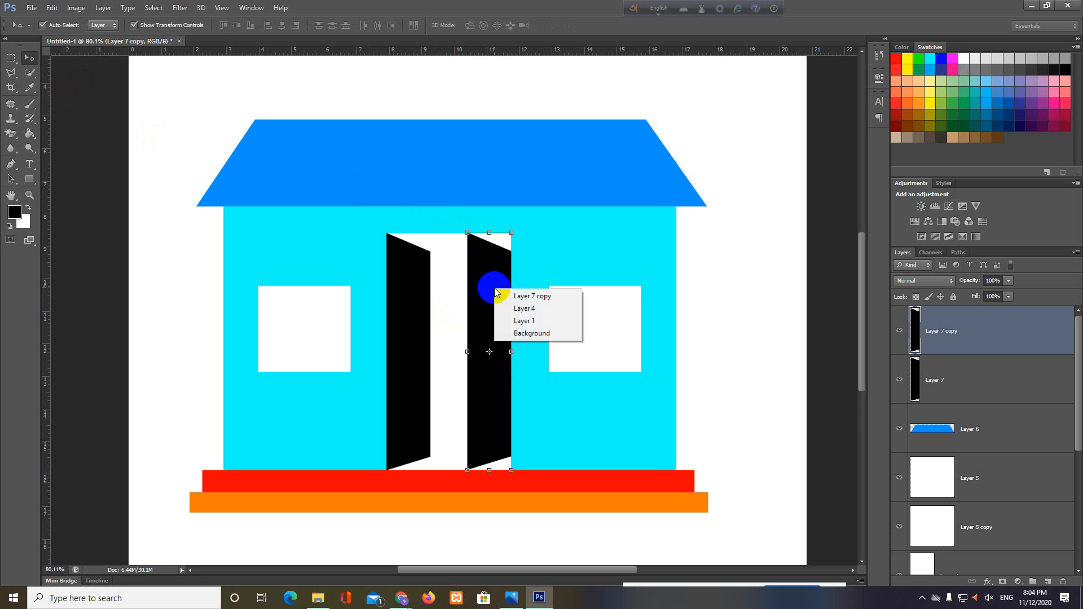
pyautogui.click(485, 283)
pyautogui.rightClick(487, 287)
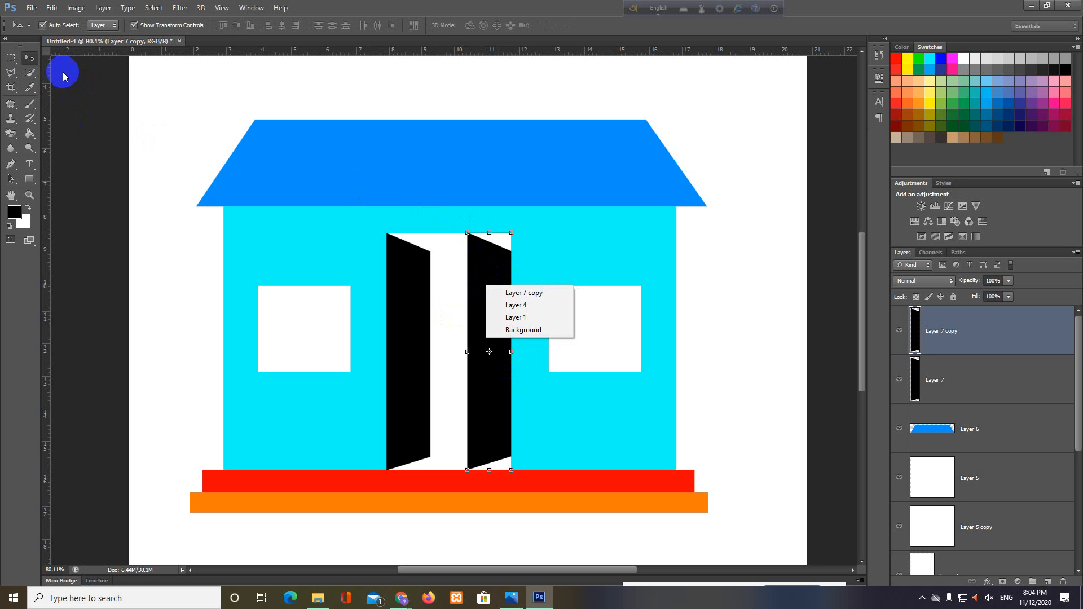
pyautogui.click(831, 216)
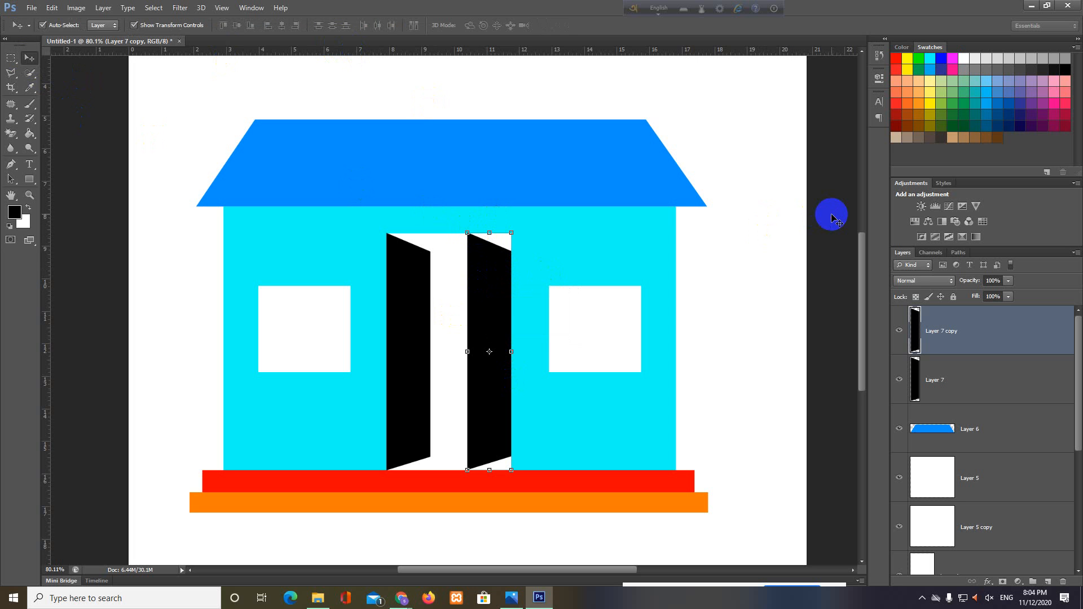
pyautogui.click(831, 216)
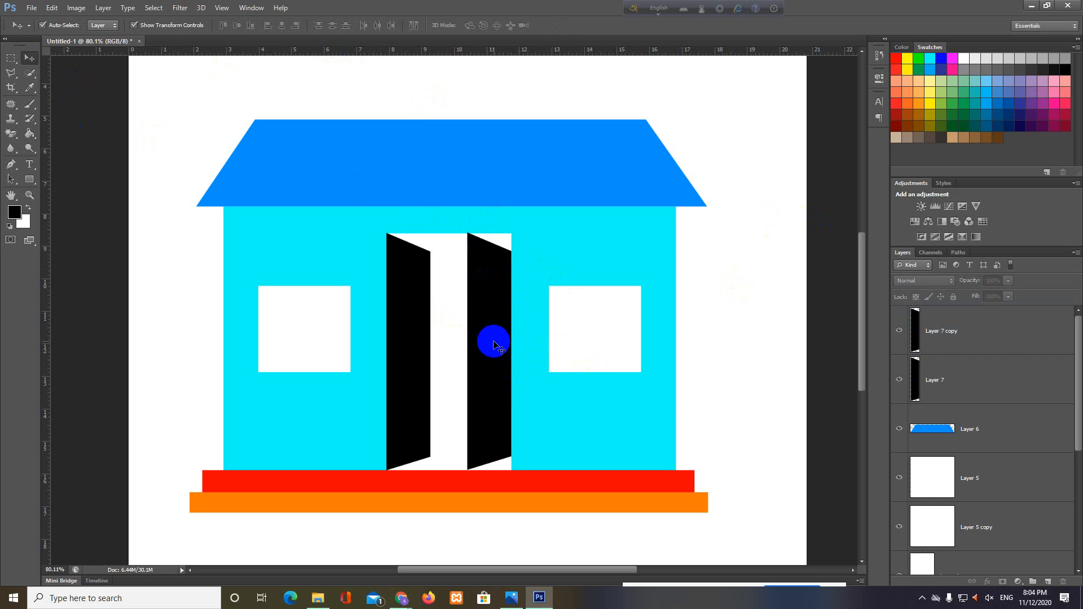
pyautogui.click(959, 326)
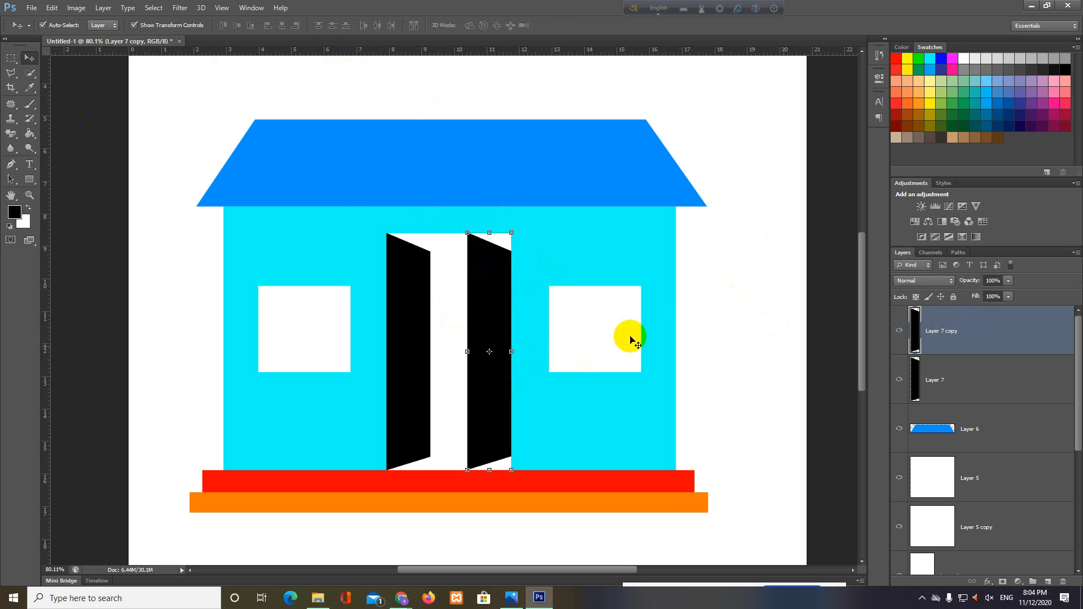
pyautogui.rightClick(489, 315)
pyautogui.click(483, 310)
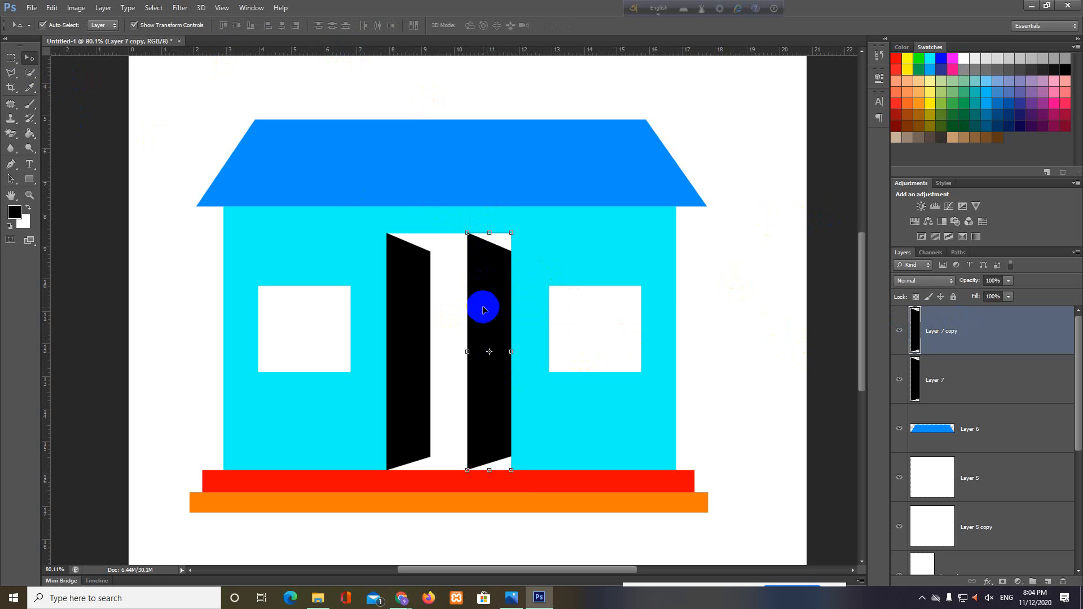
pyautogui.hotkey('ctrl', 't')
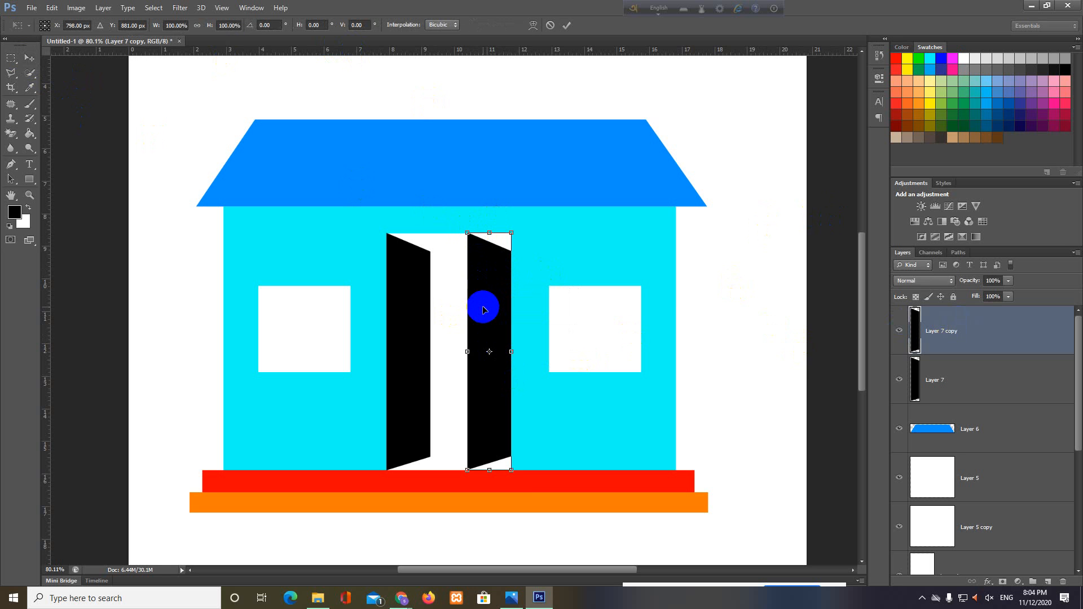
pyautogui.click(567, 25)
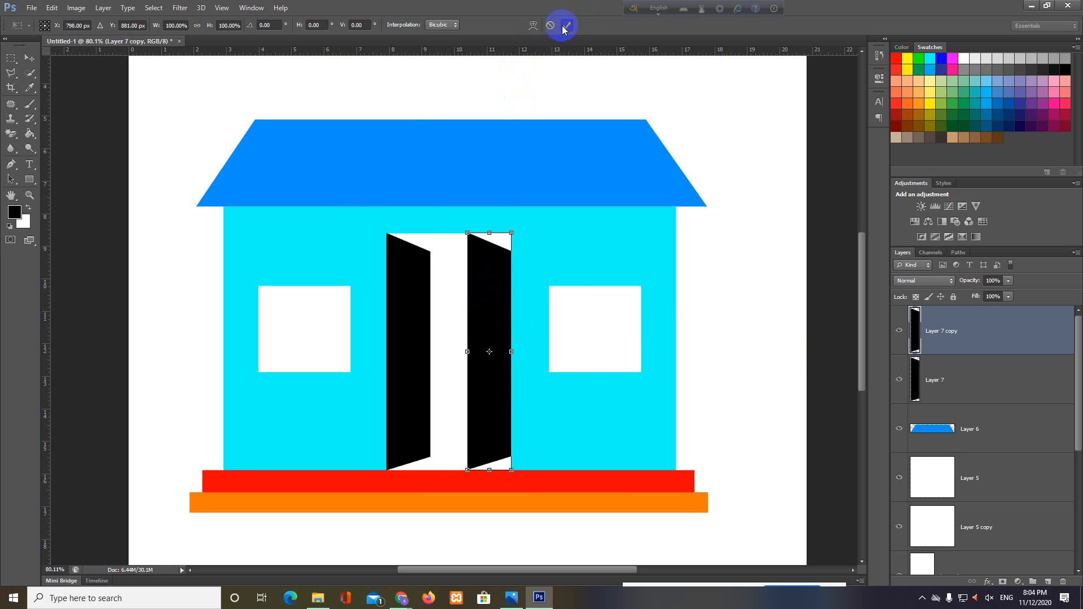
pyautogui.rightClick(490, 306)
pyautogui.click(489, 306)
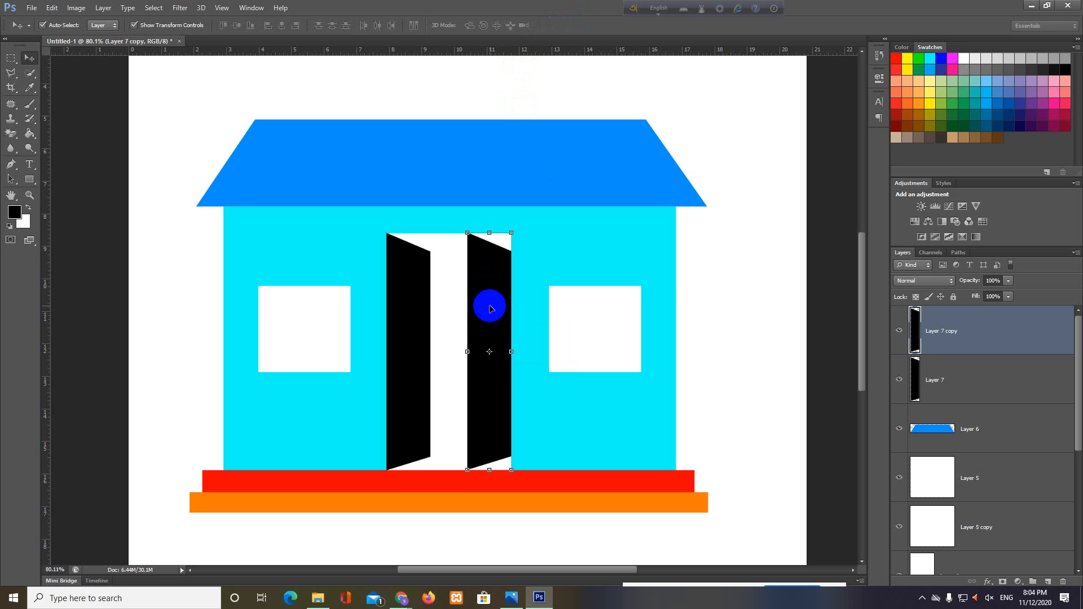
pyautogui.click(810, 263)
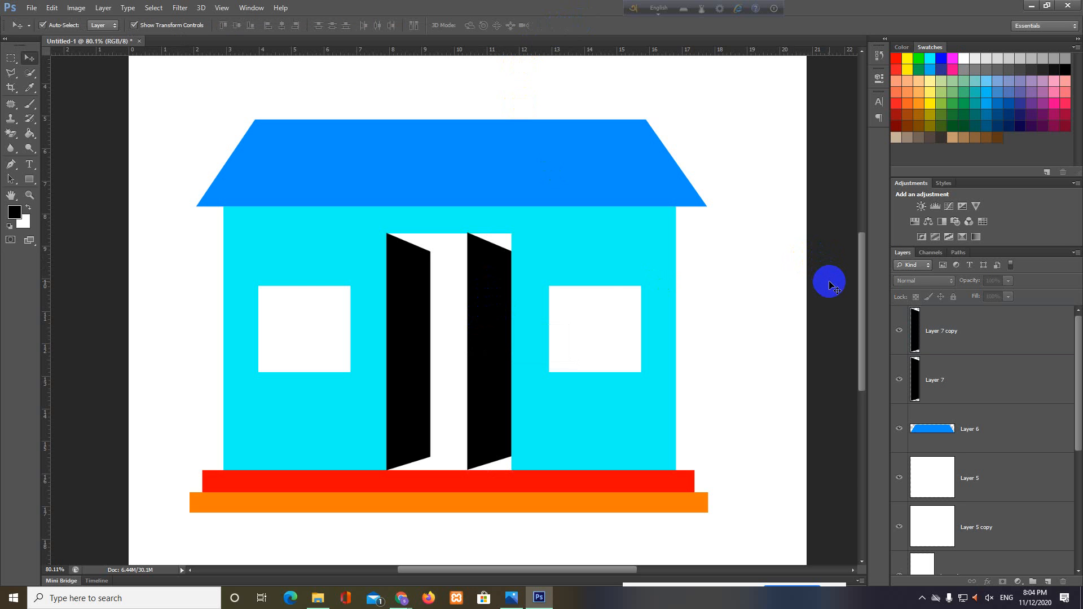
# Select Layer 7 copy and turn off Show Transform Controls for the Move tool.
pyautogui.rightClick(493, 307)
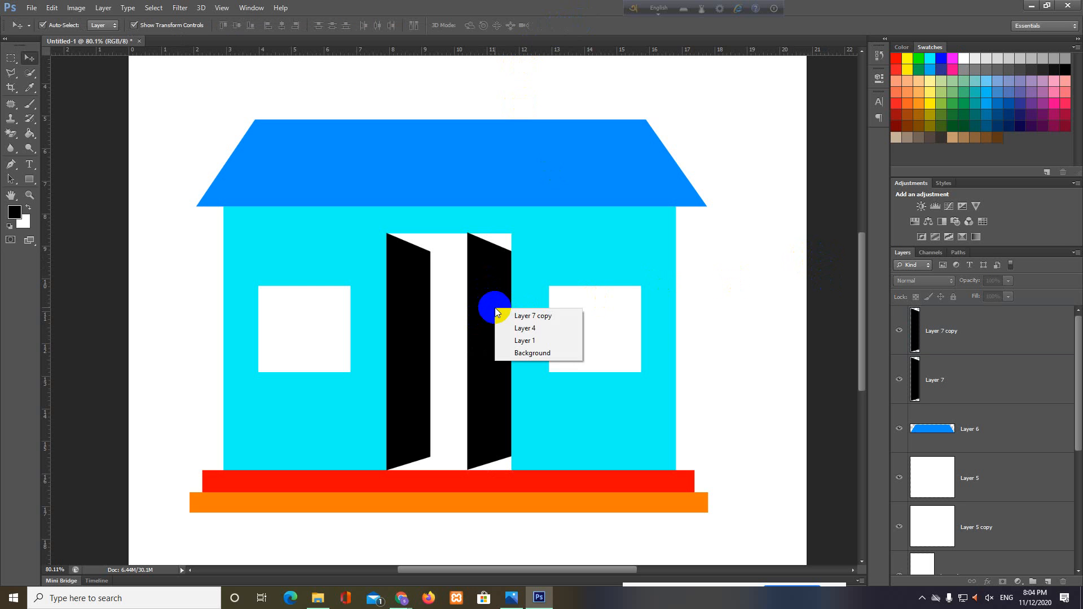
pyautogui.click(492, 307)
pyautogui.click(1015, 343)
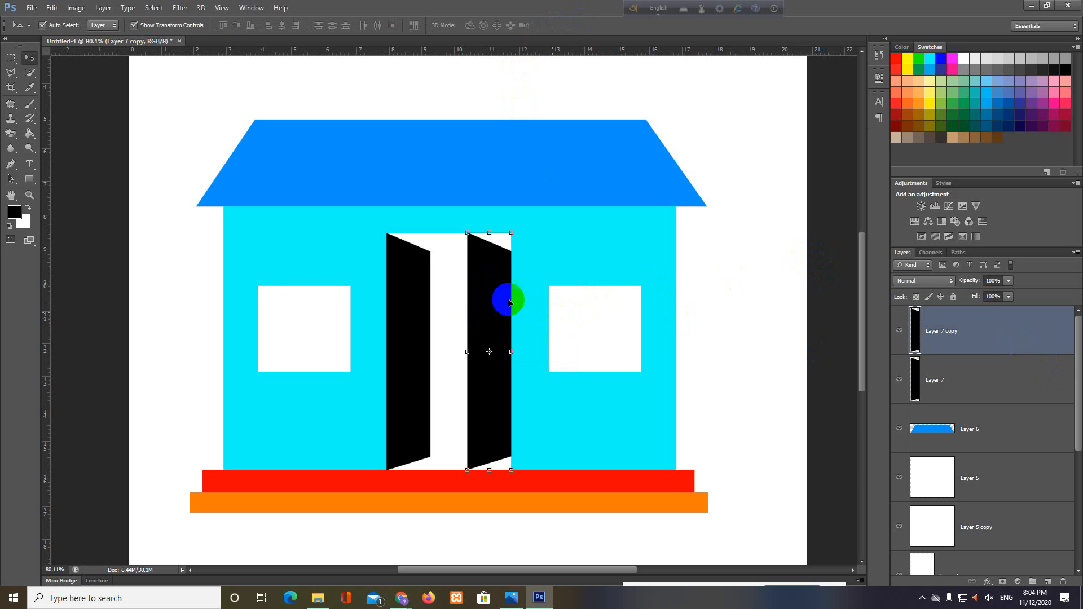
pyautogui.rightClick(486, 296)
pyautogui.click(486, 292)
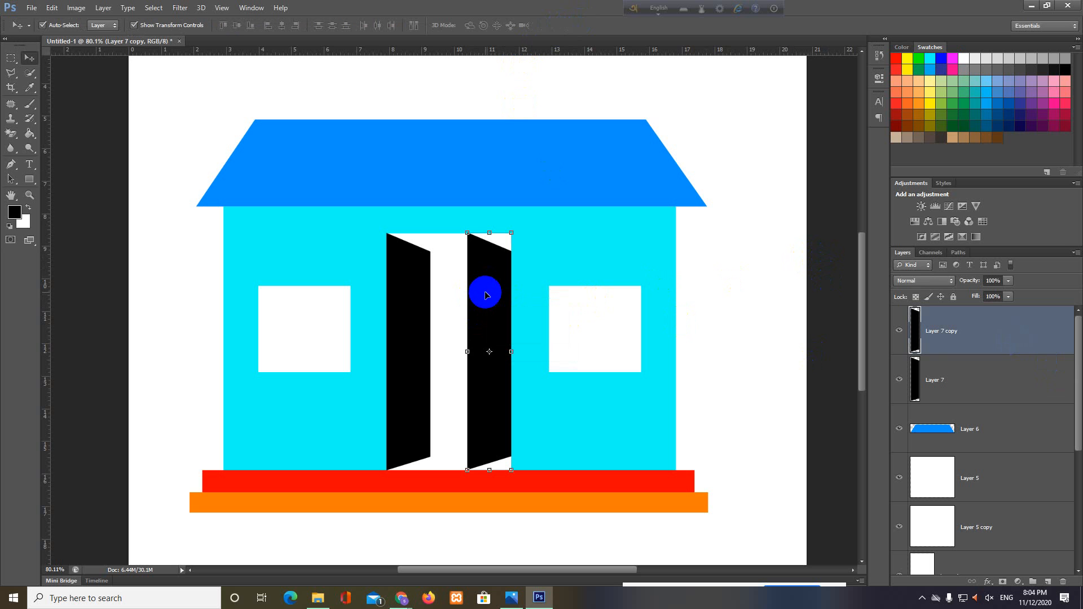
pyautogui.click(133, 25)
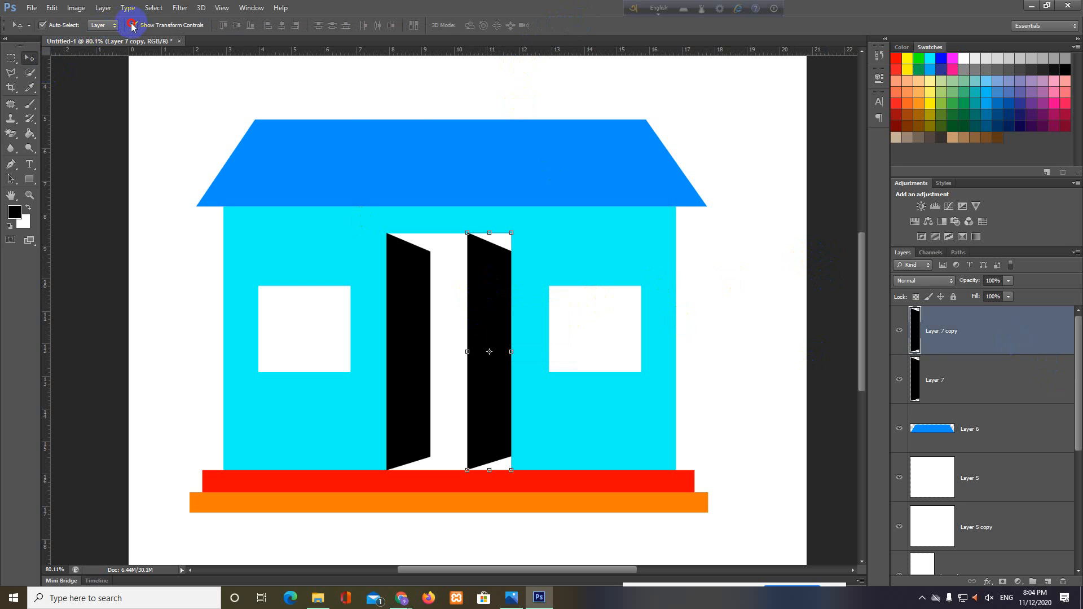
pyautogui.hotkey('ctrl', 't')
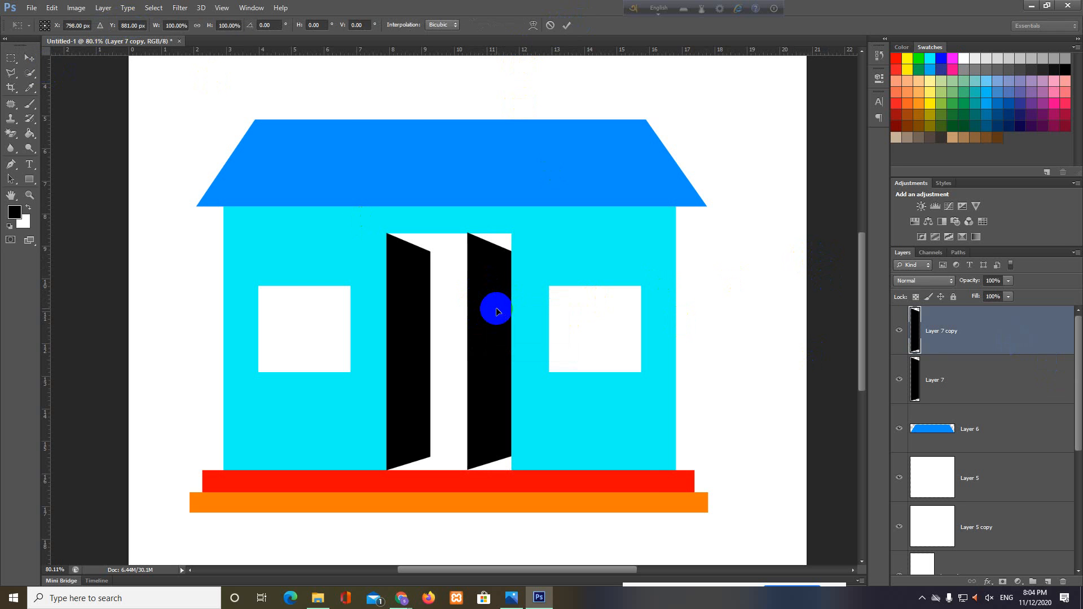
pyautogui.rightClick(488, 306)
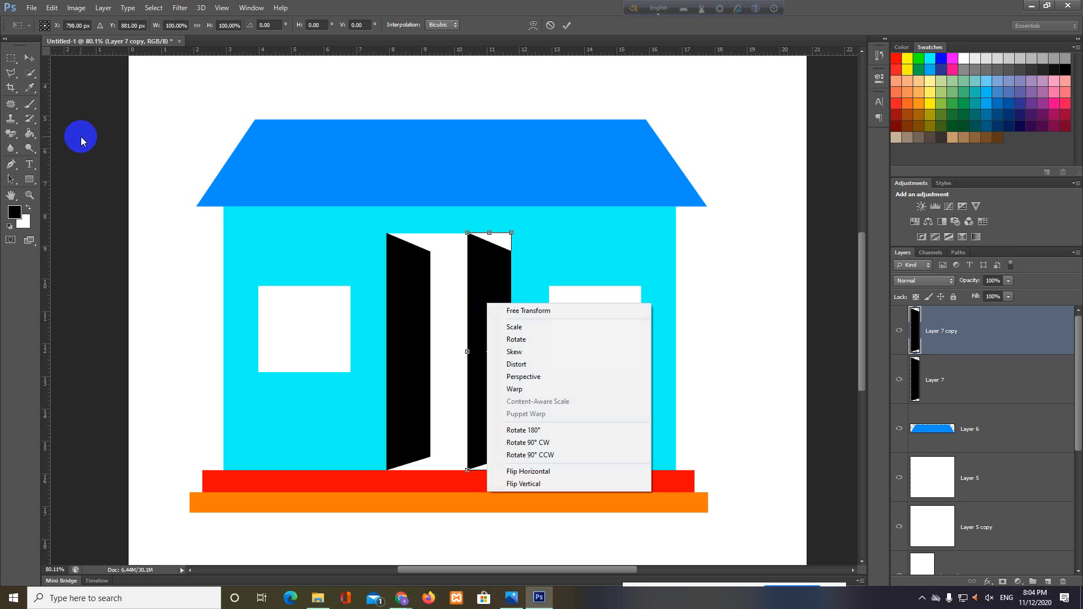
pyautogui.click(84, 375)
pyautogui.click(567, 25)
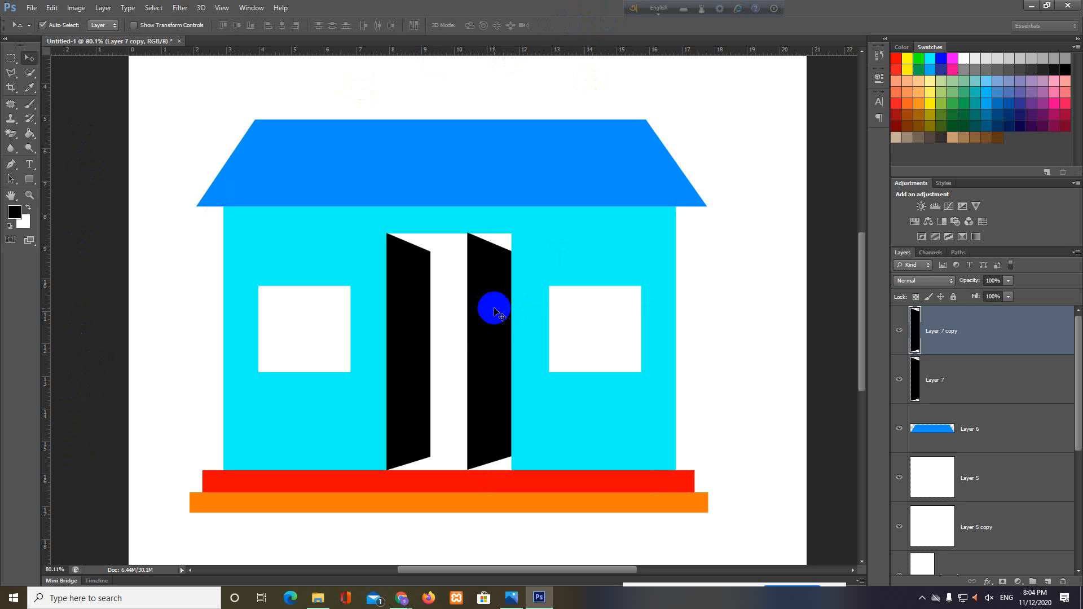
# Flip the right door panel on Layer 7 copy horizontally with Free Transform and apply the change.
pyautogui.hotkey('ctrl', 't')
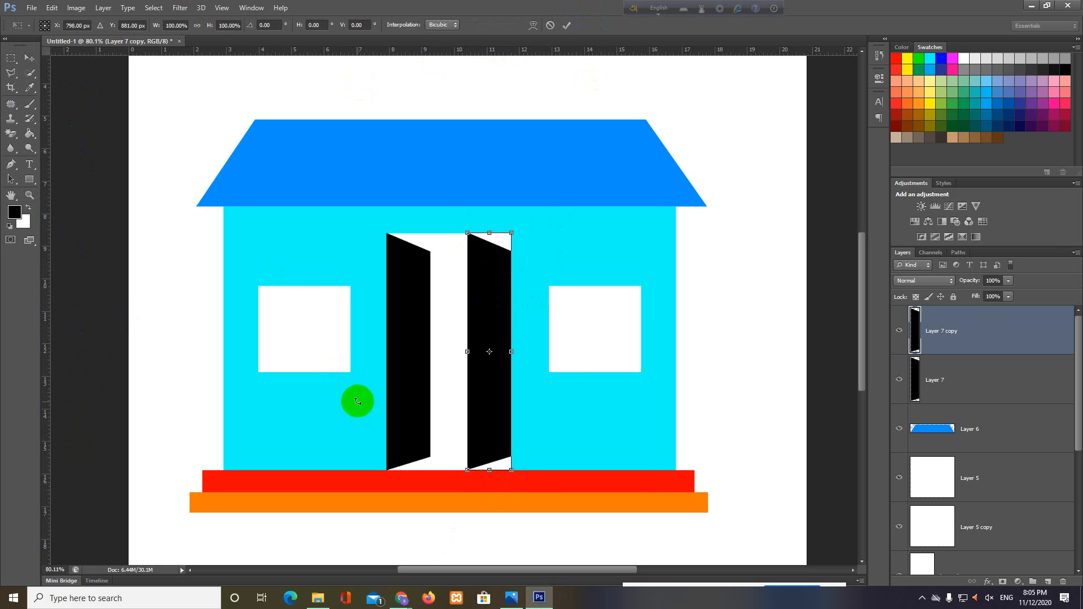
pyautogui.rightClick(489, 290)
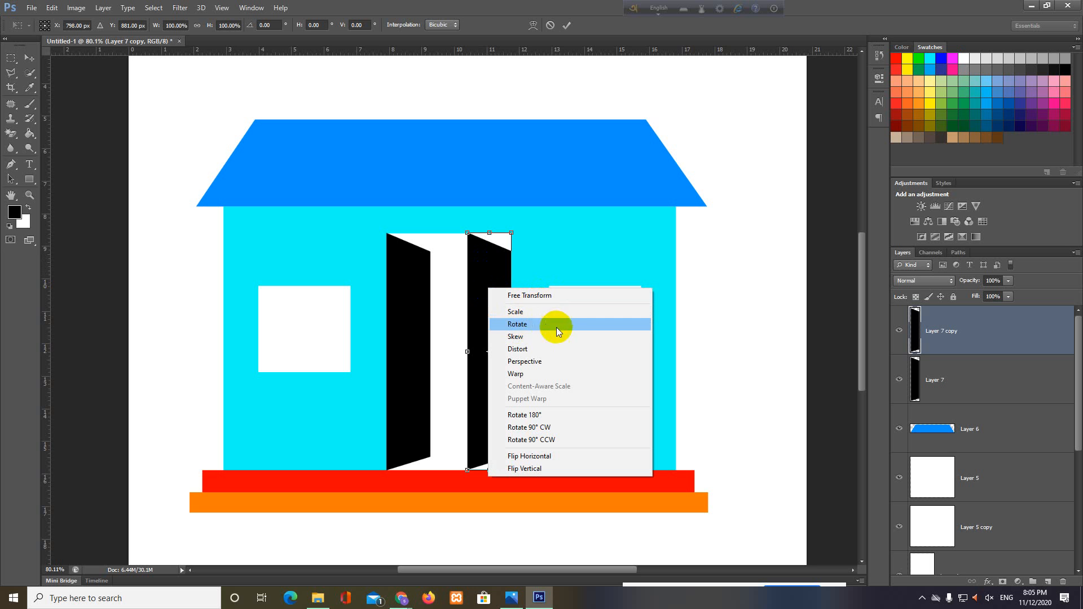
pyautogui.click(521, 335)
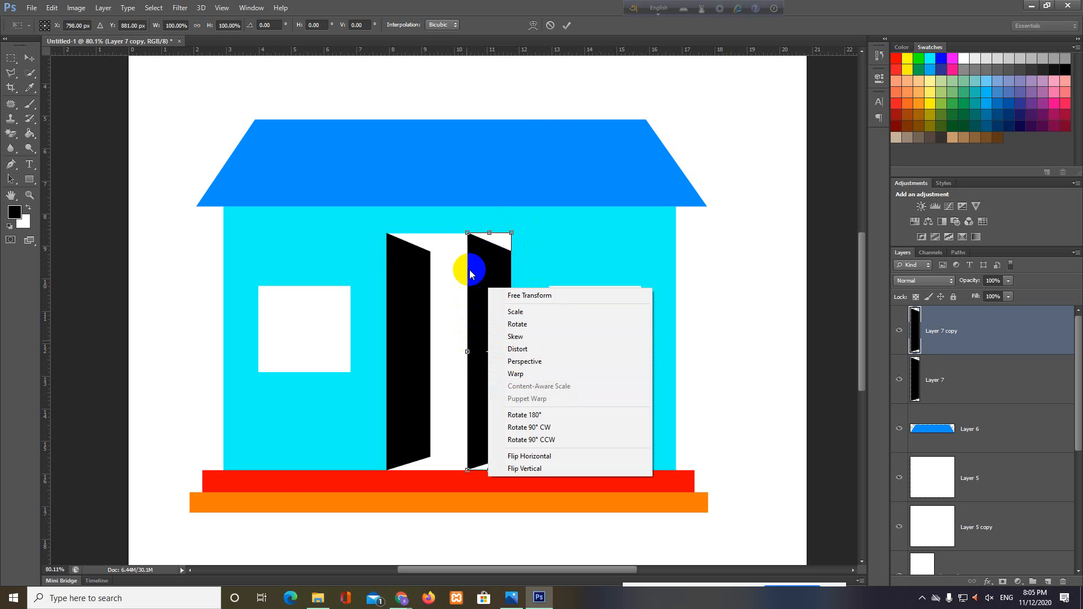
pyautogui.click(564, 22)
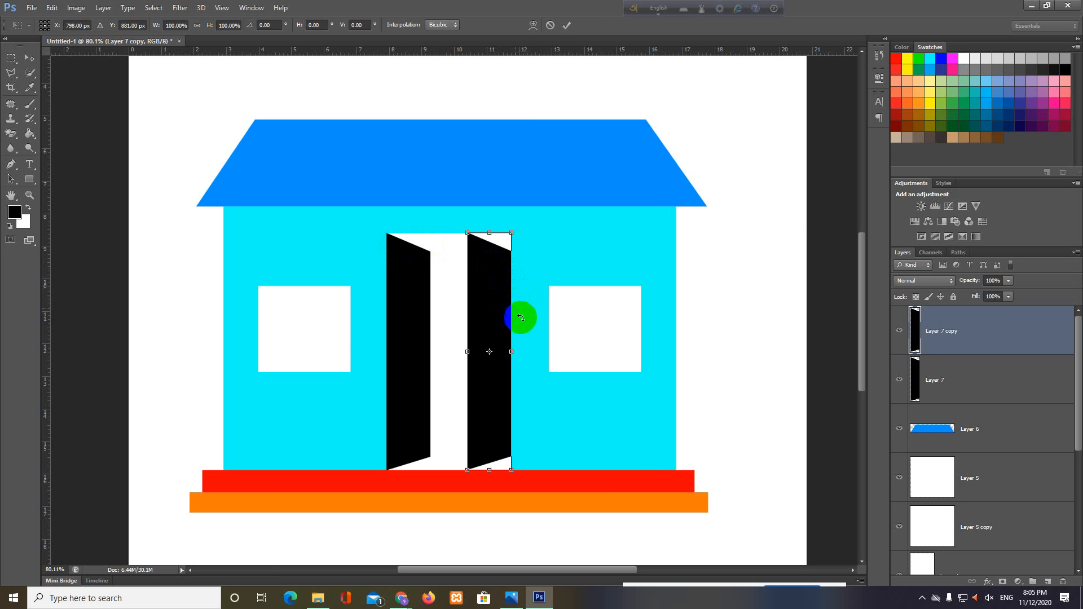
pyautogui.rightClick(490, 300)
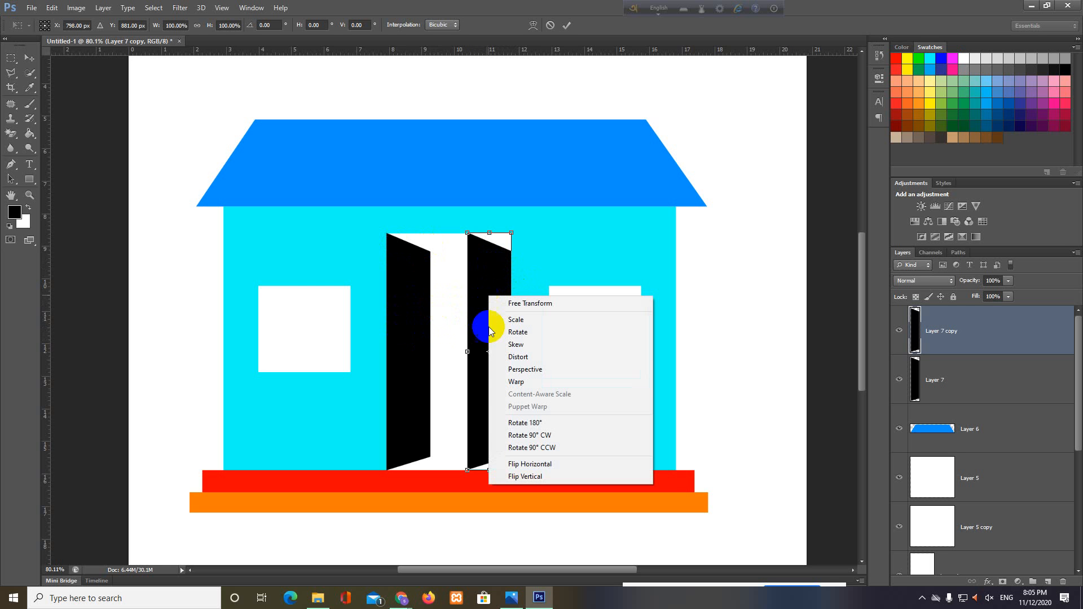
pyautogui.click(518, 465)
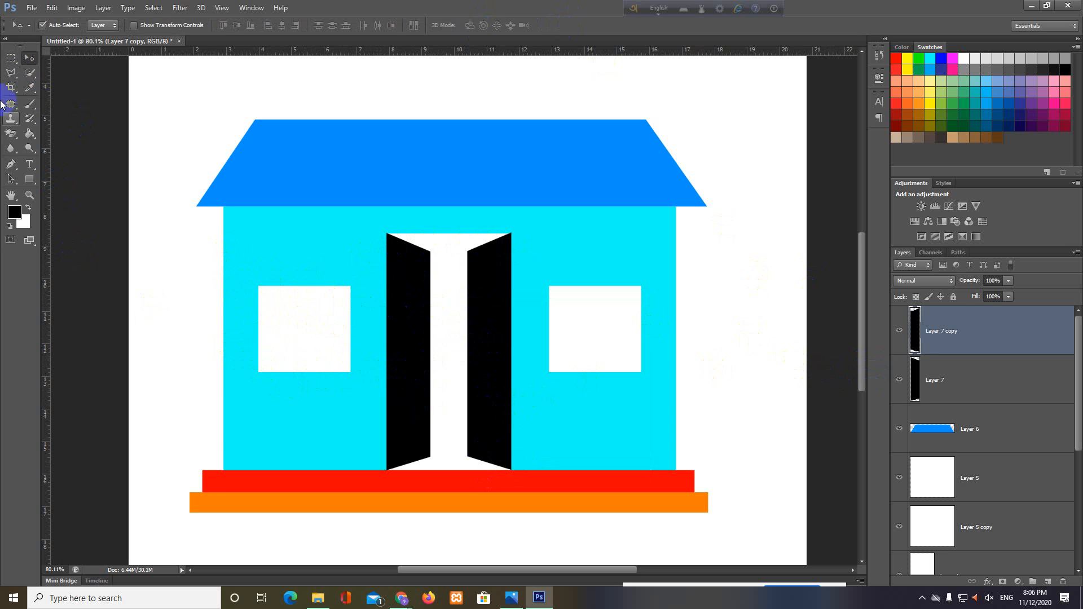
pyautogui.click(11, 72)
pyautogui.click(54, 83)
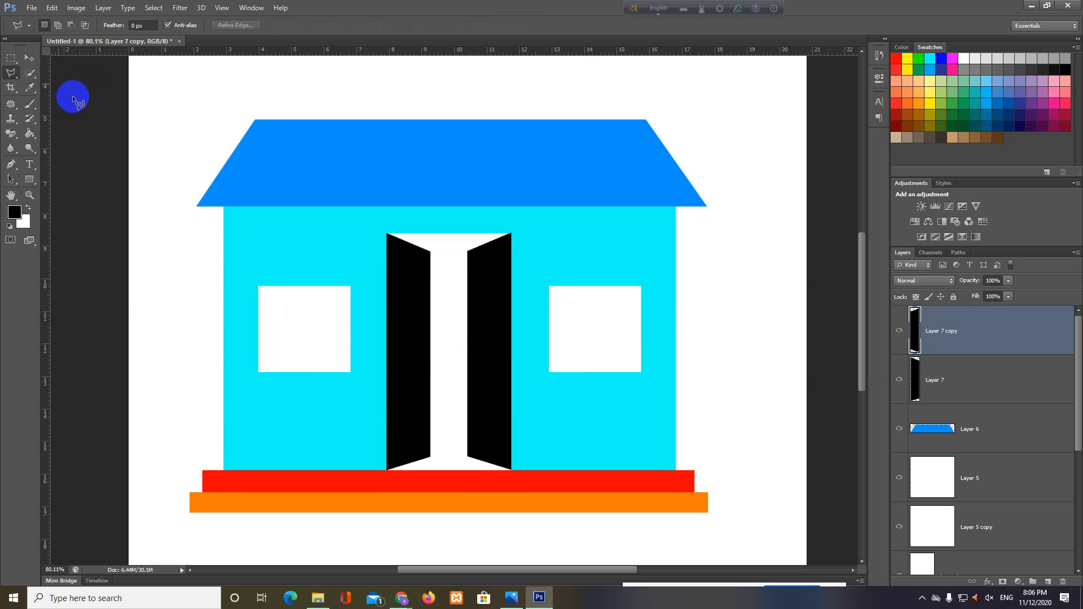
pyautogui.click(258, 286)
pyautogui.doubleClick(30, 62)
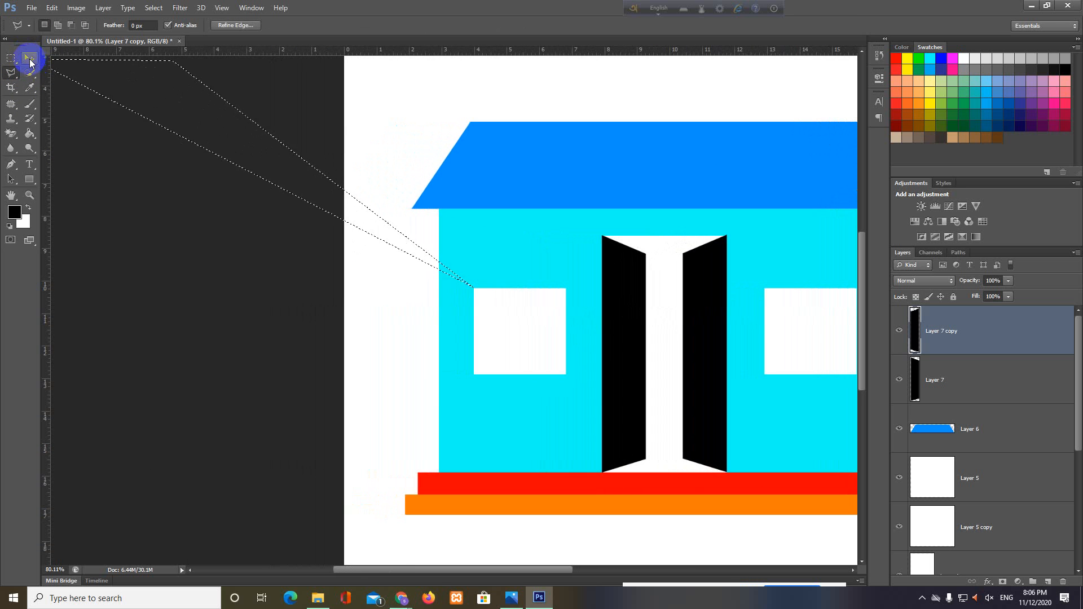
pyautogui.click(154, 248)
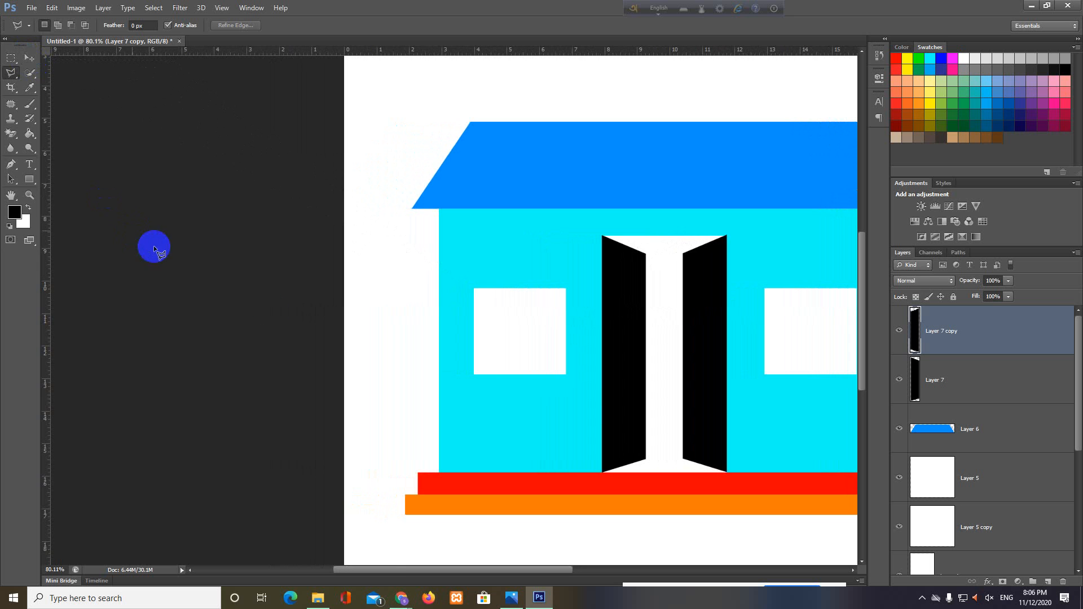
# Add a new layer and outline a feathered circular selection with the Elliptical Marquee above the roof's right end.
pyautogui.moveTo(507, 330); pyautogui.dragTo(261, 349)
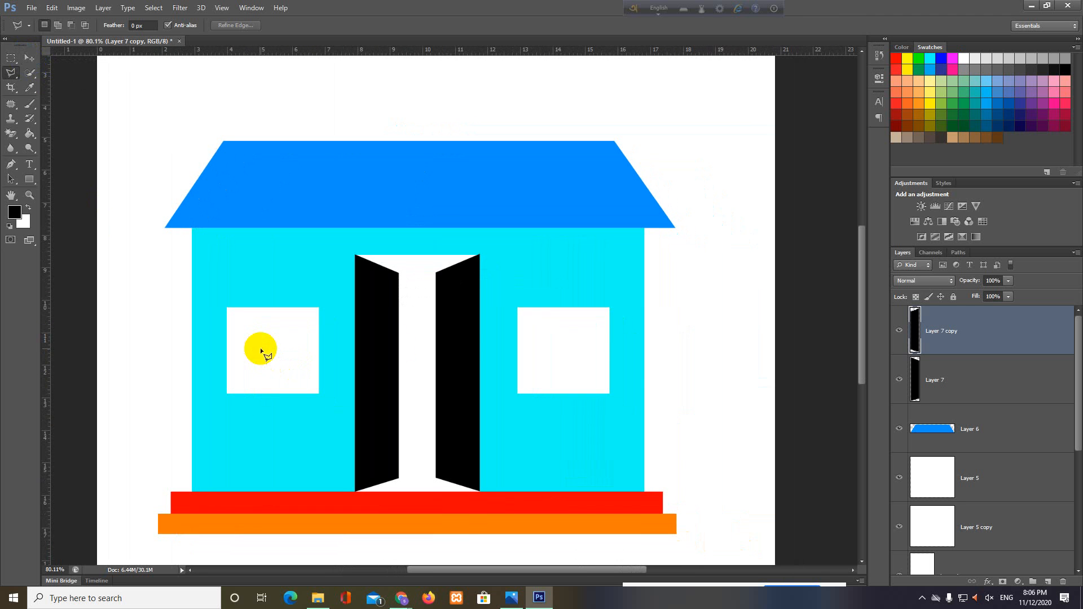
pyautogui.moveTo(708, 361); pyautogui.dragTo(679, 352)
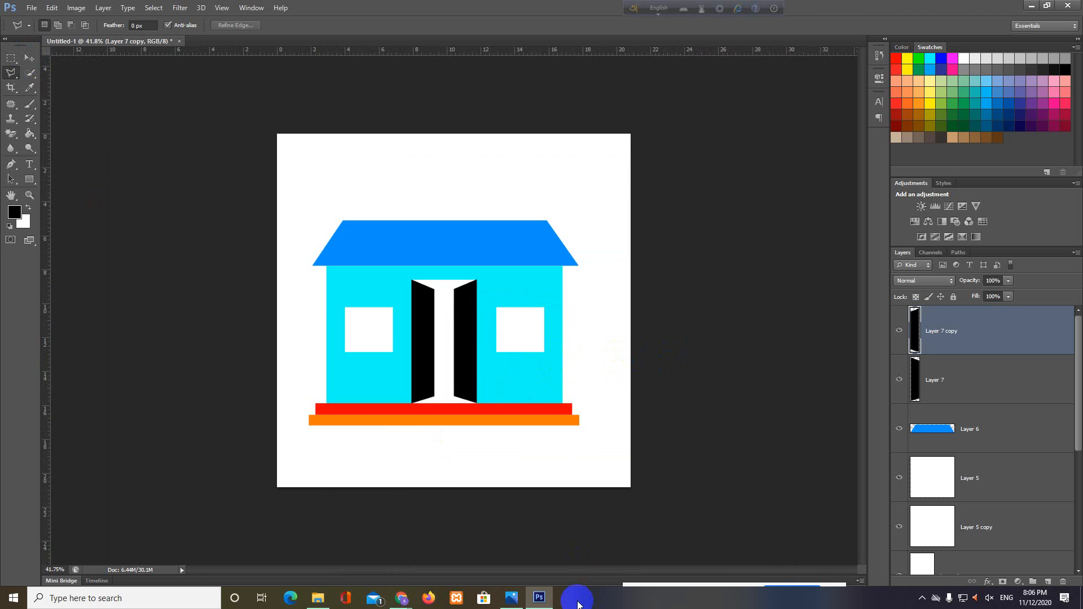
pyautogui.click(9, 59)
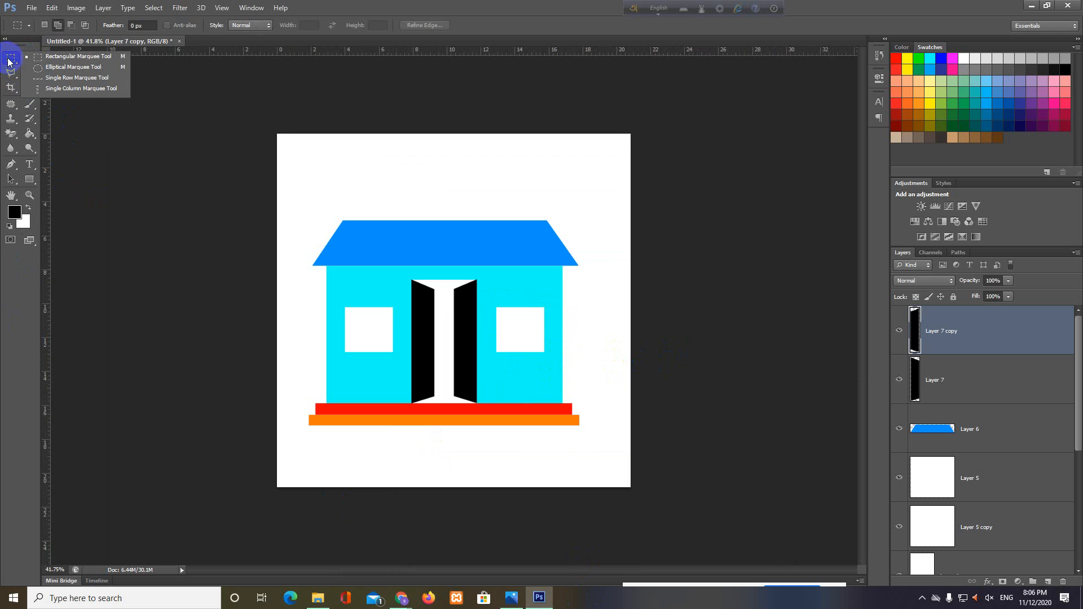
pyautogui.click(49, 67)
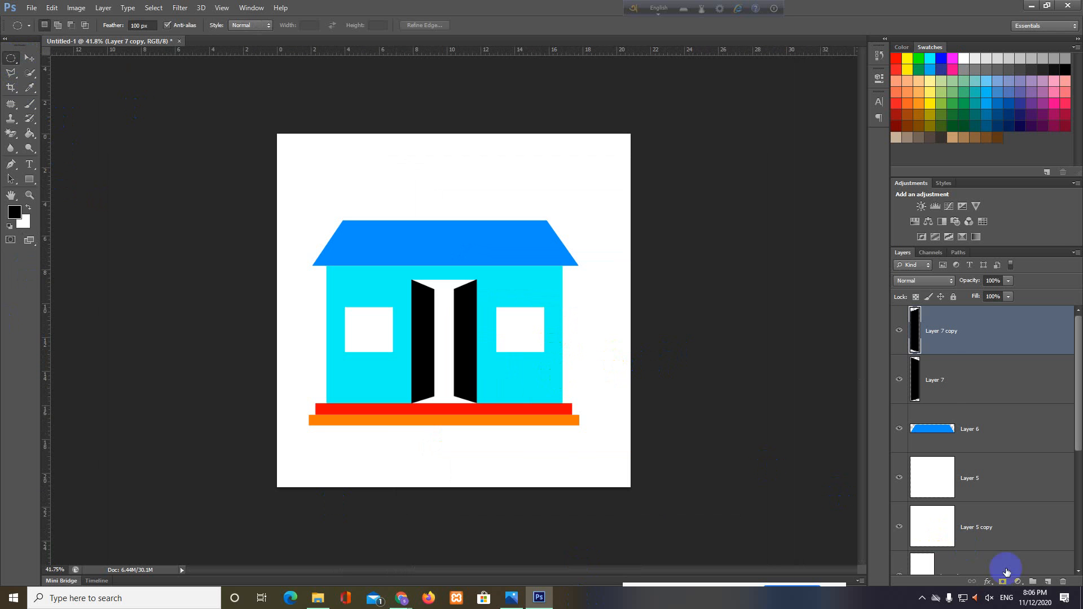
pyautogui.click(1047, 581)
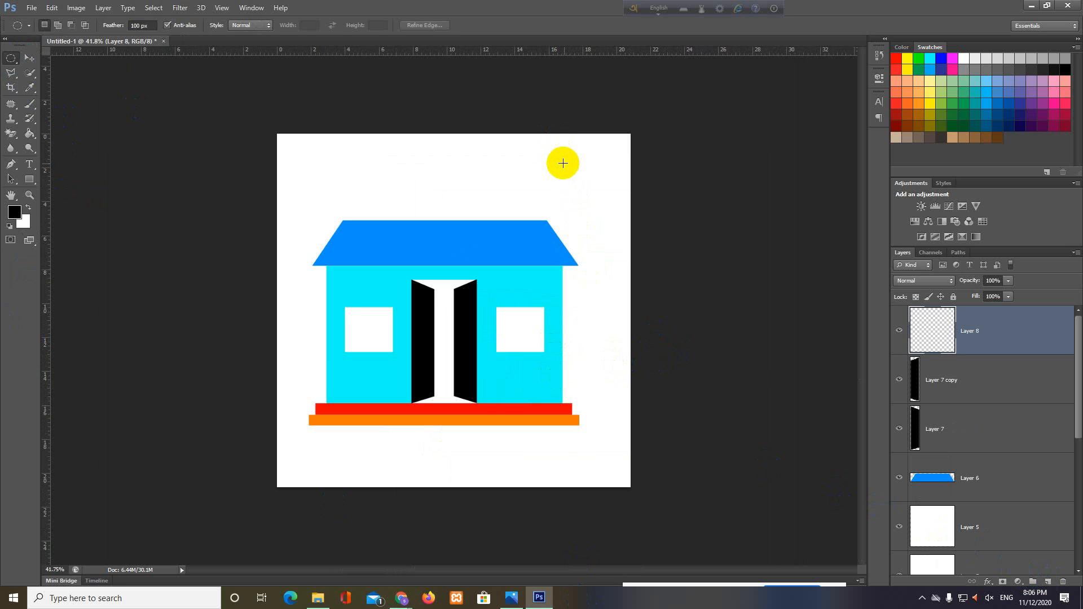
pyautogui.moveTo(556, 158); pyautogui.dragTo(614, 224)
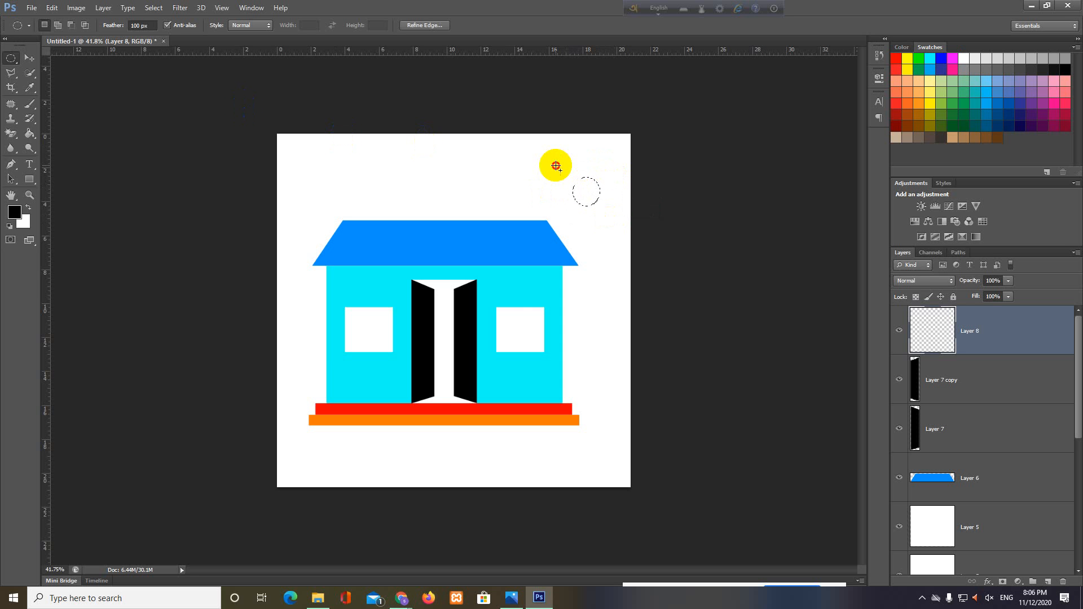
pyautogui.moveTo(556, 166); pyautogui.dragTo(611, 220)
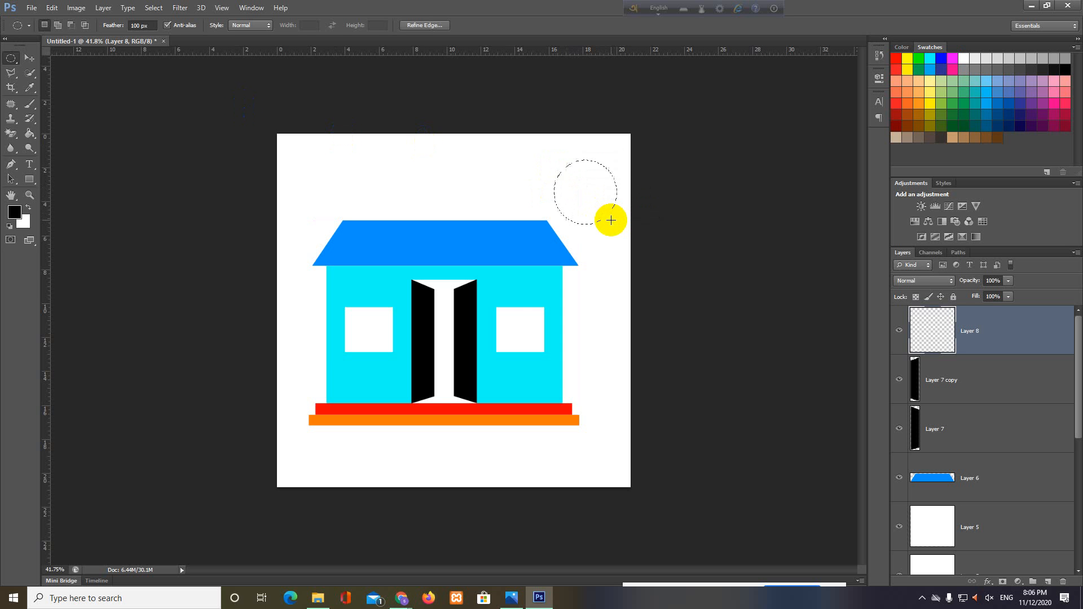
# Set the marquee feather to 20 px and the foreground colour to yellow (fff000).
pyautogui.click(140, 25)
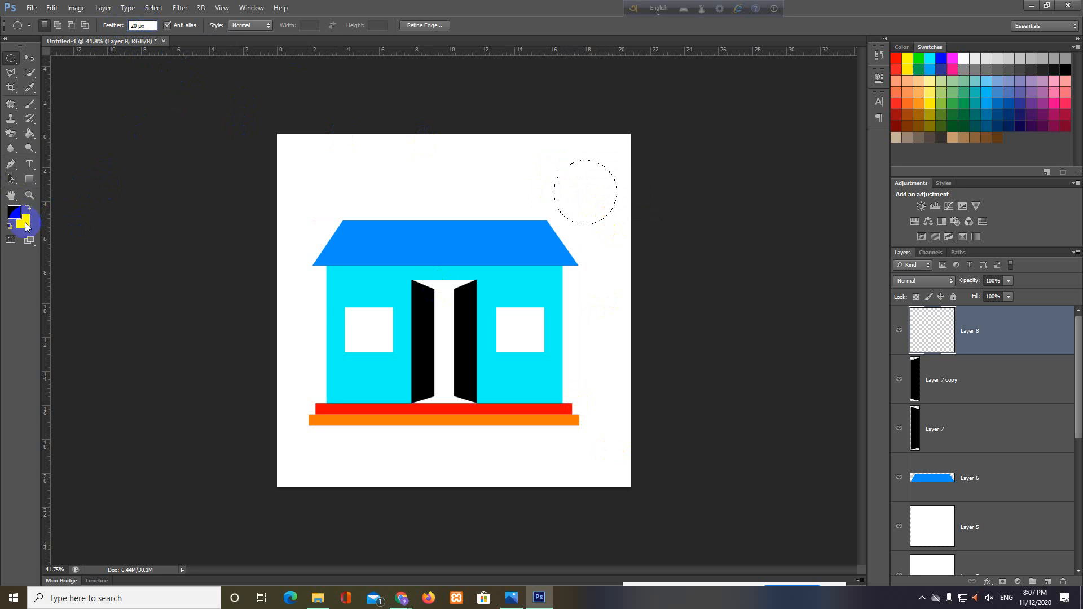
pyautogui.click(17, 214)
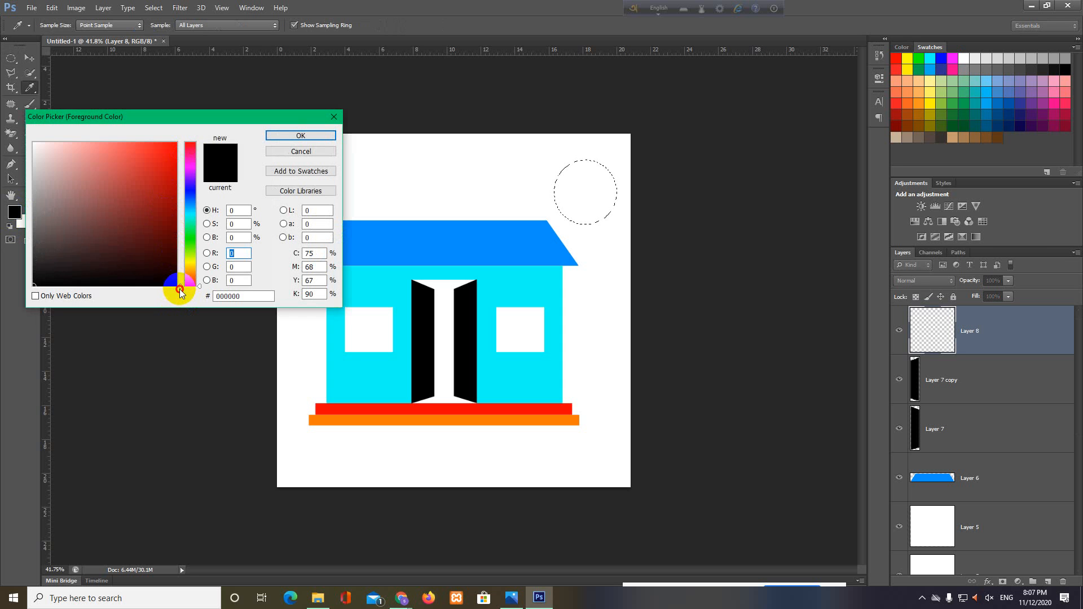
pyautogui.moveTo(180, 289); pyautogui.dragTo(185, 263)
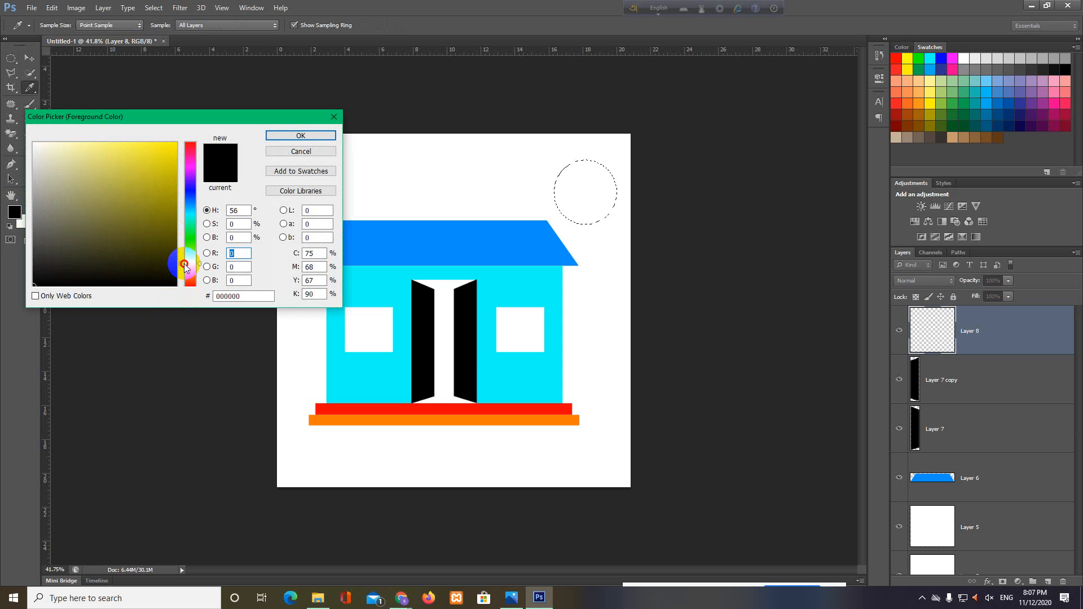
pyautogui.click(176, 144)
pyautogui.click(285, 137)
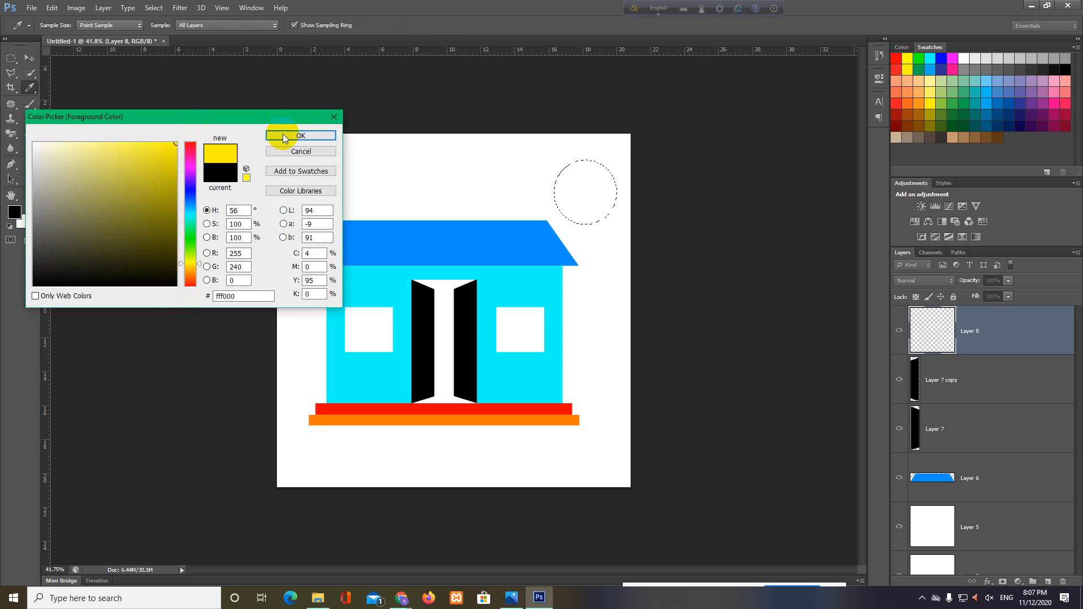
# Fill the circular selection on Layer 8 with the yellow foreground colour as a sun and deselect it.
pyautogui.press('m')
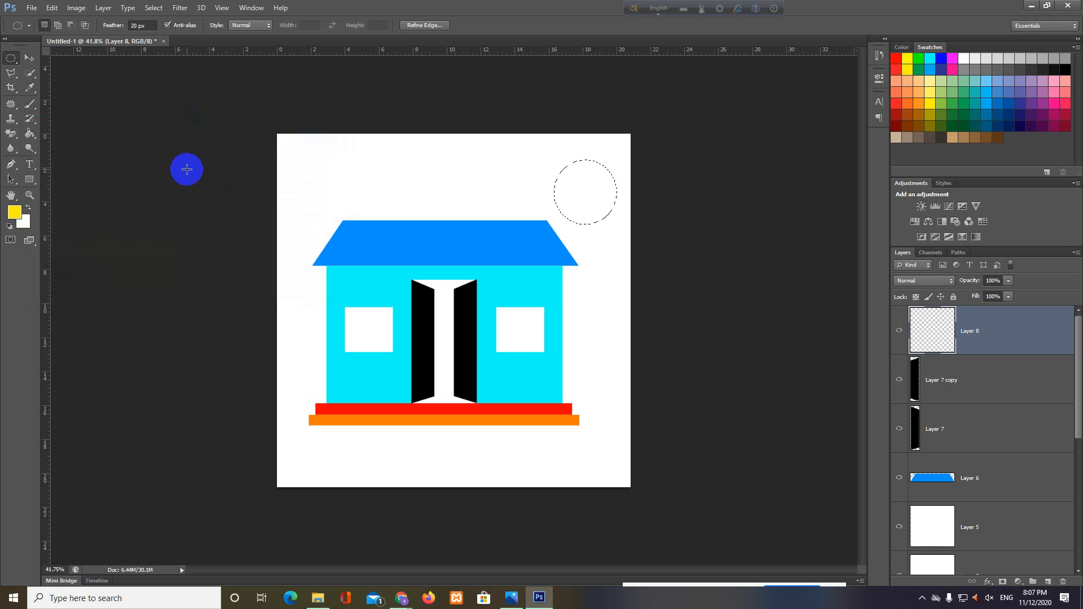
pyautogui.hotkey('alt', 'BackSpace')
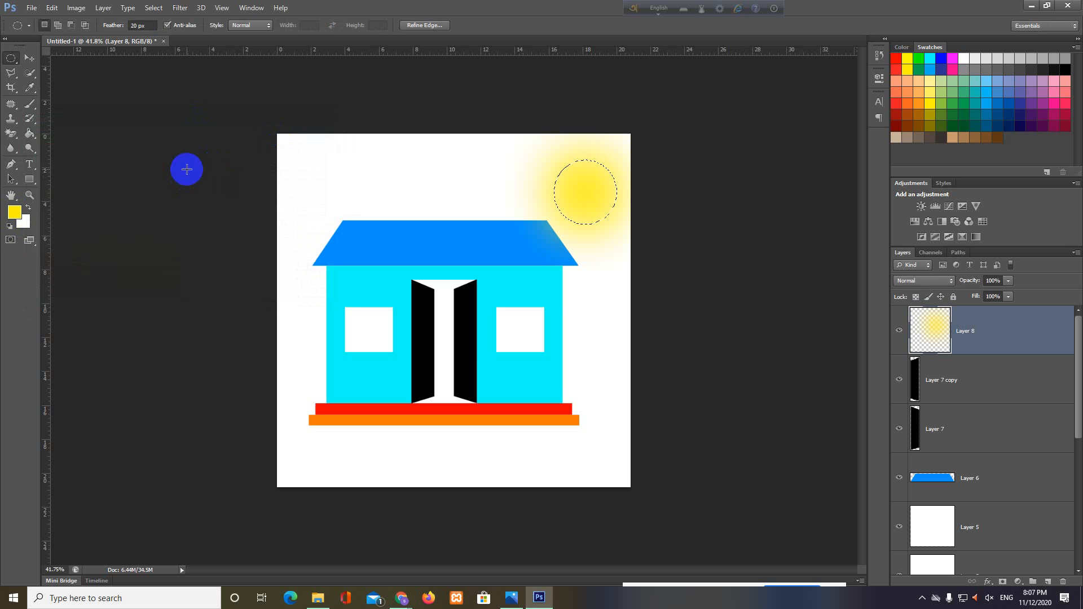
pyautogui.click(187, 169)
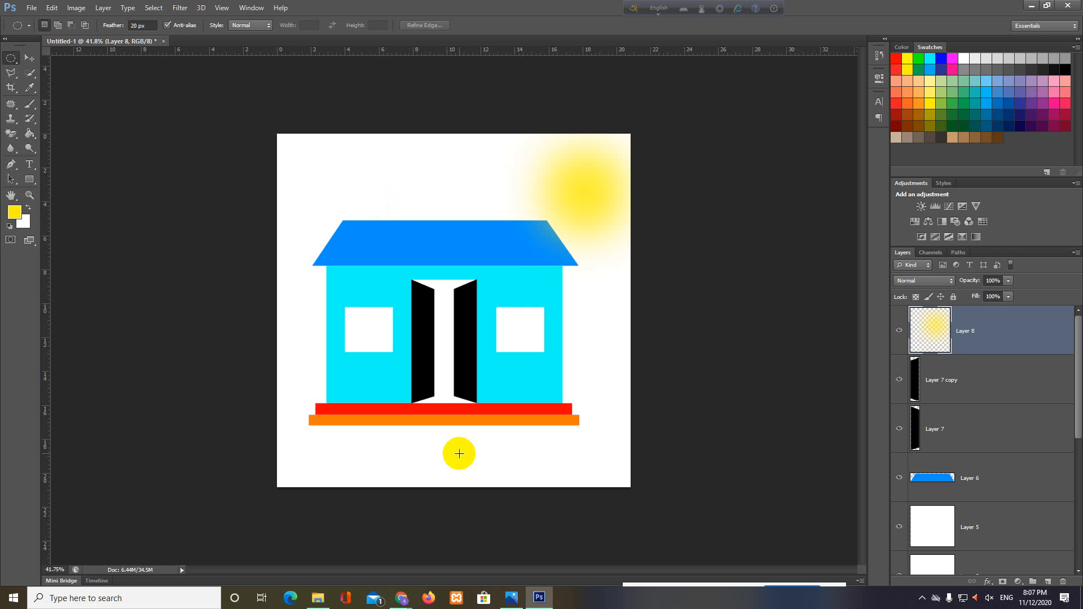
# Outline a jagged, curved palm-leaf selection with the Lasso tool in the sky above the roof's left half.
pyautogui.click(10, 72)
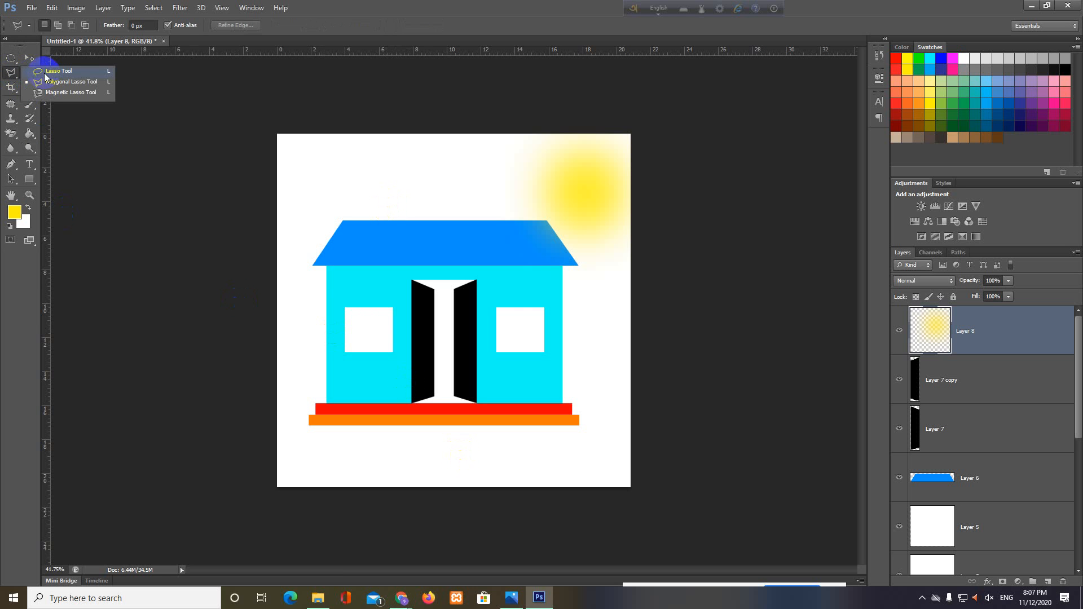
pyautogui.click(45, 75)
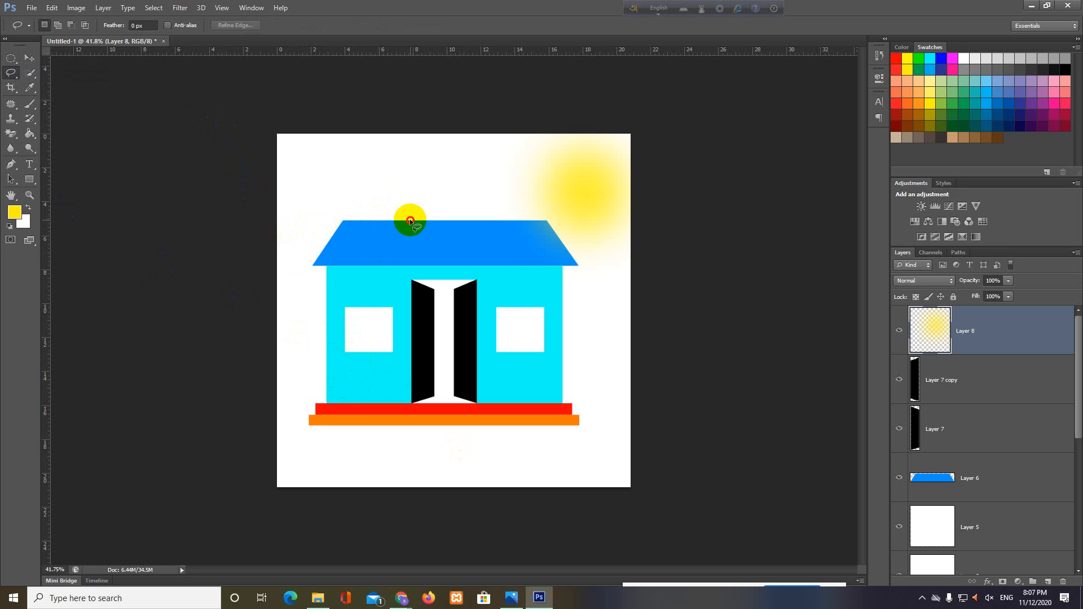
pyautogui.moveTo(410, 220)
pyautogui.mouseDown()
pyautogui.moveTo(408, 186)
pyautogui.moveTo(374, 168)
pyautogui.moveTo(295, 158)
pyautogui.moveTo(337, 164)
pyautogui.moveTo(322, 170)
pyautogui.moveTo(327, 178)
pyautogui.moveTo(371, 187)
pyautogui.moveTo(411, 219)
pyautogui.mouseUp()
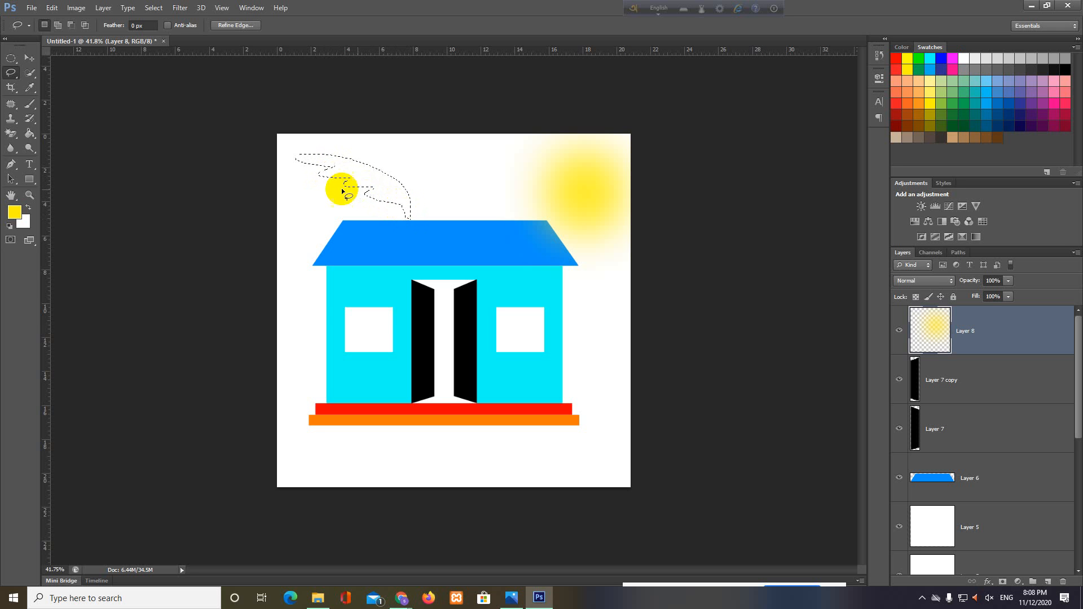
# Add a new layer for the leaf and set the foreground colour to green (0ead3e).
pyautogui.click(1047, 581)
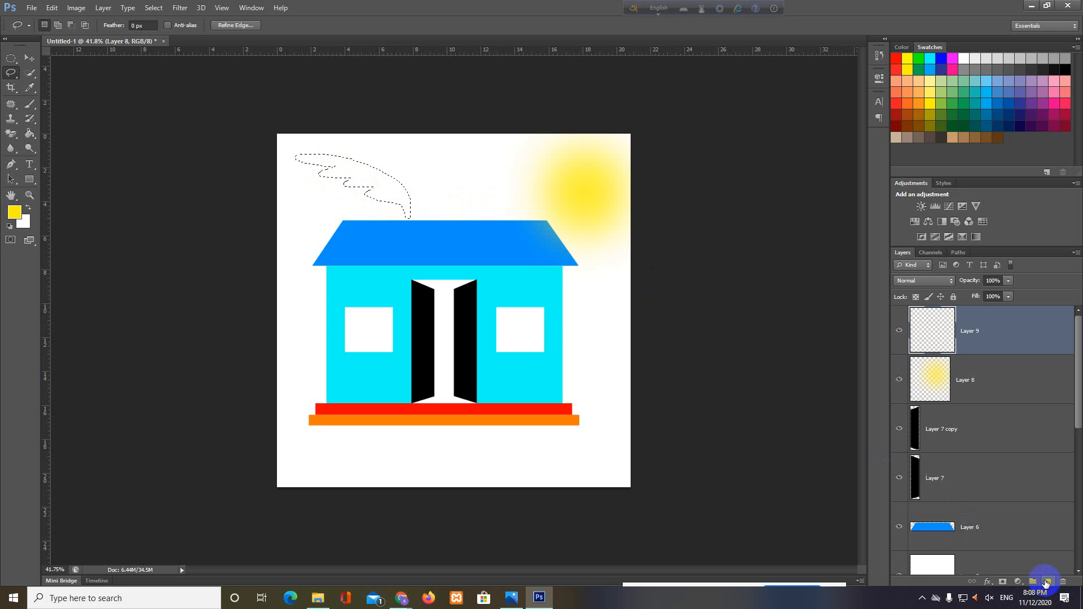
pyautogui.click(20, 219)
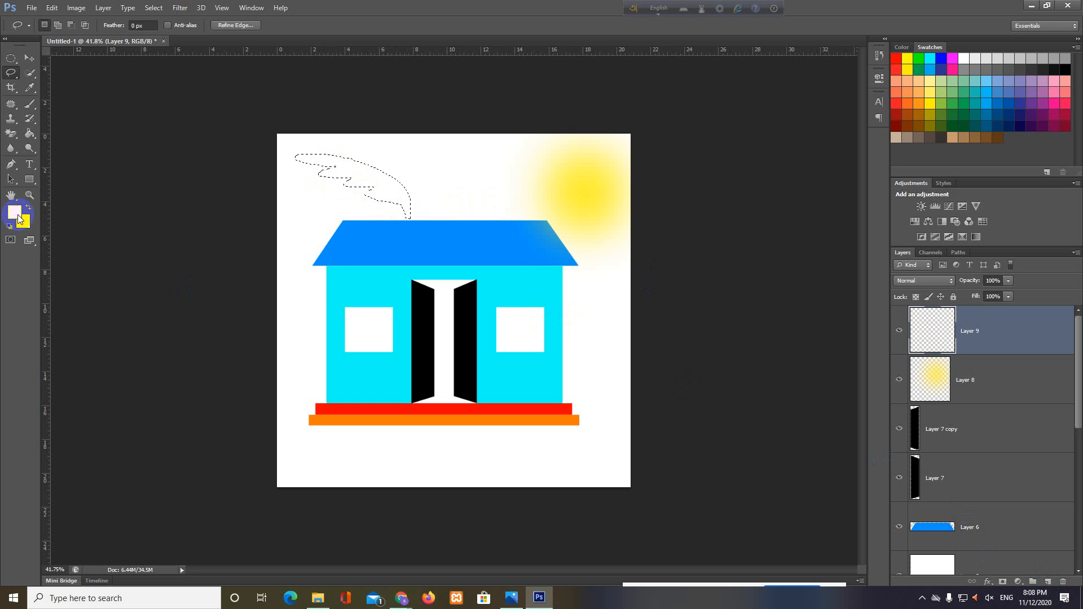
pyautogui.click(18, 215)
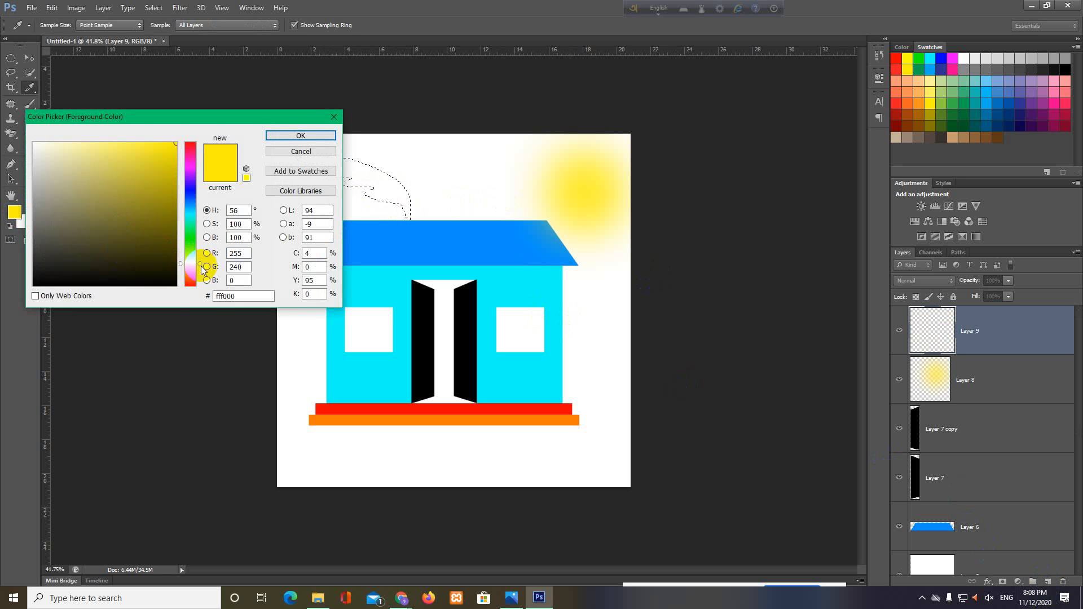
pyautogui.moveTo(202, 269)
pyautogui.mouseDown()
pyautogui.moveTo(202, 235)
pyautogui.moveTo(175, 224)
pyautogui.moveTo(166, 183)
pyautogui.mouseUp()
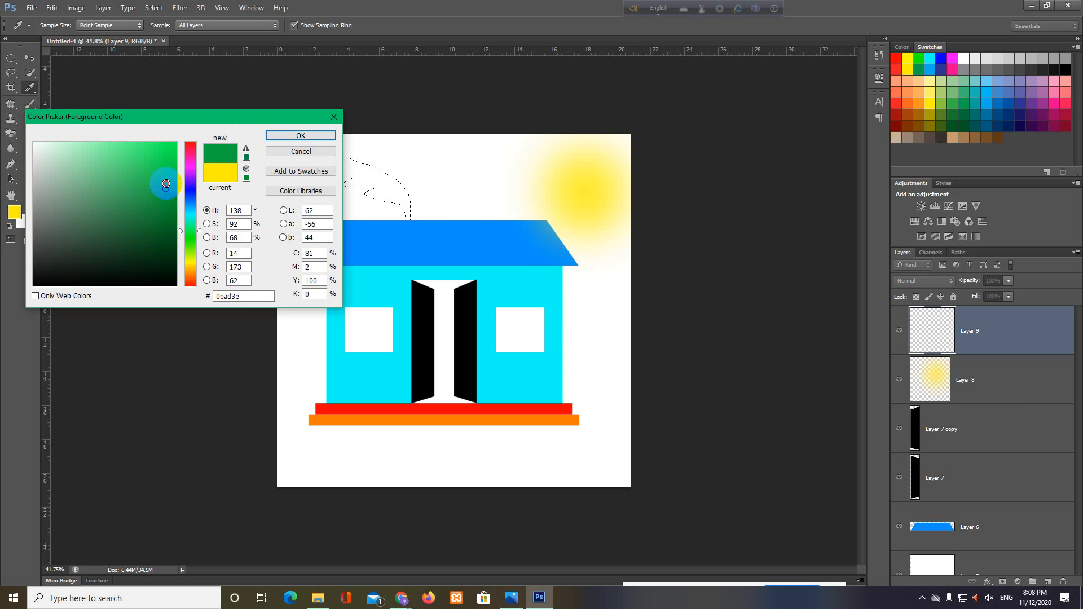
pyautogui.click(283, 136)
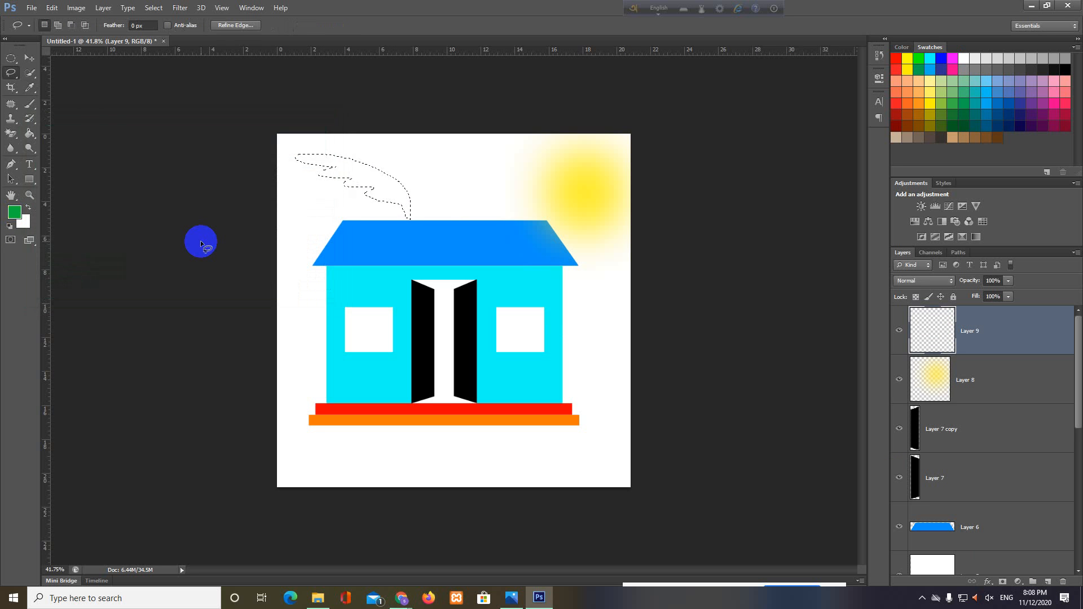
# Fill the leaf selection on Layer 9 with green, deselect it and switch to the Move tool.
pyautogui.hotkey('alt', 'BackSpace')
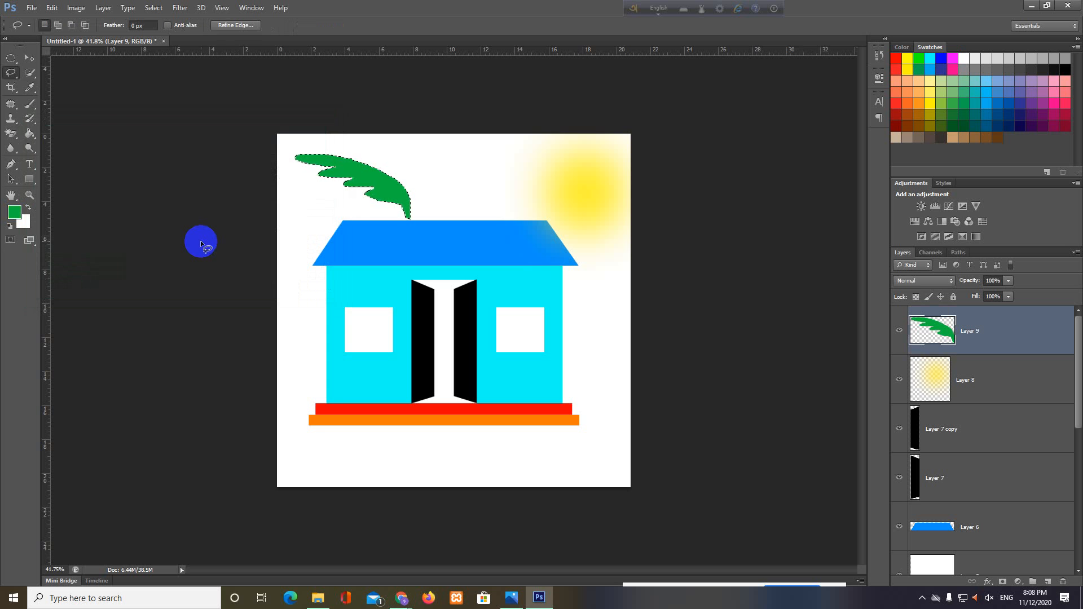
pyautogui.hotkey('ctrl', 'd')
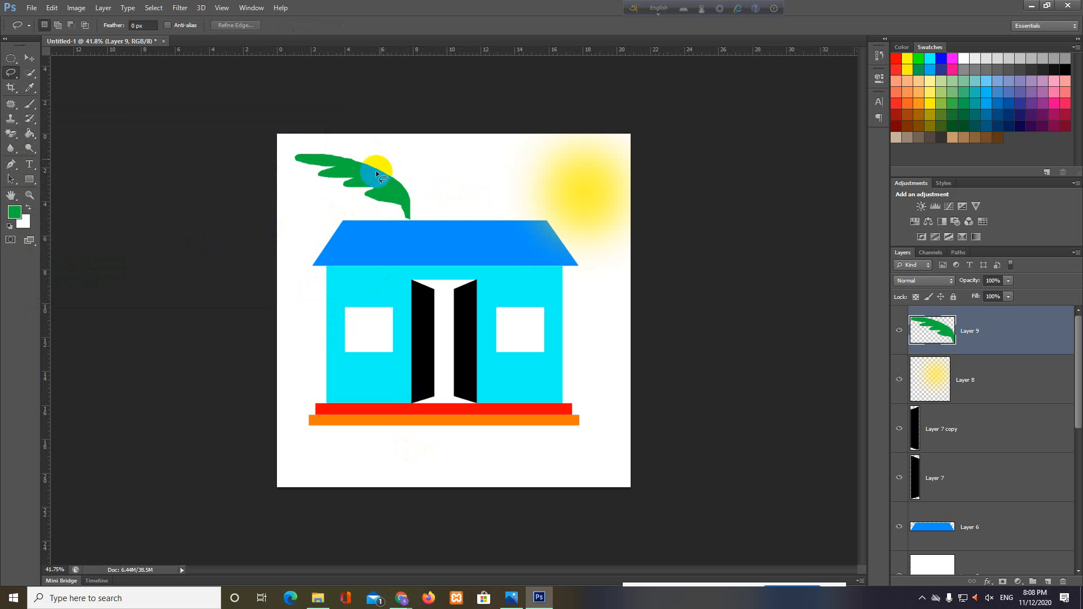
pyautogui.click(29, 58)
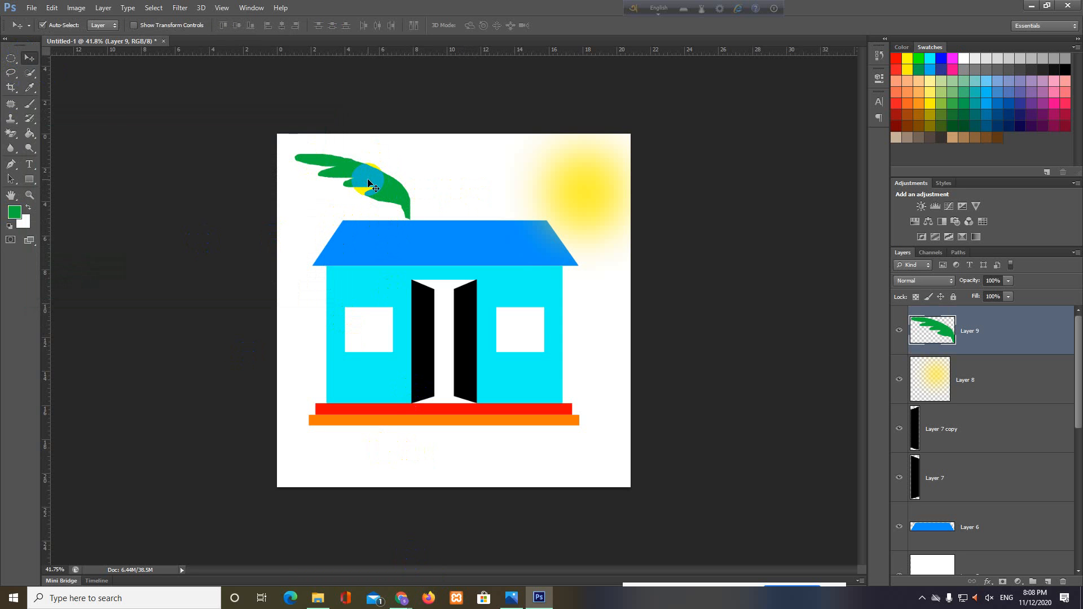
pyautogui.hotkey('ctrl', 't')
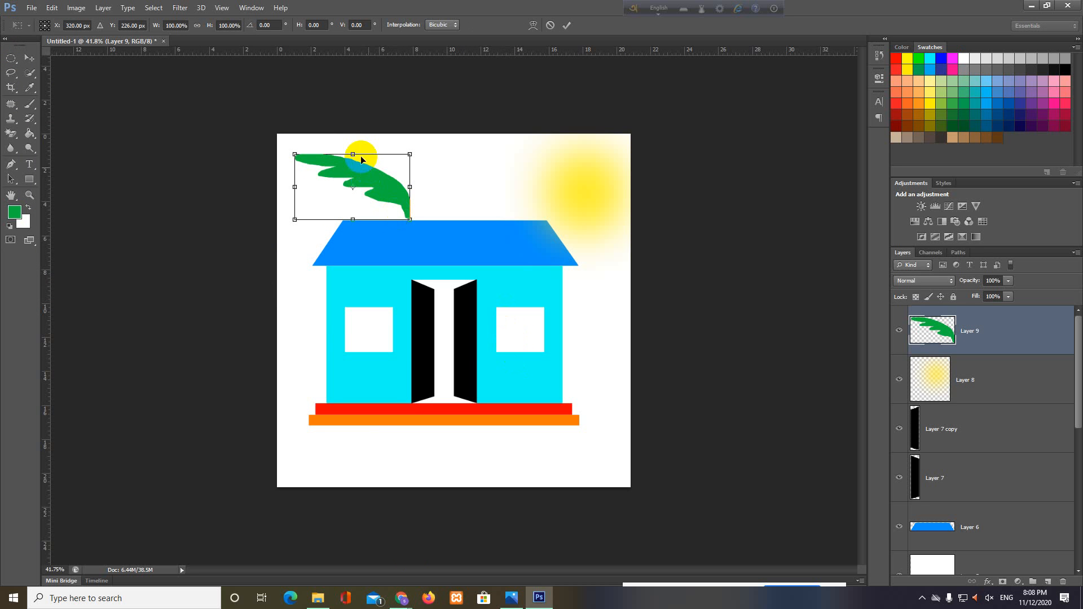
pyautogui.rightClick(365, 178)
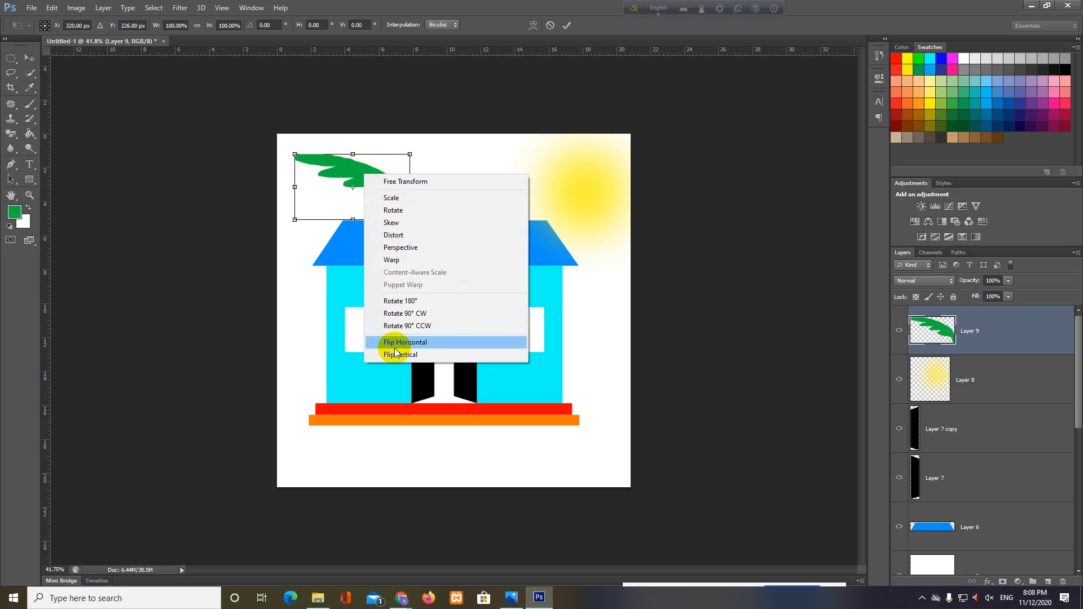
pyautogui.click(566, 25)
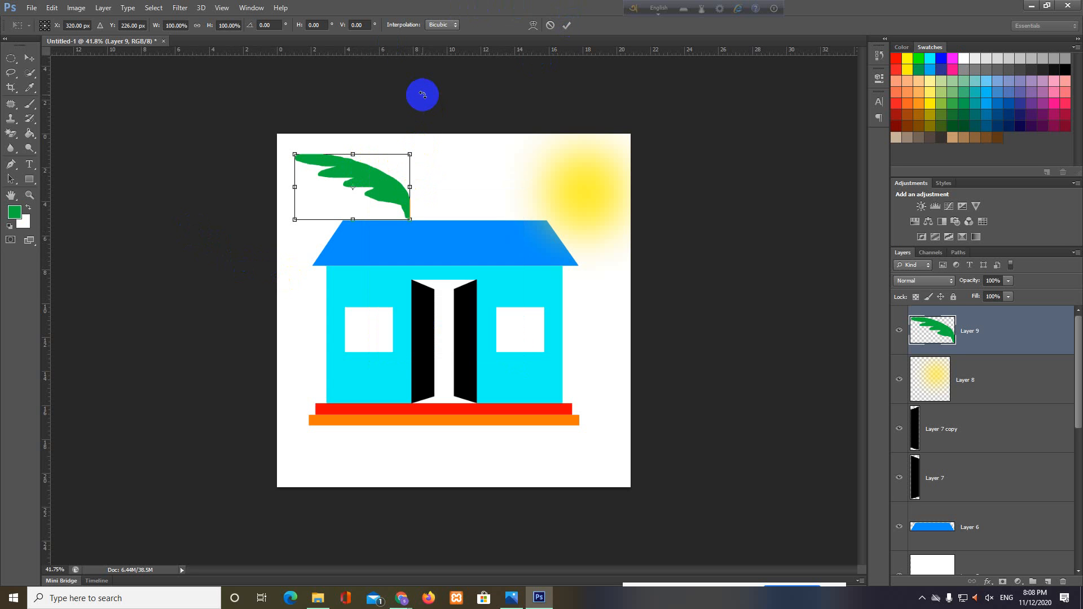
pyautogui.click(566, 24)
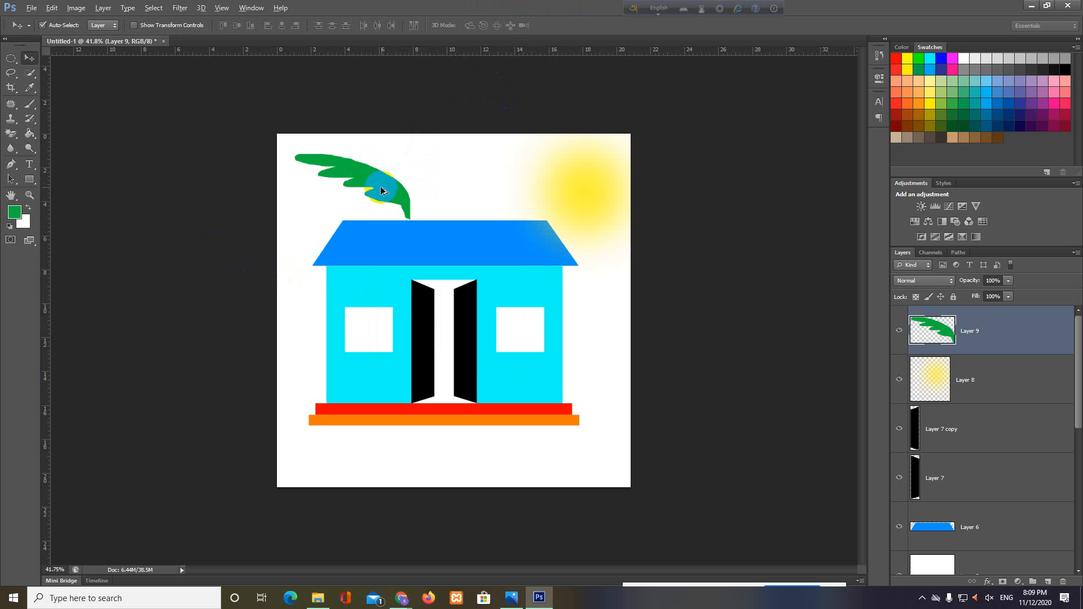
# Duplicate the green leaf and place the horizontally flipped copy to the right of the original so their bases meet.
pyautogui.moveTo(379, 186); pyautogui.dragTo(454, 188)
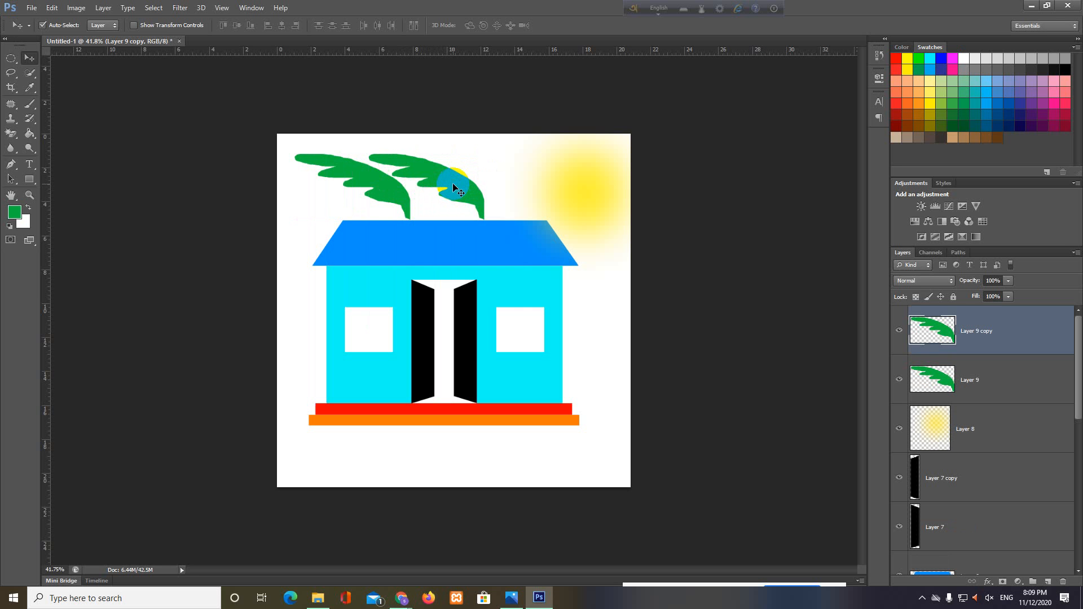
pyautogui.hotkey('ctrl', 't')
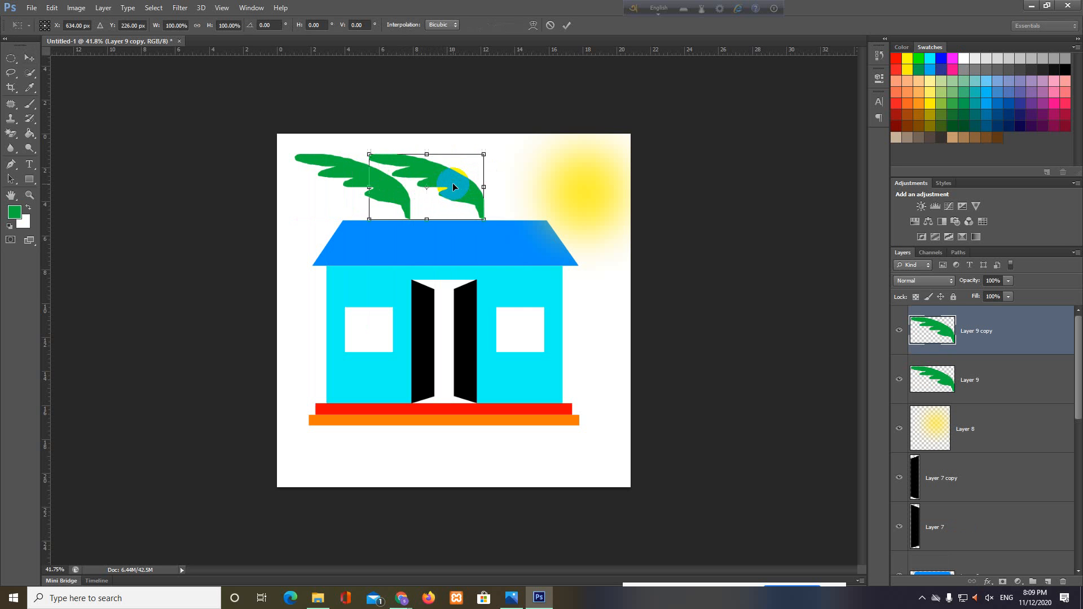
pyautogui.rightClick(453, 184)
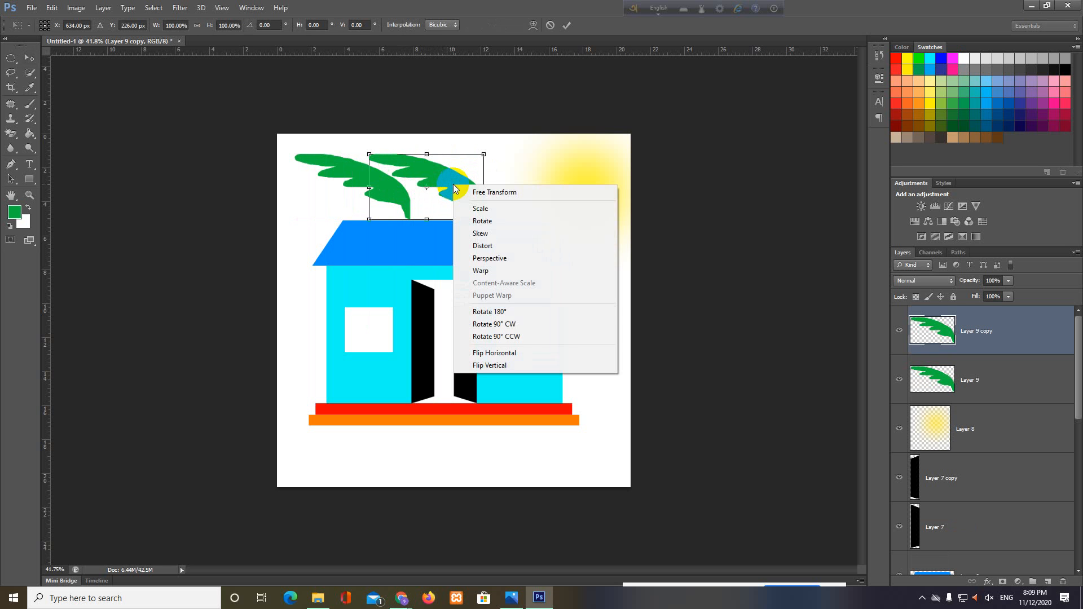
pyautogui.click(489, 354)
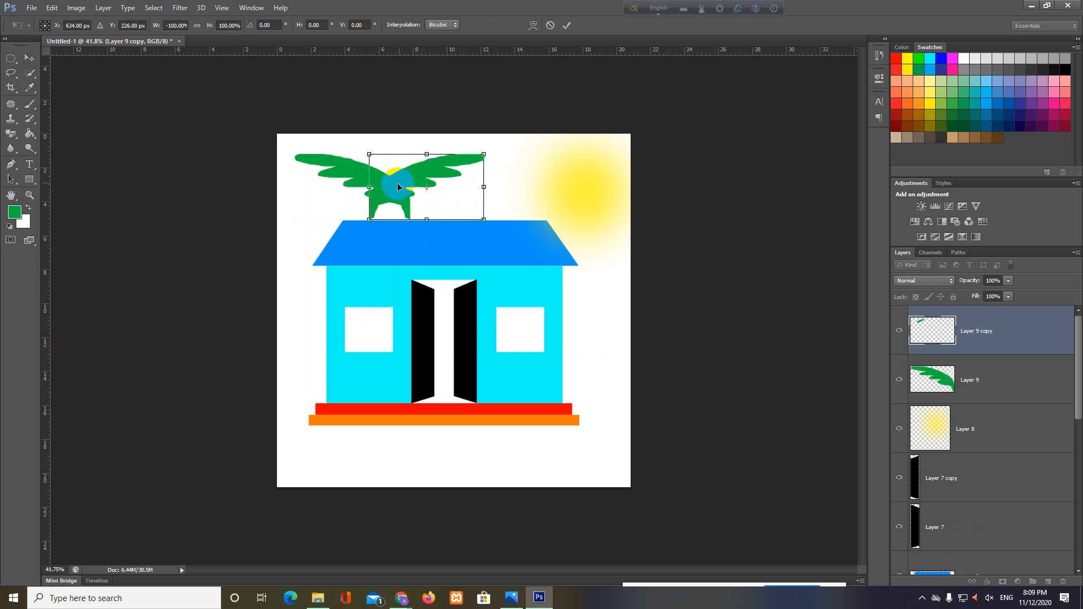
pyautogui.moveTo(406, 186); pyautogui.dragTo(438, 184)
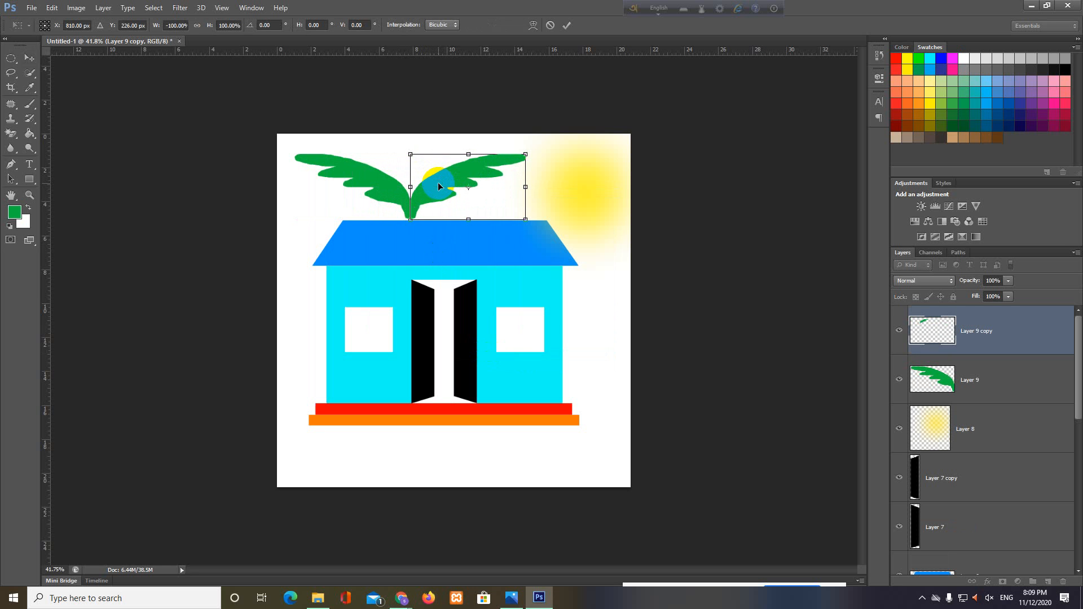
pyautogui.click(567, 25)
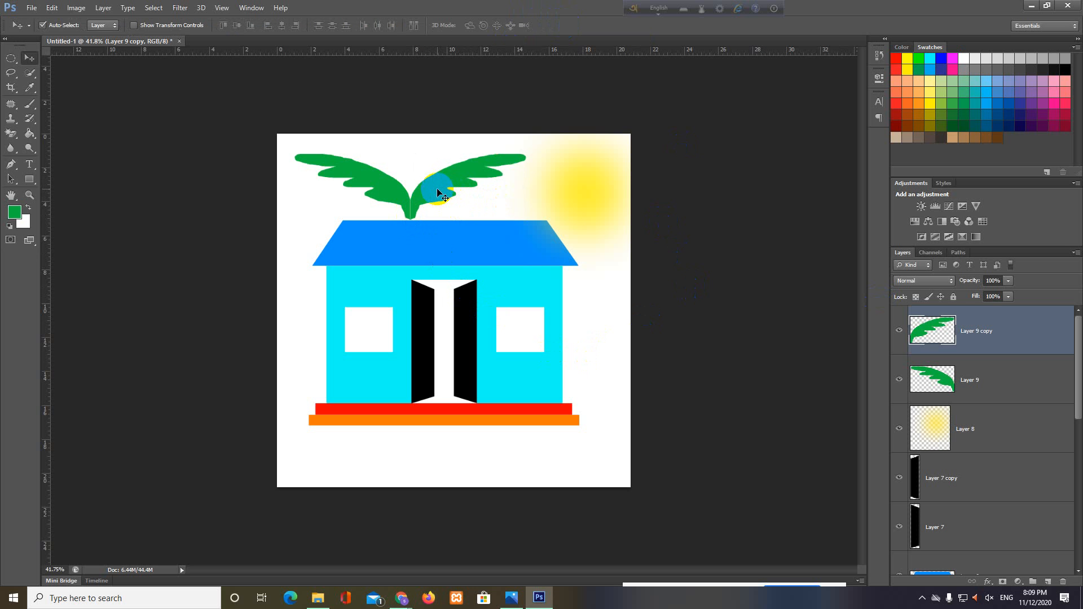
# Shift the right and left green palm leaves slightly down so their bases meet at the roof's top edge.
pyautogui.moveTo(434, 191); pyautogui.dragTo(435, 194)
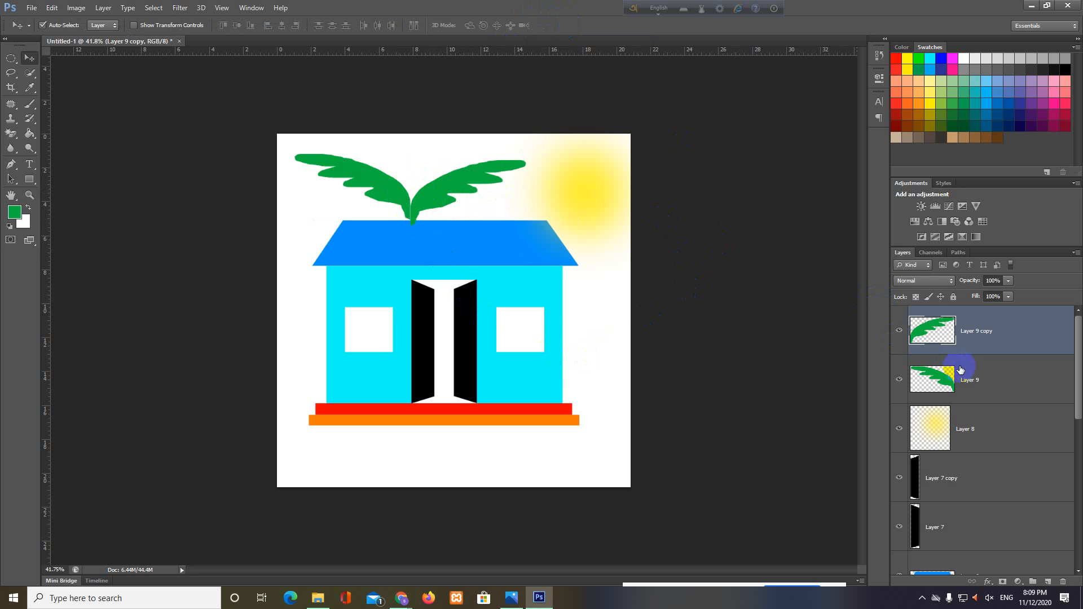
pyautogui.click(978, 381)
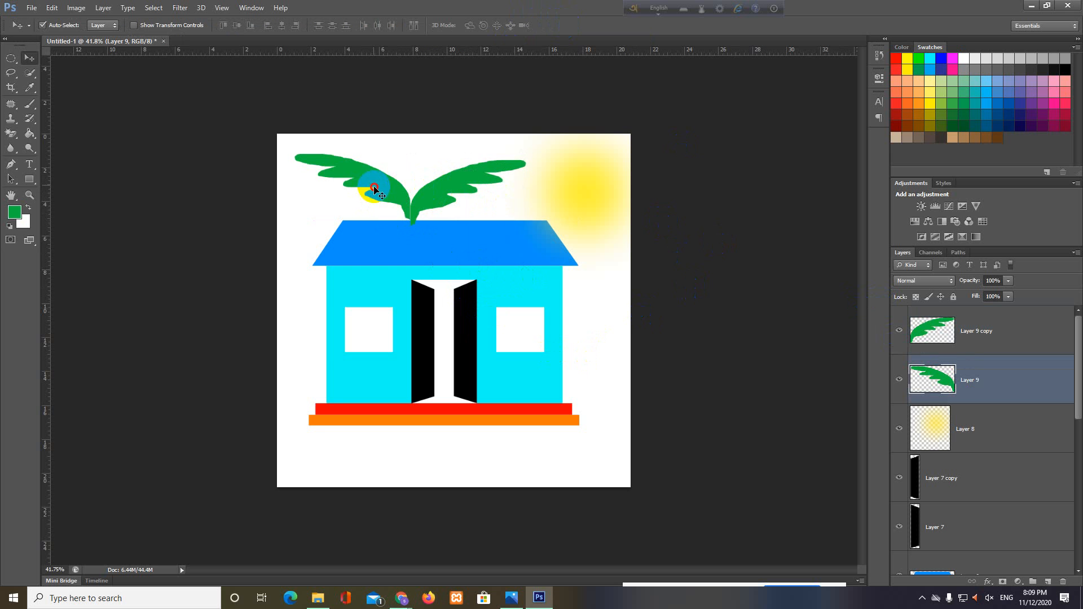
pyautogui.moveTo(374, 187); pyautogui.dragTo(375, 193)
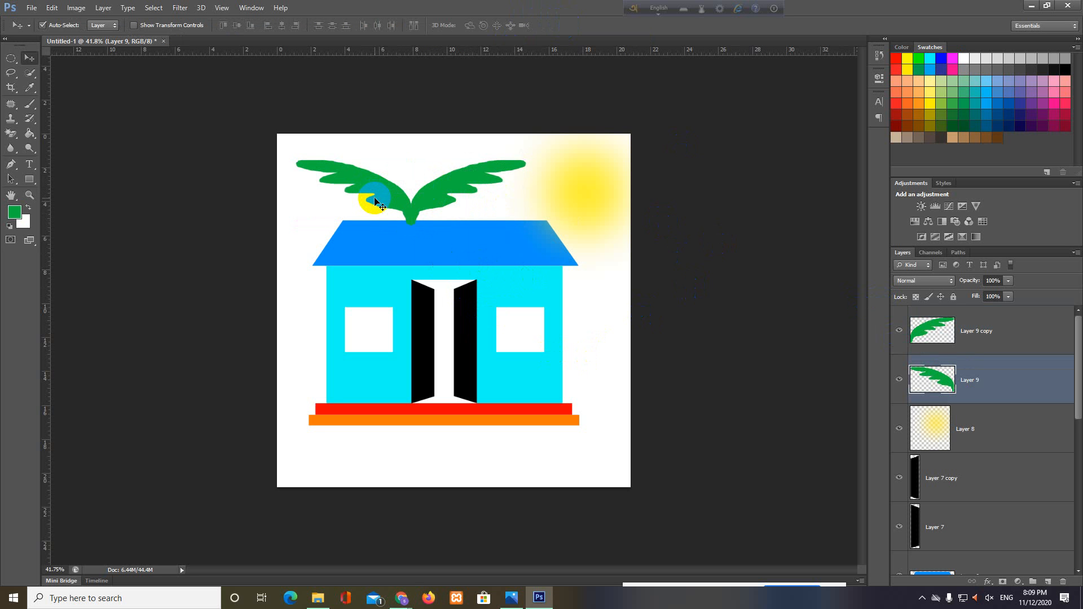
# Switch to the Google Meet class window to check the call, and return to Photoshop.
pyautogui.moveTo(400, 596)
pyautogui.click(359, 556)
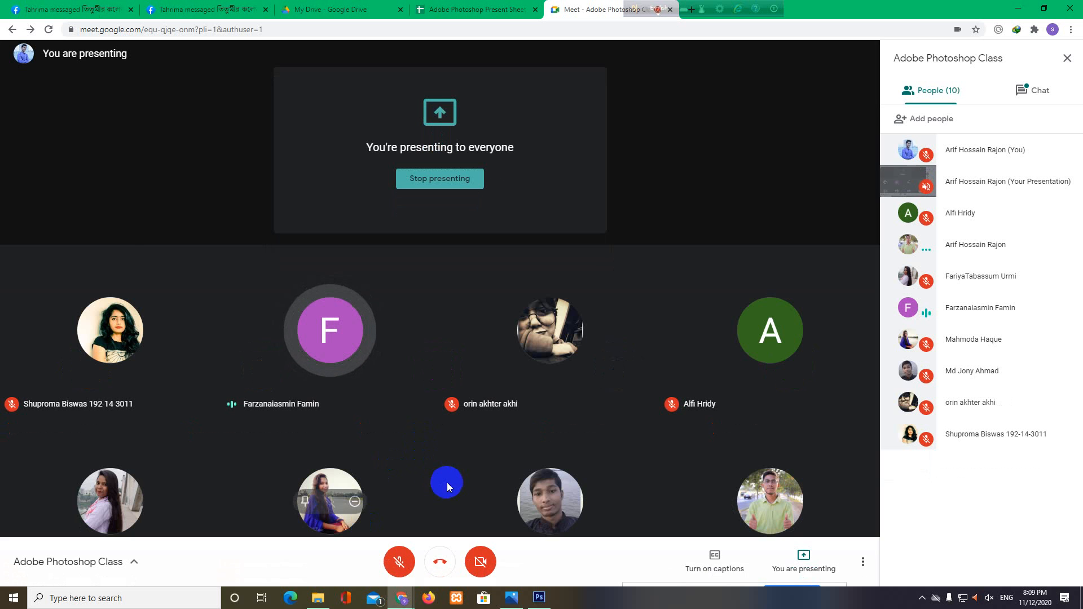
pyautogui.click(539, 597)
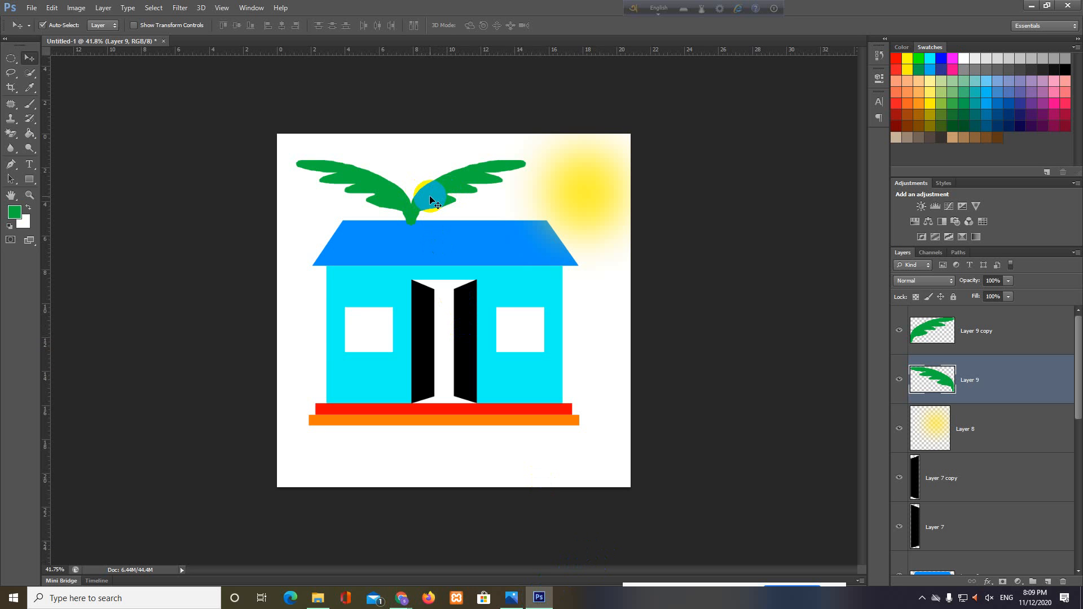
pyautogui.click(428, 196)
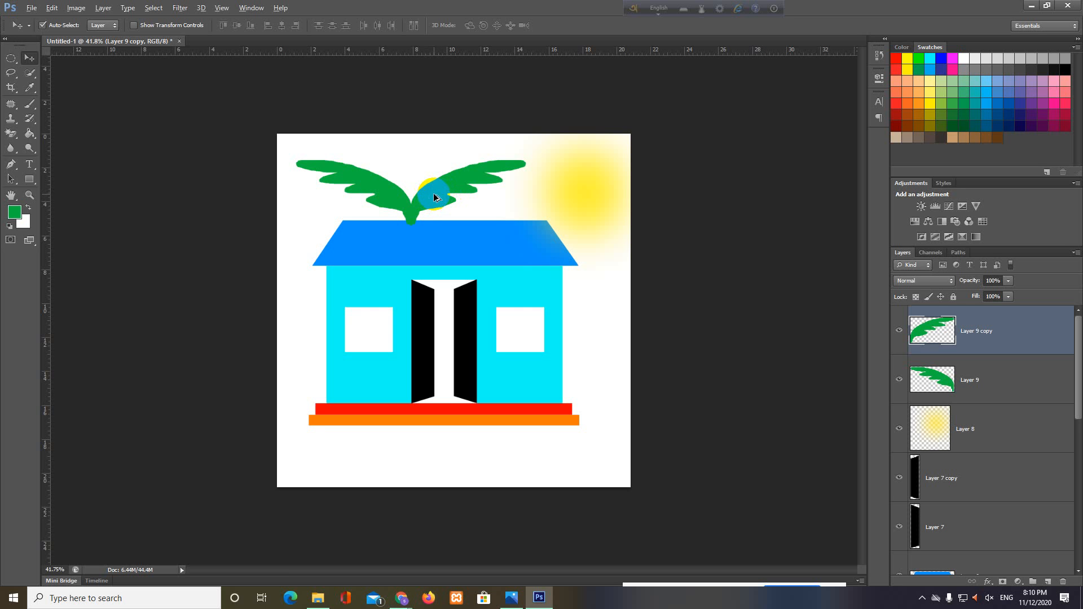
pyautogui.moveTo(434, 196); pyautogui.dragTo(518, 193)
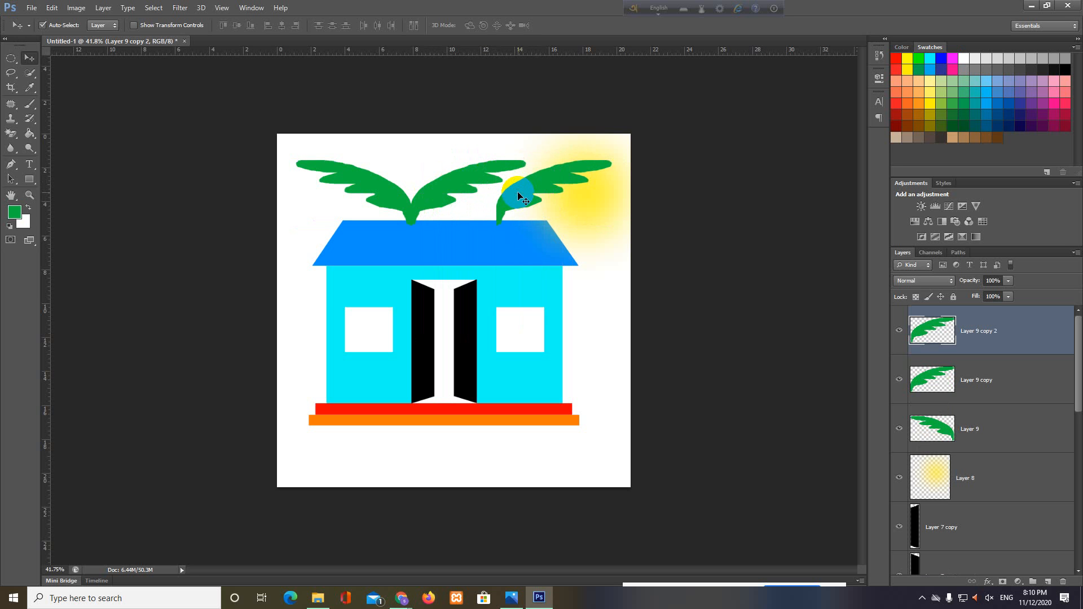
pyautogui.press('Delete')
# Move the right leaf slightly away from the left one, and outline a steeper jagged leaf between them on a new layer with the Lasso tool.
pyautogui.moveTo(437, 191); pyautogui.dragTo(445, 193)
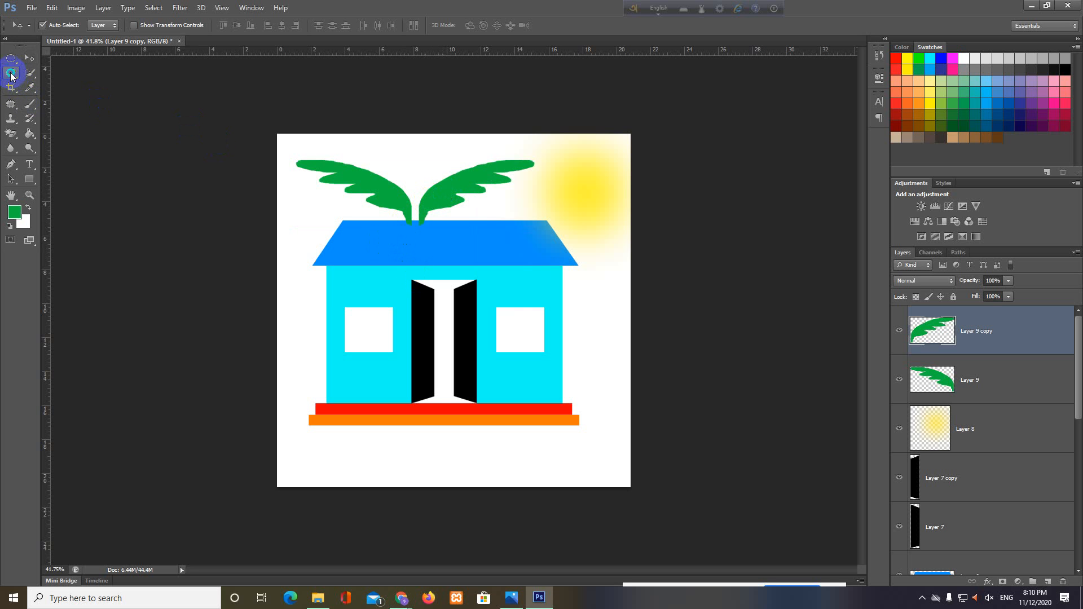
pyautogui.moveTo(11, 75); pyautogui.dragTo(56, 71)
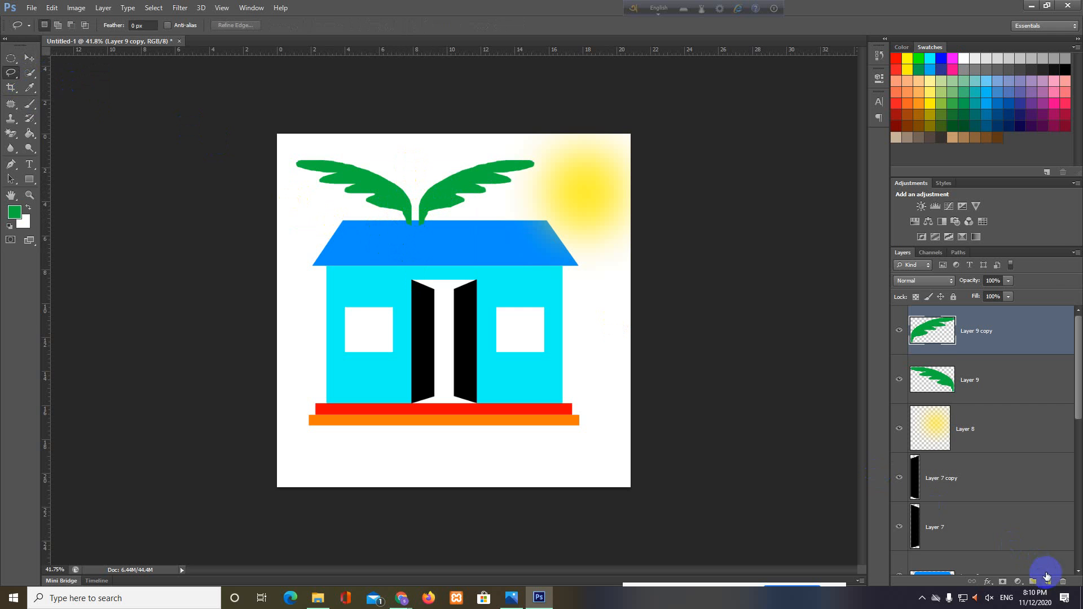
pyautogui.click(1046, 576)
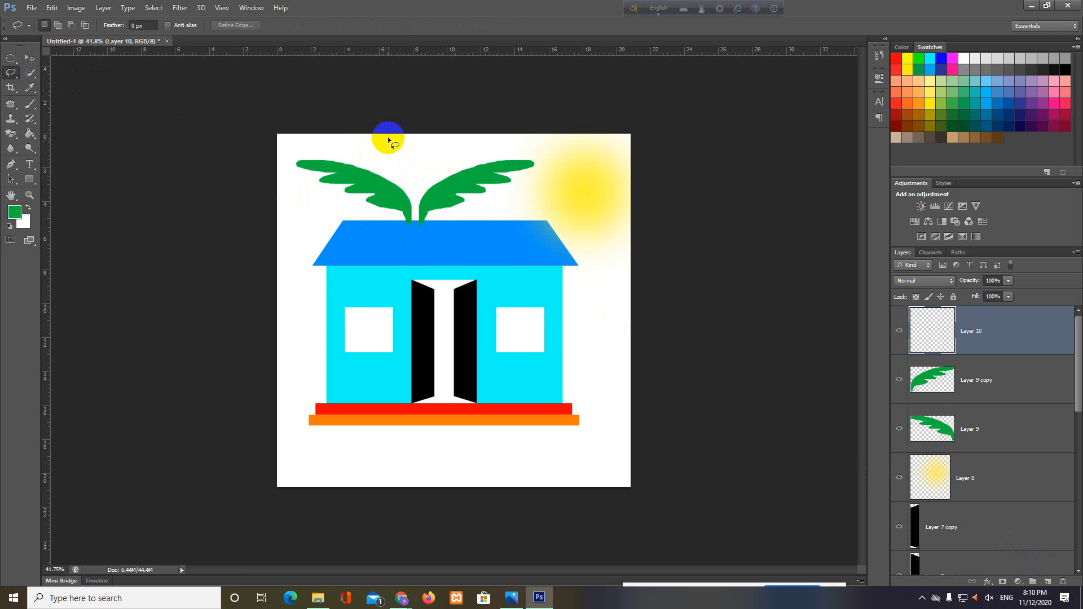
pyautogui.moveTo(365, 138)
pyautogui.mouseDown()
pyautogui.moveTo(415, 177)
pyautogui.moveTo(424, 210)
pyautogui.moveTo(413, 219)
pyautogui.moveTo(411, 195)
pyautogui.moveTo(388, 184)
pyautogui.moveTo(403, 175)
pyautogui.moveTo(351, 145)
pyautogui.moveTo(366, 140)
pyautogui.mouseUp()
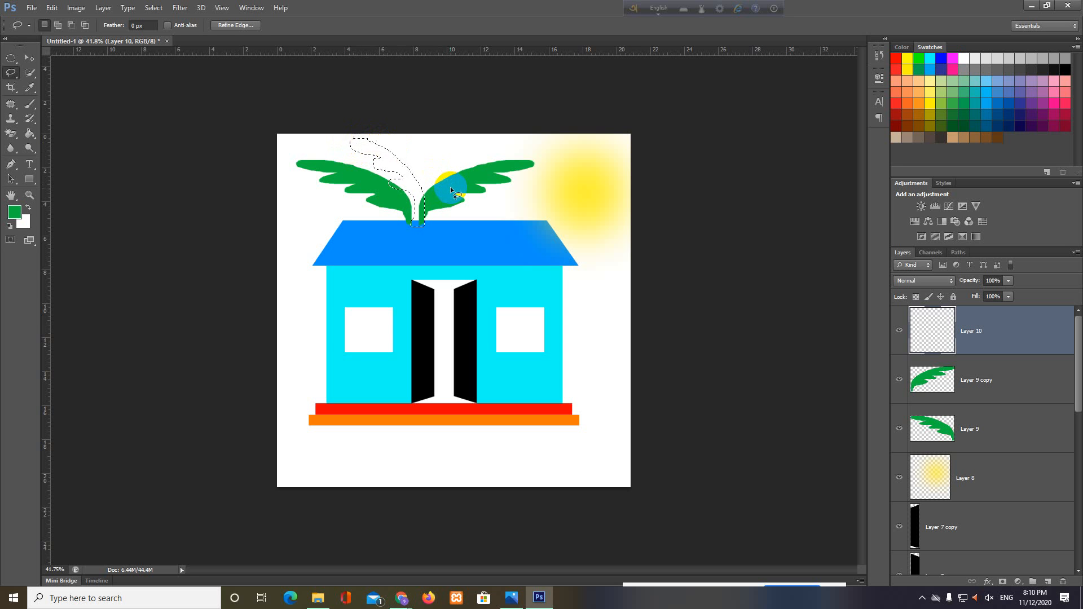
# Fill the leaf selection on Layer 10 with green, deselect it and nudge the leaf slightly up and left.
pyautogui.hotkey('alt', 'BackSpace')
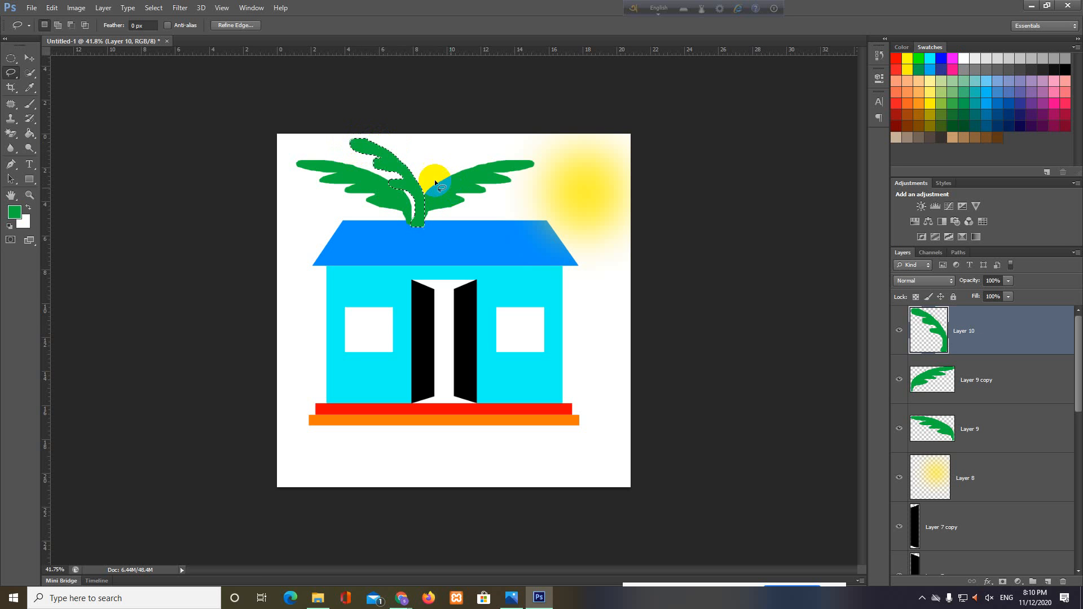
pyautogui.hotkey('ctrl', 'd')
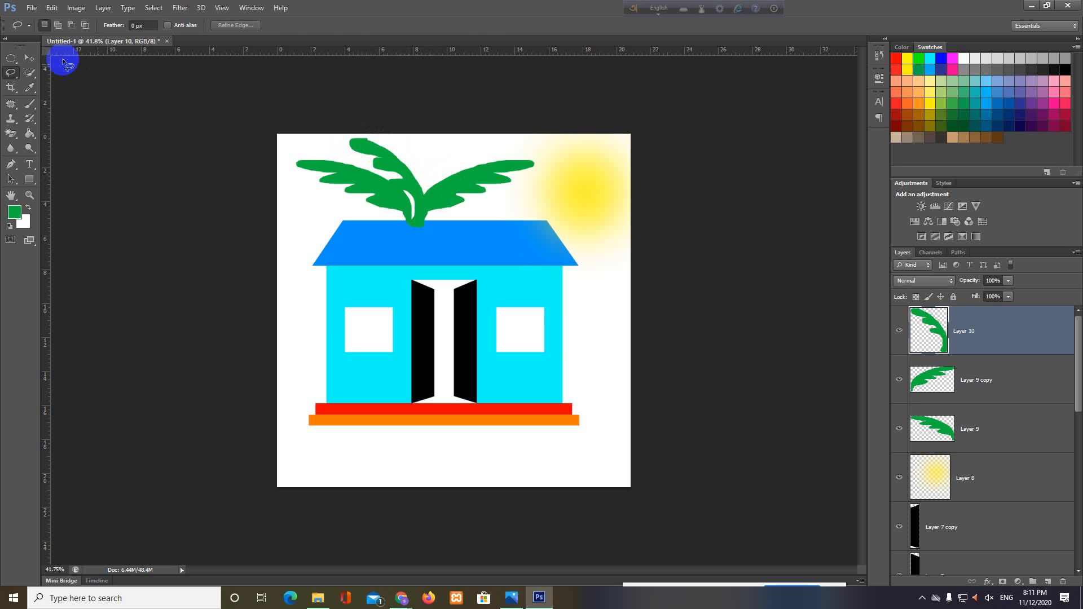
pyautogui.click(29, 59)
pyautogui.moveTo(416, 187); pyautogui.dragTo(411, 181)
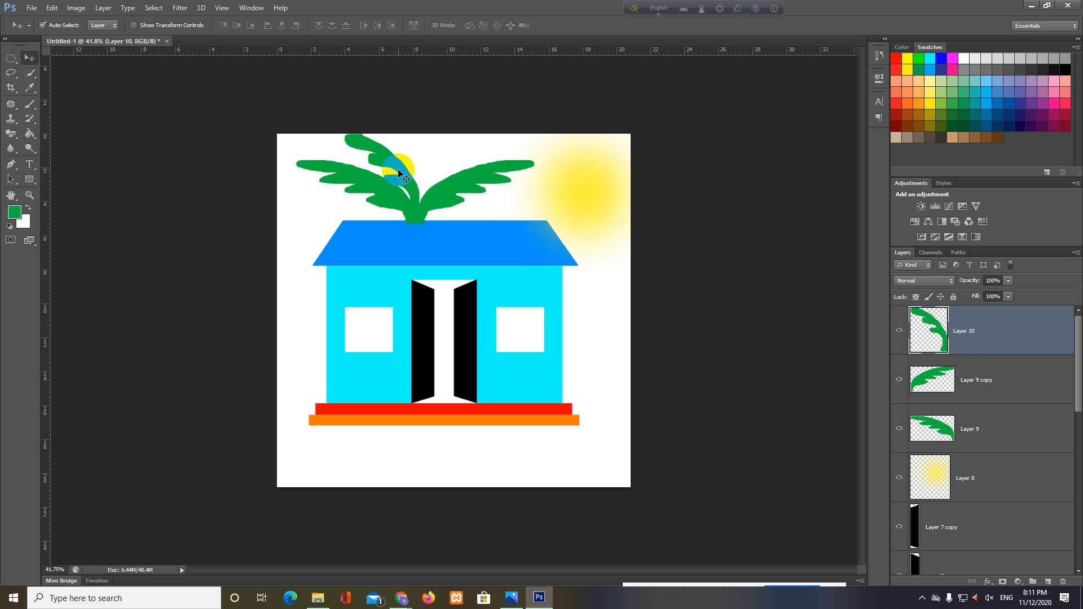
pyautogui.hotkey('ctrl', 't')
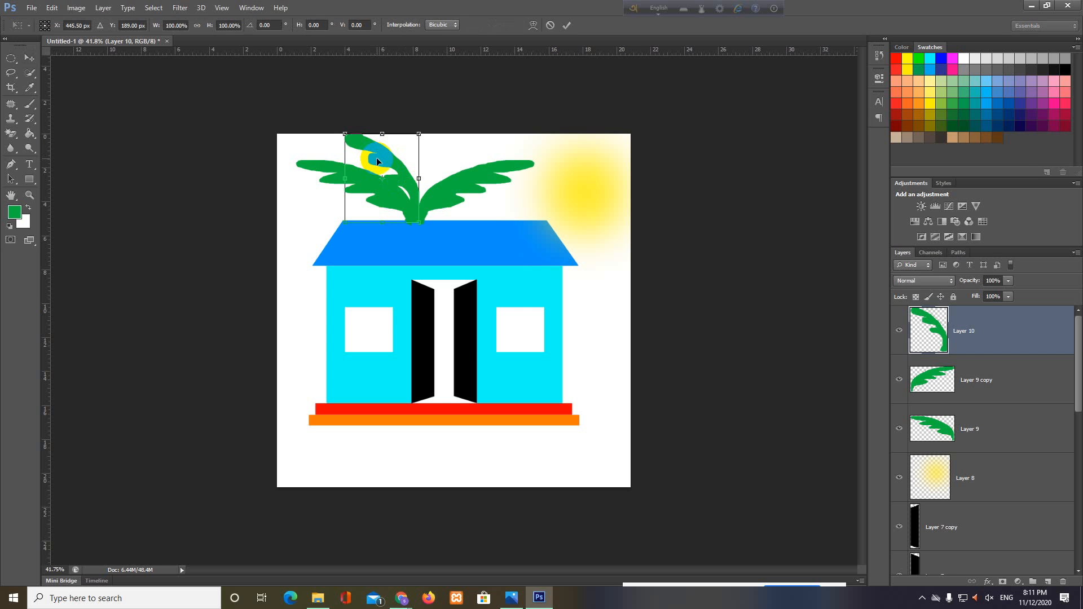
pyautogui.rightClick(377, 160)
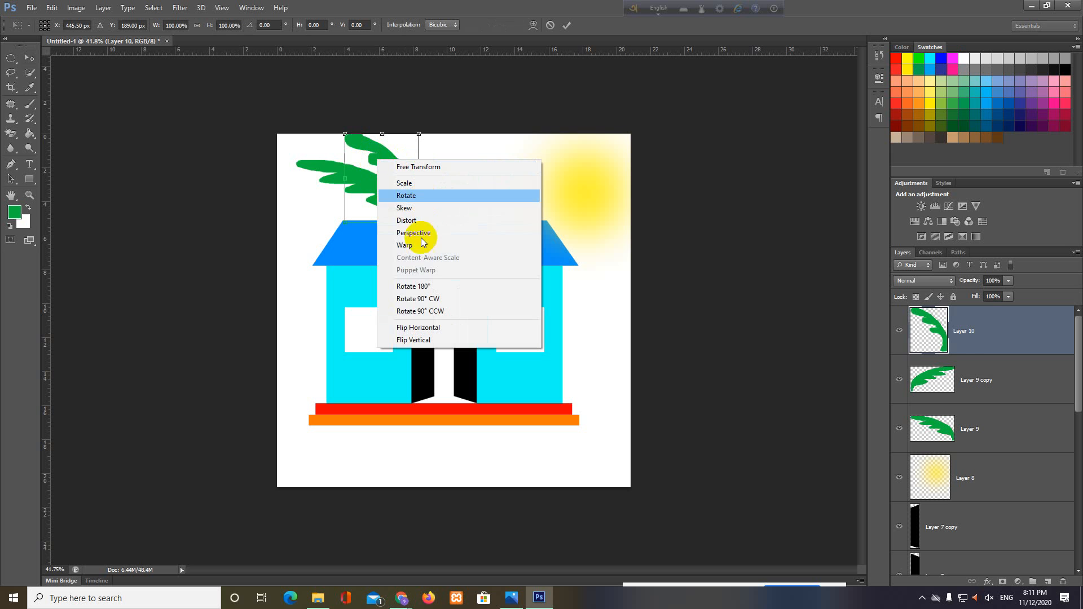
pyautogui.click(225, 225)
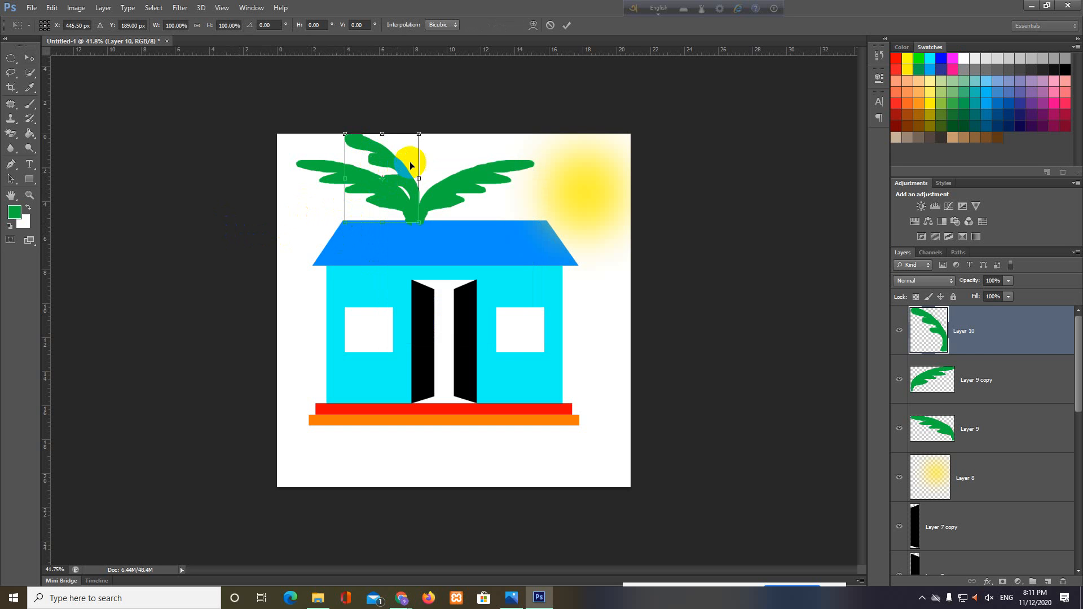
pyautogui.click(566, 24)
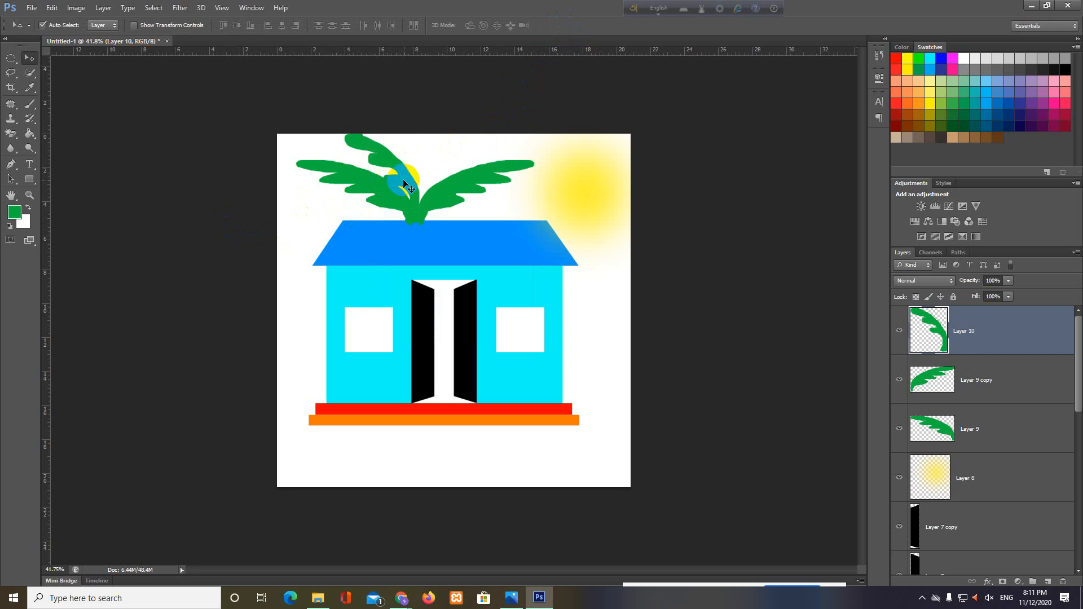
# Duplicate the steep Layer 10 leaf slightly to its right and start a Free Transform on the copy.
pyautogui.moveTo(399, 182); pyautogui.dragTo(418, 183)
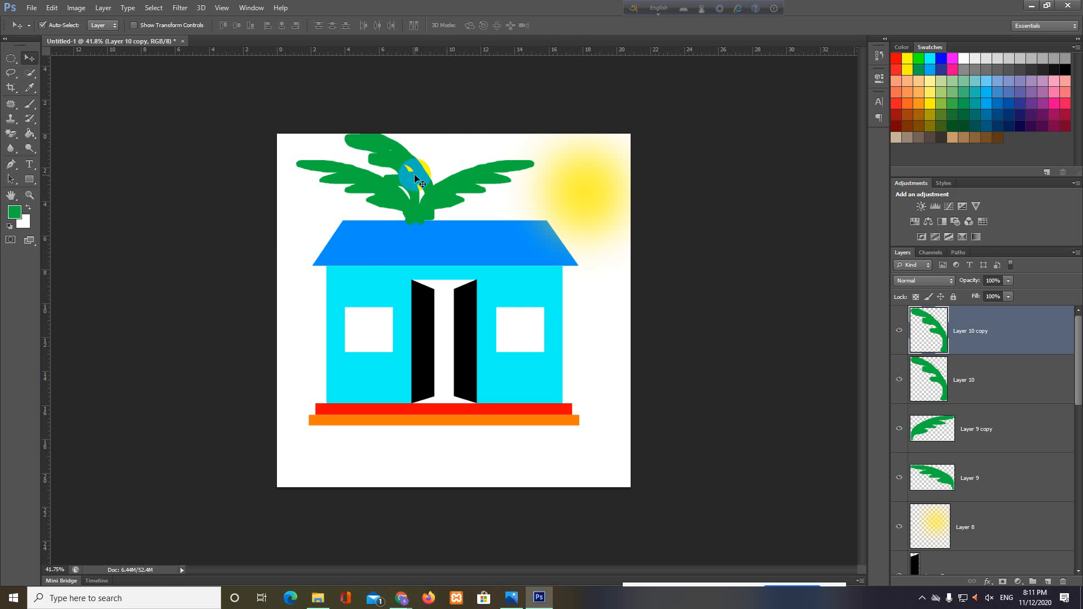
pyautogui.hotkey('ctrl', 't')
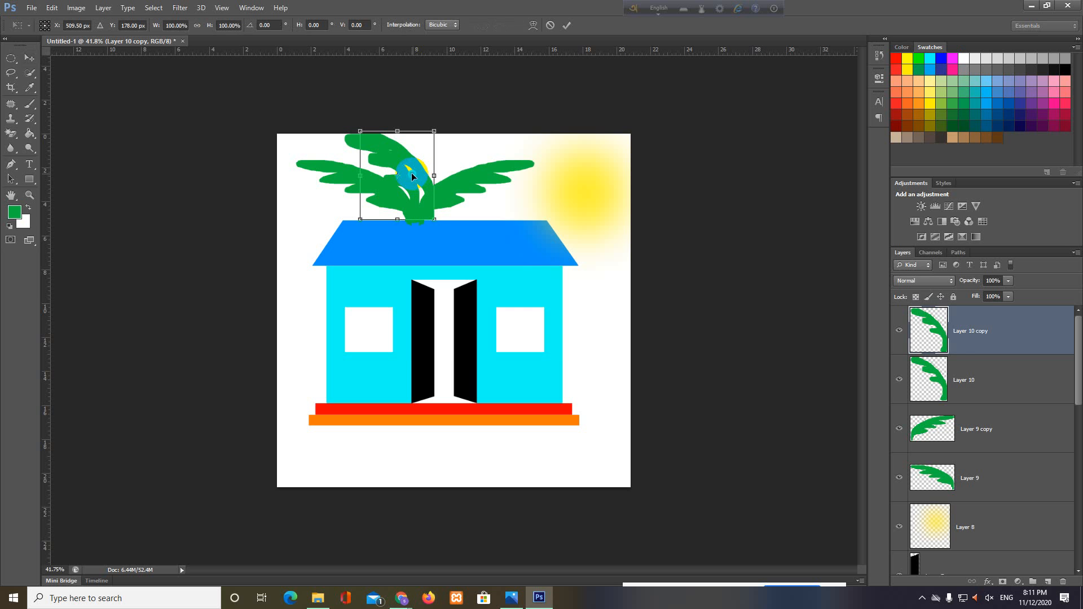
# Try orienting the leaf copy with two 90° clockwise rotations and a 180° rotation.
pyautogui.rightClick(411, 173)
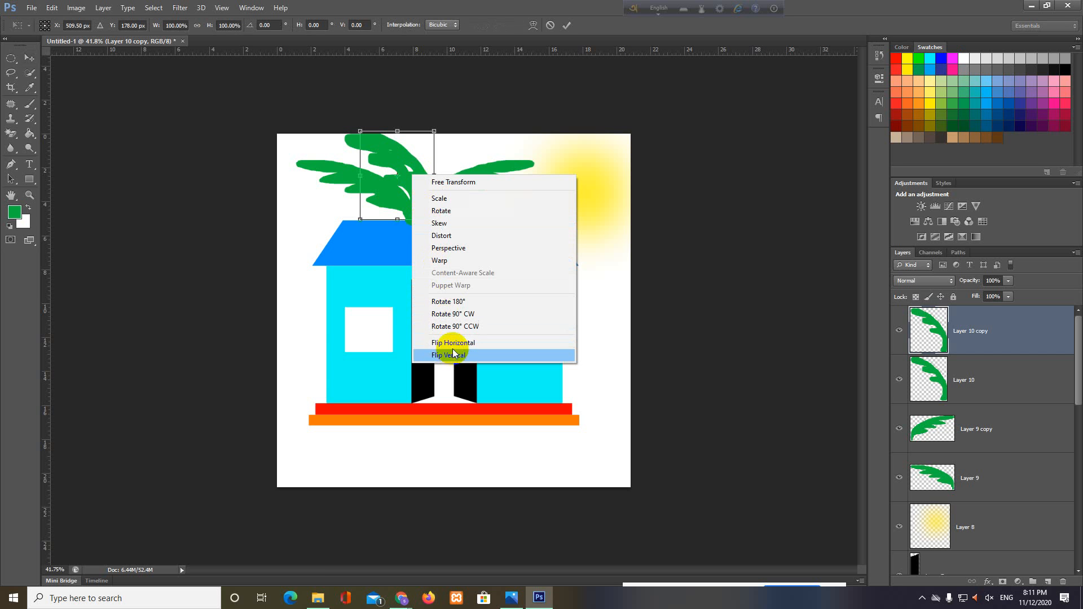
pyautogui.click(441, 317)
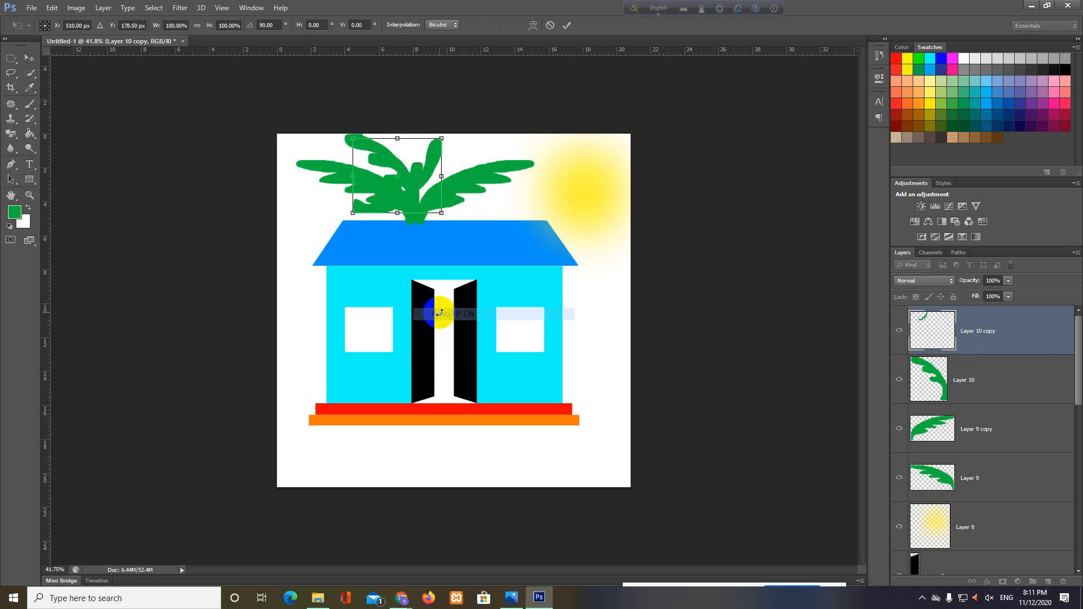
pyautogui.moveTo(397, 204); pyautogui.dragTo(435, 195)
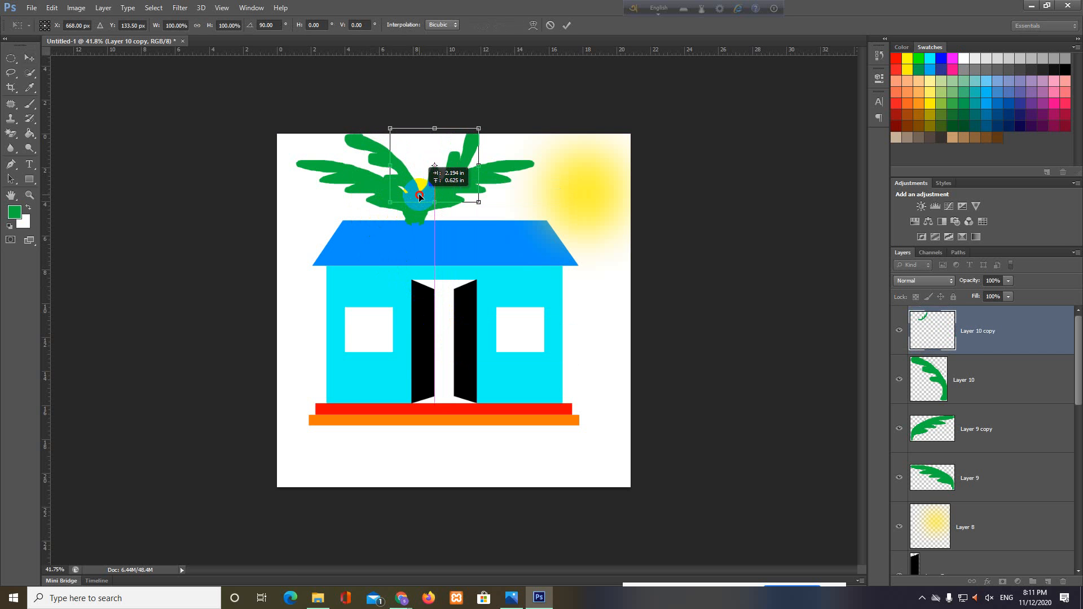
pyautogui.rightClick(420, 196)
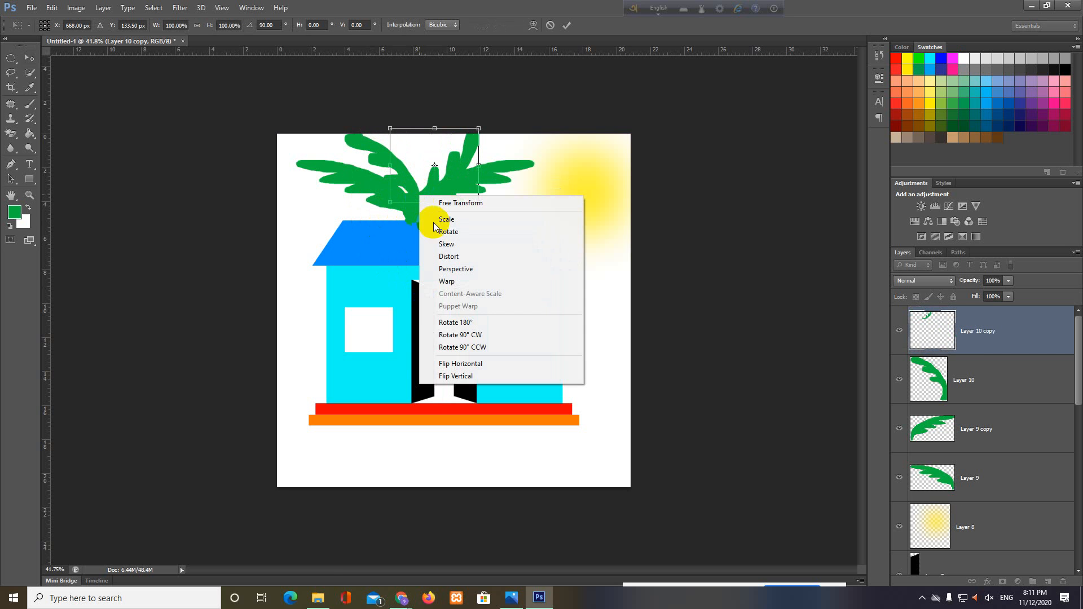
pyautogui.click(451, 335)
pyautogui.rightClick(424, 182)
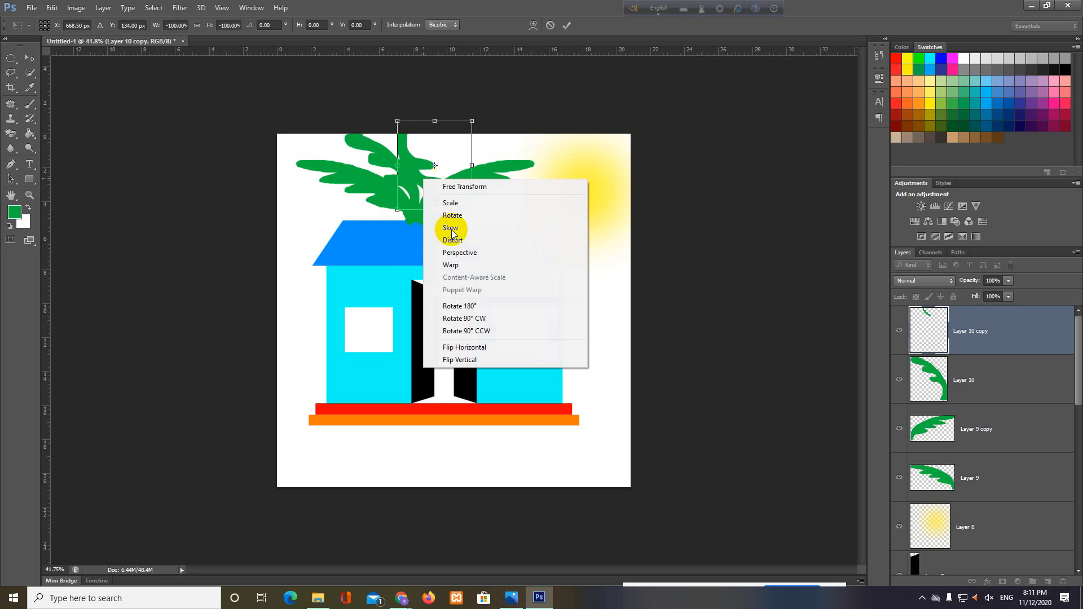
pyautogui.click(466, 308)
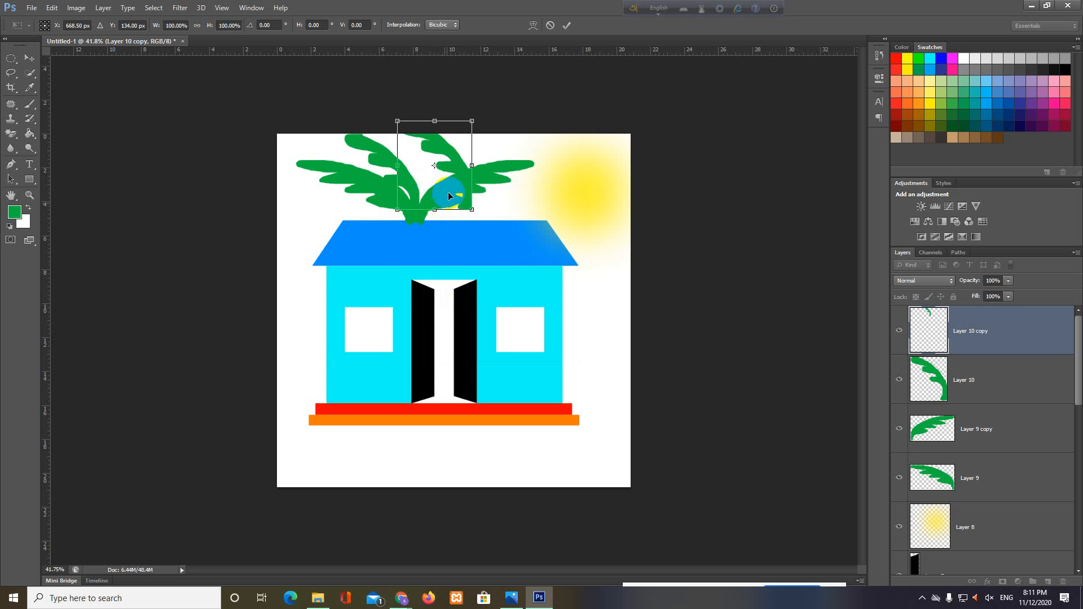
# Try the leaf copy over the house front with vertical and horizontal flips and two 90° clockwise rotations.
pyautogui.rightClick(462, 168)
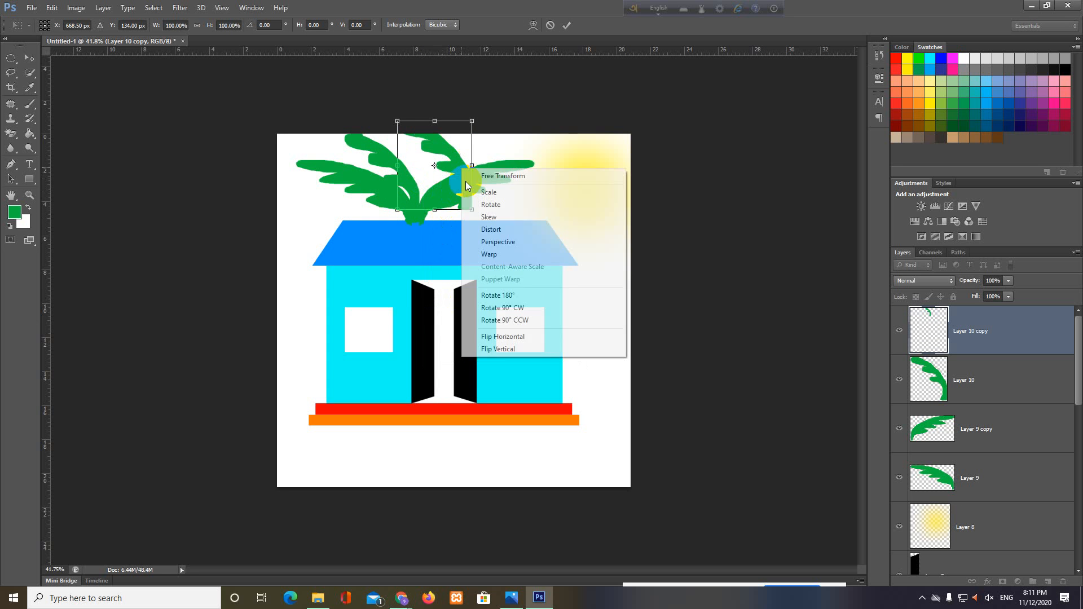
pyautogui.click(490, 348)
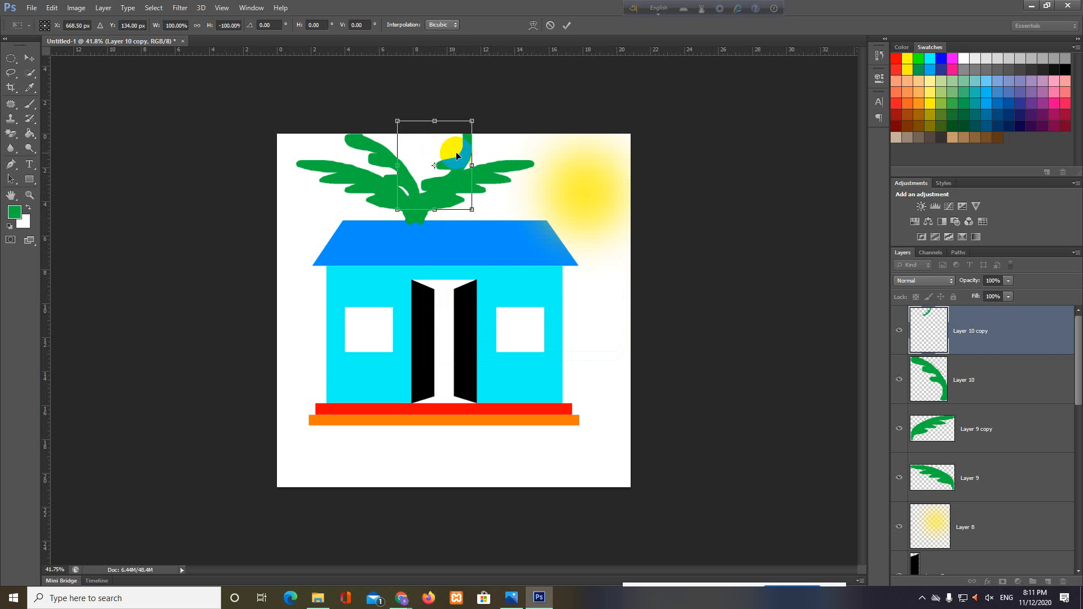
pyautogui.moveTo(456, 153); pyautogui.dragTo(502, 289)
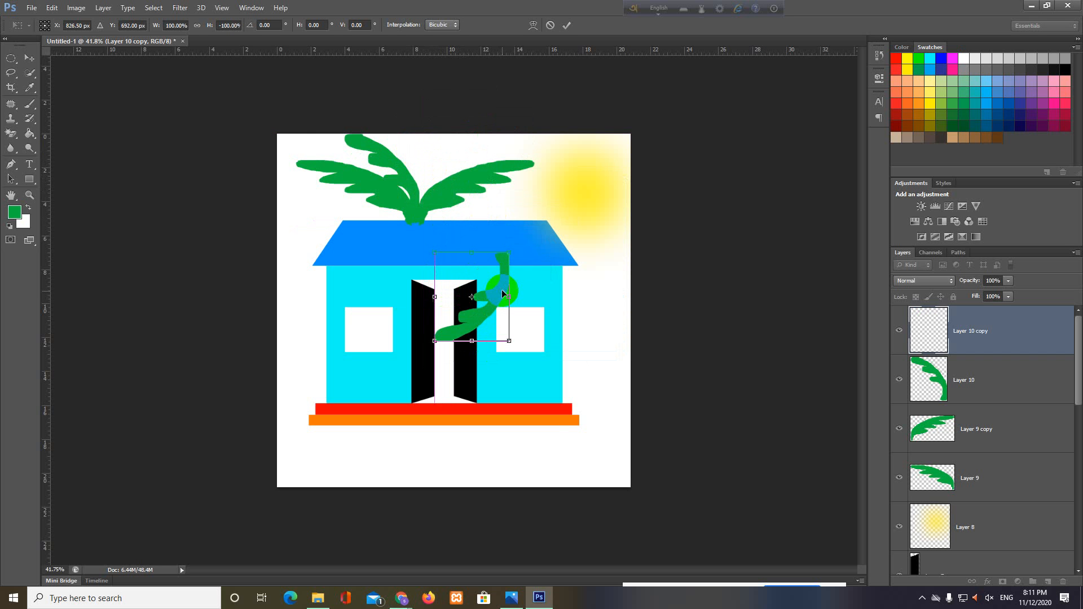
pyautogui.rightClick(502, 289)
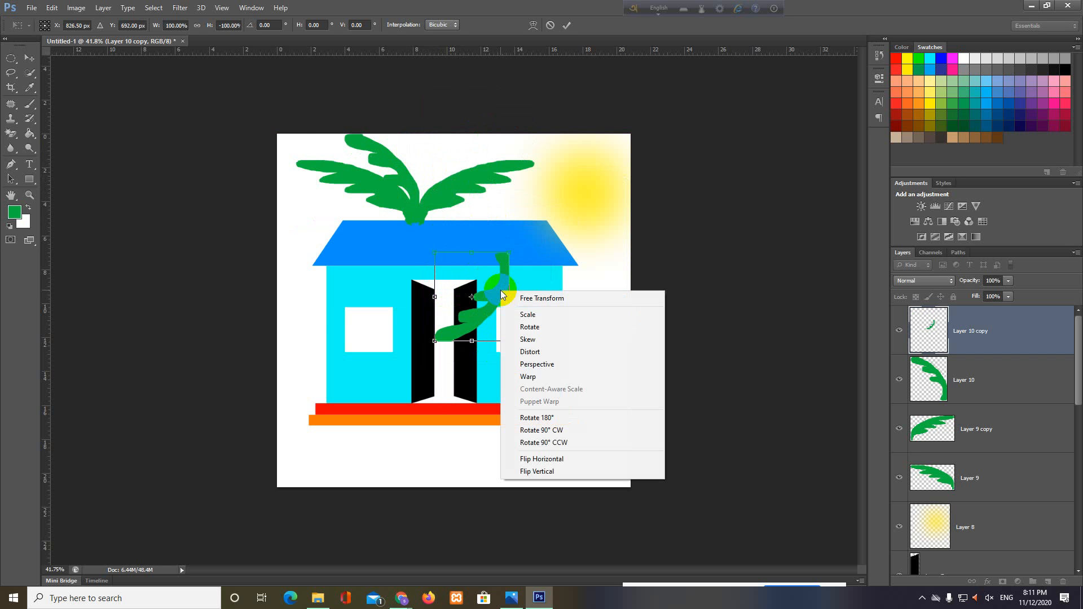
pyautogui.click(530, 463)
pyautogui.rightClick(445, 291)
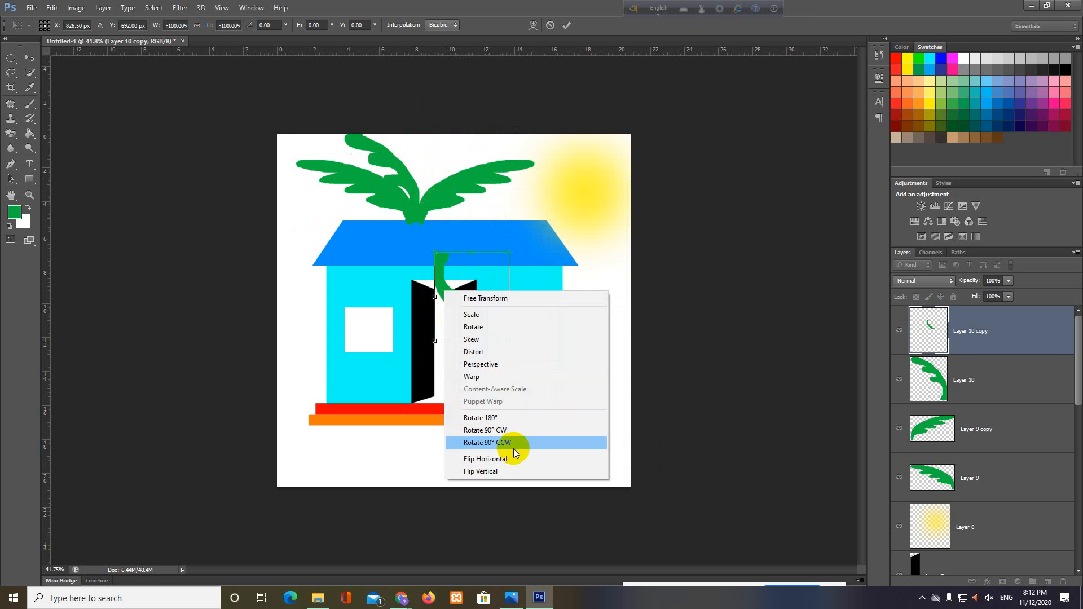
pyautogui.click(509, 430)
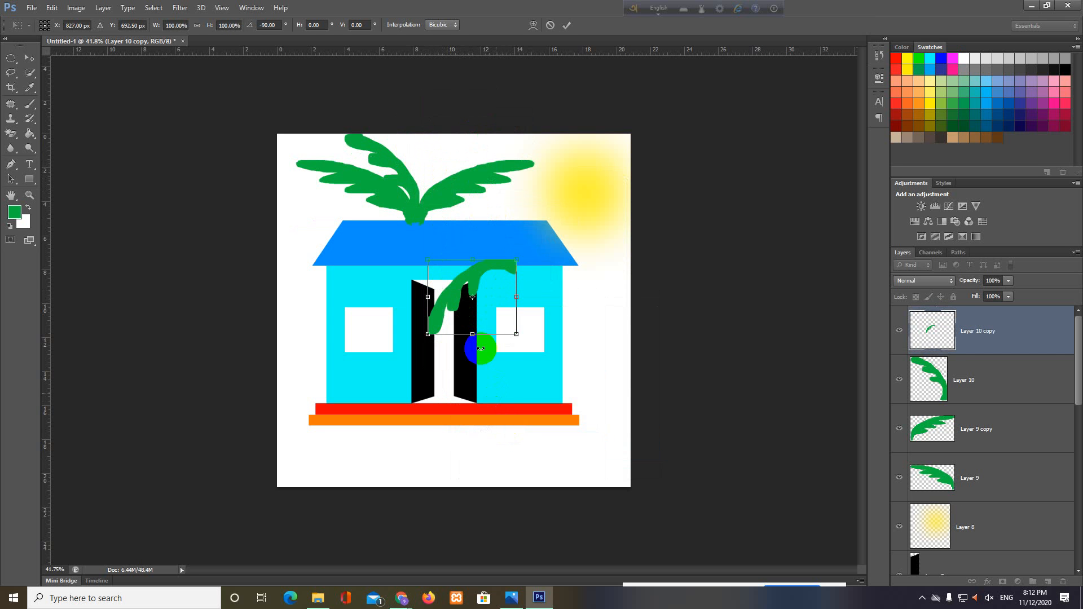
pyautogui.rightClick(460, 284)
pyautogui.click(507, 418)
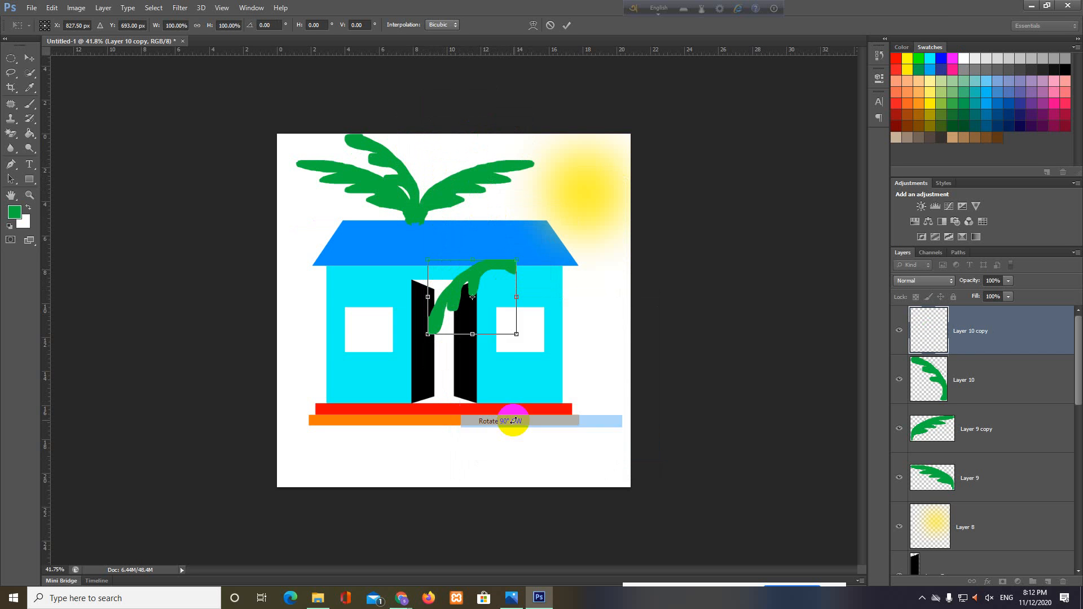
# Flip the leaf copy horizontally, place it above the roof as the mirror of the steep Layer 10 leaf, and apply the transform.
pyautogui.rightClick(488, 298)
pyautogui.click(533, 466)
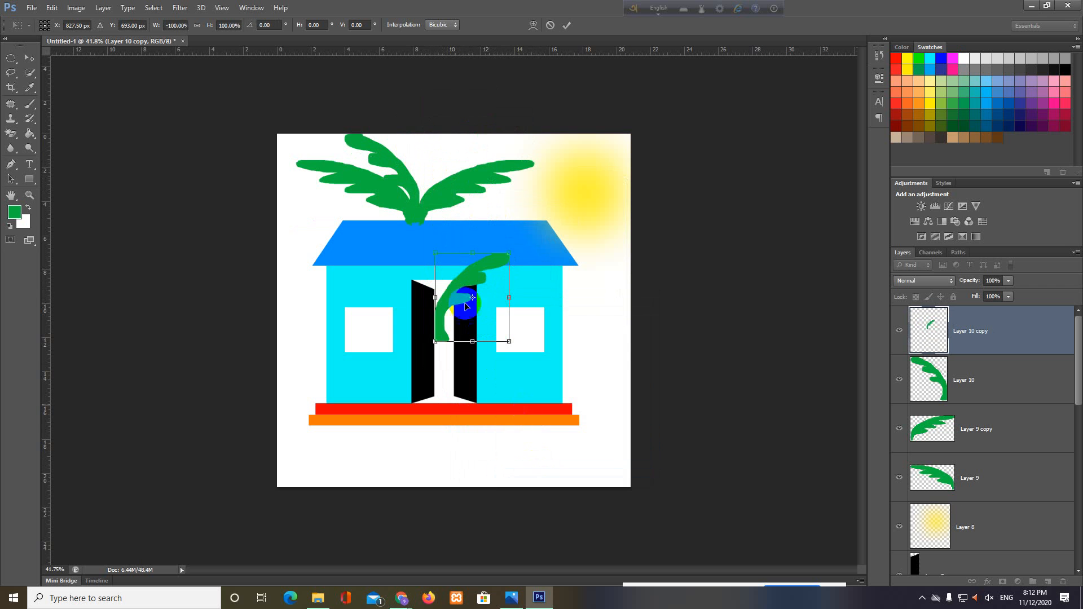
pyautogui.moveTo(465, 304); pyautogui.dragTo(419, 190)
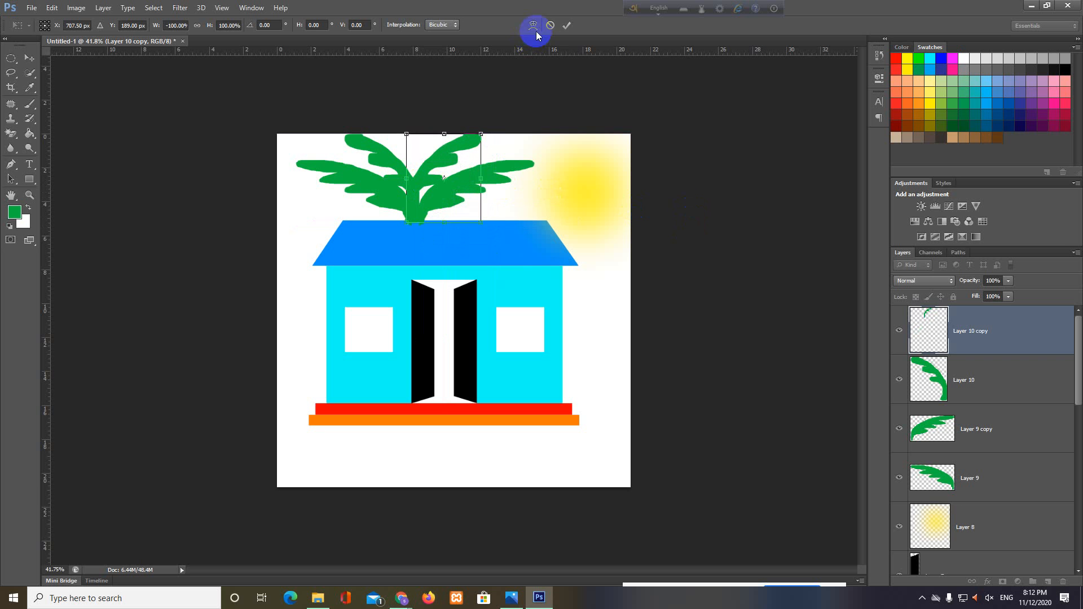
pyautogui.click(567, 25)
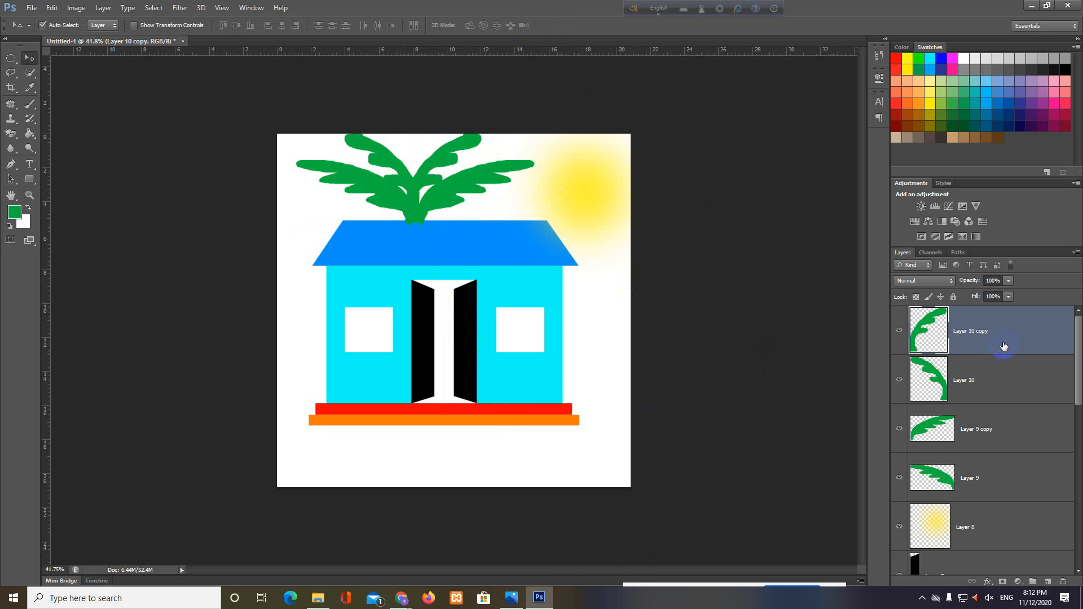
# Select the four leaf layers from Layer 10 copy down to Layer 9, and clear the layer selection.
pyautogui.keyDown('shift'); pyautogui.click(996, 379); pyautogui.keyUp('shift')
pyautogui.keyDown('shift'); pyautogui.click(1000, 427); pyautogui.keyUp('shift')
pyautogui.keyDown('shift'); pyautogui.click(1001, 478); pyautogui.keyUp('shift')
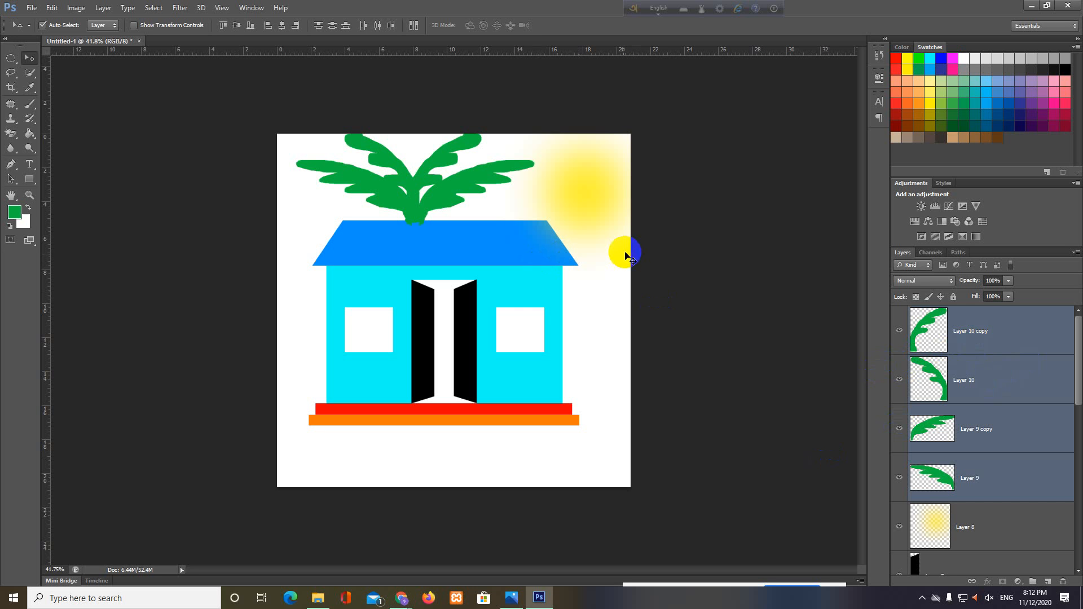
pyautogui.click(726, 267)
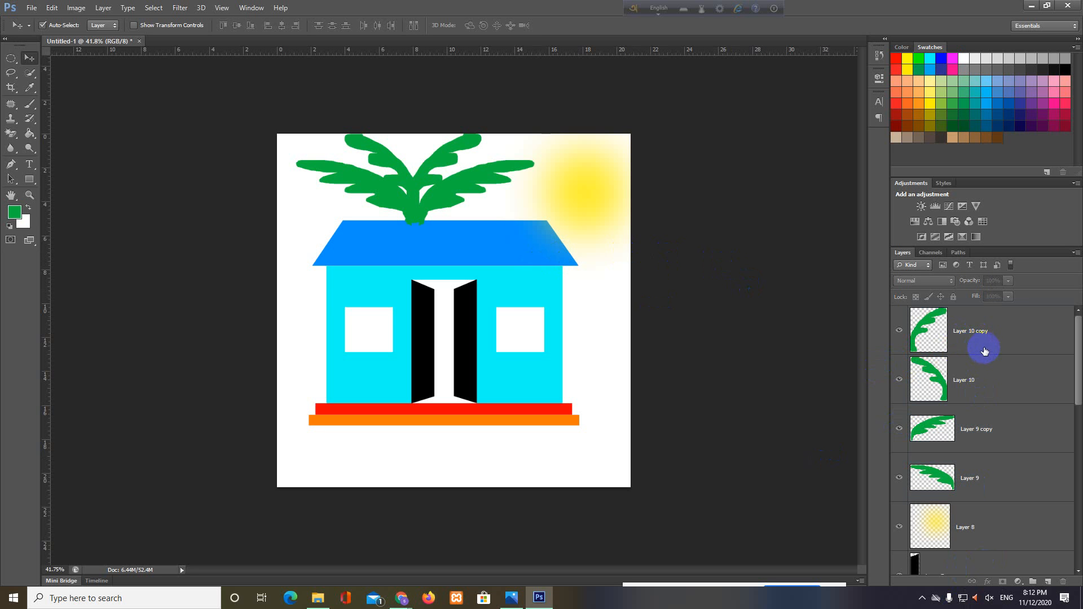
# Try selecting the leaf layers singly, and extend the selection from Layer 9 copy up to Layer 10 copy.
pyautogui.click(998, 341)
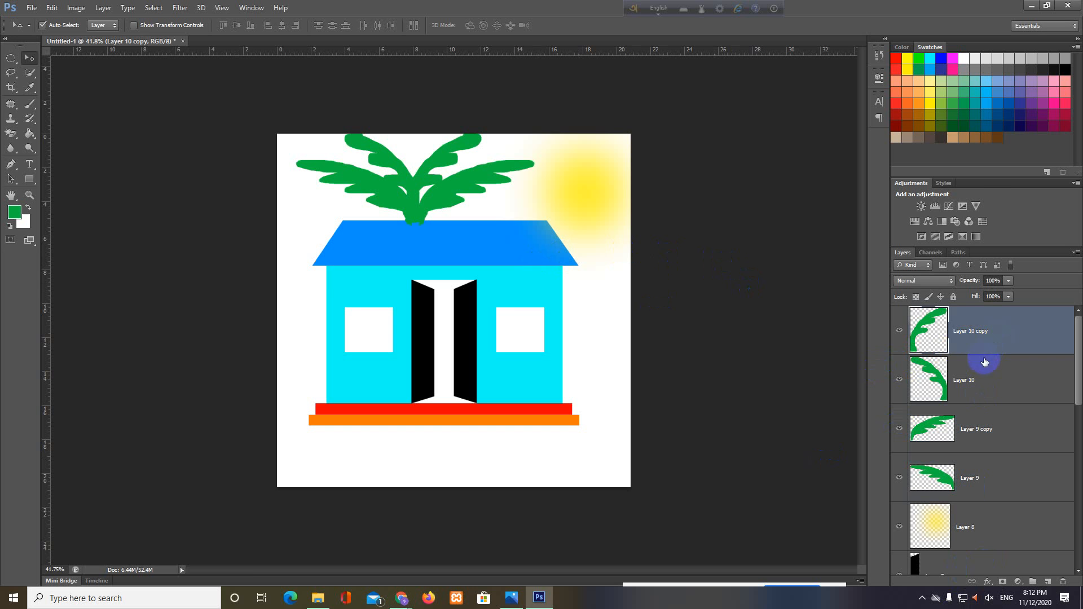
pyautogui.click(1007, 385)
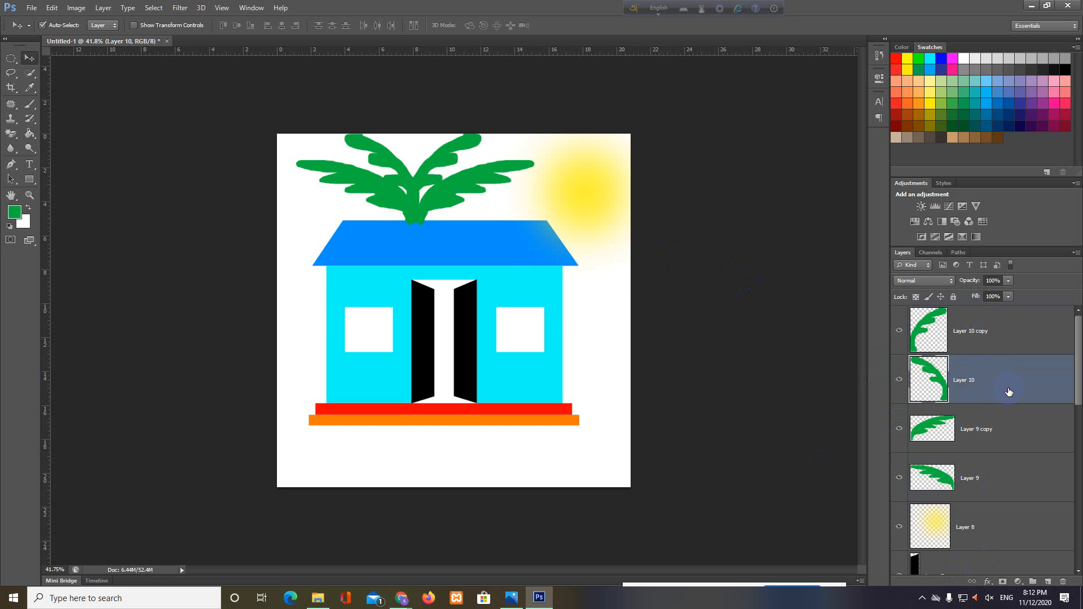
pyautogui.click(1002, 342)
pyautogui.click(998, 436)
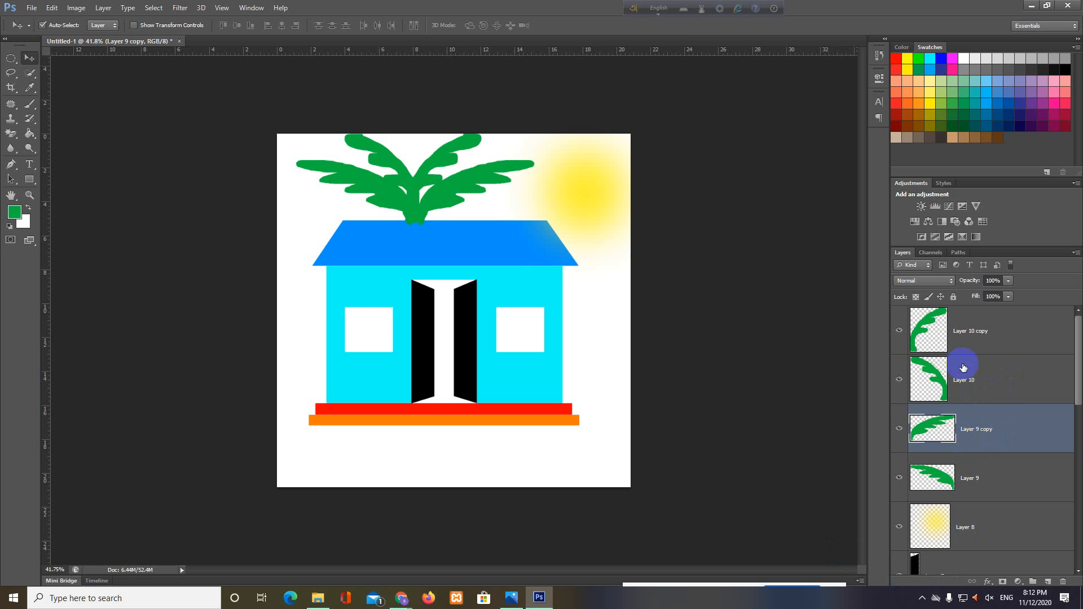
pyautogui.keyDown('shift'); pyautogui.click(997, 385); pyautogui.keyUp('shift')
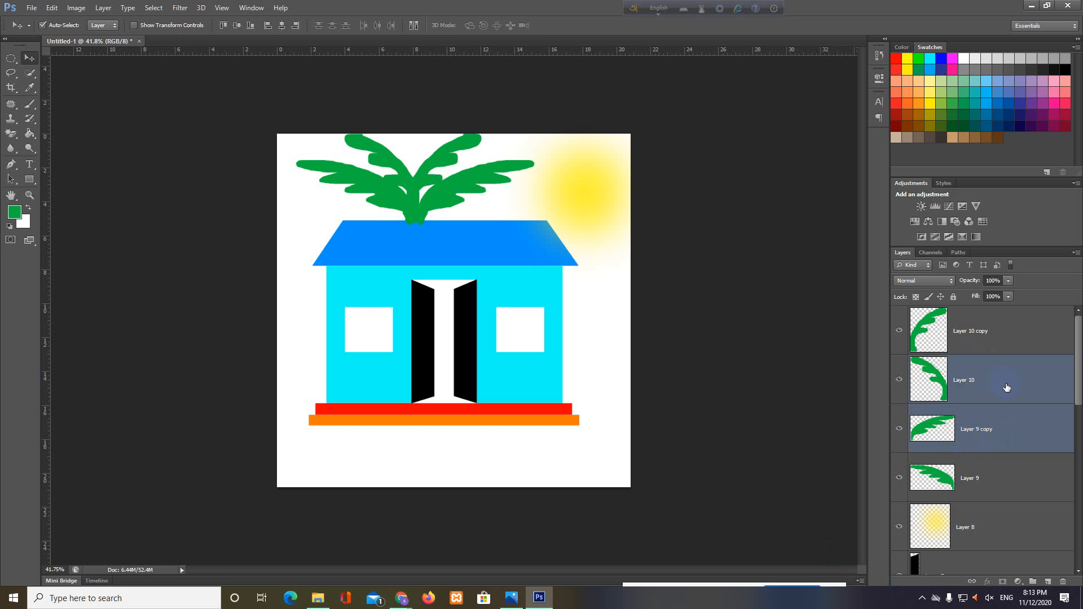
pyautogui.keyDown('shift'); pyautogui.click(987, 339); pyautogui.keyUp('shift')
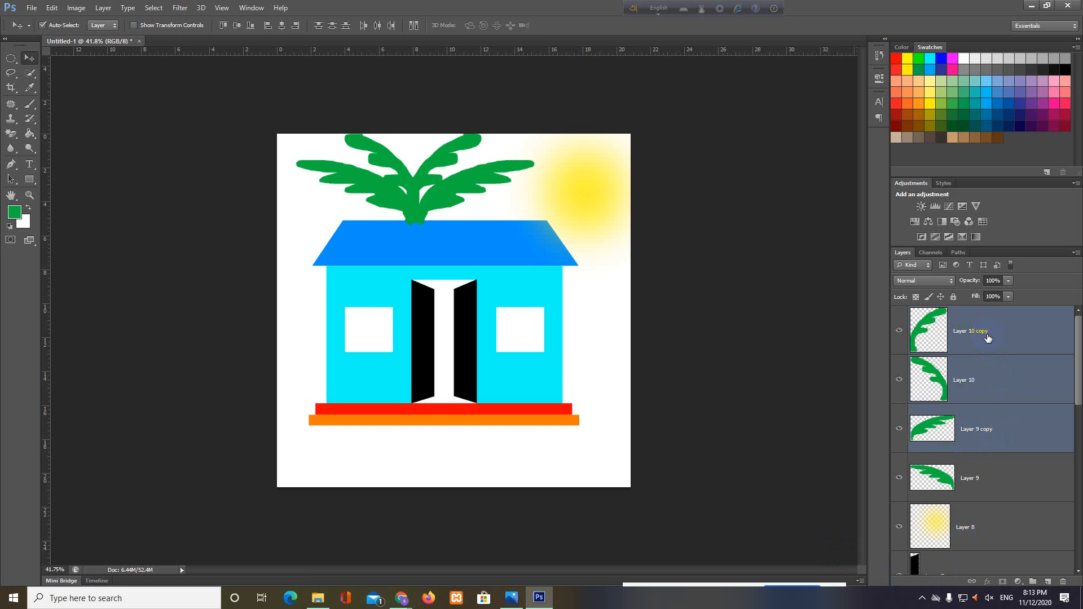
# Try several range selections between Layer 9 and Layer 10 copy to gather all the leaf layers.
pyautogui.keyDown('shift'); pyautogui.click(1004, 485); pyautogui.keyUp('shift')
pyautogui.keyDown('shift'); pyautogui.click(988, 375); pyautogui.keyUp('shift')
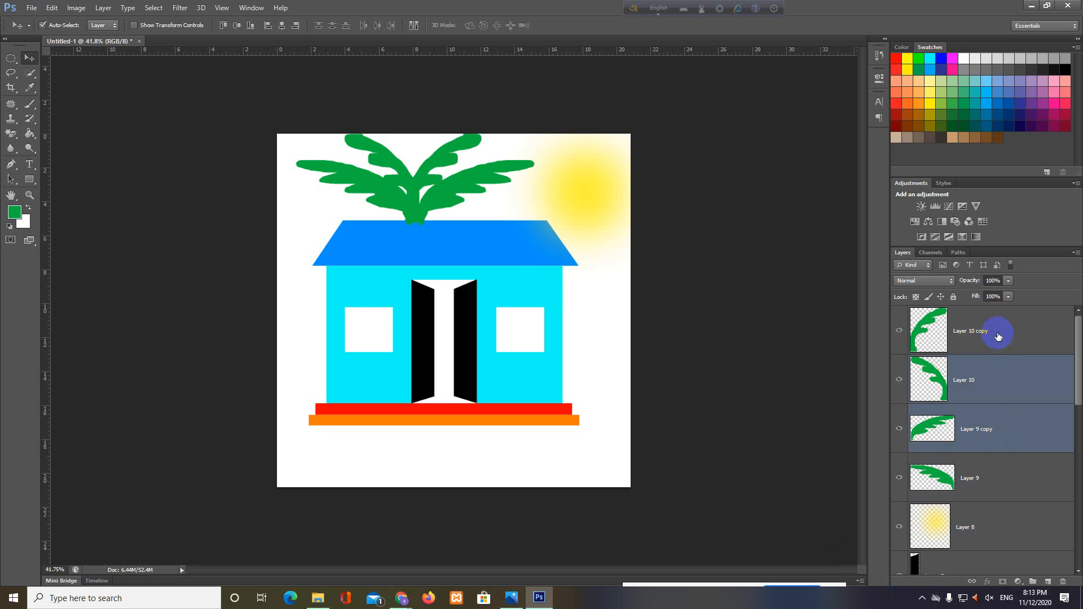
pyautogui.keyDown('shift'); pyautogui.click(990, 339); pyautogui.keyUp('shift')
pyautogui.keyDown('shift'); pyautogui.click(997, 472); pyautogui.keyUp('shift')
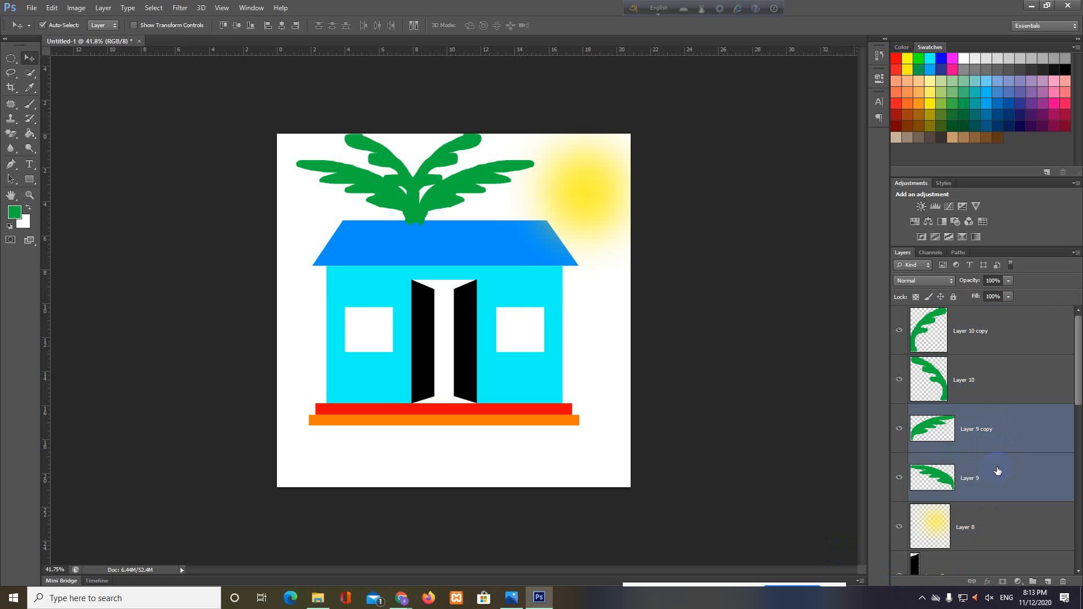
pyautogui.keyDown('shift'); pyautogui.click(1010, 384); pyautogui.keyUp('shift')
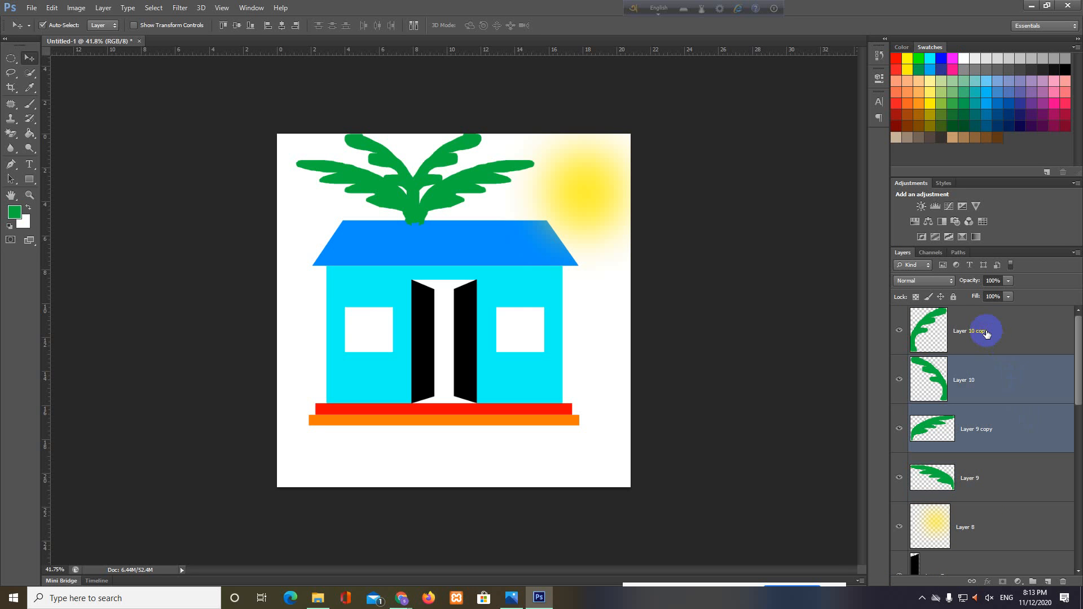
pyautogui.keyDown('shift'); pyautogui.click(987, 334); pyautogui.keyUp('shift')
pyautogui.keyDown('shift'); pyautogui.click(936, 476); pyautogui.keyUp('shift')
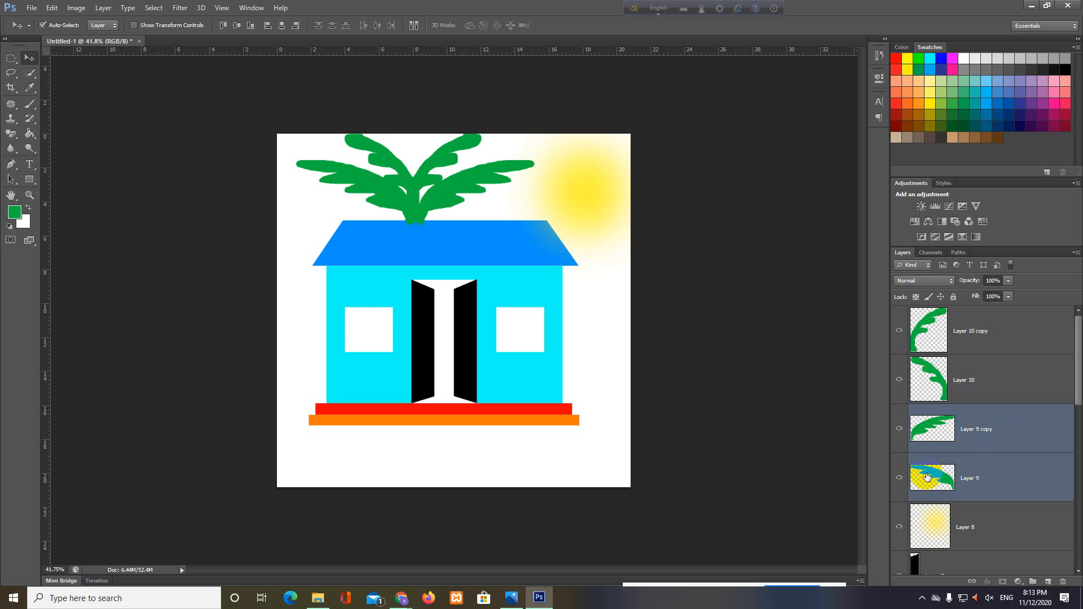
pyautogui.click(997, 390)
pyautogui.keyDown('shift'); pyautogui.click(976, 341); pyautogui.keyUp('shift')
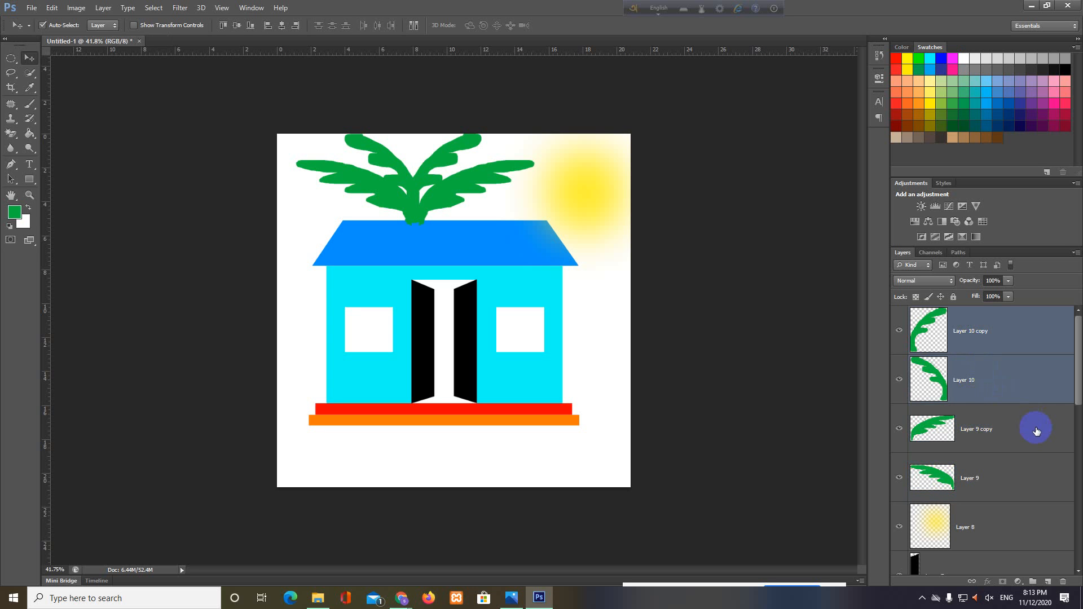
pyautogui.keyDown('shift'); pyautogui.click(1052, 451); pyautogui.keyUp('shift')
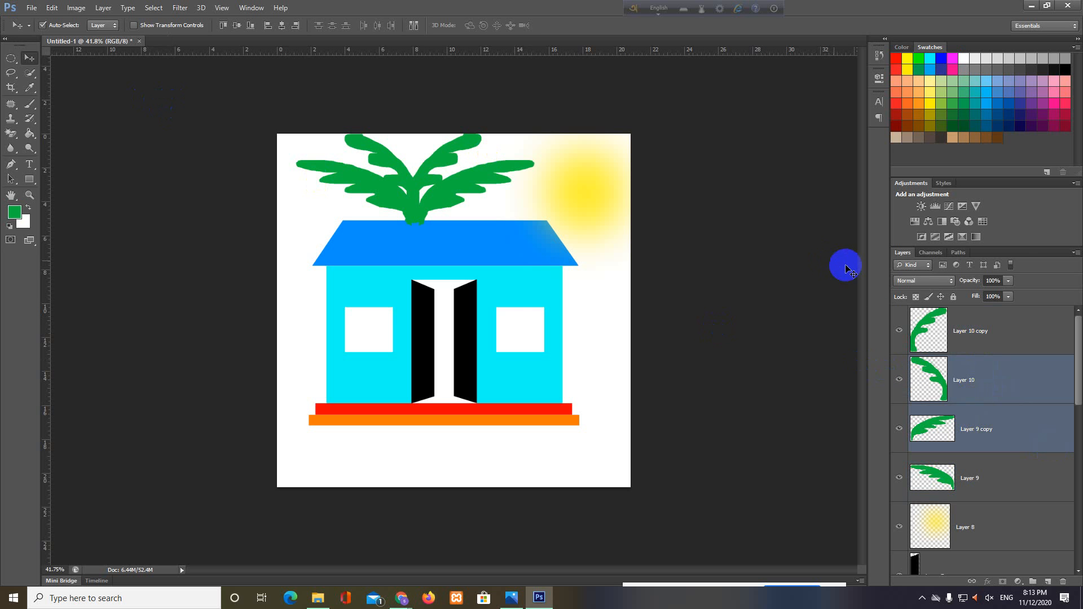
pyautogui.click(973, 401)
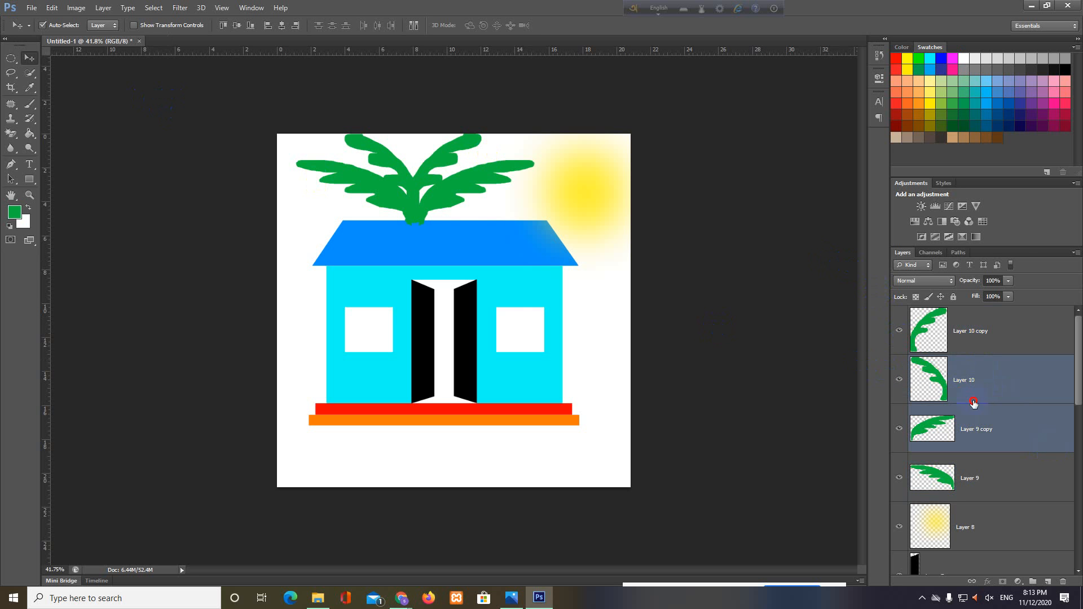
# Select all four leaves on the canvas, group their layers, and briefly check the group's contents.
pyautogui.moveTo(243, 101); pyautogui.dragTo(484, 212)
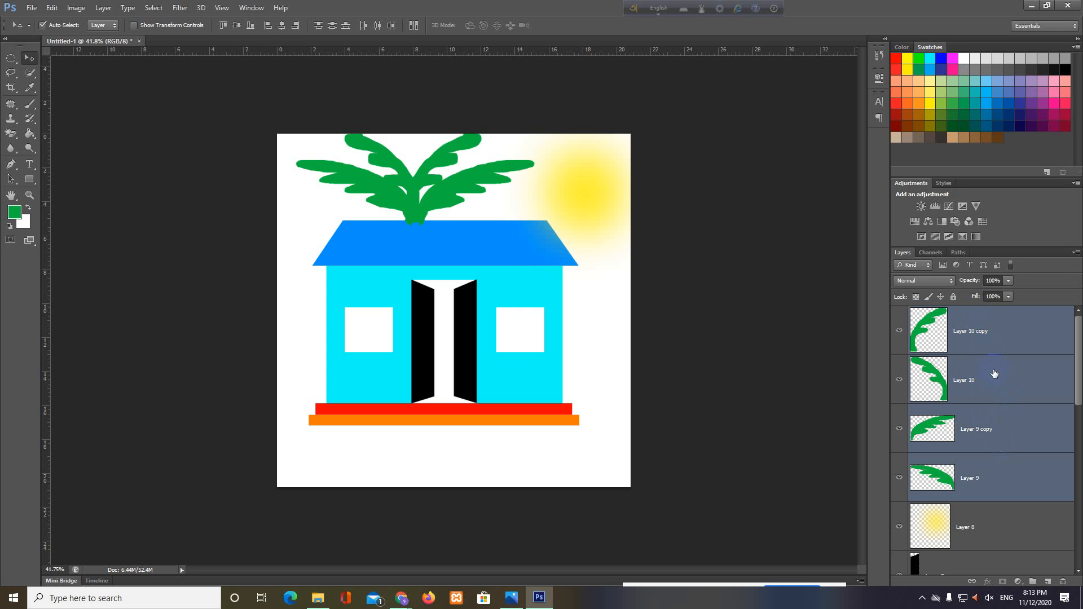
pyautogui.hotkey('ctrl', 'g')
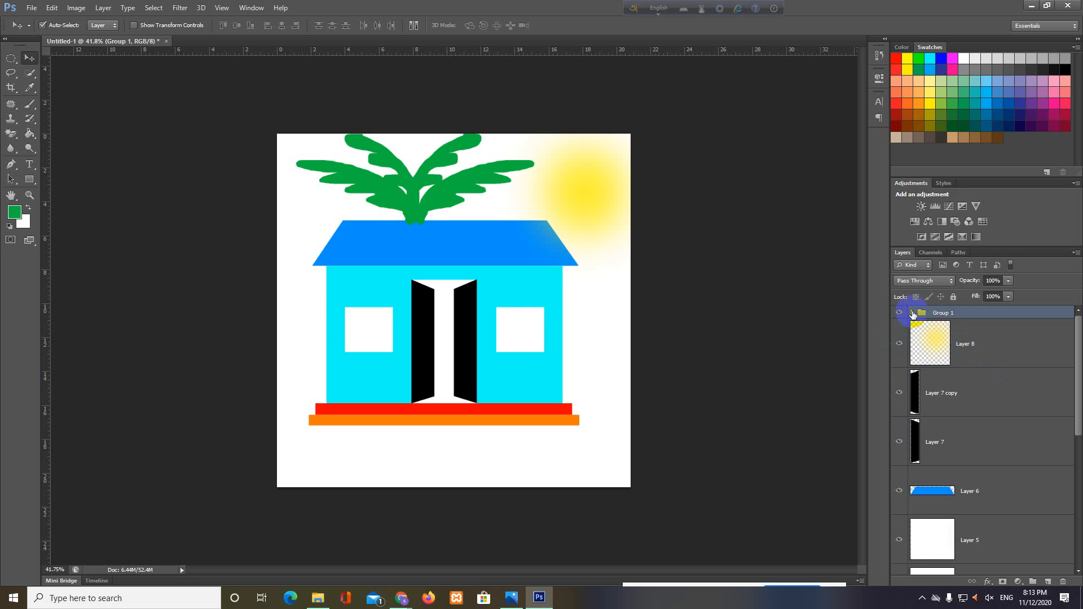
pyautogui.click(912, 312)
pyautogui.click(912, 313)
pyautogui.scroll(-4, 933, 465)
pyautogui.scroll(4, 934, 468)
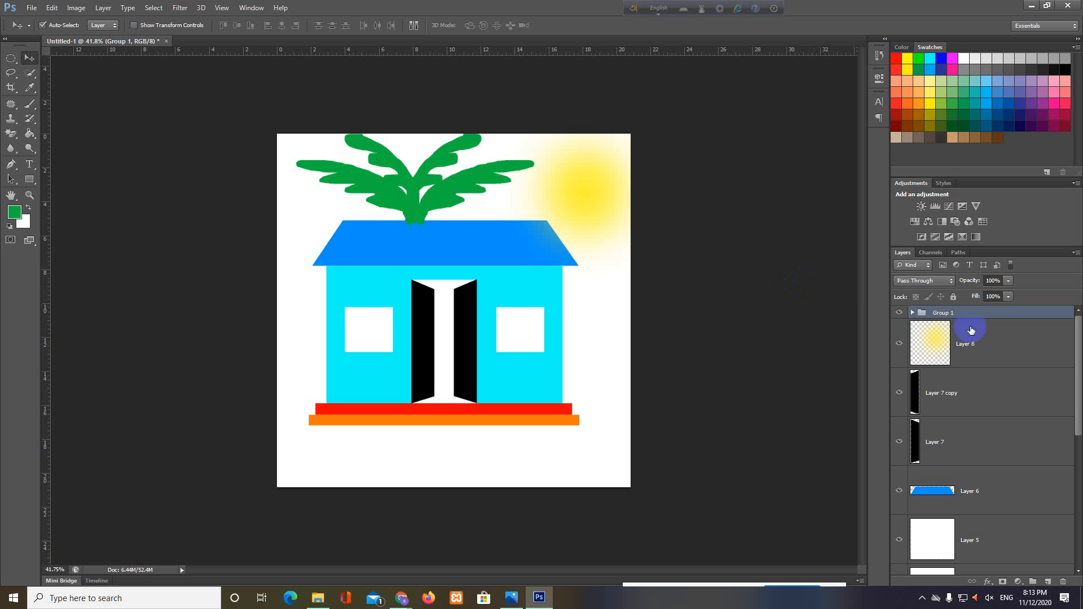
# With Auto-Select off, move the leaf group right to the roof's centre and place it directly below Layer 6 in the layer stack.
pyautogui.click(42, 25)
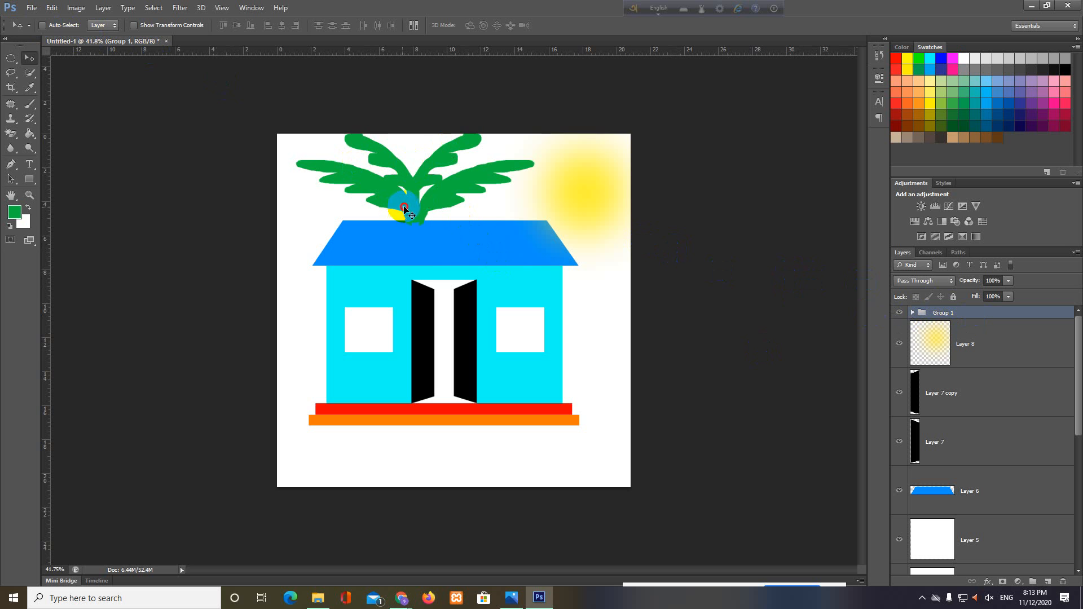
pyautogui.moveTo(403, 209)
pyautogui.mouseDown()
pyautogui.moveTo(467, 213)
pyautogui.moveTo(648, 450)
pyautogui.moveTo(437, 219)
pyautogui.moveTo(408, 227)
pyautogui.moveTo(439, 224)
pyautogui.moveTo(416, 224)
pyautogui.mouseUp()
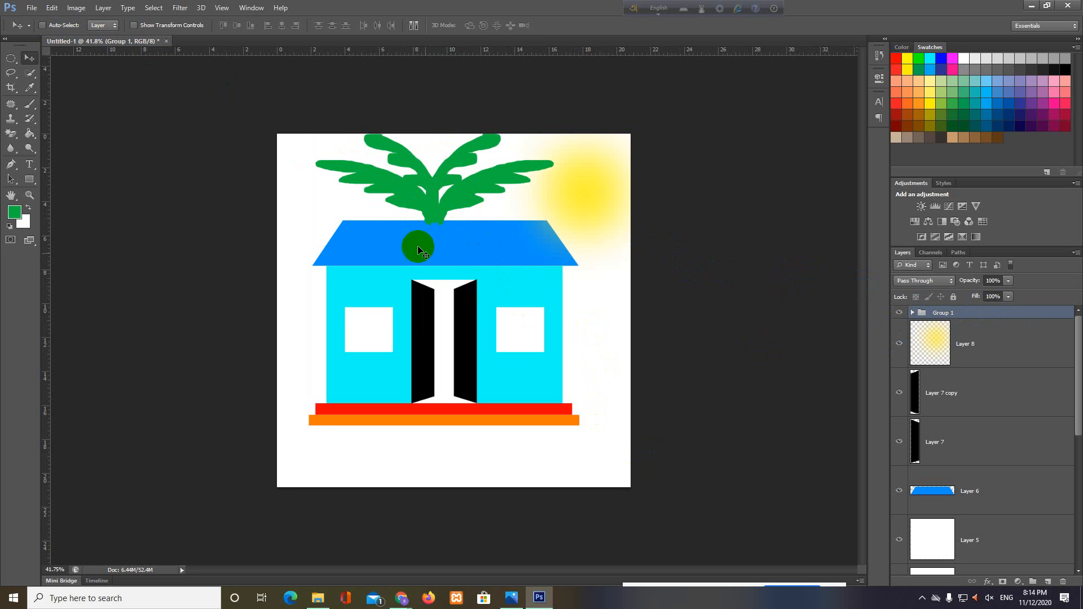
pyautogui.click(1029, 314)
pyautogui.moveTo(1029, 313); pyautogui.dragTo(1026, 514)
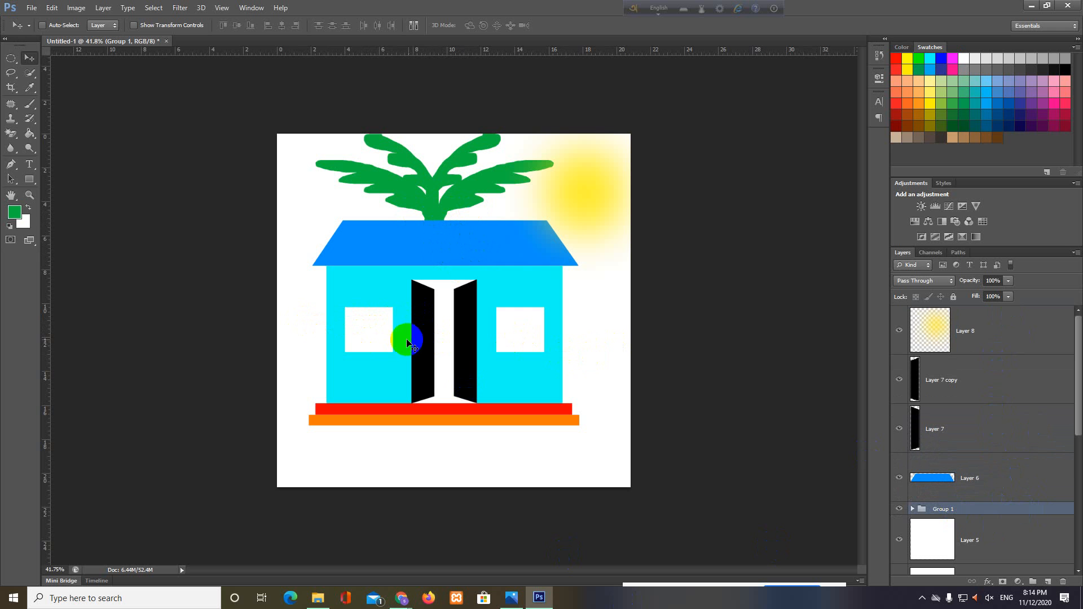
# Identify the two white window layers, Layer 5 and Layer 5 copy, and group them.
pyautogui.scroll(-5, 1004, 411)
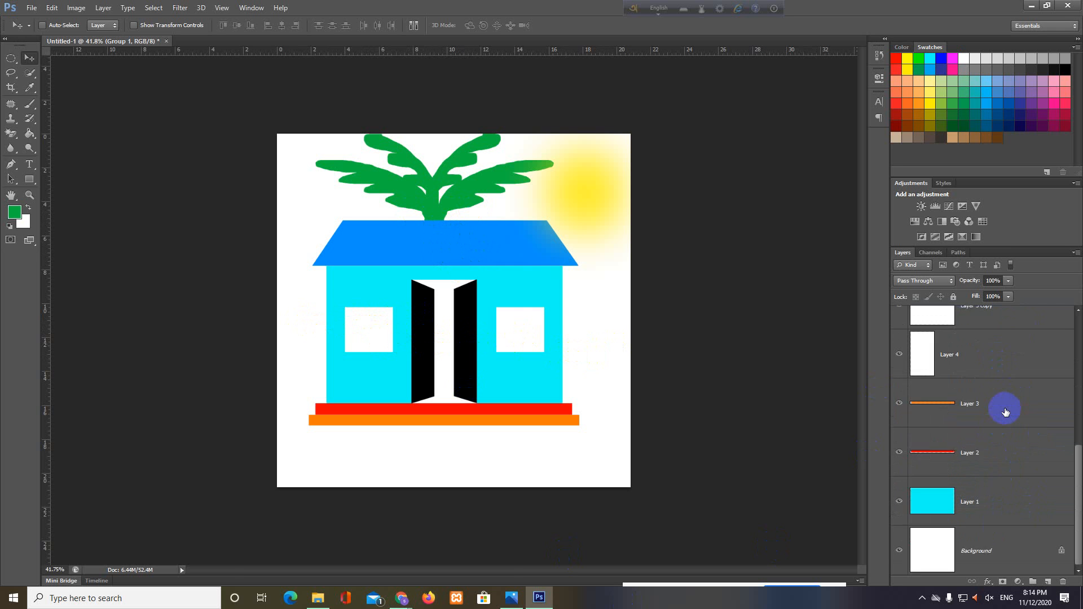
pyautogui.scroll(2, 1006, 412)
pyautogui.scroll(-2, 1006, 412)
pyautogui.scroll(2, 1005, 412)
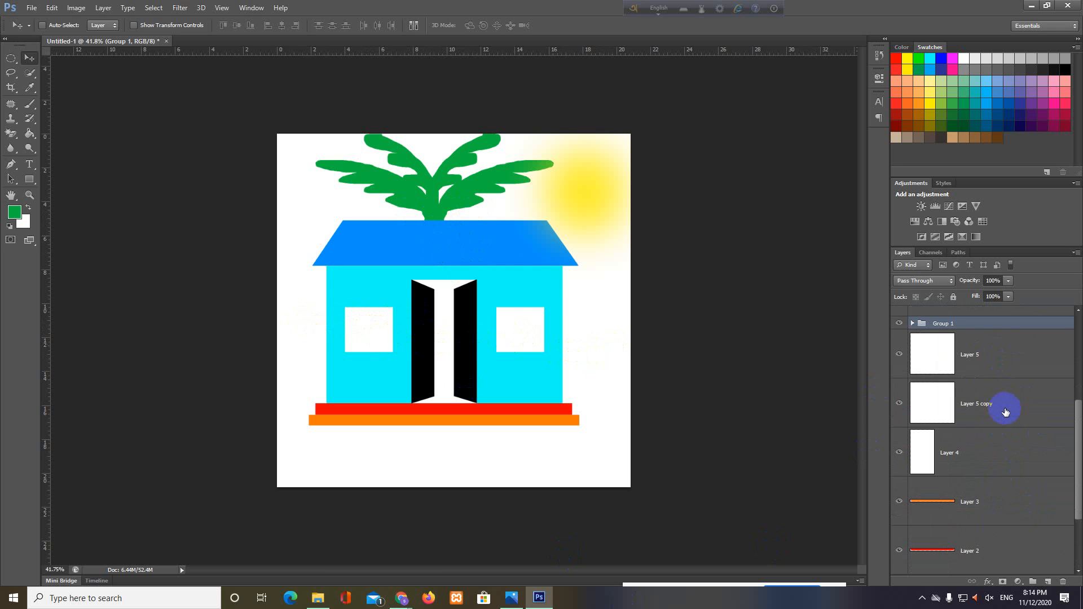
pyautogui.click(898, 403)
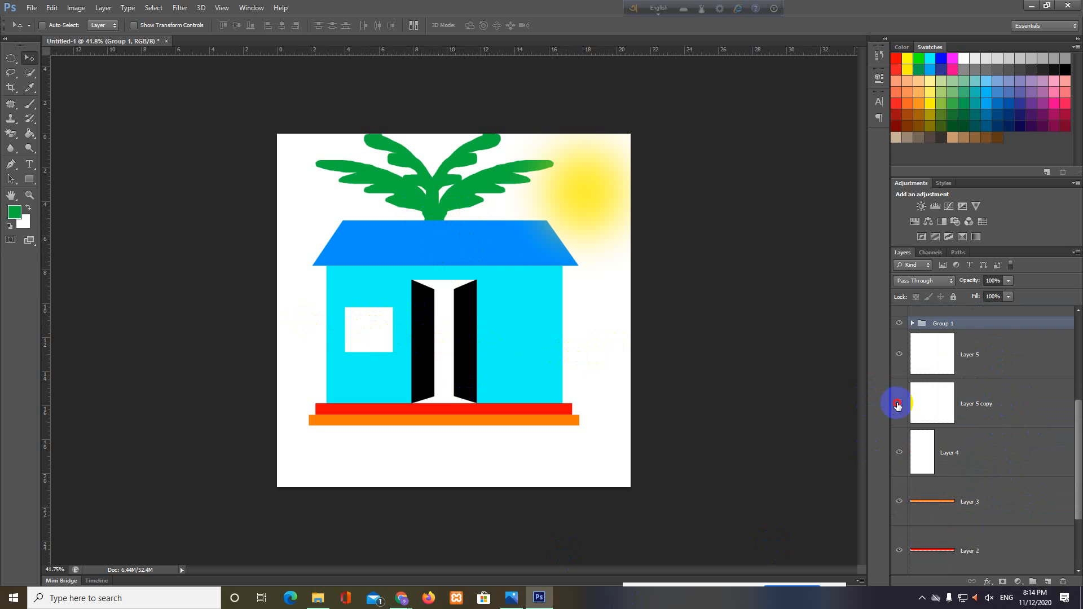
pyautogui.click(898, 403)
pyautogui.click(1025, 410)
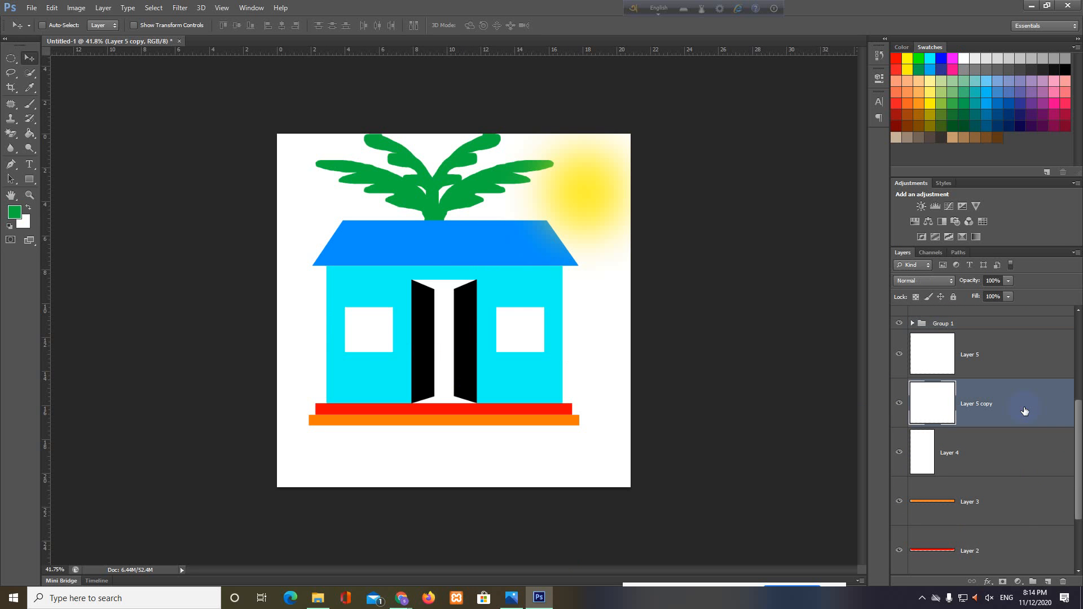
pyautogui.click(1007, 349)
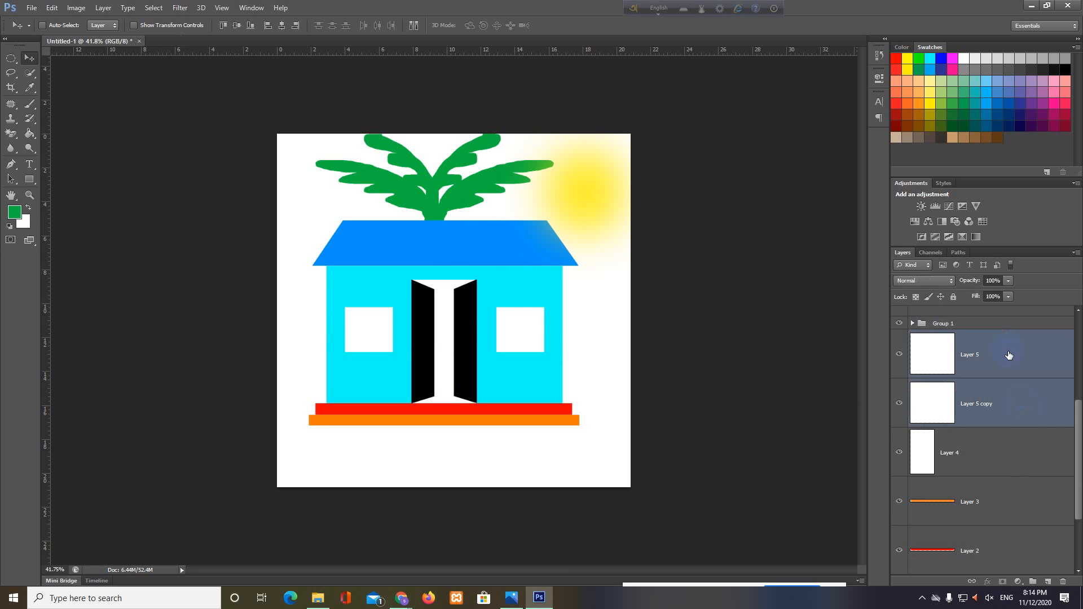
pyautogui.hotkey('ctrl', 'g')
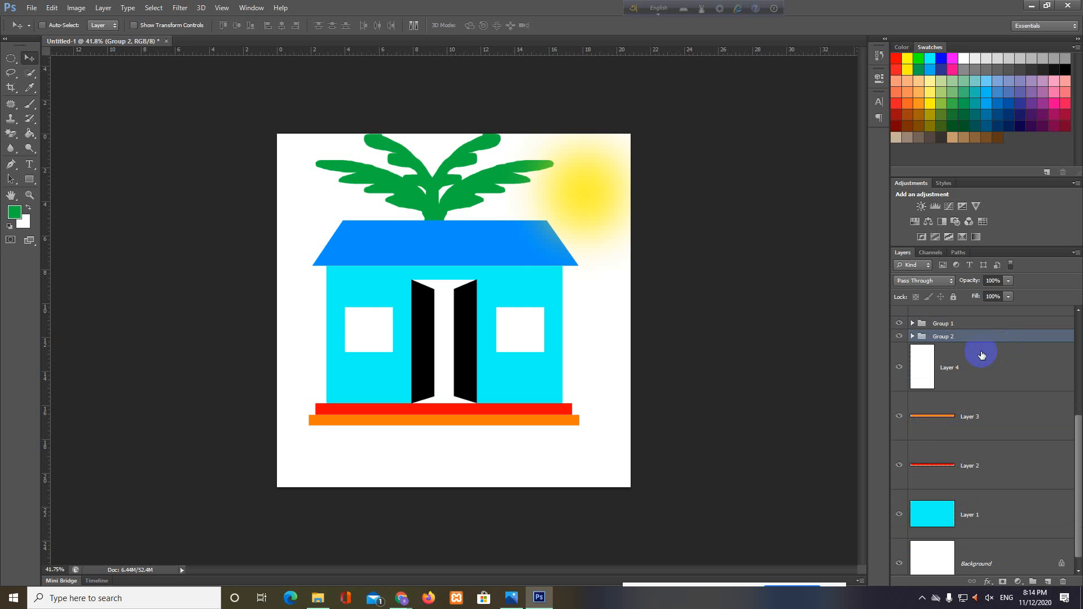
# Rename the group of window layers to Window and the group of leaf layers to Tree.
pyautogui.doubleClick(949, 337)
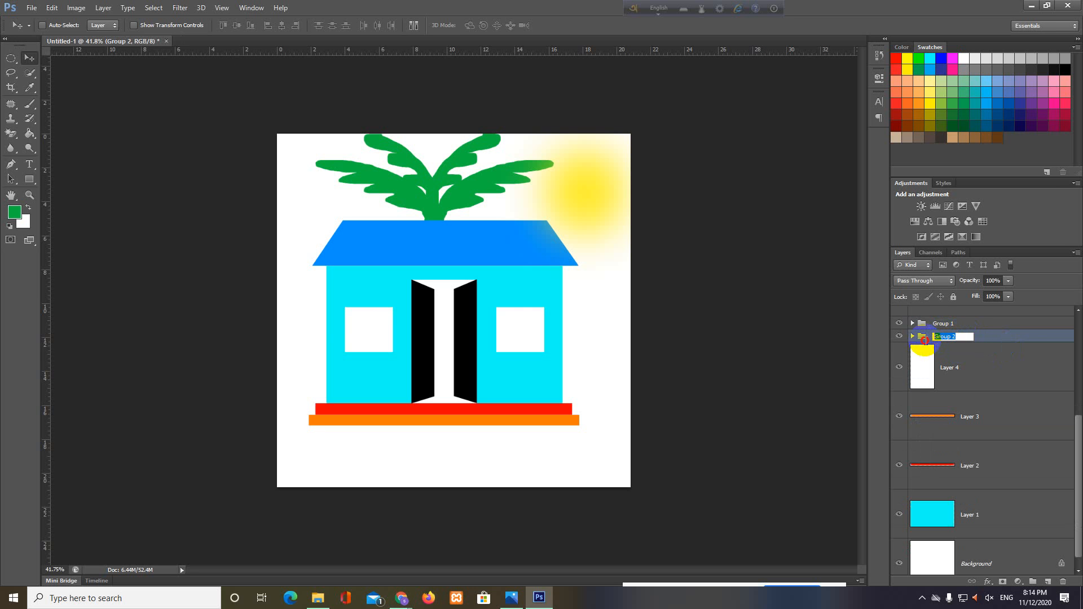
pyautogui.write('Window')
pyautogui.press('Return')
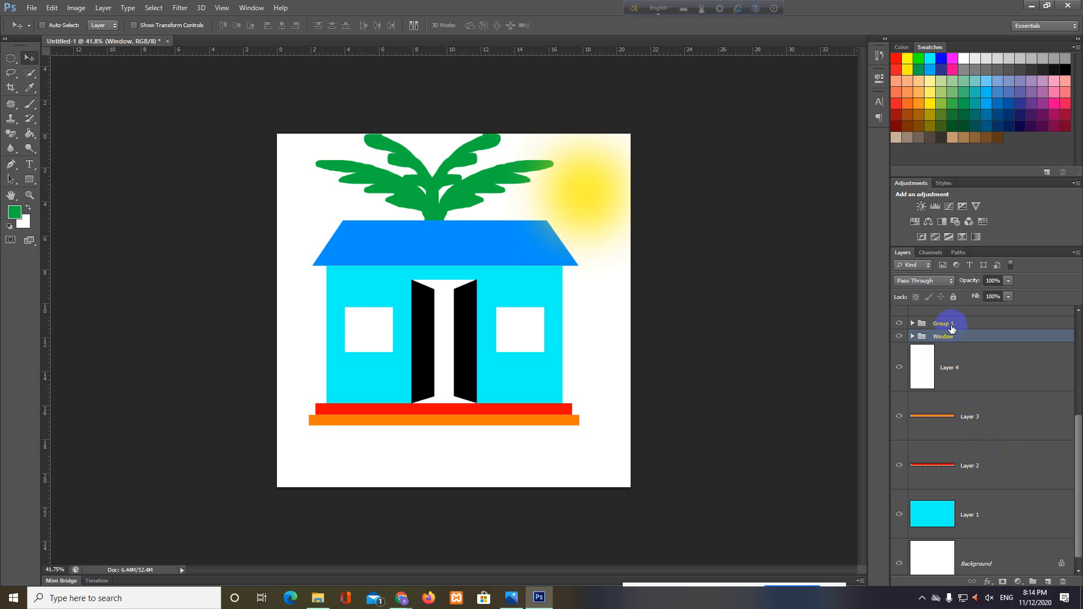
pyautogui.click(947, 324)
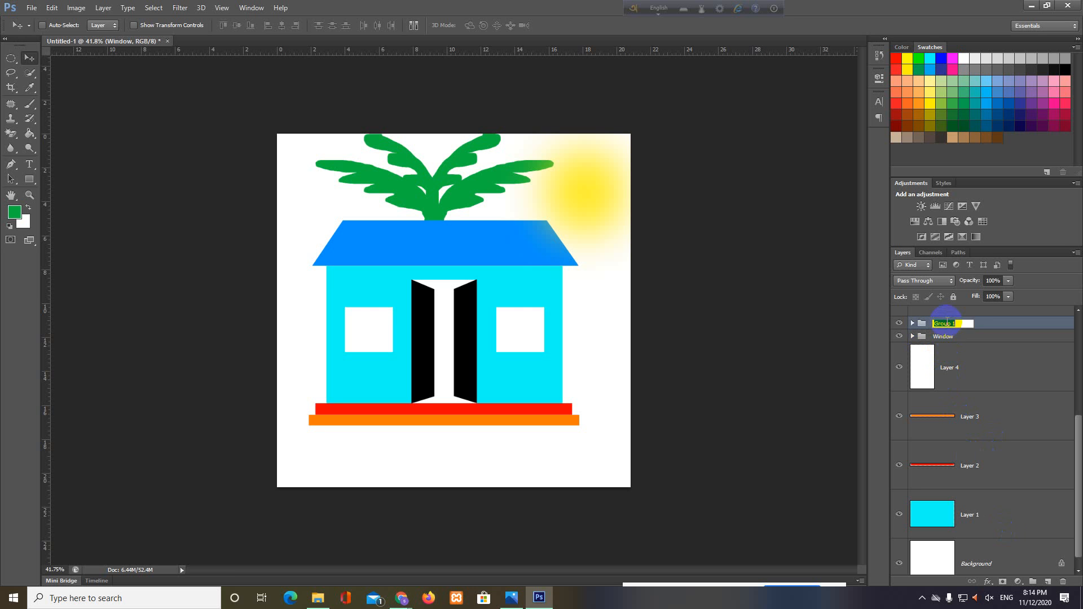
pyautogui.doubleClick(939, 323)
pyautogui.write('Tree')
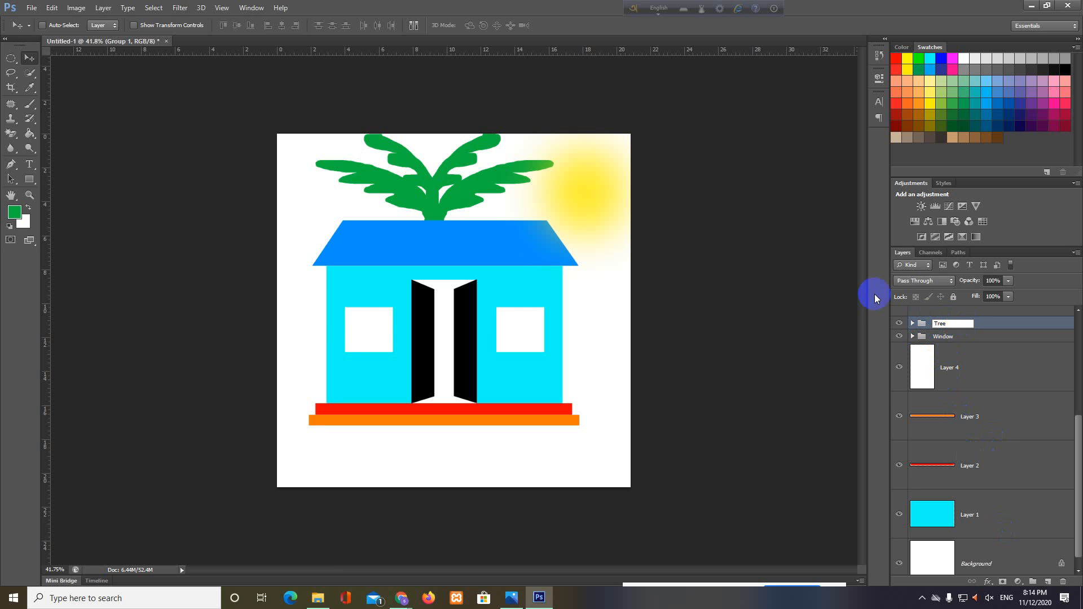
pyautogui.press('Return')
pyautogui.click(899, 367)
pyautogui.click(898, 367)
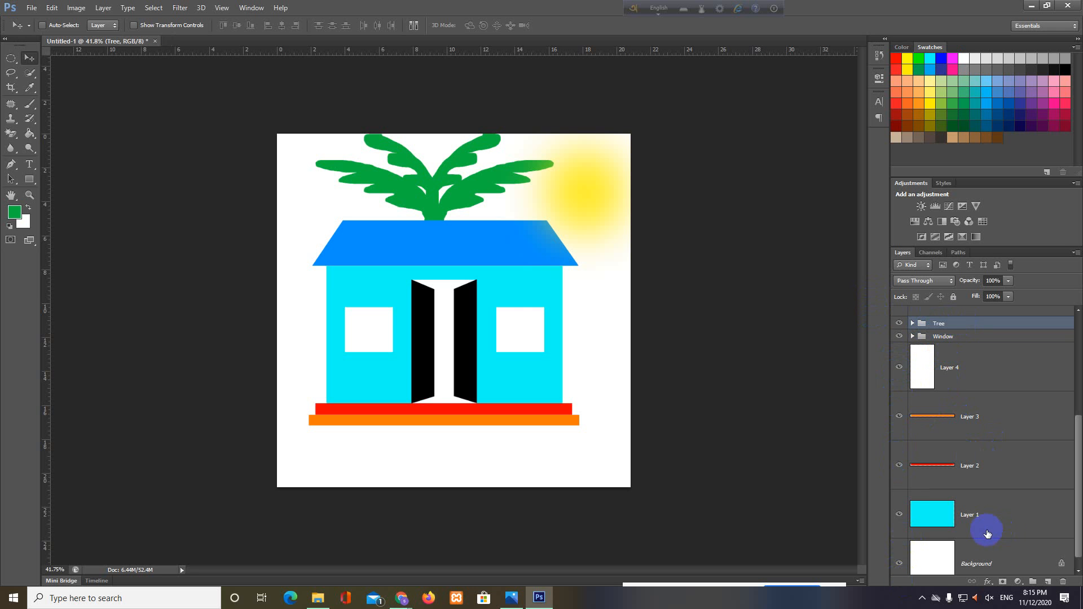
pyautogui.scroll(-1, 984, 524)
pyautogui.scroll(5, 985, 496)
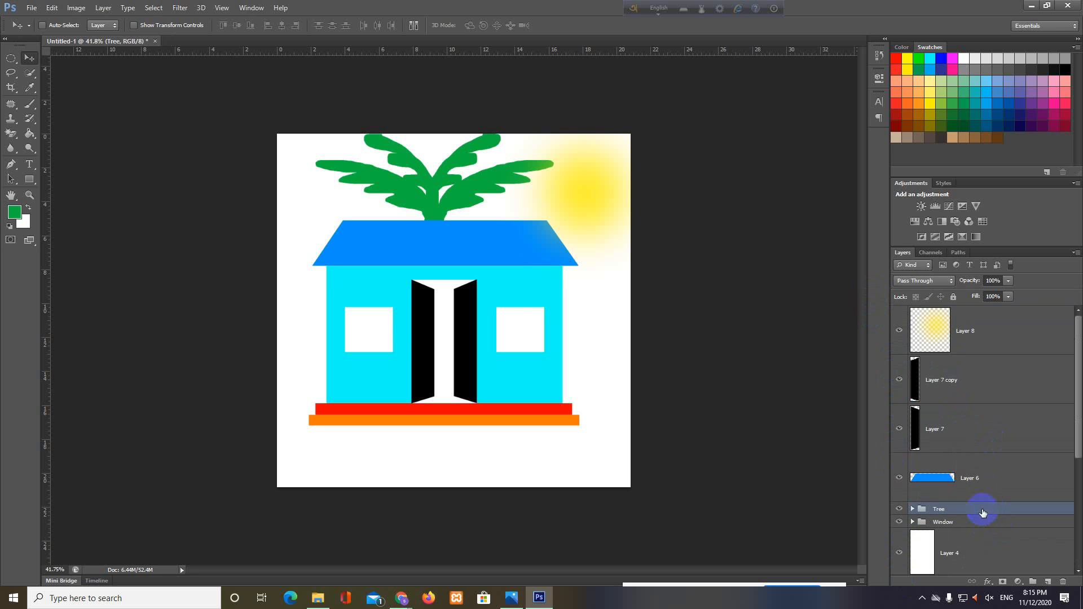
# Move Layer 4 directly below Layer 7 in the layer stack and group it with Layer 7 and Layer 7 copy.
pyautogui.moveTo(984, 551); pyautogui.dragTo(968, 454)
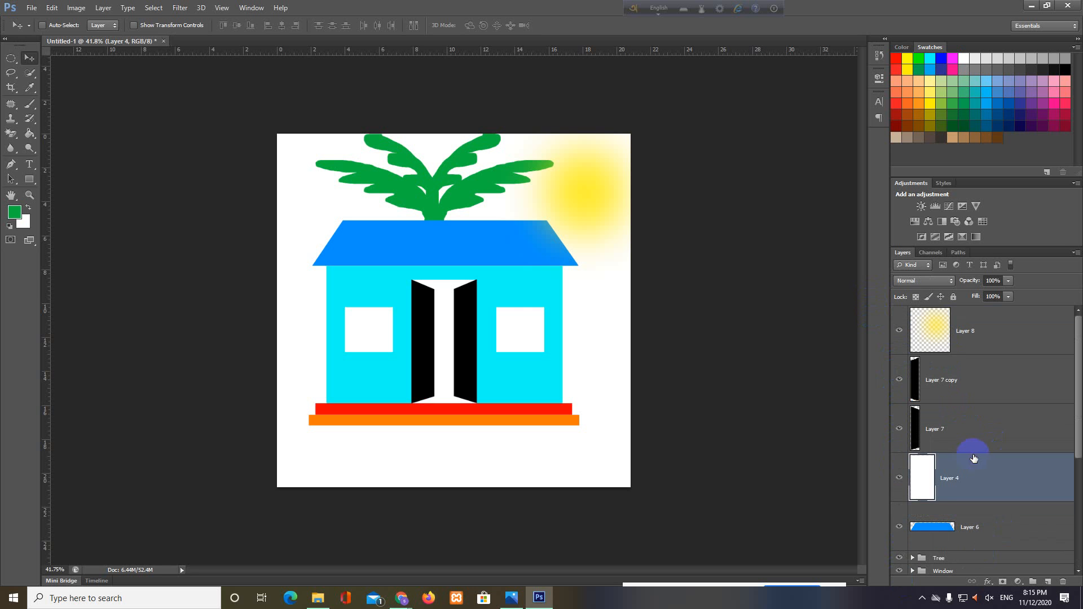
pyautogui.click(978, 380)
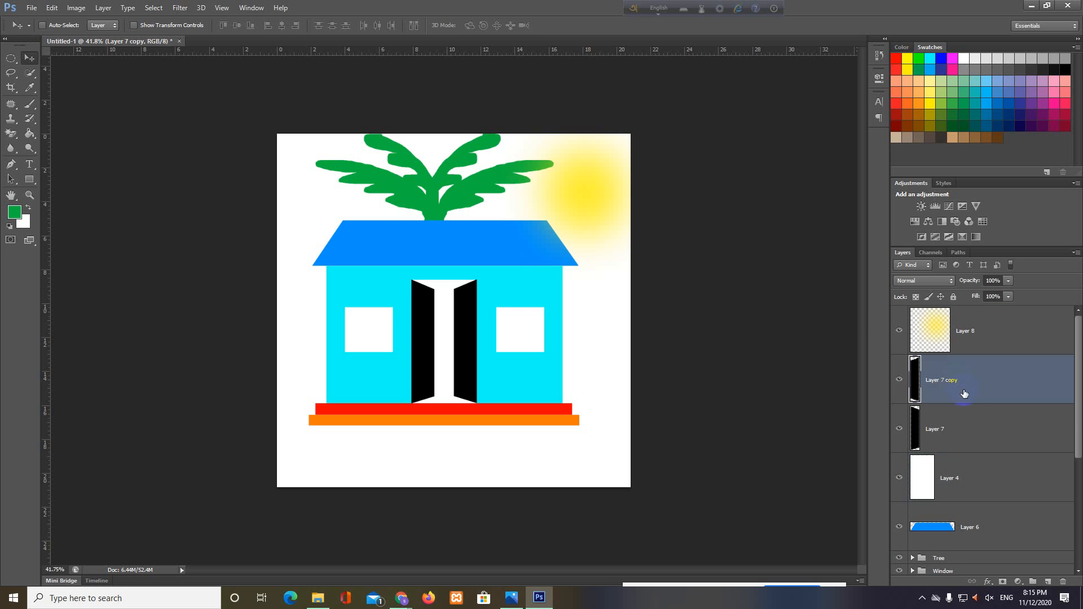
pyautogui.click(978, 435)
pyautogui.click(991, 480)
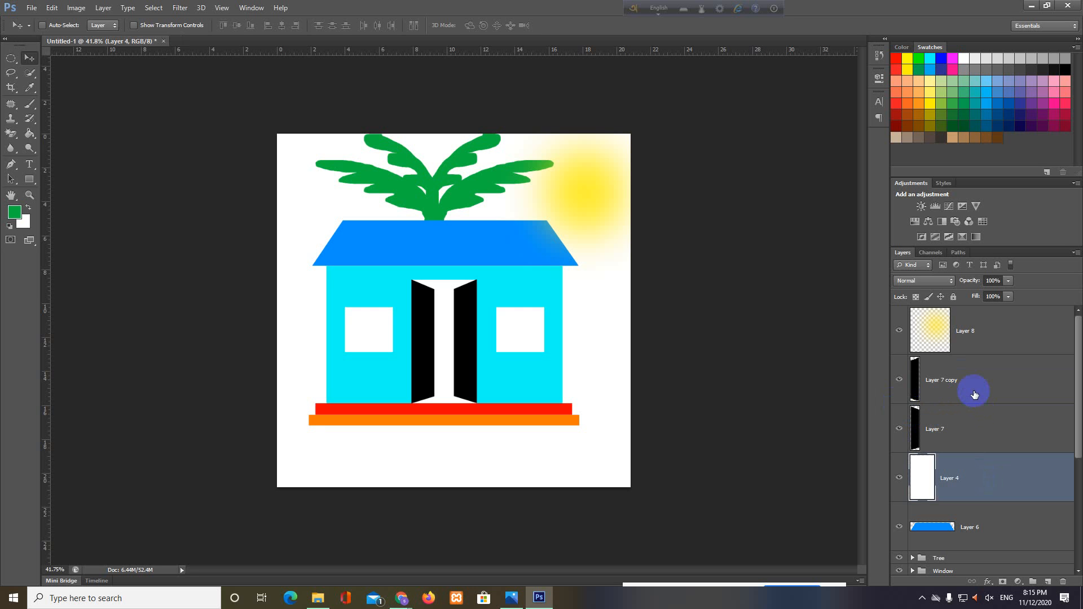
pyautogui.keyDown('ctrl'); pyautogui.click(984, 419); pyautogui.keyUp('ctrl')
pyautogui.keyDown('ctrl'); pyautogui.click(982, 390); pyautogui.keyUp('ctrl')
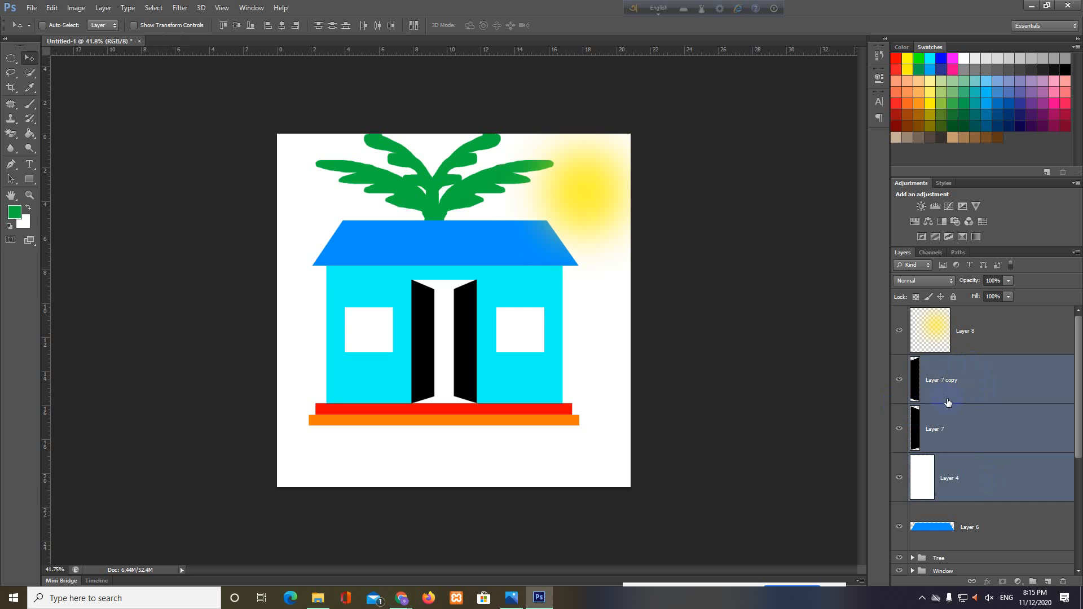
pyautogui.hotkey('ctrl', 'g')
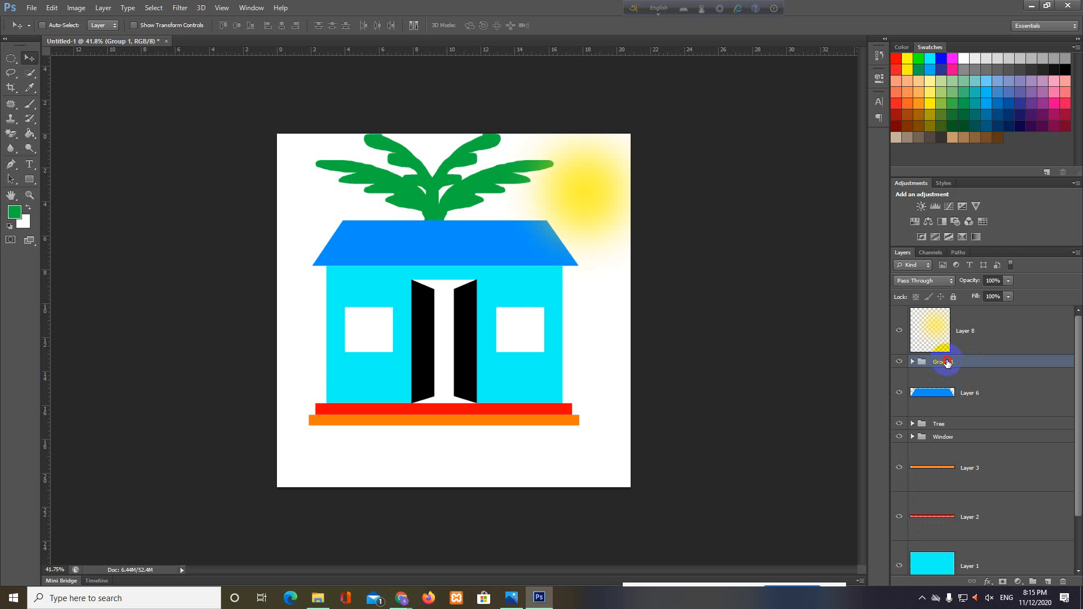
# Rename the new group of door layers to door.
pyautogui.doubleClick(947, 363)
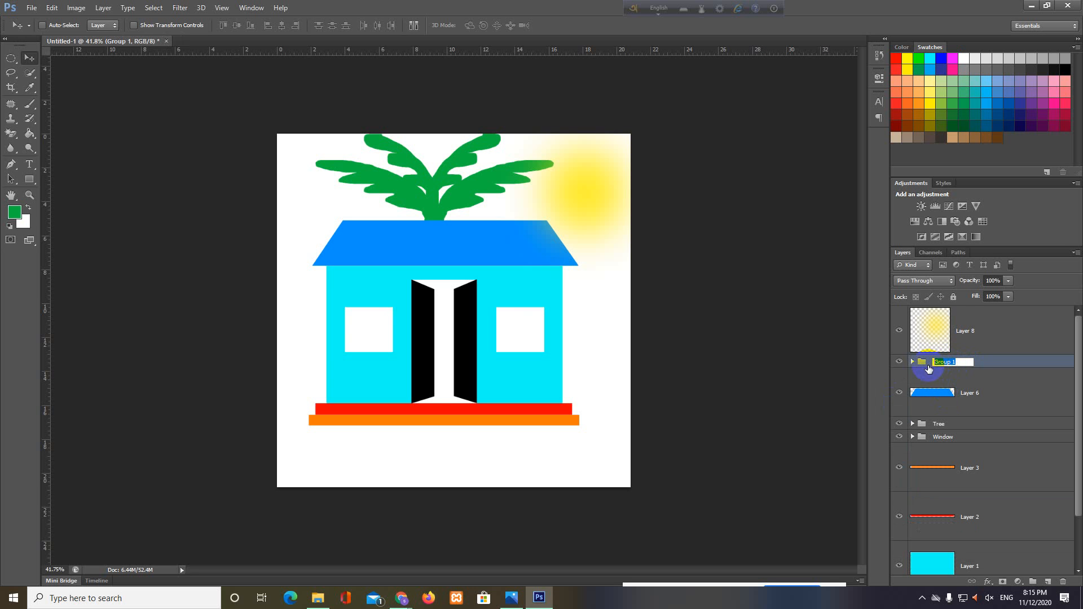
pyautogui.write('c')
pyautogui.write('oor')
pyautogui.press('Return')
pyautogui.scroll(-1, 951, 446)
pyautogui.scroll(1, 953, 494)
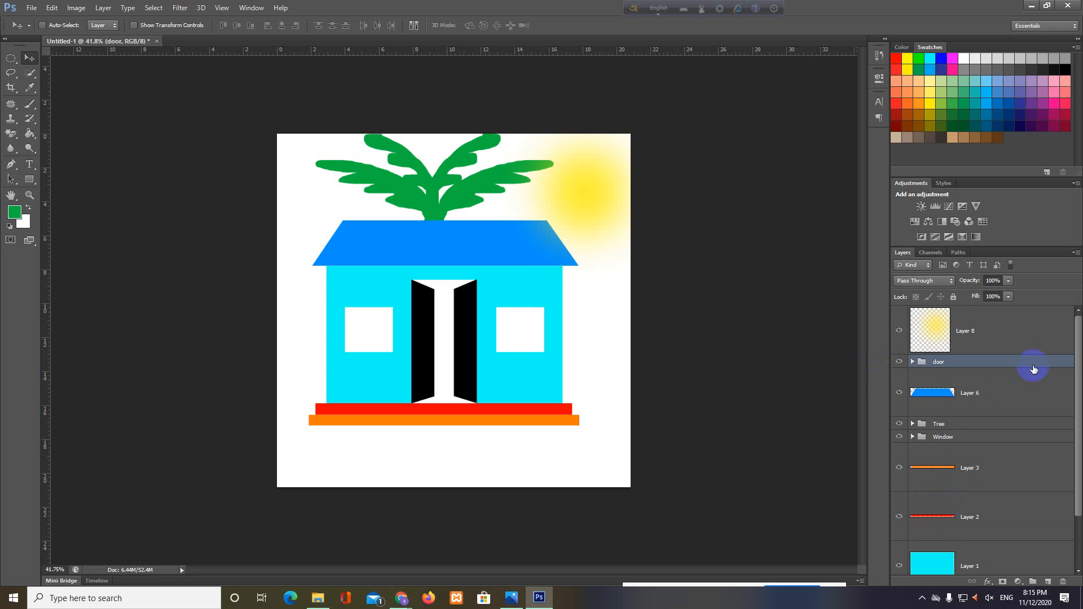
# Rename Layer 8, the yellow glow layer, to sun.
pyautogui.doubleClick(970, 331)
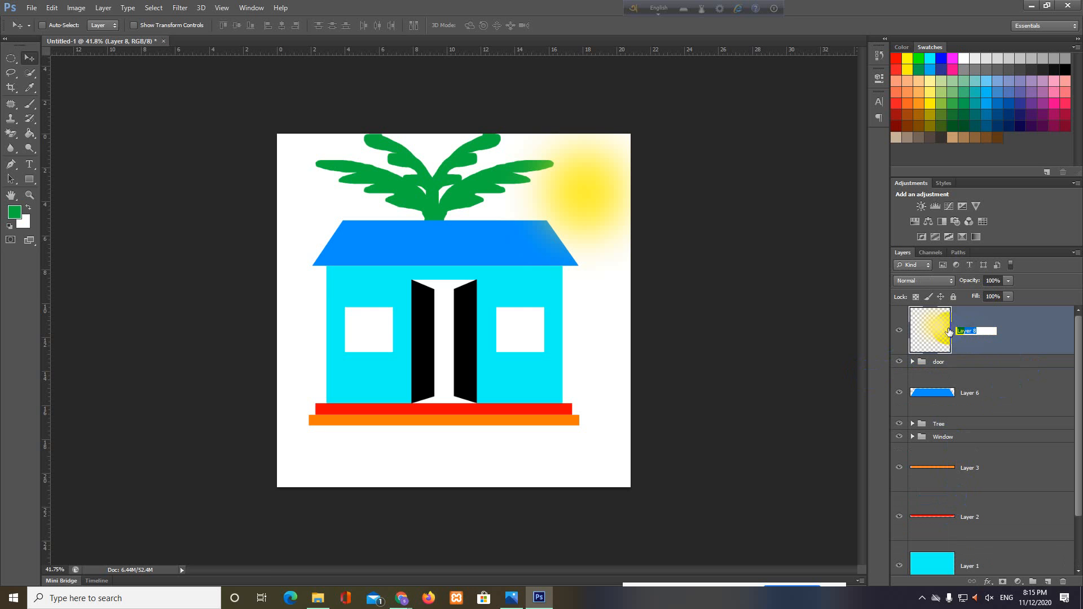
pyautogui.write('sun')
pyautogui.click(853, 338)
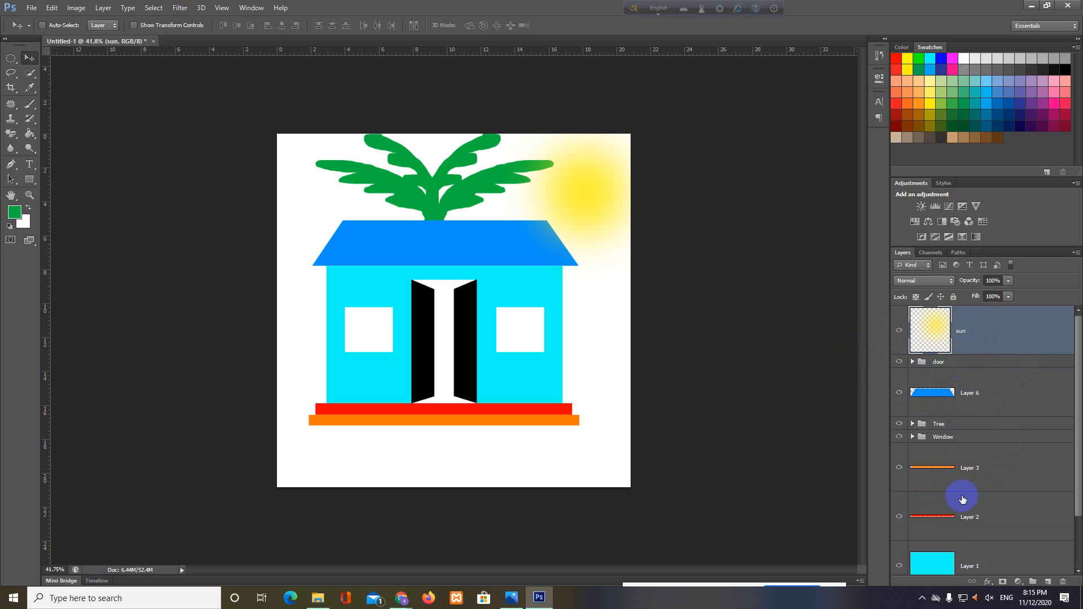
pyautogui.scroll(-3, 963, 500)
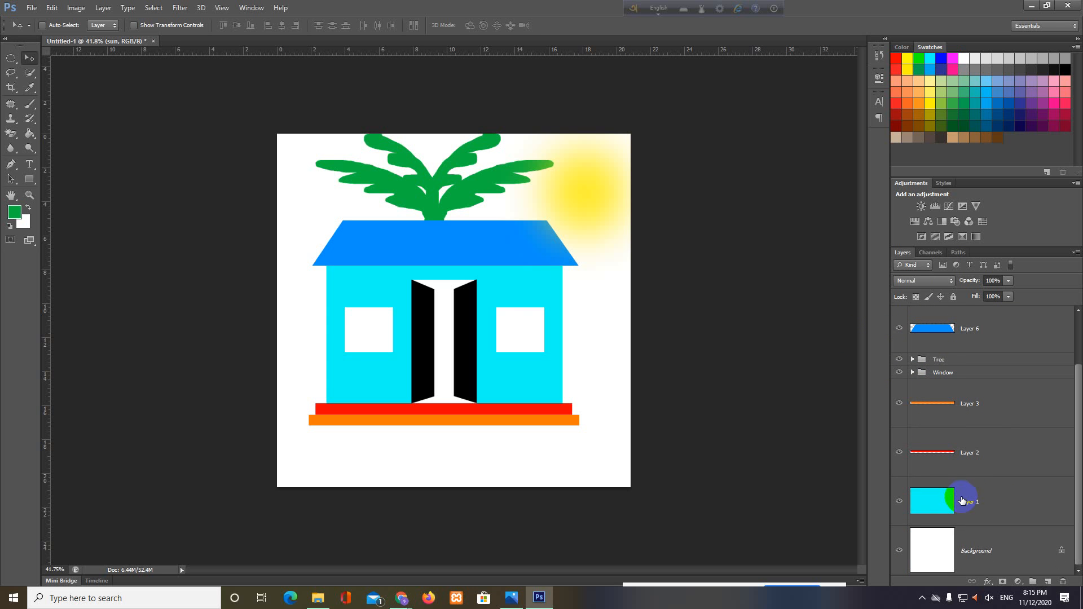
pyautogui.scroll(2, 961, 500)
pyautogui.scroll(-2, 973, 496)
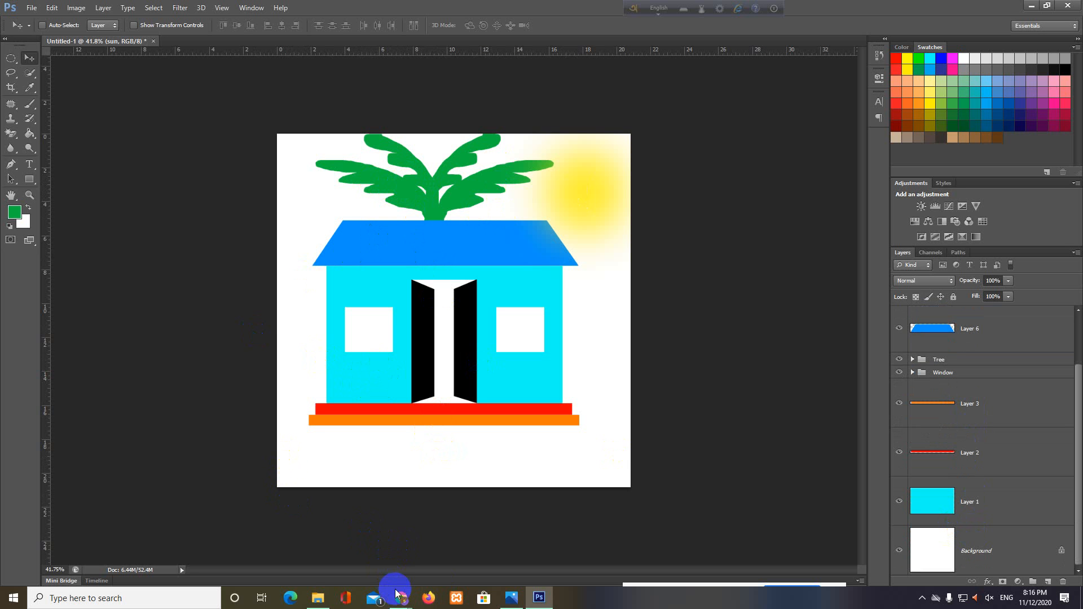
# Switch to File Explorer, view the first picture in the Day 3 folder at full size, and return to Photoshop.
pyautogui.click(307, 602)
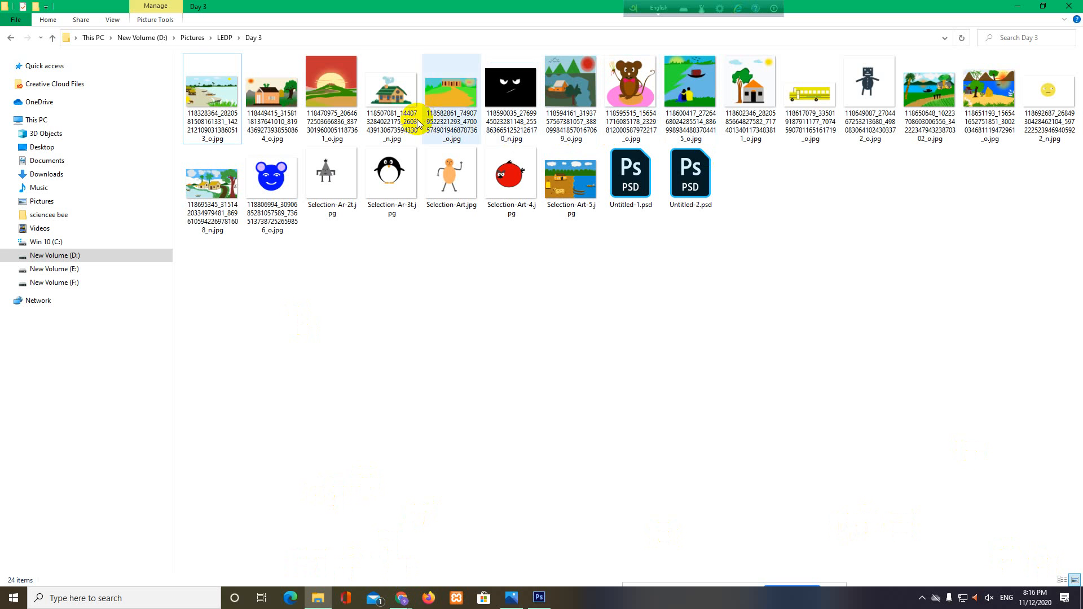
pyautogui.click(213, 88)
pyautogui.doubleClick(213, 88)
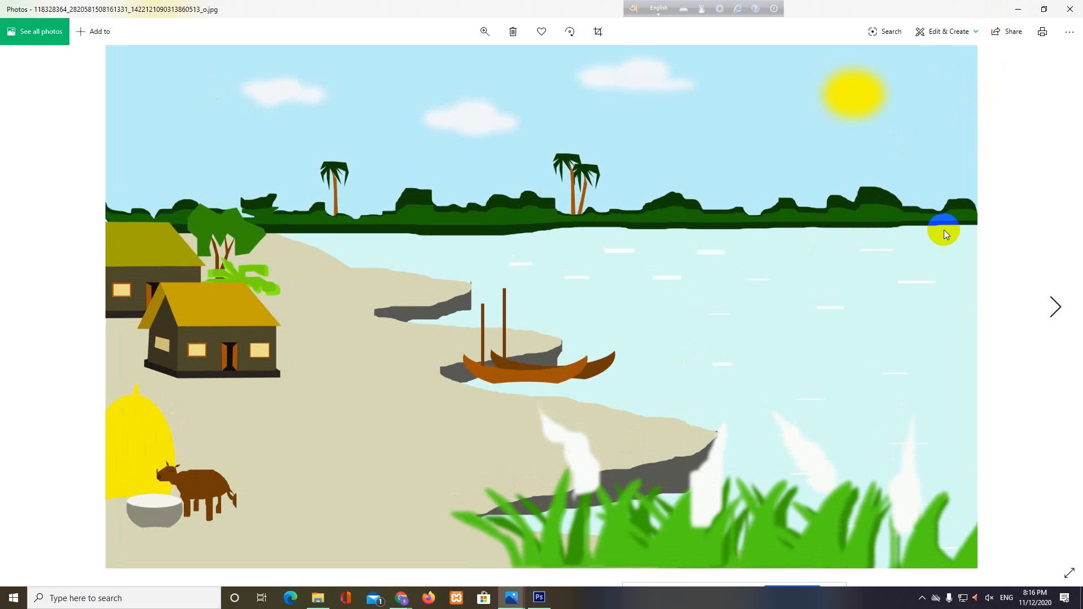
pyautogui.click(1018, 9)
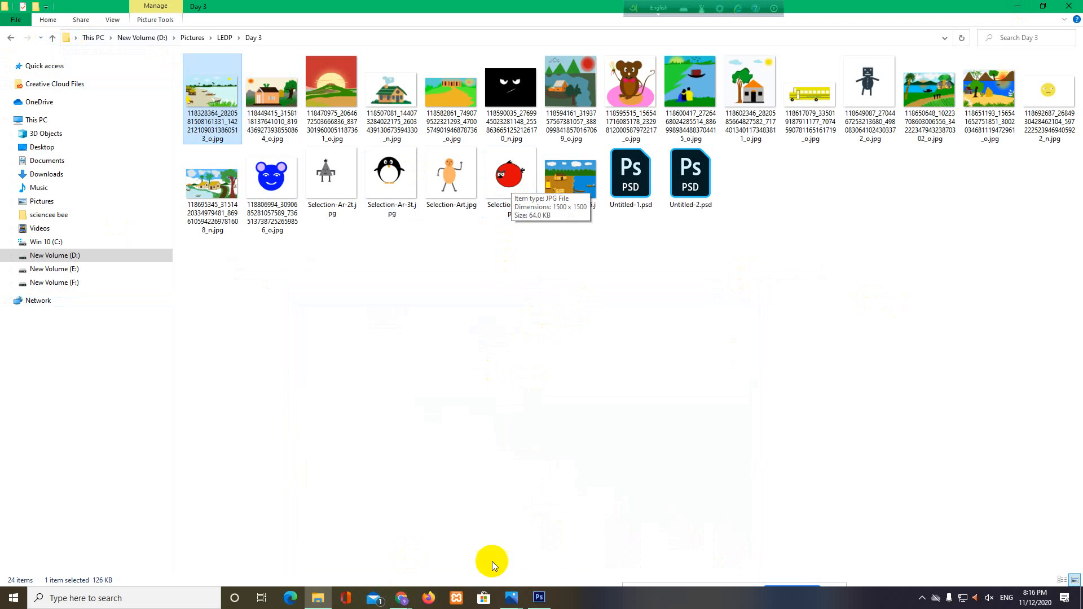
pyautogui.click(540, 597)
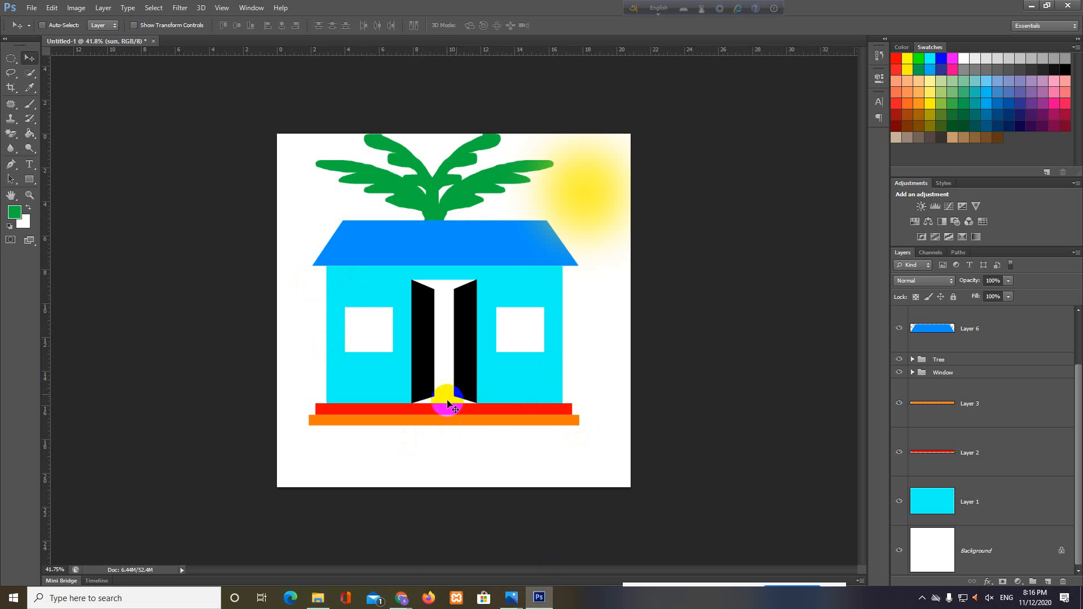
# View Selection-Art.jpg from the Day 3 folder in File Explorer, minimise it and return to Photoshop.
pyautogui.click(331, 598)
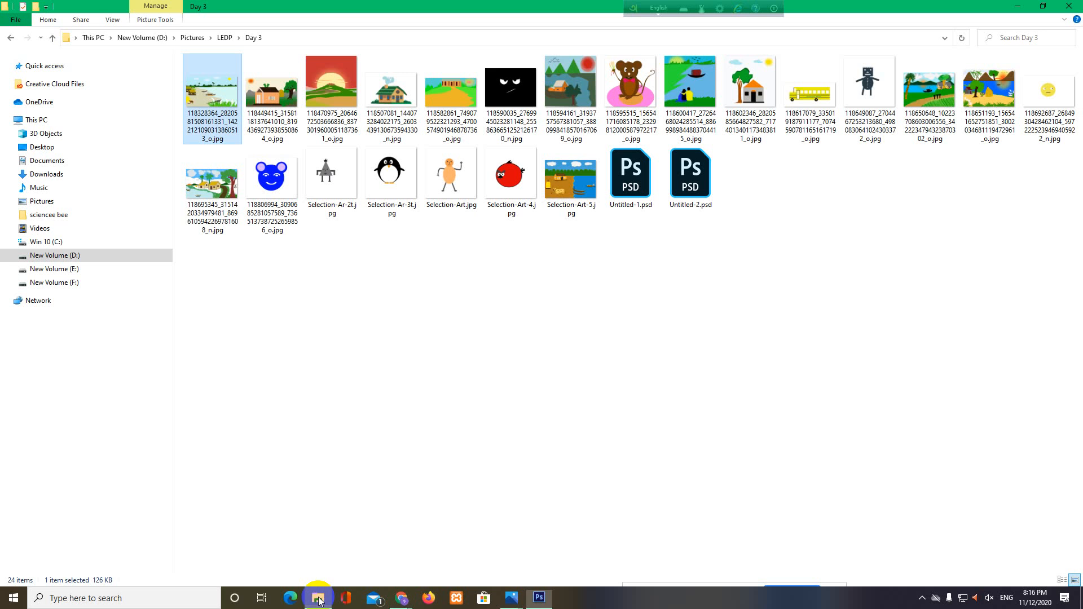
pyautogui.doubleClick(467, 189)
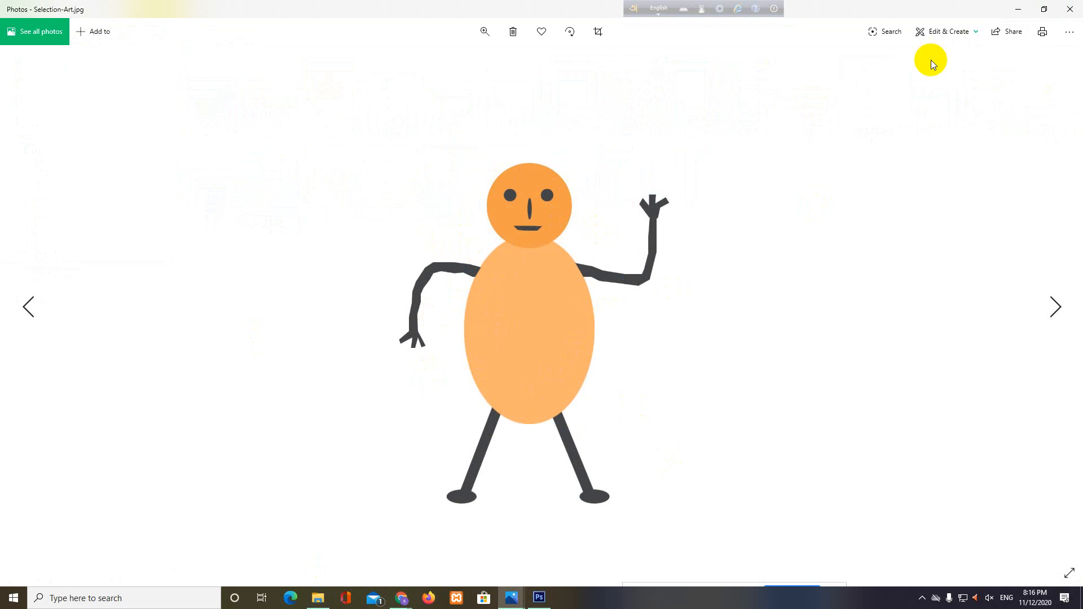
pyautogui.click(1017, 9)
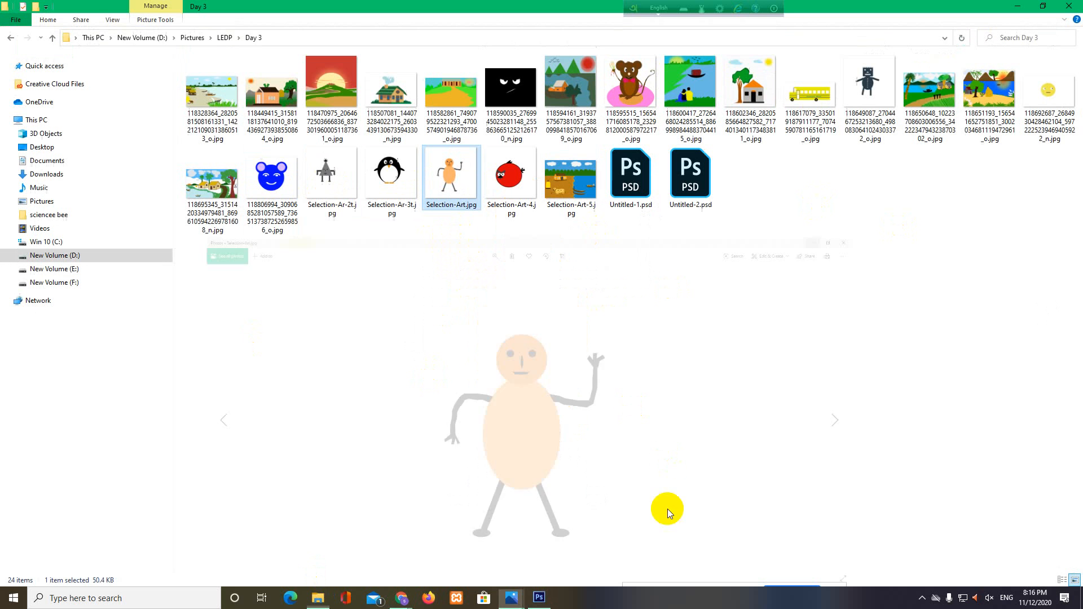
pyautogui.click(540, 597)
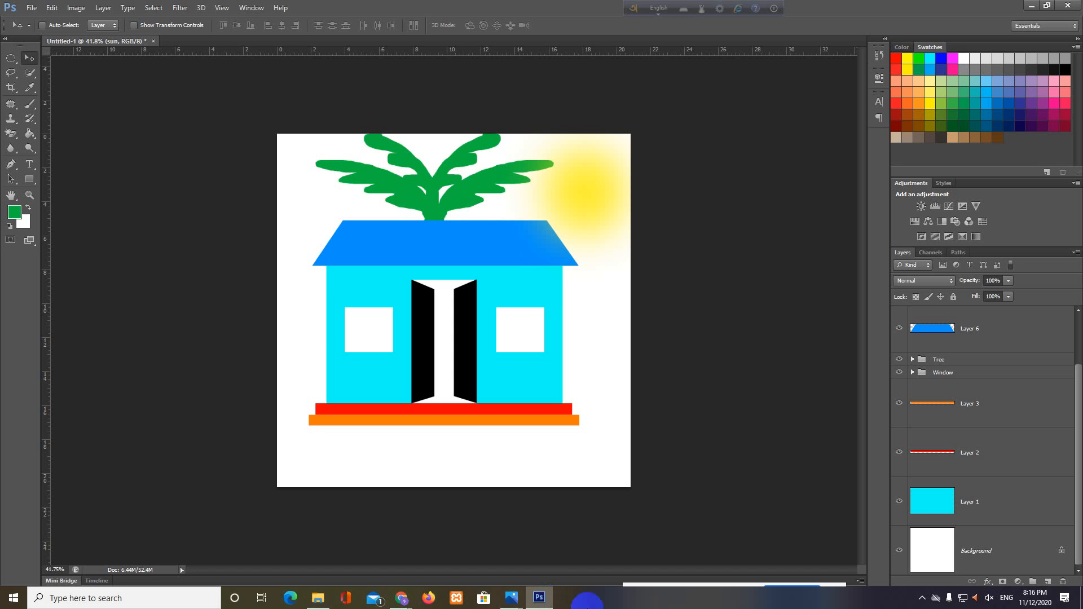
pyautogui.click(31, 9)
pyautogui.click(31, 10)
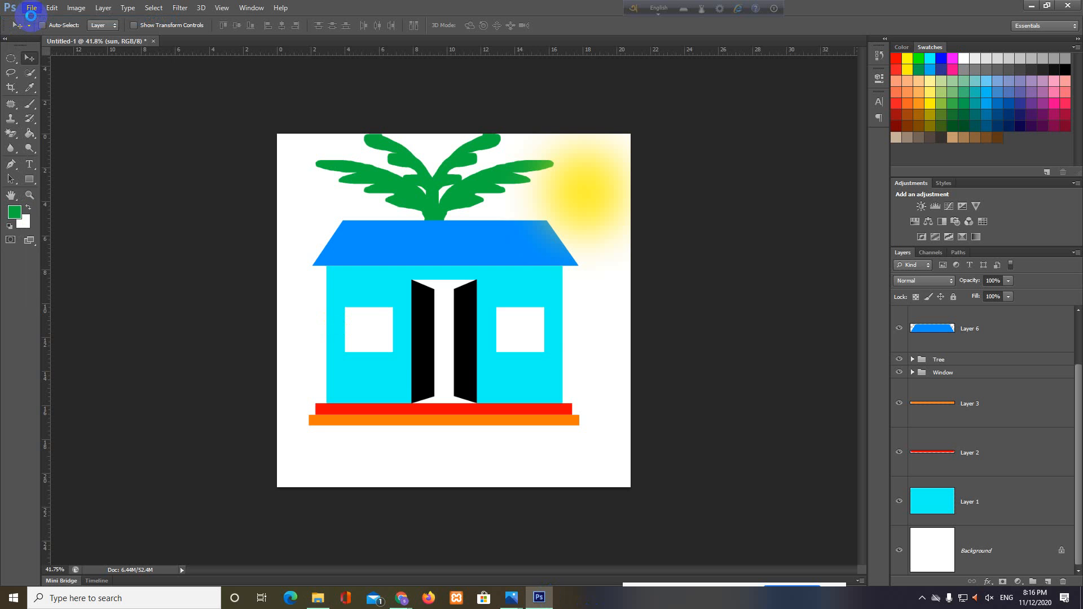
pyautogui.hotkey('ctrl', 'n')
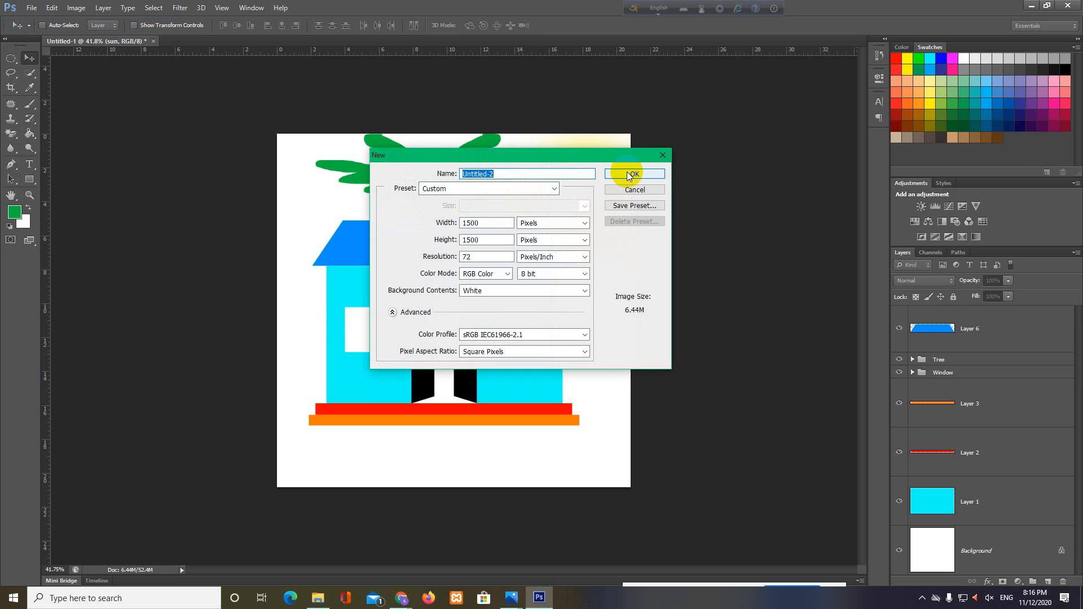
pyautogui.click(662, 154)
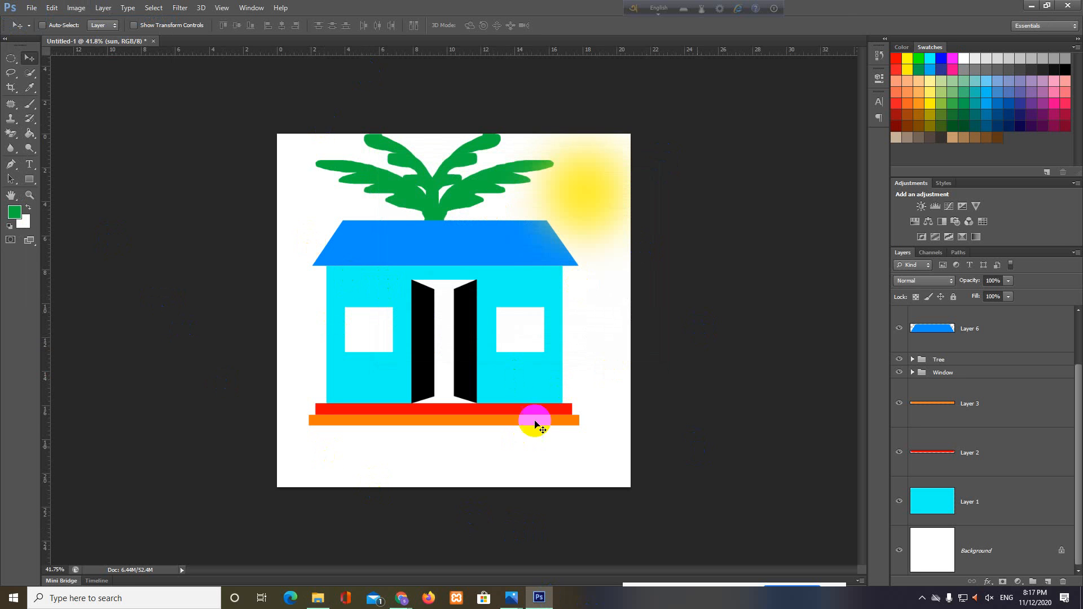
# Start saving the house drawing under a new name and browse to New folder (7) on New Volume (D:).
pyautogui.click(30, 8)
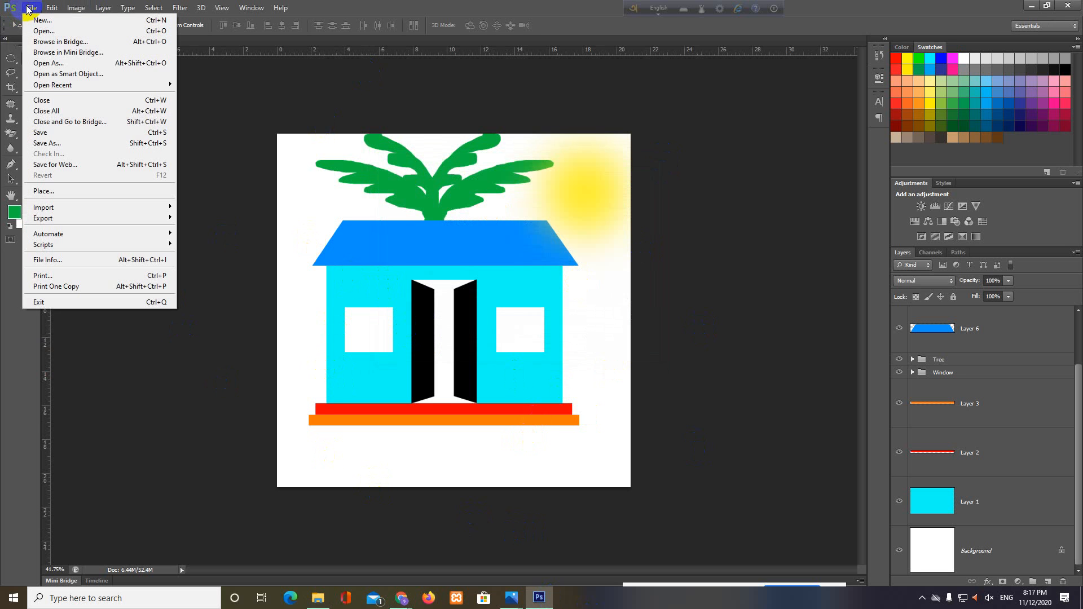
pyautogui.click(60, 143)
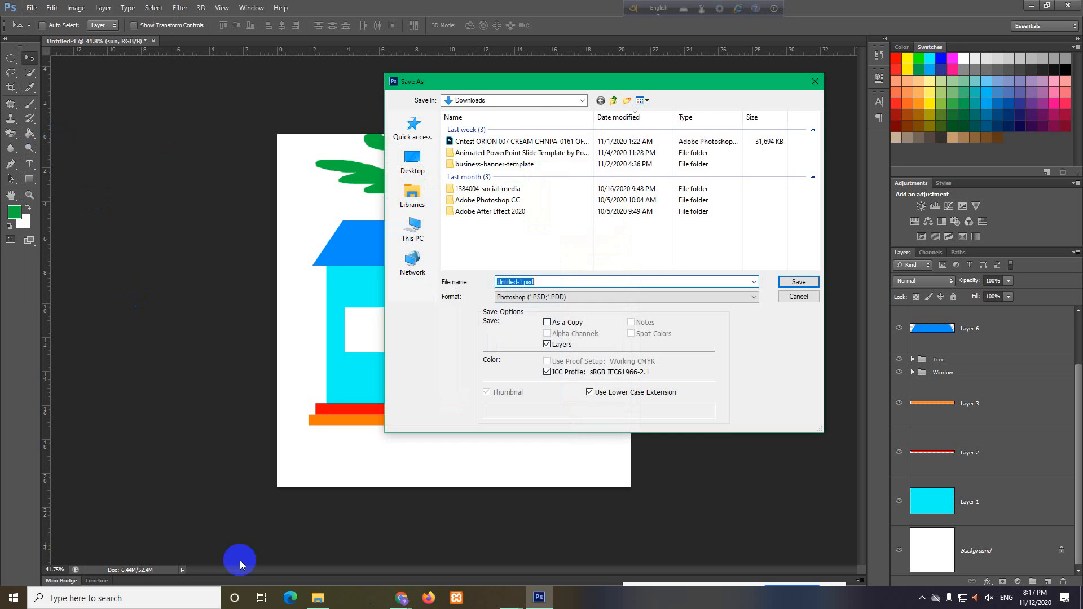
pyautogui.click(412, 228)
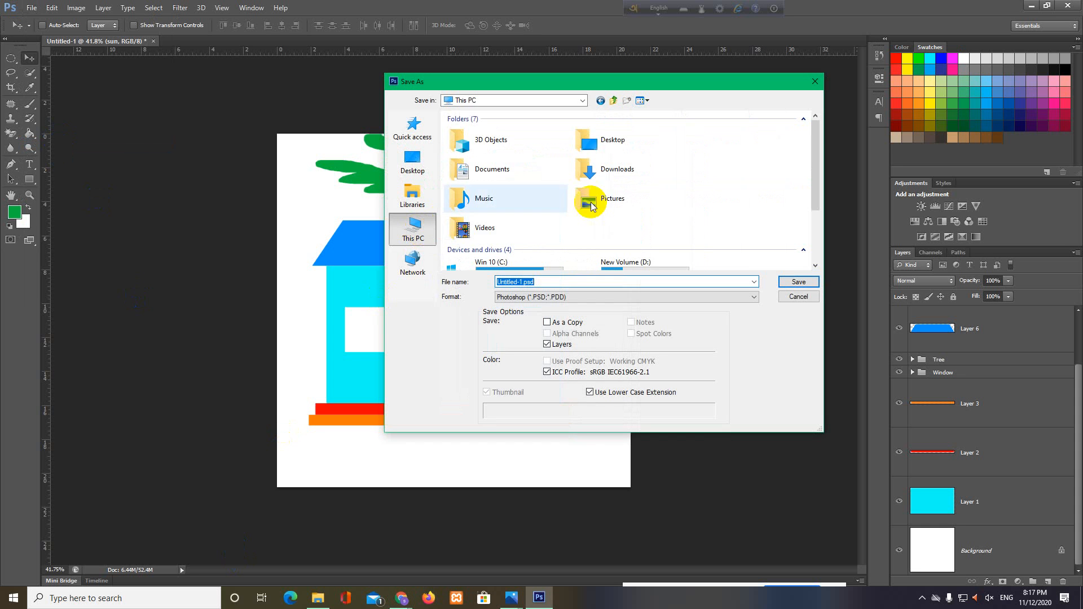
pyautogui.scroll(-2, 593, 205)
pyautogui.doubleClick(646, 207)
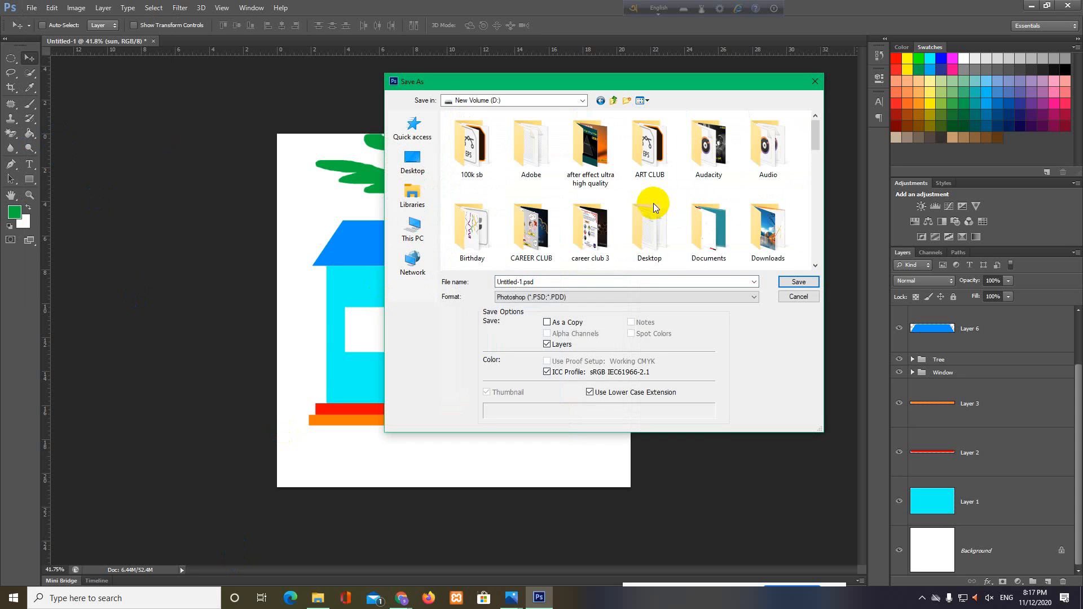
pyautogui.scroll(-5, 711, 228)
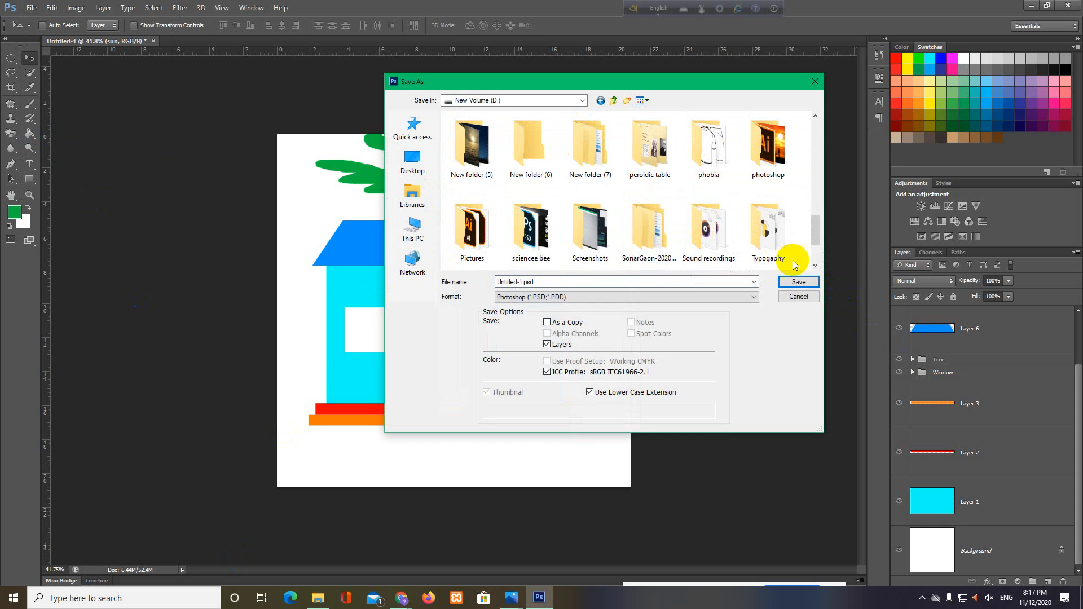
pyautogui.scroll(3, 667, 190)
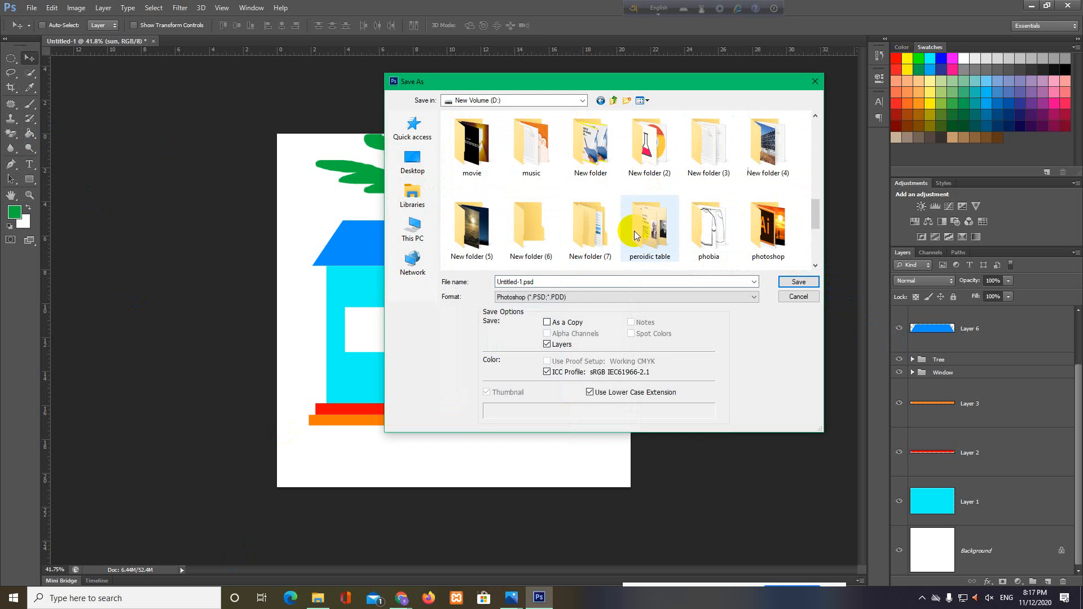
pyautogui.doubleClick(595, 232)
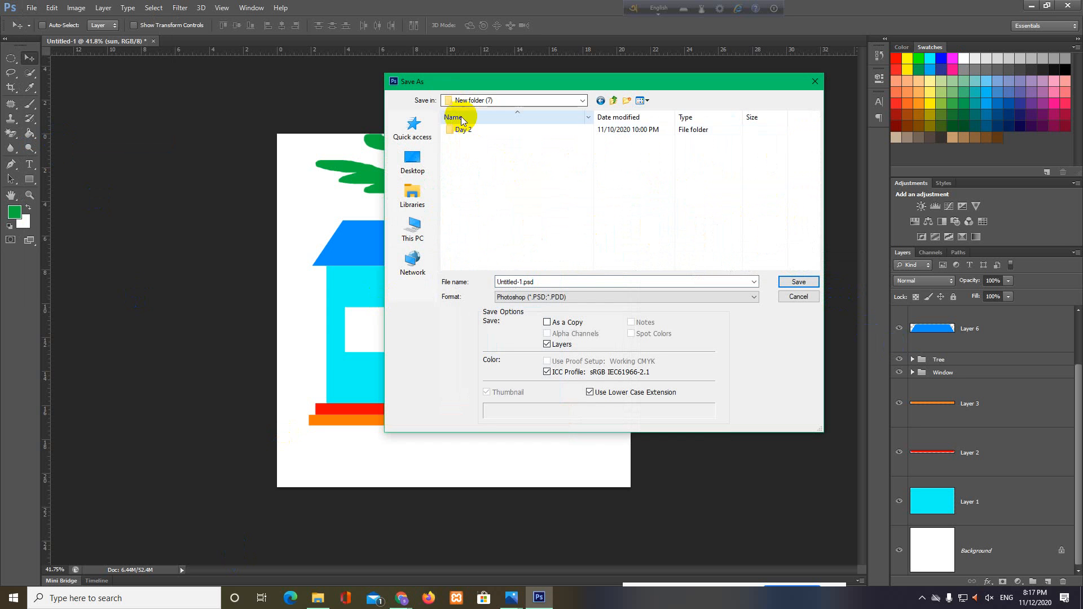
# Create a folder named Day 3 inside New folder (7).
pyautogui.click(624, 103)
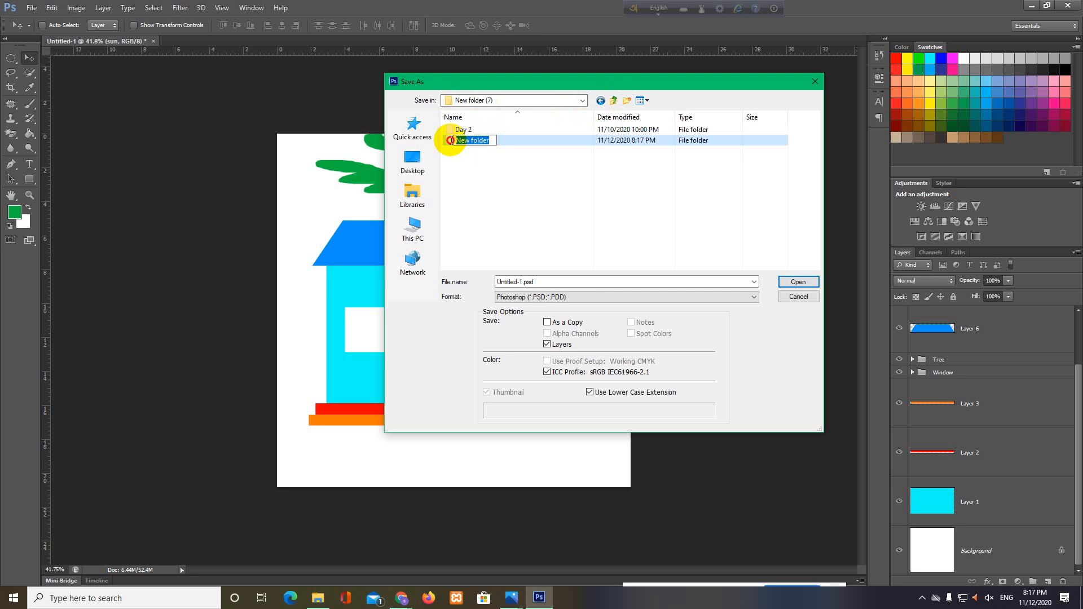
pyautogui.write('Day b3')
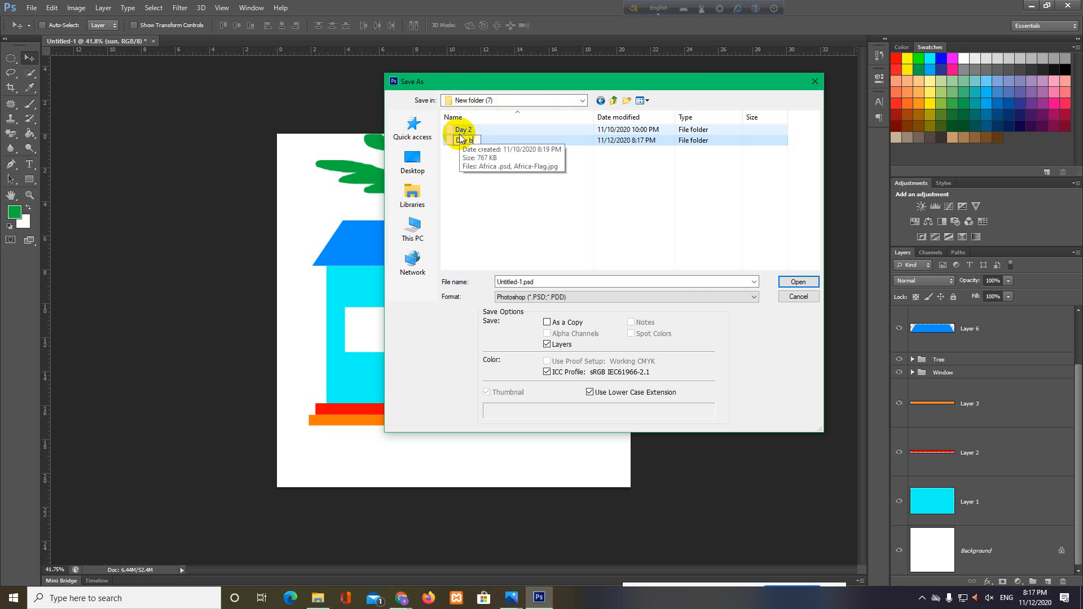
pyautogui.press('BackSpace')
pyautogui.press('BackSpace')
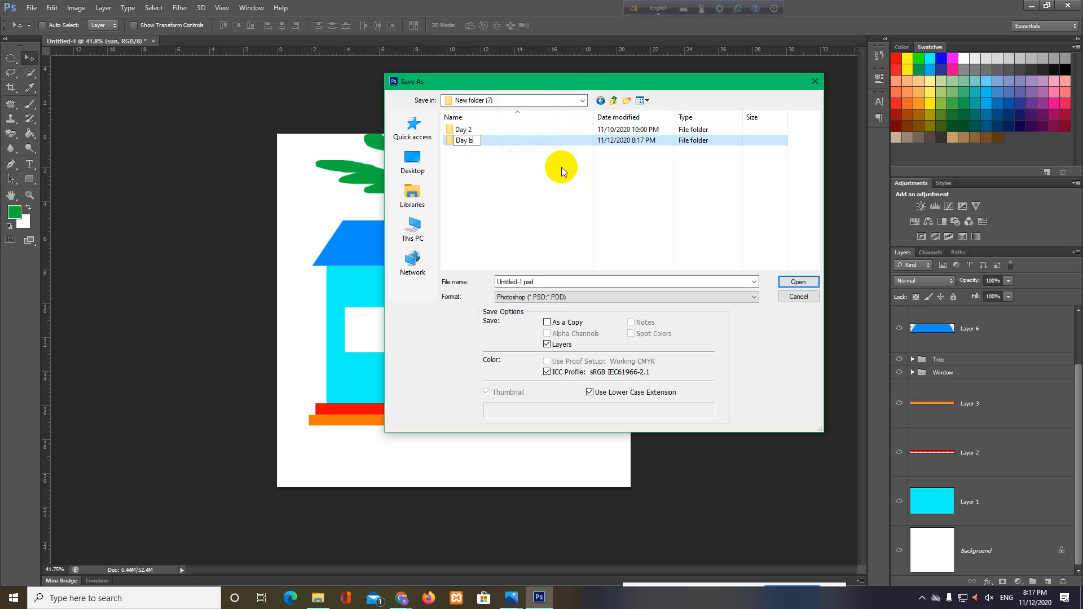
pyautogui.write('3')
pyautogui.click(557, 178)
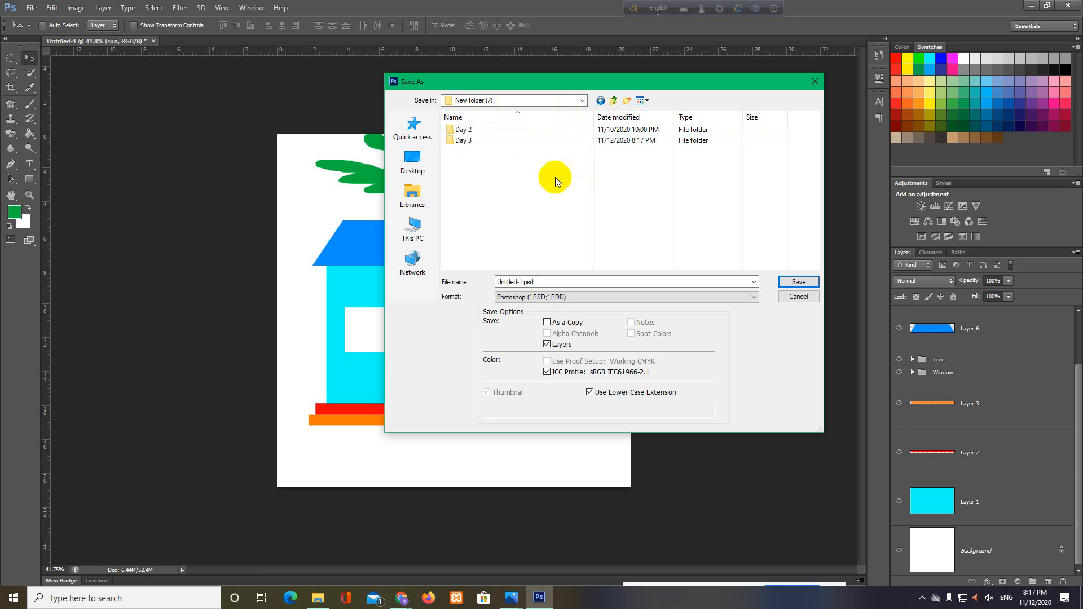
# Save the house drawing as Bari .psd in the Day 3 folder, keeping Maximize Compatibility enabled.
pyautogui.doubleClick(514, 141)
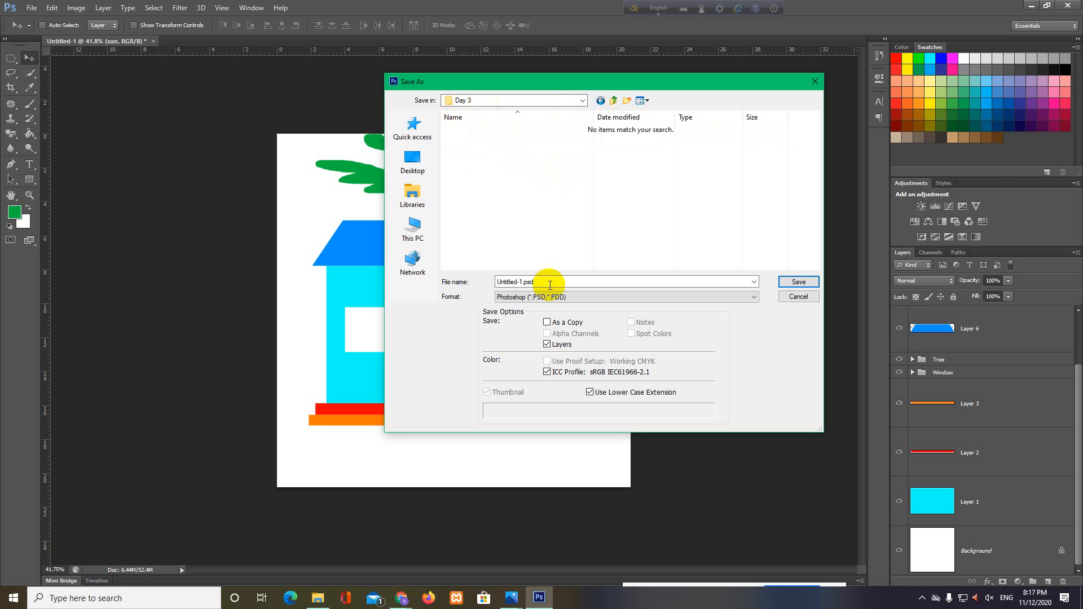
pyautogui.doubleClick(520, 281)
pyautogui.press('BackSpace')
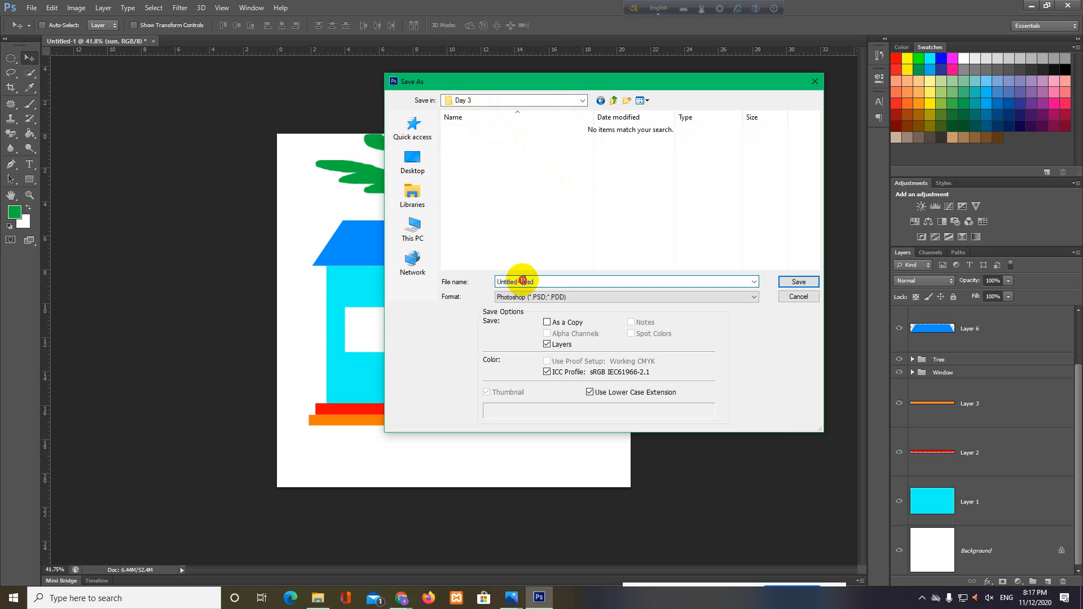
pyautogui.hotkey('ctrl', 'z')
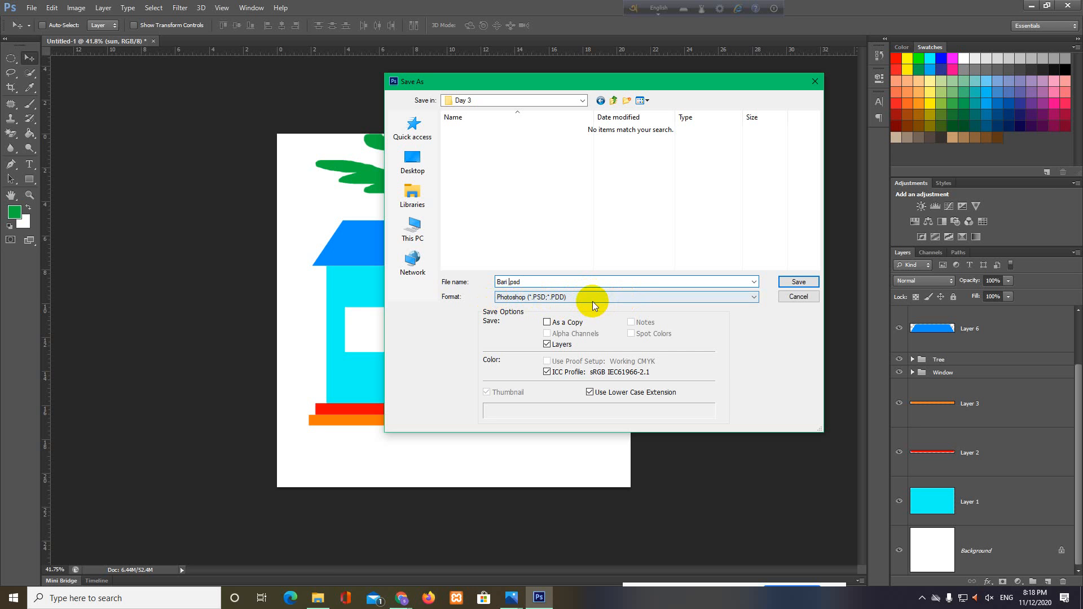
pyautogui.click(797, 283)
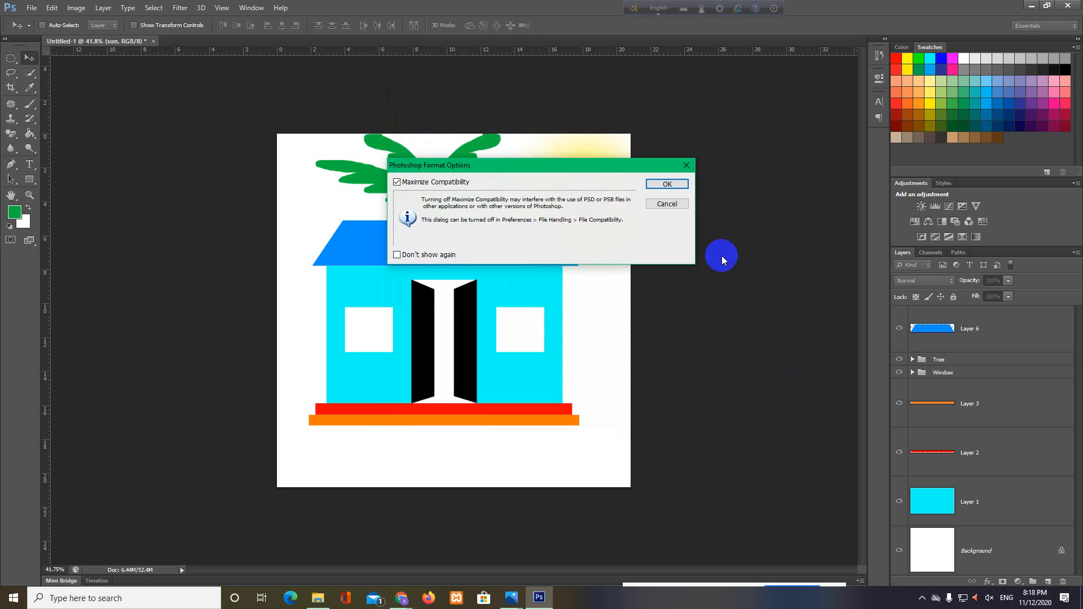
pyautogui.click(654, 186)
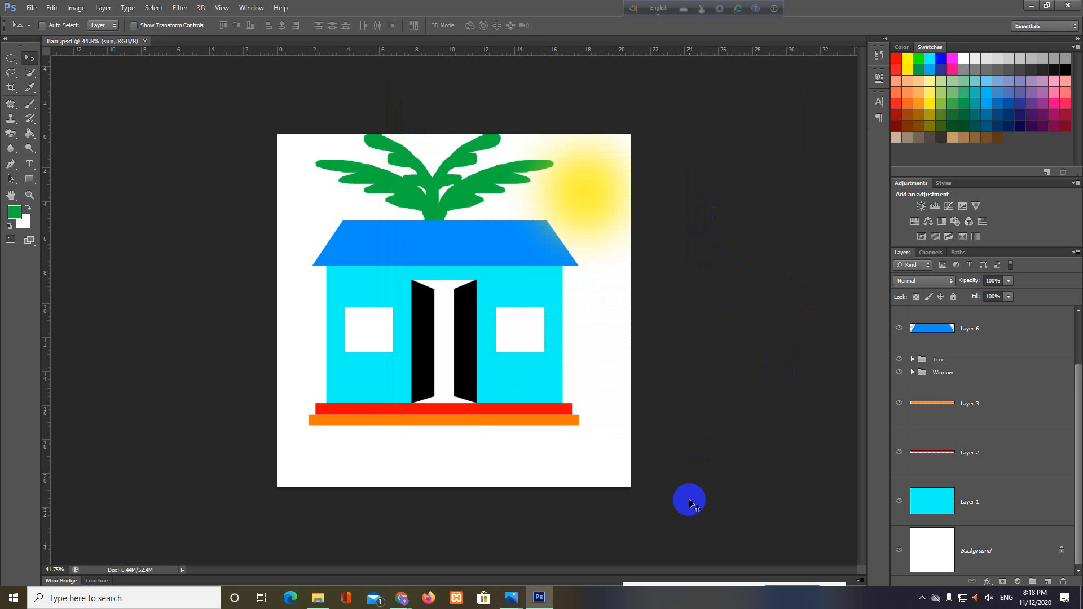
# Close the drawing, browse in File Explorer to Day 3 inside New folder (7) on New Volume (D:), and reopen Bari .psd in Photoshop.
pyautogui.click(145, 41)
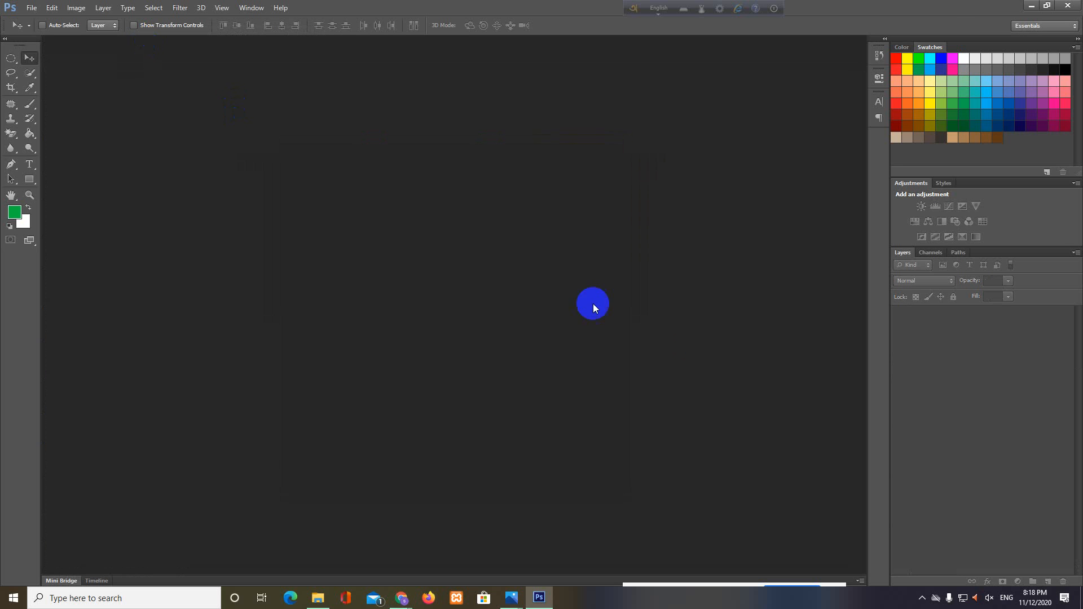
pyautogui.click(318, 599)
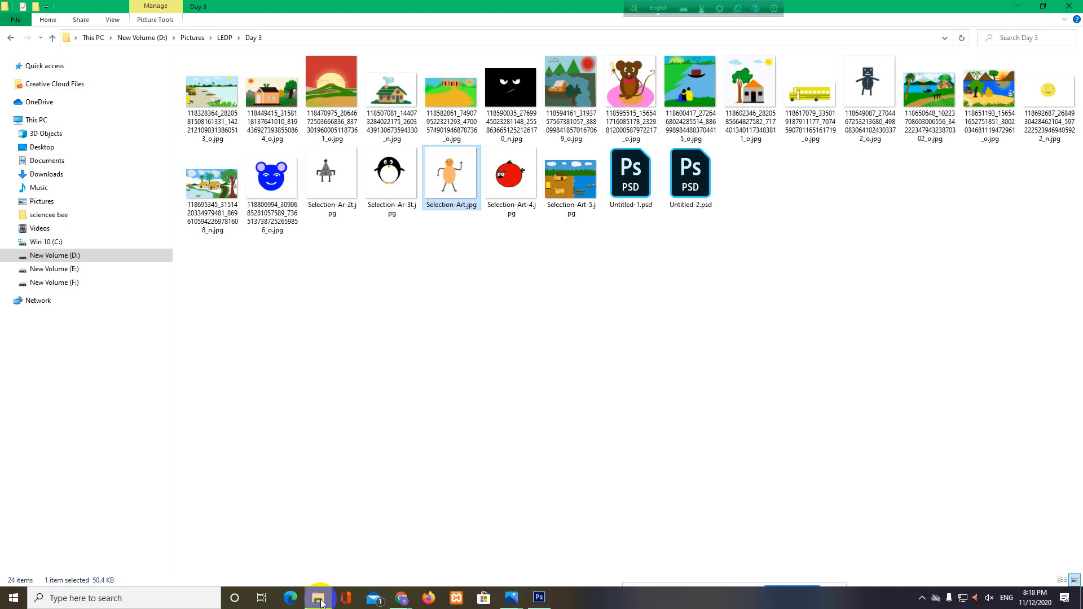
pyautogui.click(93, 255)
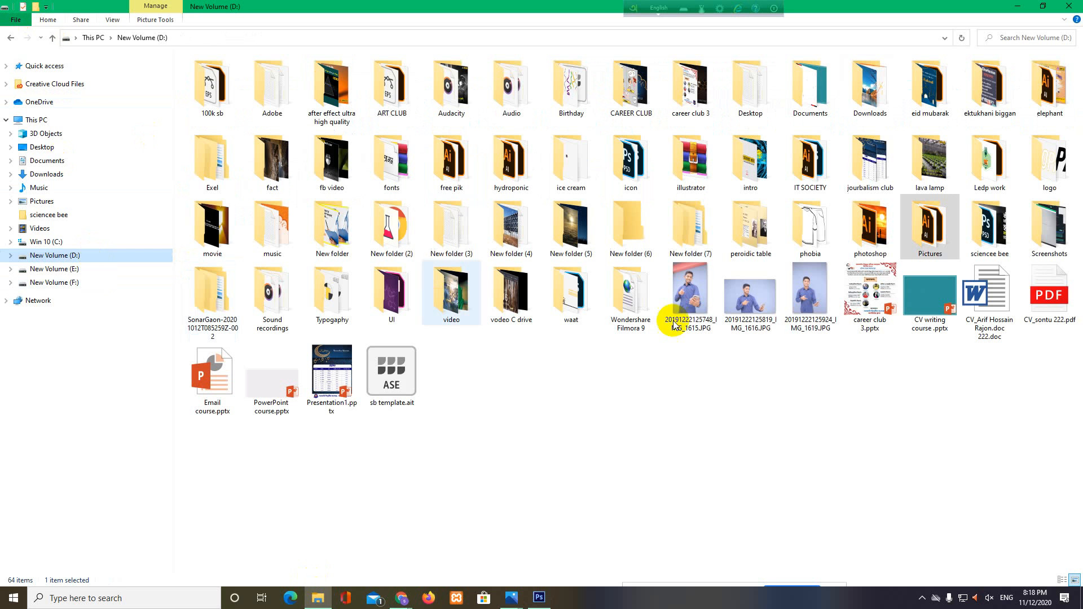
pyautogui.doubleClick(690, 228)
pyautogui.doubleClick(232, 86)
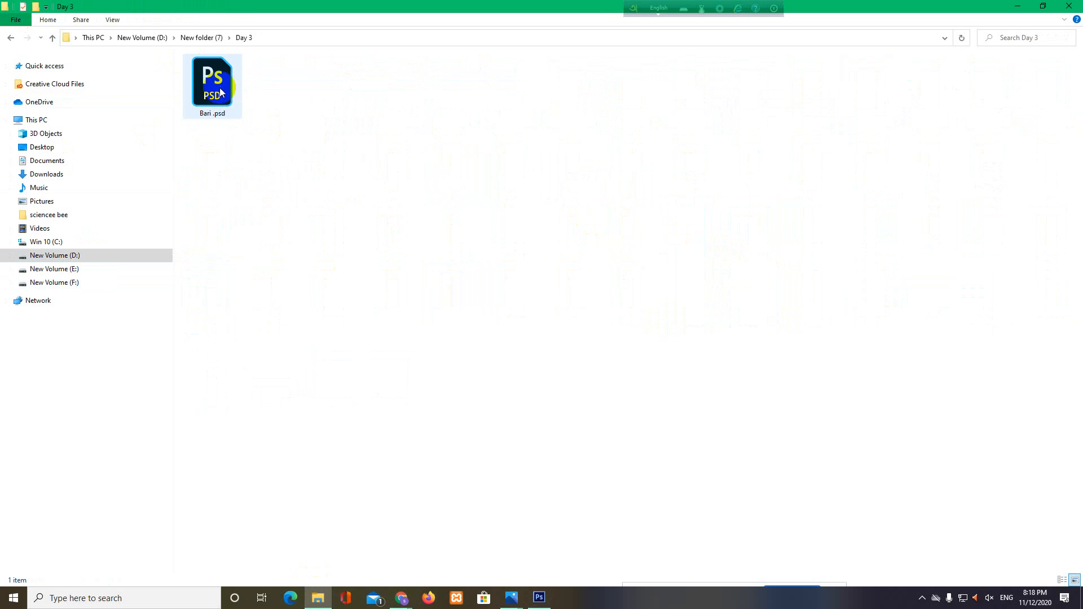
pyautogui.moveTo(213, 86); pyautogui.dragTo(300, 122)
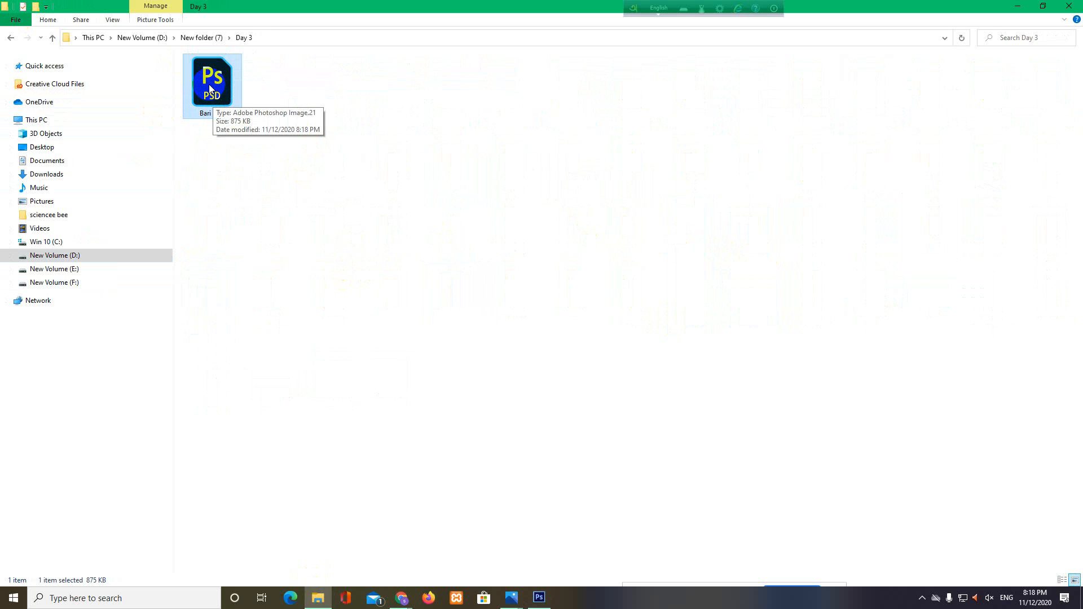
pyautogui.moveTo(209, 83); pyautogui.dragTo(242, 173)
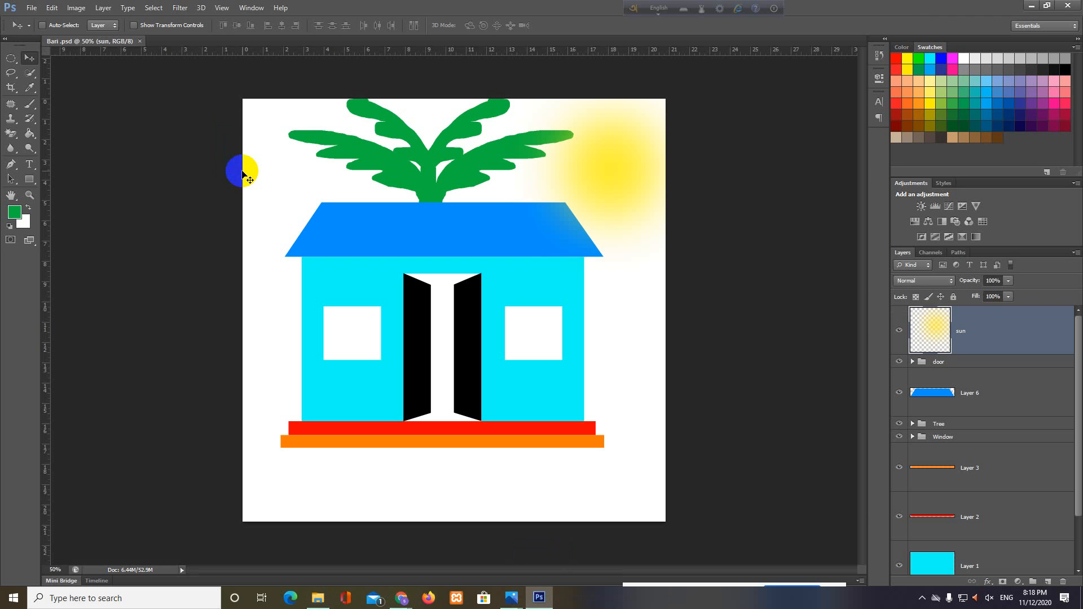
# Look through the layers of the reopened drawing, view its file in File Explorer, and return to Photoshop.
pyautogui.scroll(-3, 1016, 418)
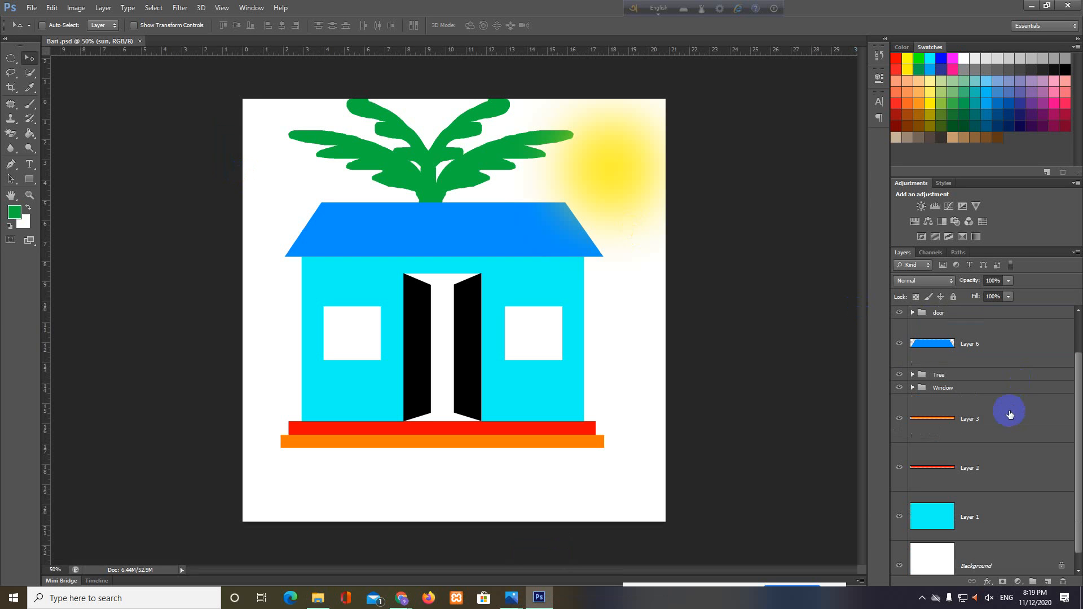
pyautogui.scroll(3, 1008, 422)
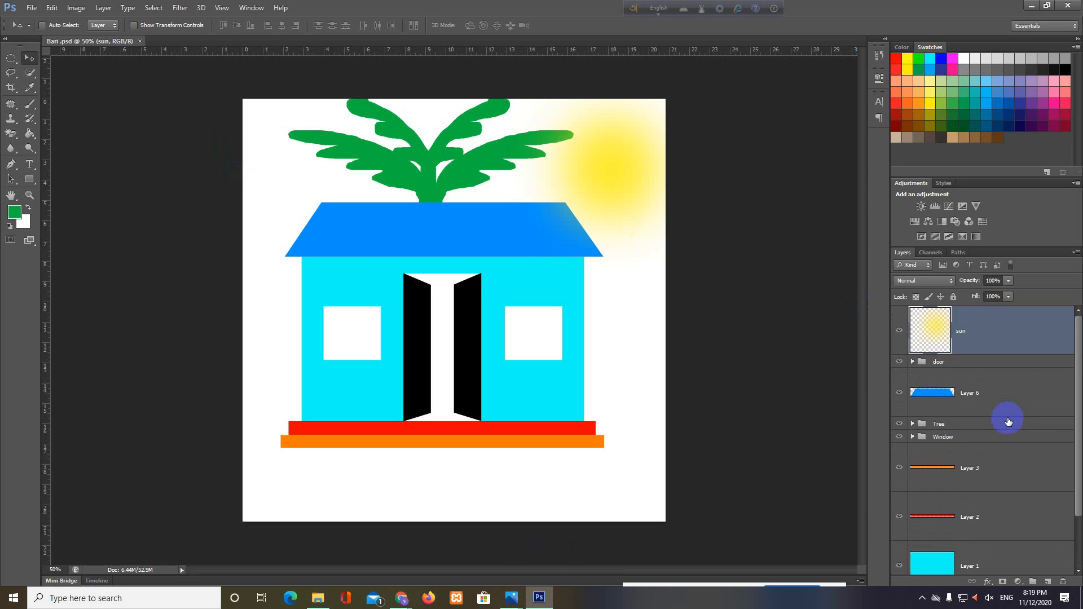
pyautogui.click(1031, 6)
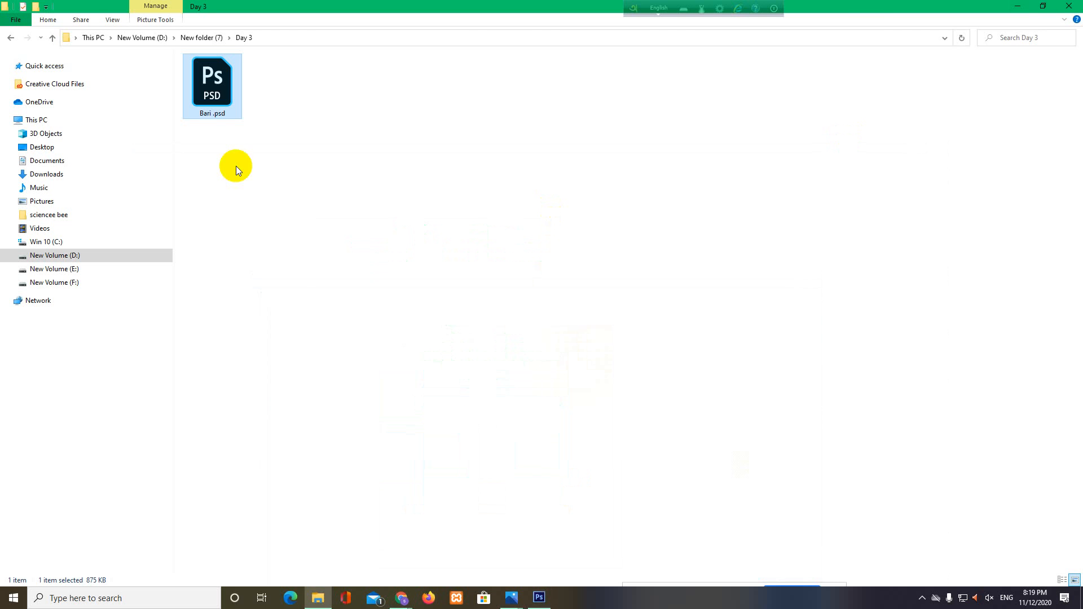
pyautogui.click(298, 141)
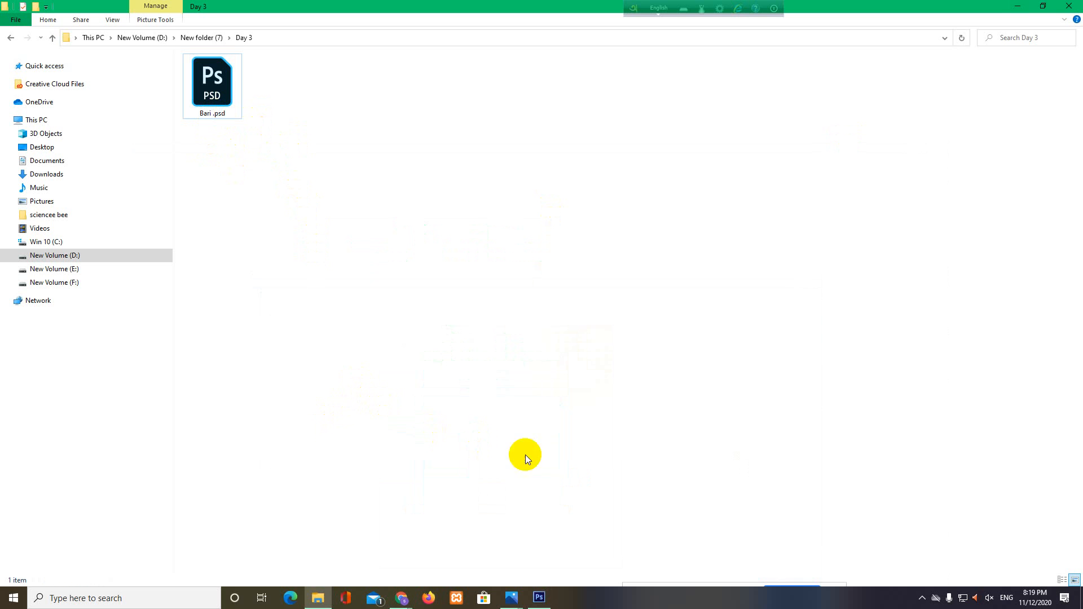
pyautogui.click(538, 597)
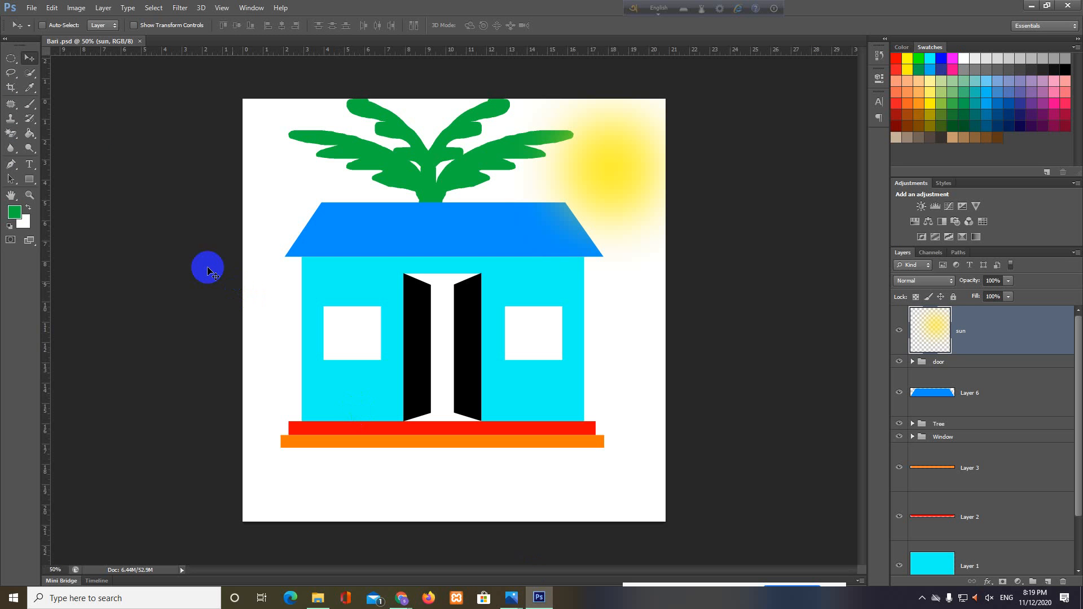
# Save a copy of the house drawing in JPEG format as Bari .jpg in the Day 3 folder.
pyautogui.click(31, 9)
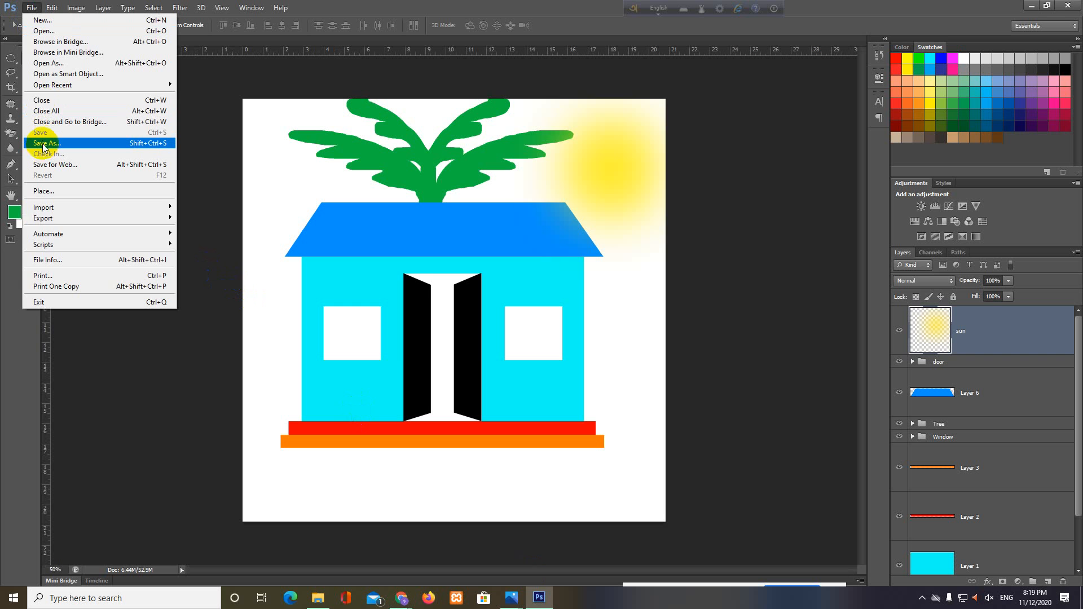
pyautogui.click(44, 144)
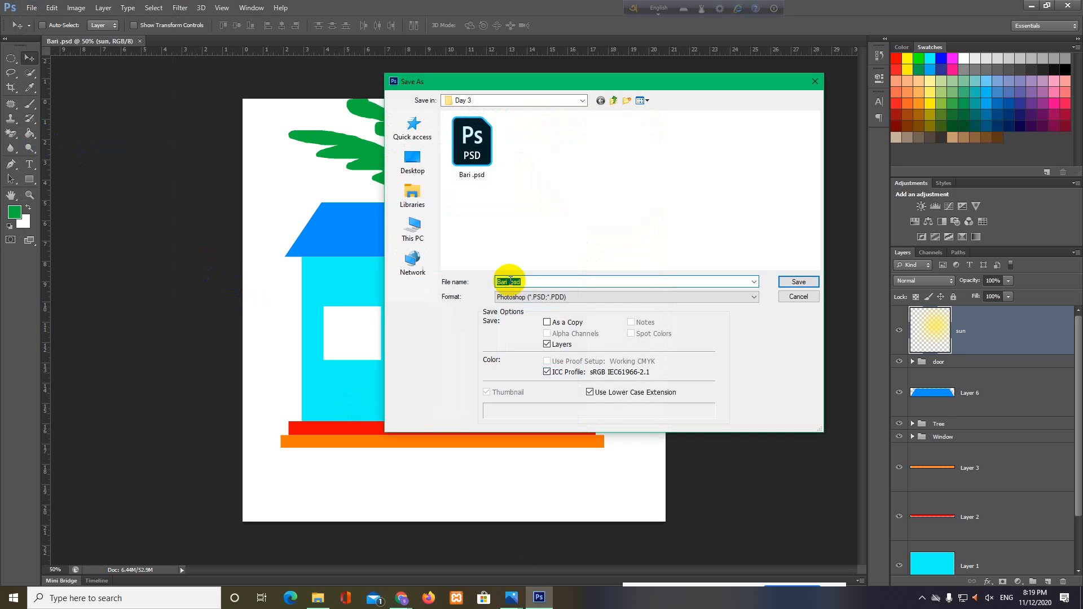
pyautogui.click(539, 281)
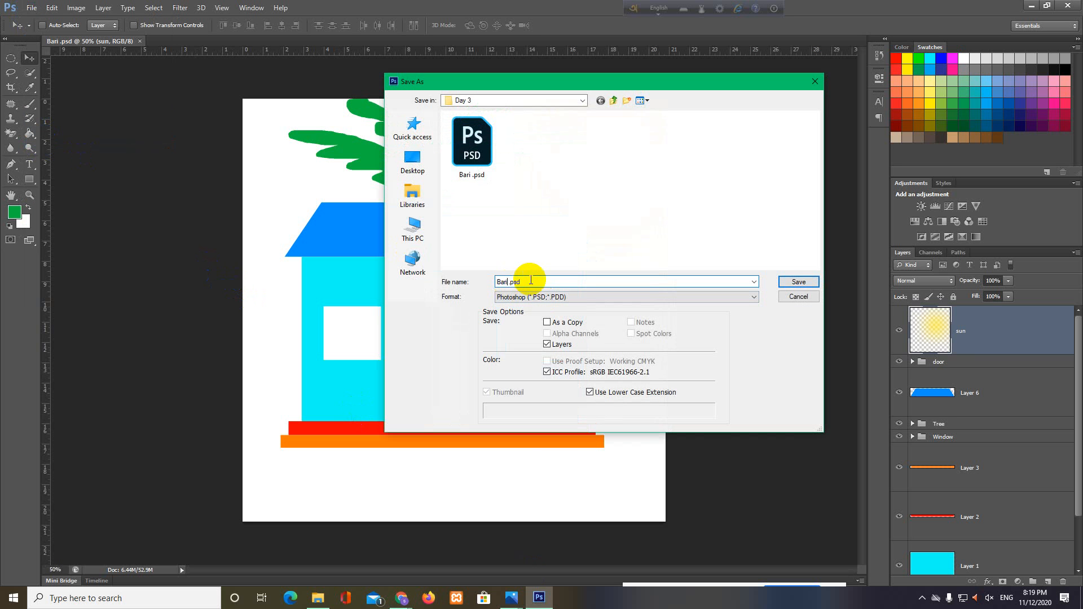
pyautogui.click(519, 299)
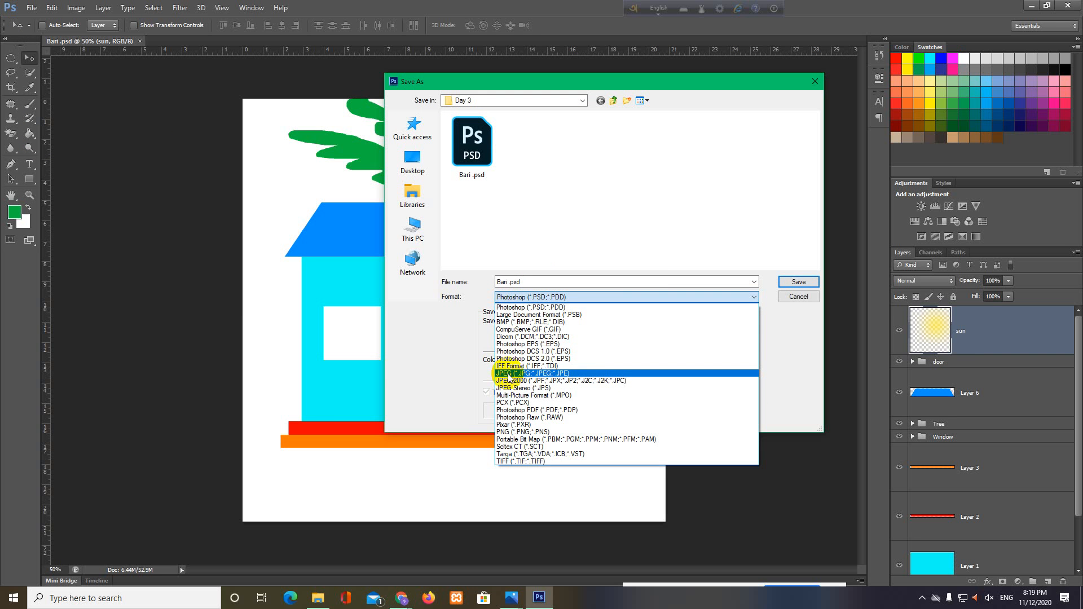
pyautogui.click(573, 378)
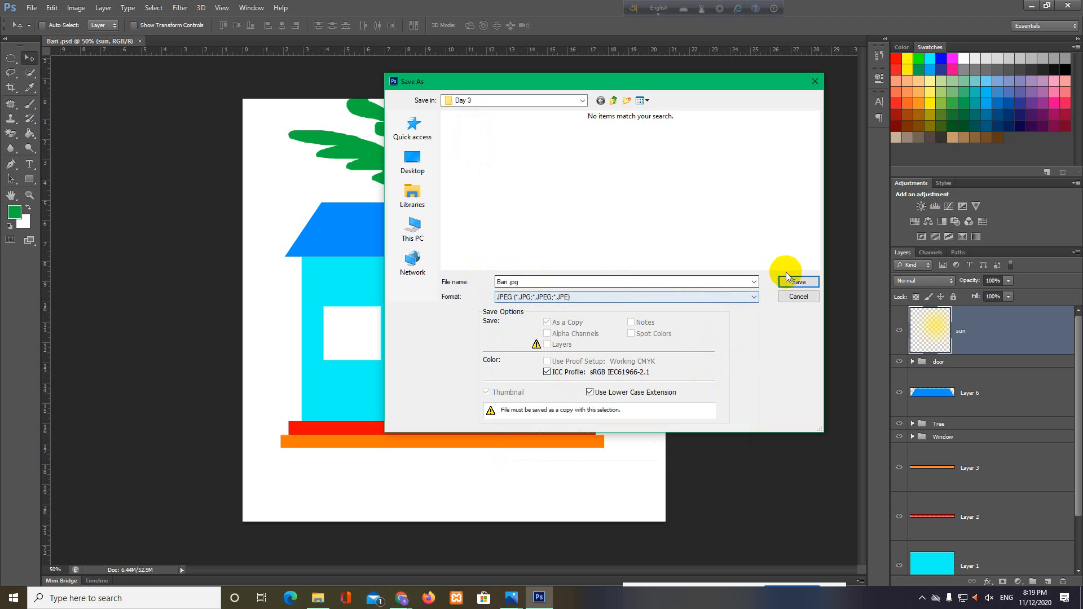
pyautogui.click(799, 284)
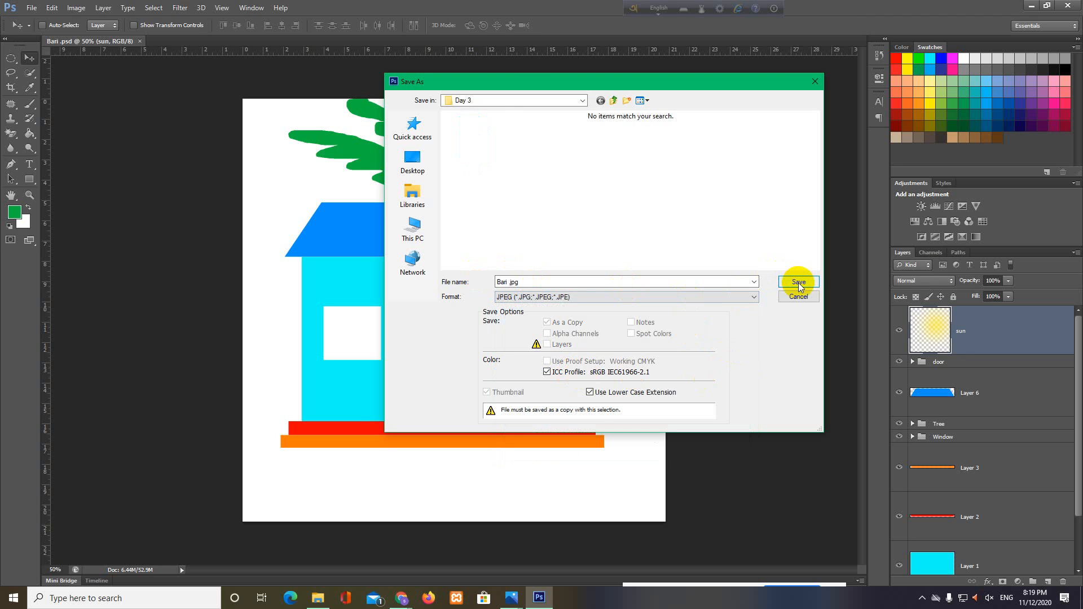
# Choose Maximum image quality for the JPEG copy and confirm the JPEG options.
pyautogui.doubleClick(490, 194)
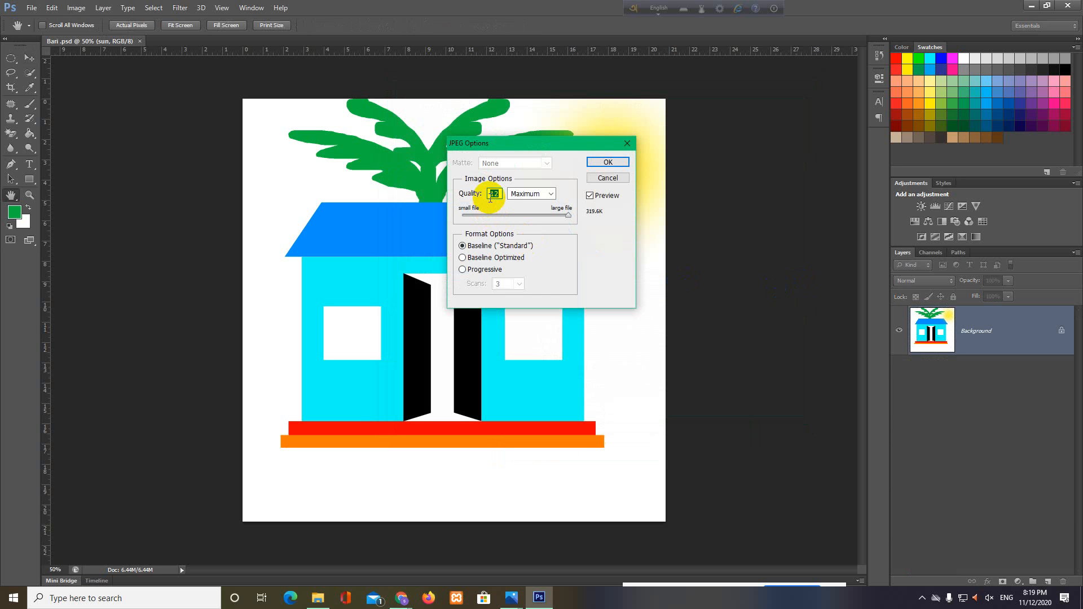
pyautogui.click(548, 194)
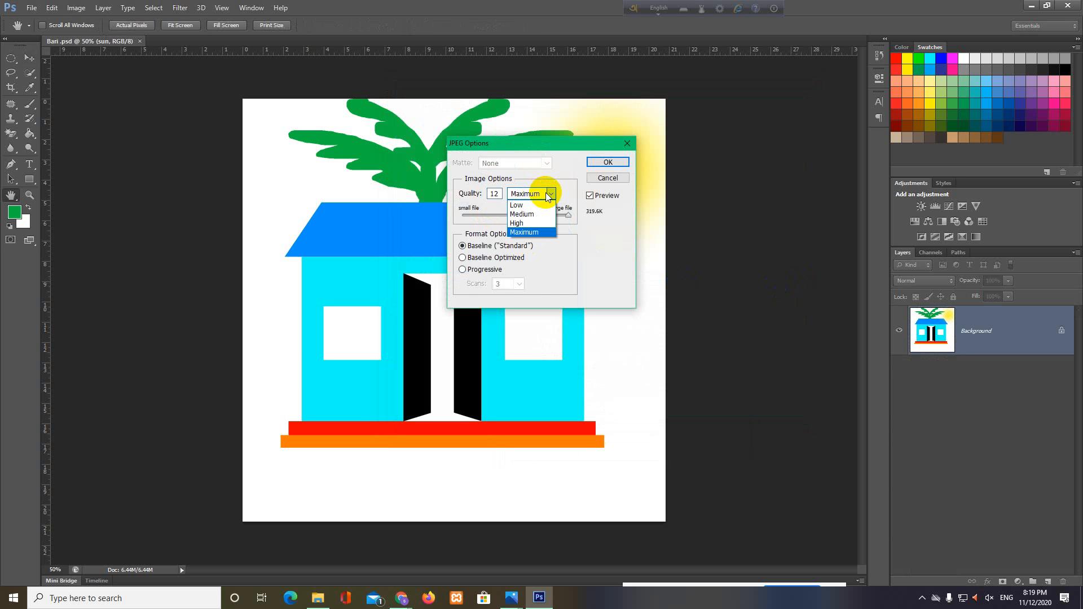
pyautogui.click(532, 233)
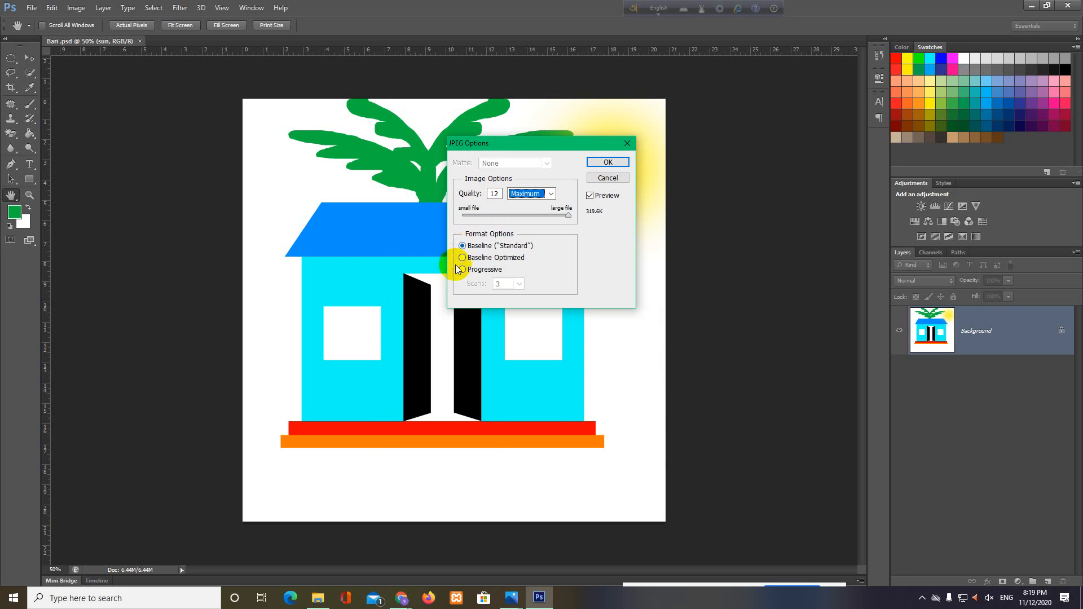
pyautogui.click(607, 163)
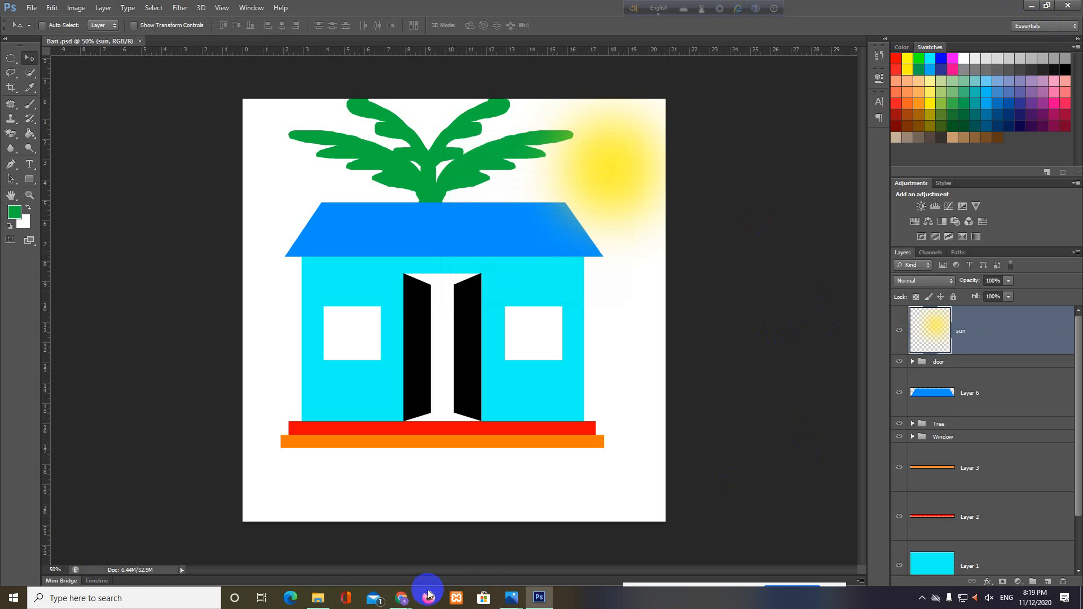
# Switch to File Explorer, reopen the Day 3 folder, view Bari .jpg at full size, minimise it and return to Photoshop.
pyautogui.click(318, 598)
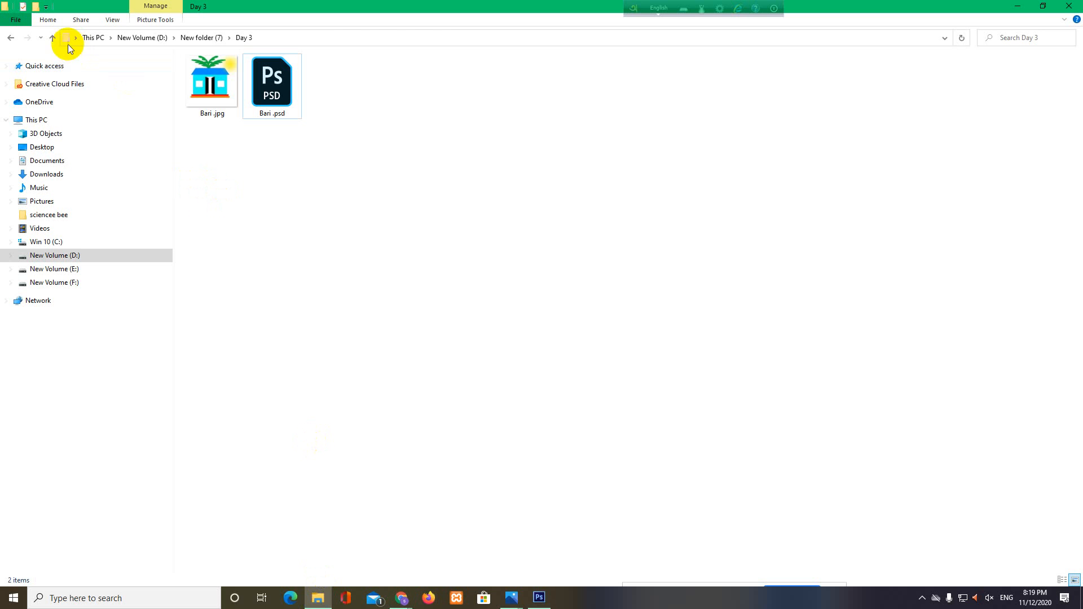
pyautogui.click(52, 37)
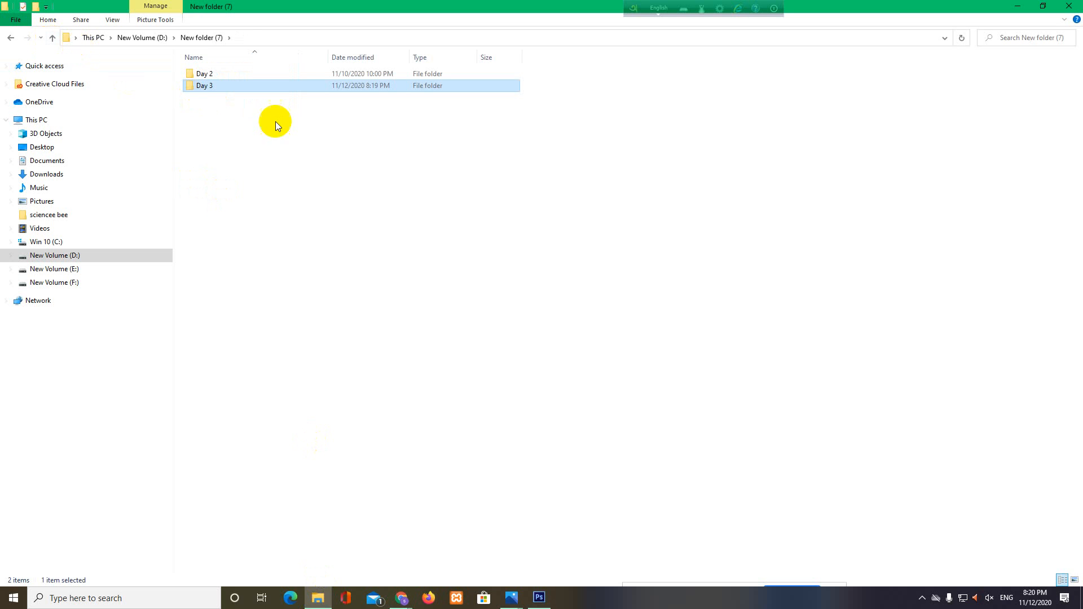
pyautogui.doubleClick(270, 86)
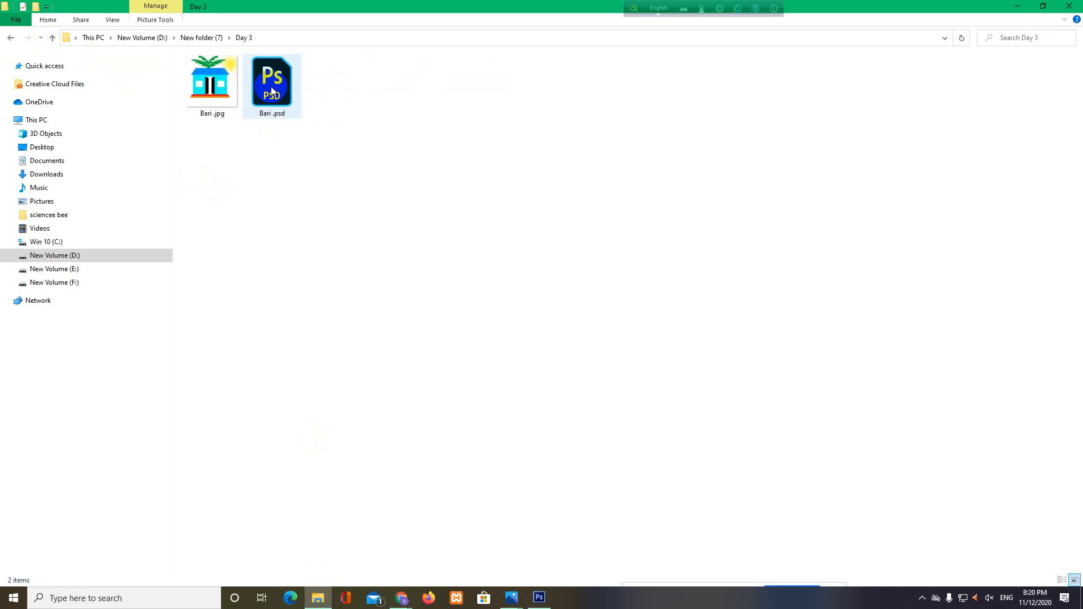
pyautogui.doubleClick(210, 100)
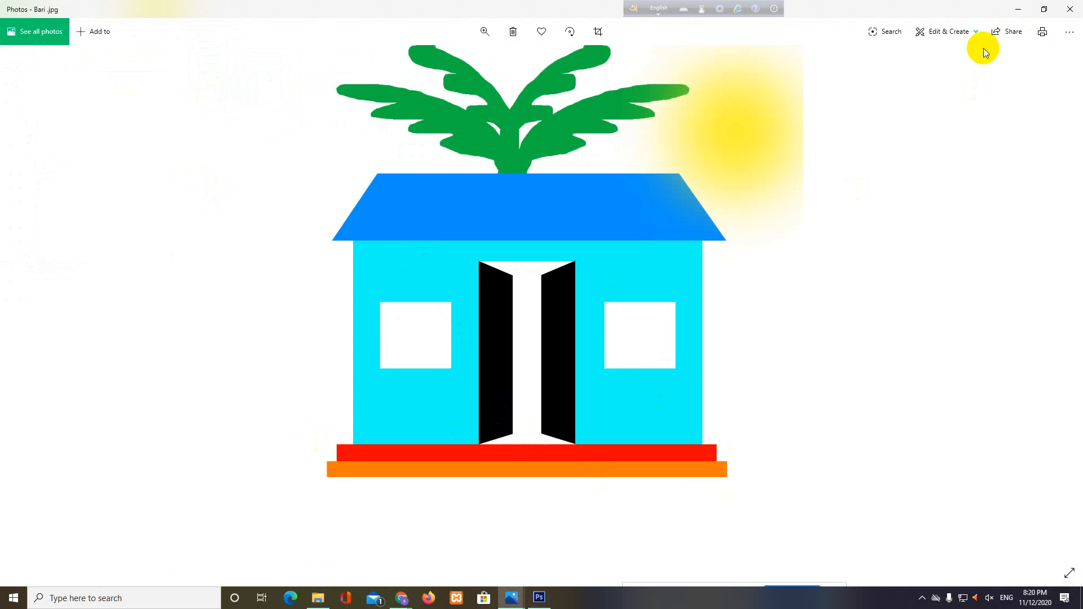
pyautogui.click(1018, 9)
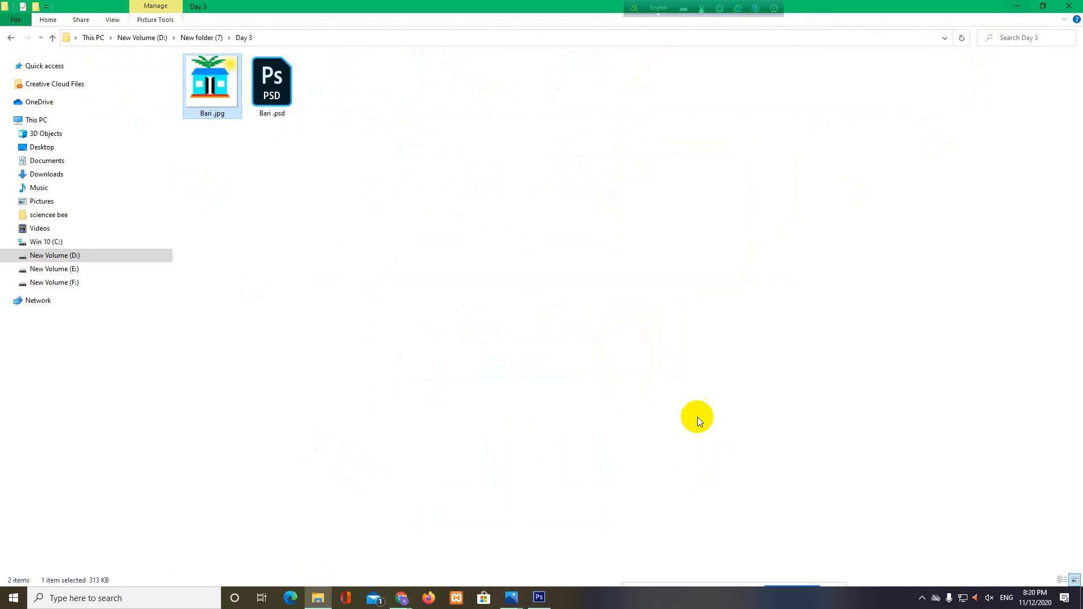
pyautogui.click(541, 597)
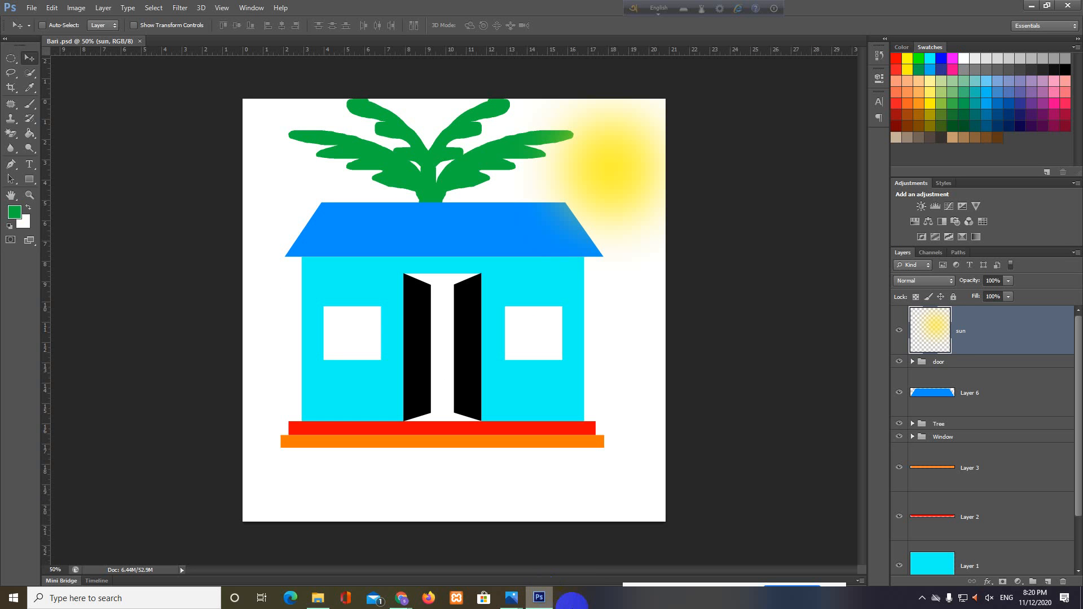
# Save a copy of the house drawing as Bari .png in the Day 3 folder, with Smallest / Slow compression and no interlacing.
pyautogui.click(37, 8)
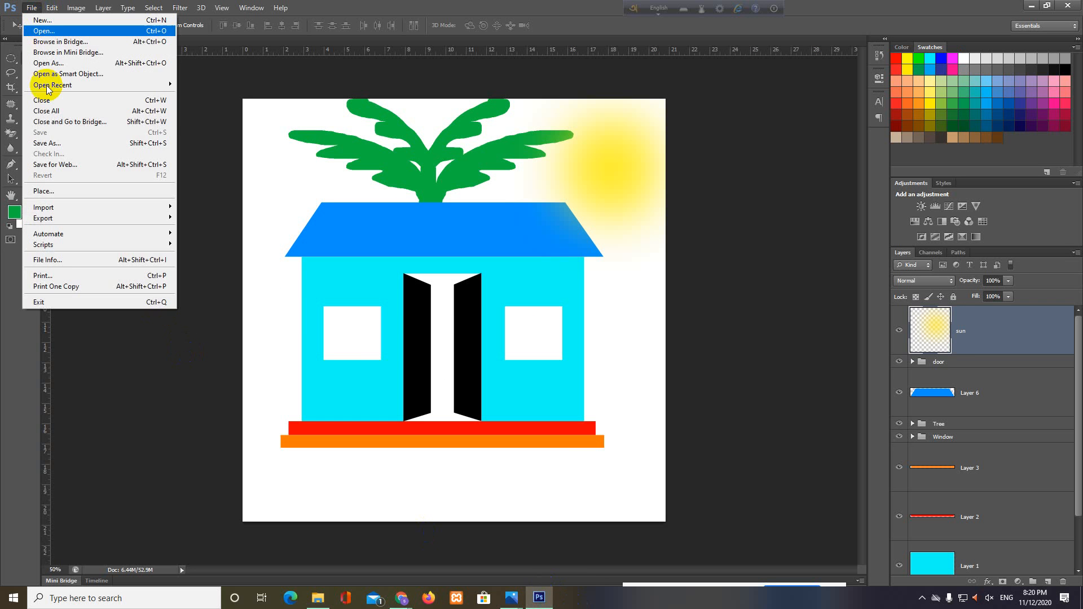
pyautogui.click(47, 144)
pyautogui.click(515, 296)
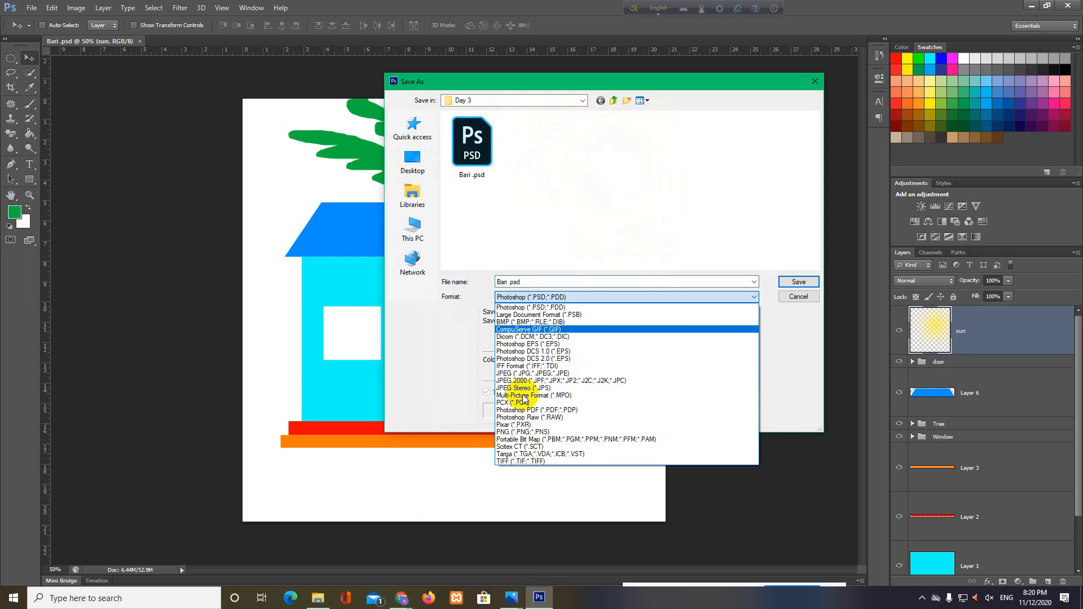
pyautogui.click(550, 435)
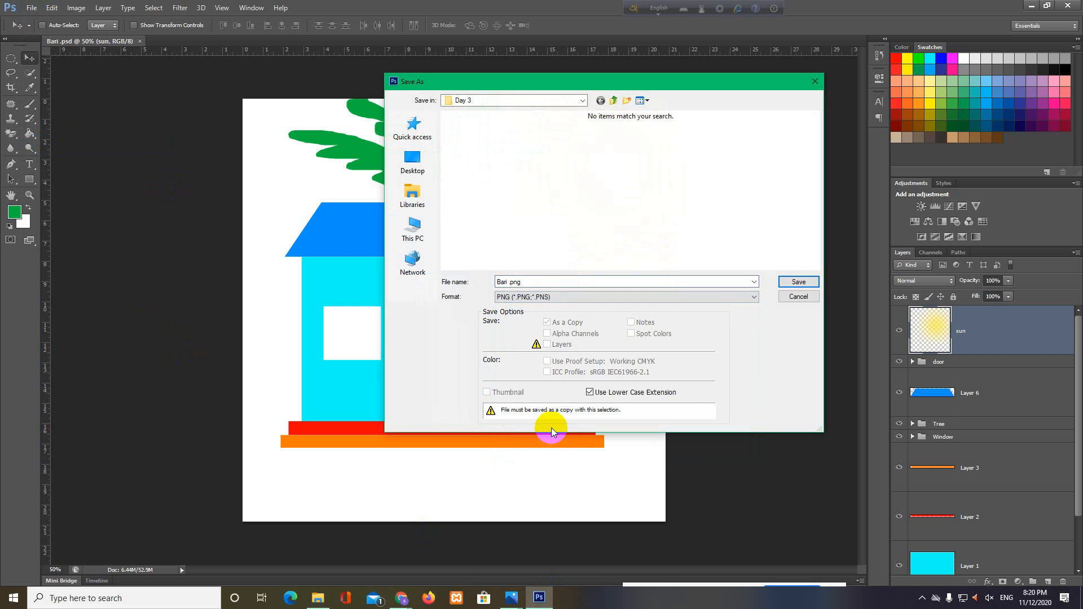
pyautogui.click(789, 284)
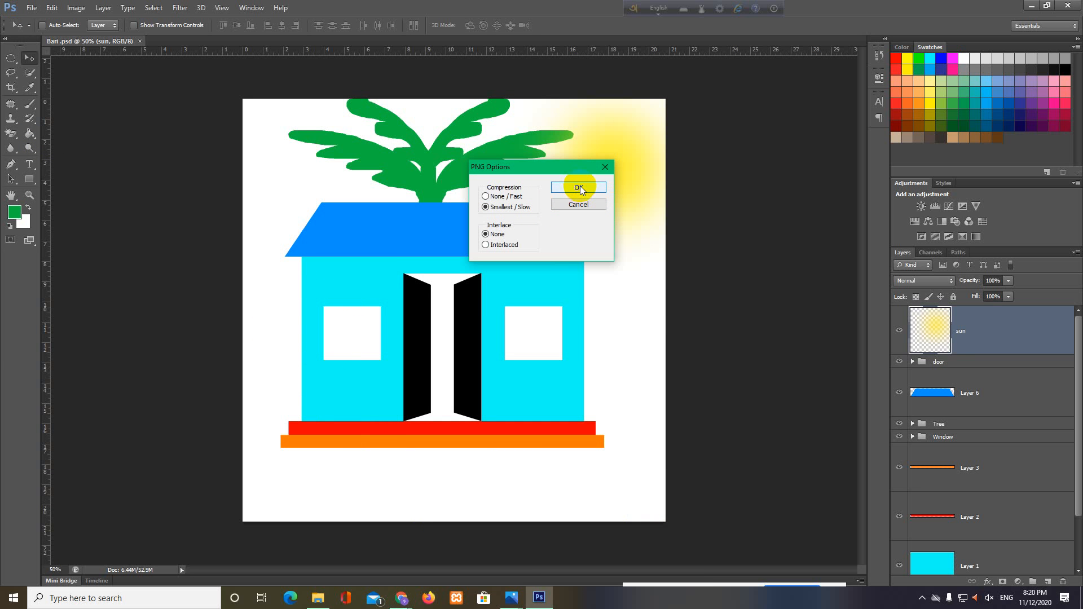
pyautogui.click(580, 188)
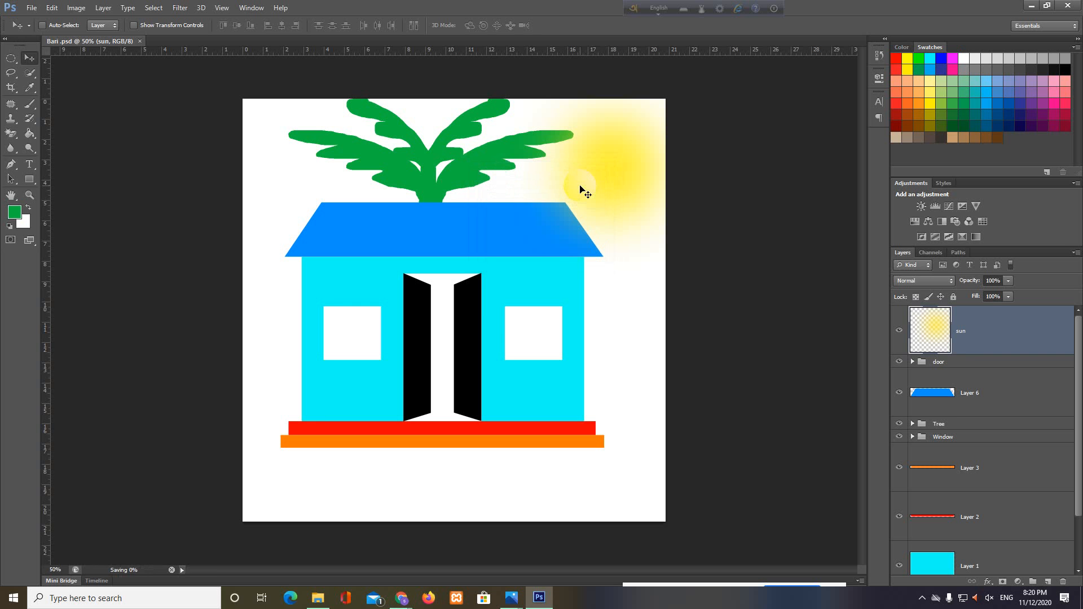
# Switch to File Explorer, view Bari .jpg and Bari .png from the Day 3 folder at full size, and return to Photoshop.
pyautogui.click(317, 599)
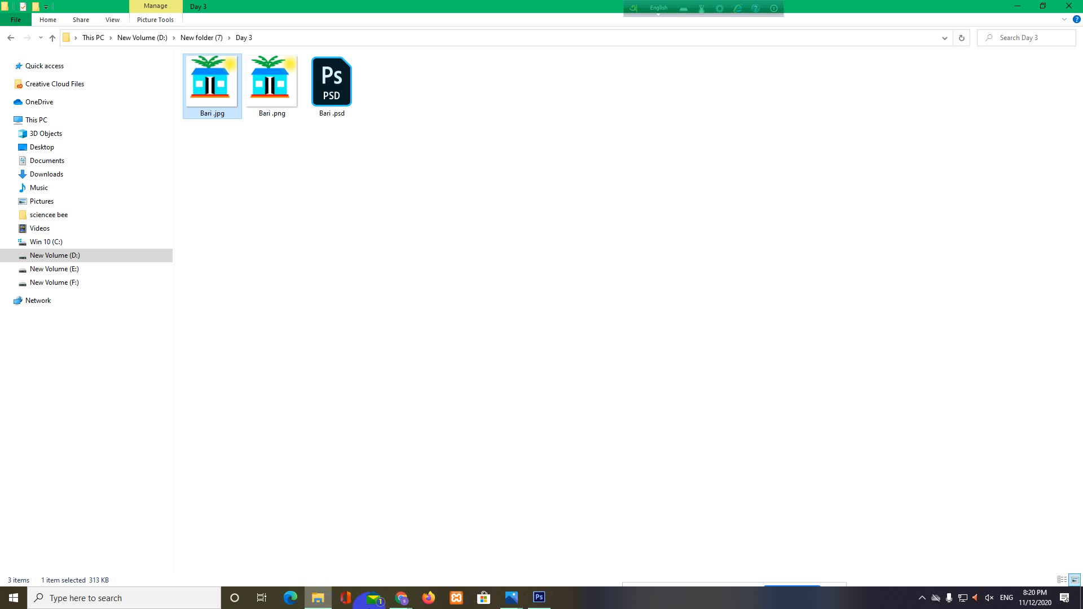
pyautogui.click(211, 83)
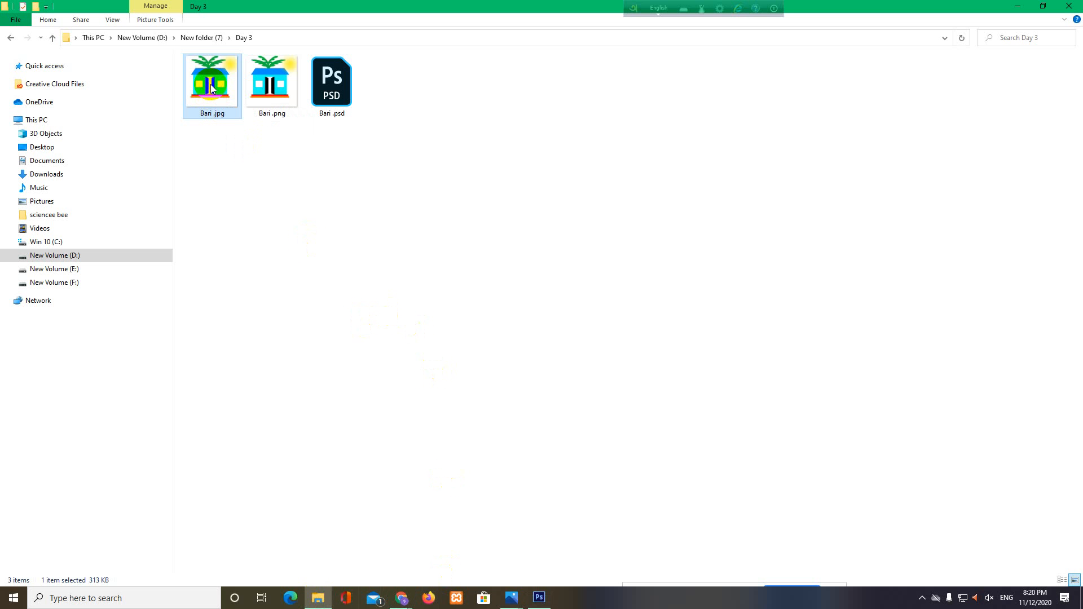
pyautogui.doubleClick(211, 84)
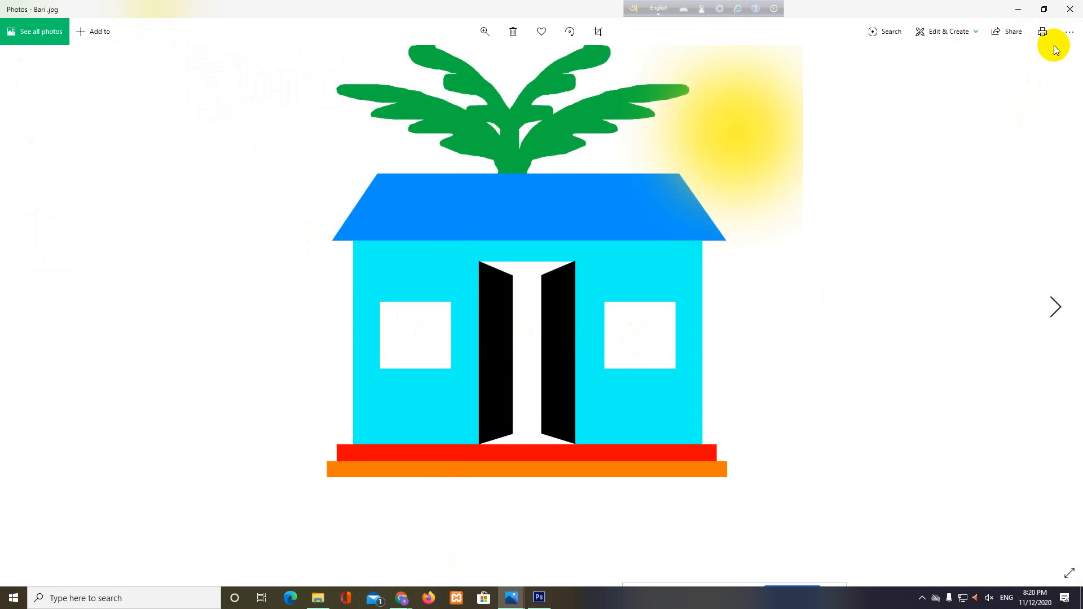
pyautogui.click(1020, 13)
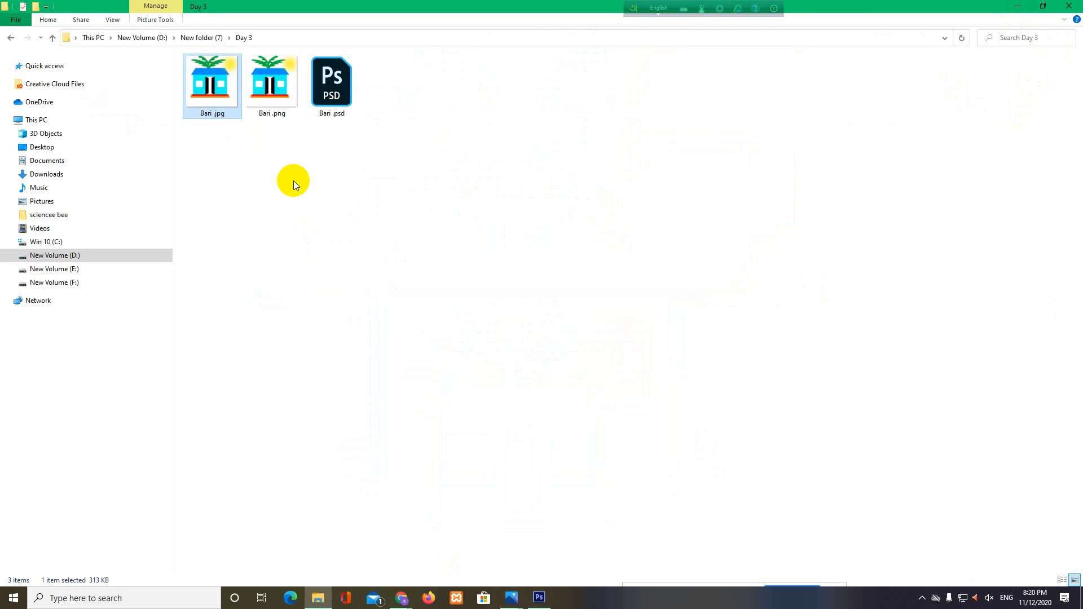
pyautogui.click(265, 90)
pyautogui.doubleClick(265, 90)
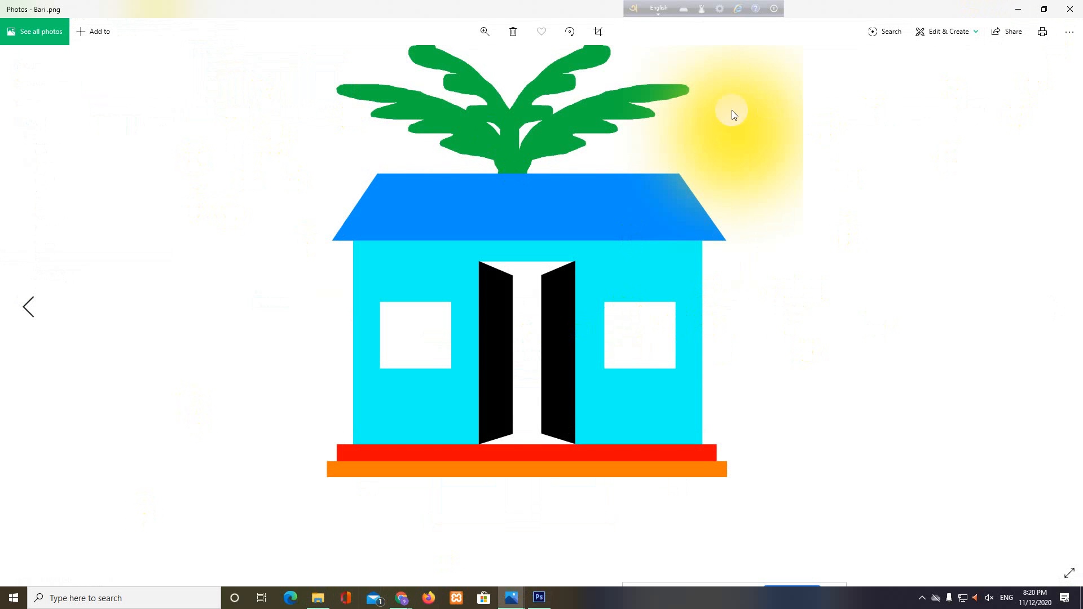
pyautogui.click(569, 360)
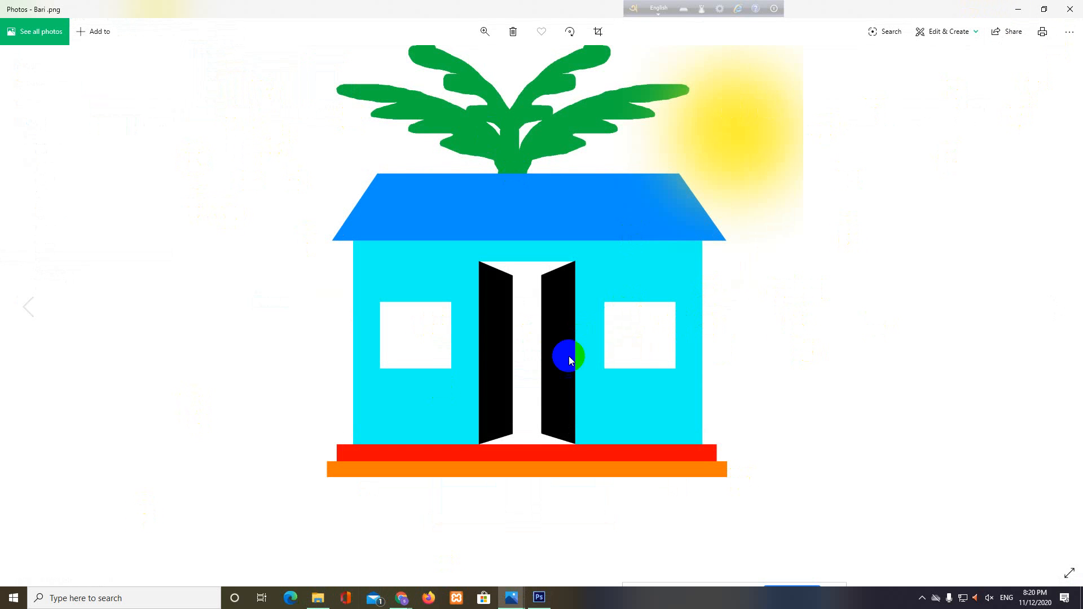
pyautogui.click(23, 309)
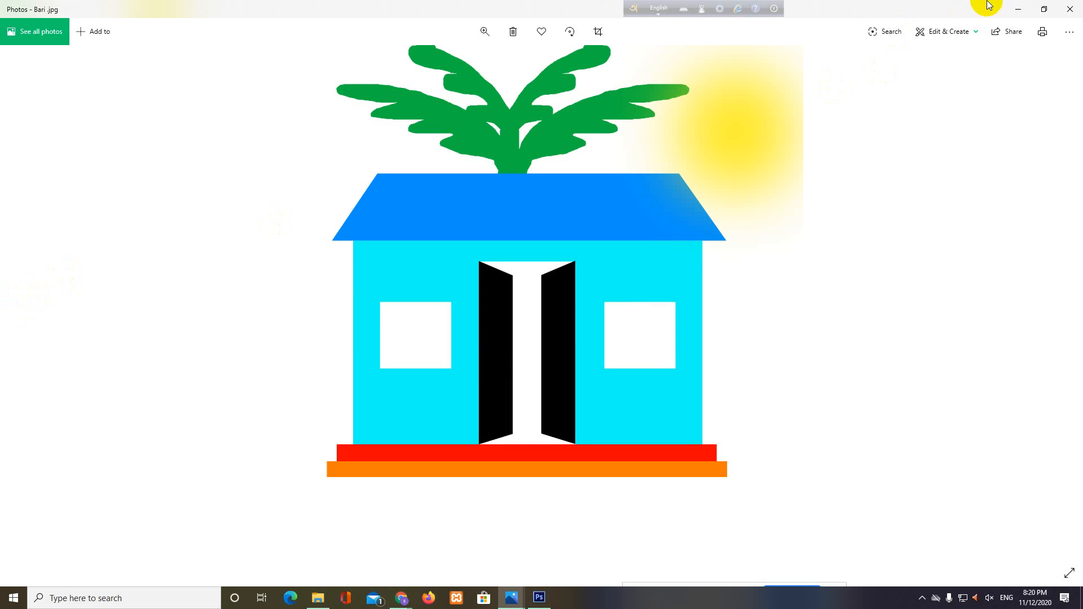
pyautogui.click(1017, 9)
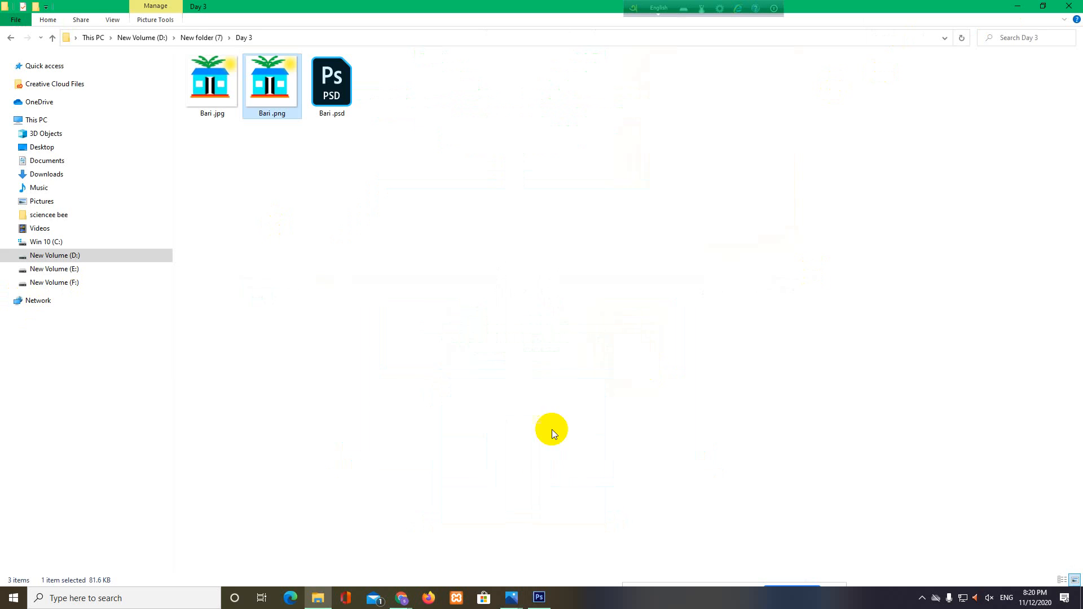
pyautogui.click(538, 598)
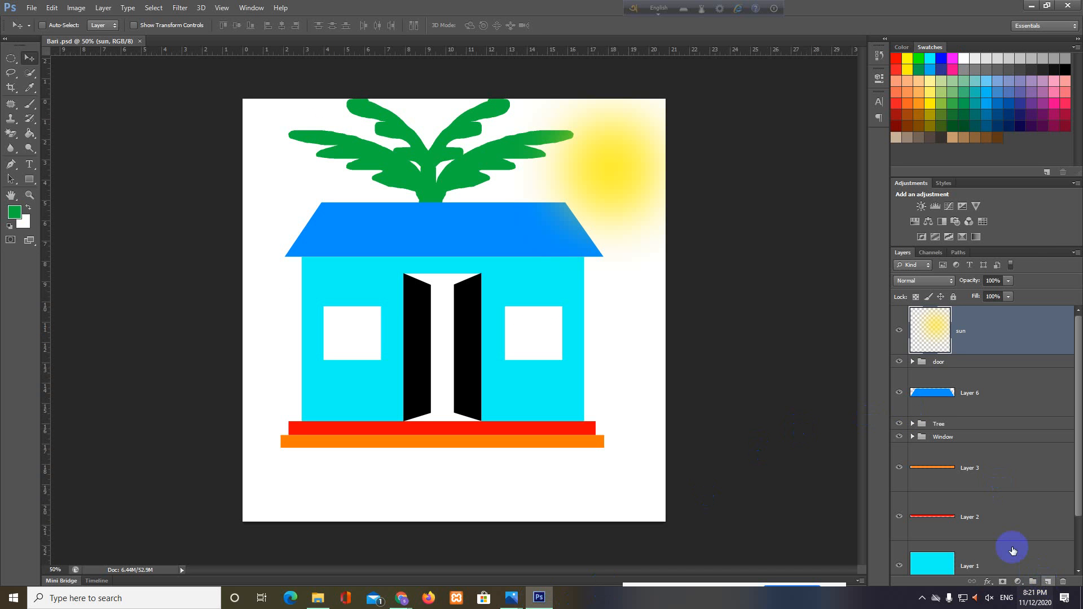
# Add a new empty layer above Layer 1 and move it down to sit directly above the Background layer.
pyautogui.scroll(-2, 1010, 546)
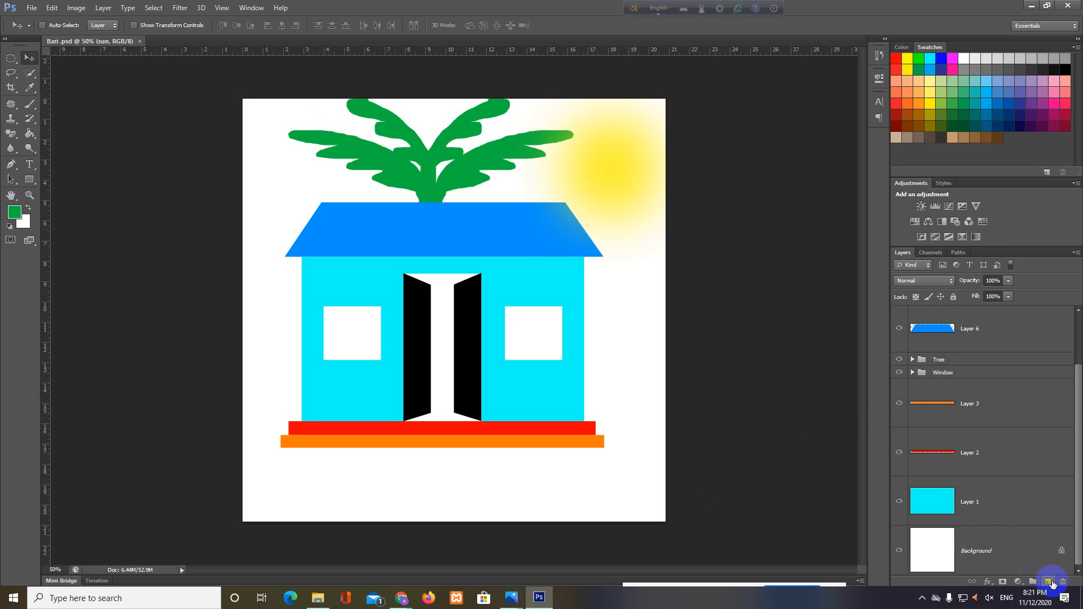
pyautogui.click(1003, 500)
pyautogui.click(1048, 581)
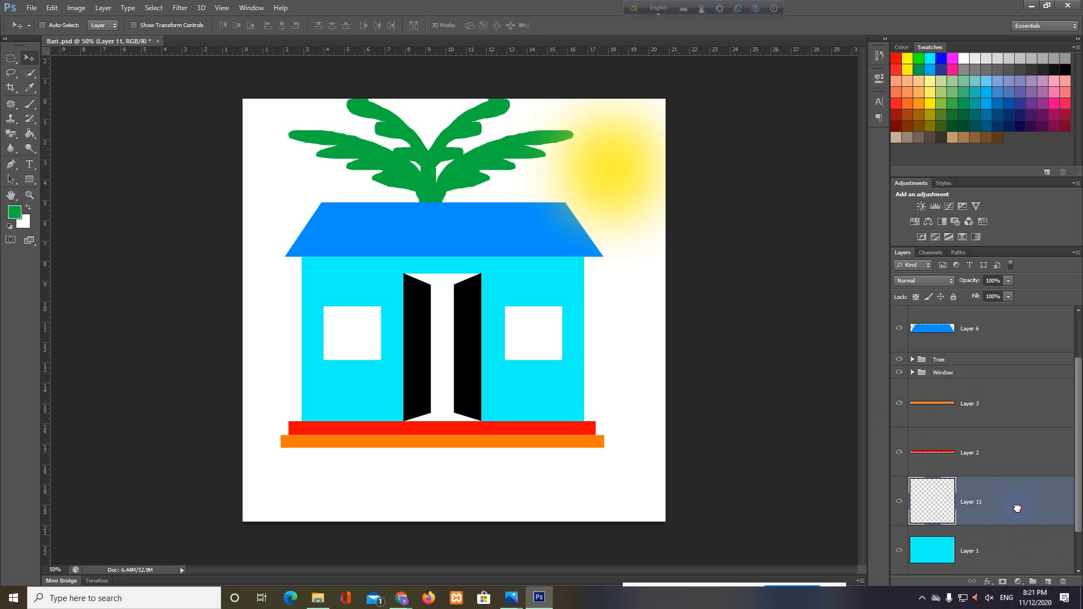
pyautogui.moveTo(1016, 505); pyautogui.dragTo(1021, 541)
pyautogui.scroll(-1, 1021, 540)
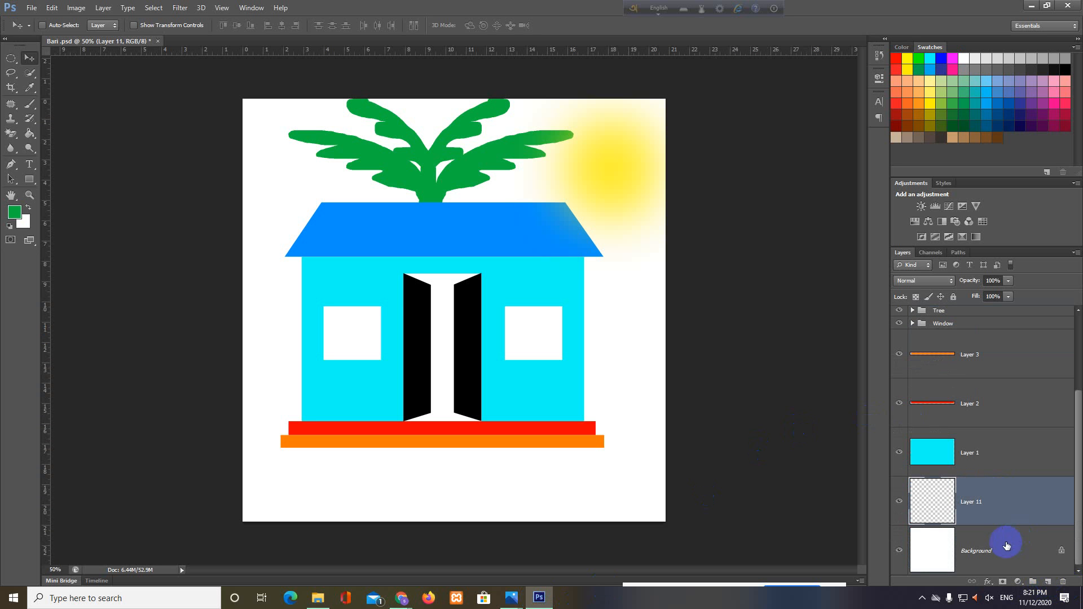
pyautogui.click(12, 222)
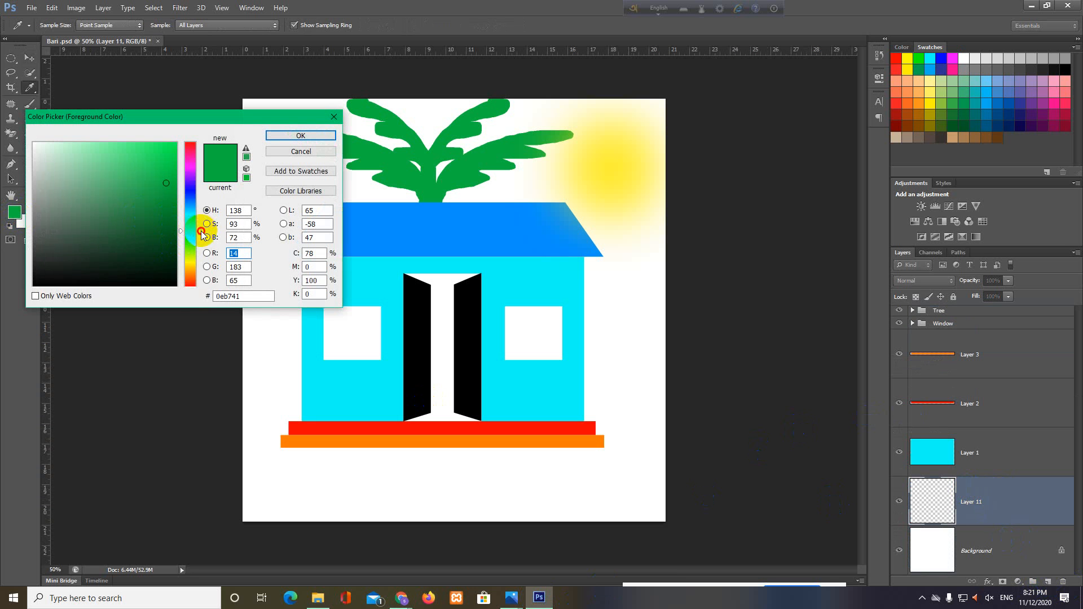
pyautogui.moveTo(202, 234); pyautogui.dragTo(26, 290)
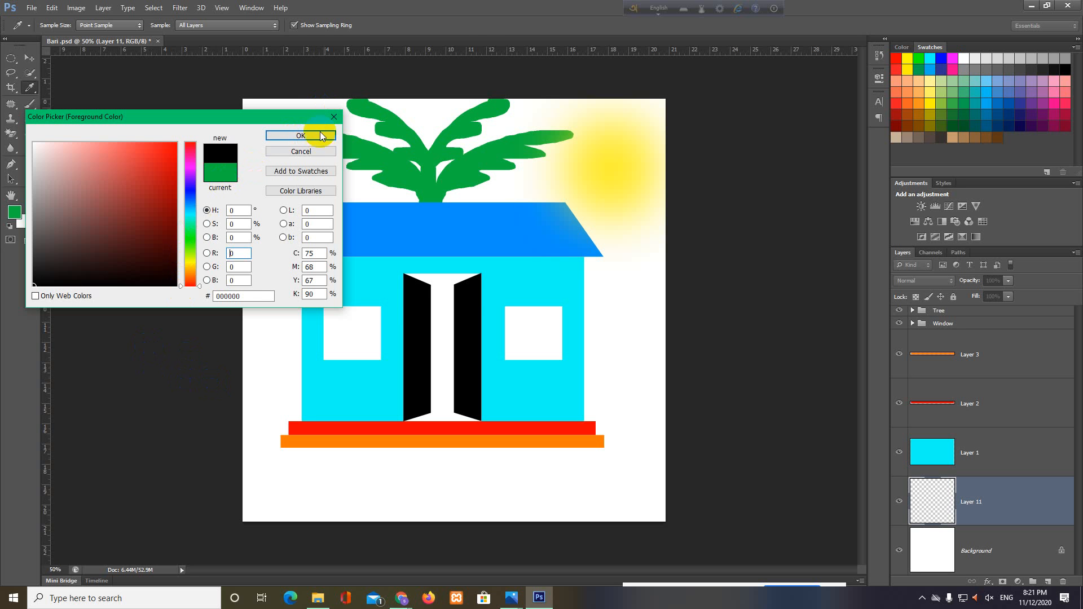
pyautogui.click(312, 151)
pyautogui.press('v')
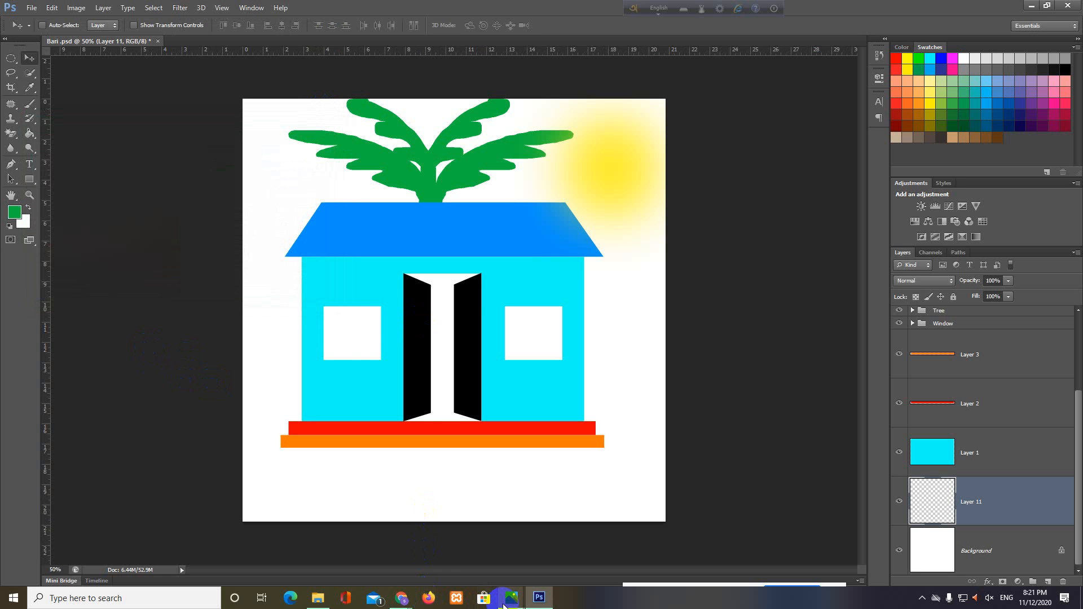
# Close all the open Photos windows, check the Day 3 folder in File Explorer and return to Photoshop.
pyautogui.moveTo(503, 604)
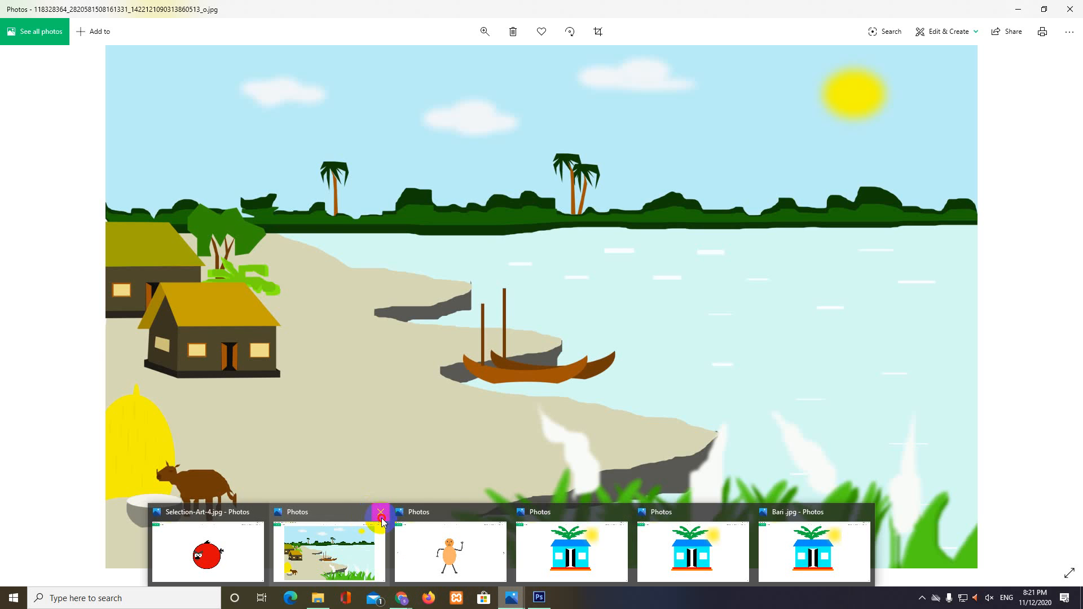
pyautogui.click(381, 513)
pyautogui.click(442, 512)
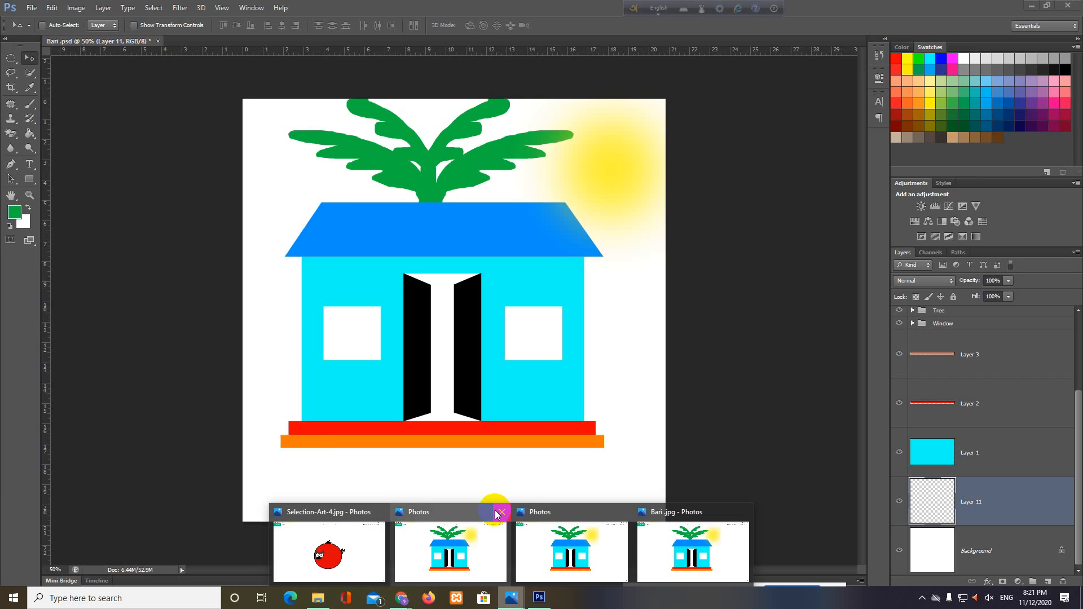
pyautogui.click(500, 512)
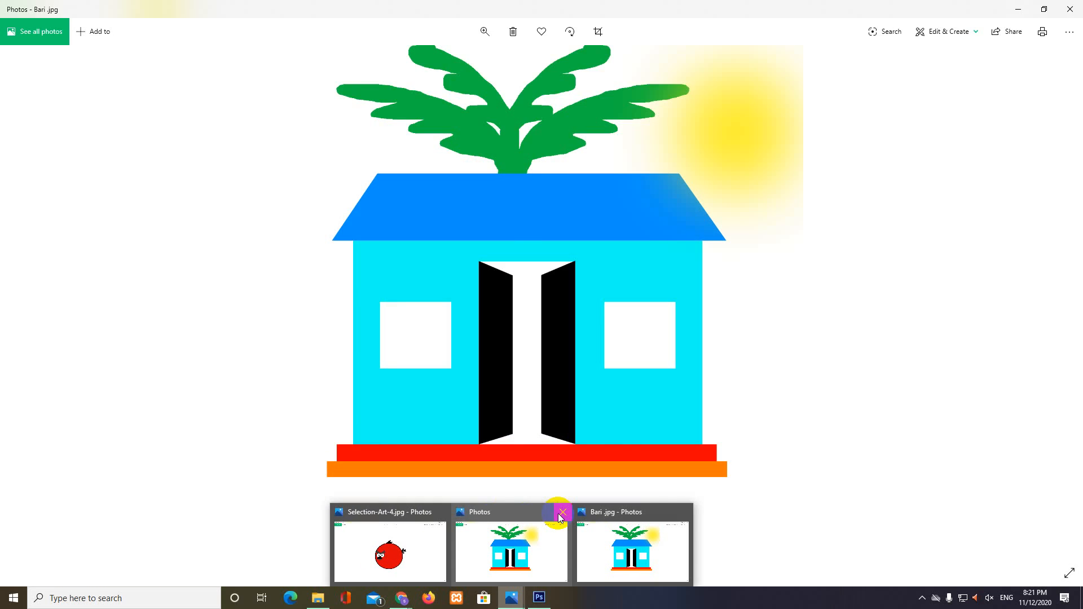
pyautogui.click(562, 512)
pyautogui.click(617, 513)
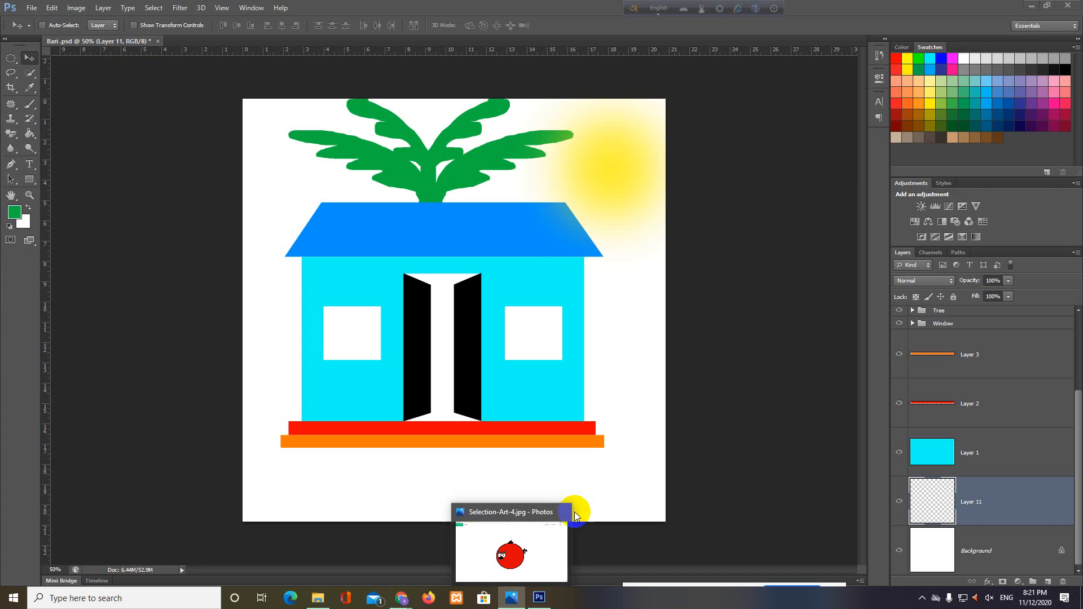
pyautogui.click(564, 512)
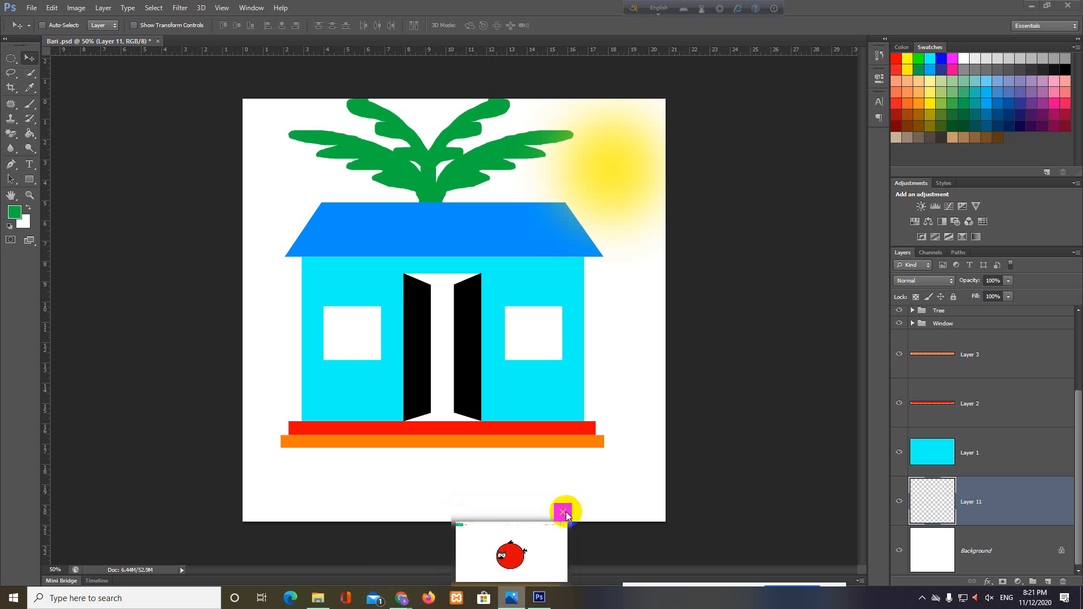
pyautogui.click(319, 598)
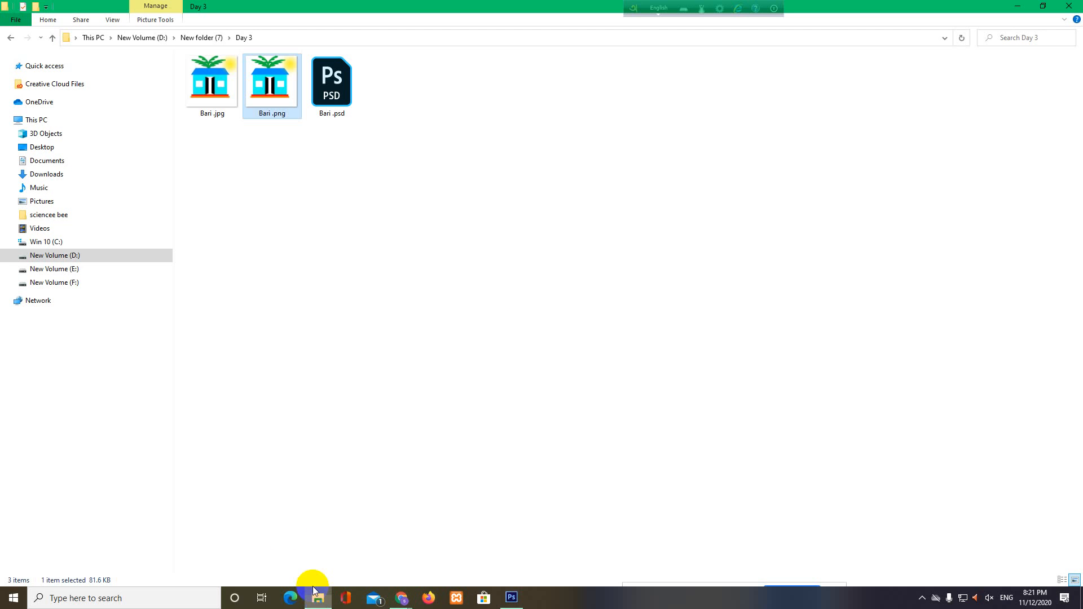
pyautogui.click(509, 597)
# Open Save for Web for the house drawing and keep JPEG as the optimized file format.
pyautogui.click(32, 8)
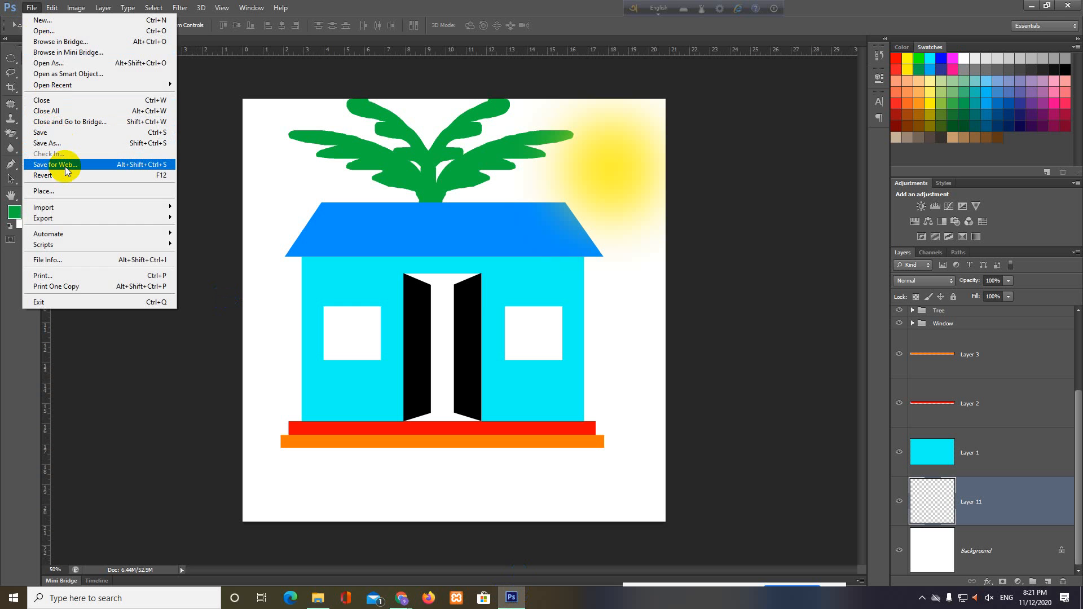
pyautogui.click(65, 167)
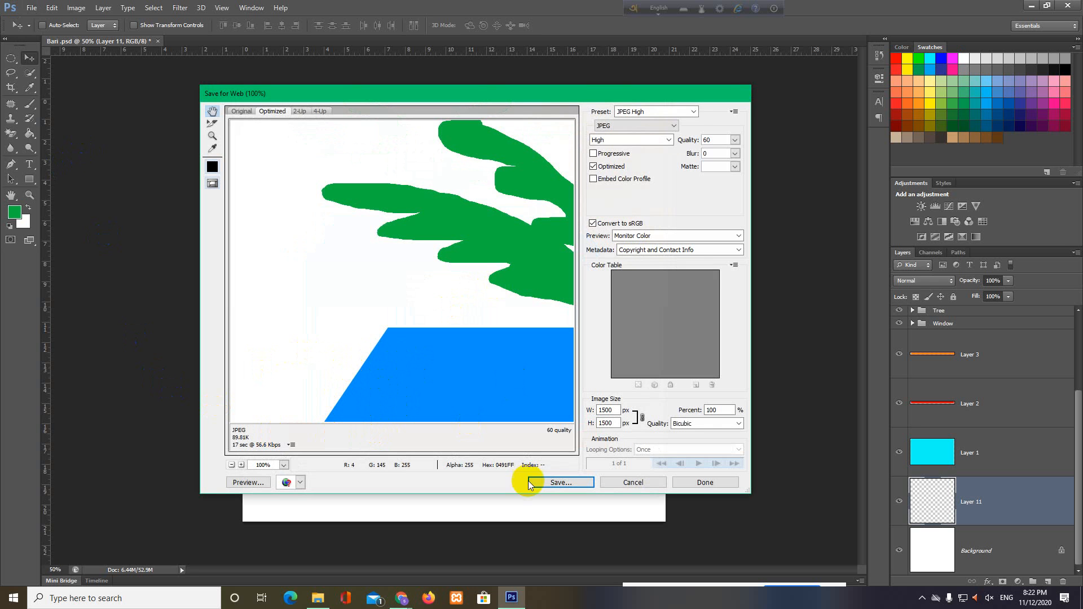
pyautogui.click(673, 125)
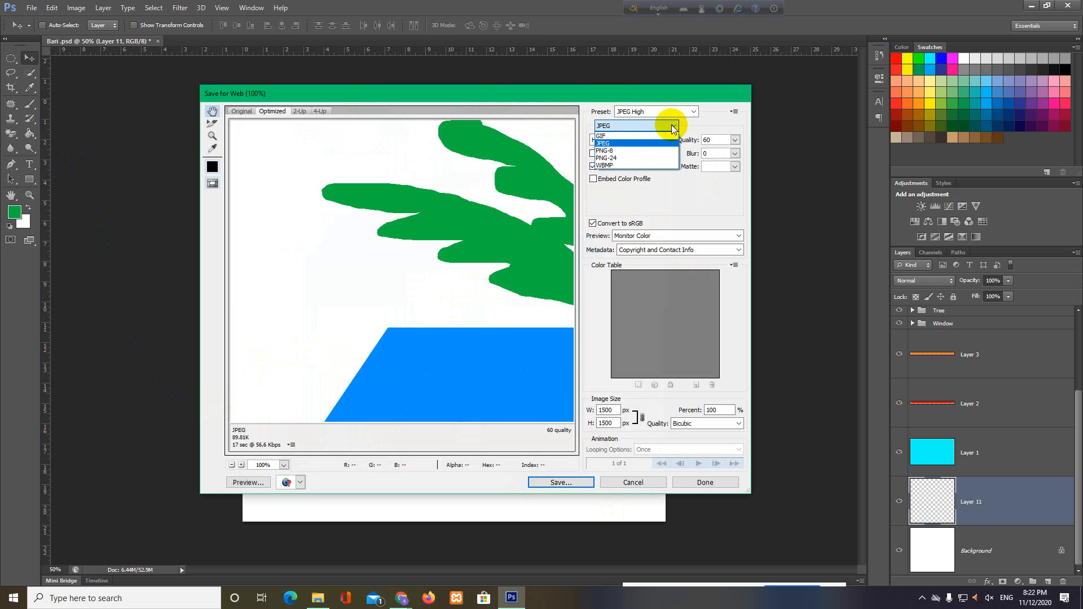
pyautogui.click(631, 145)
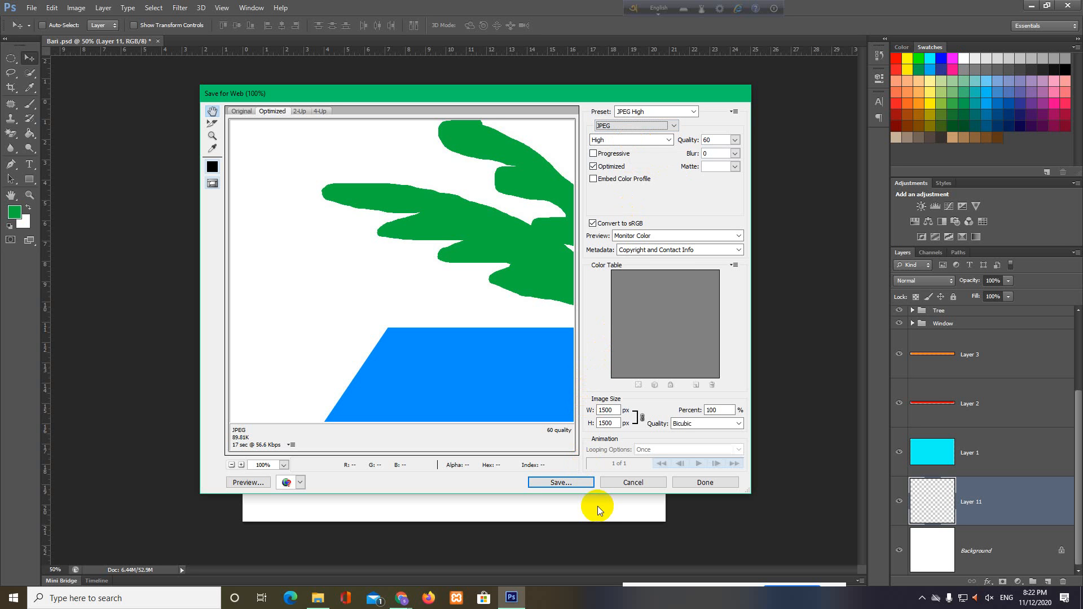
# Save the optimized image in the Day 3 folder as Bar1i-.jpg with the Images Only format.
pyautogui.click(553, 483)
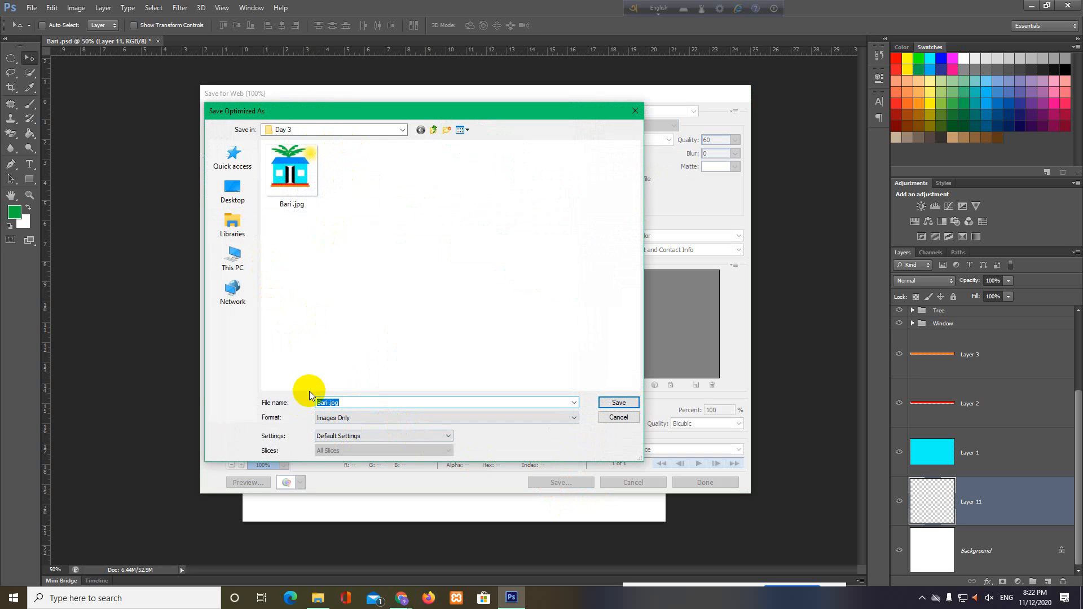
pyautogui.click(329, 402)
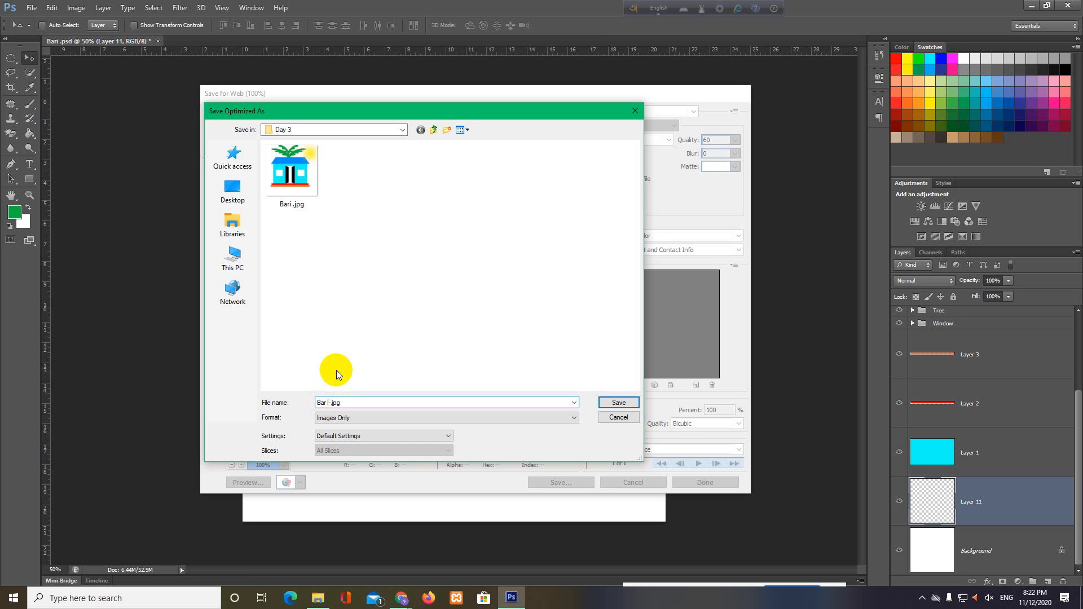
pyautogui.write('1')
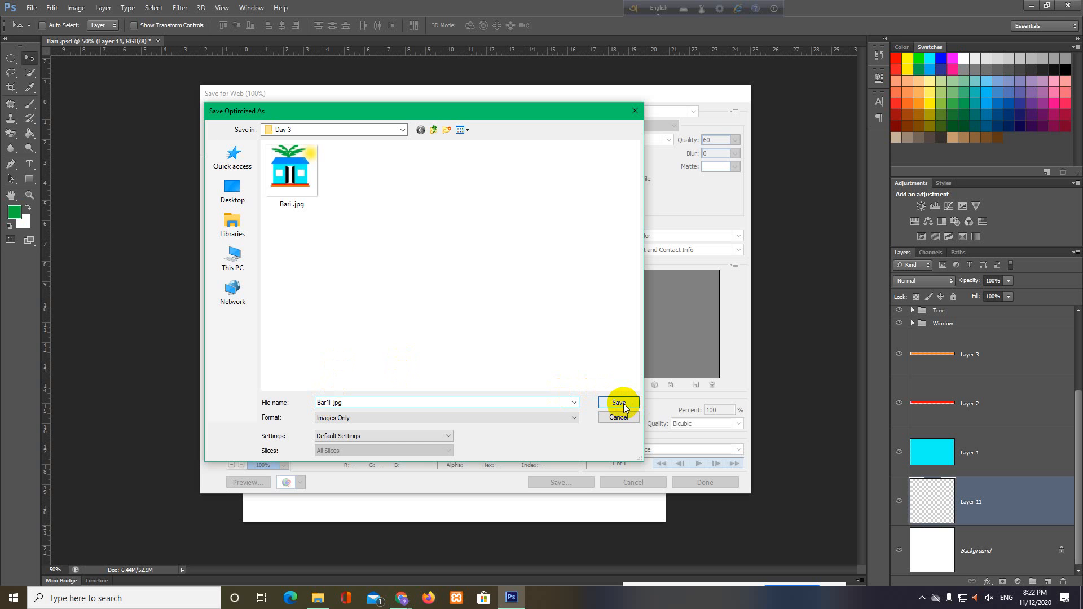
pyautogui.click(374, 420)
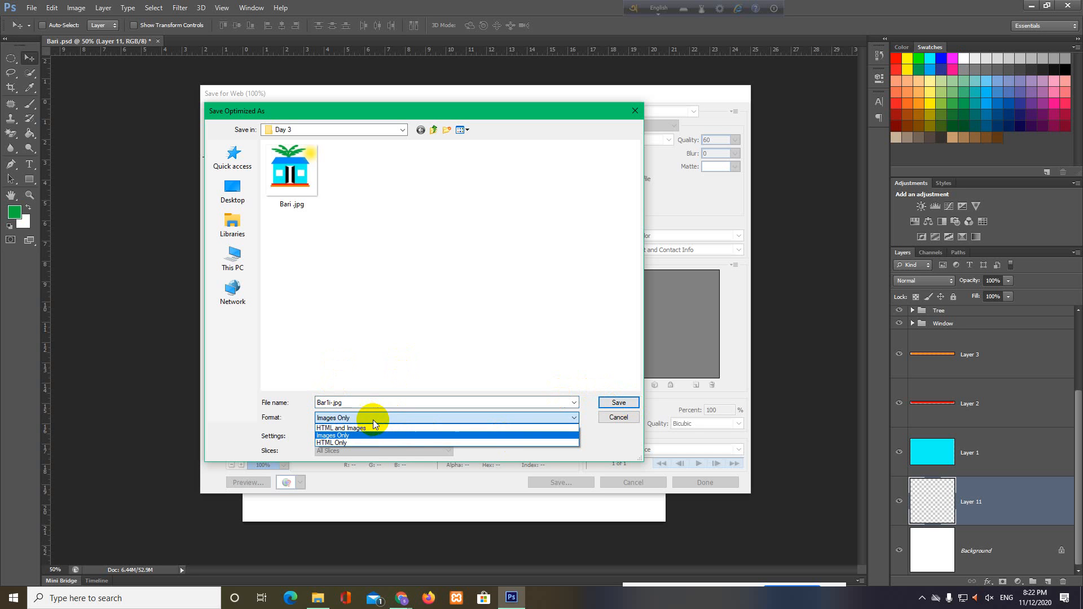
pyautogui.click(373, 420)
pyautogui.click(617, 399)
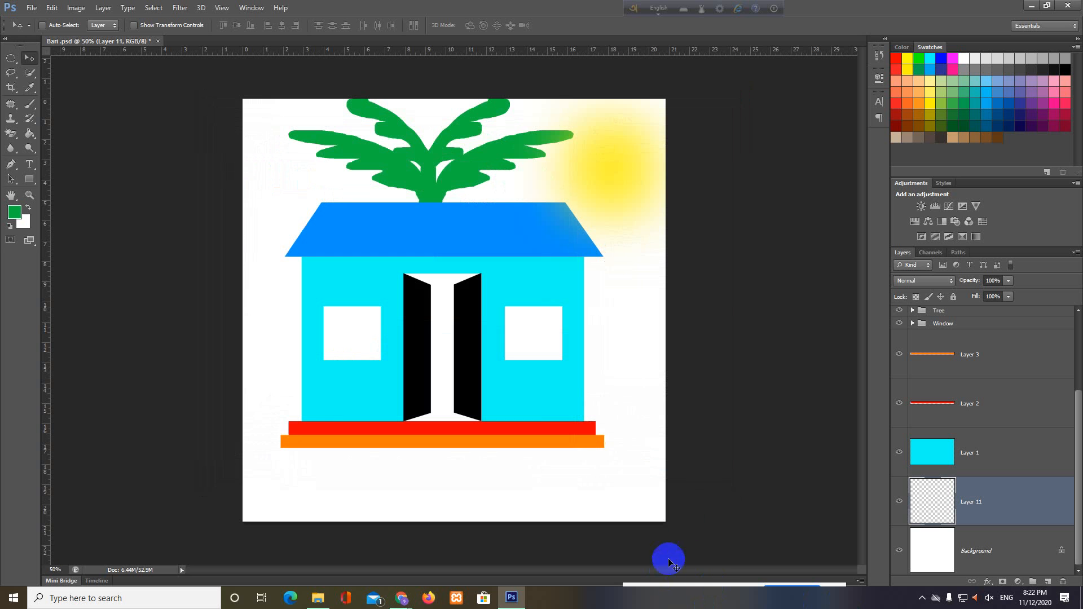
# View Bar1i-.jpg and Bari .jpg from the Day 3 folder in Photos for comparison and return to Photoshop.
pyautogui.click(316, 598)
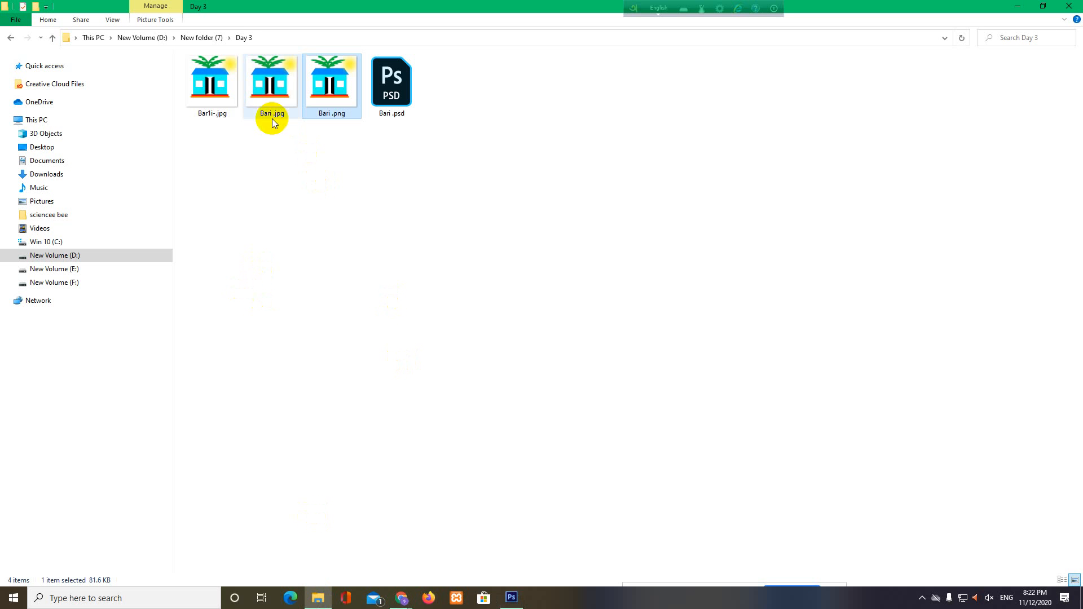
pyautogui.click(223, 88)
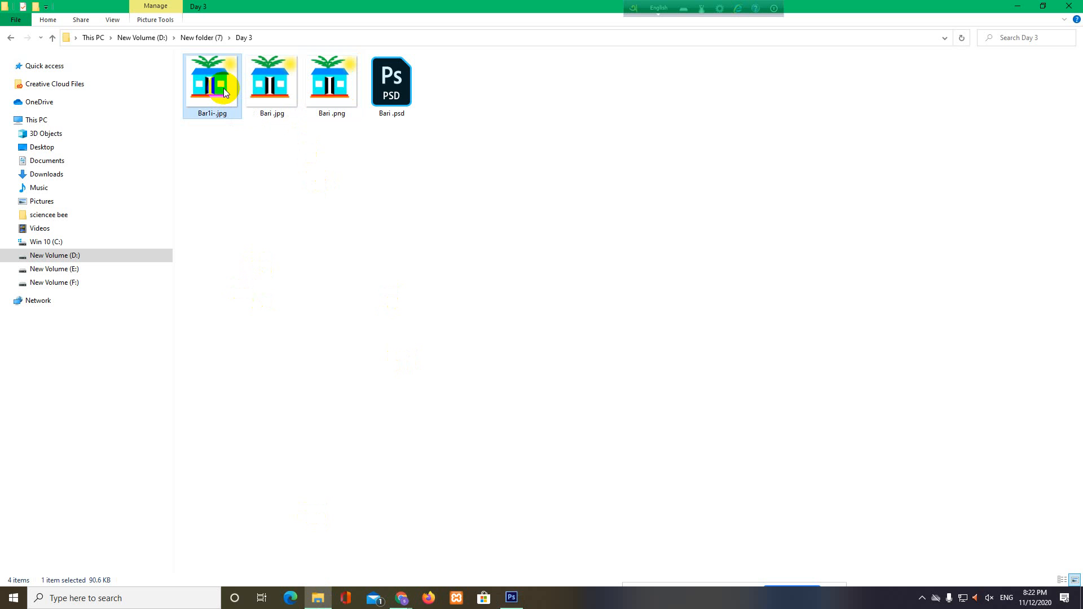
pyautogui.doubleClick(215, 88)
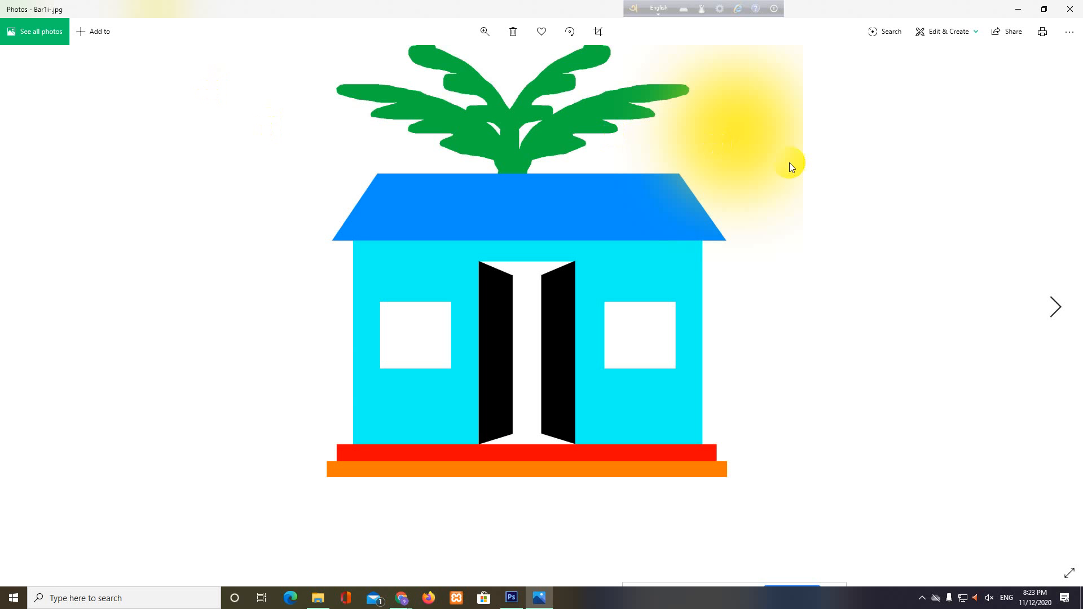
pyautogui.click(1054, 306)
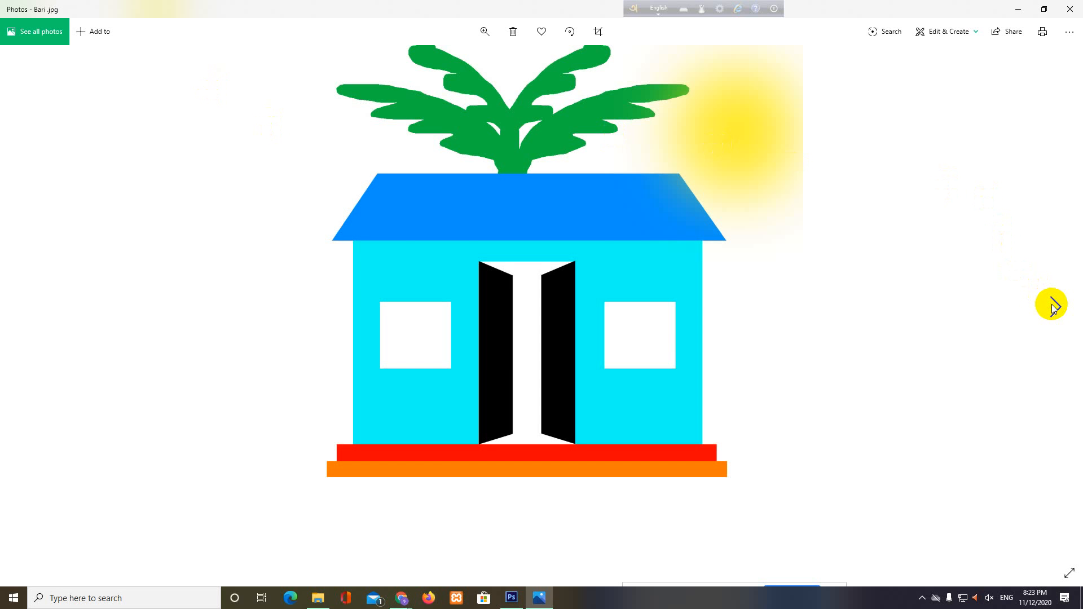
pyautogui.click(1018, 8)
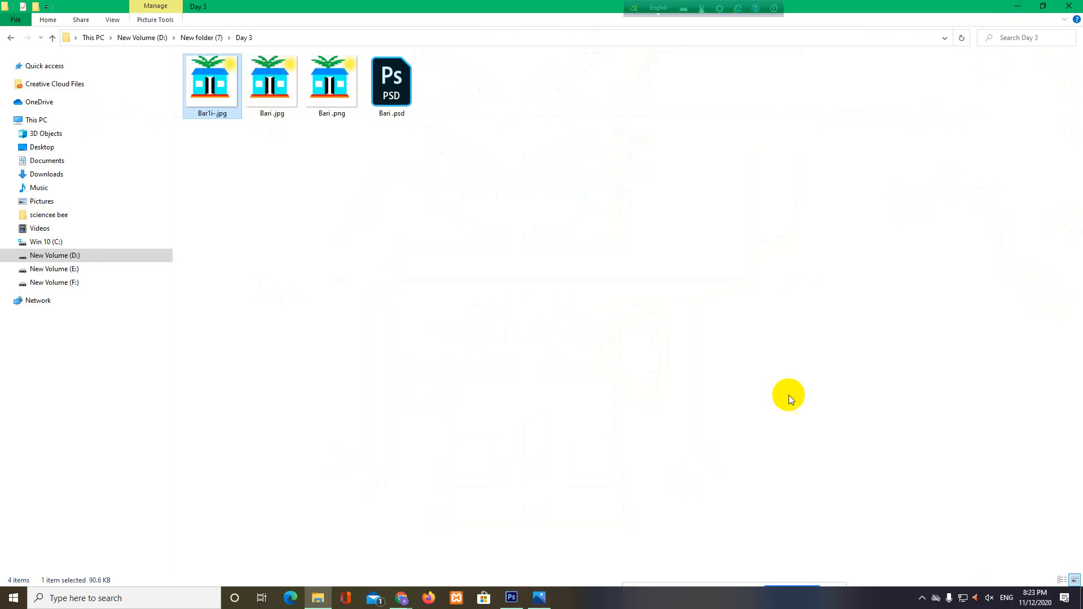
pyautogui.click(522, 595)
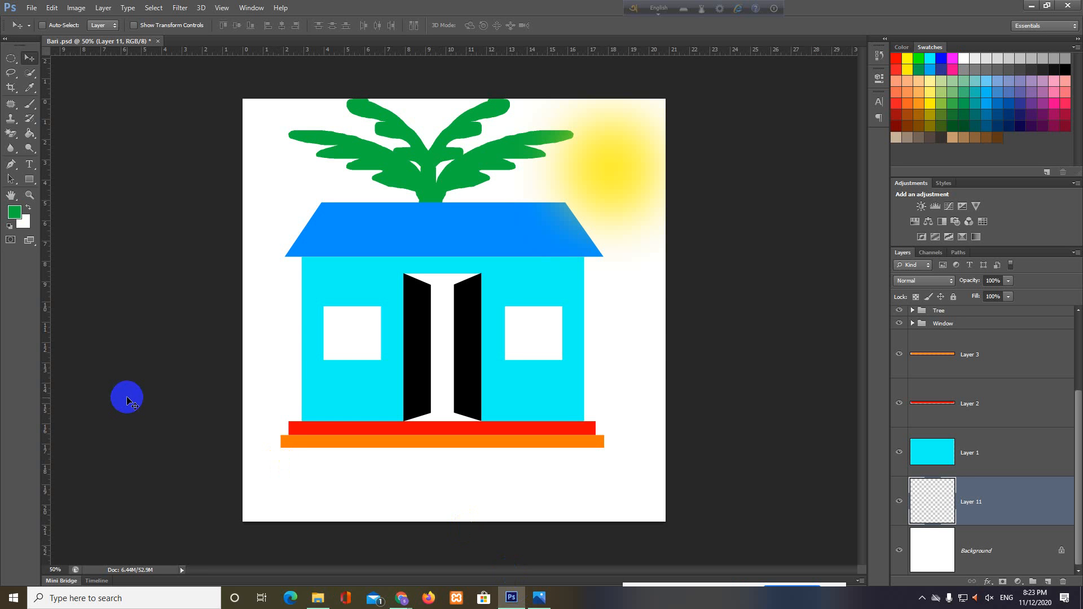
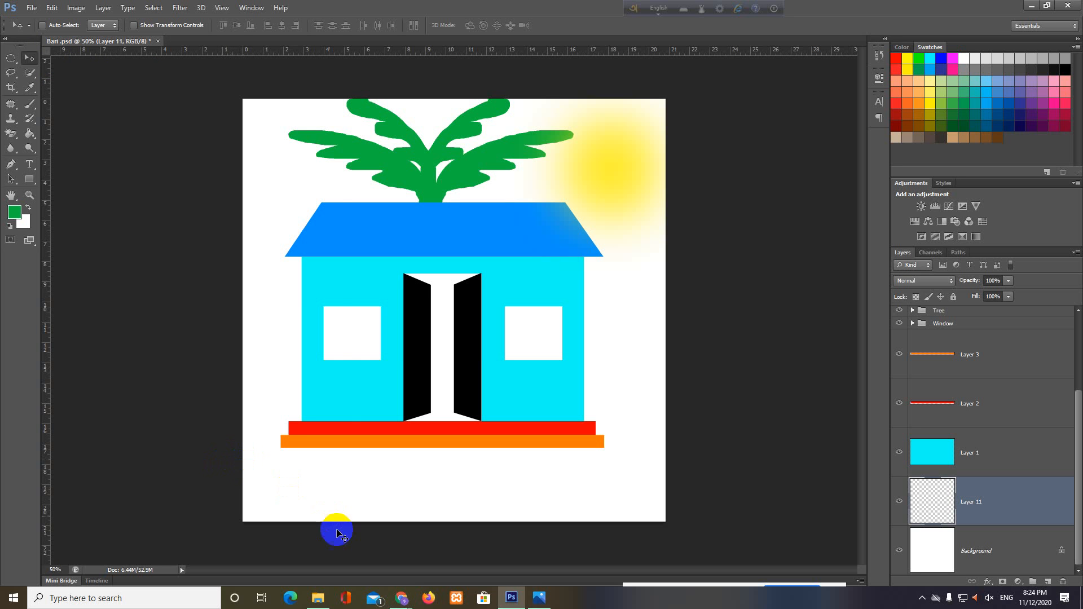
# Switch to the Adobe Photoshop Class call in Google Meet and check its participants.
pyautogui.moveTo(402, 601)
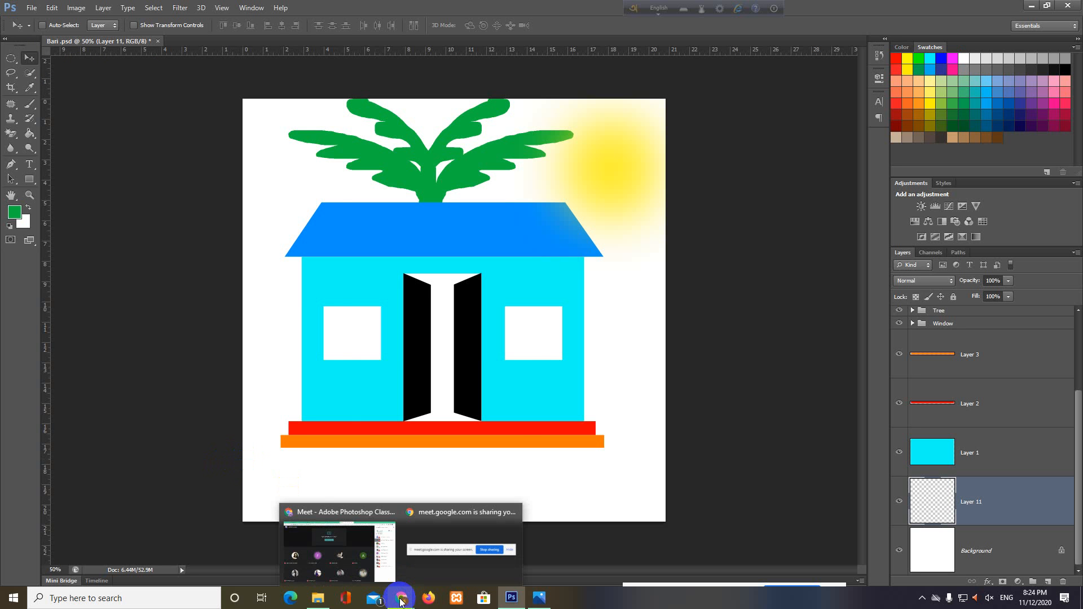
pyautogui.click(368, 563)
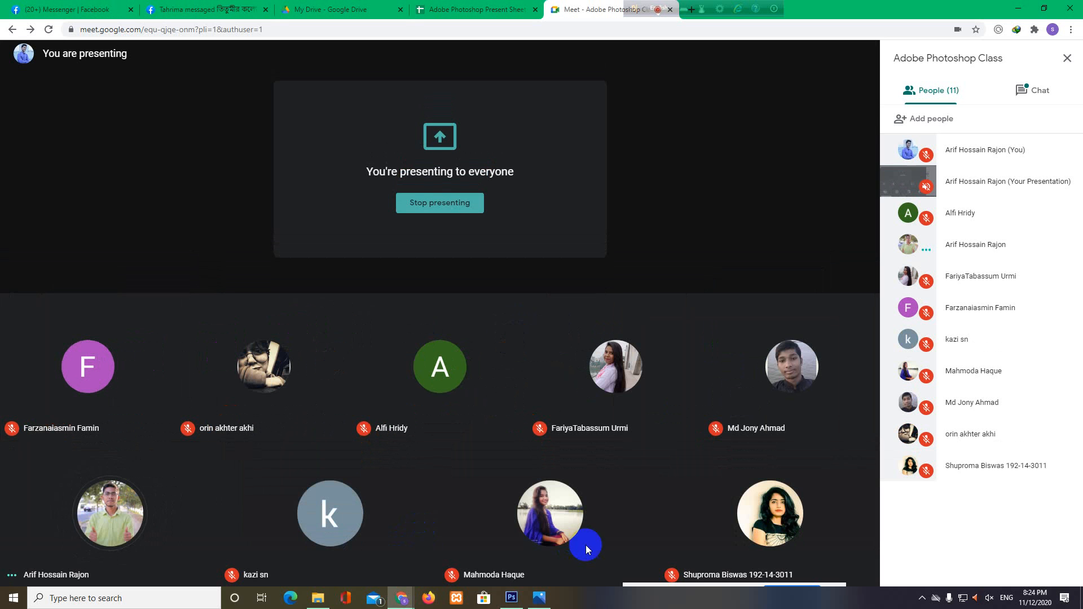
pyautogui.moveTo(586, 517)
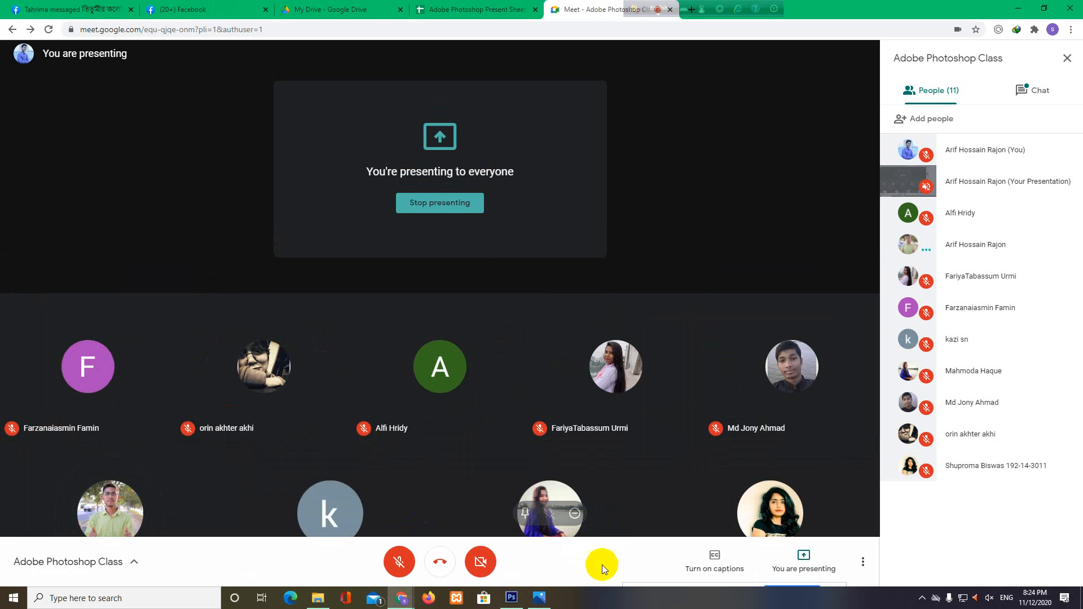
pyautogui.click(512, 599)
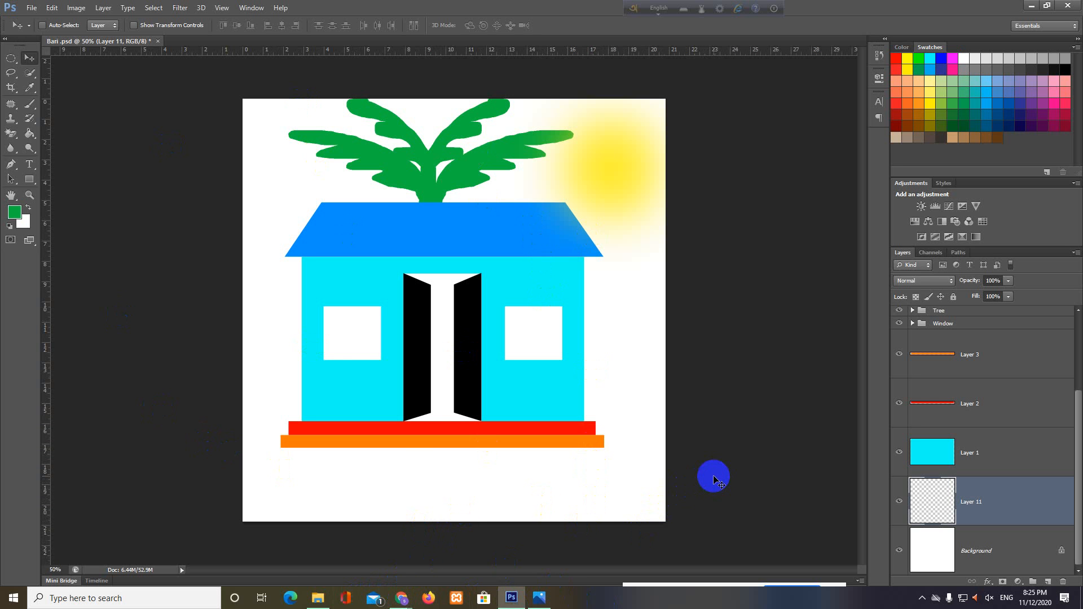
pyautogui.moveTo(402, 597)
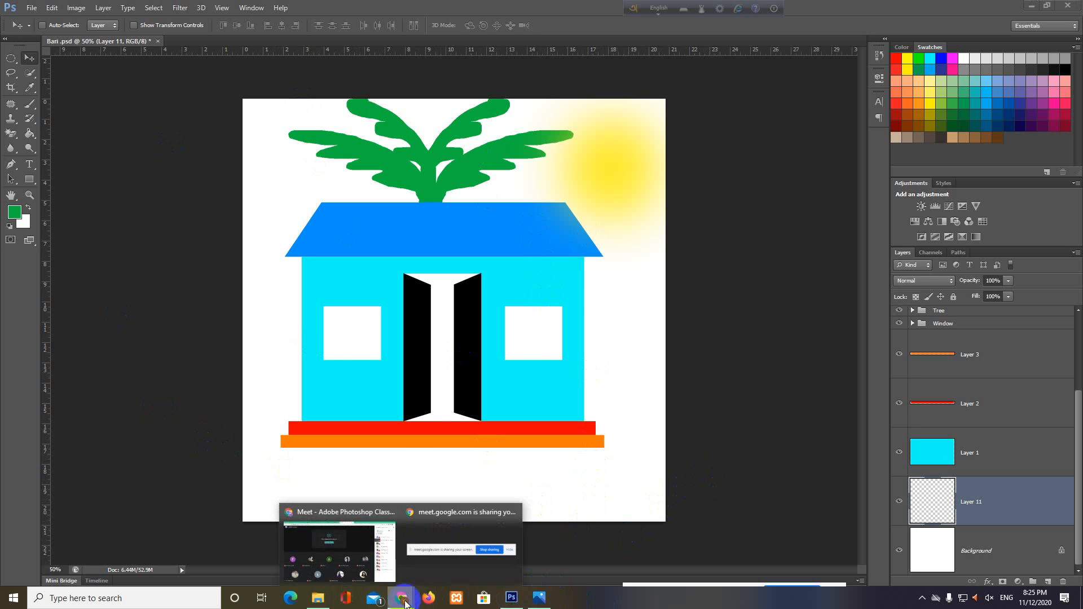
pyautogui.click(355, 566)
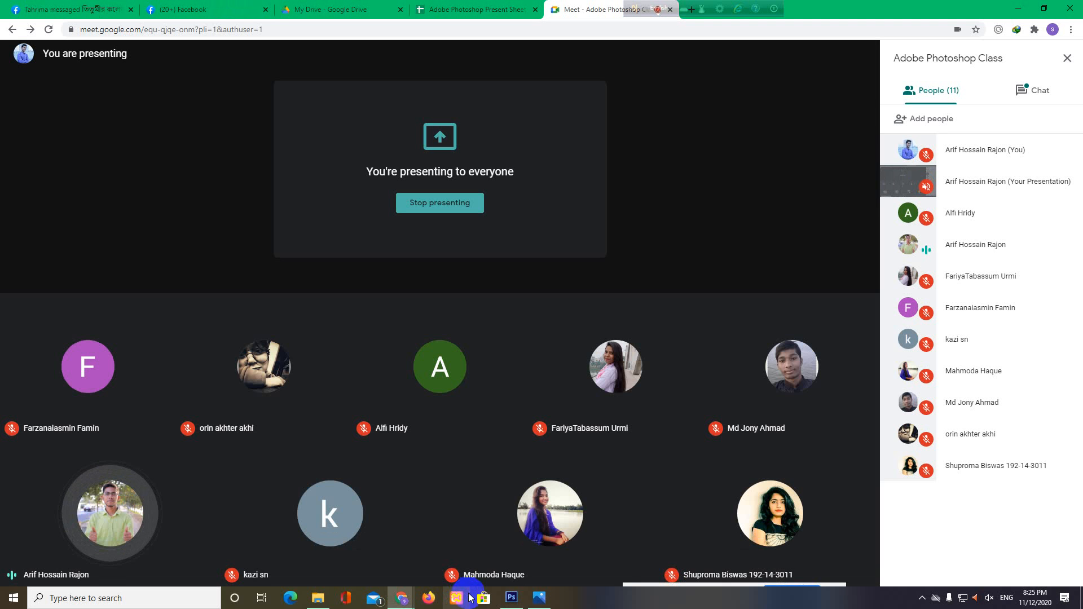
# Open the Adobe Photoshop Present Sheet, keep the P in I6 and enter P for Day 3 in I4.
pyautogui.click(472, 7)
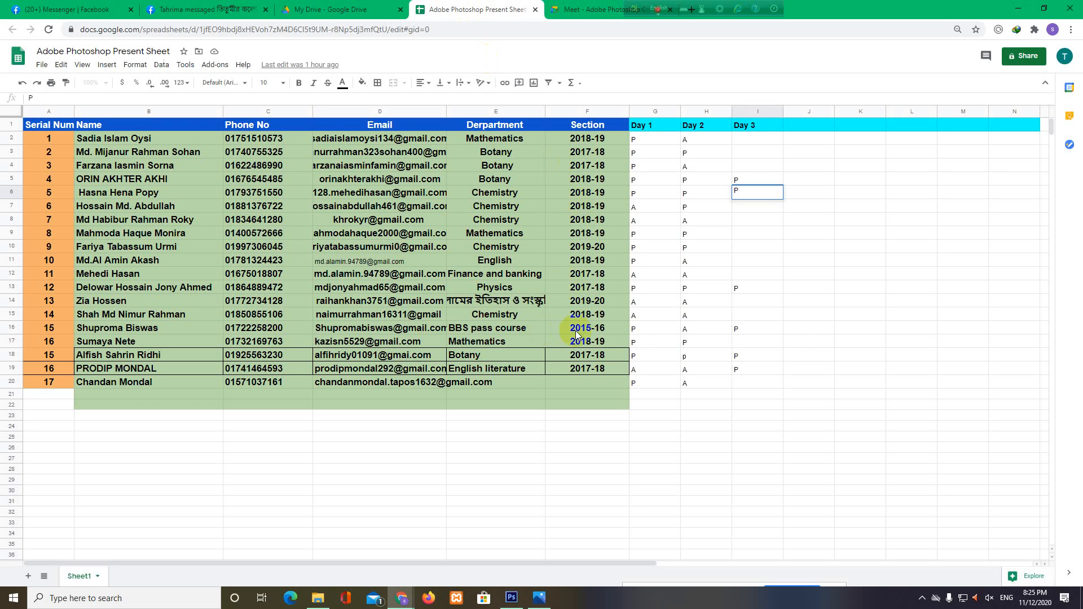
pyautogui.click(754, 478)
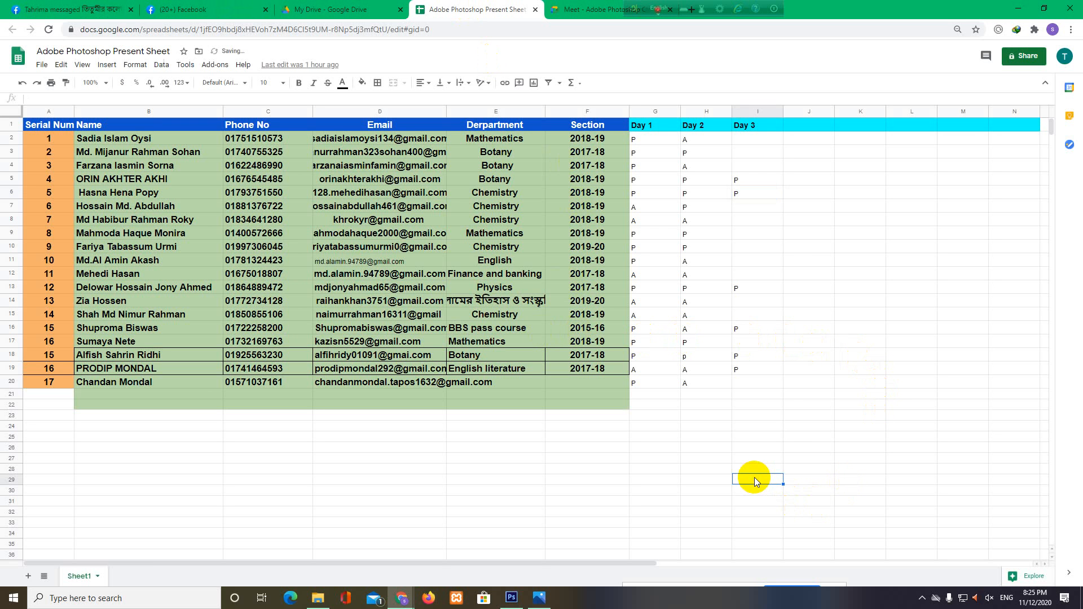
pyautogui.click(241, 479)
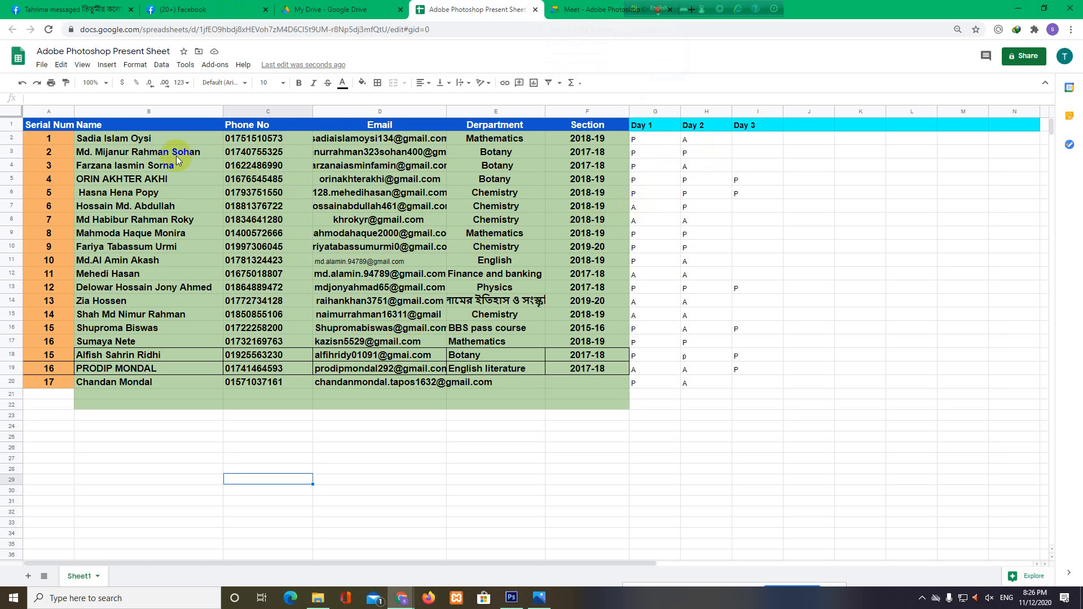
pyautogui.click(740, 140)
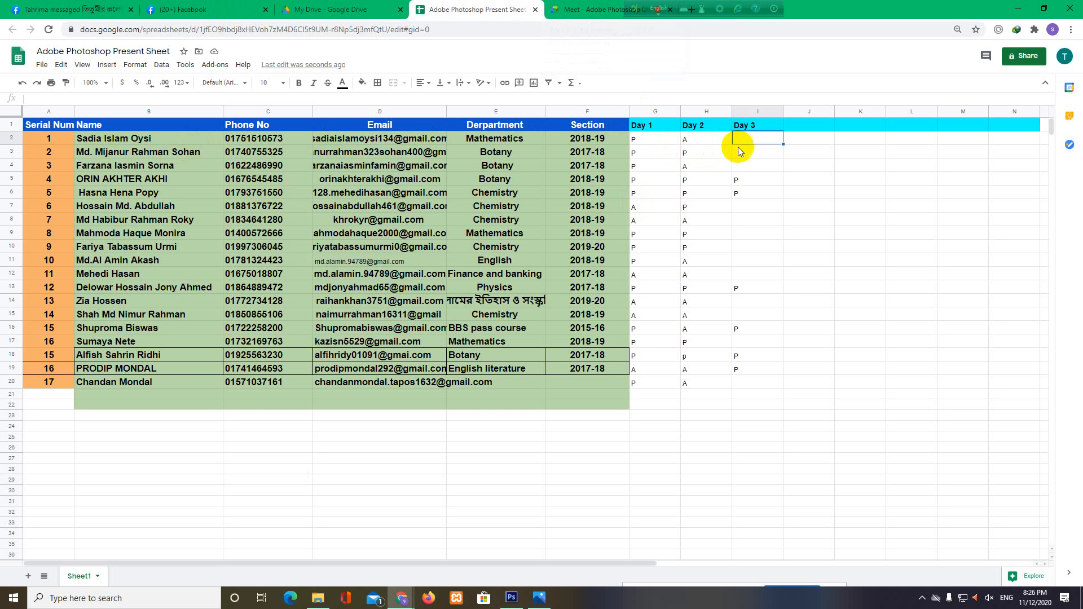
pyautogui.click(737, 153)
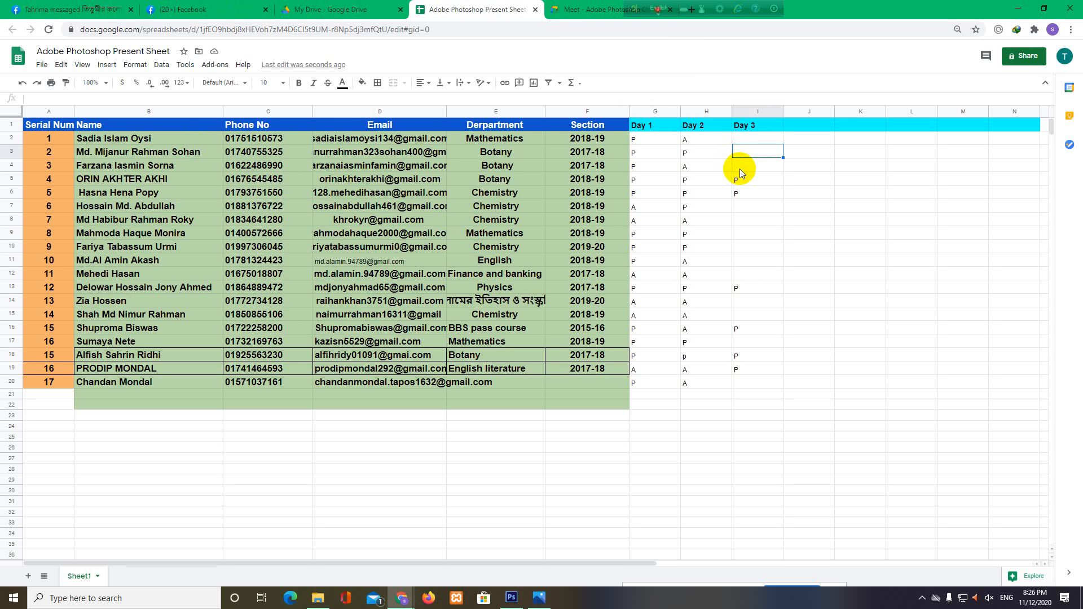
pyautogui.click(740, 169)
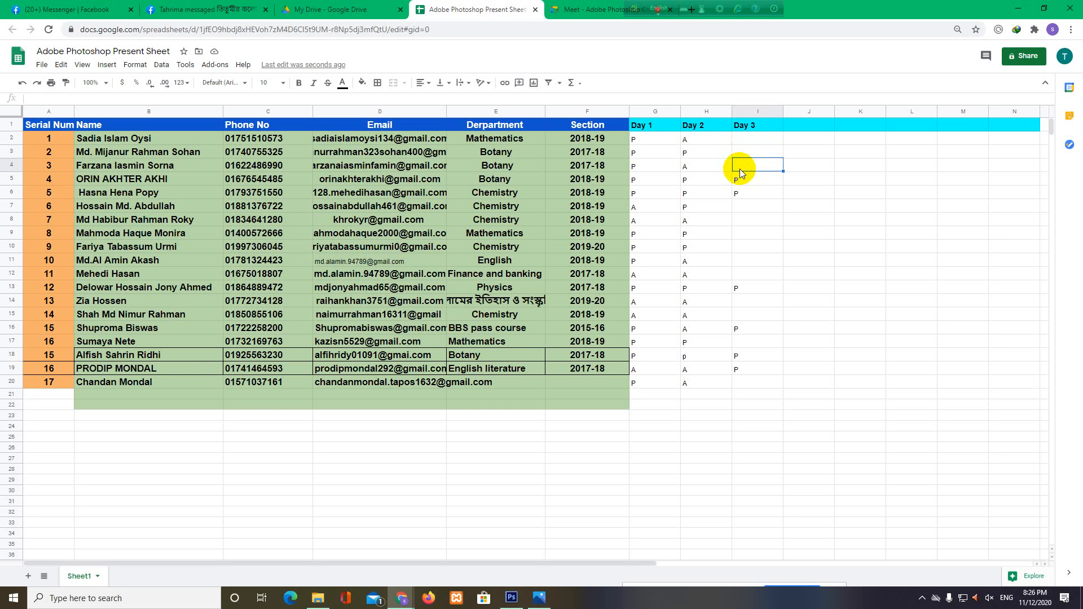
pyautogui.write('P')
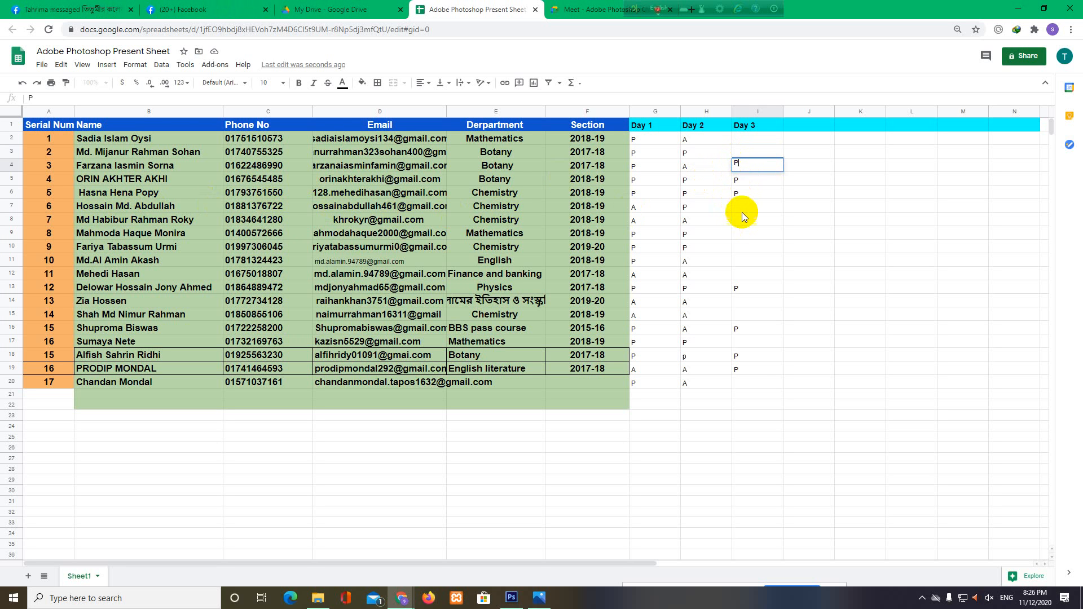
pyautogui.click(742, 207)
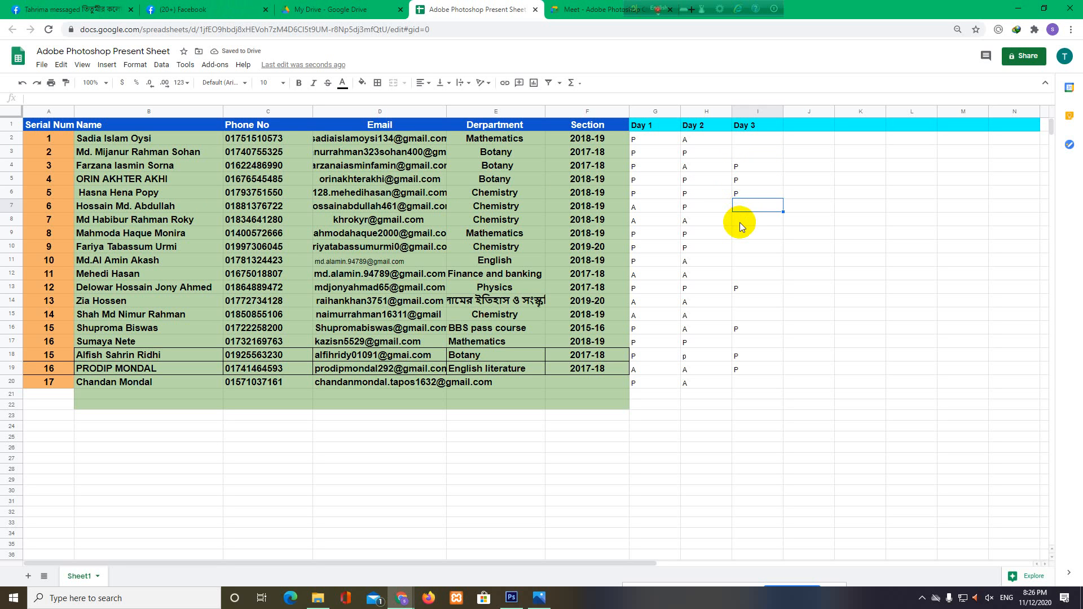
# Enter P for Day 3 in cells I9 and I10 of the attendance sheet.
pyautogui.click(739, 222)
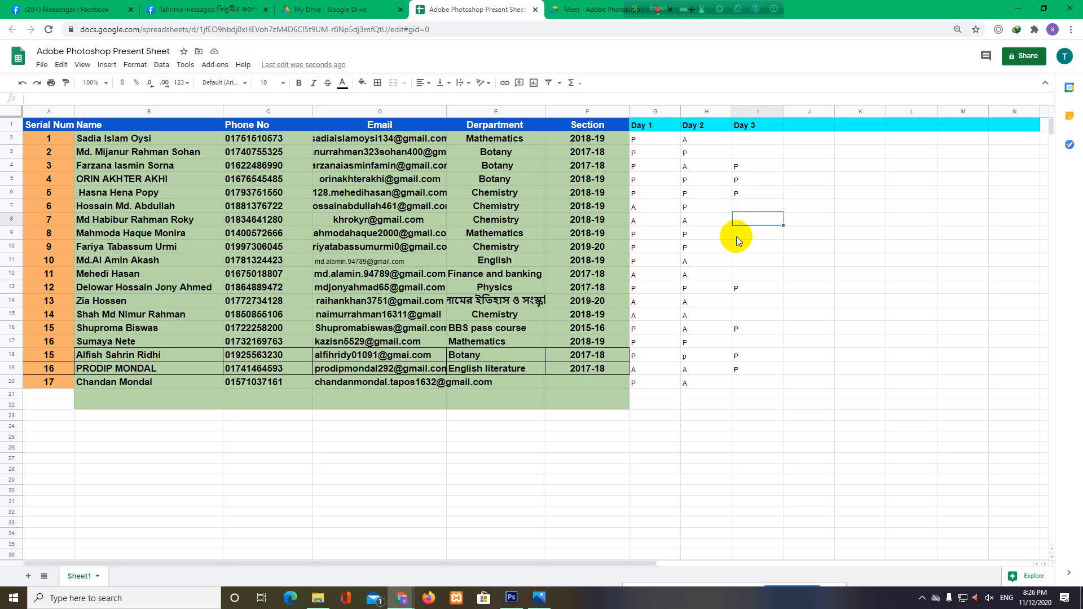
pyautogui.click(737, 236)
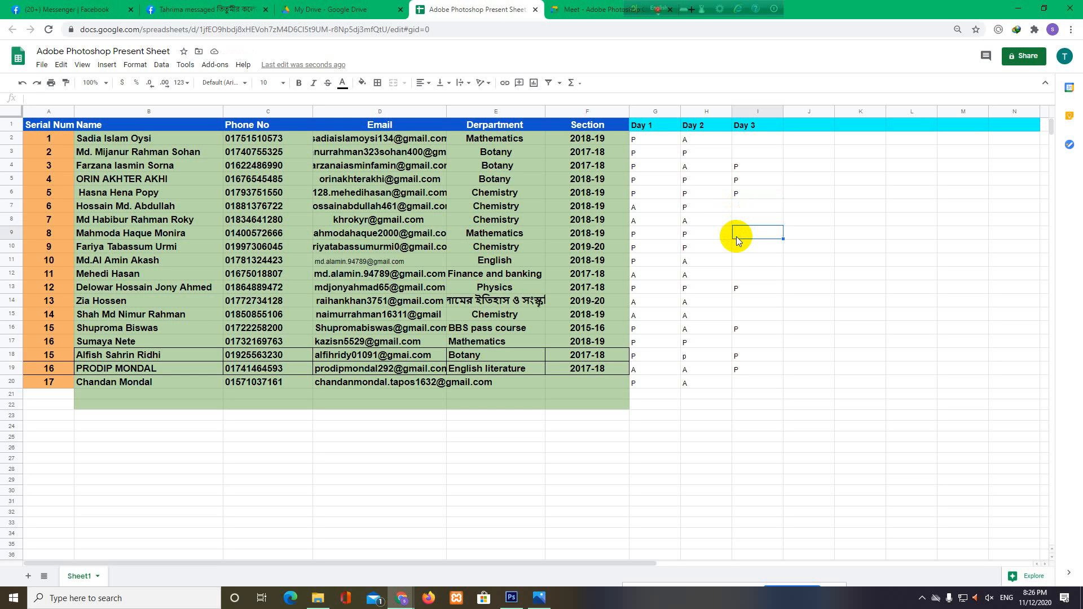
pyautogui.write('P')
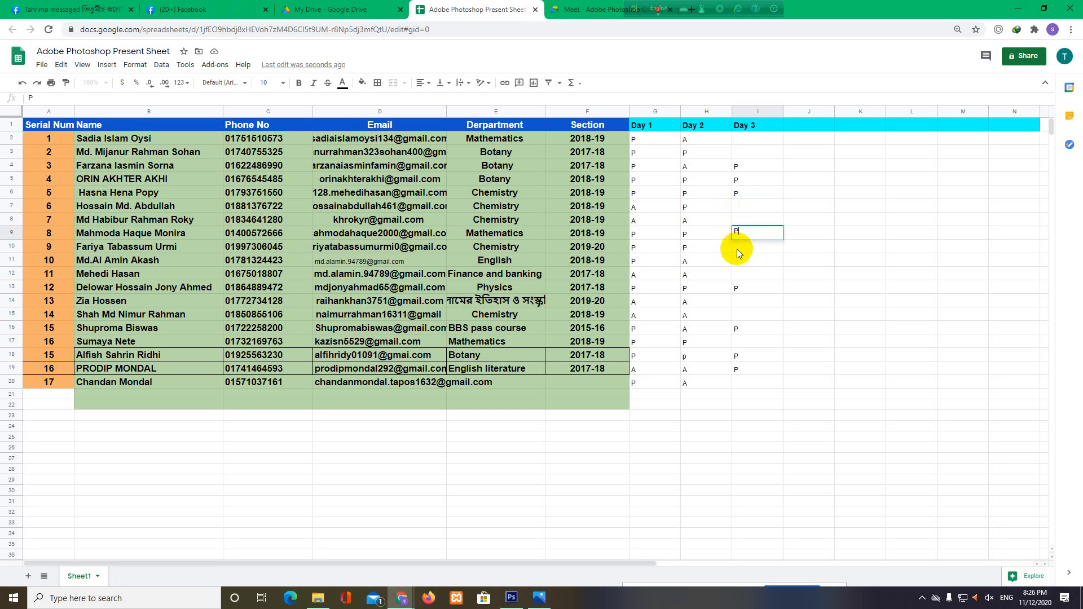
pyautogui.press('Return')
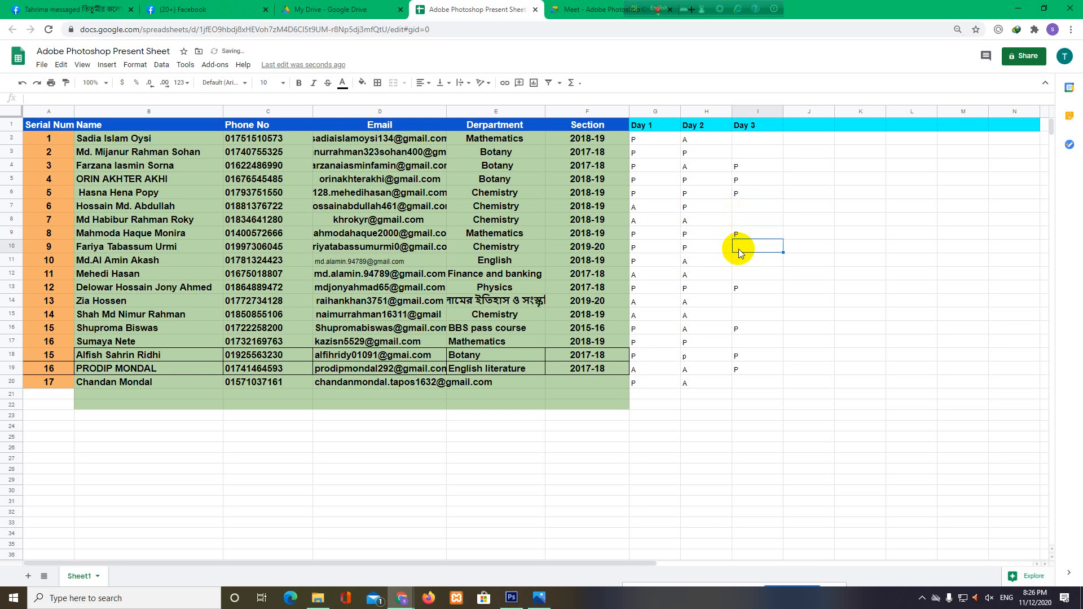
pyautogui.write('P')
pyautogui.click(749, 264)
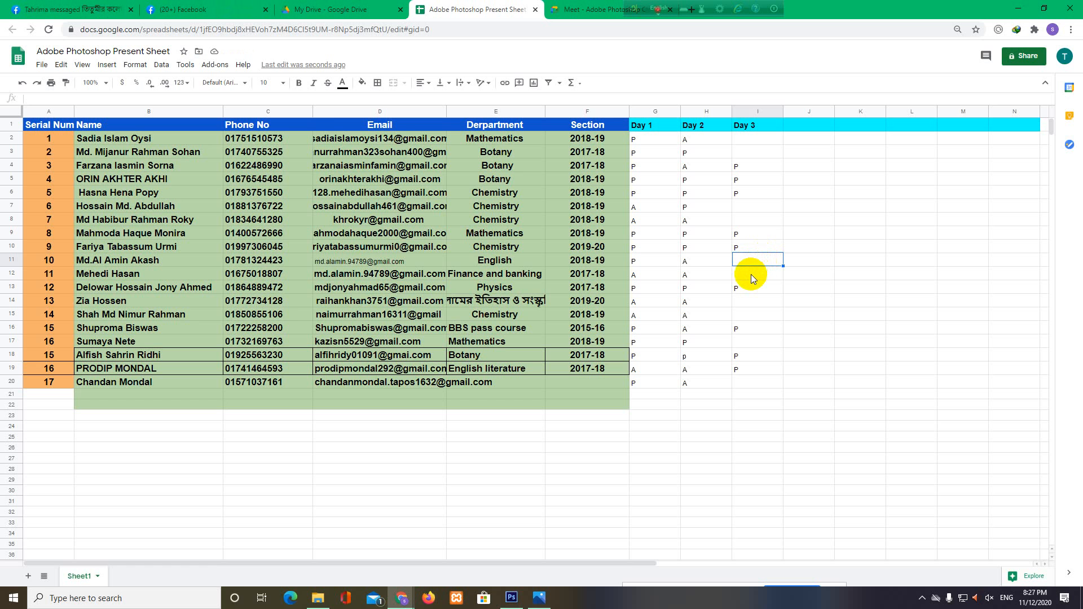
# Check the participants in the Google Meet call and enter P for Day 3 in cell I17 of the attendance sheet.
pyautogui.click(751, 274)
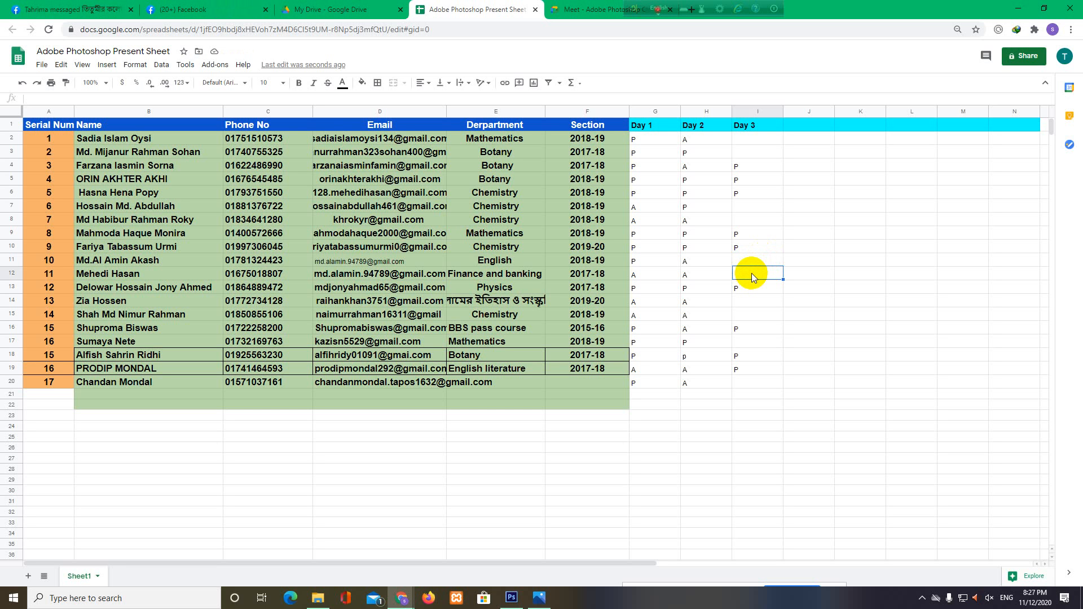
pyautogui.click(738, 303)
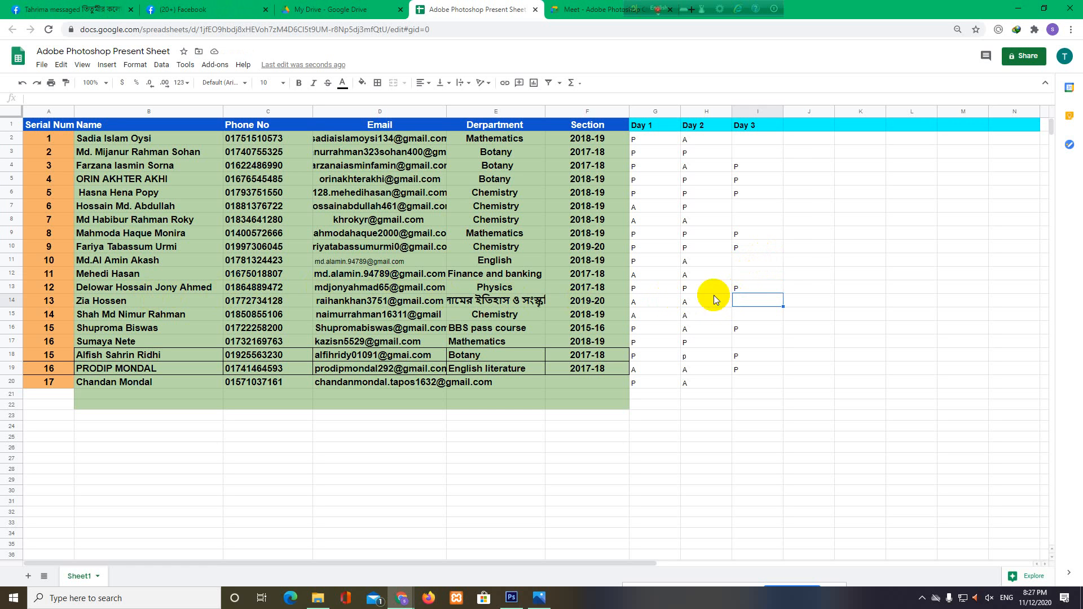
pyautogui.click(748, 321)
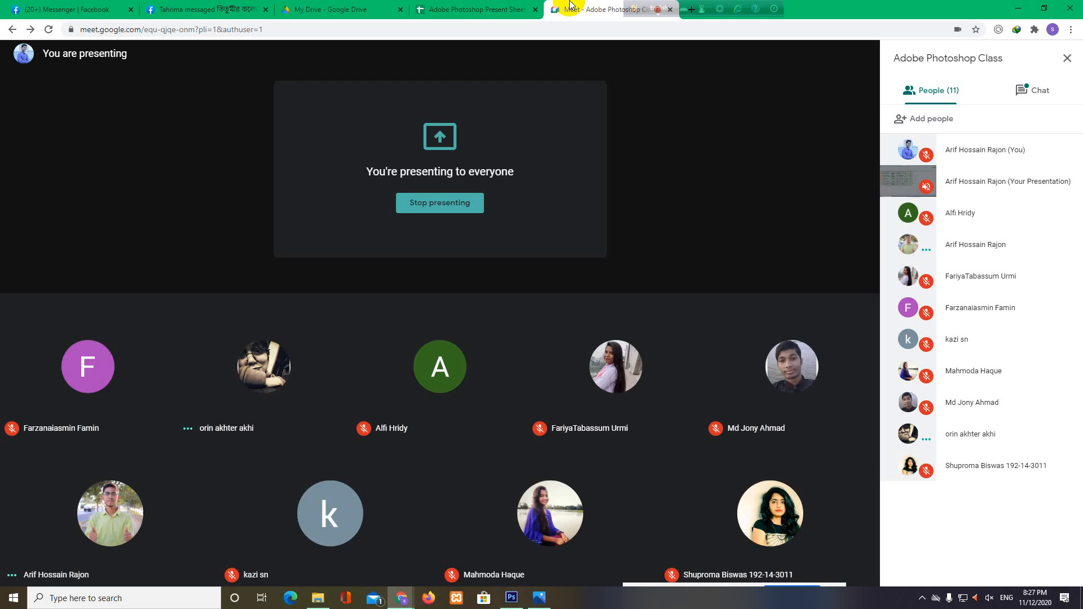
pyautogui.click(570, 7)
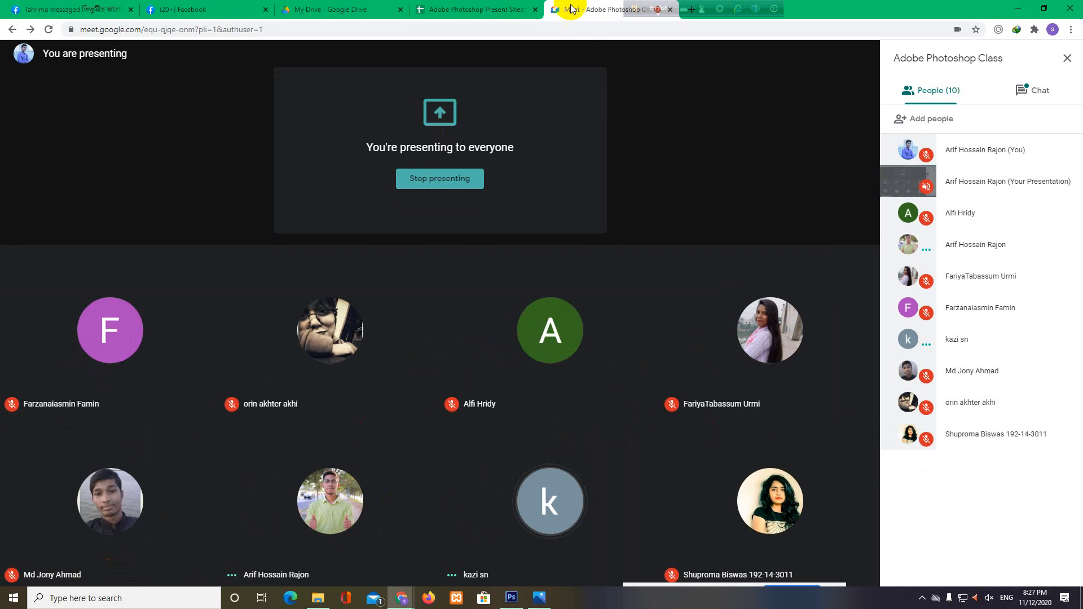
pyautogui.click(484, 5)
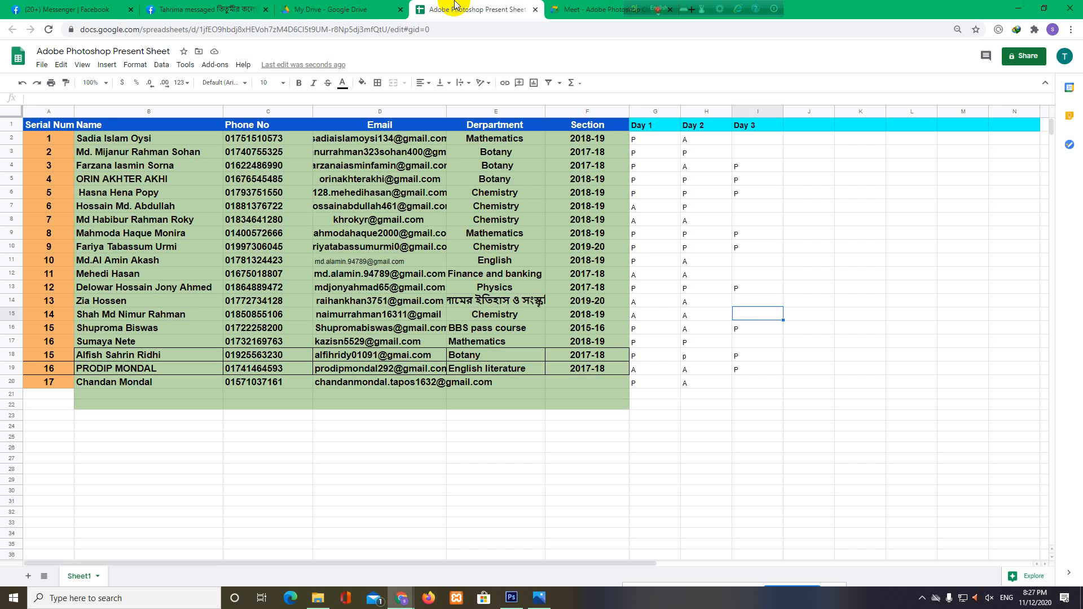
pyautogui.click(748, 342)
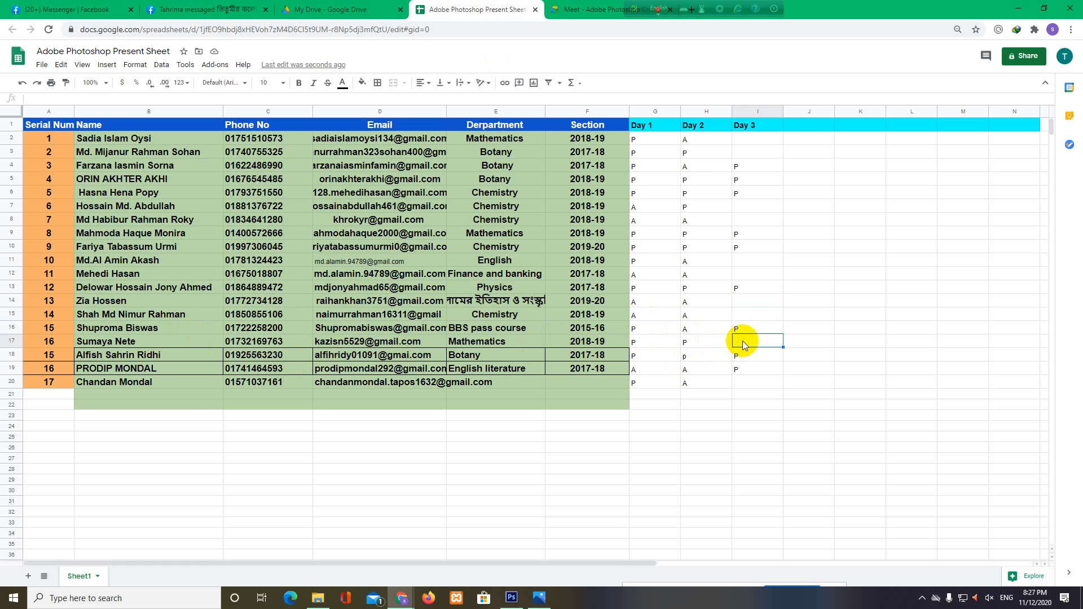
pyautogui.write('P')
# Enter A for Day 3 in cells I20, I15, I14, I12 and I11 of the attendance sheet.
pyautogui.click(736, 385)
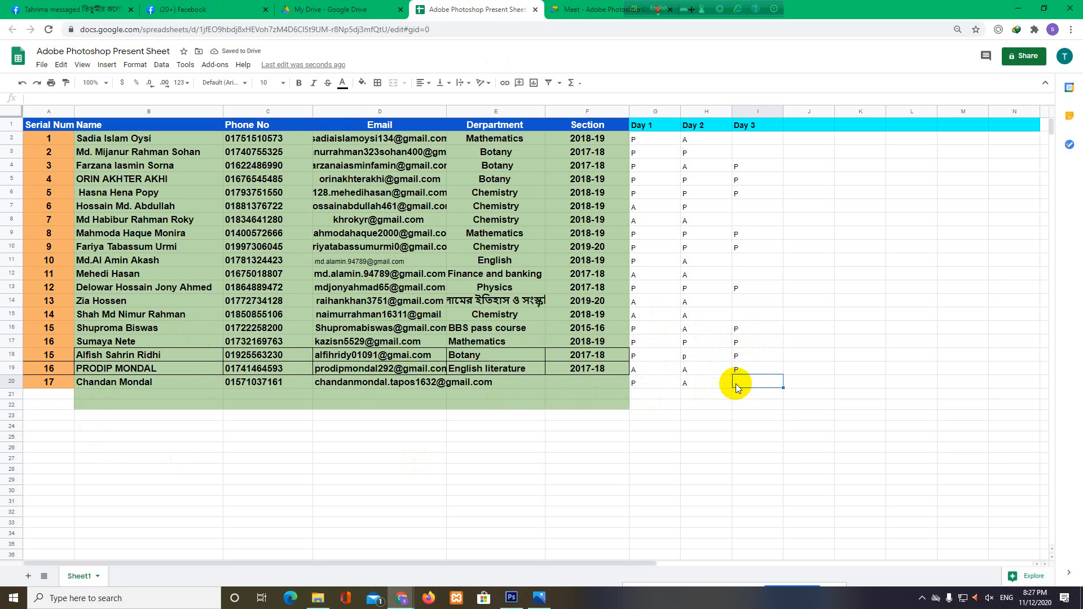
pyautogui.write('A')
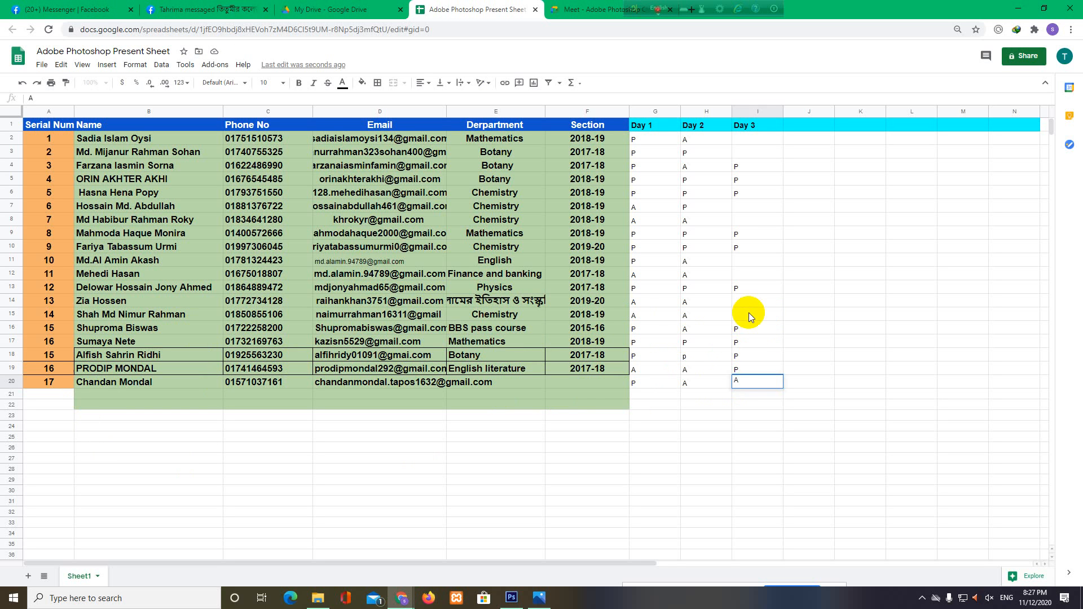
pyautogui.click(743, 313)
pyautogui.write('A')
pyautogui.click(748, 299)
pyautogui.write('A')
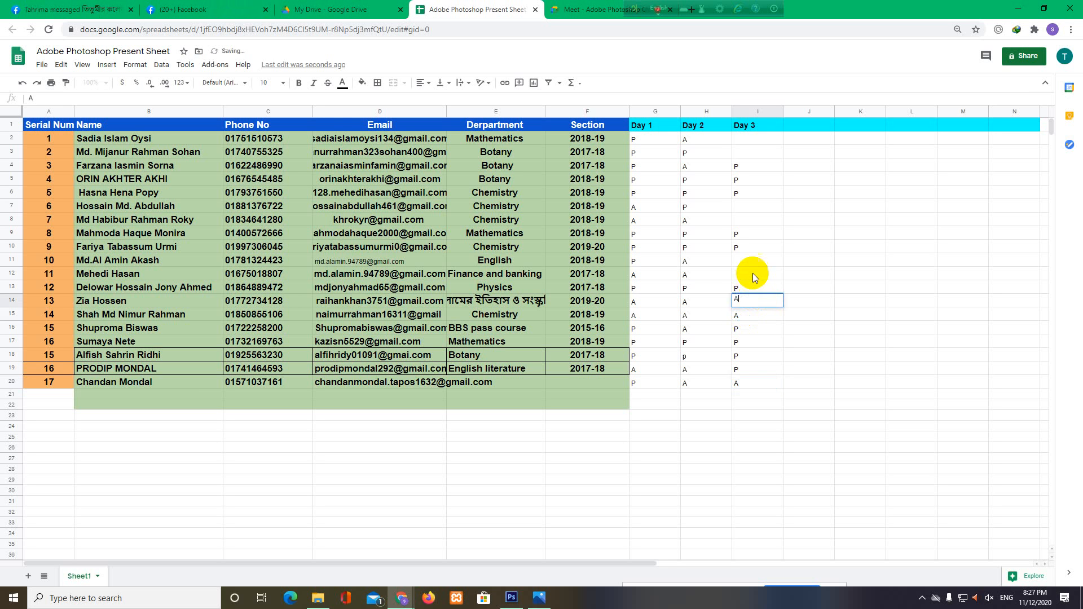
pyautogui.click(754, 273)
pyautogui.write('A')
pyautogui.click(749, 257)
pyautogui.write('A')
# Enter A for Day 3 in the remaining empty cells I8, I7, I3 and I2.
pyautogui.click(742, 216)
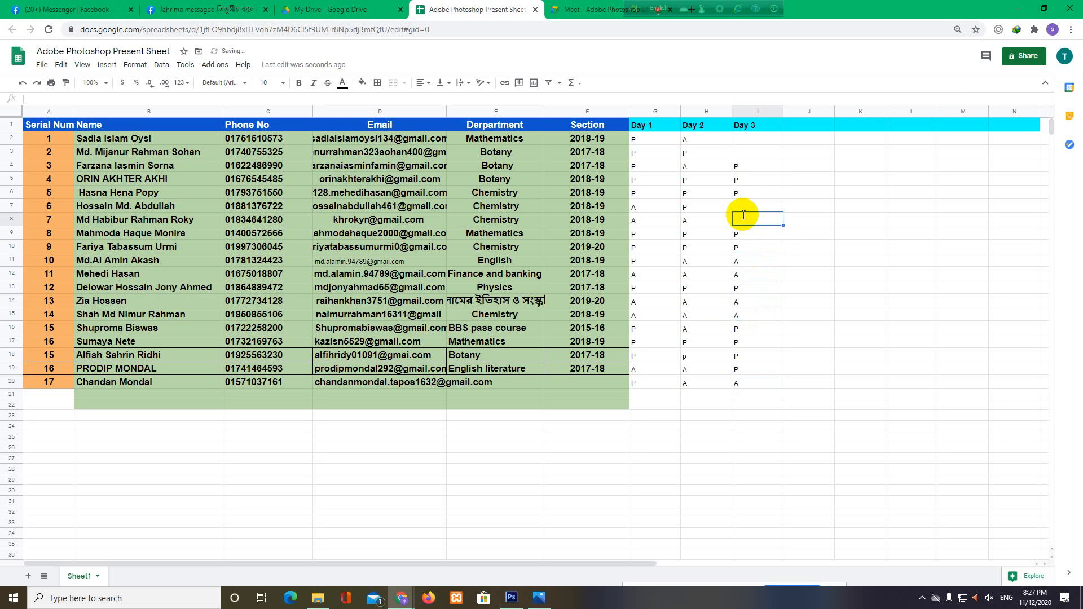
pyautogui.write('A')
pyautogui.click(744, 205)
pyautogui.write('A')
pyautogui.click(745, 155)
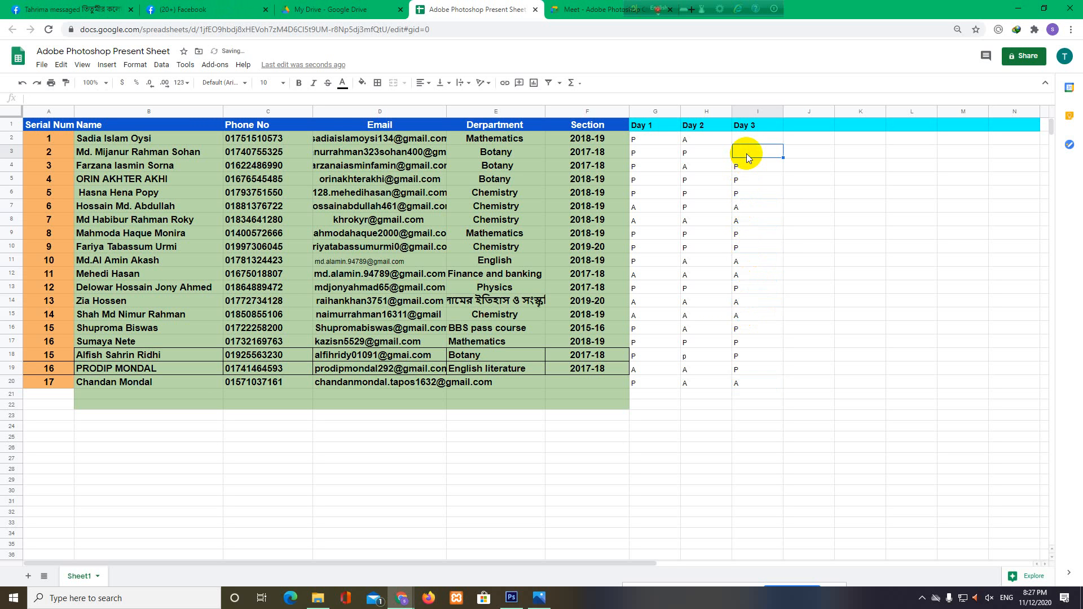
pyautogui.write('A')
pyautogui.click(746, 138)
pyautogui.write('A')
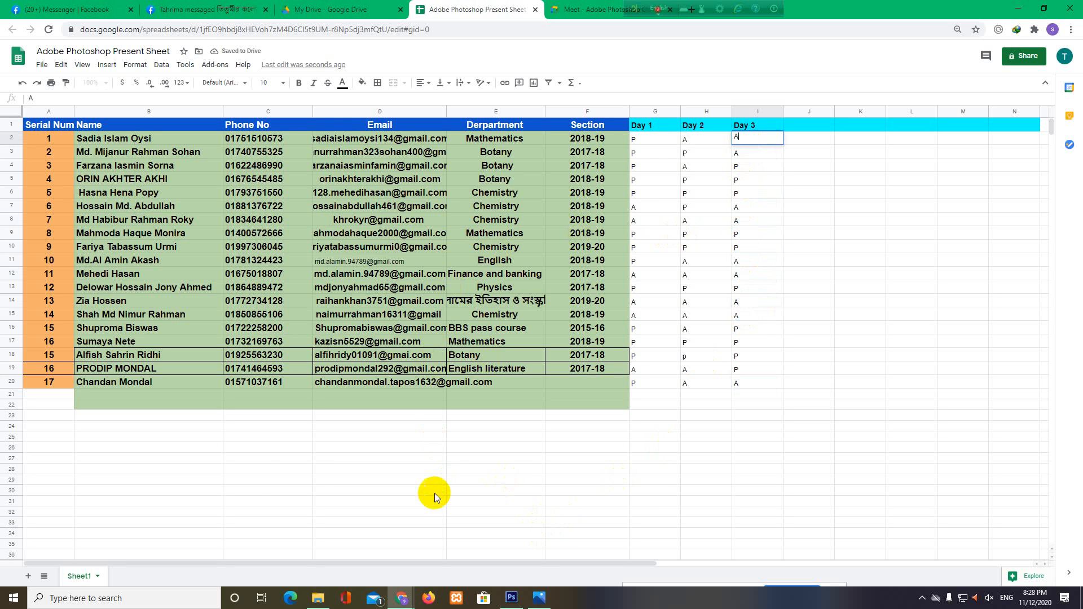
pyautogui.click(57, 469)
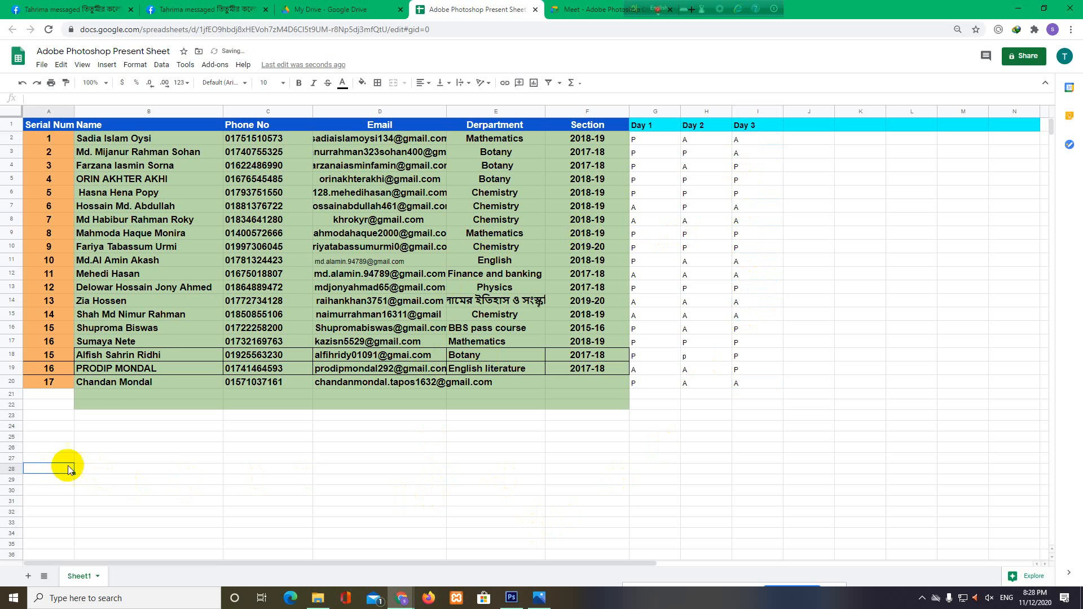
pyautogui.click(129, 479)
pyautogui.click(44, 488)
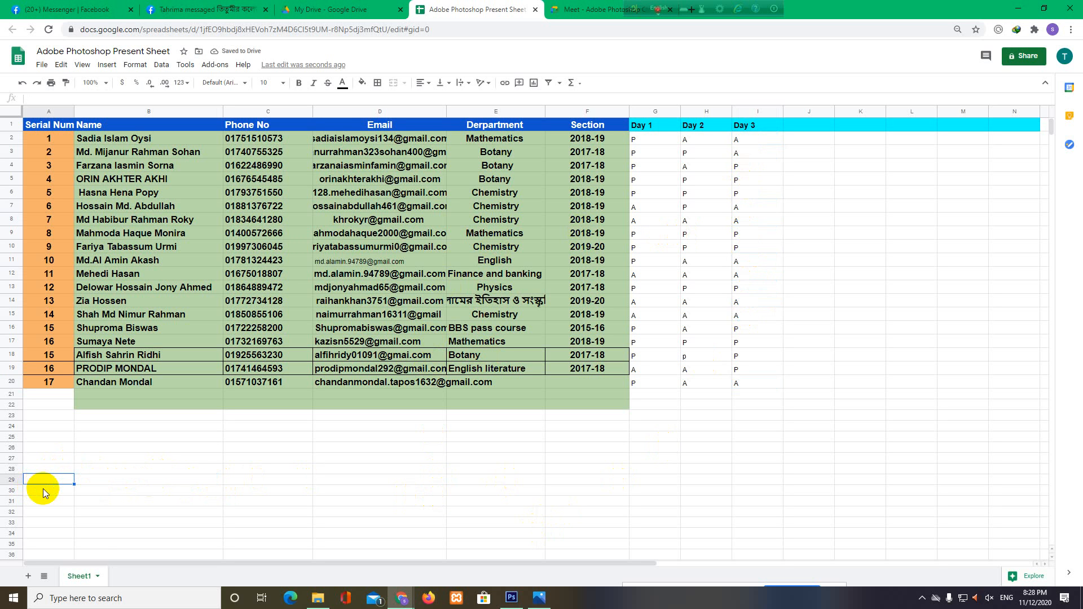
pyautogui.click(90, 482)
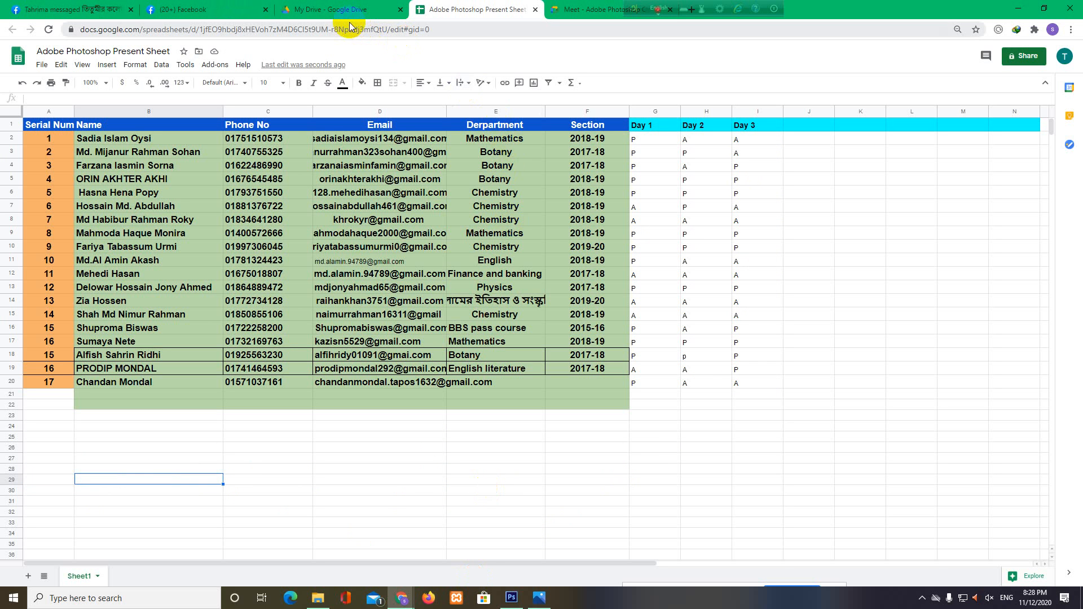
# Switch back to the Adobe Photoshop Class call in Google Meet.
pyautogui.click(564, 8)
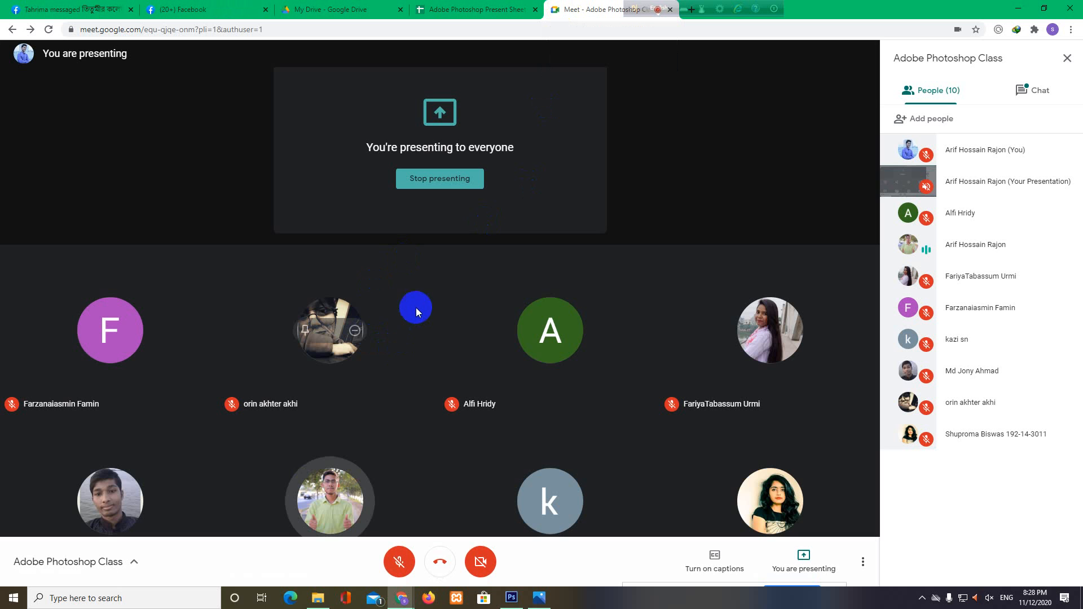